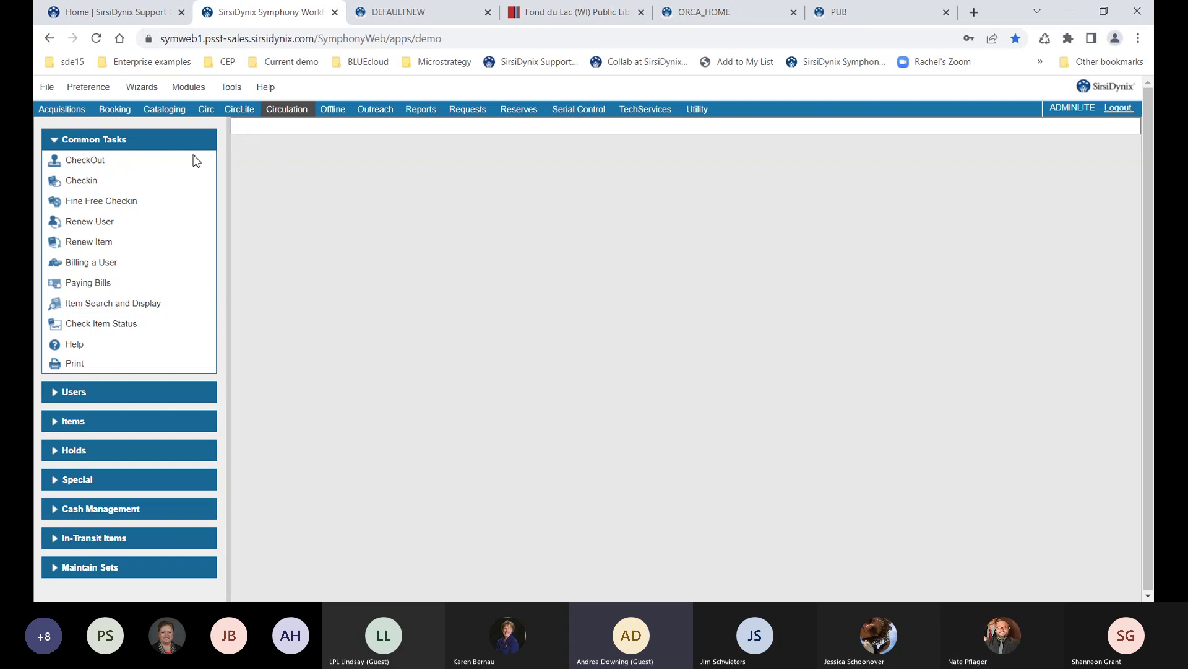
Expand and collapse the Circulation Users task group, then switch to the CircLite module
left_click(135, 395)
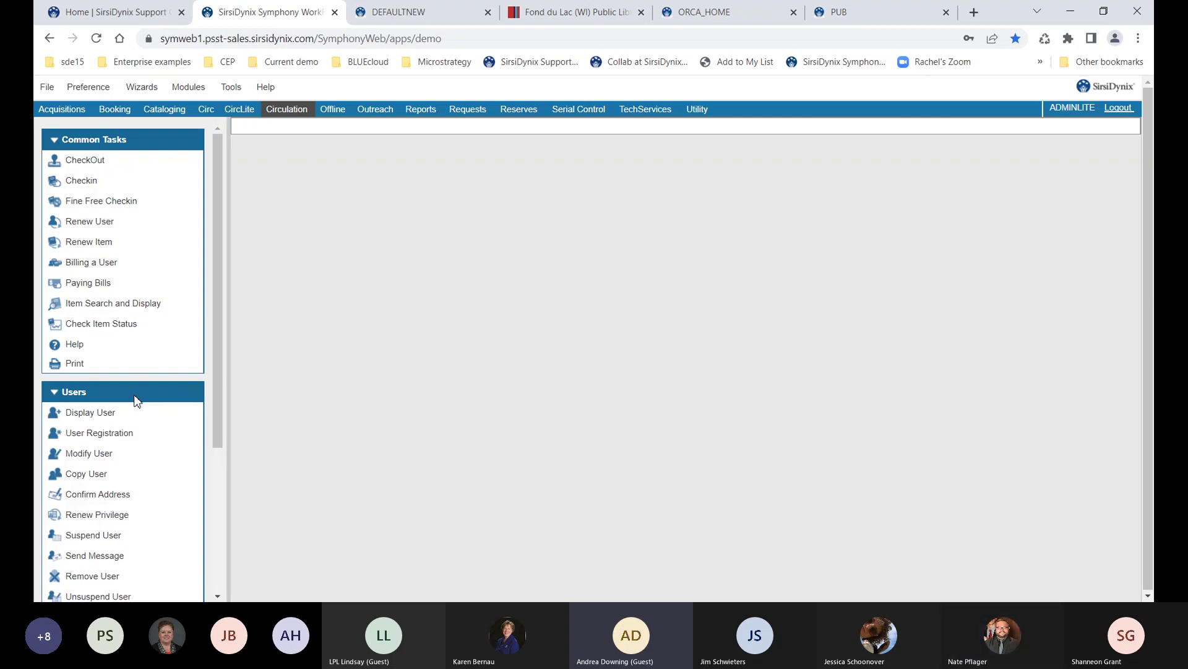
left_click(137, 398)
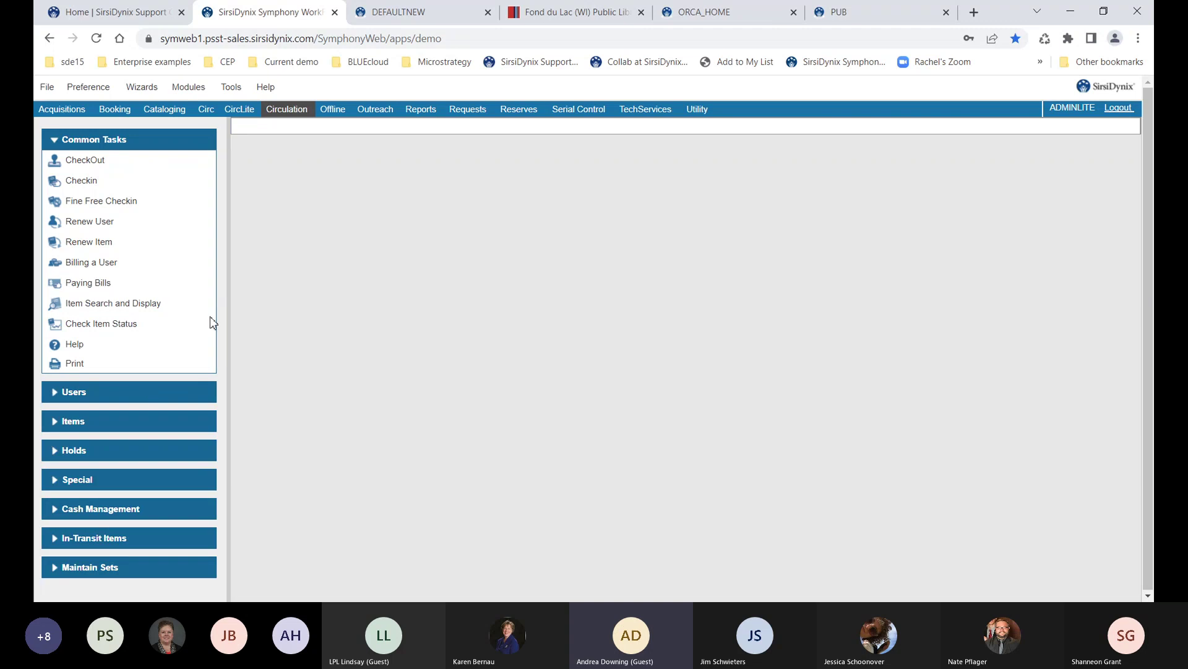
left_click(245, 113)
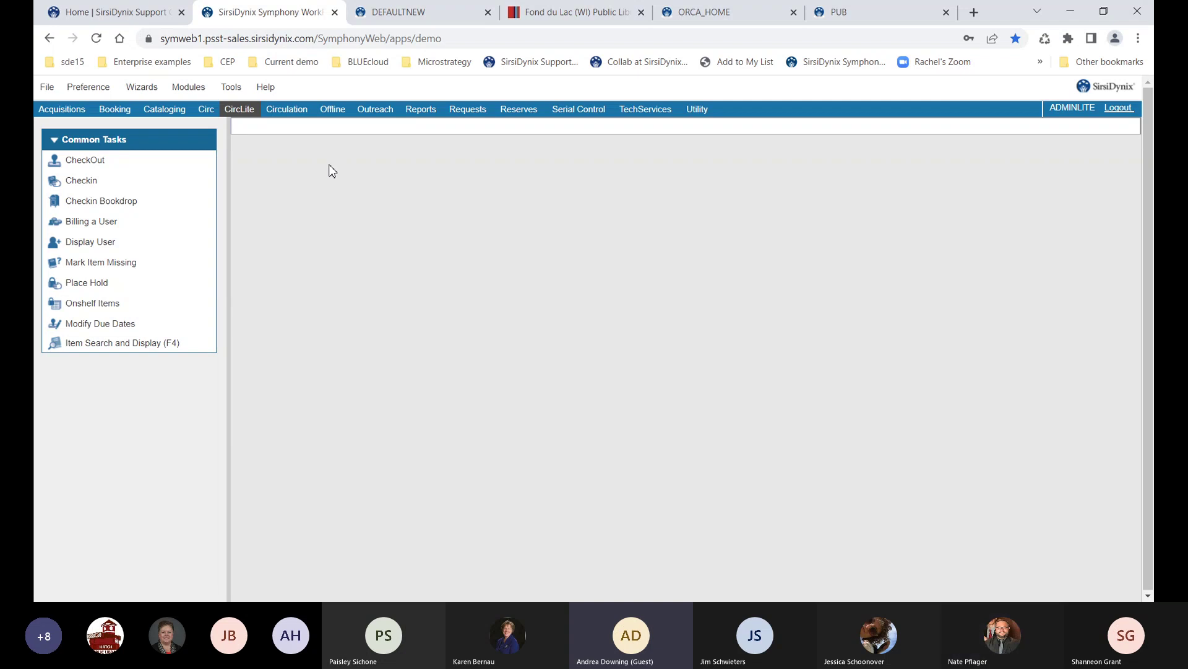
Switch to the Cataloging module and bring up the Item Search and Display form
left_click(162, 112)
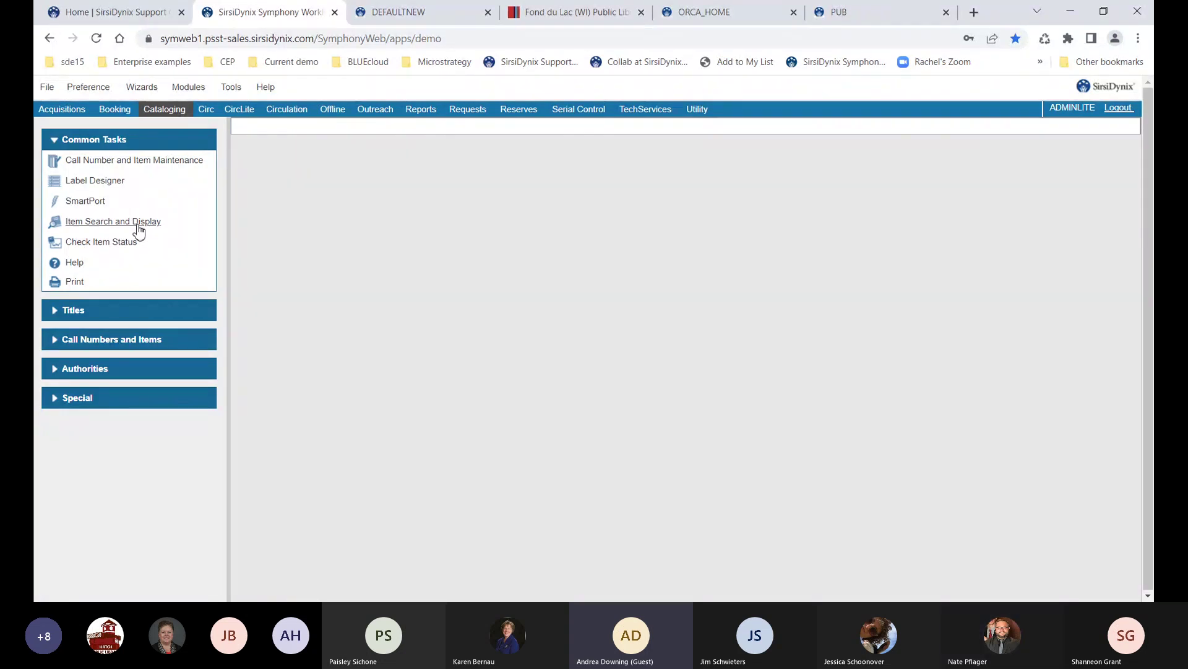
left_click(138, 224)
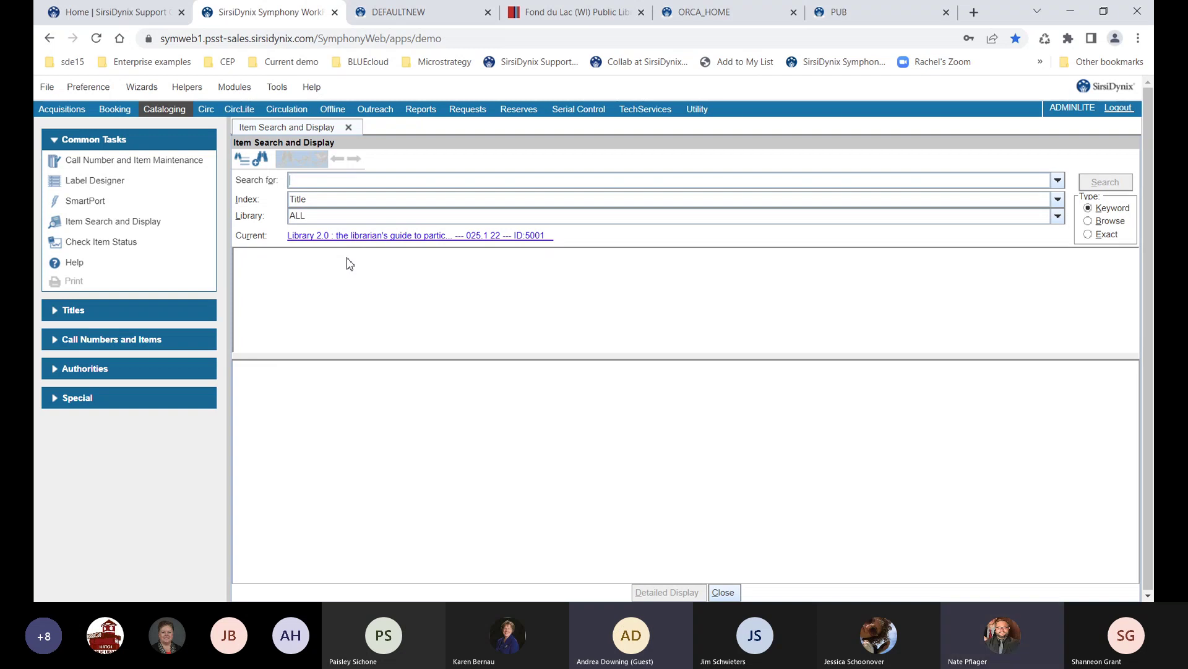
left_click(398, 200)
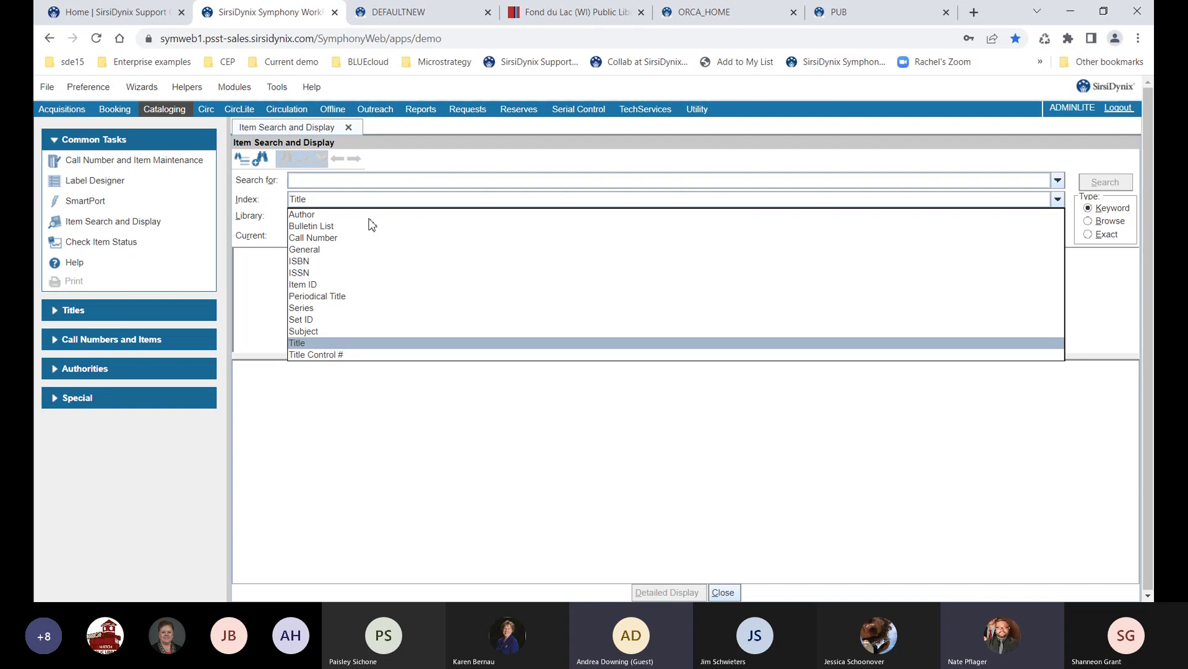
left_click(1109, 211)
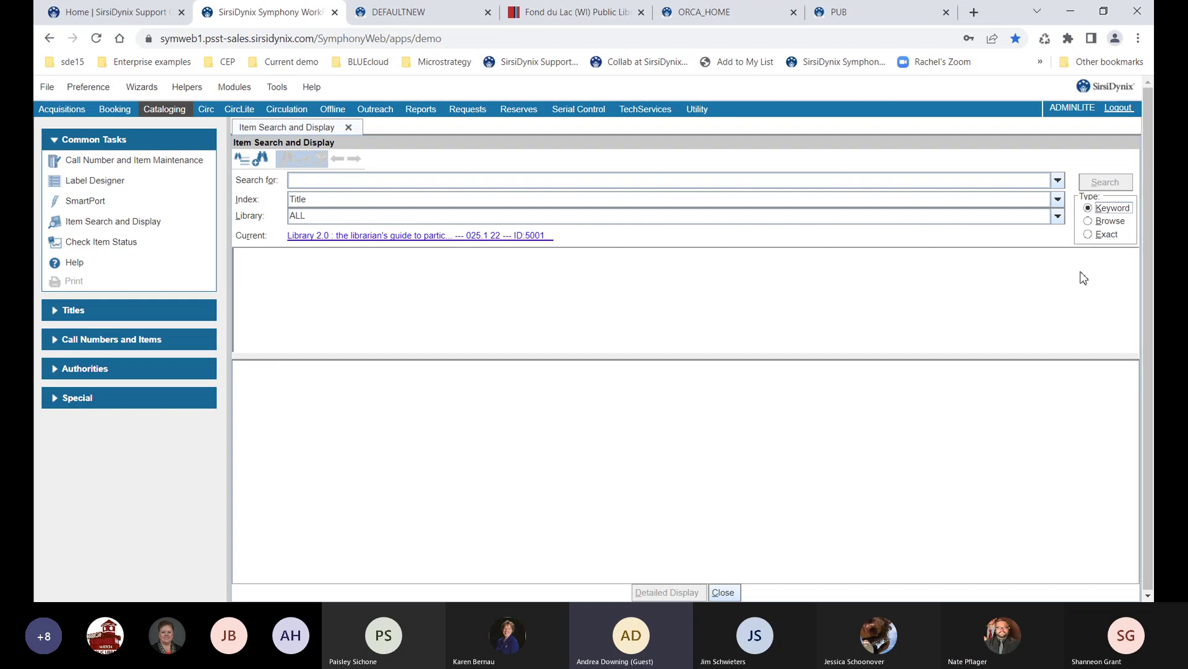
left_click(1094, 223)
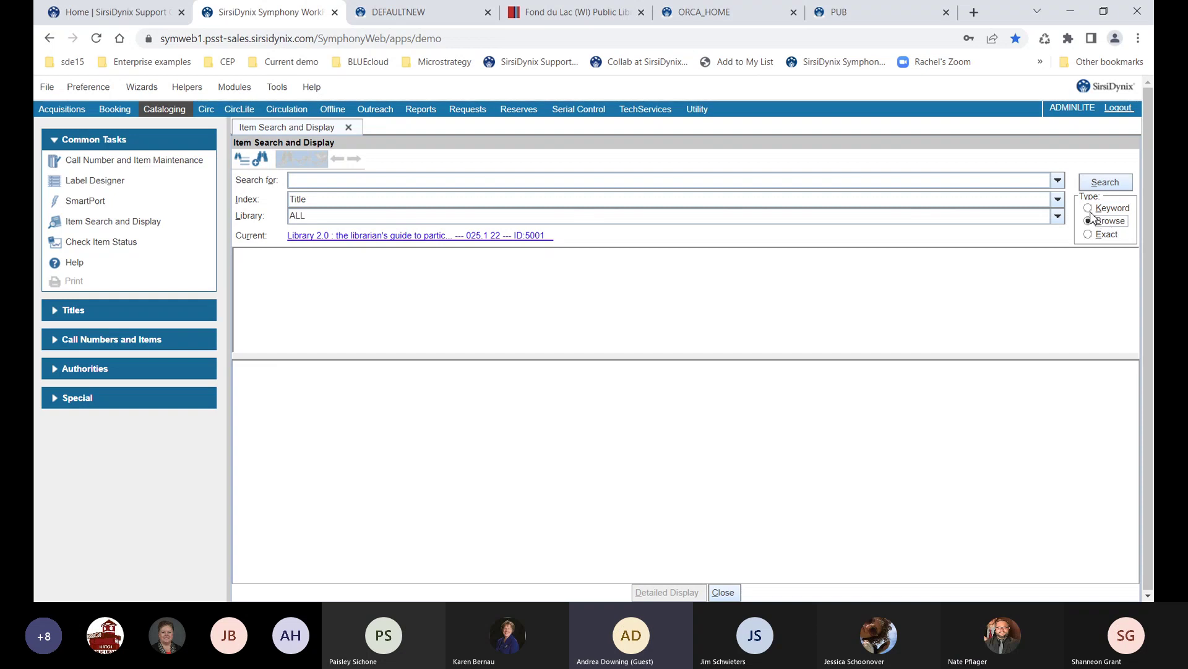
left_click(1089, 209)
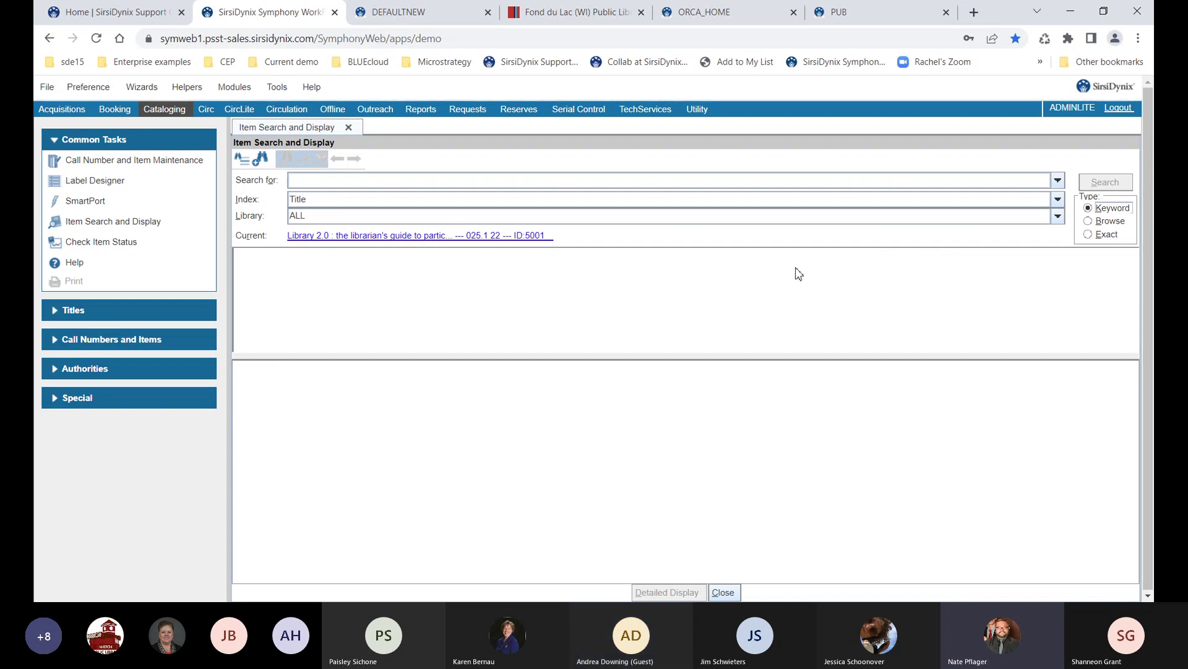
left_click(728, 200)
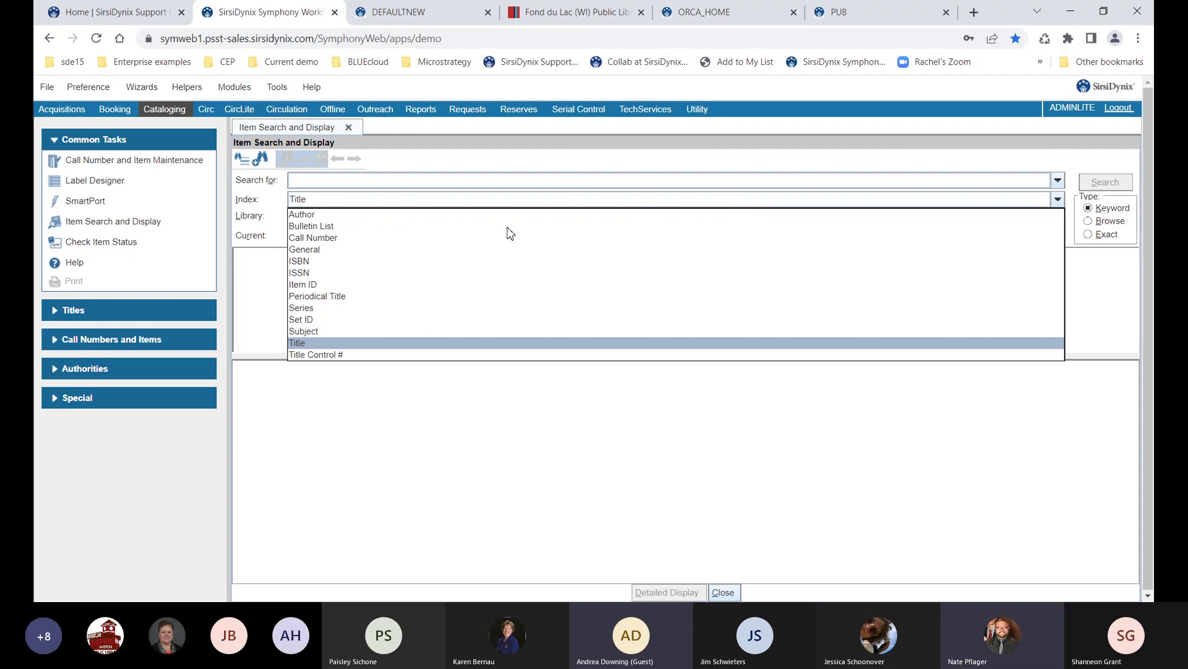
left_click(362, 204)
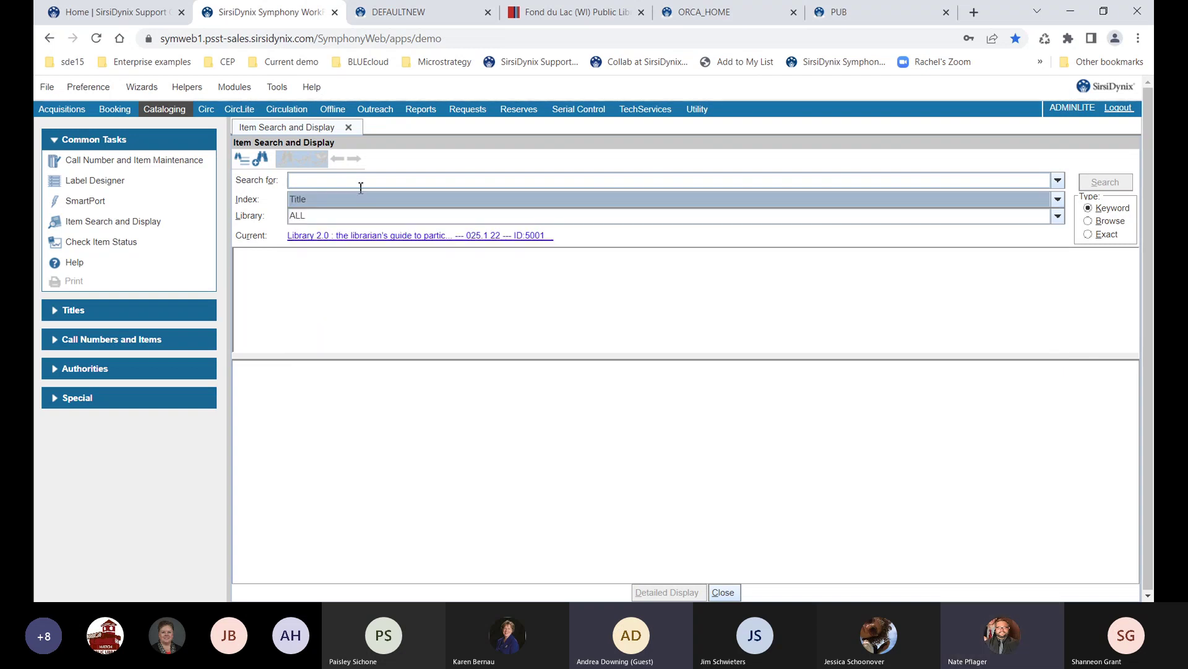
Run a Title keyword search for 'brown' and browse results through the John Brown literary confrontation record
type("brown")
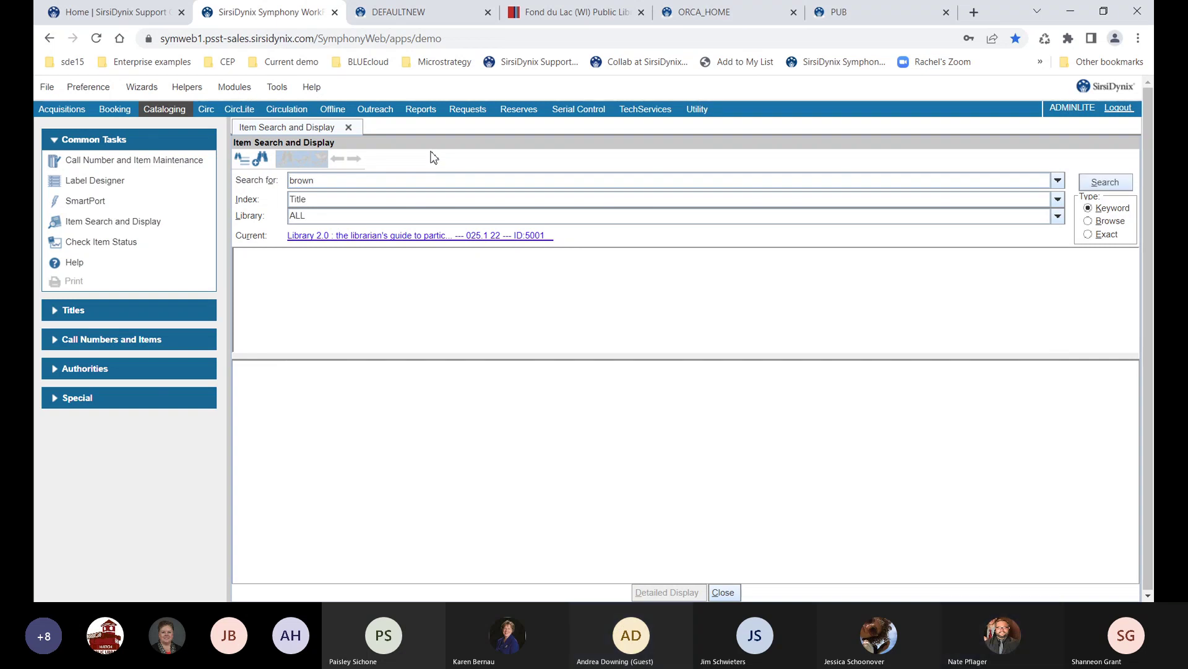
key("Return")
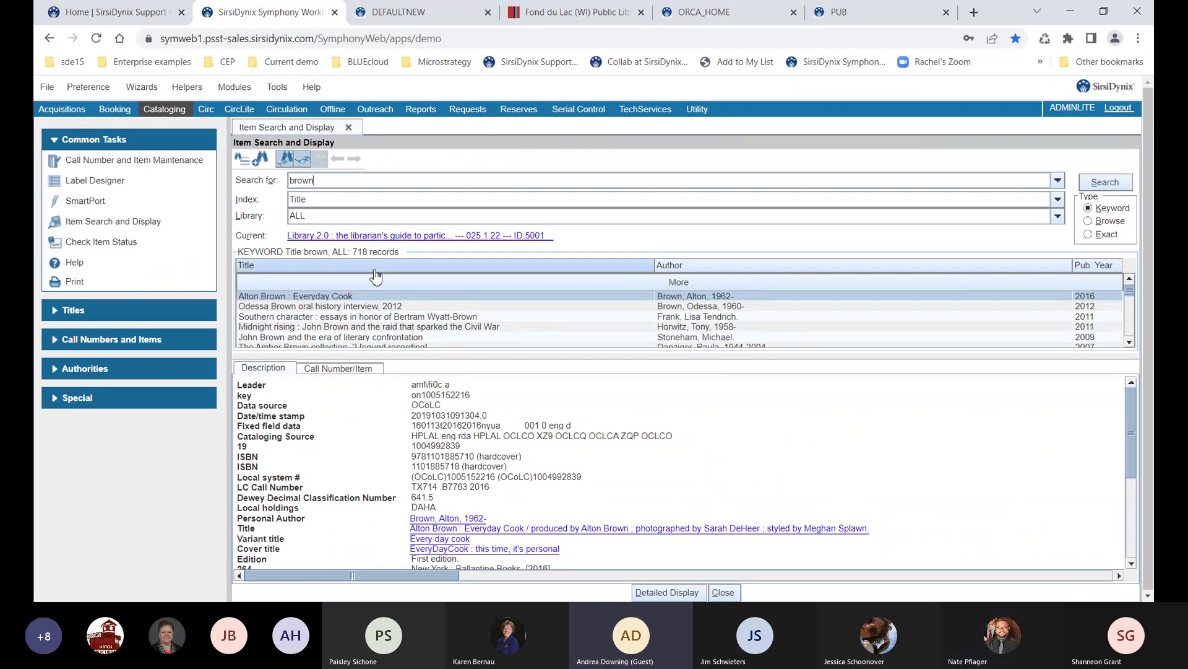
left_click(333, 310)
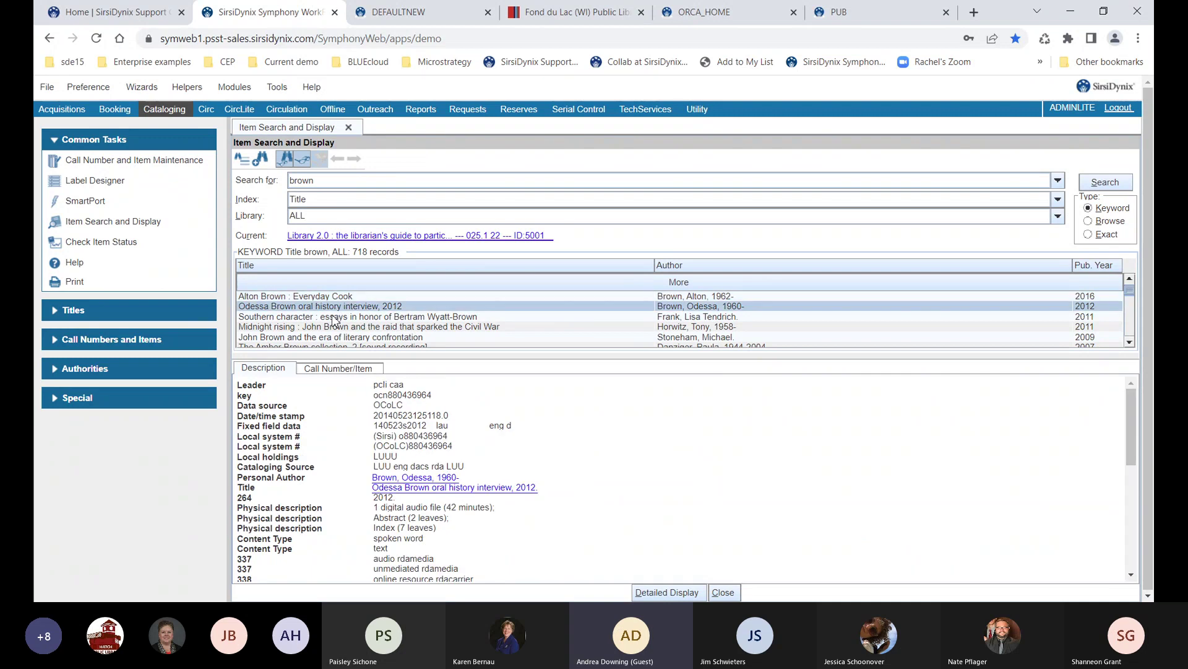
left_click(332, 318)
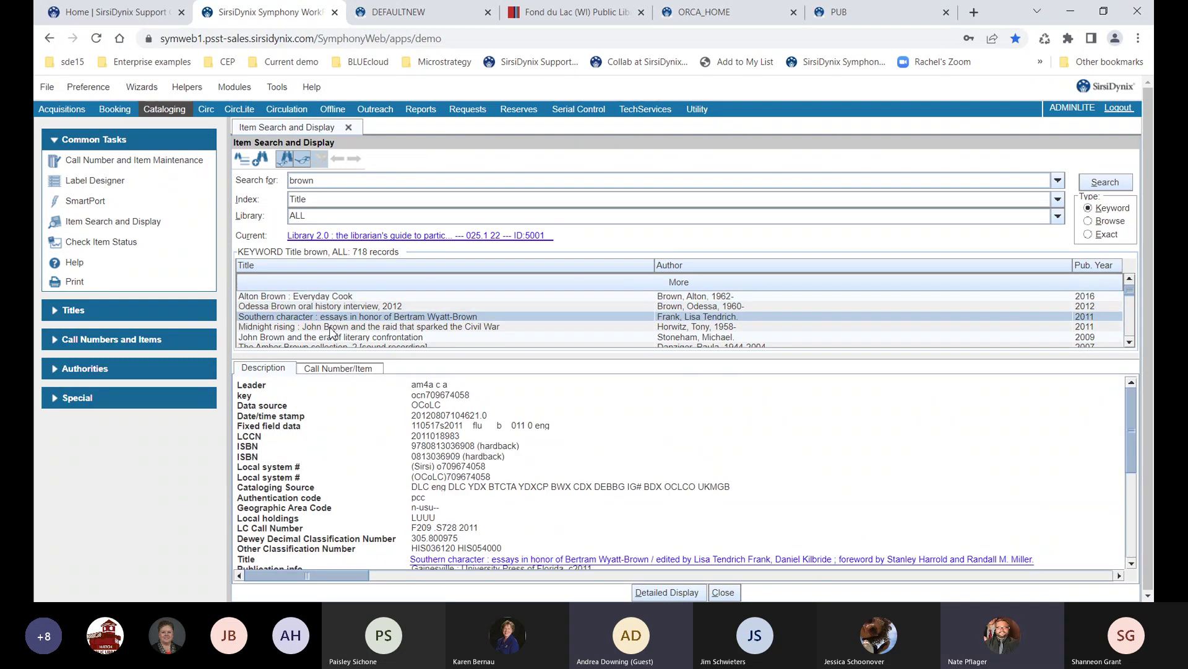
left_click(330, 327)
left_click(328, 338)
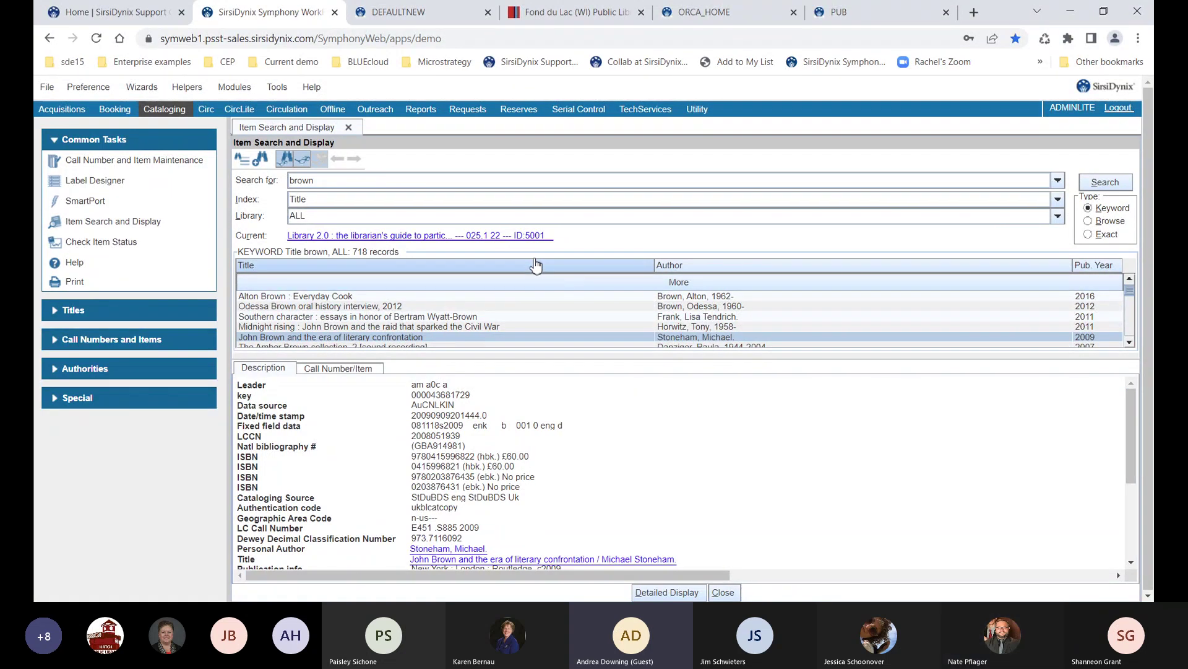
left_click(554, 199)
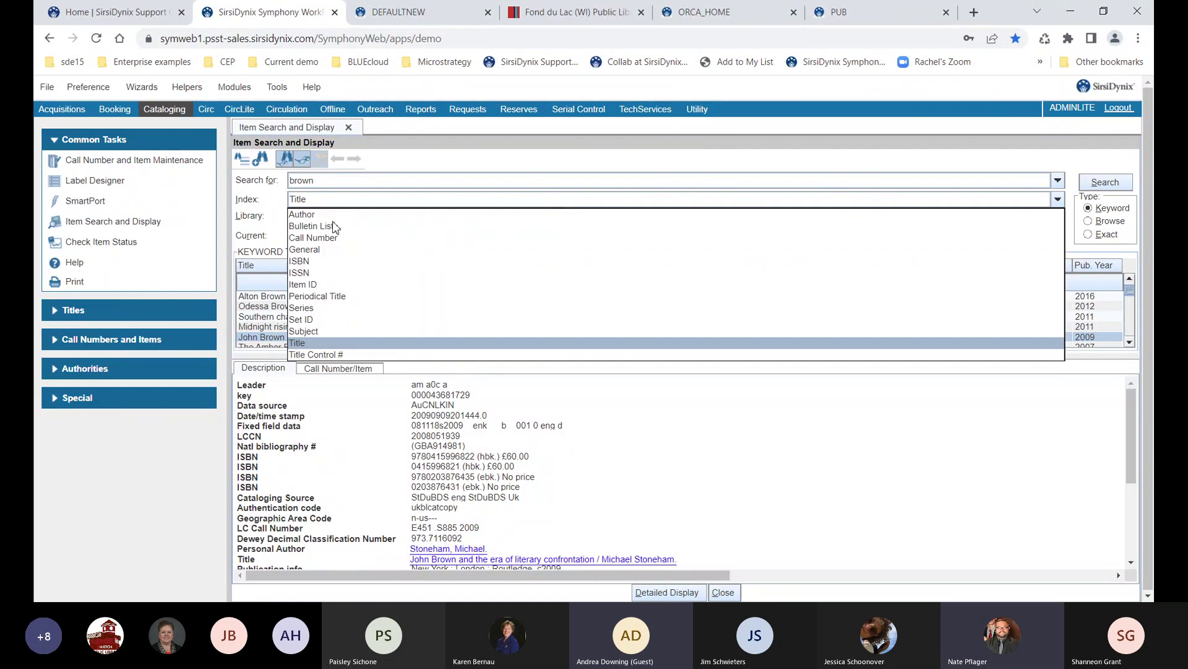
Rerun 'brown' as an Author search (2968 records) and read the Gemini man (Motion picture) description
left_click(309, 215)
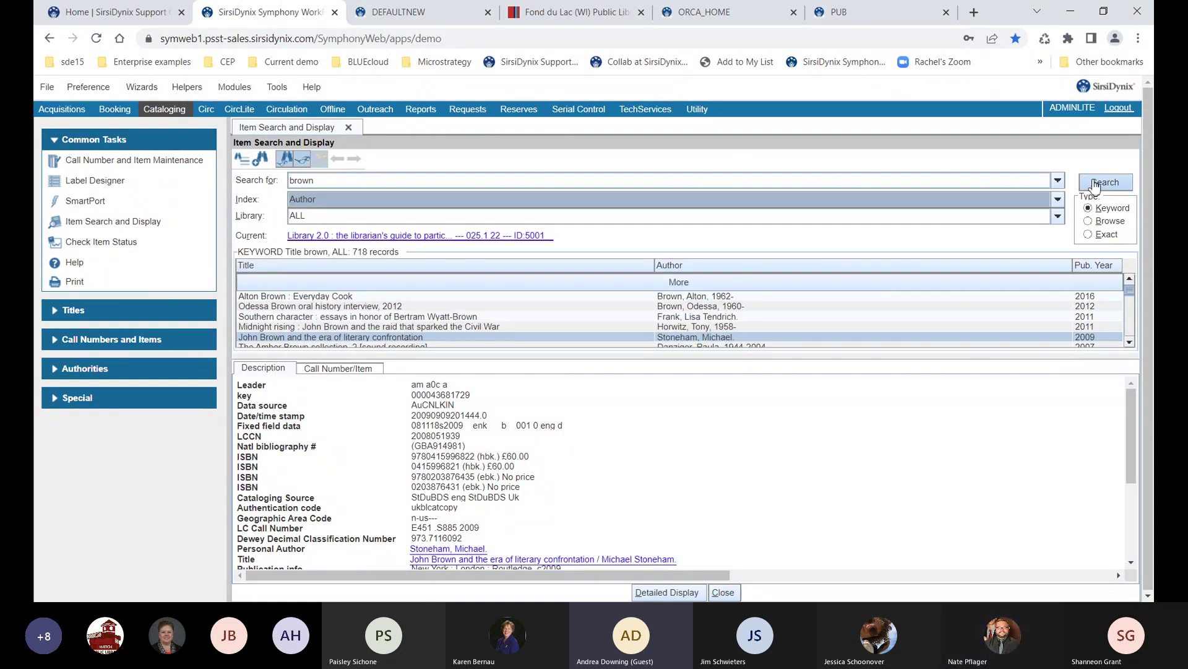
key("Return")
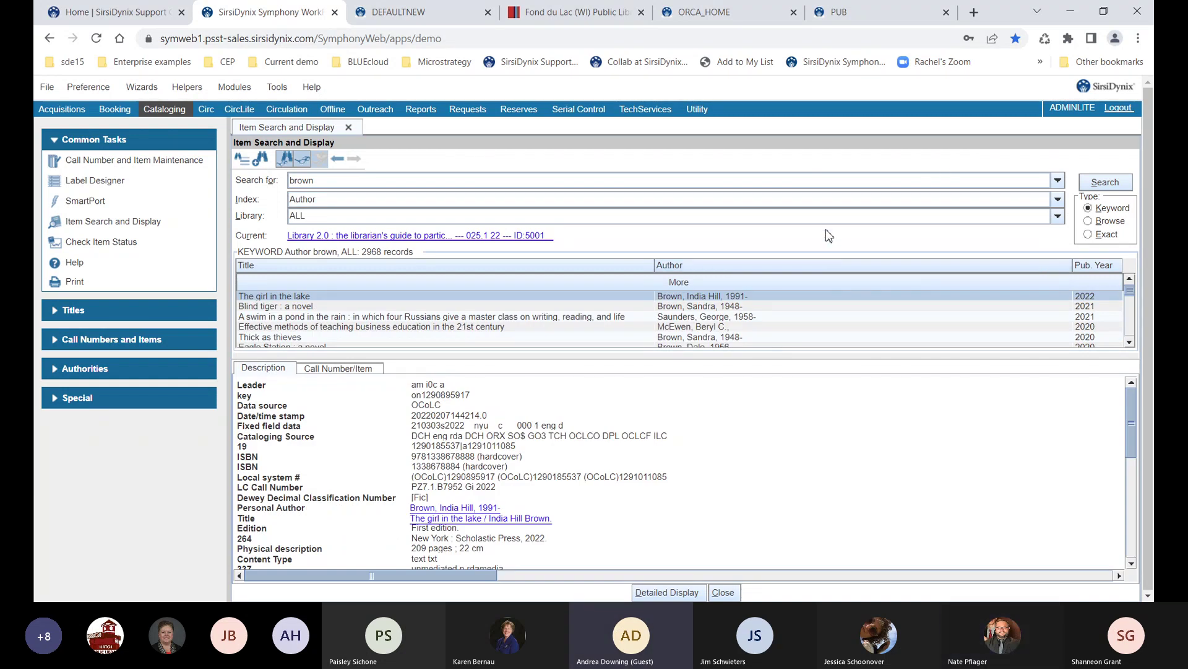
left_click(755, 317)
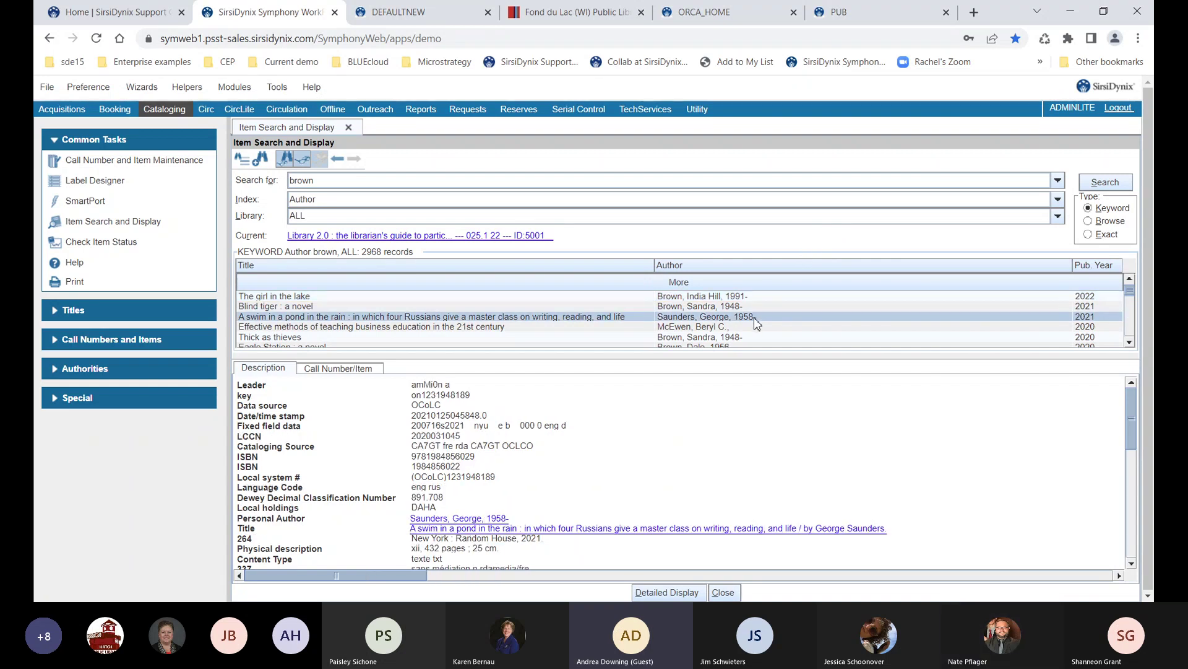
scroll(754, 318, "down", 1)
left_click(729, 321)
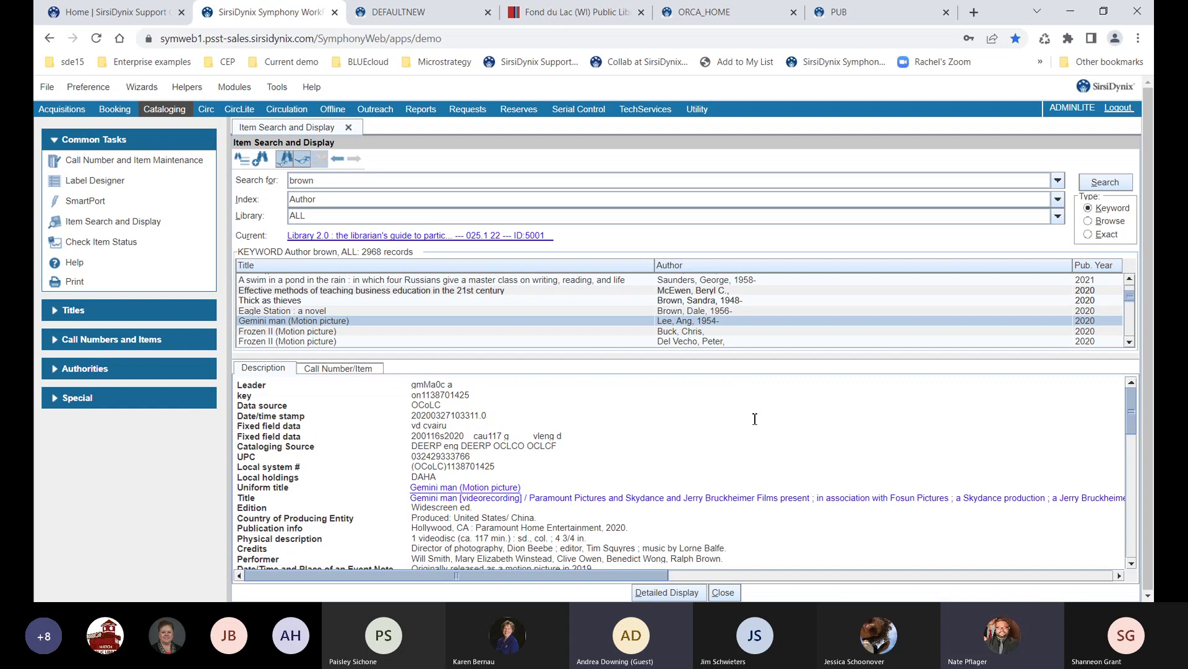
scroll(772, 443, "down", 2)
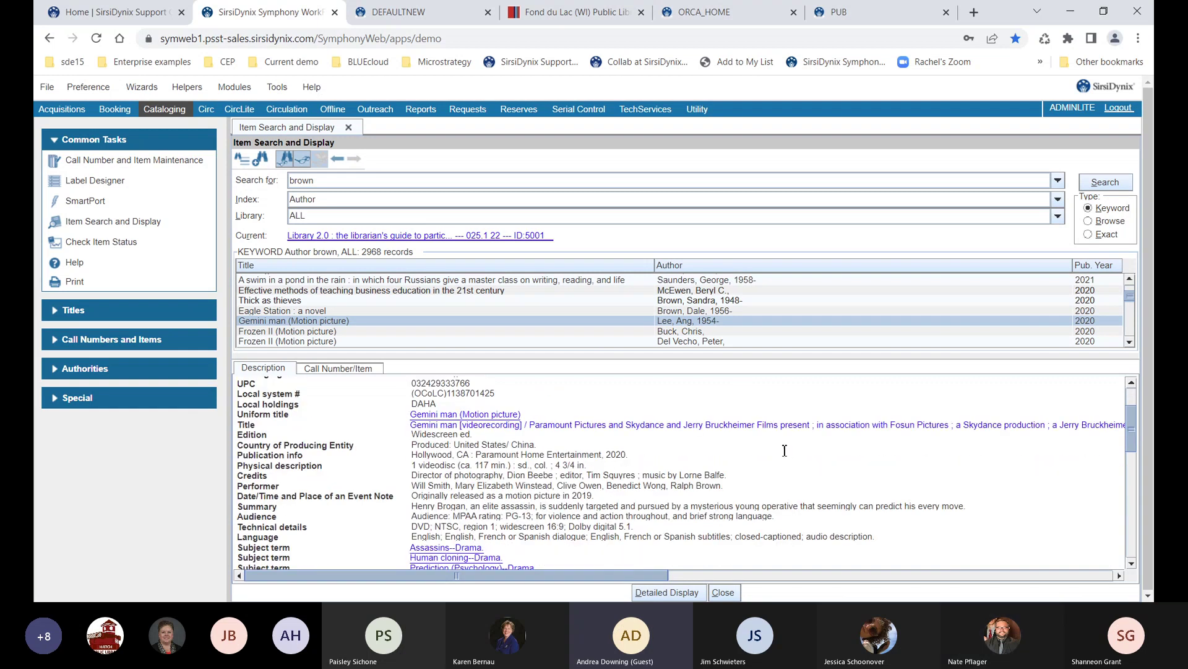
scroll(785, 454, "down", 3)
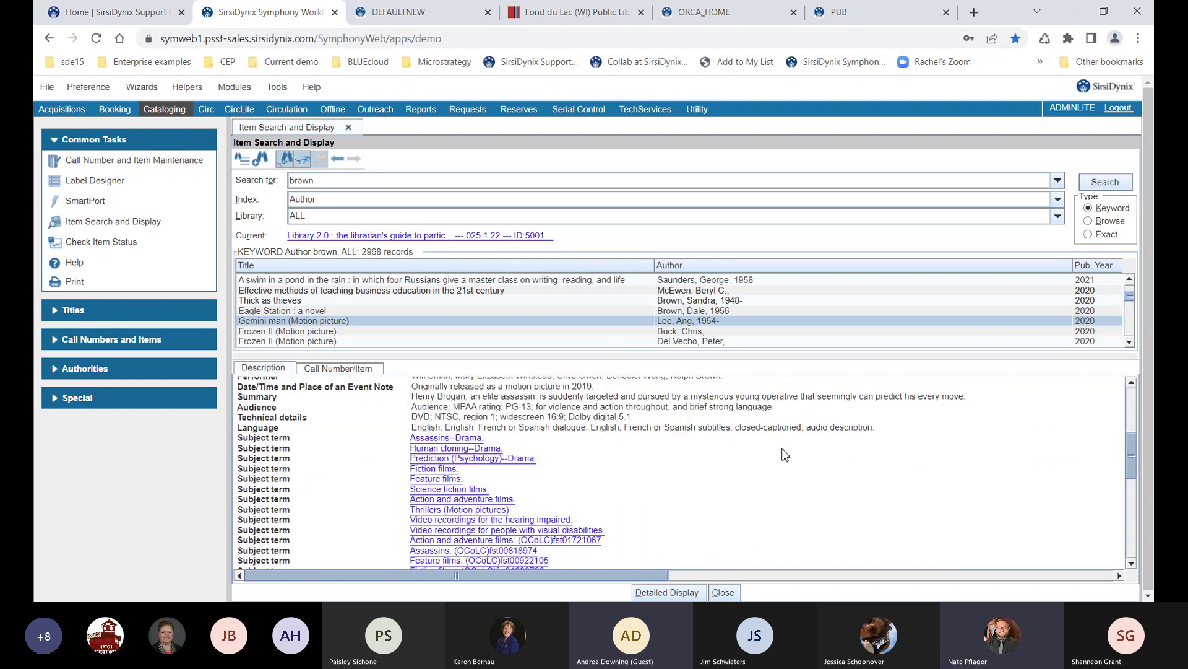
scroll(785, 454, "down", 2)
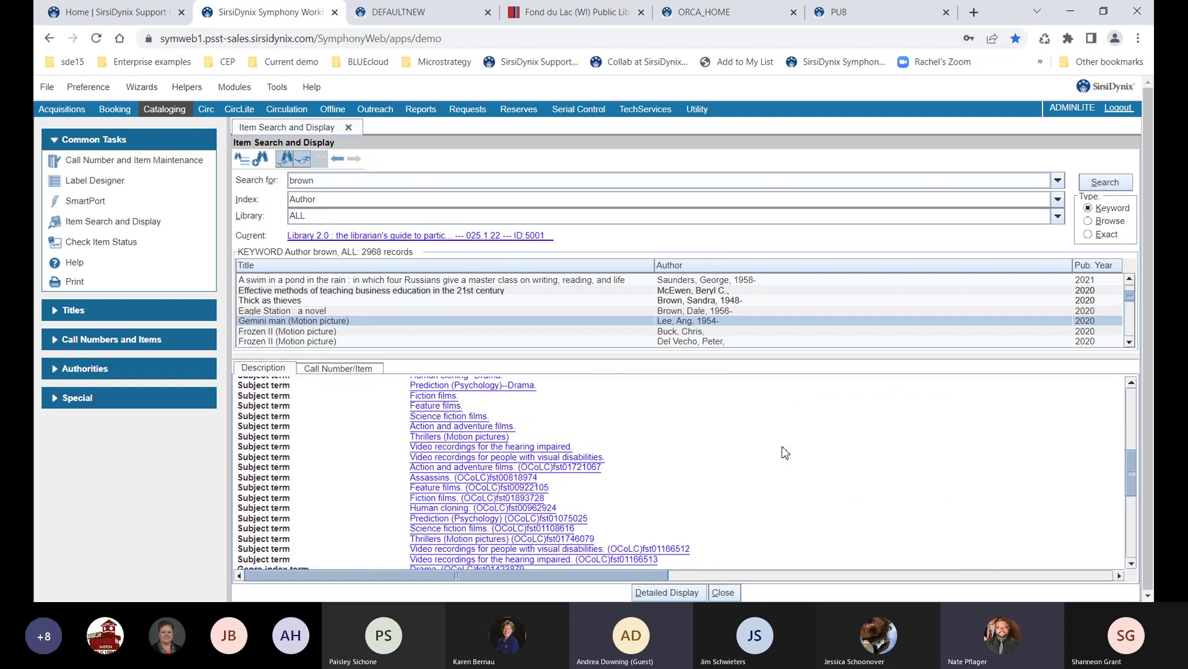
scroll(785, 453, "down", 3)
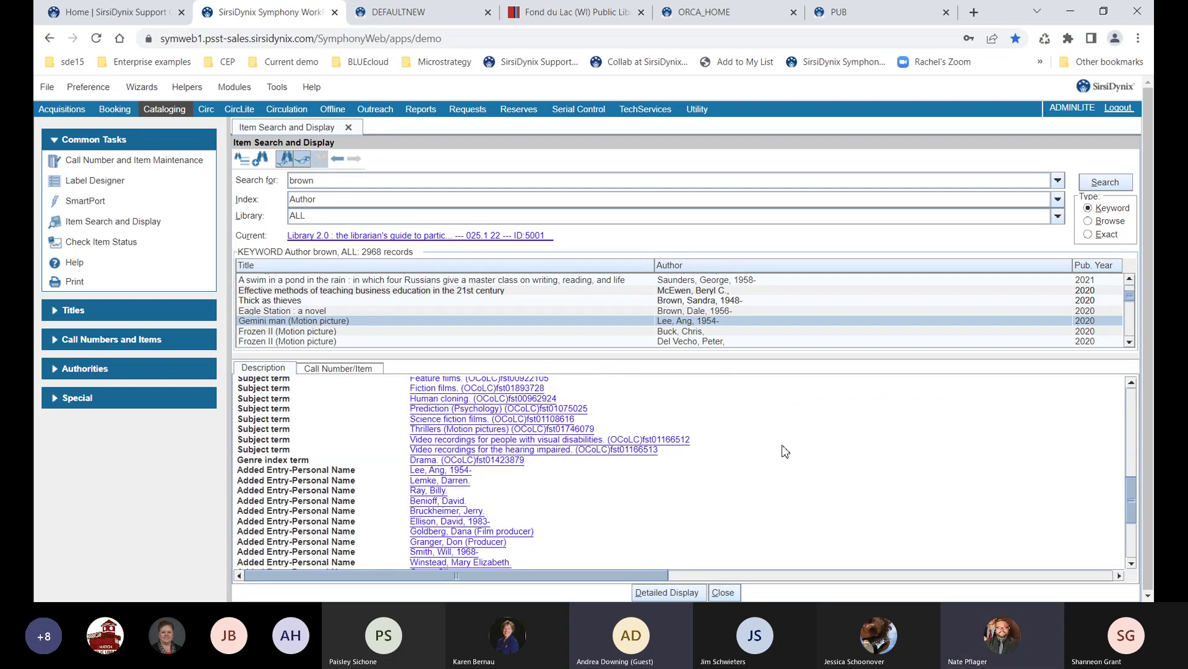
scroll(785, 451, "down", 2)
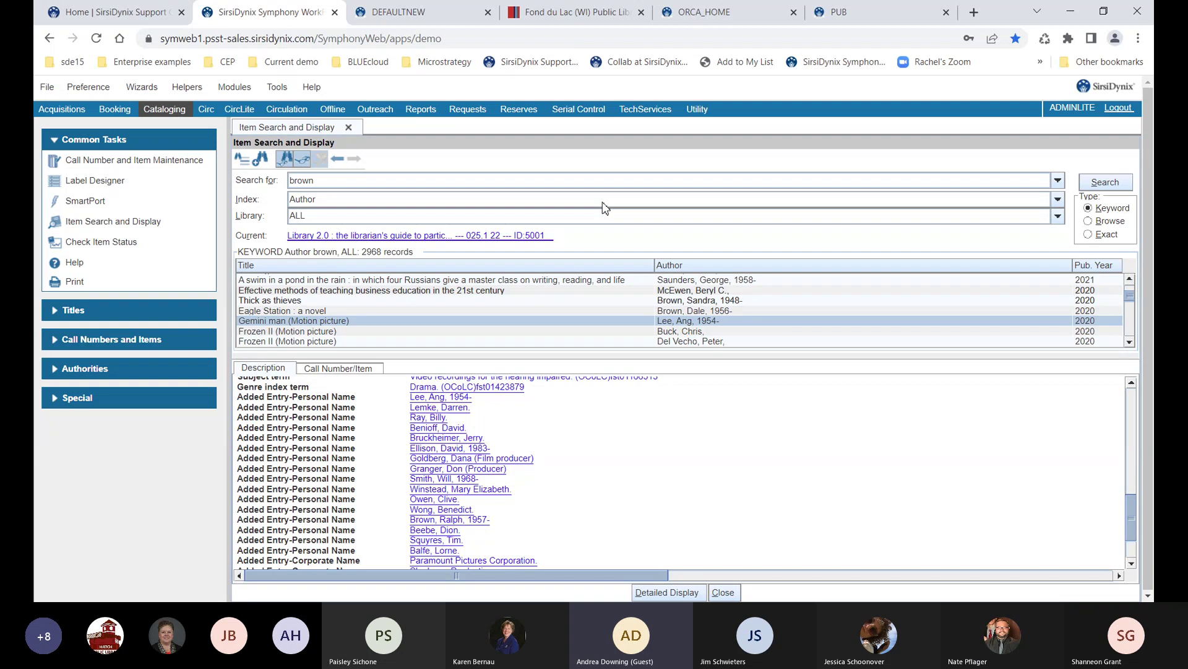
Rerun 'brown' on the General index (7990 records), stepping back to the Author search and forward again
left_click(601, 201)
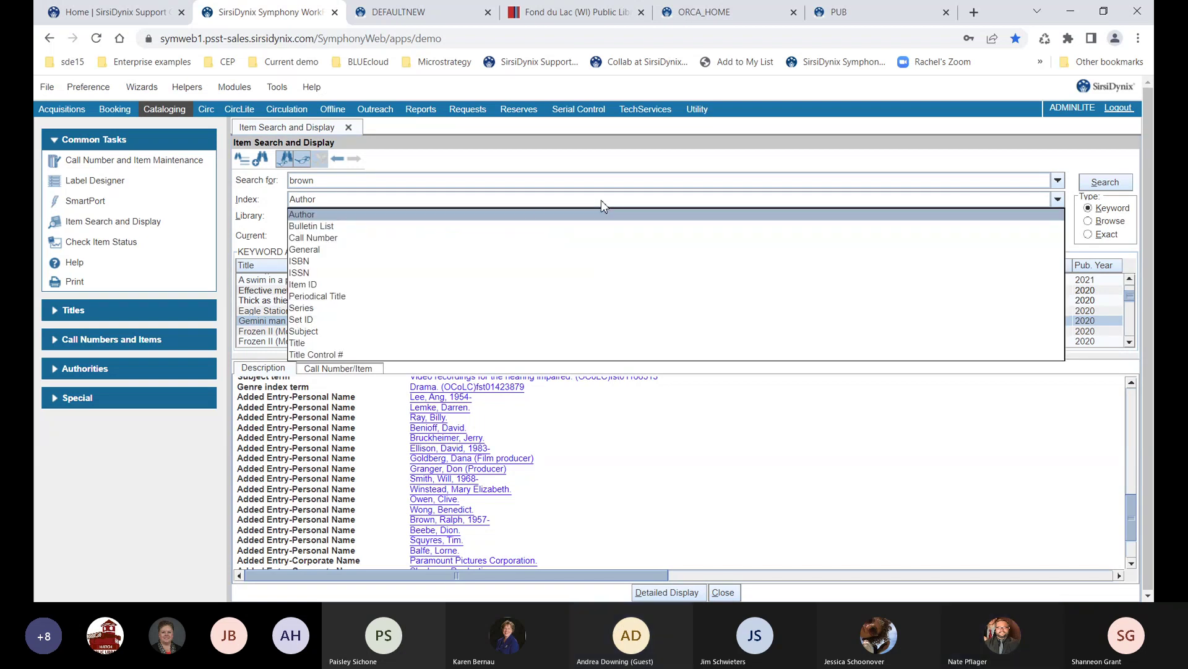
left_click(316, 249)
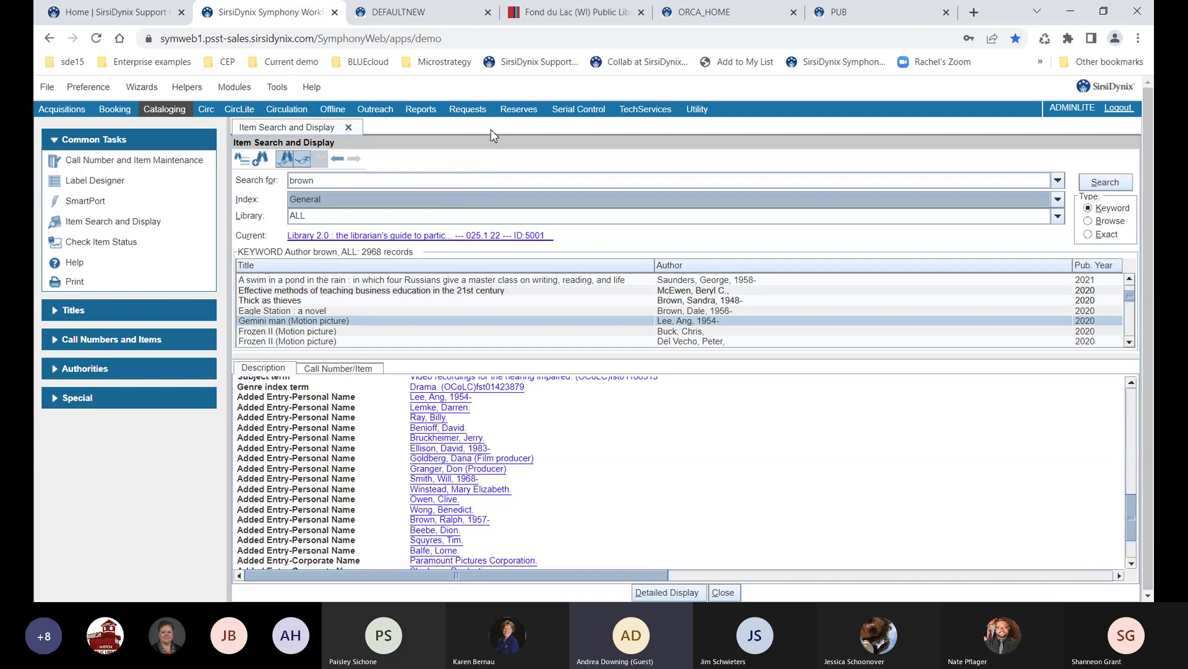
key("Return")
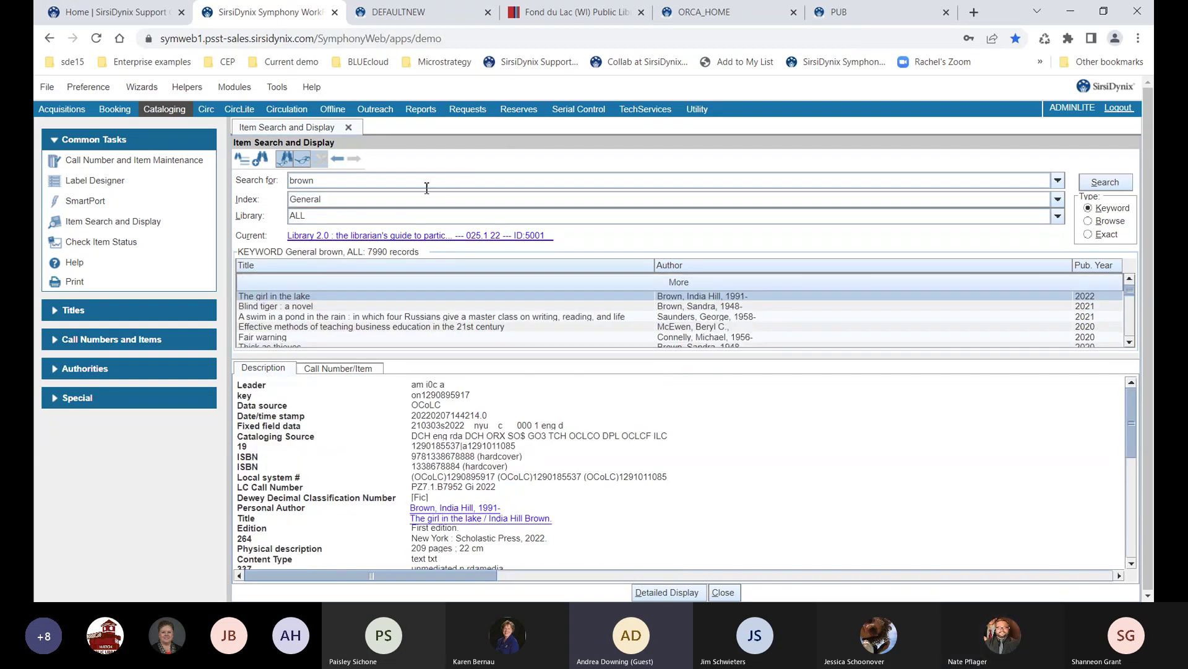
left_click(338, 160)
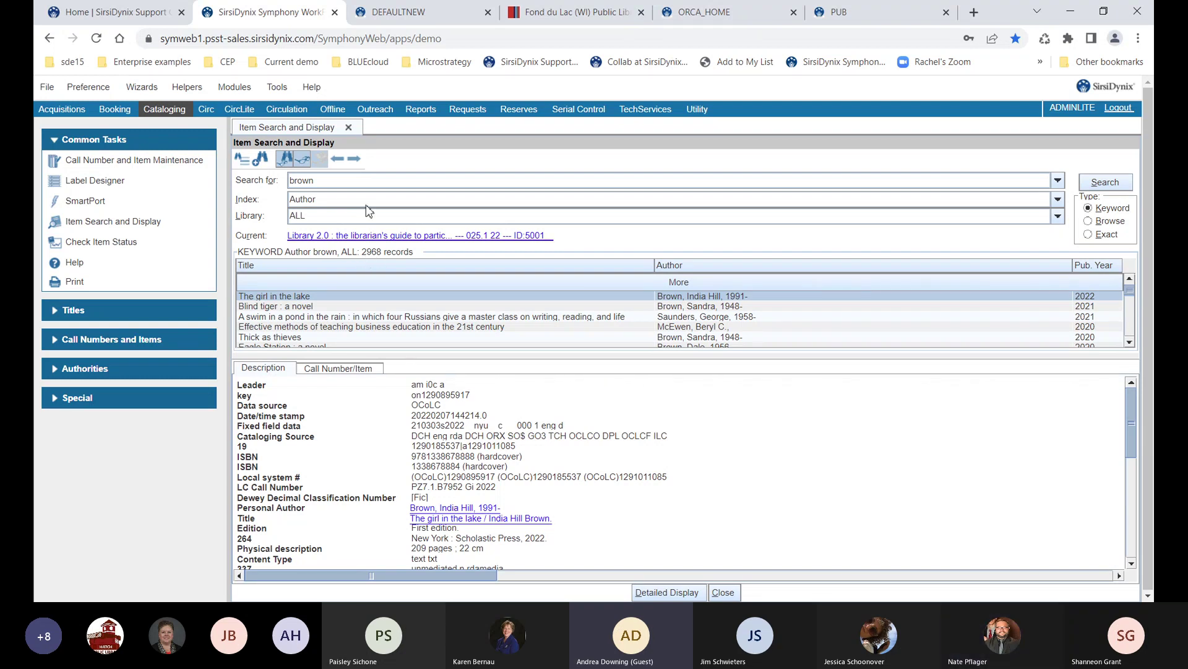
left_click(354, 160)
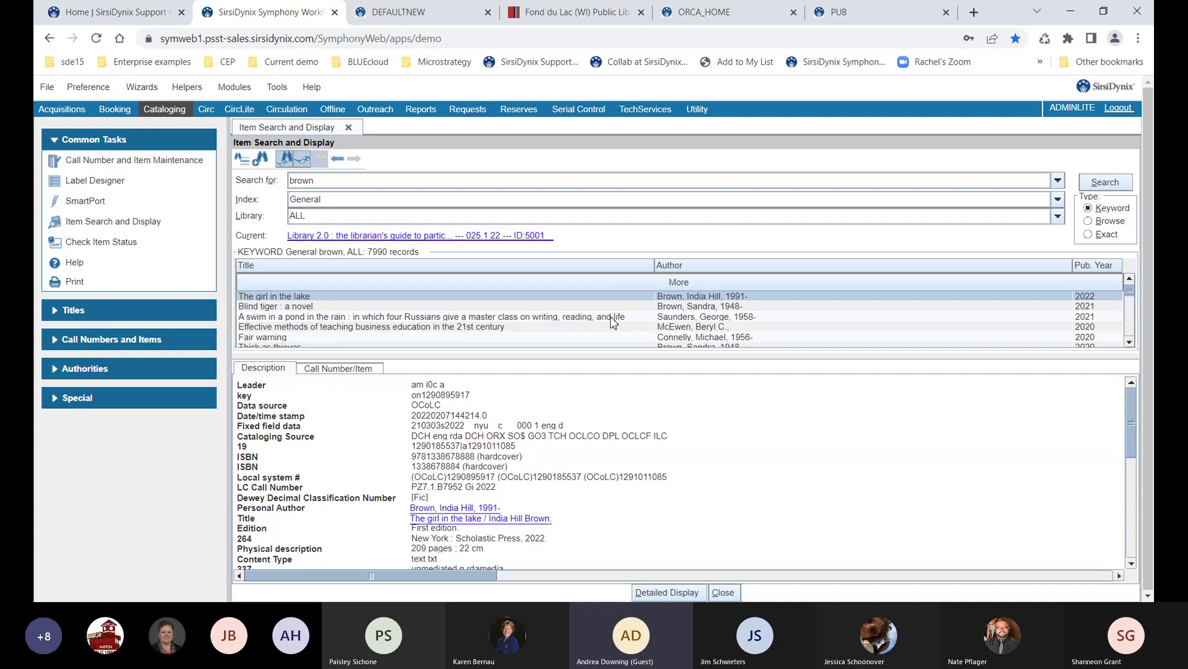
Review Effective methods, The subtweet, Eagle Station and Fair warning, highlighting Brown in Fair warning's publication info
left_click(690, 328)
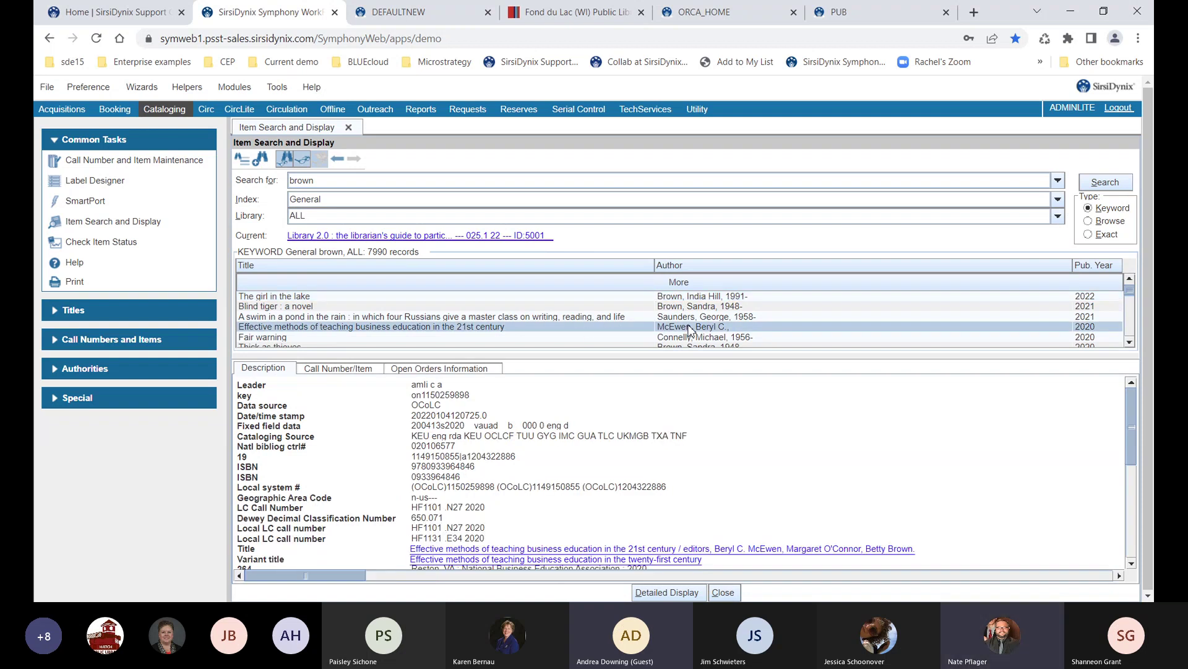
scroll(691, 331, "down", 1)
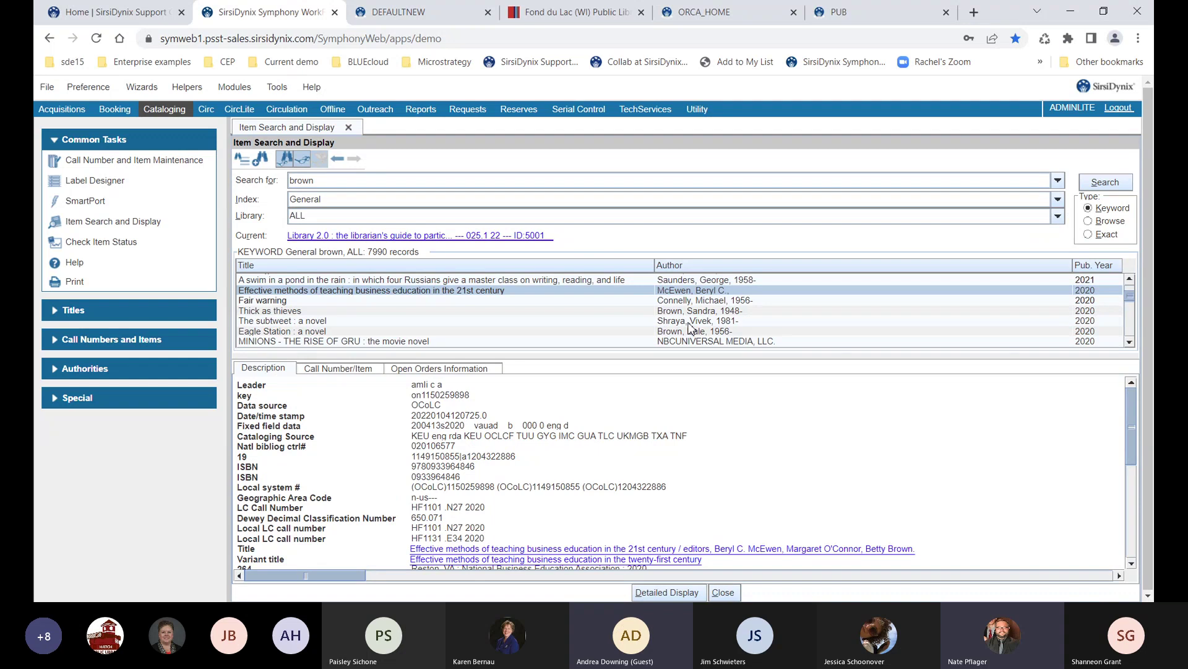
left_click(692, 322)
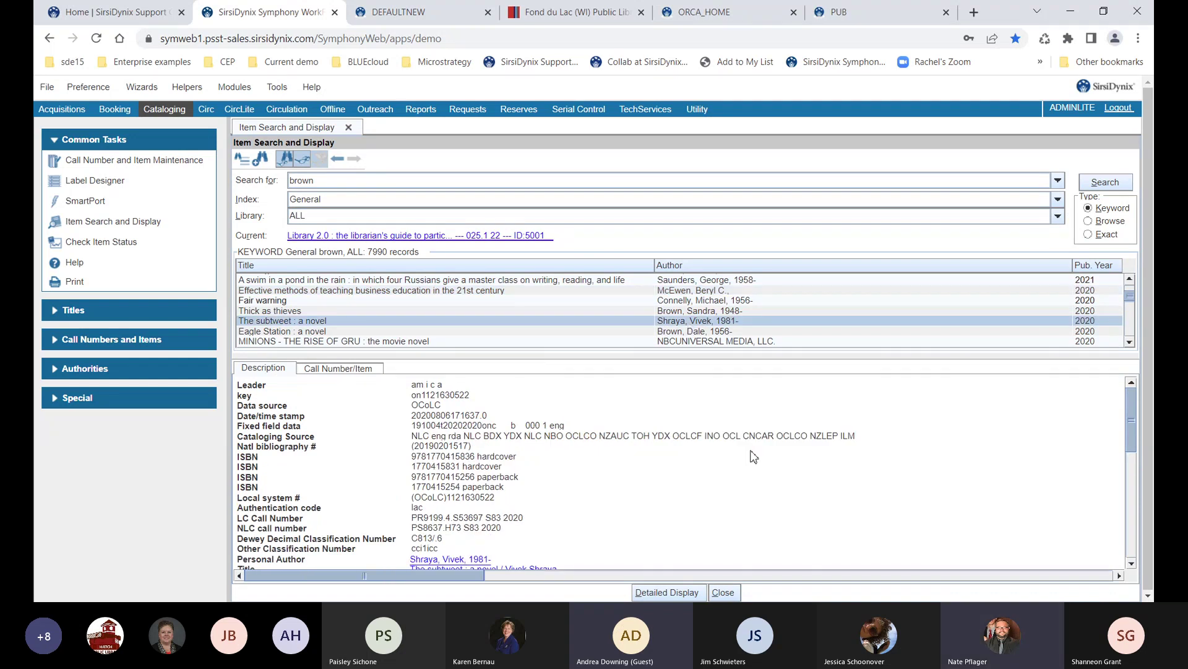
scroll(762, 452, "down", 3)
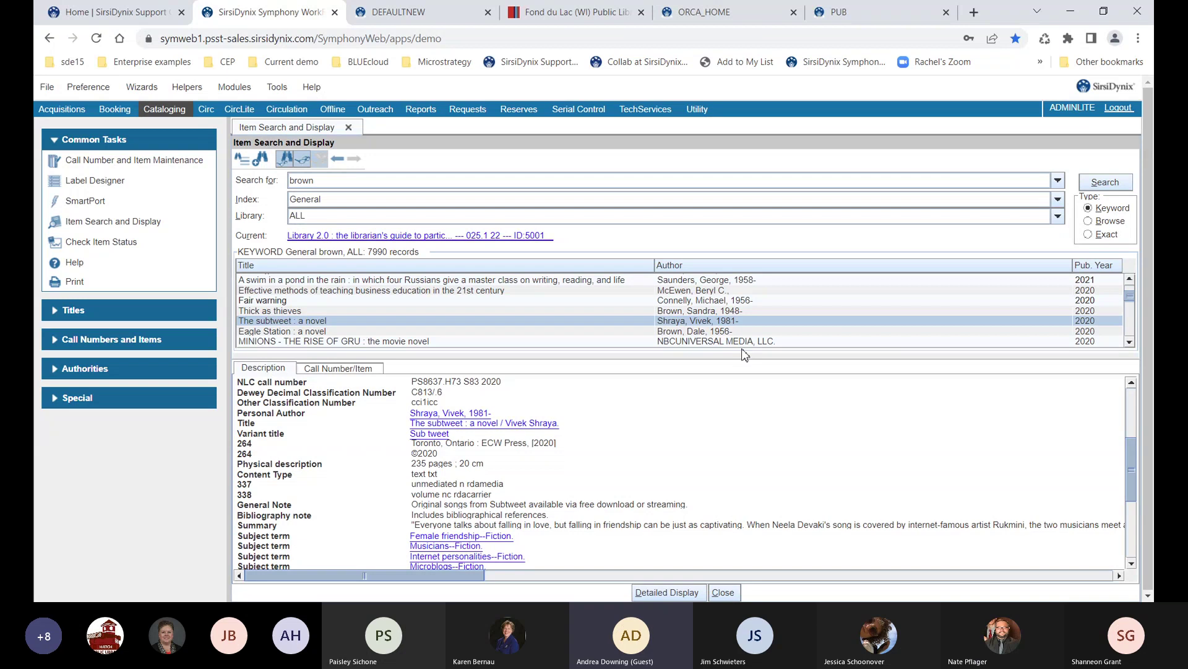
left_click(723, 334)
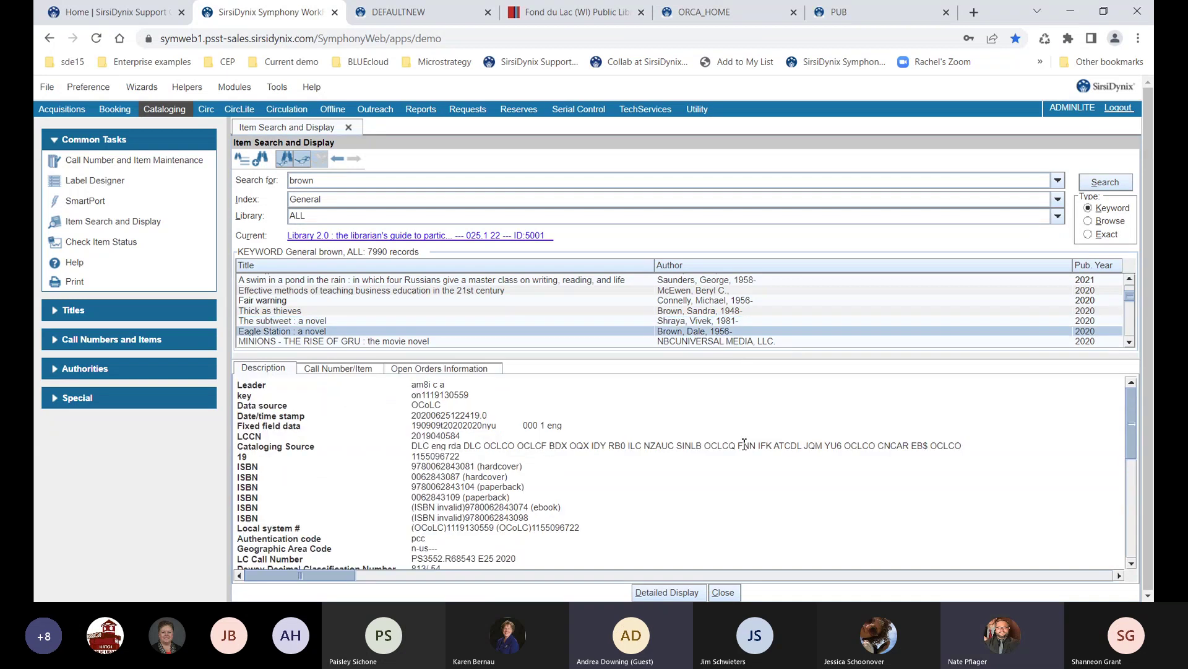
scroll(744, 443, "down", 4)
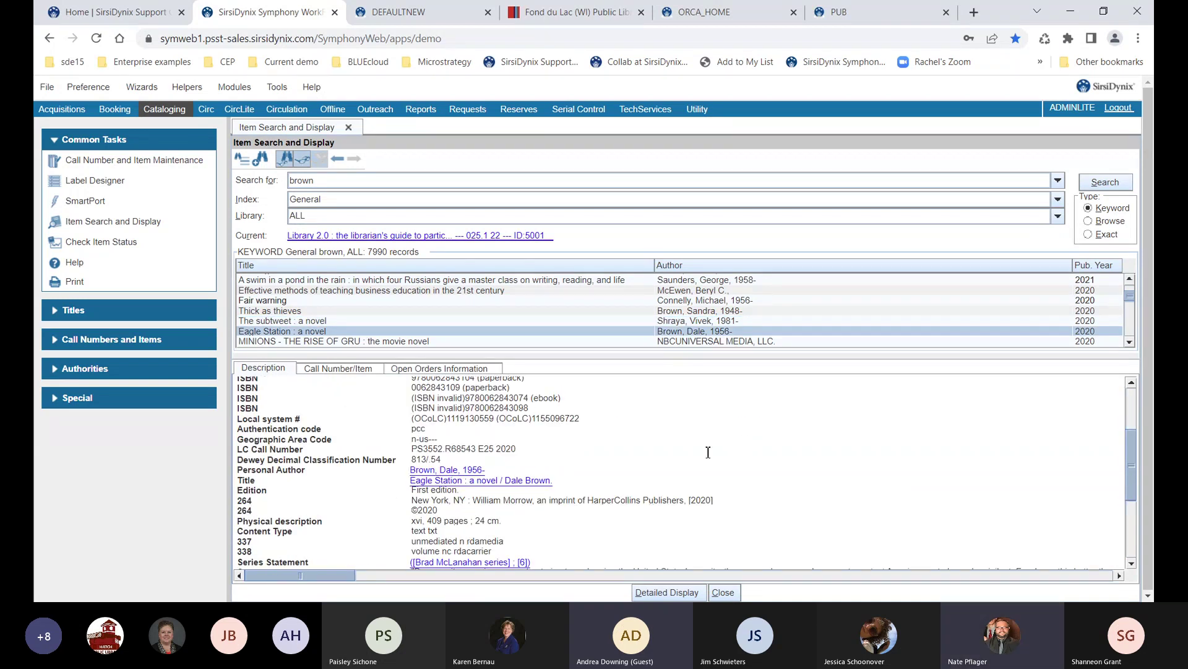
scroll(729, 325, "down", 1)
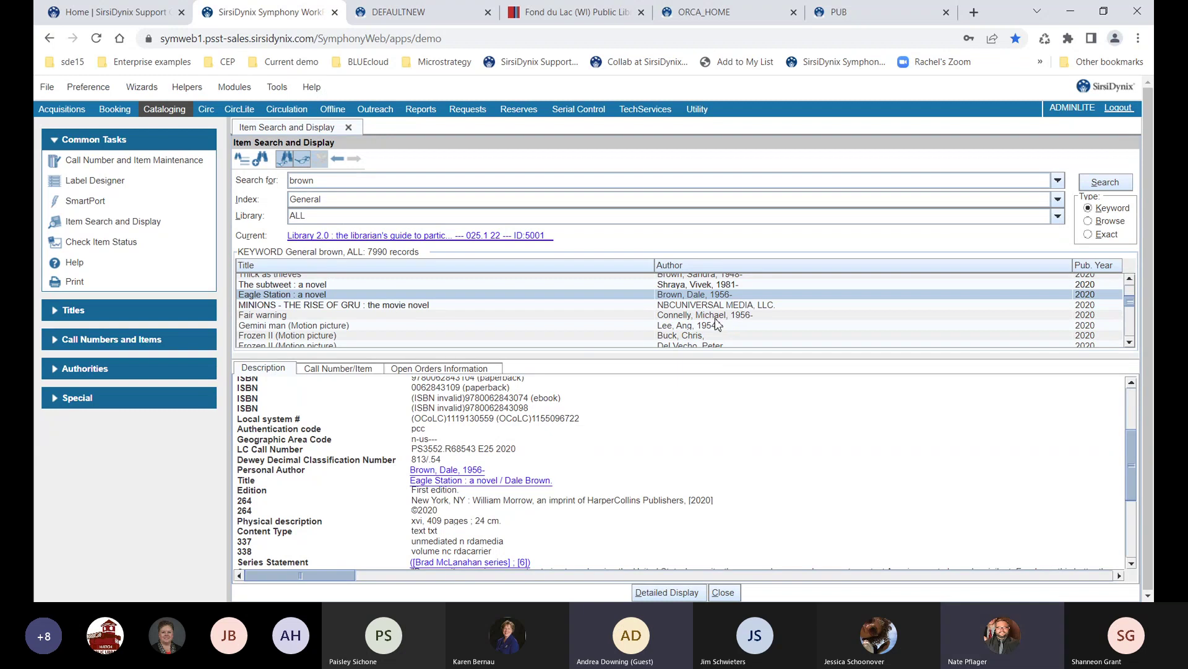
left_click(715, 317)
scroll(725, 393, "down", 4)
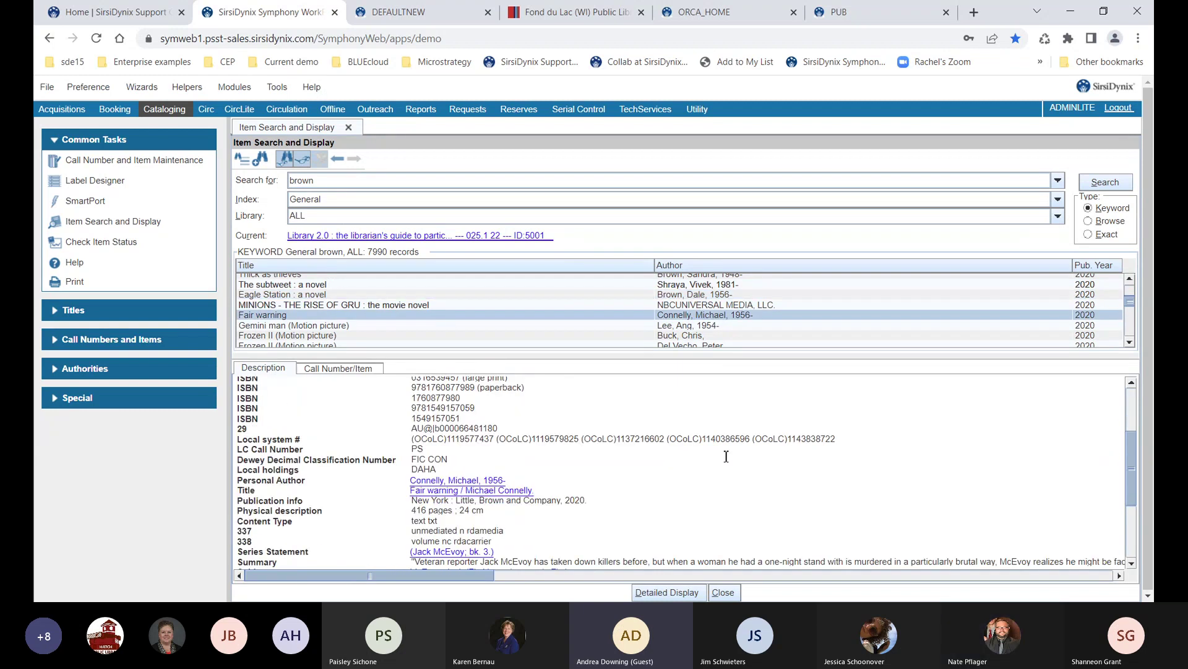
scroll(726, 434, "down", 1)
double_click(493, 501)
Search the keyword '690L {521}' (5 records) and highlight Prom's Lexile 690L reading level
left_click_drag(355, 182, 285, 181)
type("690 {5")
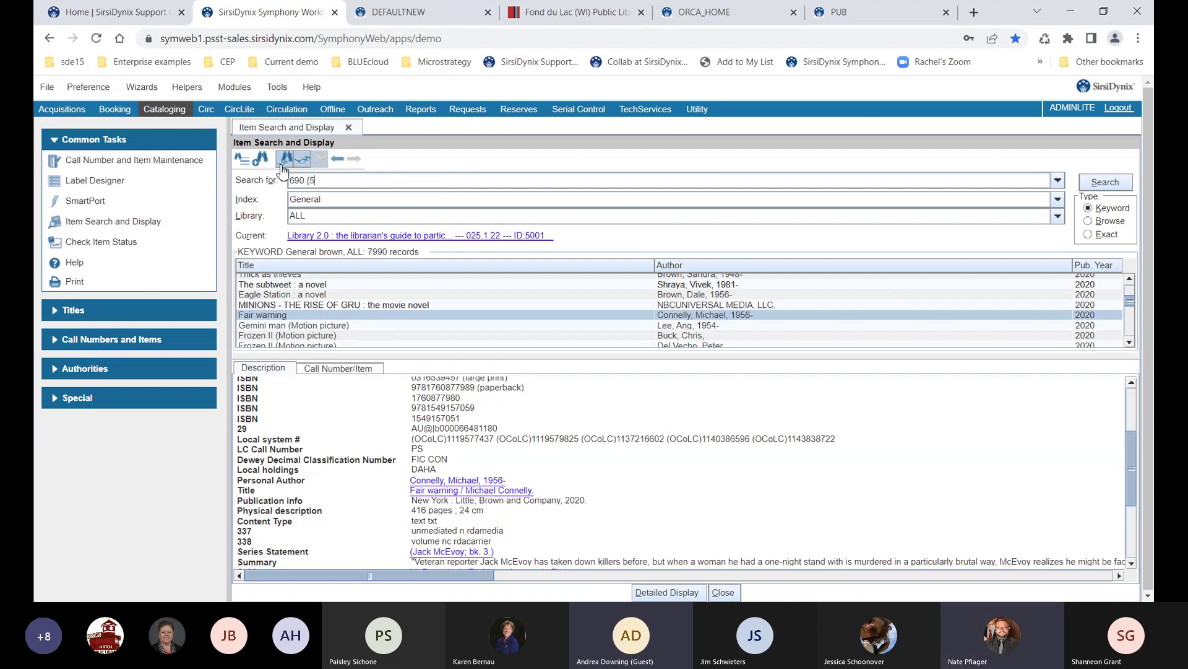
type("21}")
left_click(302, 180)
type("L")
left_click(1083, 181)
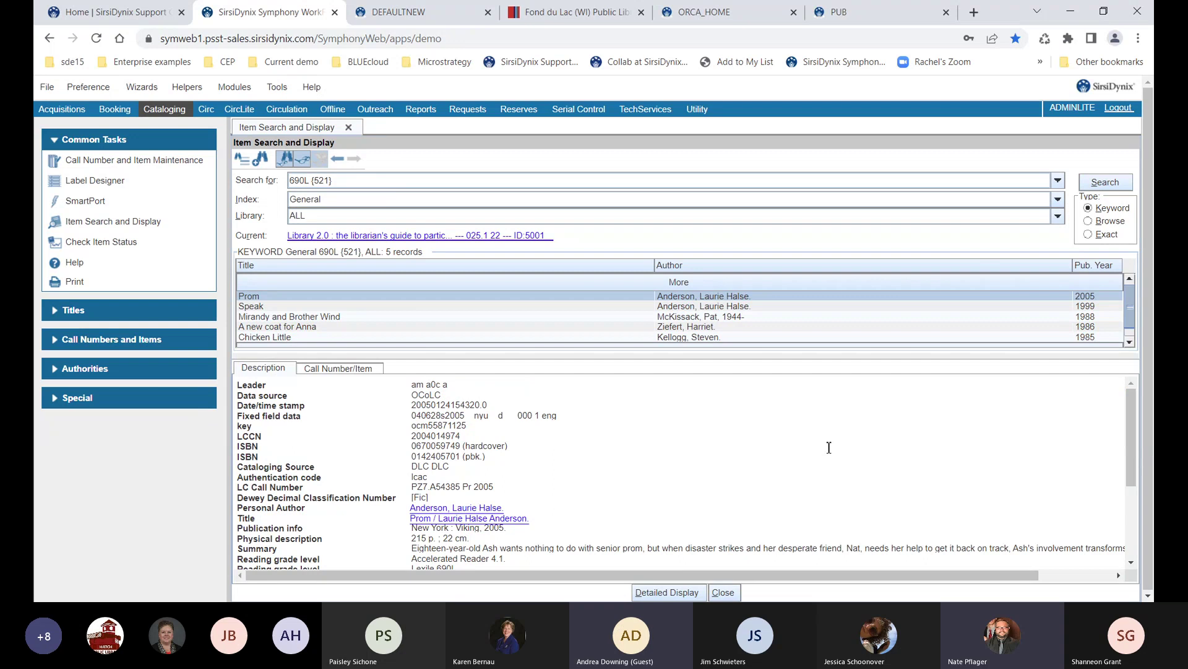
scroll(817, 447, "down", 1)
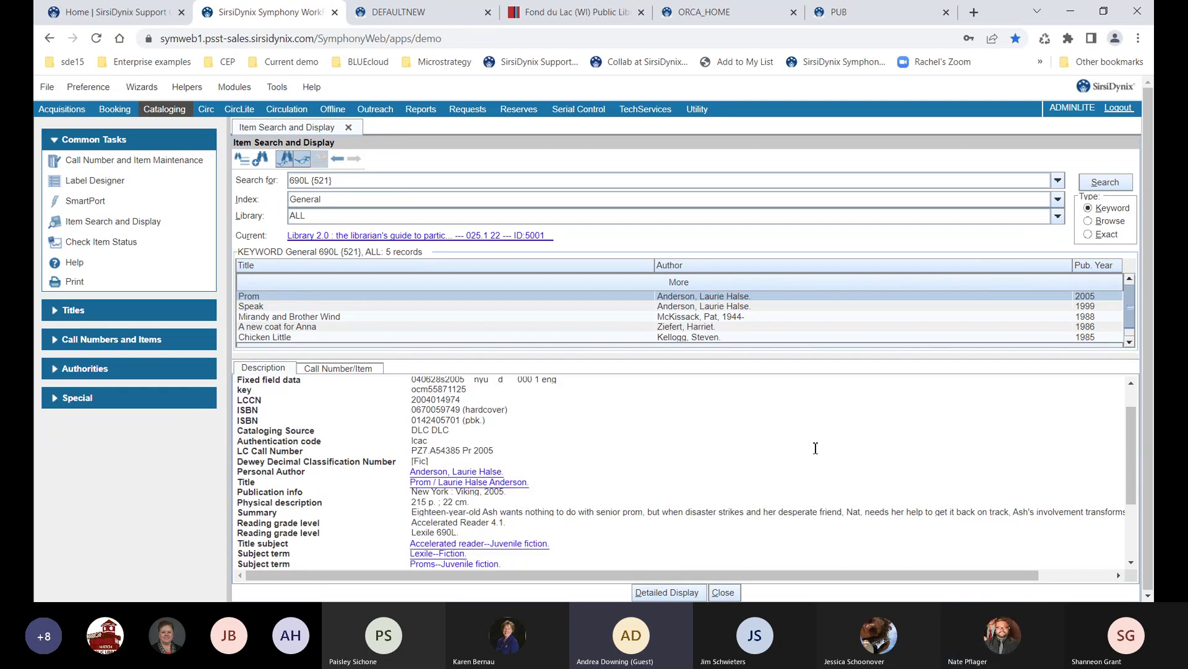
scroll(818, 447, "down", 1)
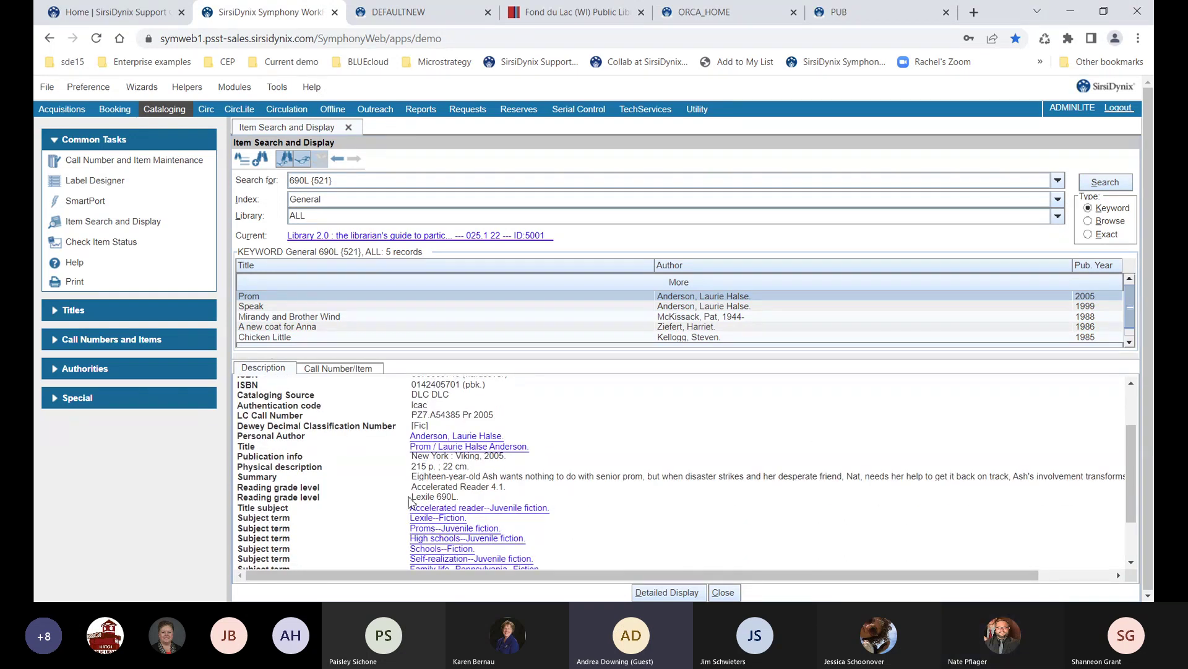
left_click_drag(413, 496, 461, 495)
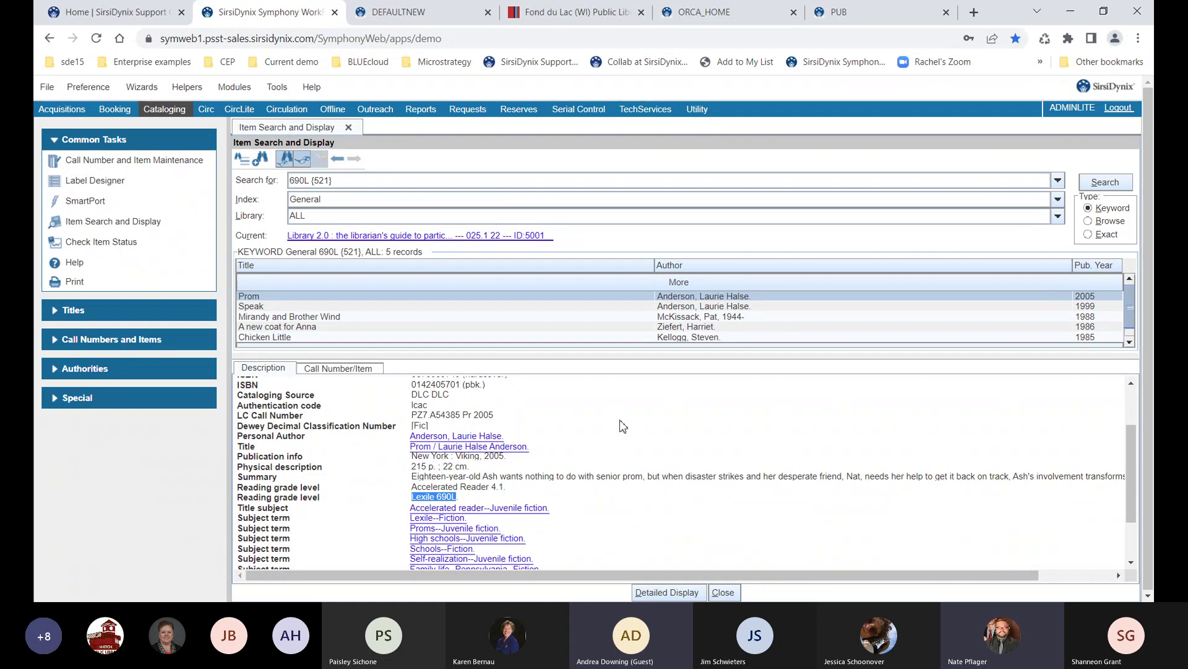
Search for 'wedding march {505}' (13 records), then trim the {505} tag from the term
triple_click(375, 181)
type("wed")
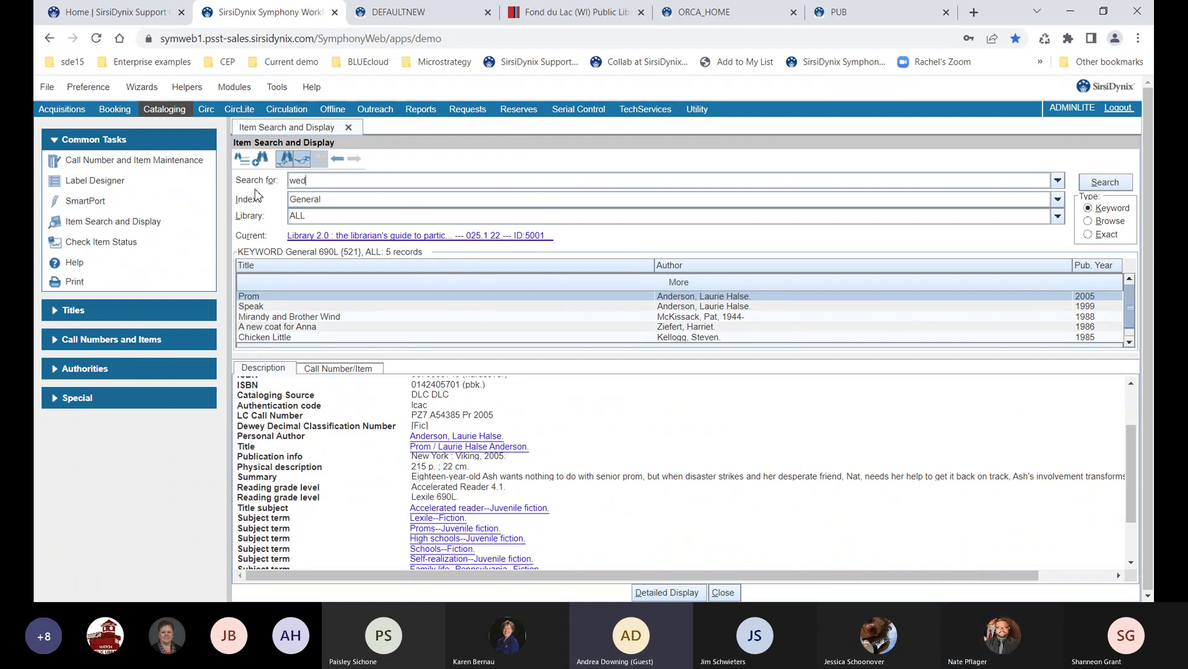
type("ding march {505}")
key("Return")
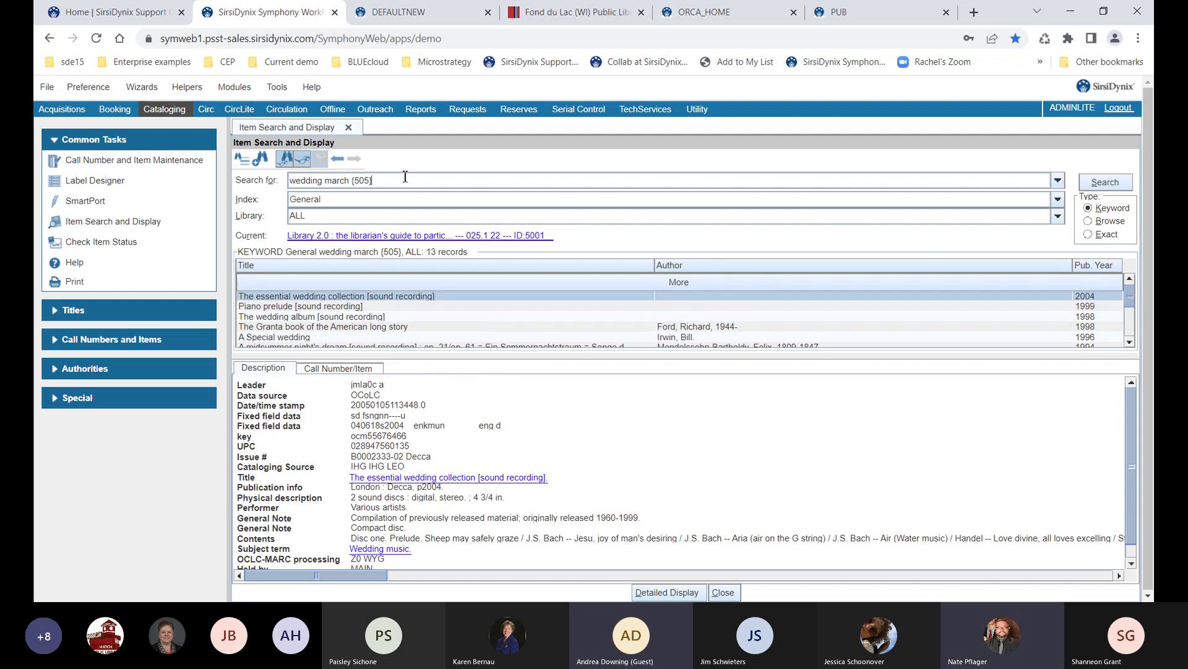
key("BackSpace")
key("BackSpace")
key("BackSpace")
key("BackSpace")
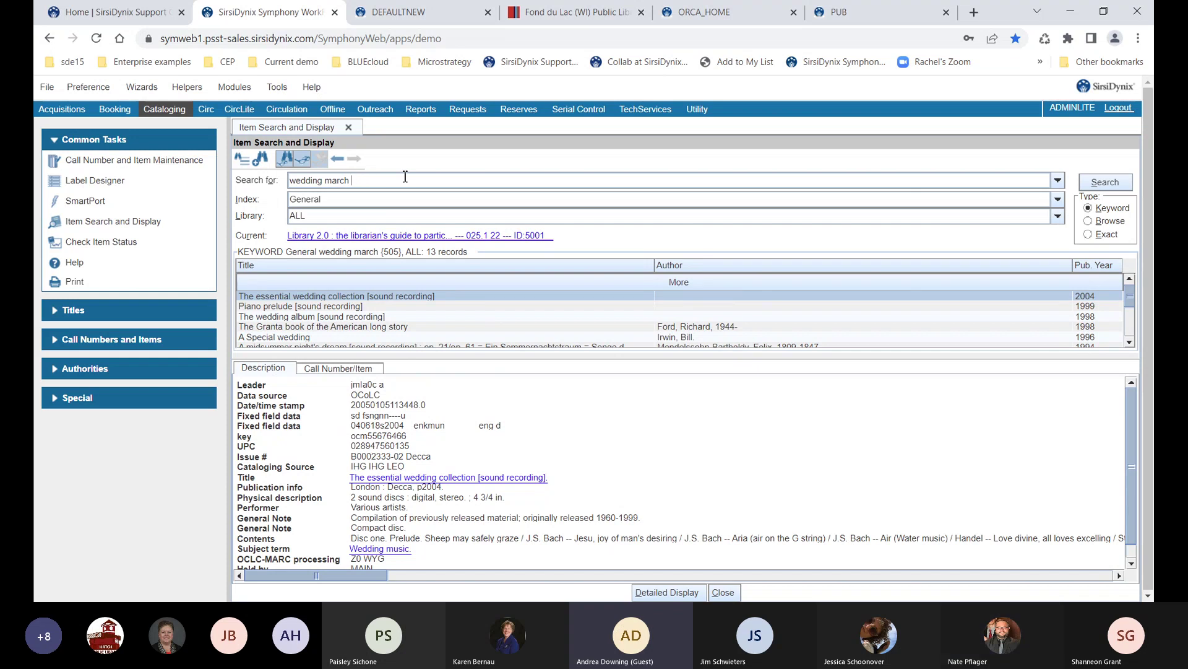
Limit item type to MUSIC-CD, leaving location and Item category 2 at All, and rerun 'wedding march'
left_click(242, 160)
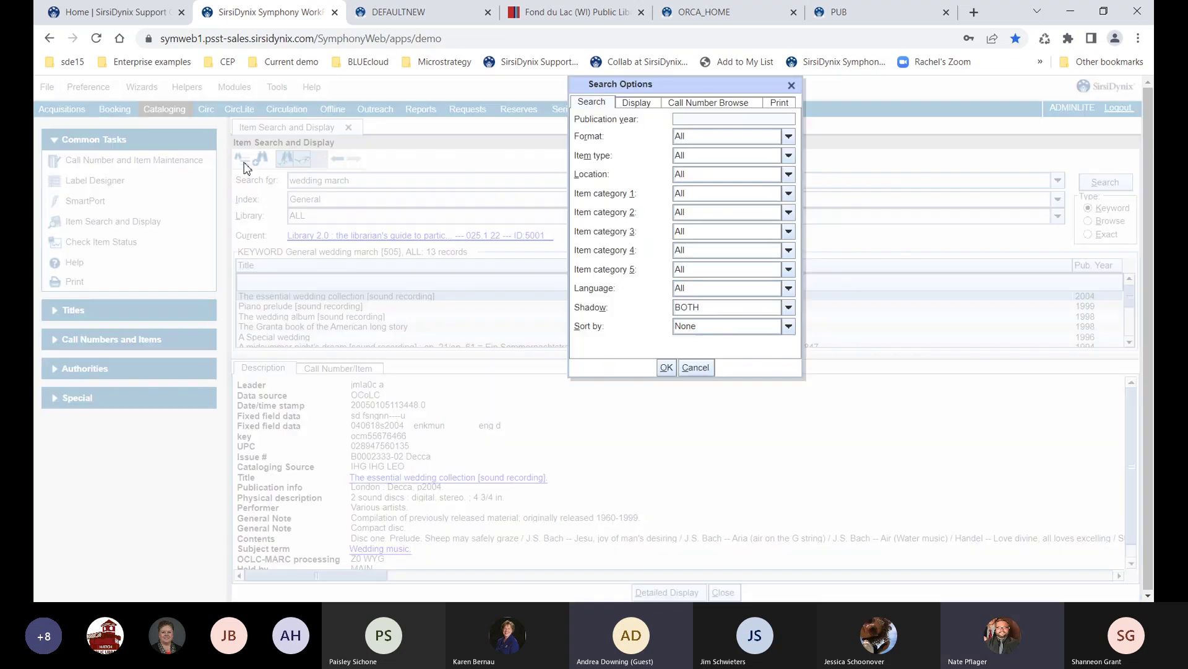
left_click(694, 160)
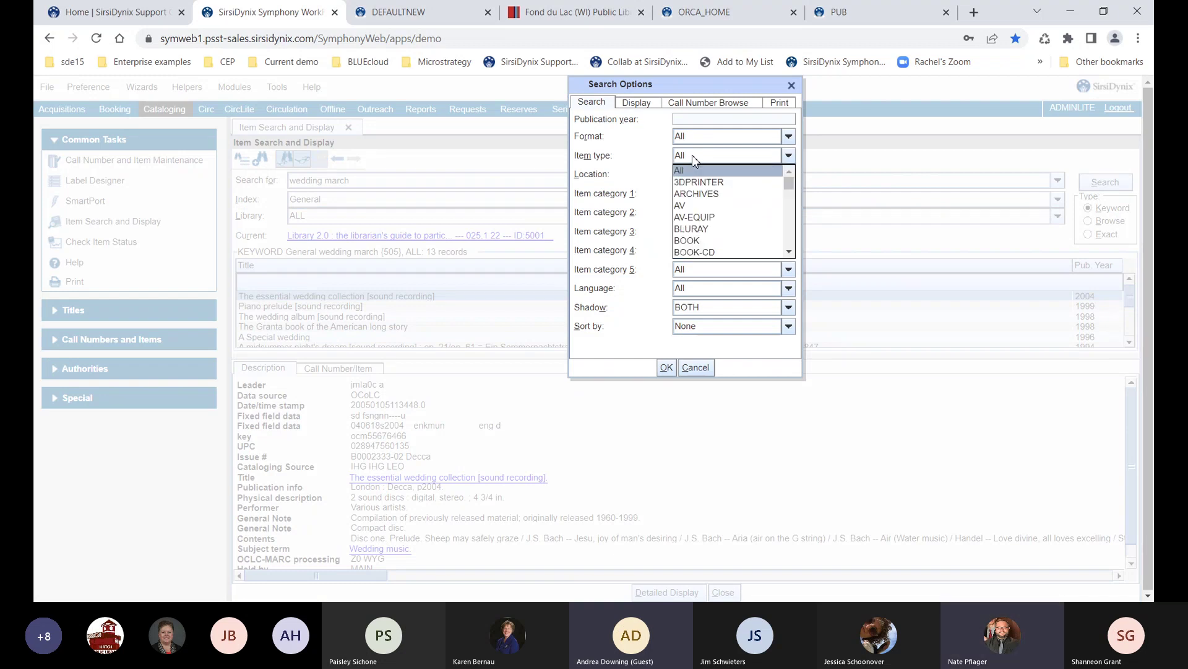
key("m")
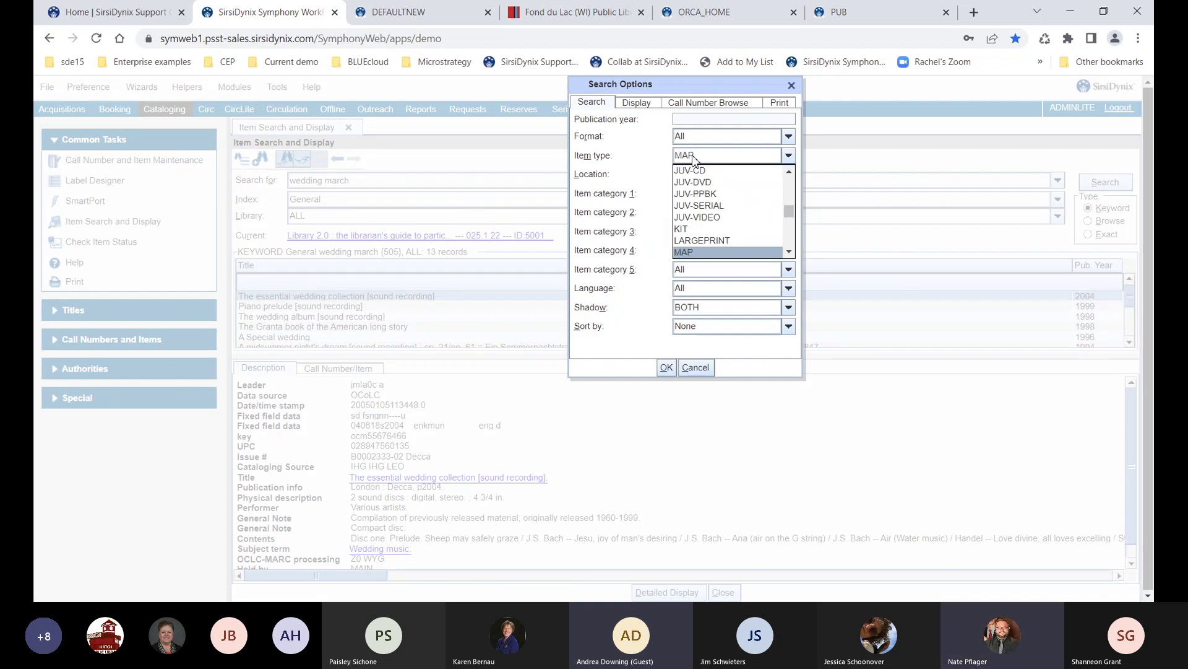
key("Down")
key("Down")
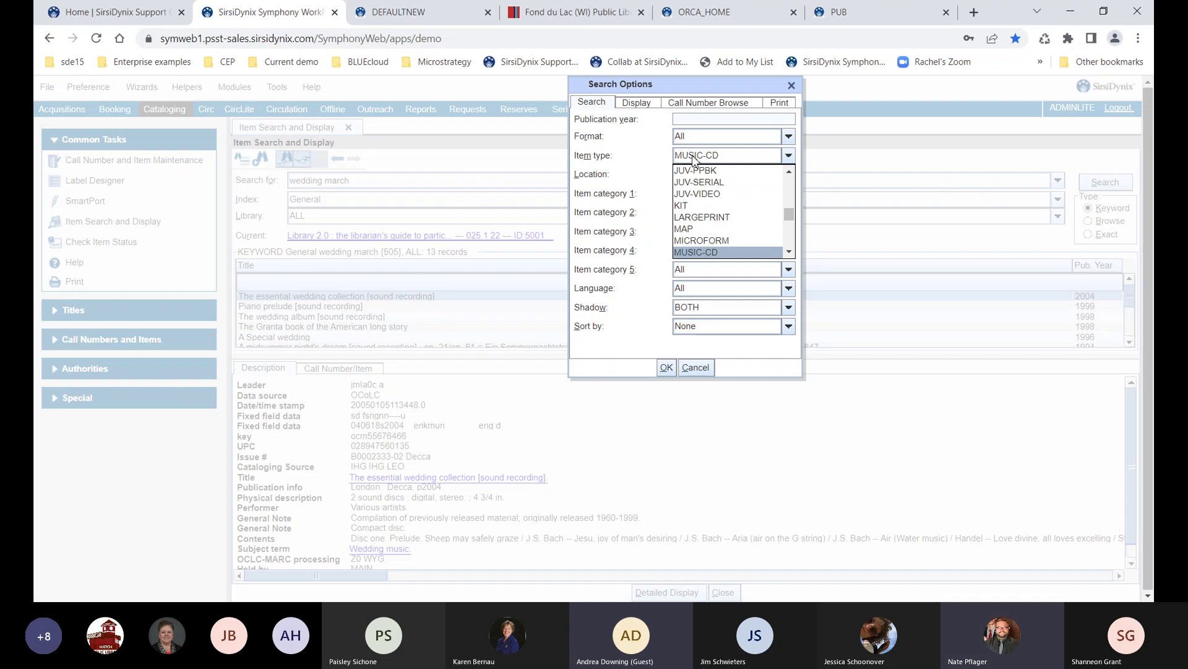
key("Return")
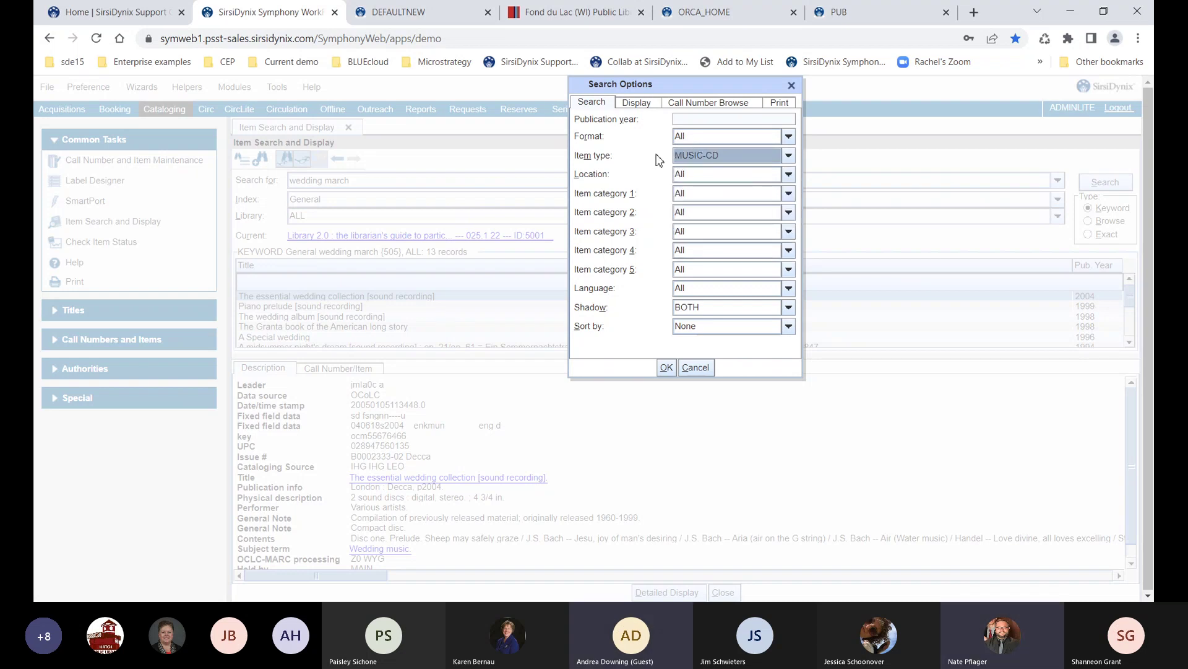
left_click(689, 176)
scroll(692, 235, "down", 3)
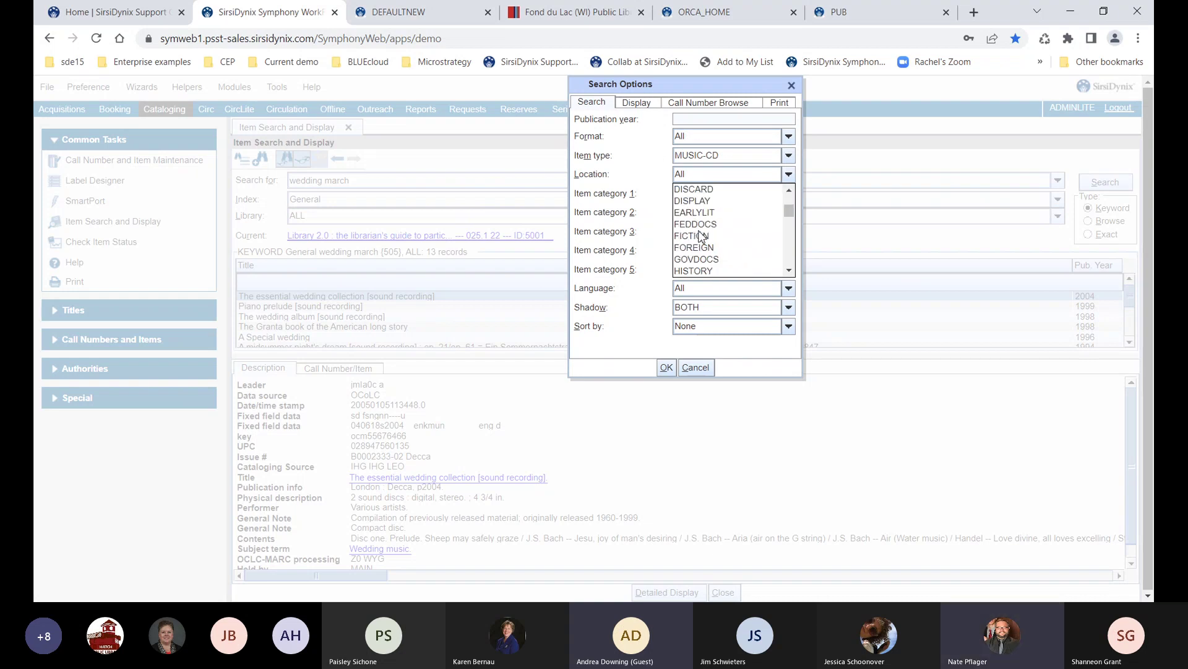
left_click(687, 178)
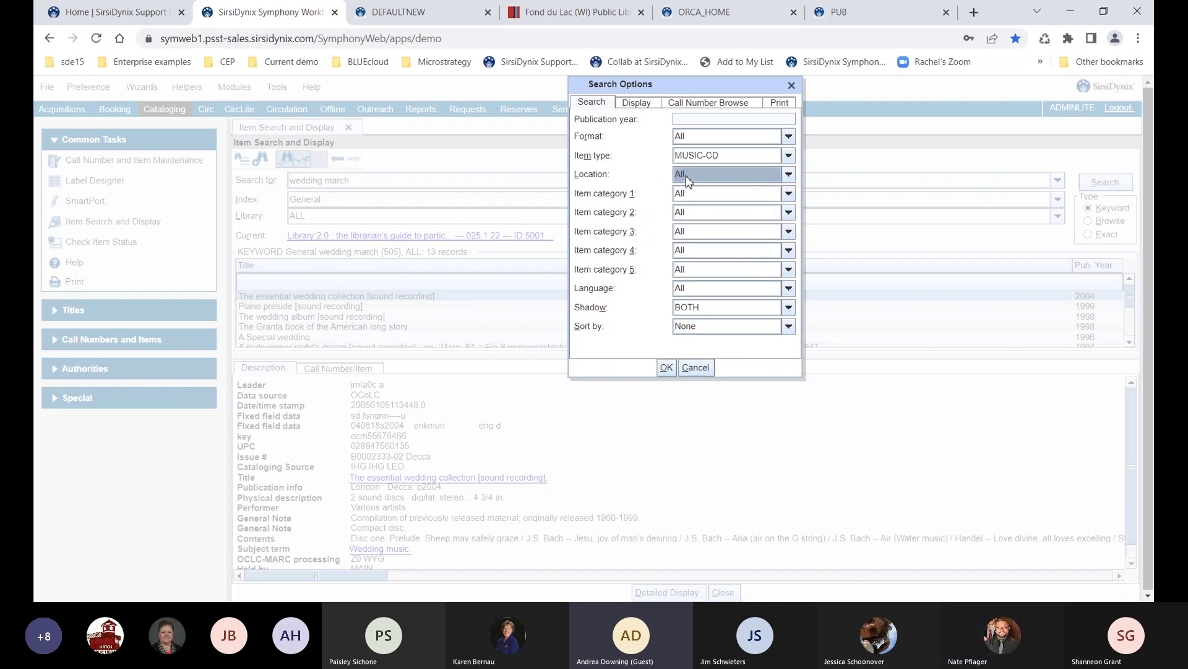
left_click(684, 213)
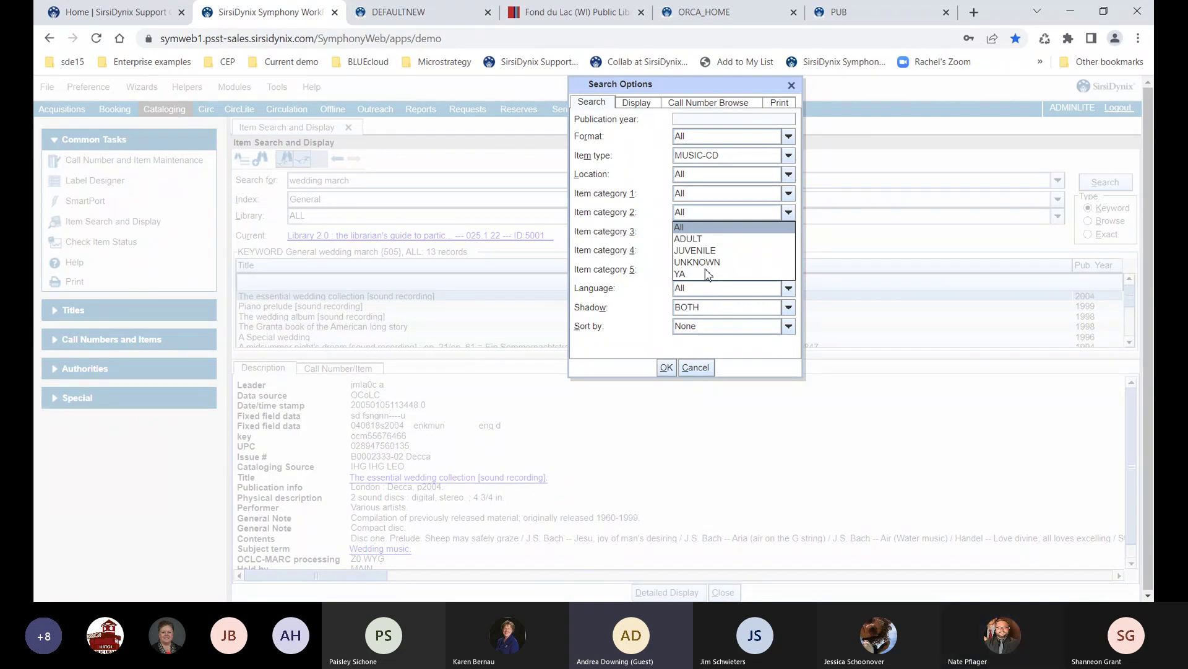
left_click(651, 261)
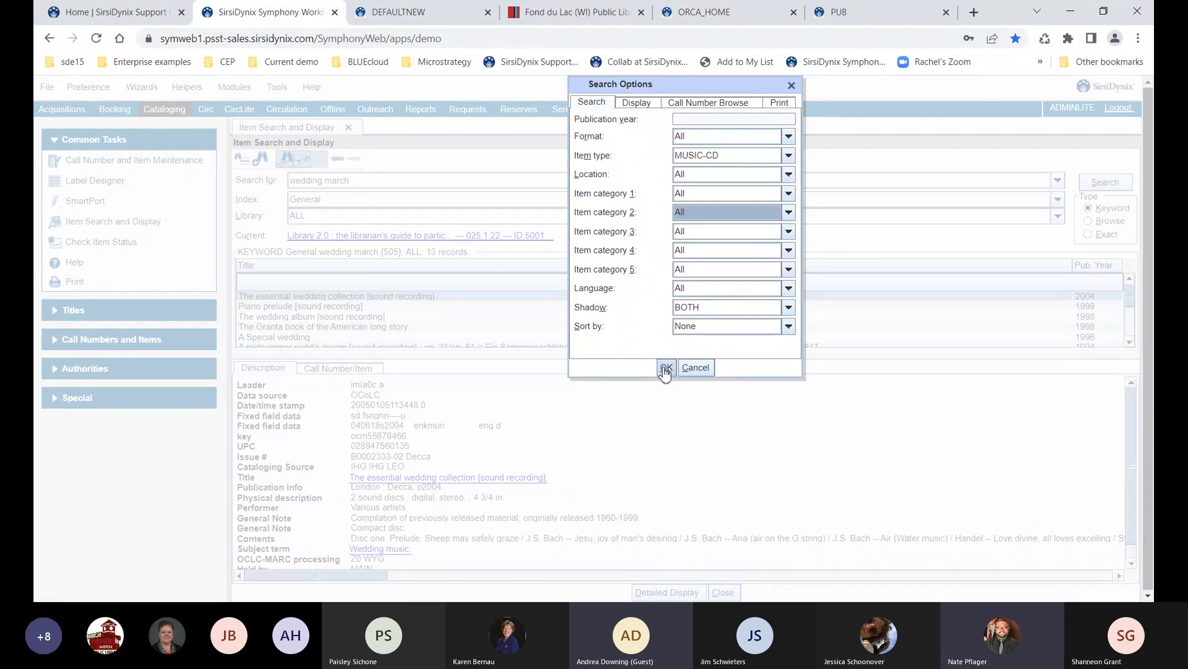
left_click(666, 368)
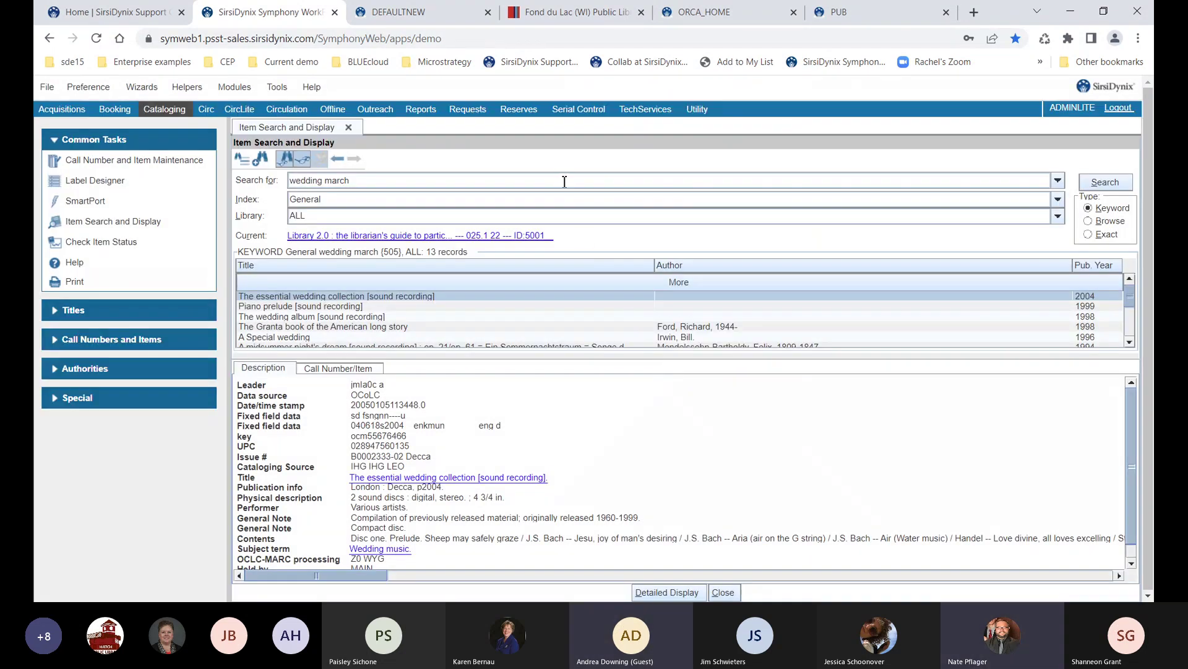
left_click(1102, 182)
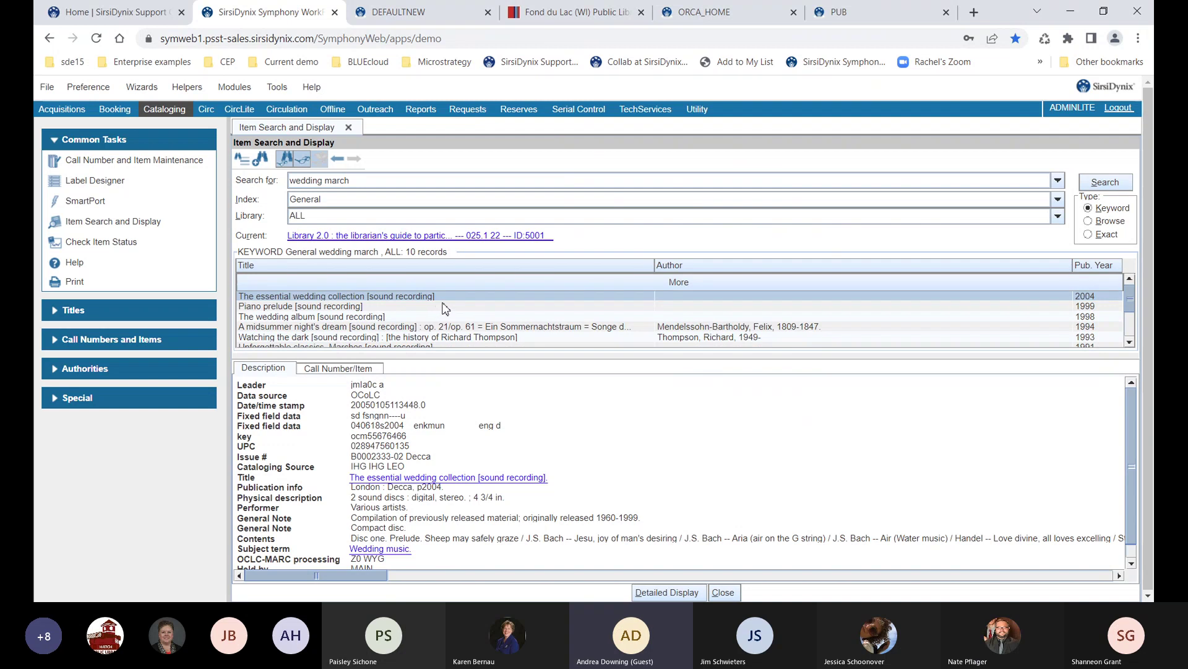
Review the Midsummer night's dream recording's copy and full description, then set the search type to Browse
scroll(446, 308, "down", 1)
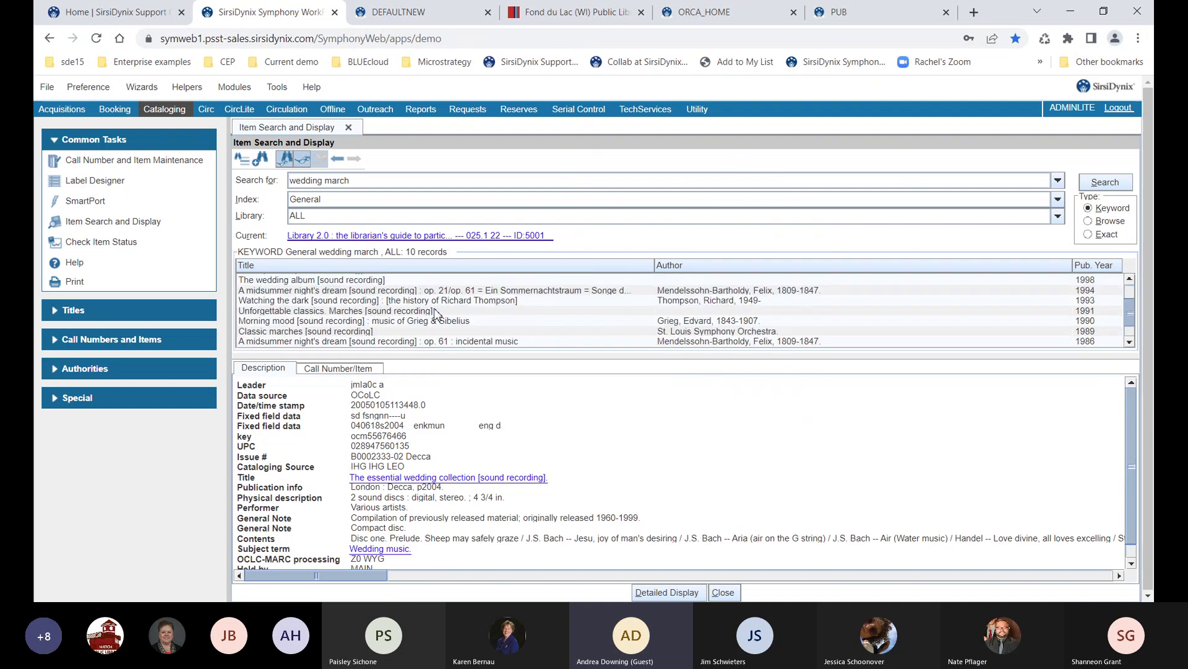
left_click(356, 369)
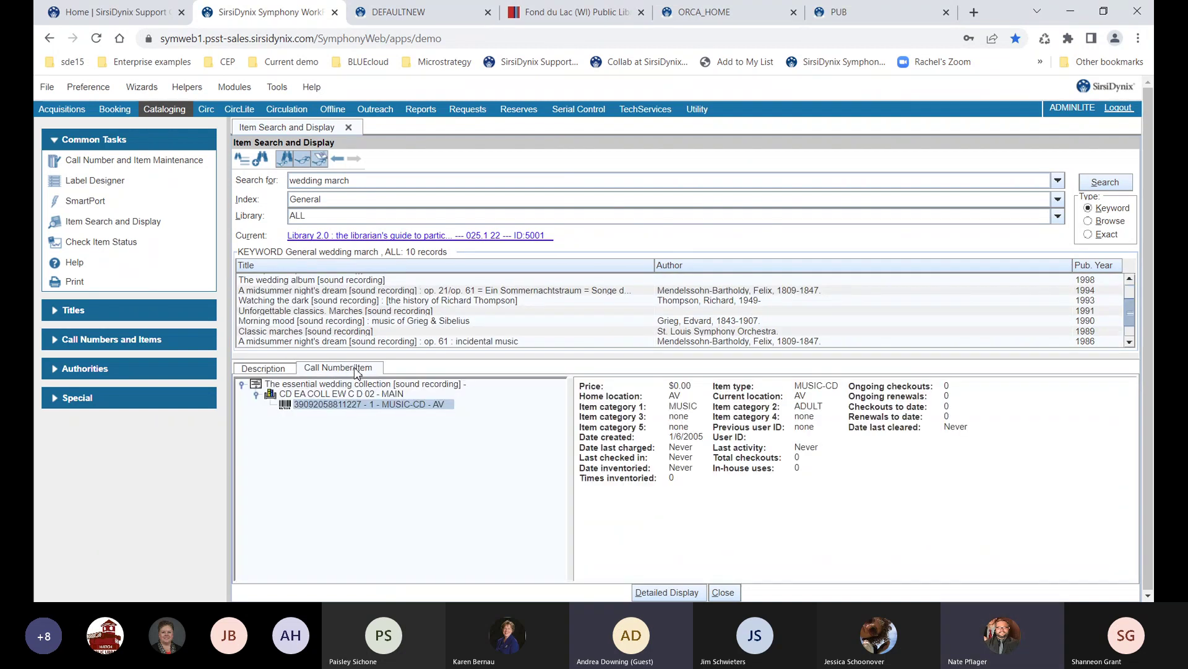
left_click(392, 294)
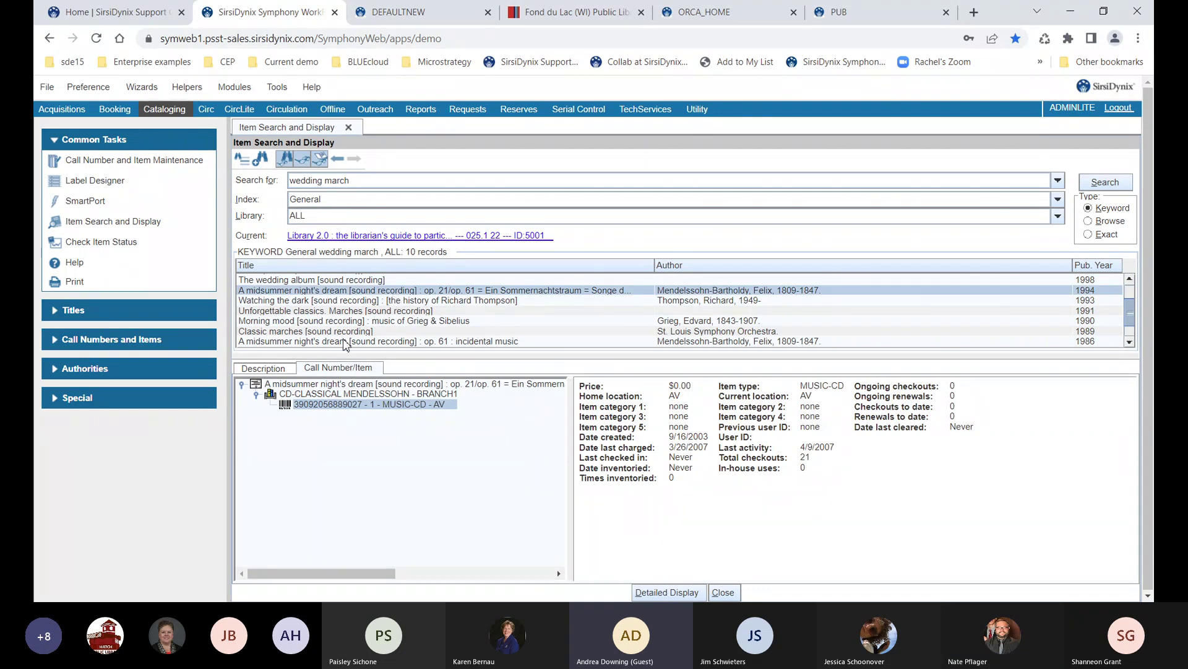
left_click(258, 370)
scroll(707, 454, "down", 2)
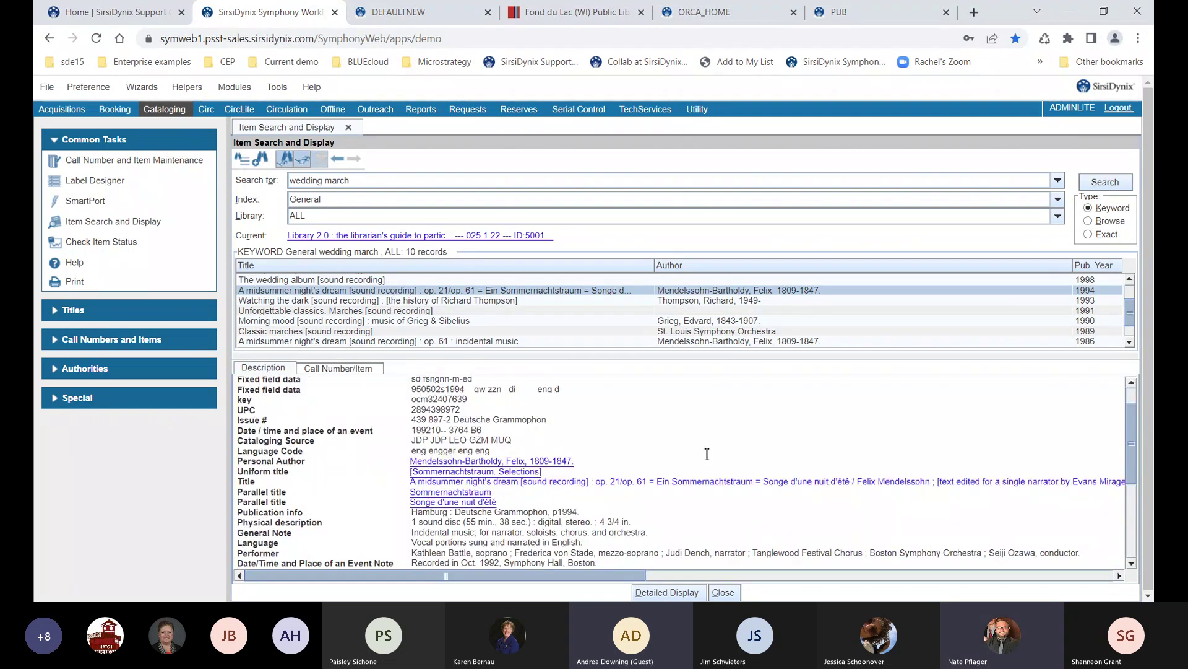
scroll(692, 498, "down", 1)
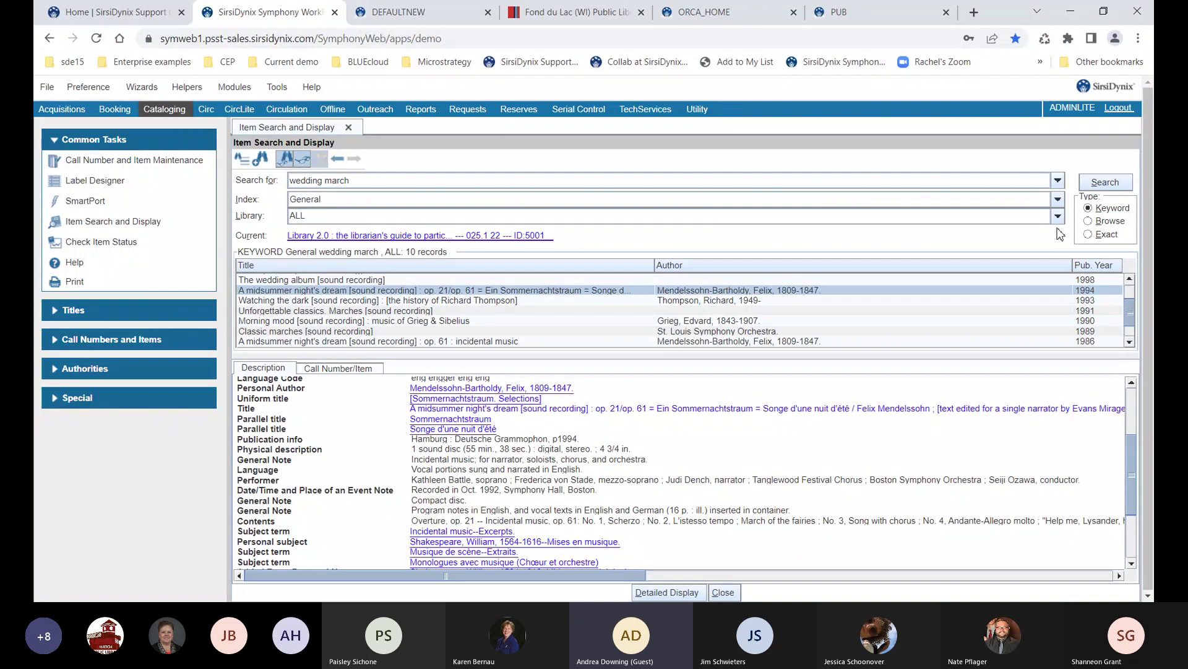
left_click(1089, 223)
Browse the Author index for 'tchai' and list the 32 Tchaikovsky, Peter Ilich, 1840-1893 records
left_click(533, 179)
key("ctrl+a")
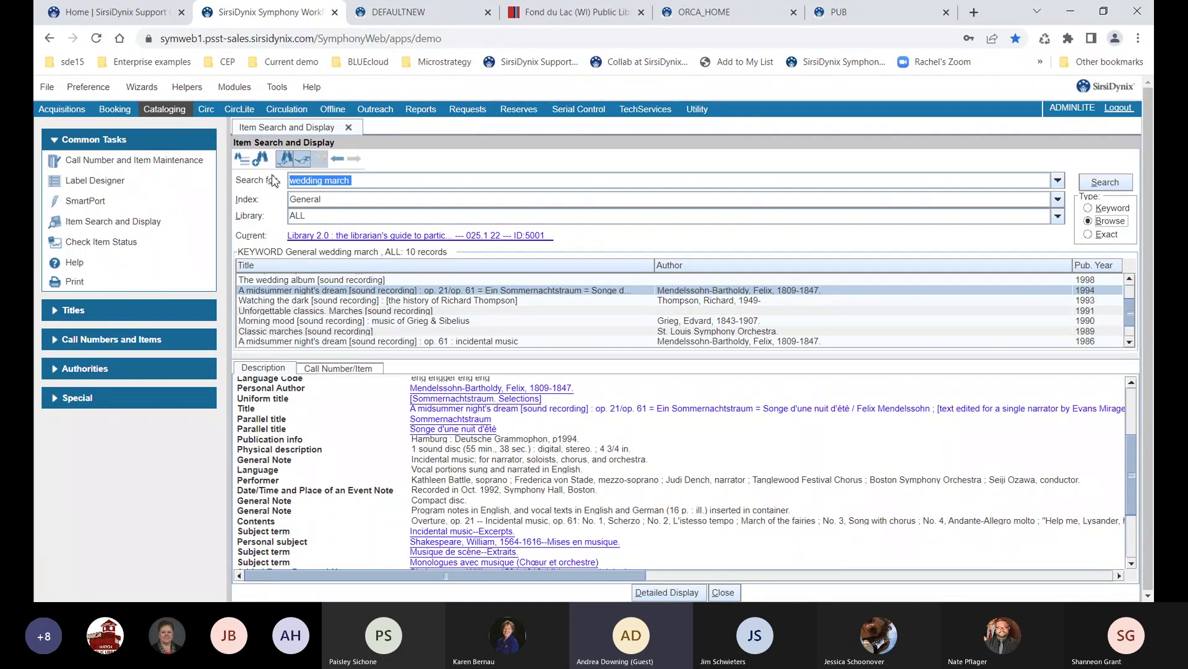
type("tchai")
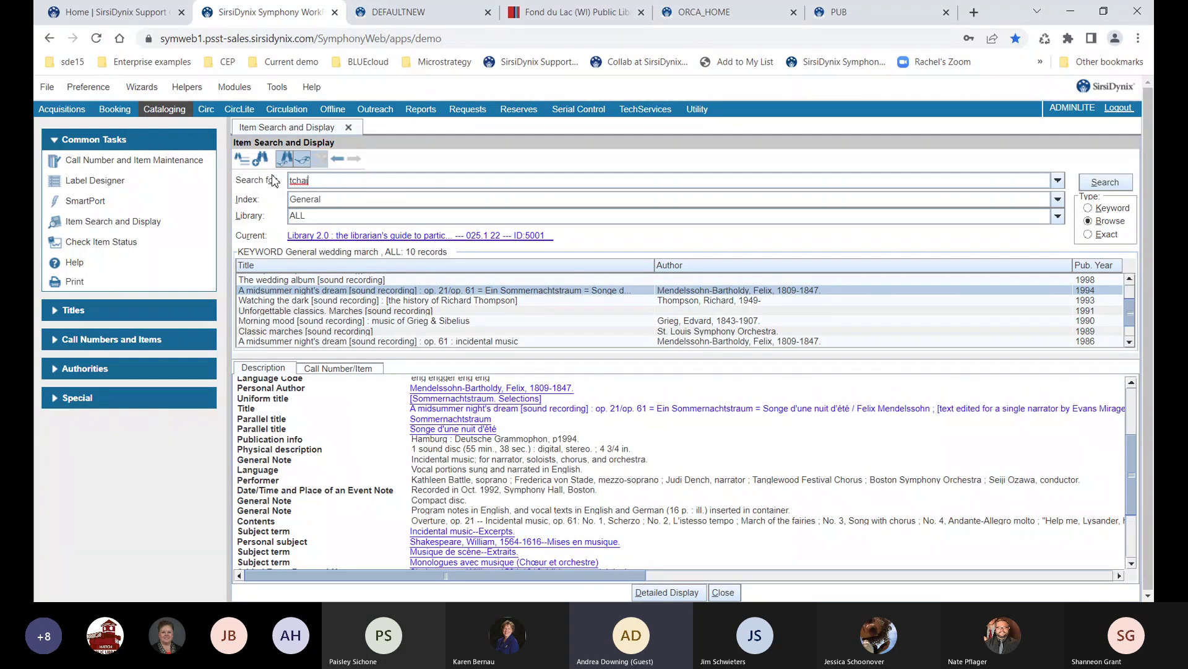
key("Tab")
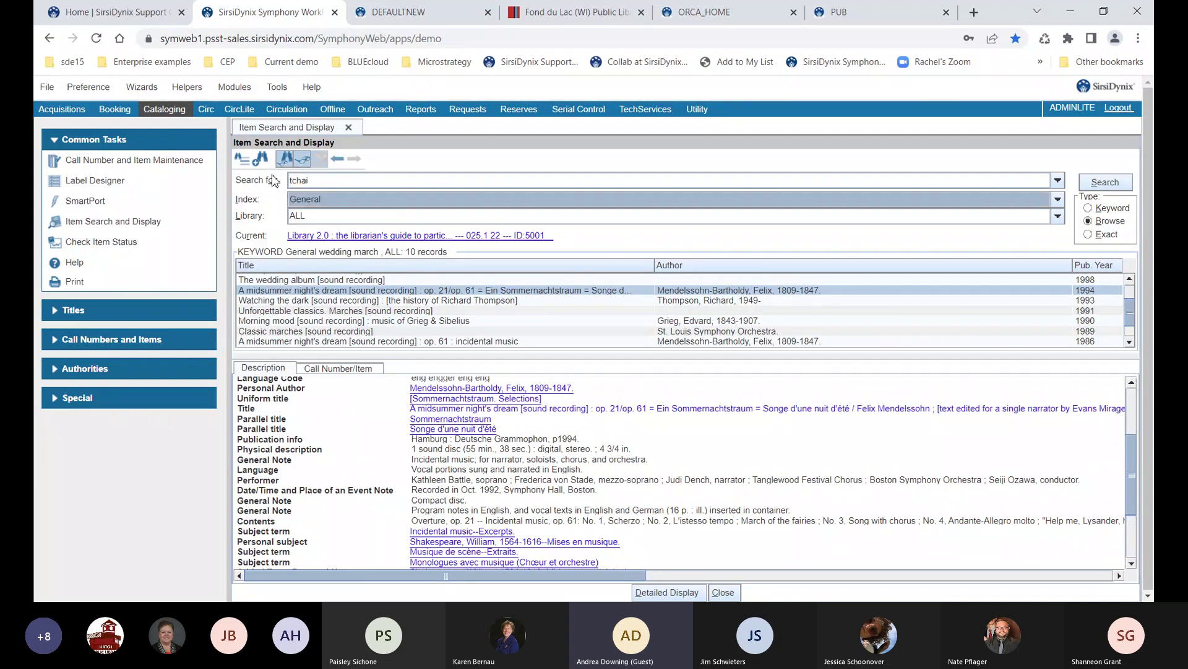
key("Down")
key("Down")
left_click(316, 184)
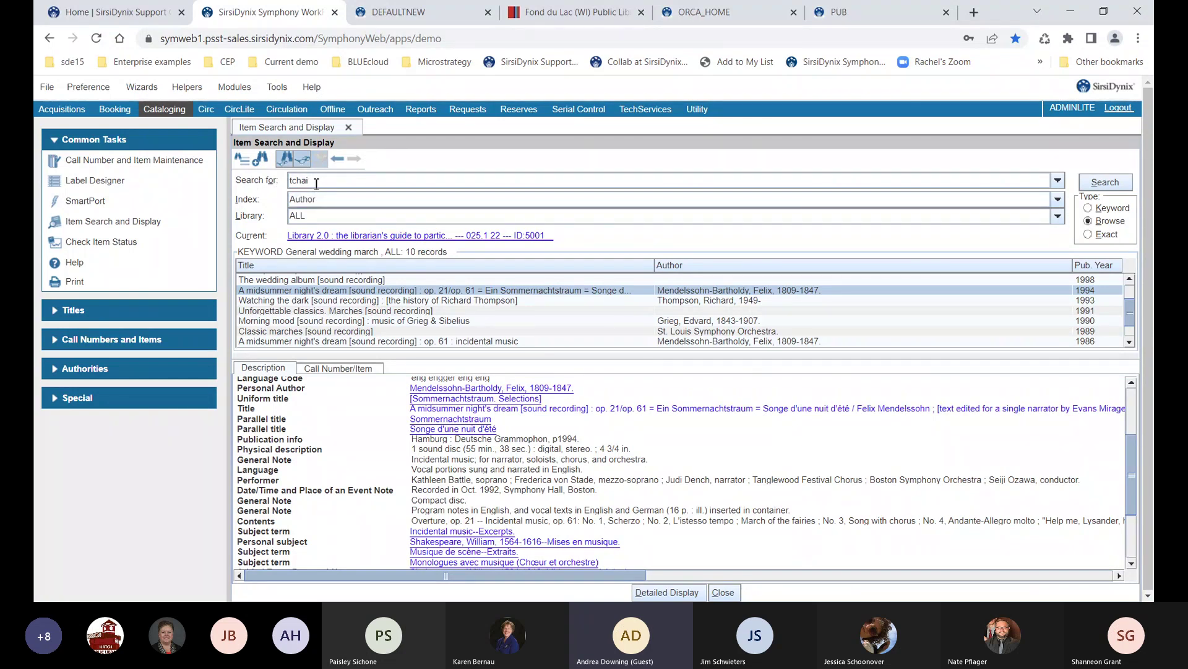
key("Return")
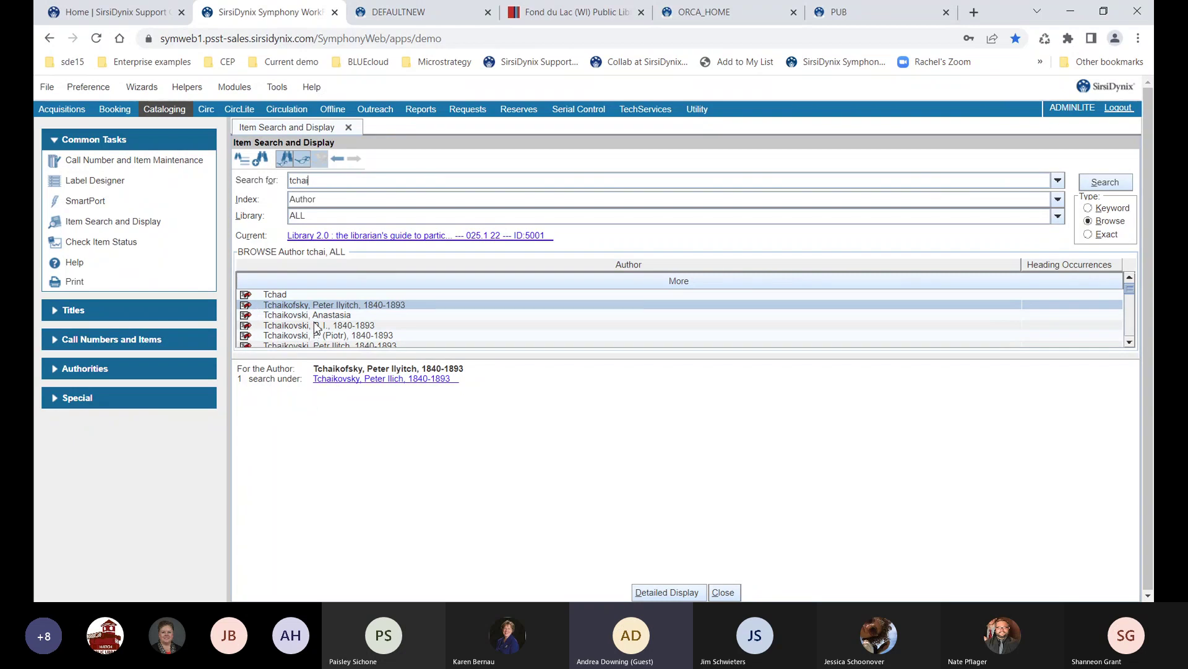
scroll(317, 328, "down", 1)
scroll(313, 322, "down", 1)
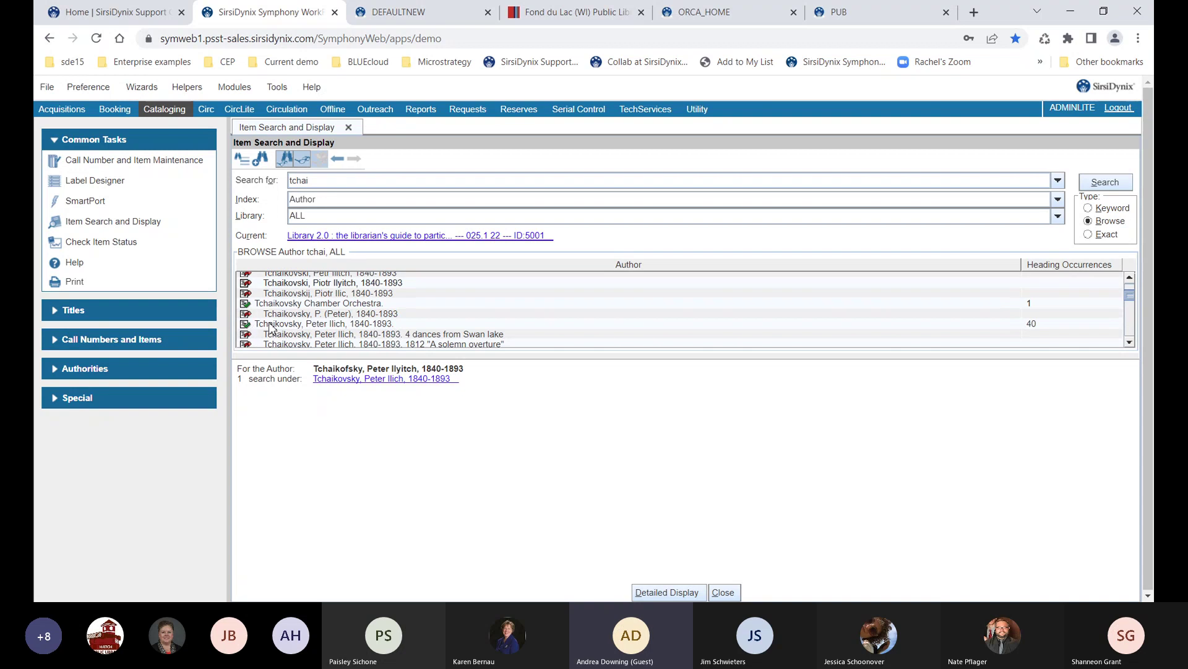
left_click(307, 324)
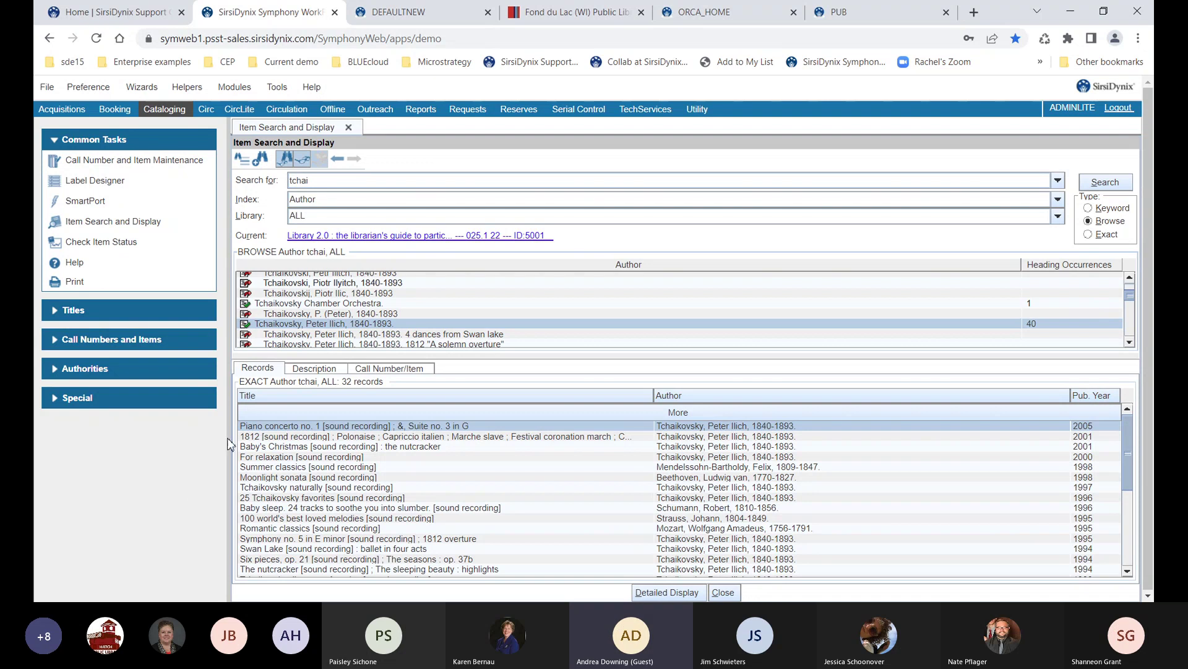
left_click(375, 204)
Run a Subject index browse for 'earthquakes'
key("s")
key("s")
key("s")
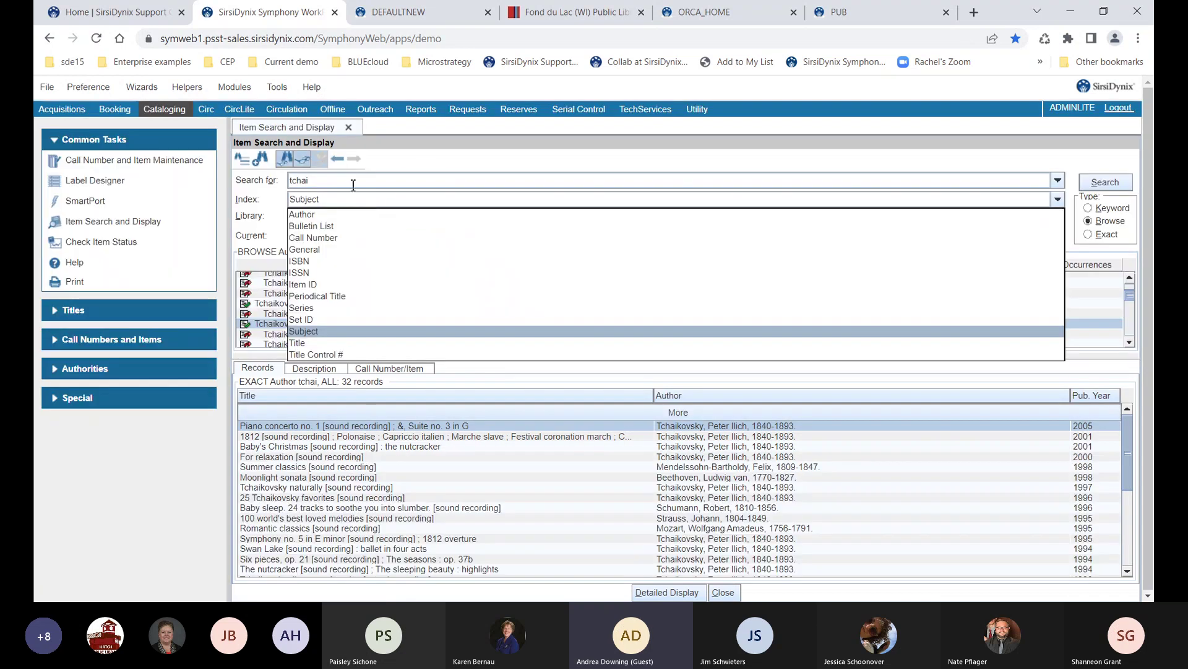
left_click(353, 183)
key("BackSpace")
key("BackSpace")
key("BackSpace")
key("BackSpace")
key("BackSpace")
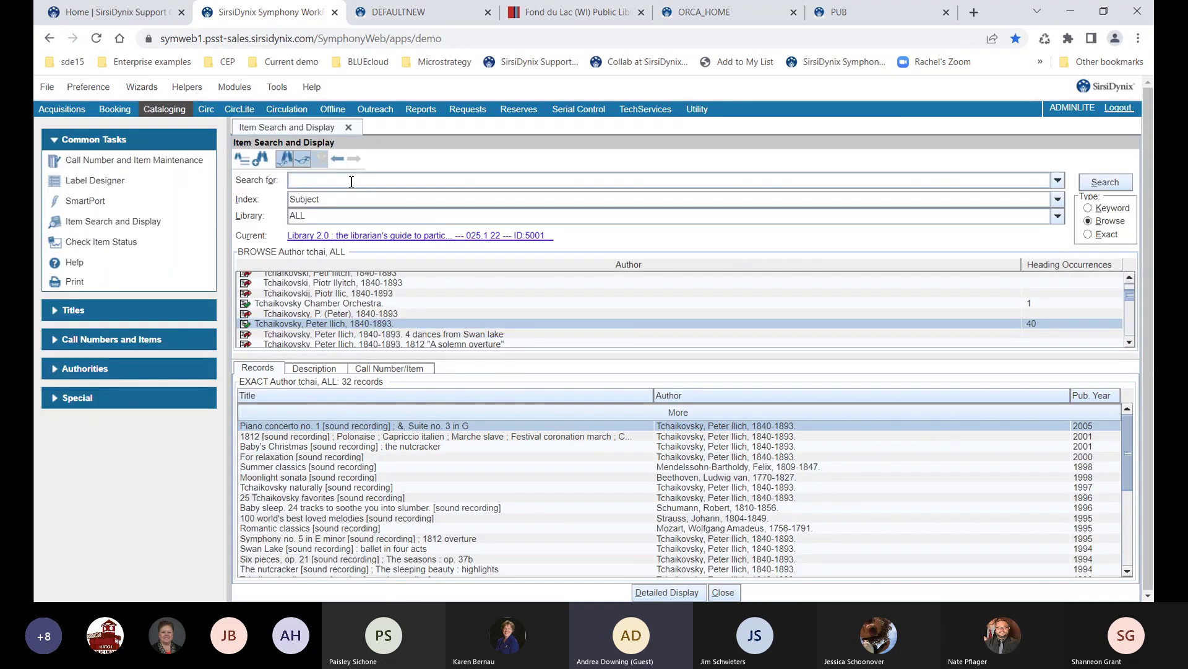
type("earthquakes")
key("Return")
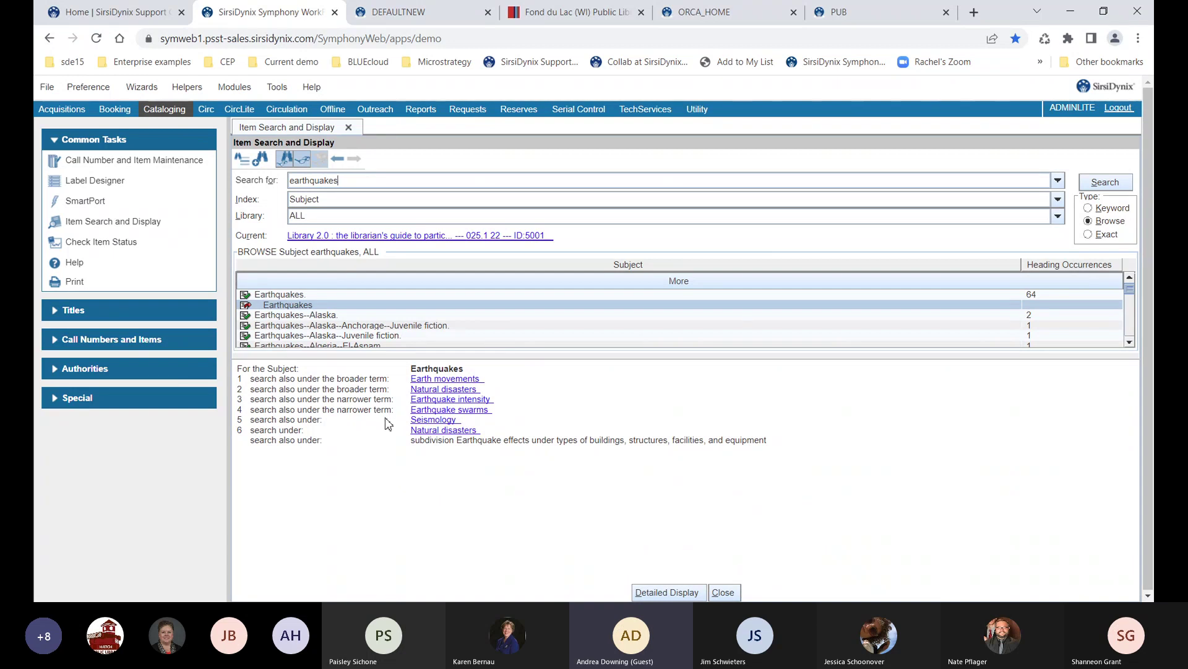
Follow Seismology to Paleoseismology and back, then check items under the Seismology headings
left_click(422, 421)
left_click(423, 420)
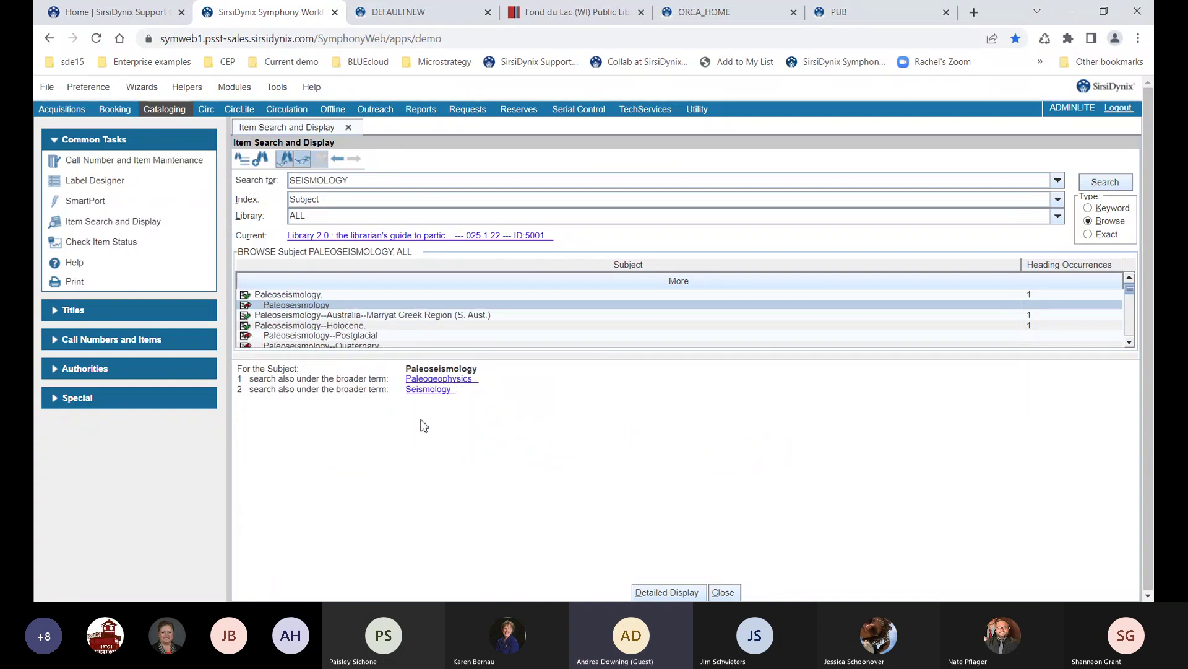
left_click(422, 390)
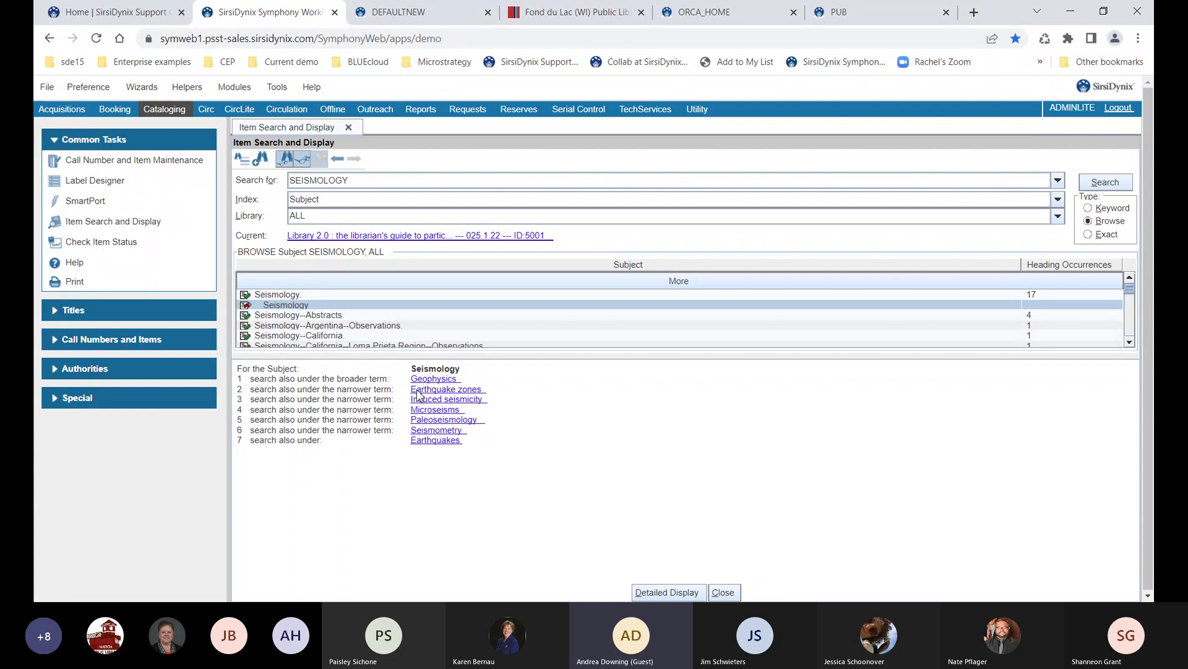
left_click(298, 297)
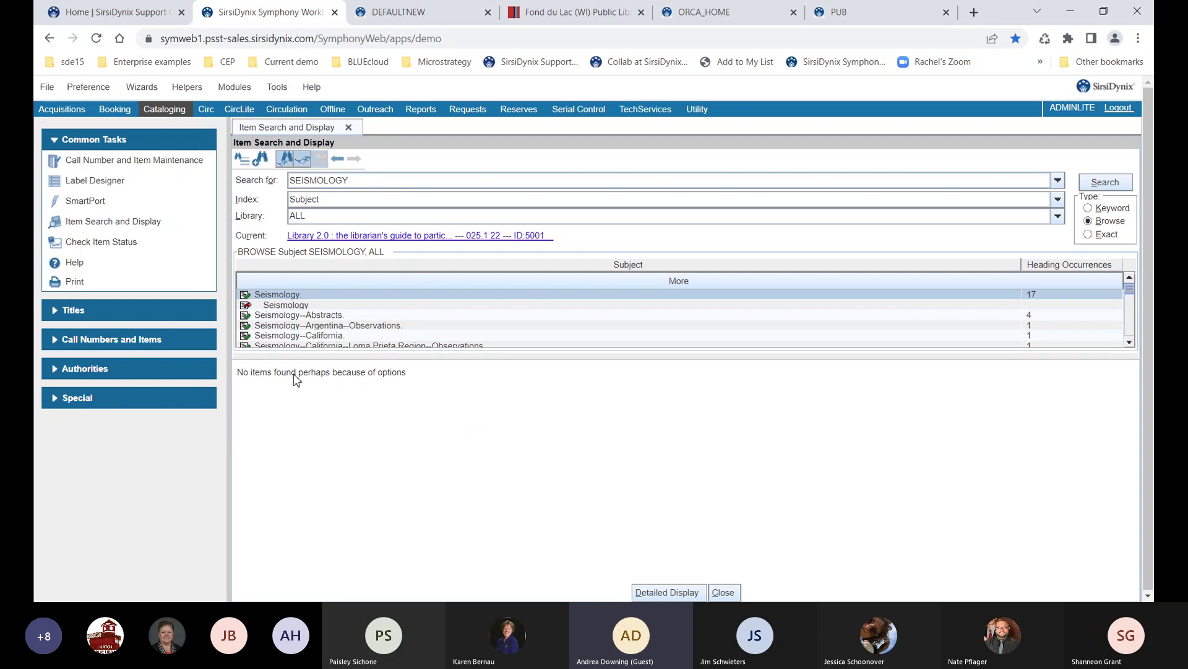
left_click(287, 329)
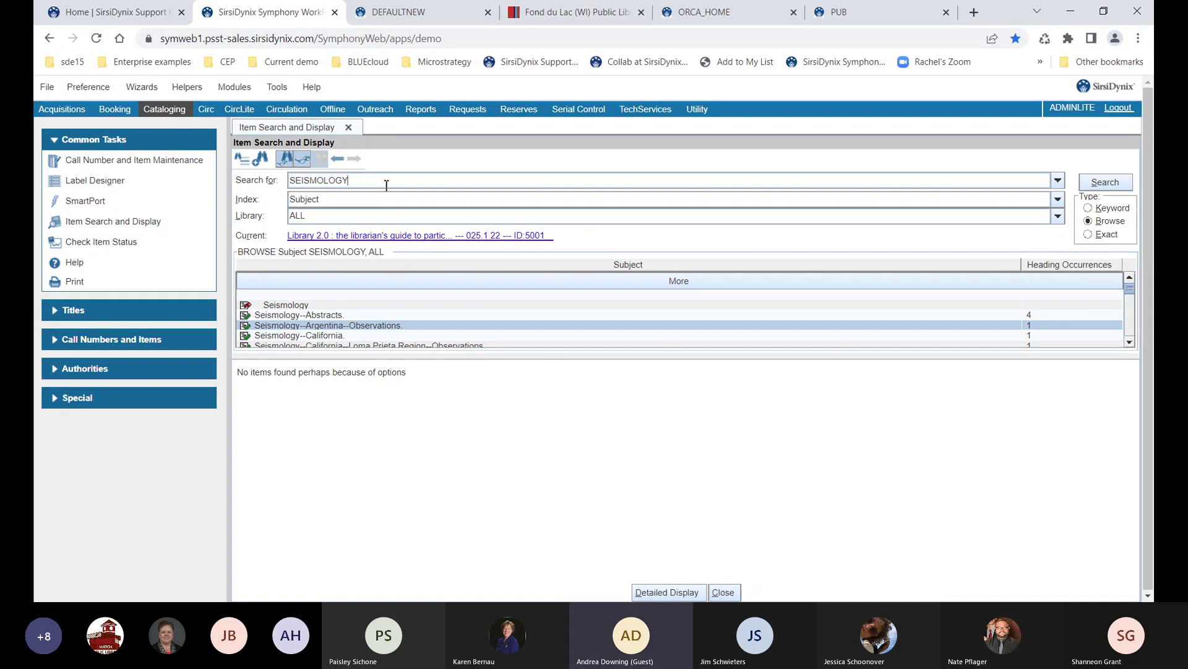
In the advanced search form, enter 'hours' as the Title term, keeping the AND operator
left_click(259, 159)
type("brow")
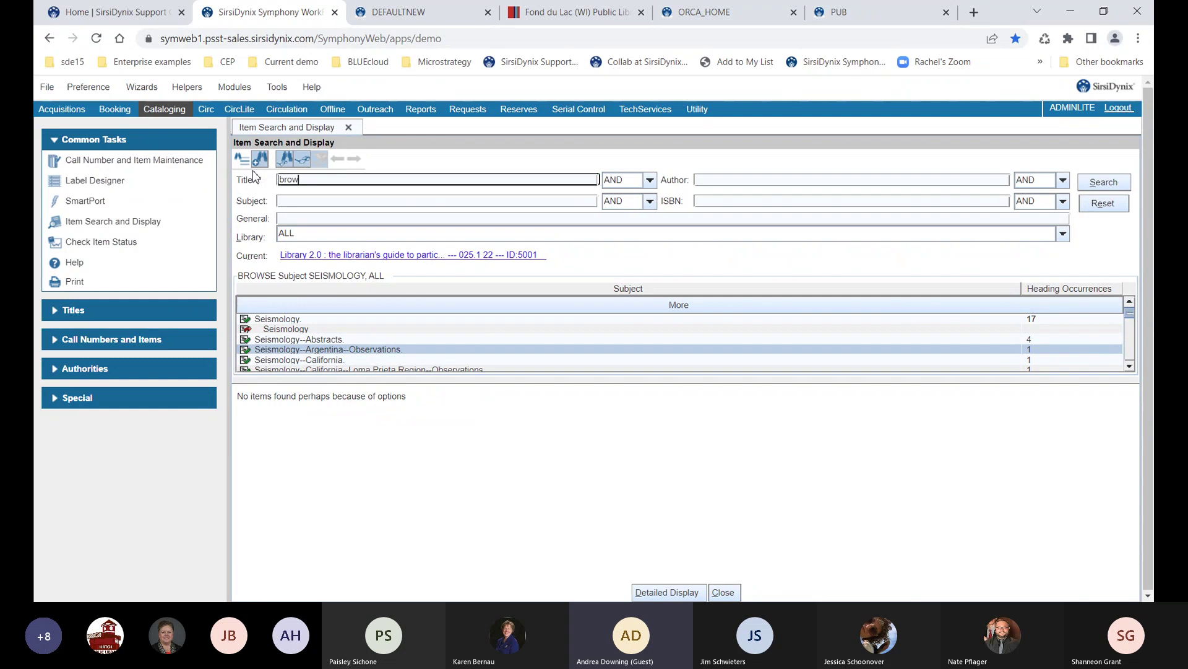
left_click_drag(313, 180, 272, 180)
type("hours")
key("Tab")
key("Tab")
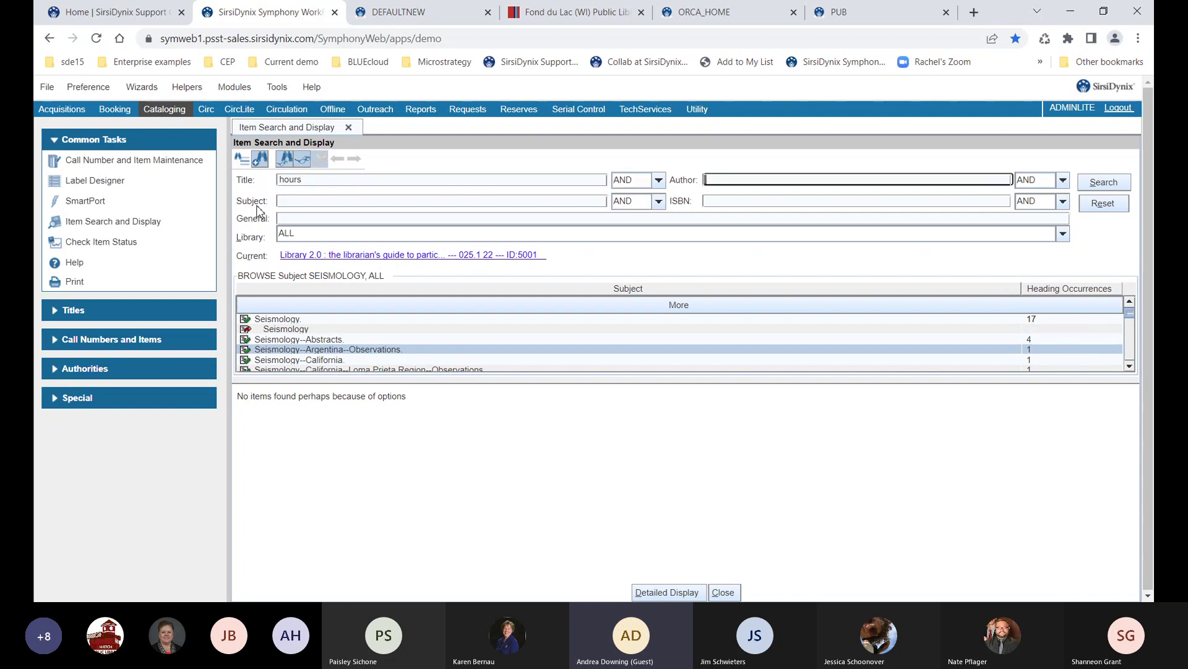
left_click(639, 183)
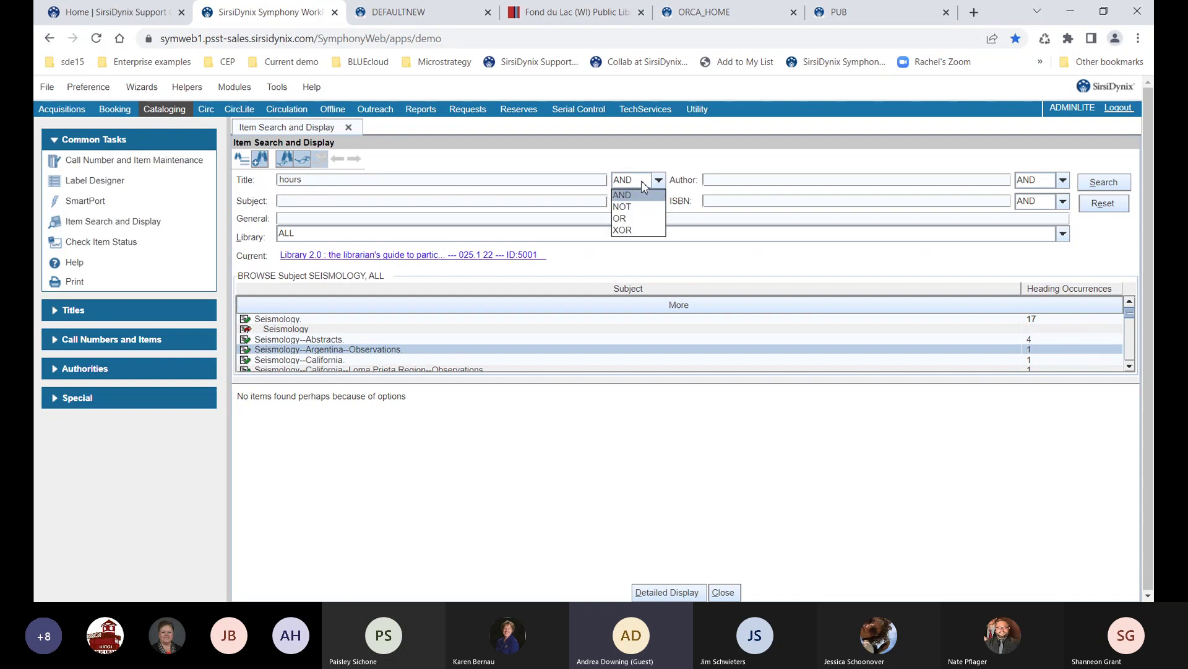
left_click(644, 194)
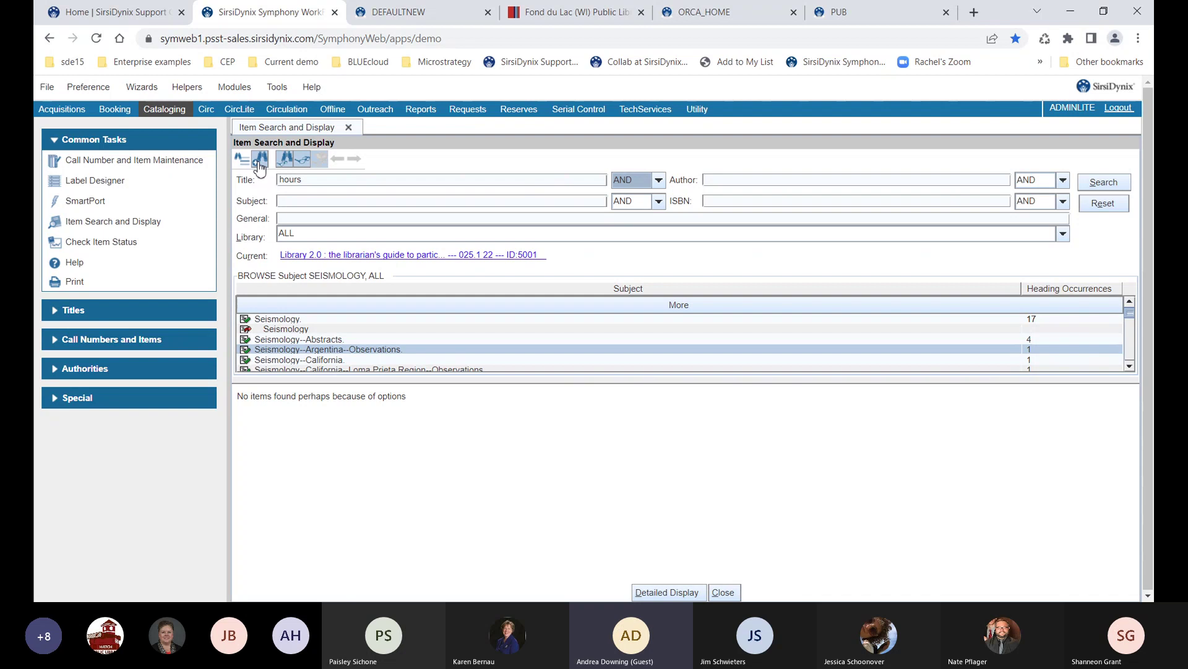
Run the Title search for 'hours' with the Author field left empty, returning 5 recordings
left_click(718, 180)
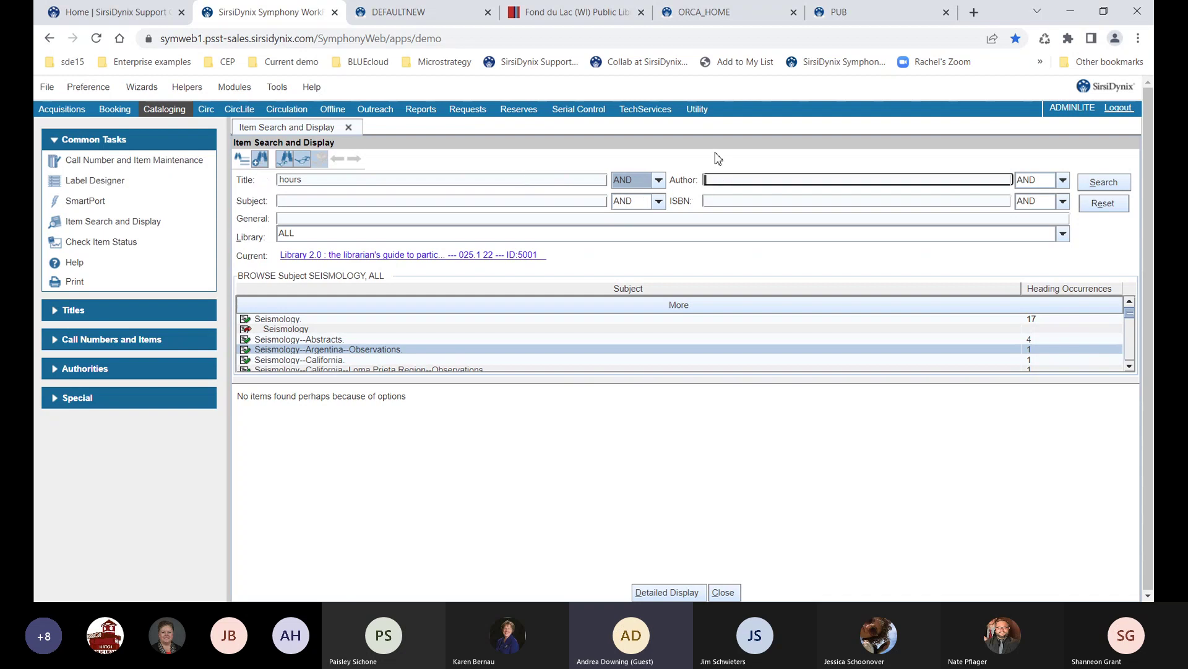
type("cunnin")
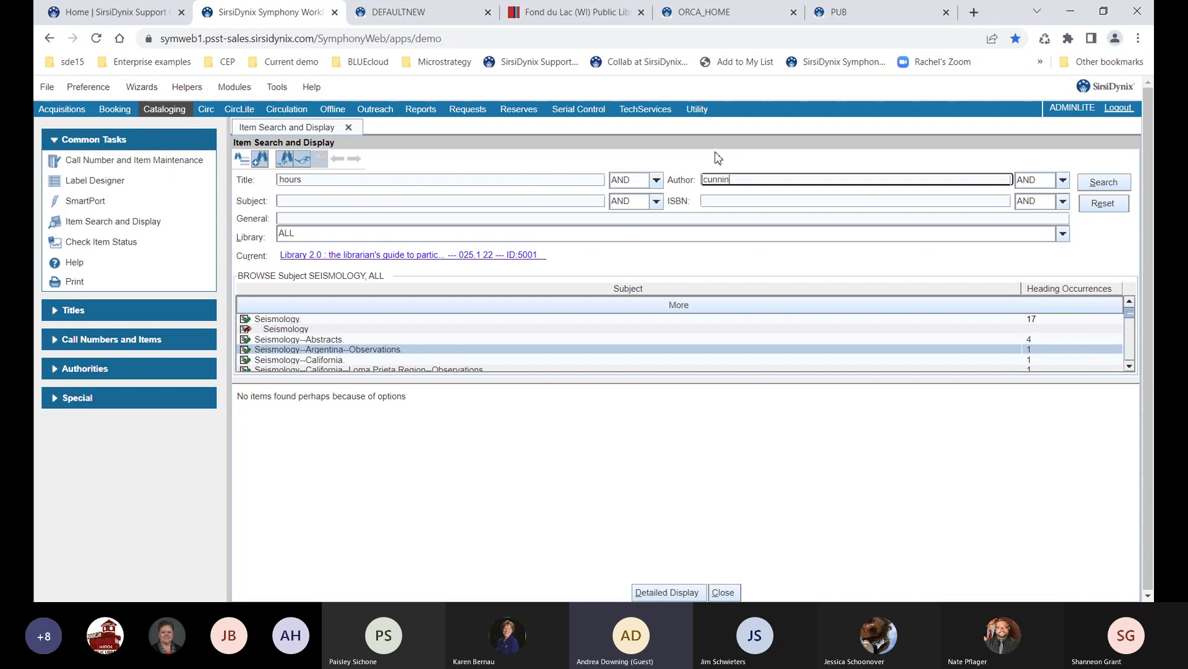
type("gham")
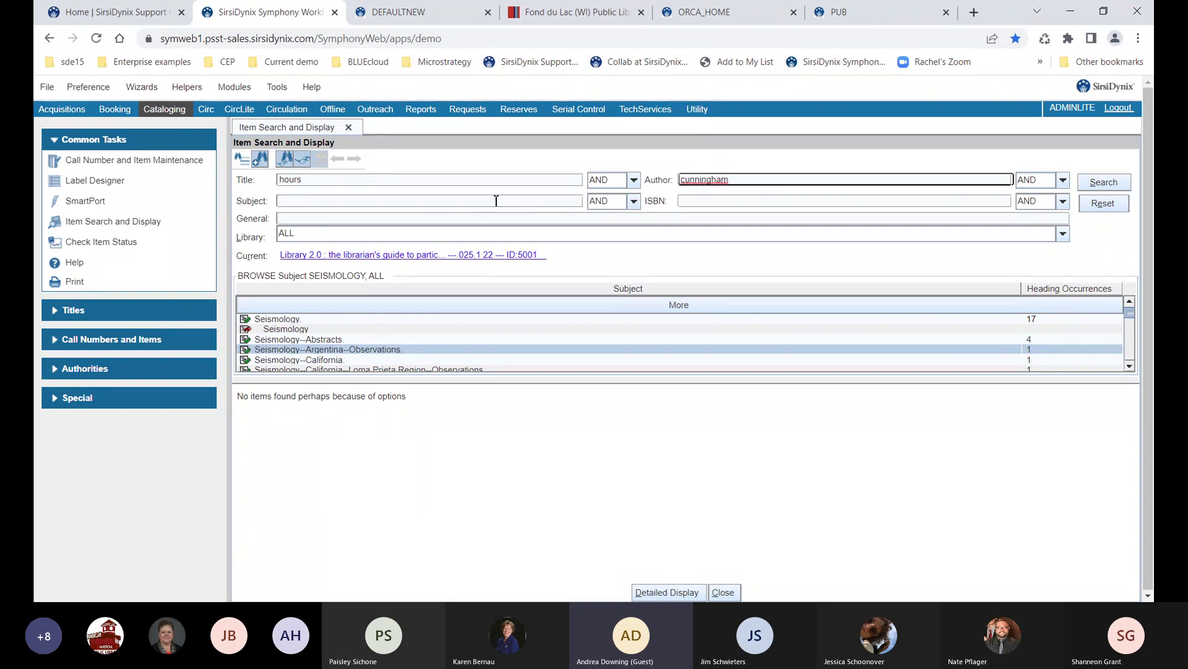
left_click_drag(741, 179, 681, 180)
key("BackSpace")
key("Return")
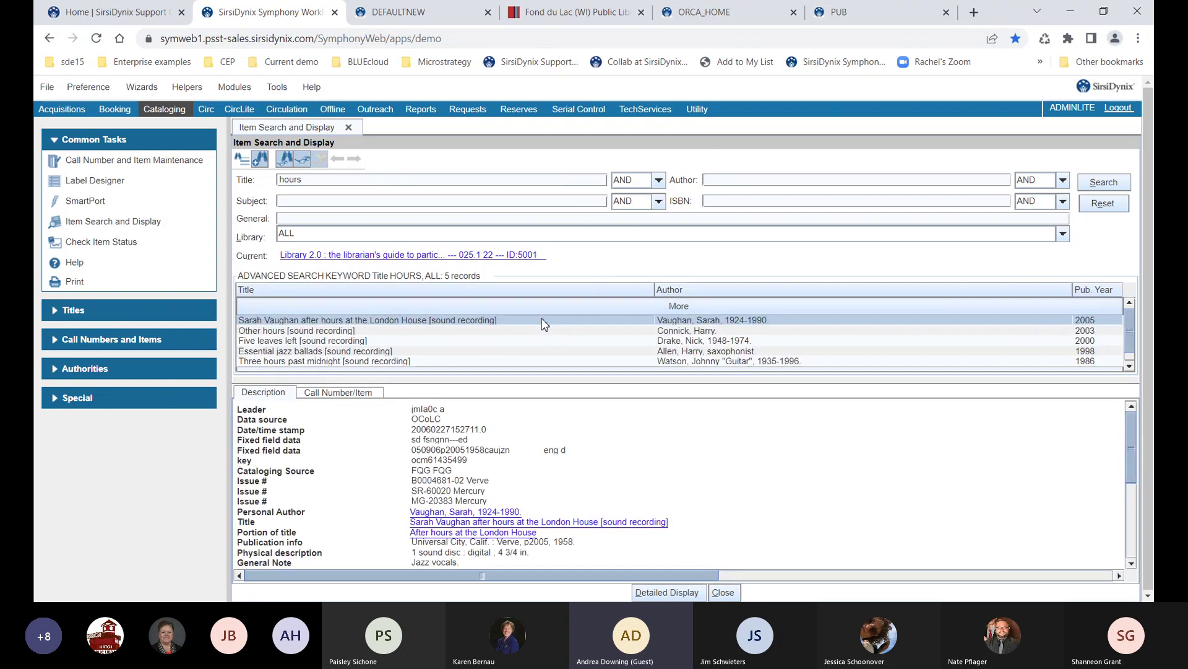
left_click(242, 160)
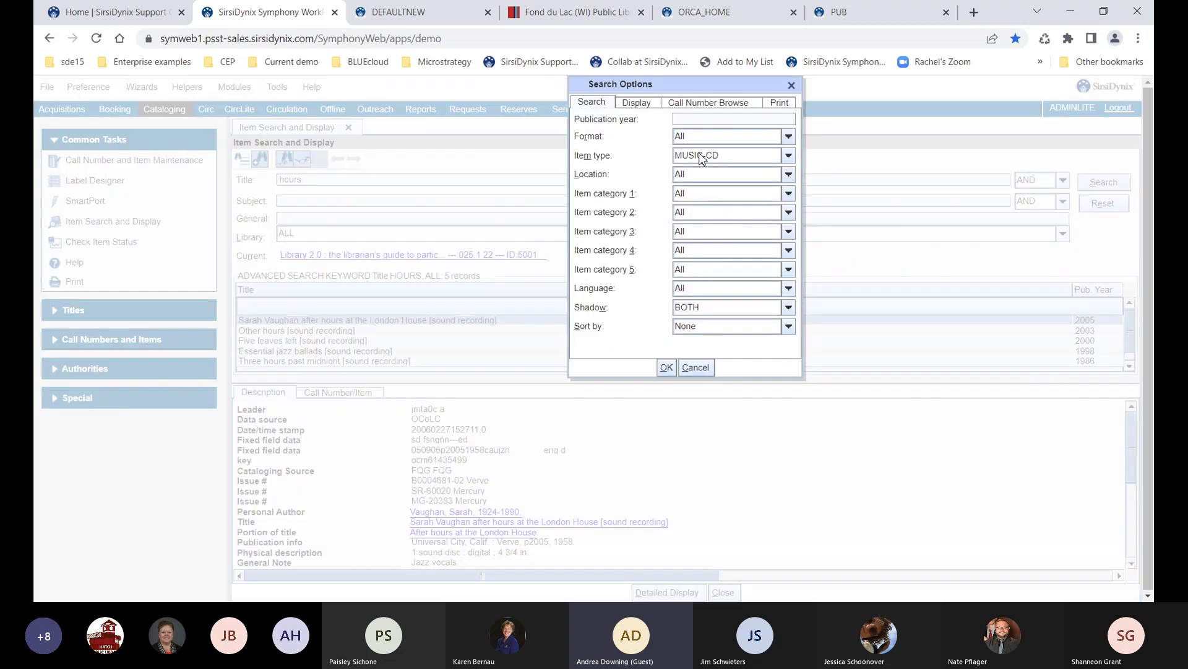
Set the Search Options item type to All and rerun the 'hours' search
left_click(702, 158)
scroll(705, 175, "up", 5)
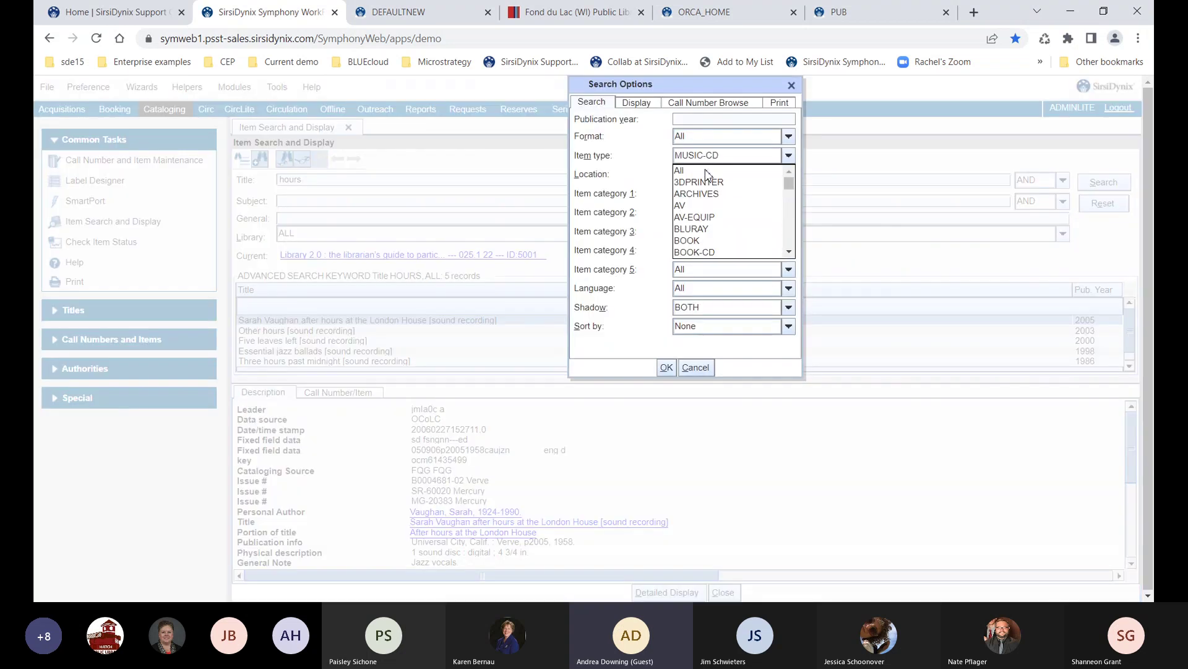
left_click(704, 172)
left_click(666, 369)
left_click(1095, 188)
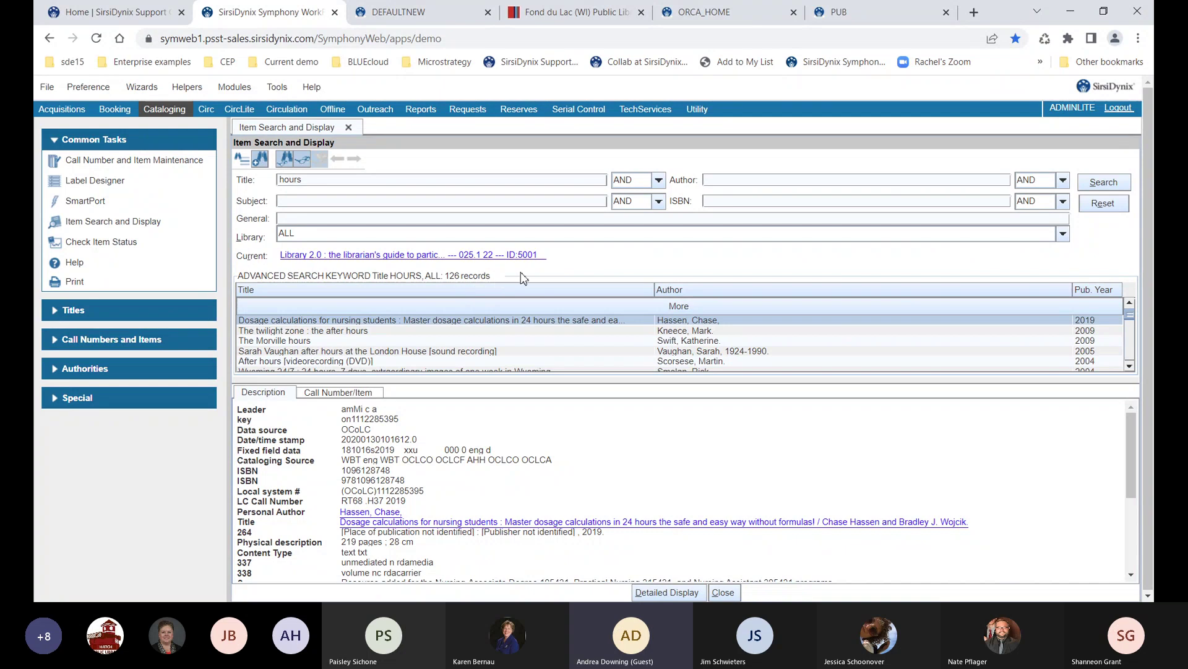
Add author 'cunningham' to the Title 'hours' search and run it
left_click(718, 181)
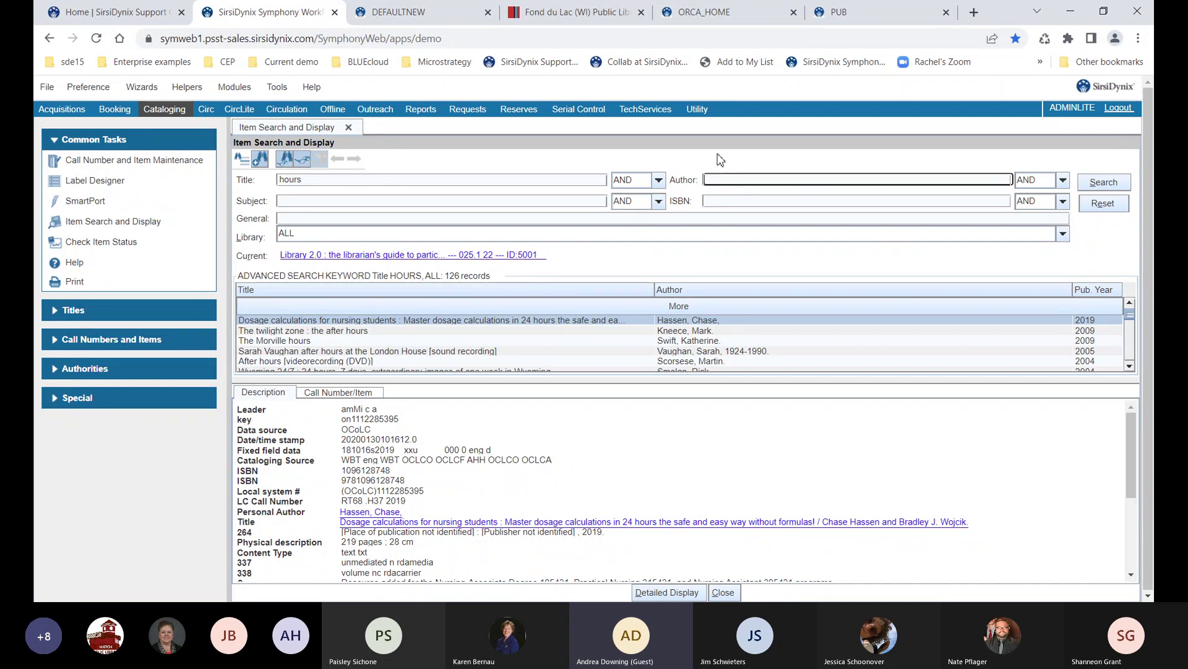
type("cunningham")
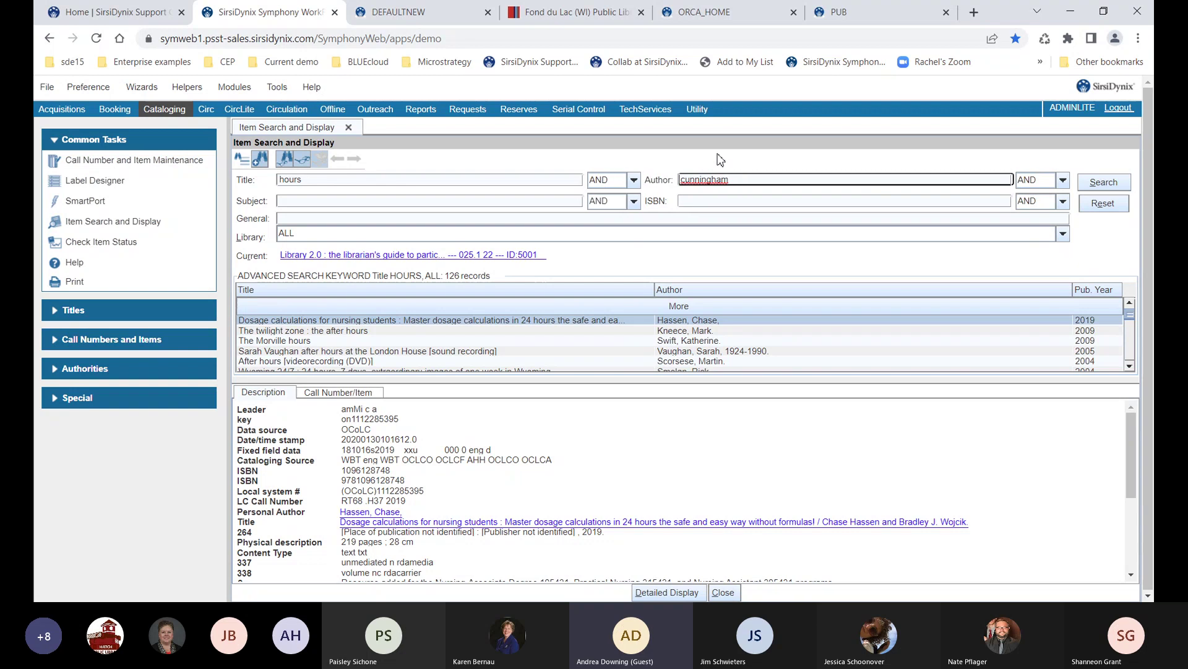
left_click(1099, 188)
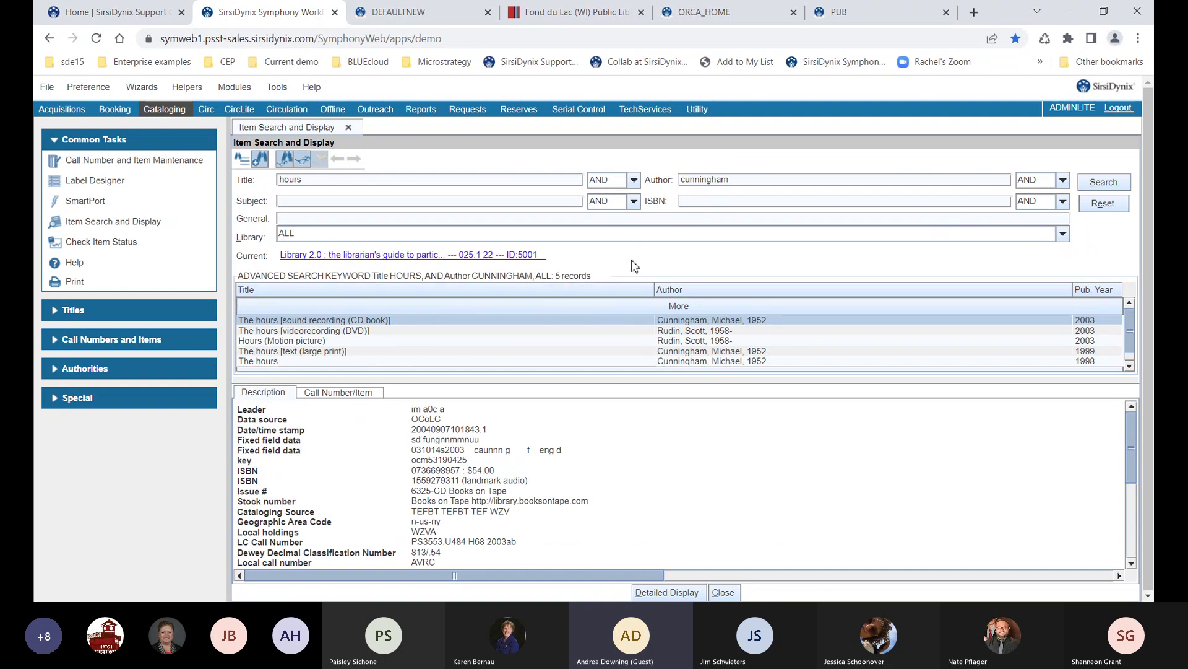
In the basic search, browse the Subject index for 'hours and cunningham'
left_click(260, 160)
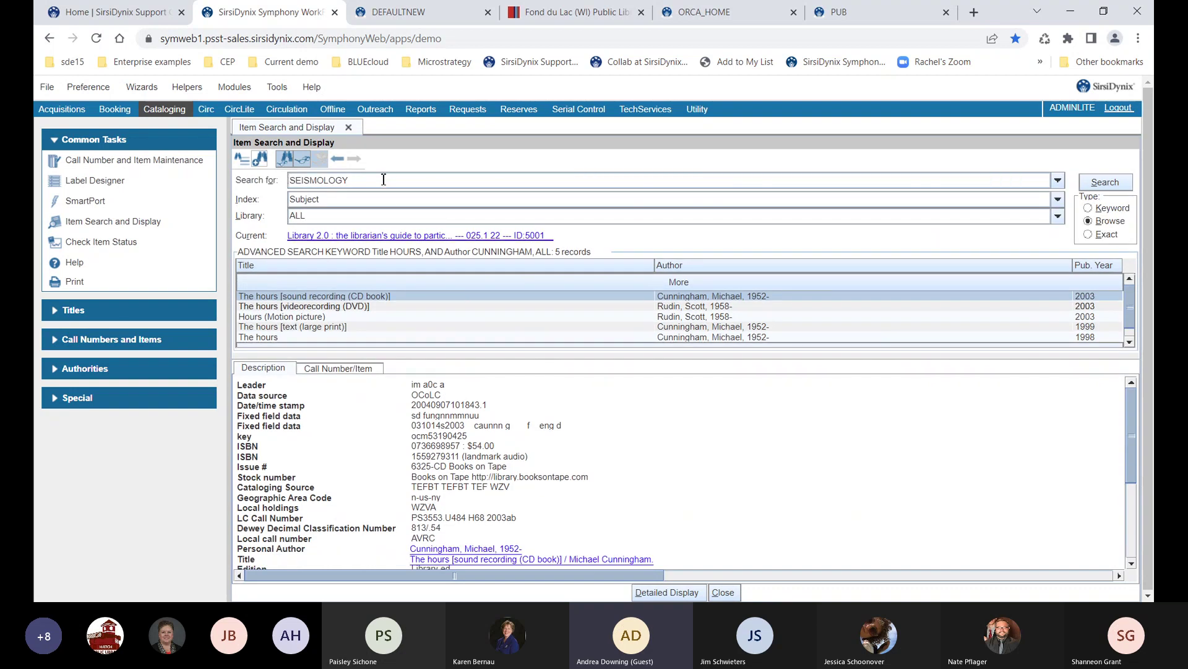
key("BackSpace")
key("BackSpace")
key("BackSpace")
key("BackSpace")
key("BackSpace")
key("BackSpace")
key("BackSpace")
key("BackSpace")
key("BackSpace")
type("hours and cunningham")
key("Tab")
key("g")
key("s")
key("Return")
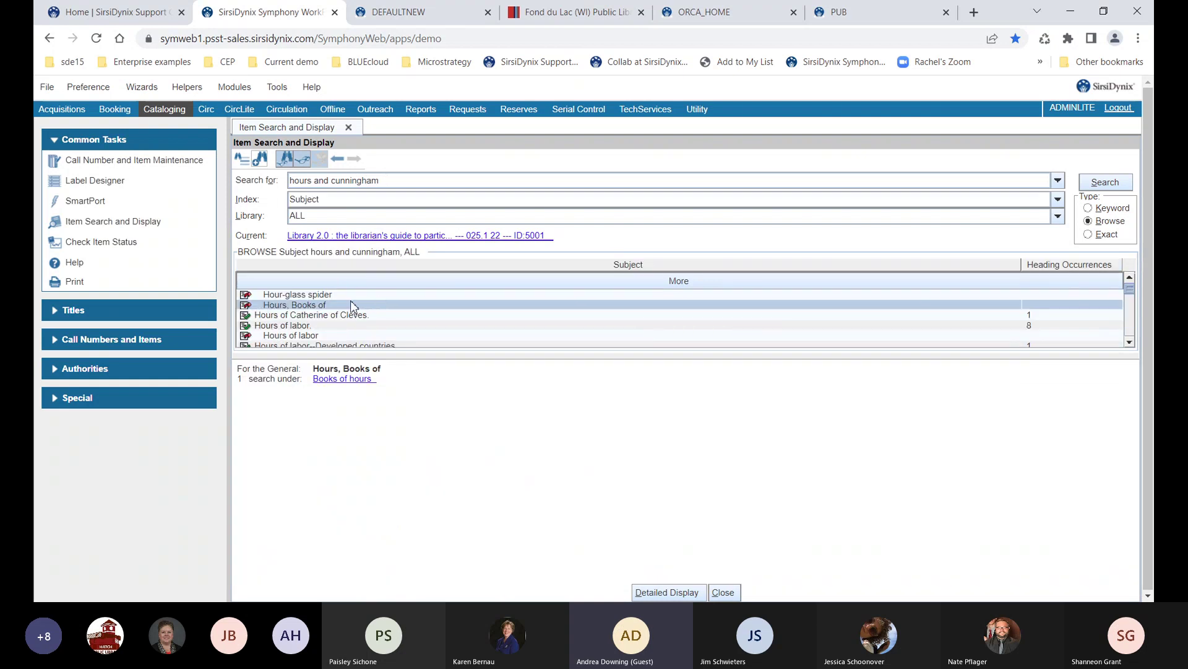
Run 'hours and cunningham' as a Title keyword search
left_click(327, 201)
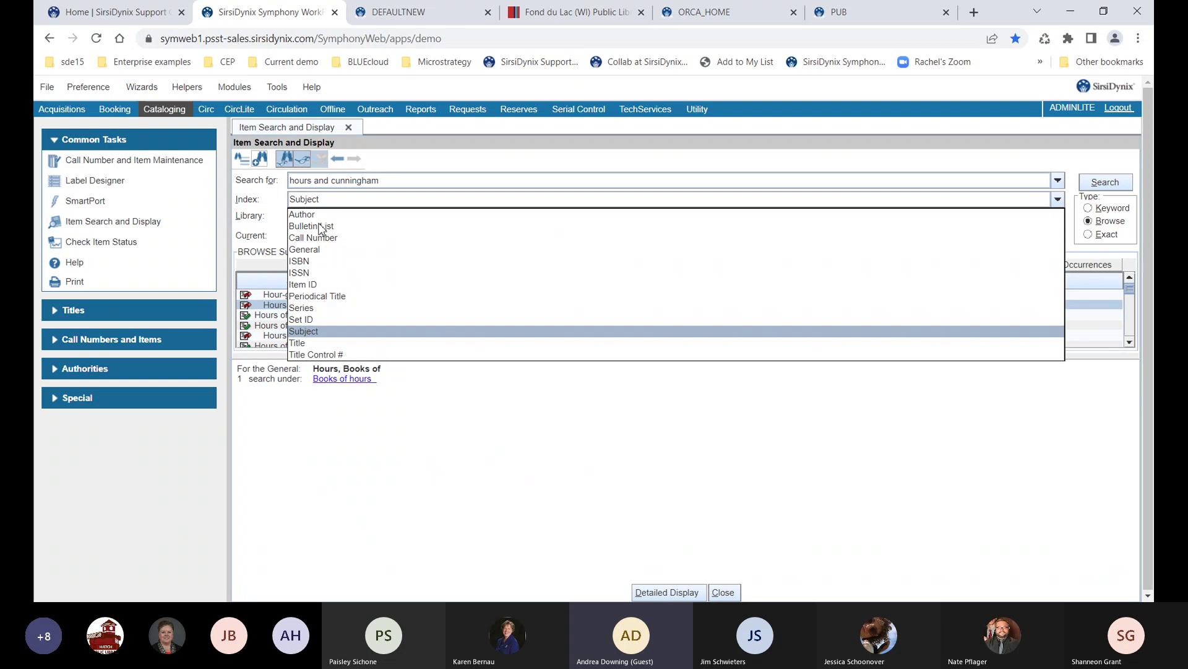
left_click(301, 342)
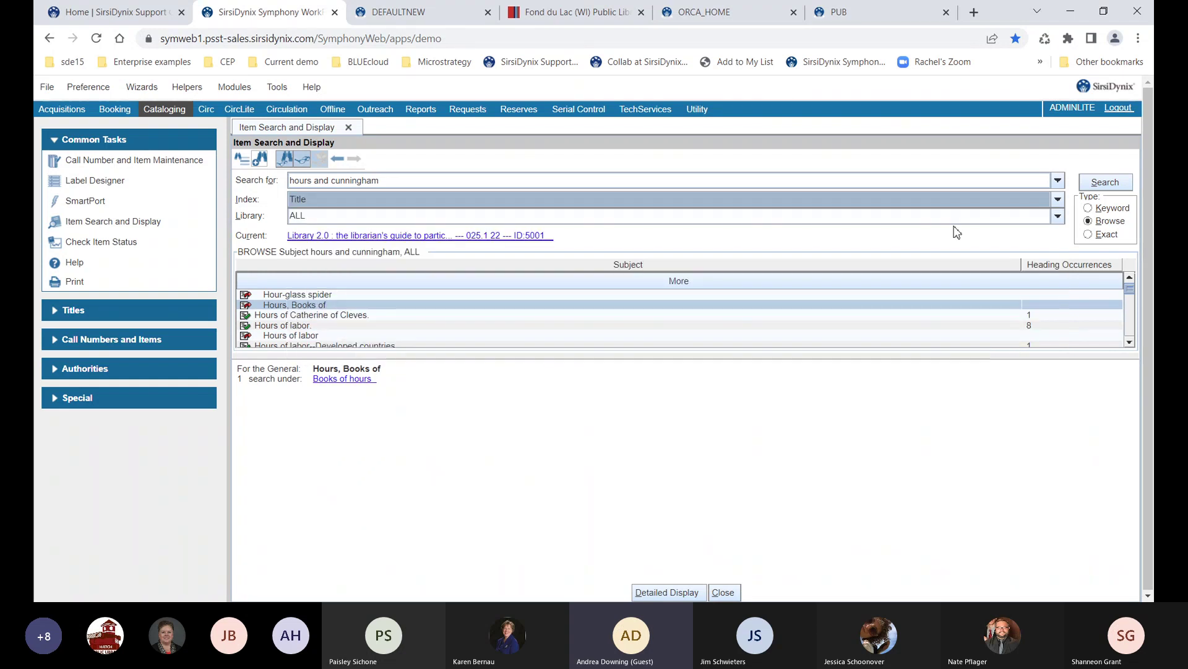
left_click(1090, 209)
left_click(1104, 190)
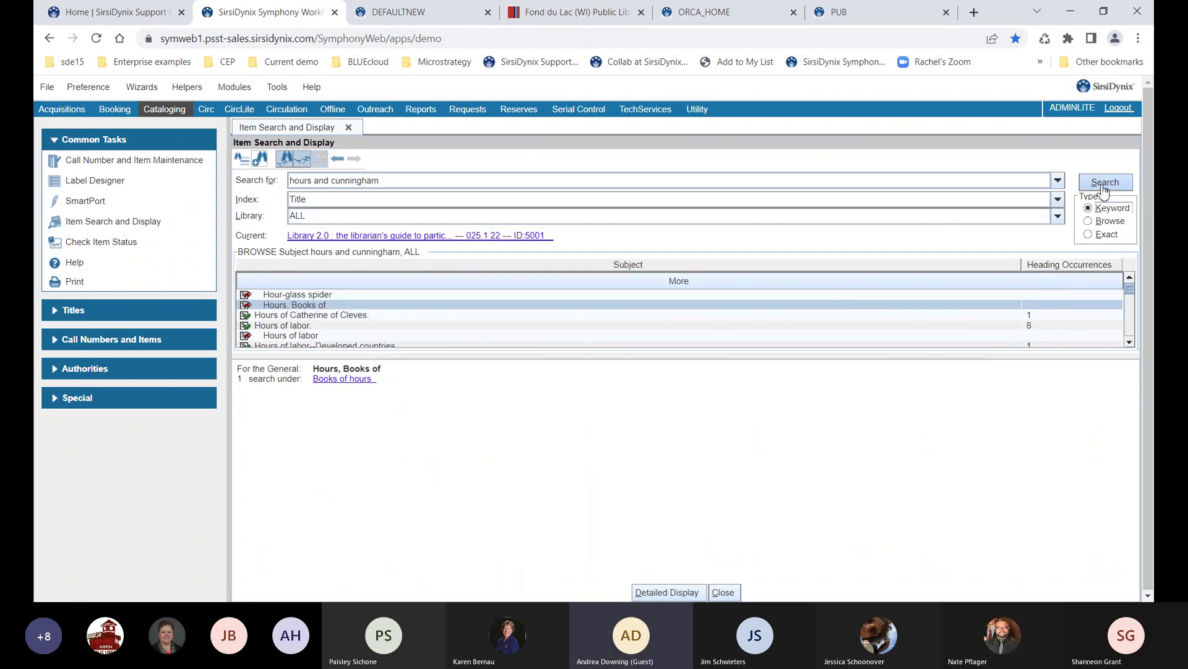
Rerun it as a General keyword search, getting 7 records, then return to the Title/Author form
left_click(734, 201)
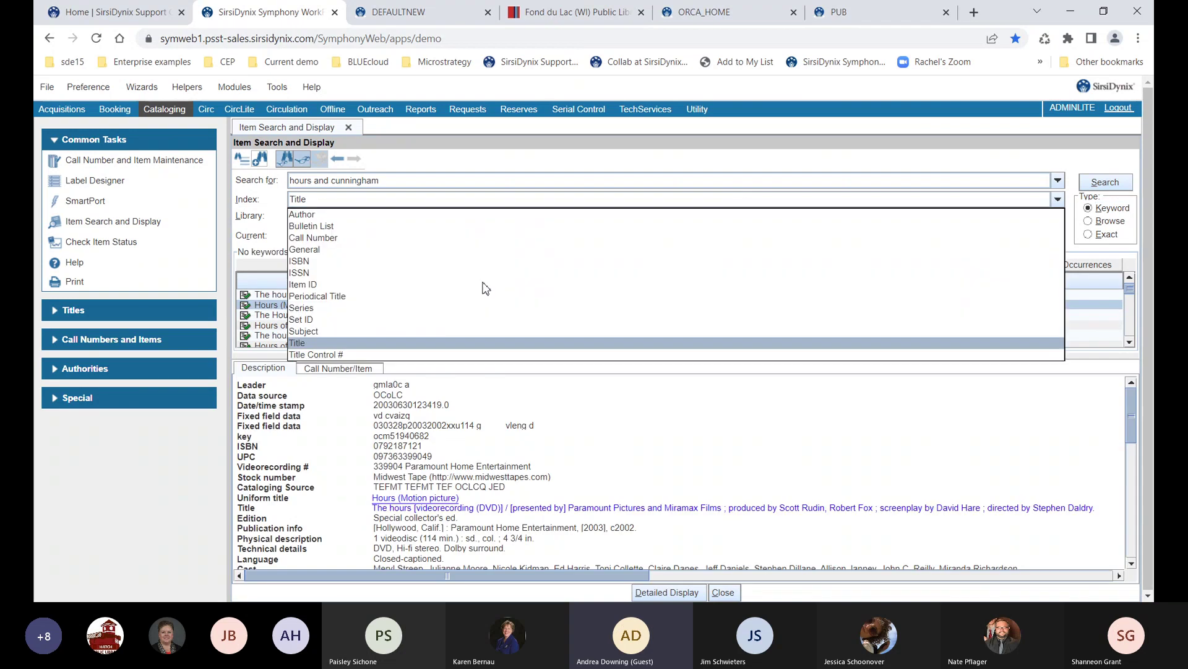
left_click(320, 250)
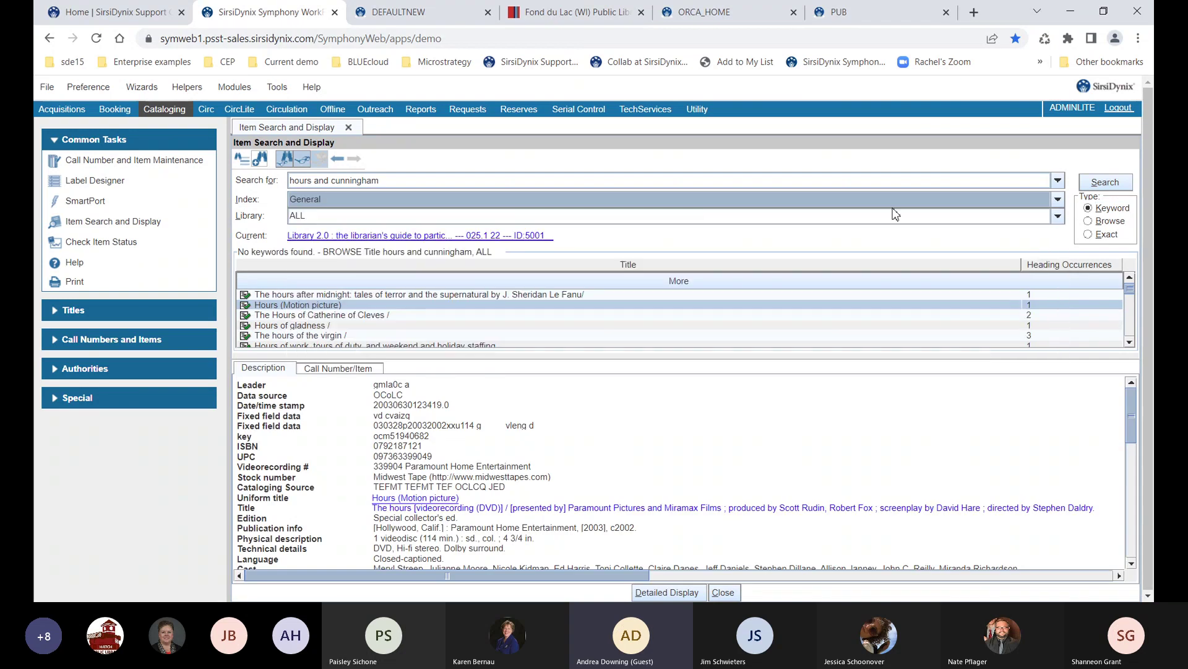
left_click(1105, 185)
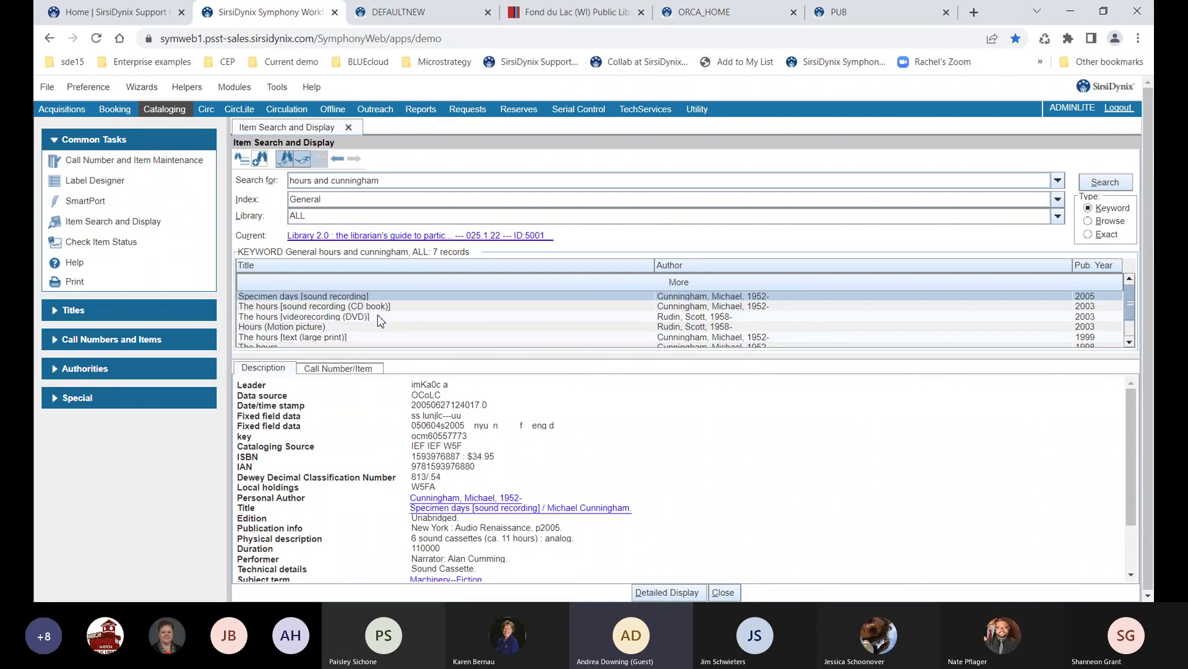
double_click(318, 180)
left_click(258, 161)
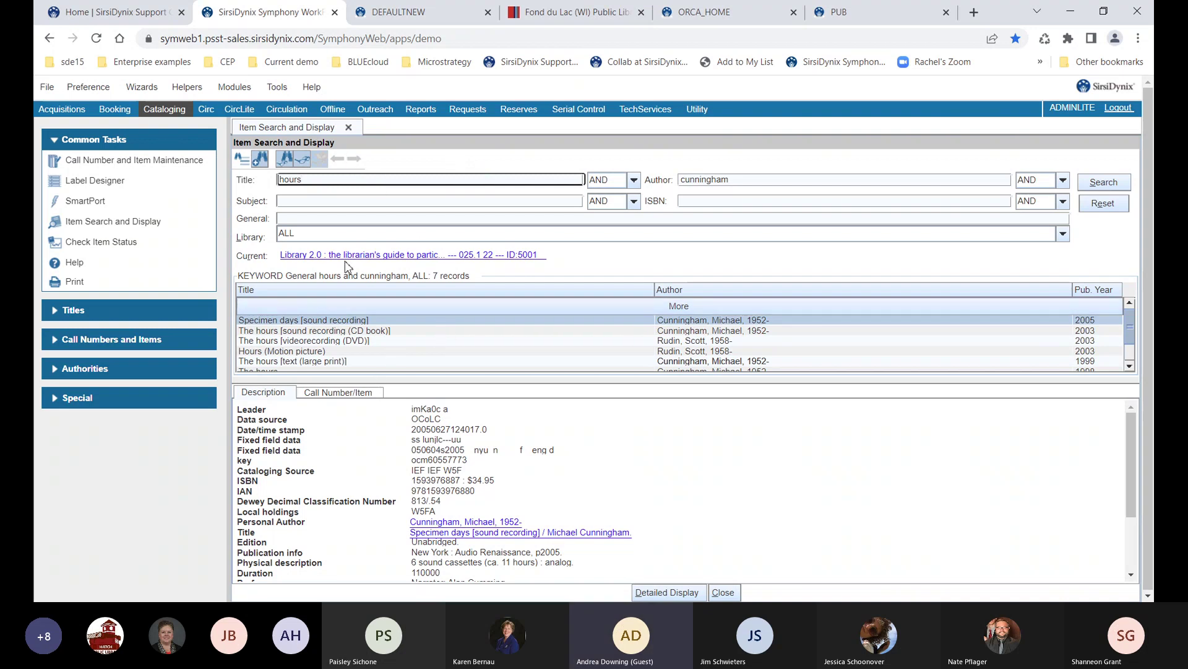
Make a printable page of the 7 search results via Print Screen in a new tab
left_click(303, 159)
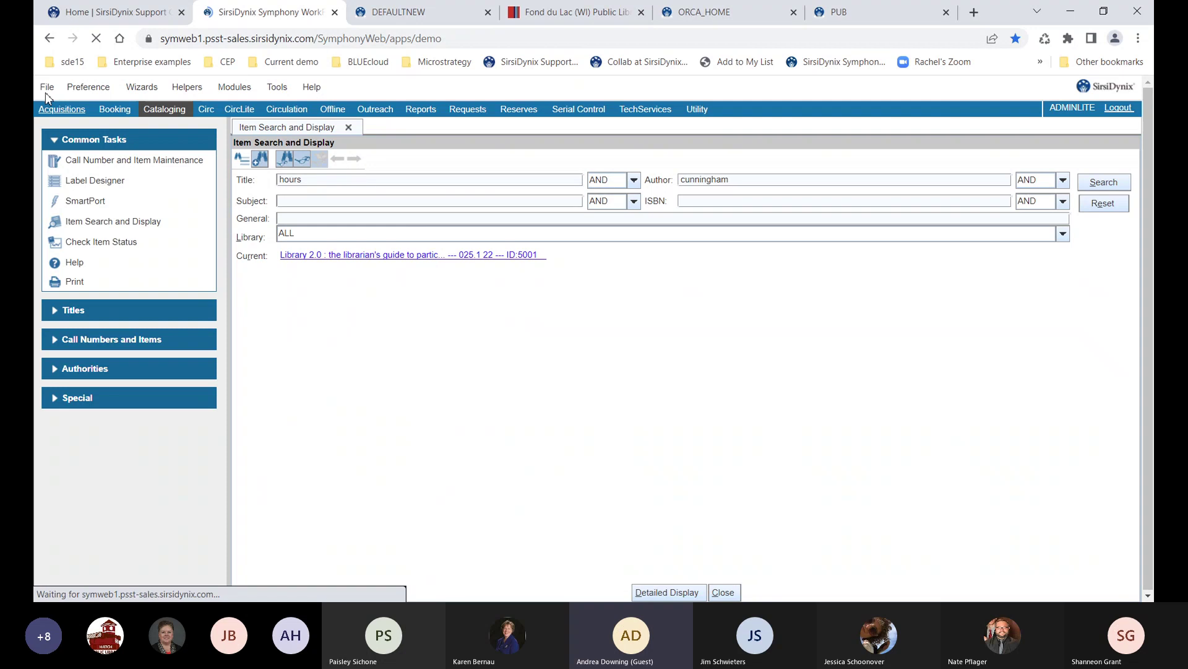
left_click(50, 89)
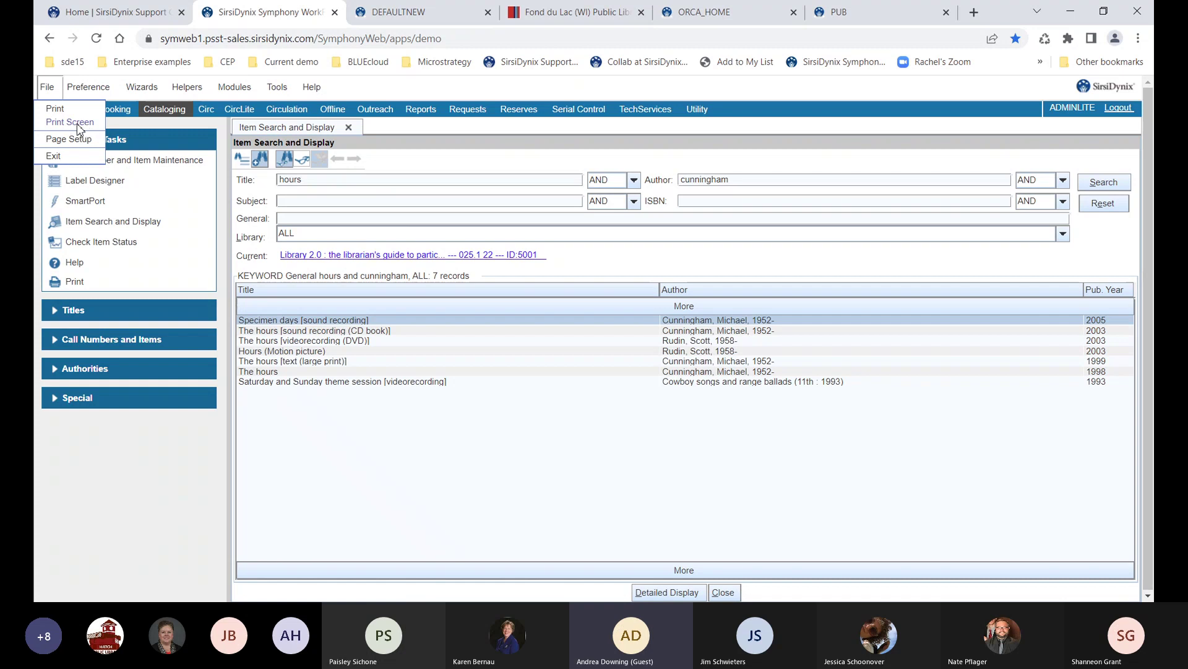
left_click(78, 126)
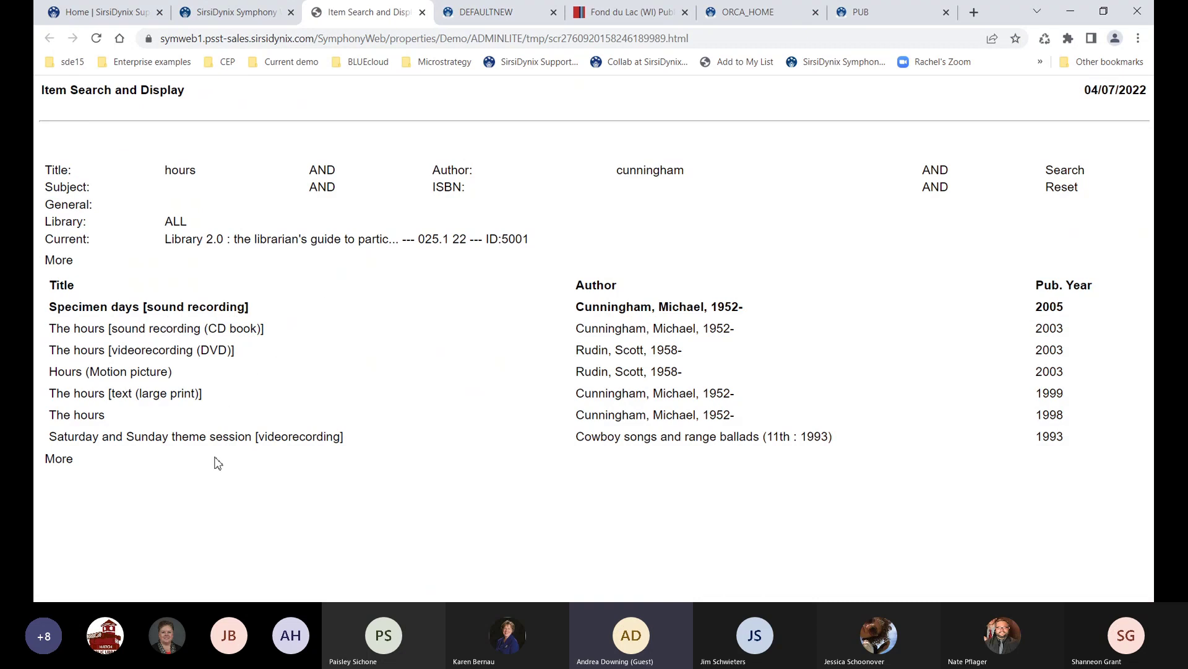
left_click(256, 19)
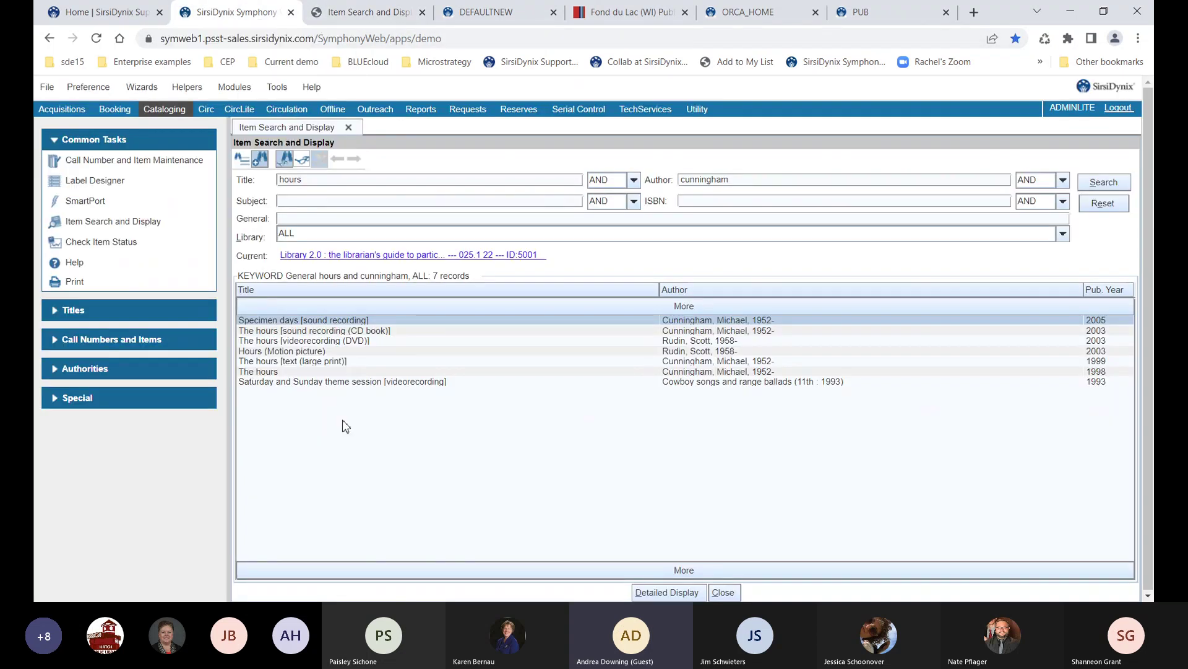
Close the Item Search and Display window and expand the Titles task group
left_click(49, 90)
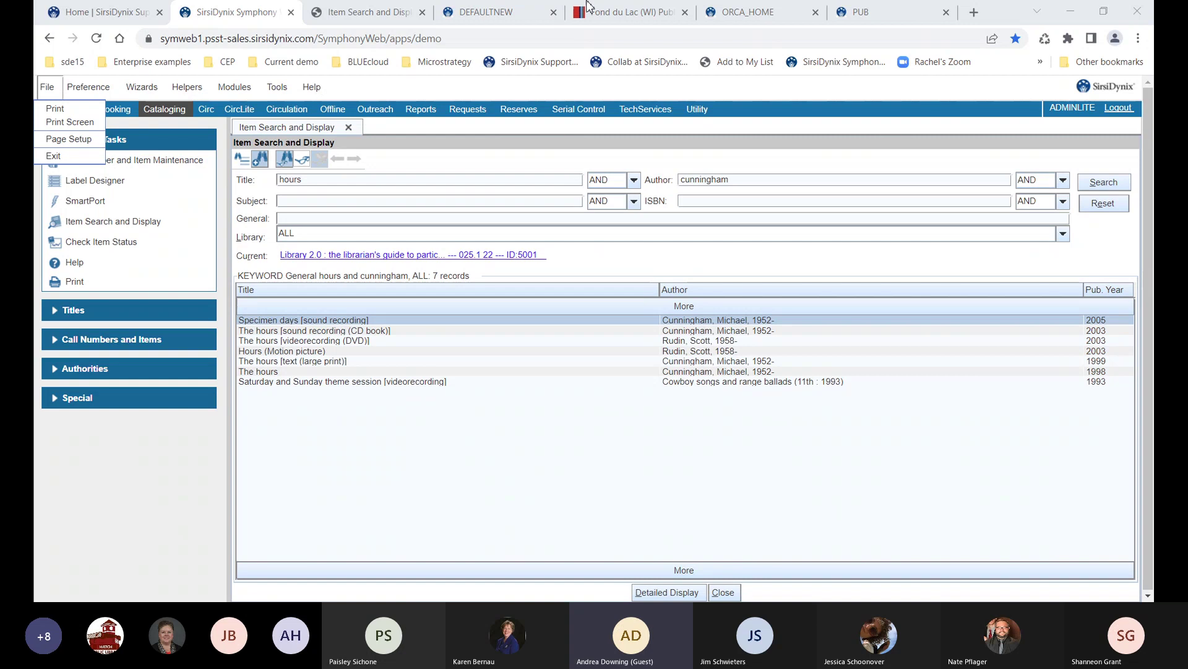
left_click(723, 593)
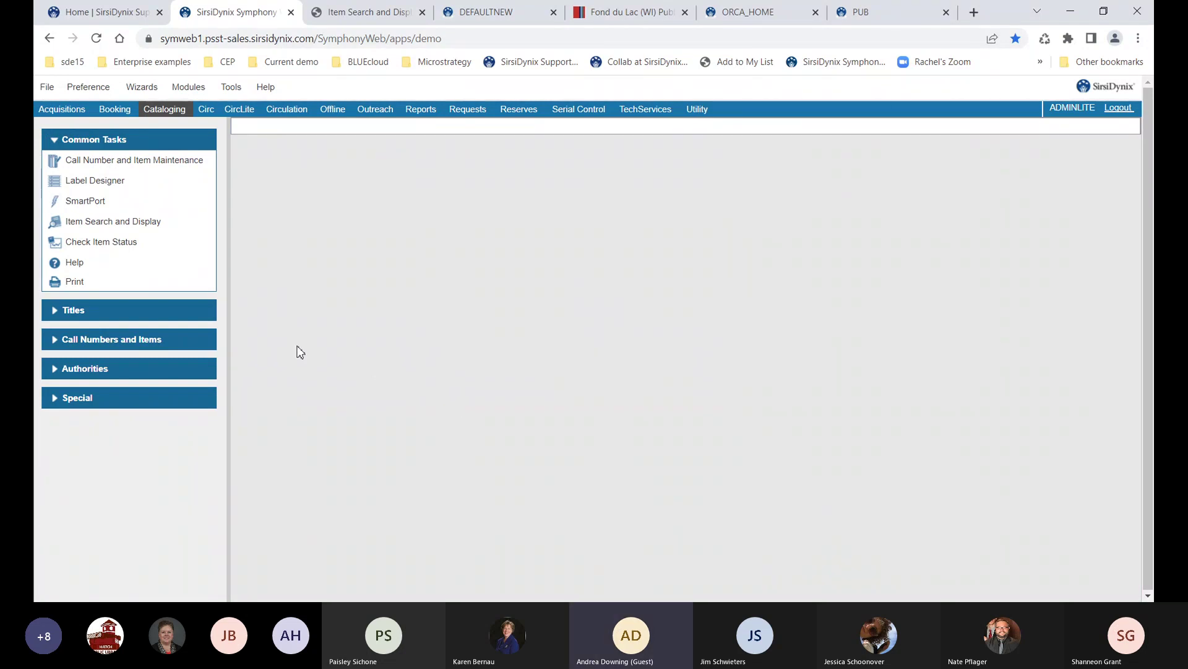
left_click(133, 315)
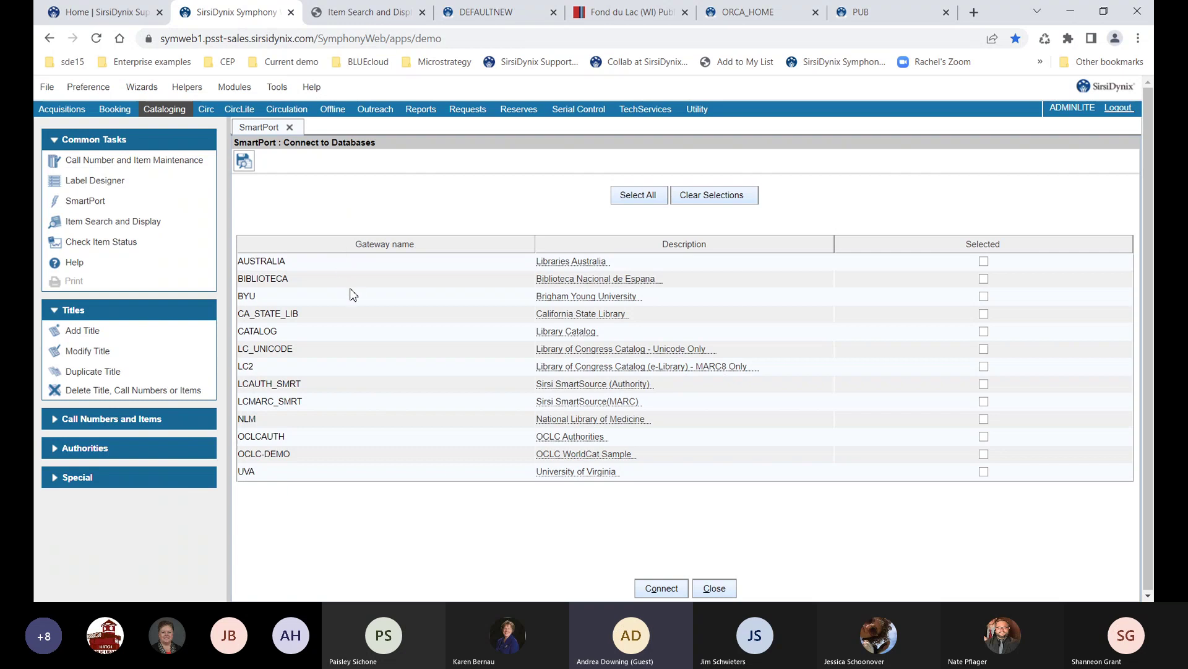
Select the LC_UNICODE and then OCLC-DEMO databases in SmartPort, then close the window
left_click(439, 355)
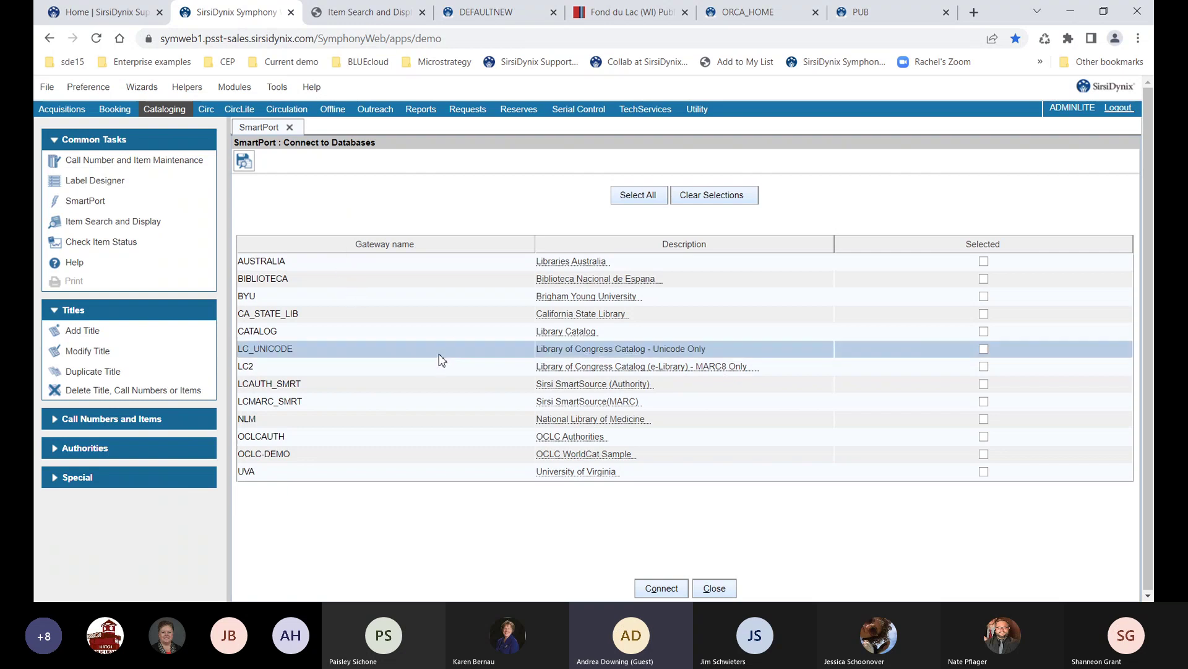
left_click(305, 462)
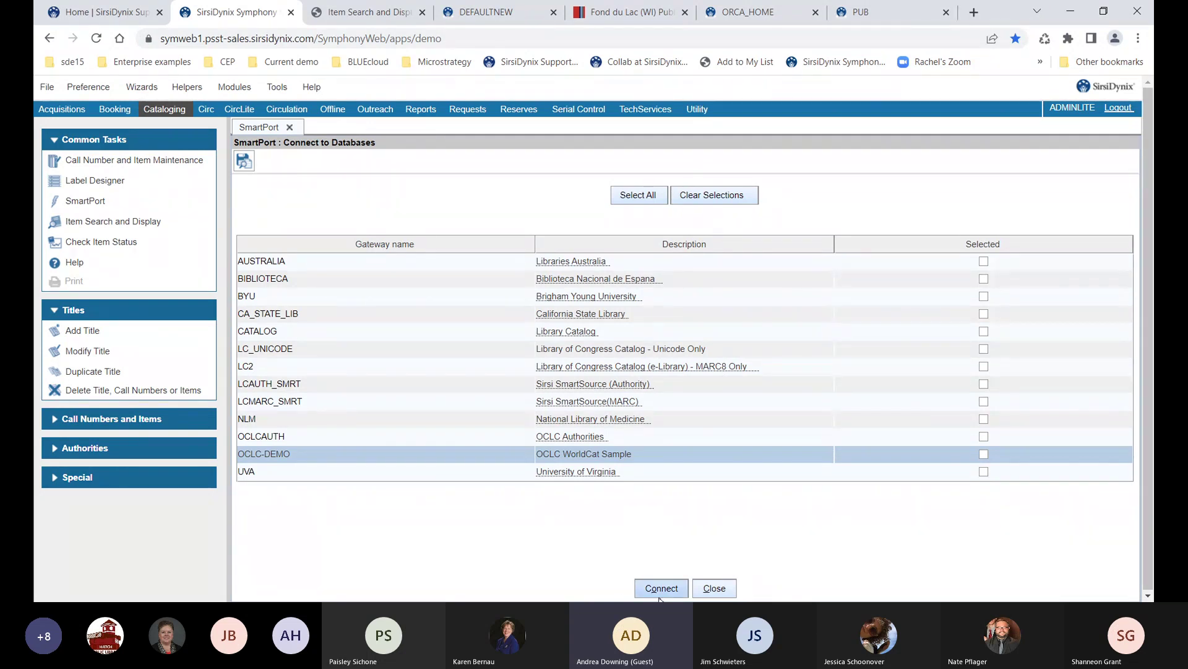
left_click(710, 588)
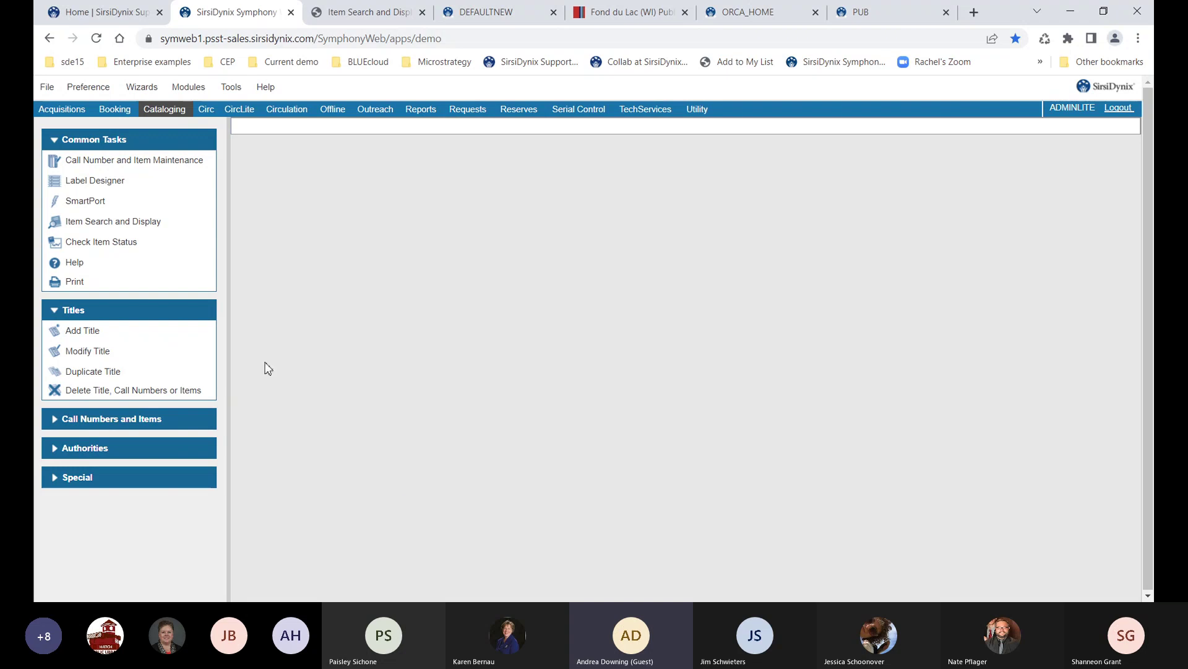
Start a new title with Add Title, keeping MARC as the default record format
left_click(82, 335)
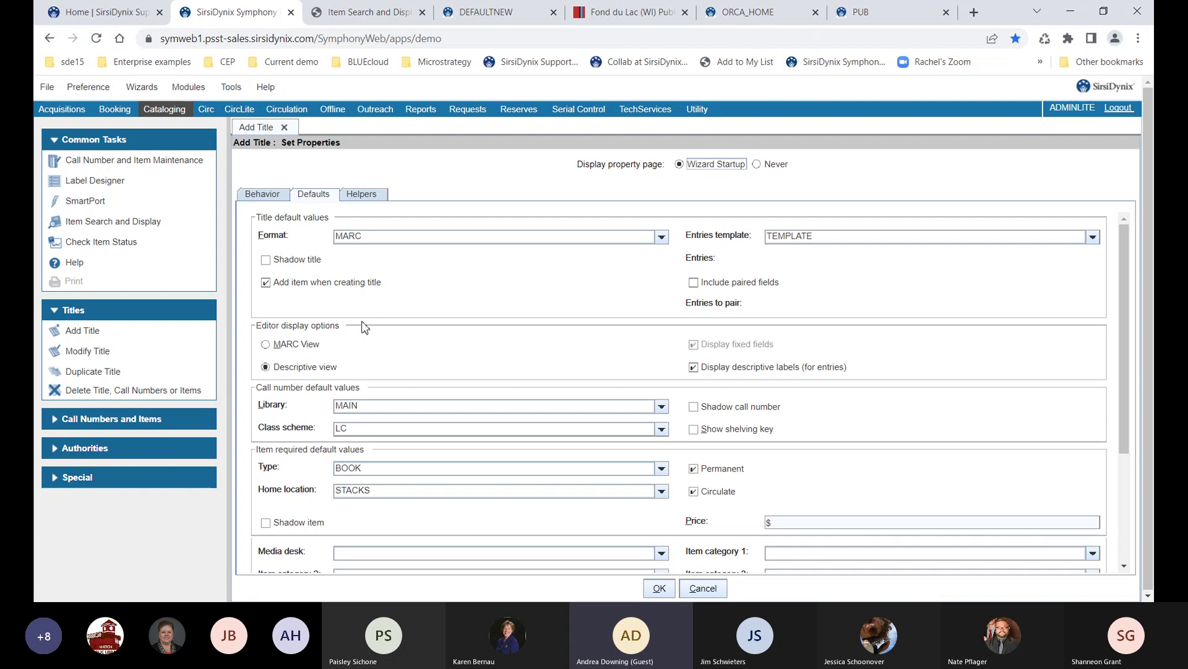
left_click(403, 239)
left_click(403, 238)
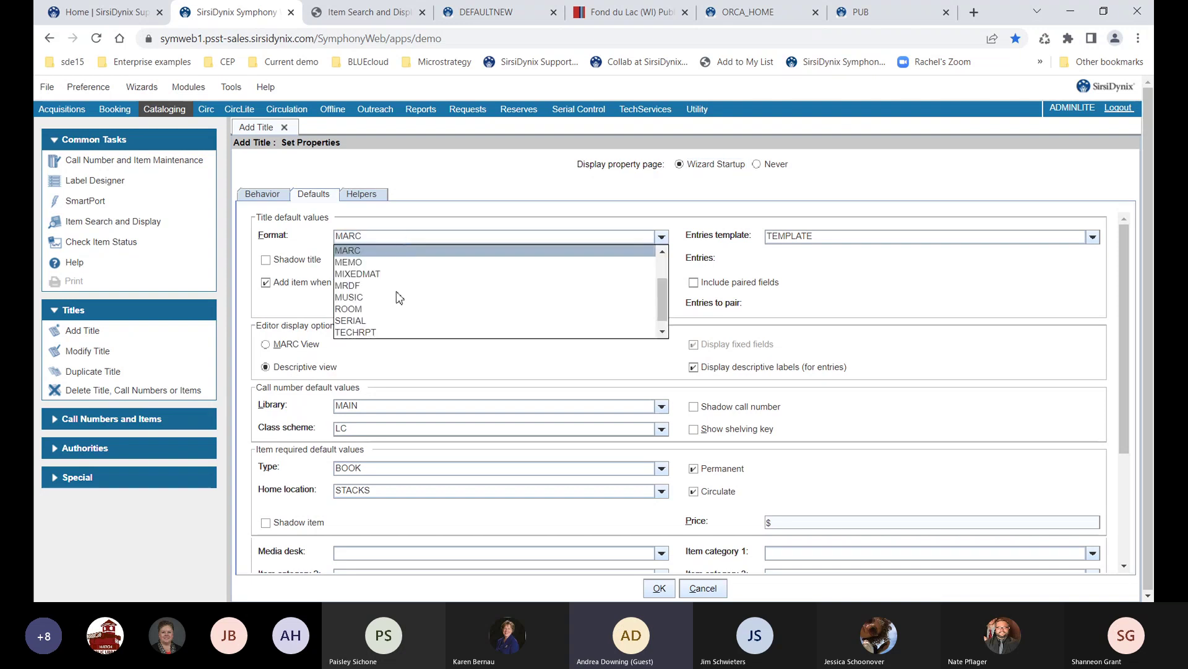
scroll(388, 303, "down", 1)
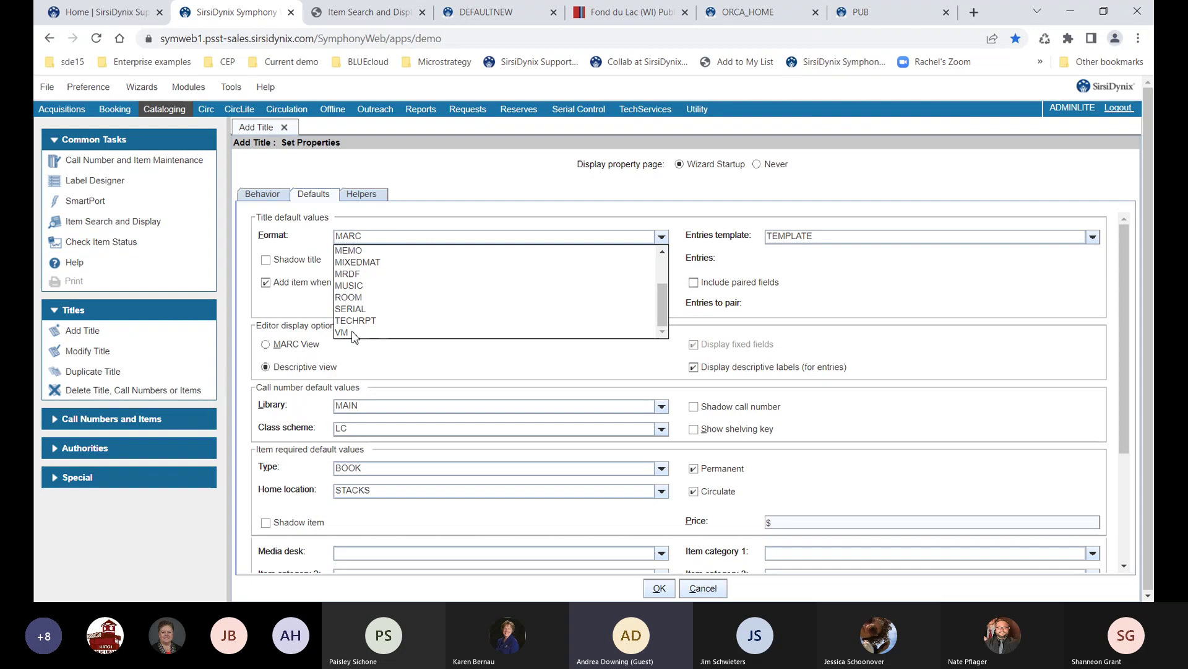
left_click(380, 239)
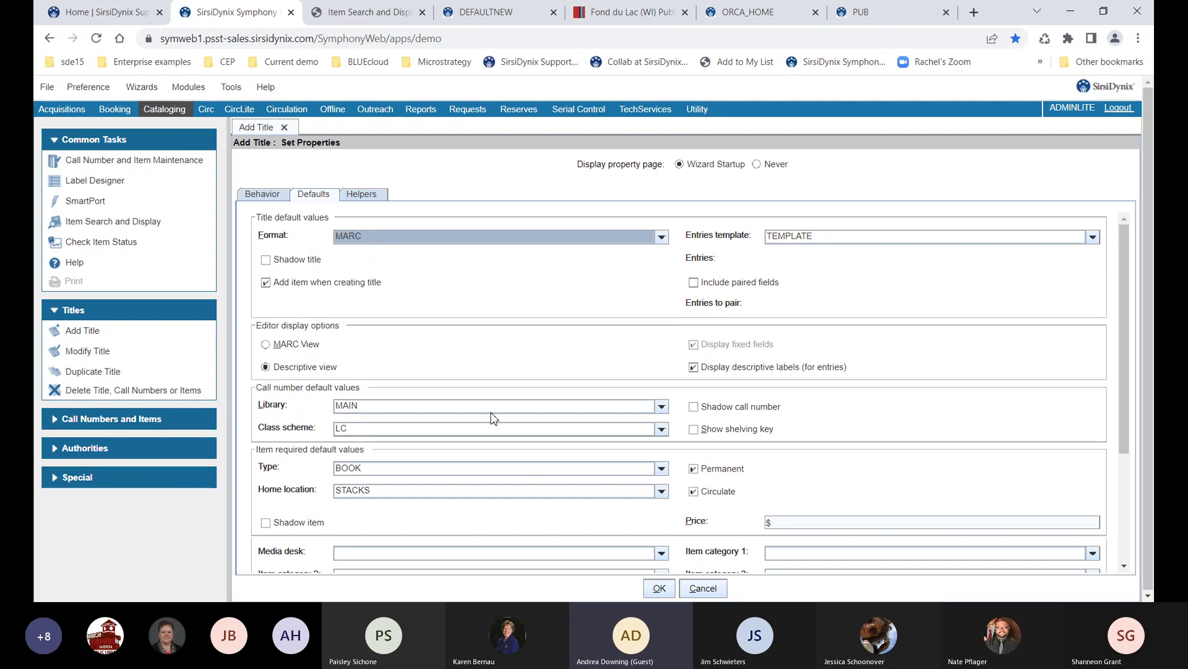
left_click(658, 589)
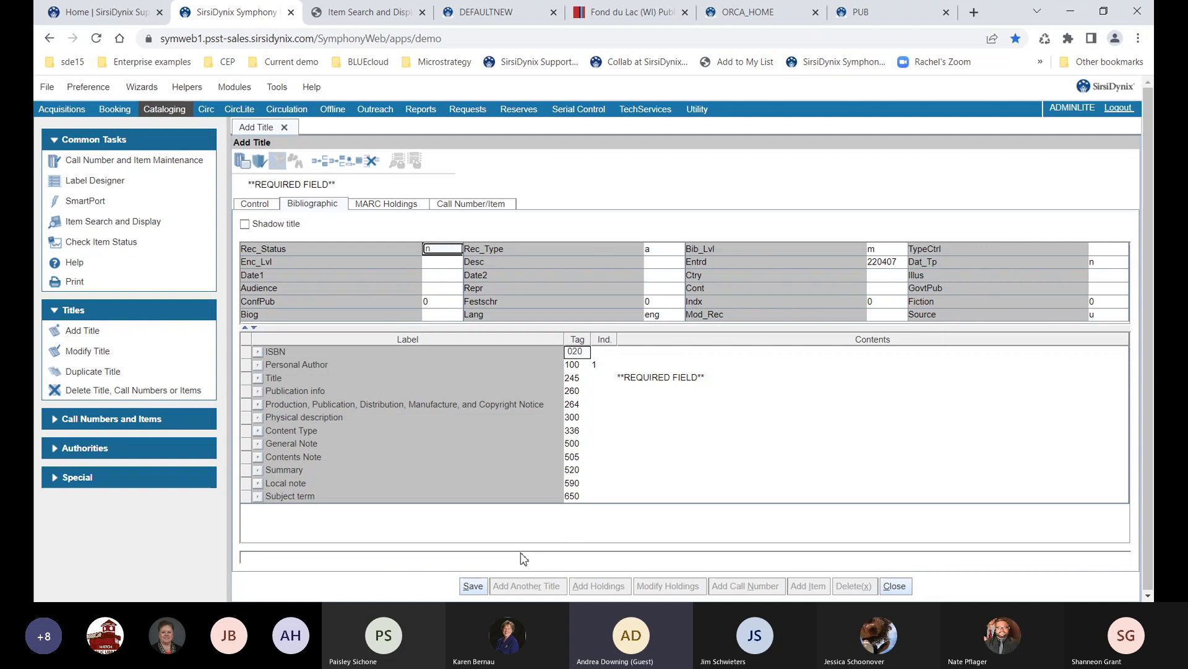
Check the Audience and nature of contents code lists, then add a subfield to Content Type (336)
left_click(435, 290)
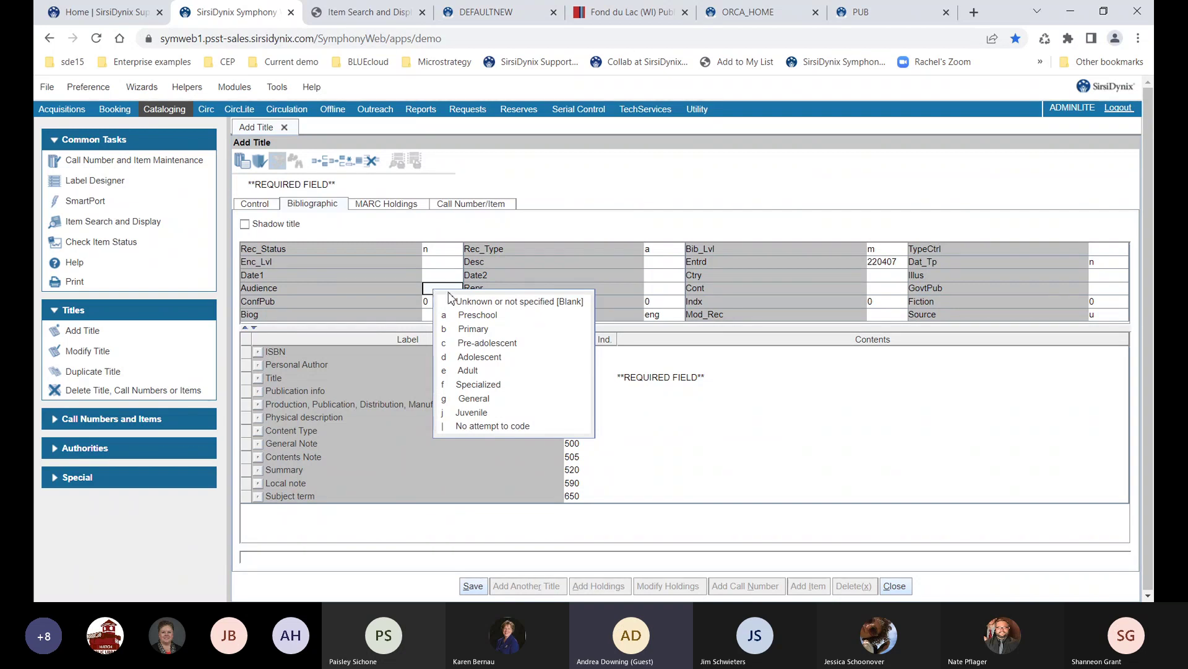
left_click(871, 293)
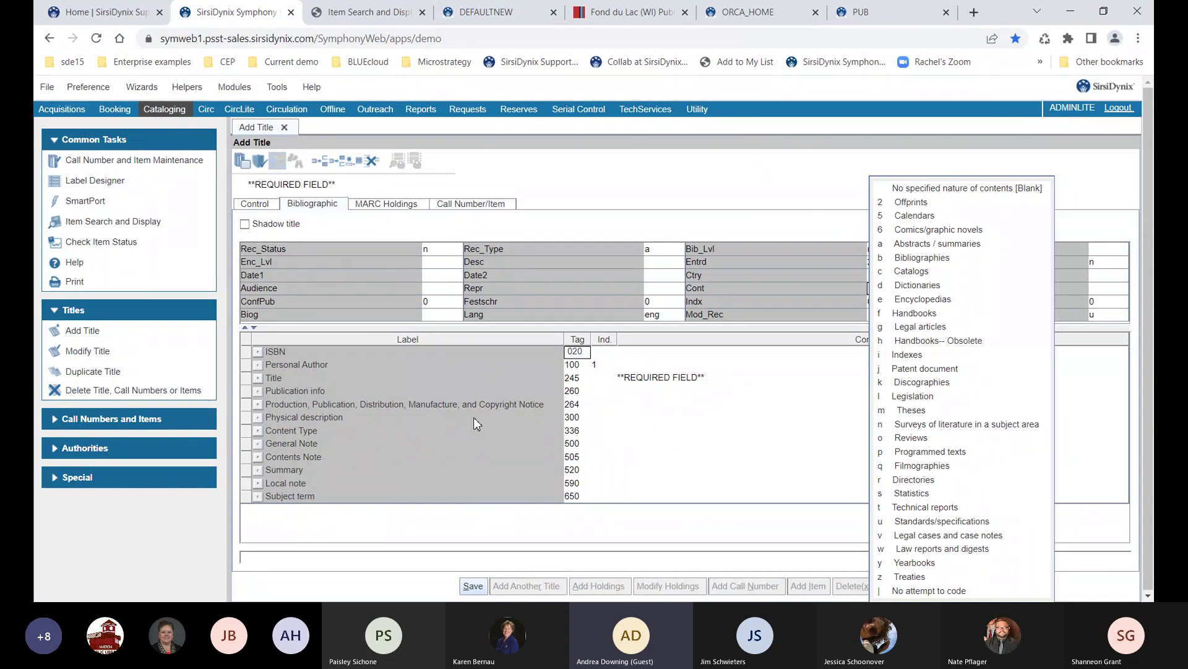
left_click(259, 431)
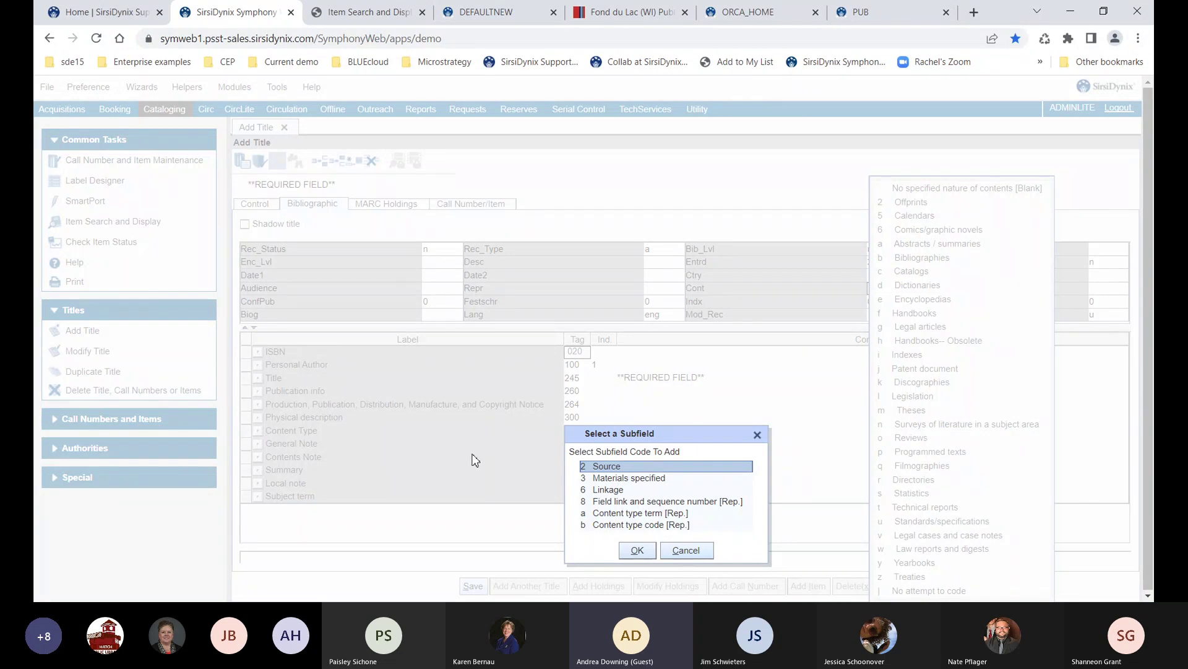
Close the subfield picker and close Add Title, discarding the new title unsaved
left_click(757, 435)
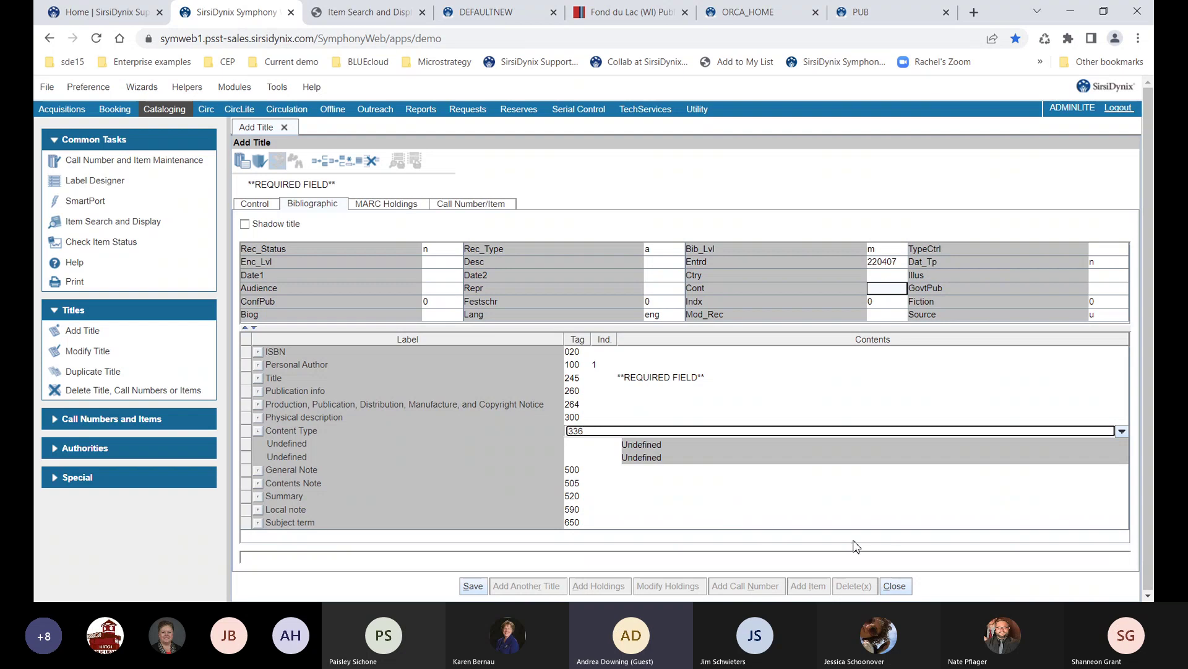
left_click(896, 587)
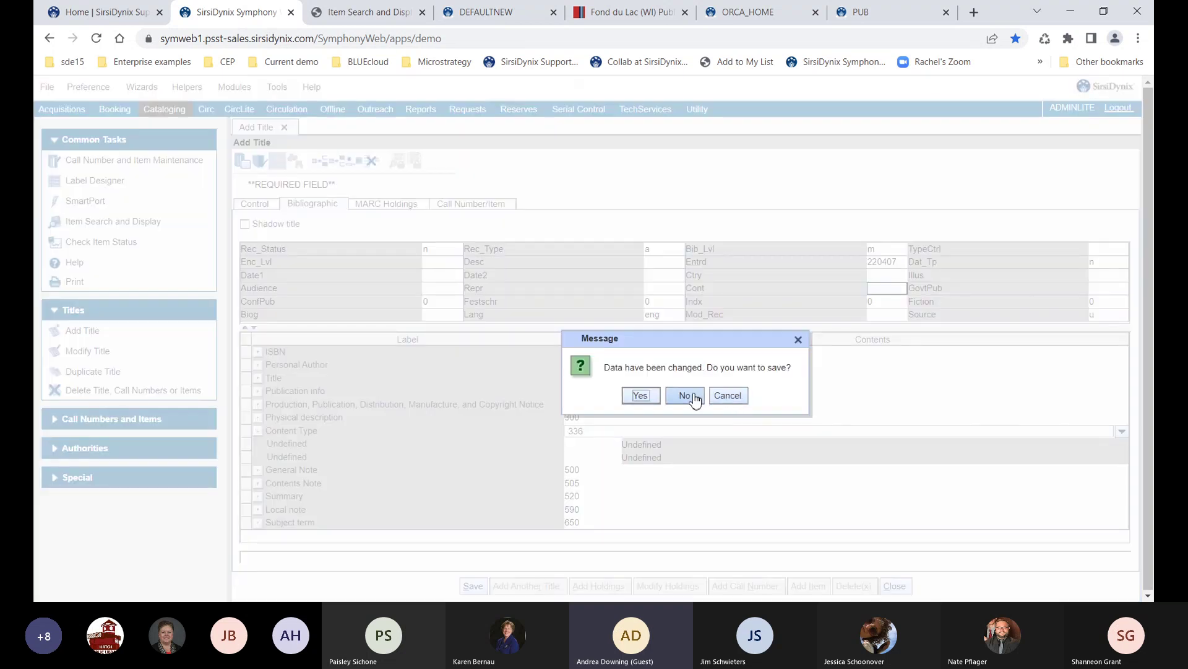
left_click(684, 396)
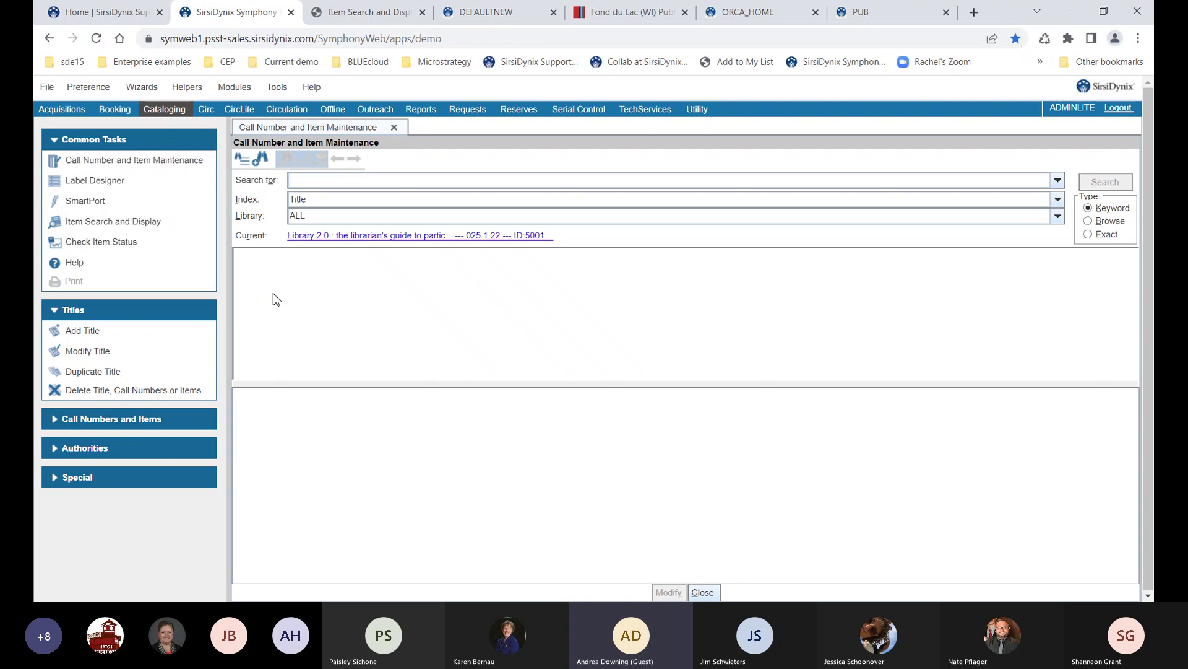
Run a keyword search for 'twisted' and view the sound recording's record
type("twisted")
key("Return")
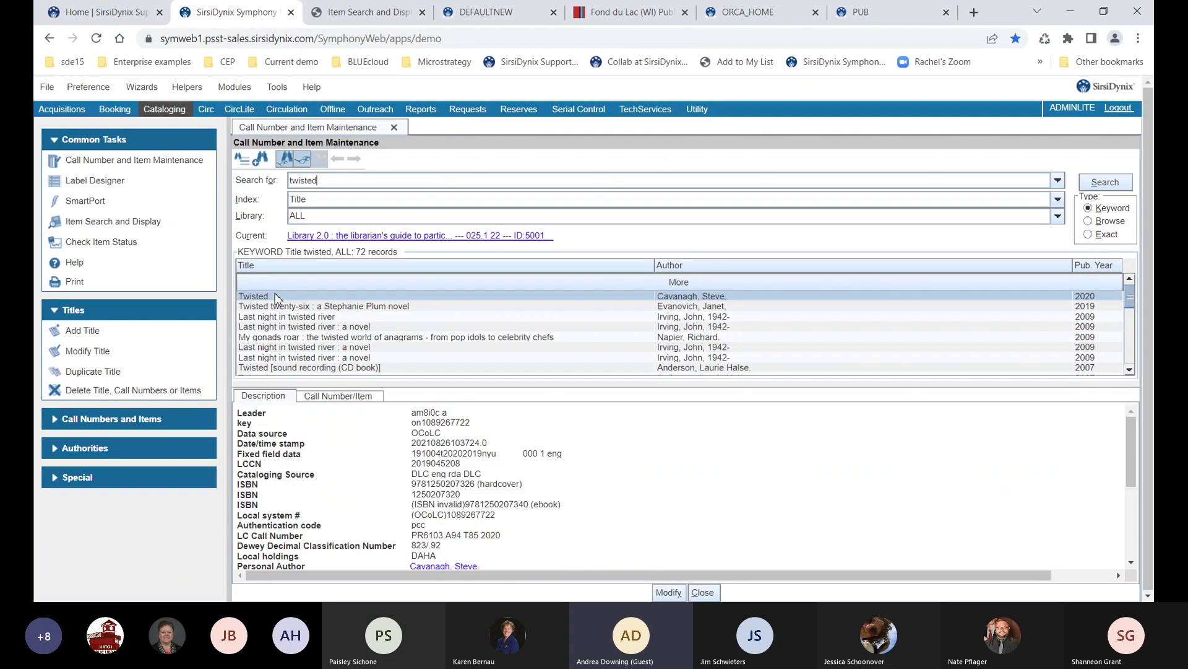
left_click(326, 369)
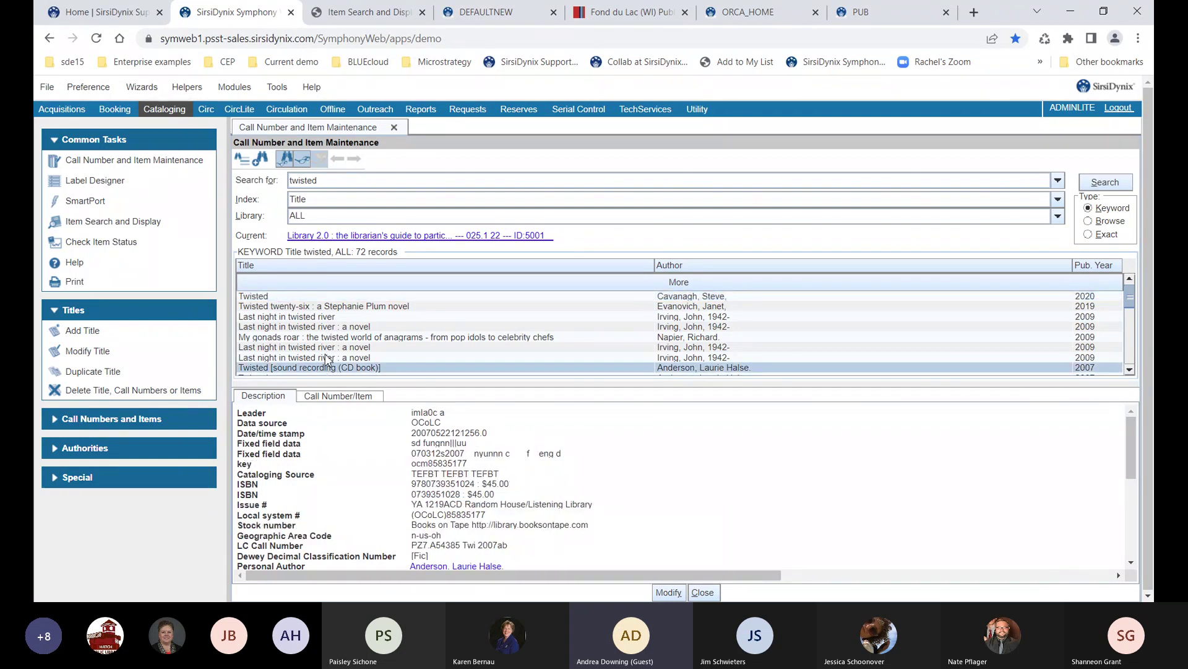
Refine to 'twisted and anderson' and show the 2007 Twisted book's call numbers and copies
left_click(335, 179)
type("and anderson")
key("Return")
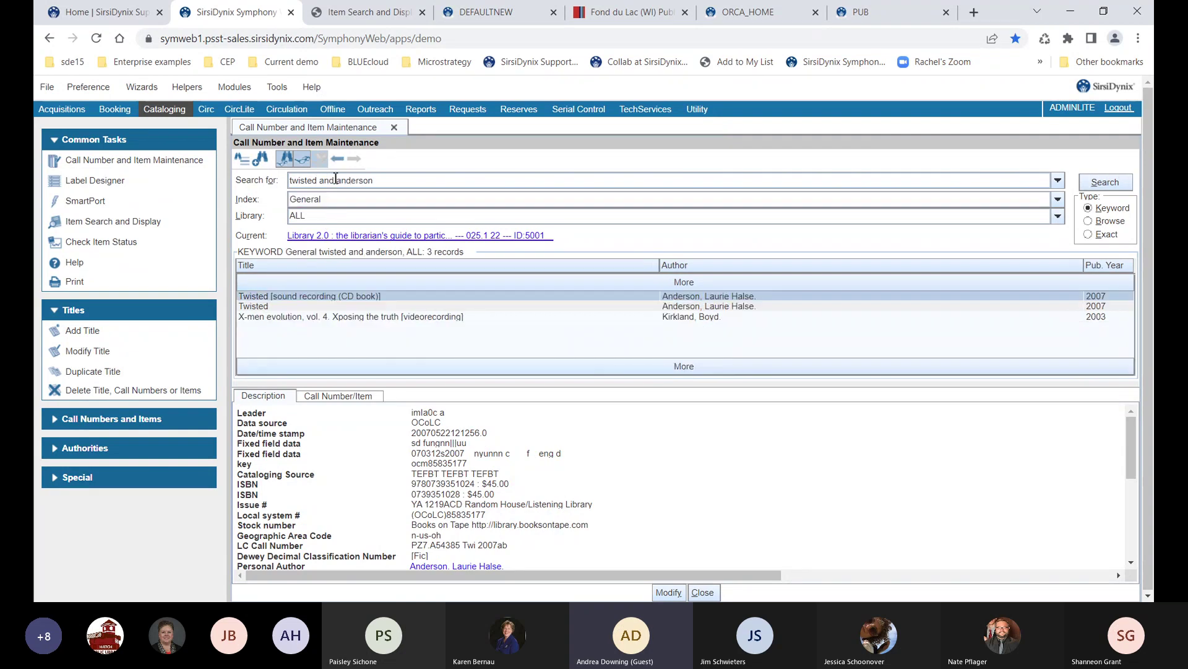
left_click(296, 308)
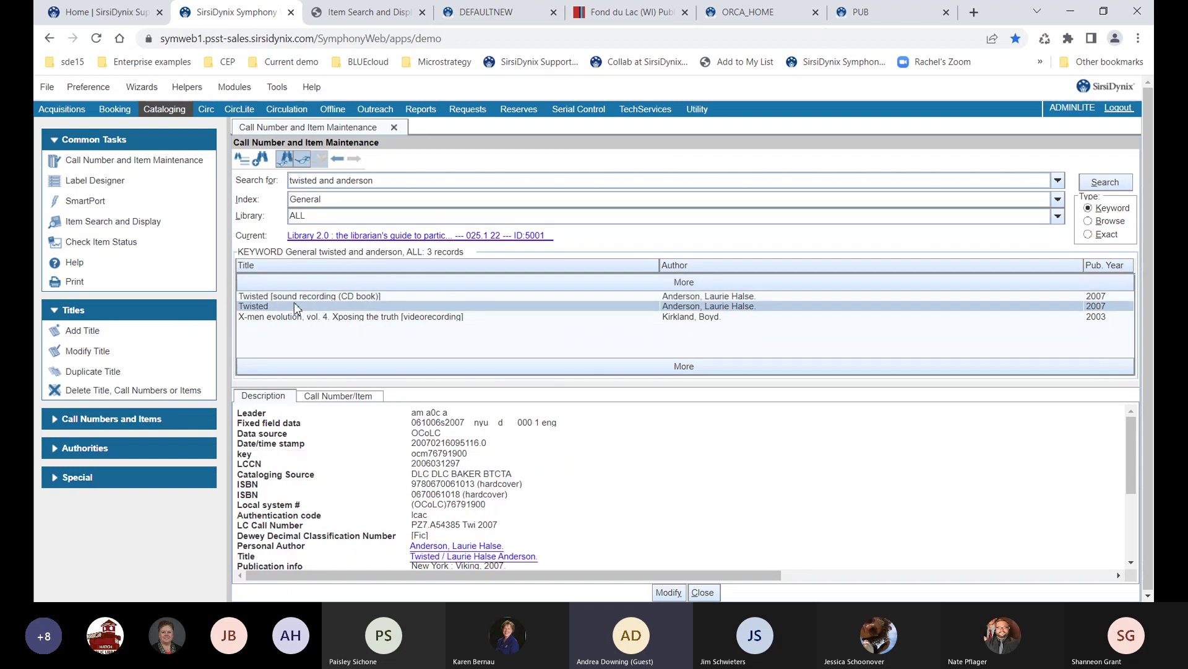
left_click(334, 397)
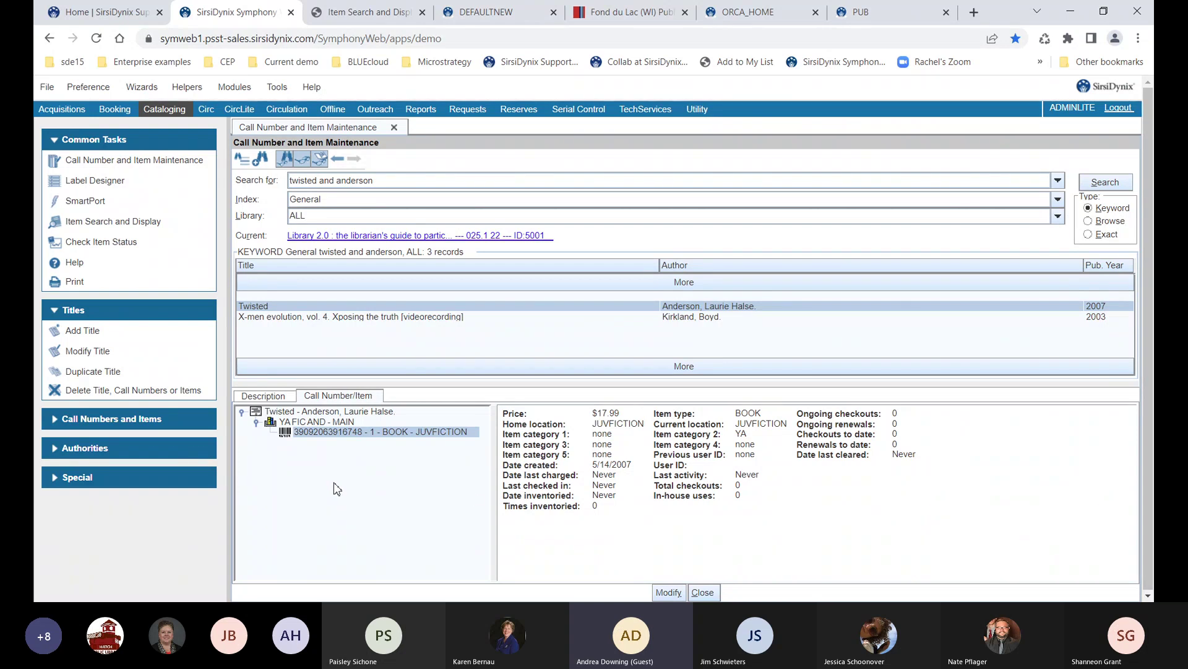
Open Twisted's existing $17.99 JUVFICTION copy at YAFIC AND - MAIN for editing
left_click(664, 593)
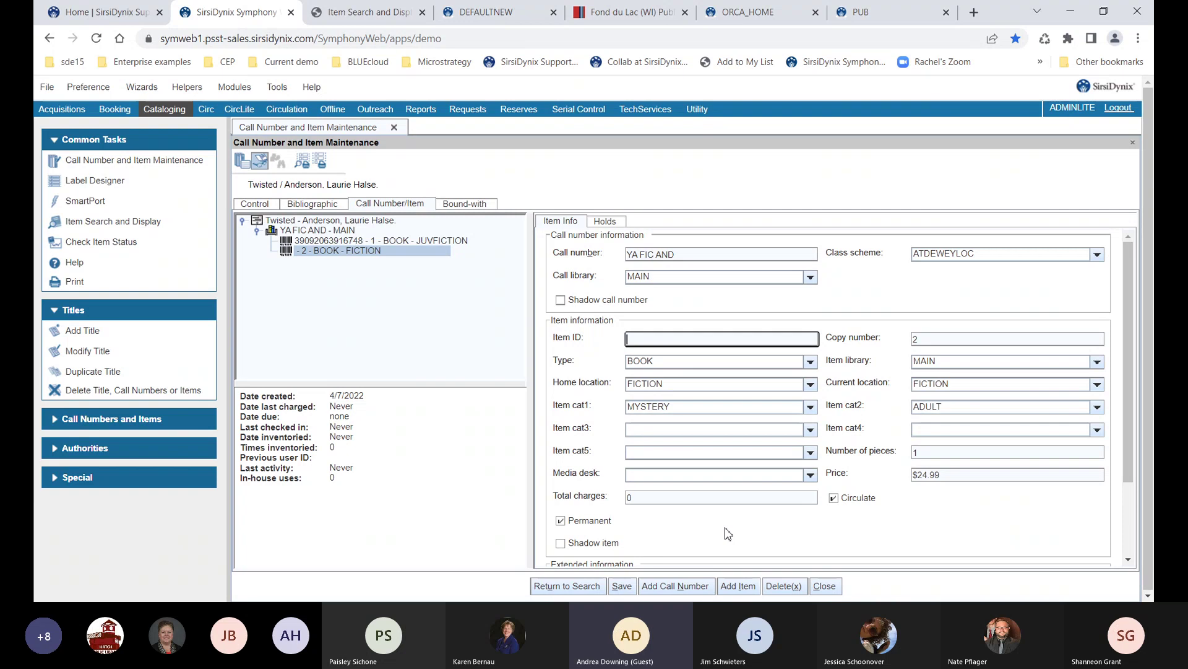
type("39092063917893")
Set copy 2's home location to JUVFICTION, blank item category 1, and set category 2 to JUVENILE
key("Tab")
key("Tab")
key("Tab")
key("Tab")
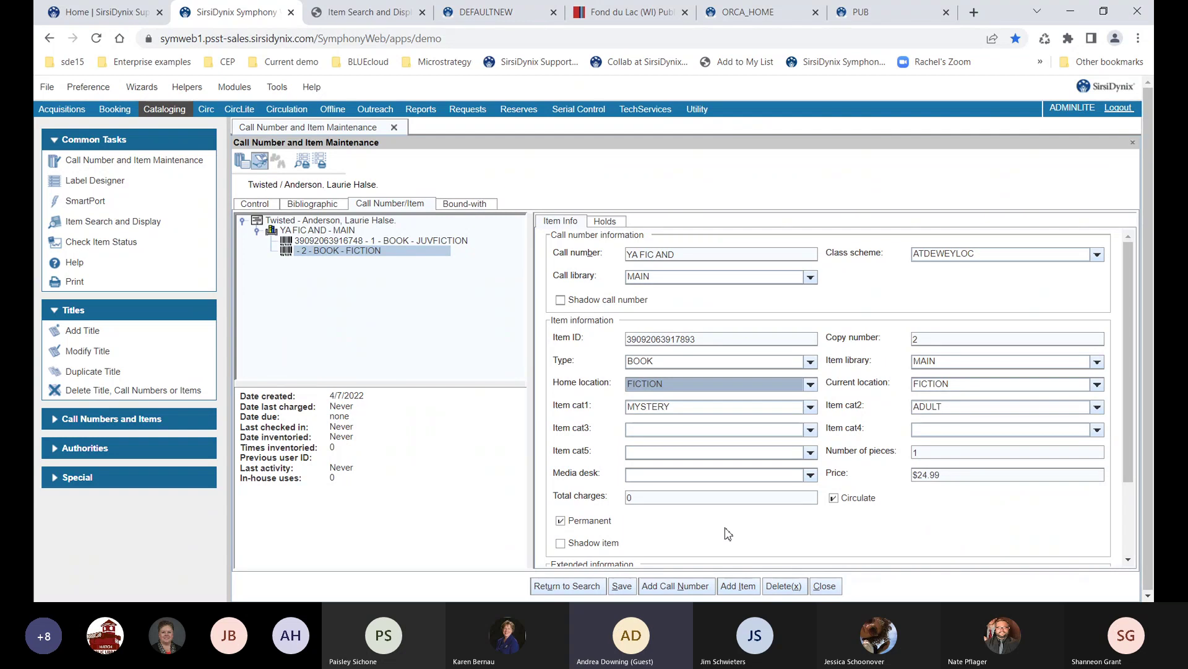
key("j")
key("j")
key("Tab")
key("Tab")
key("a")
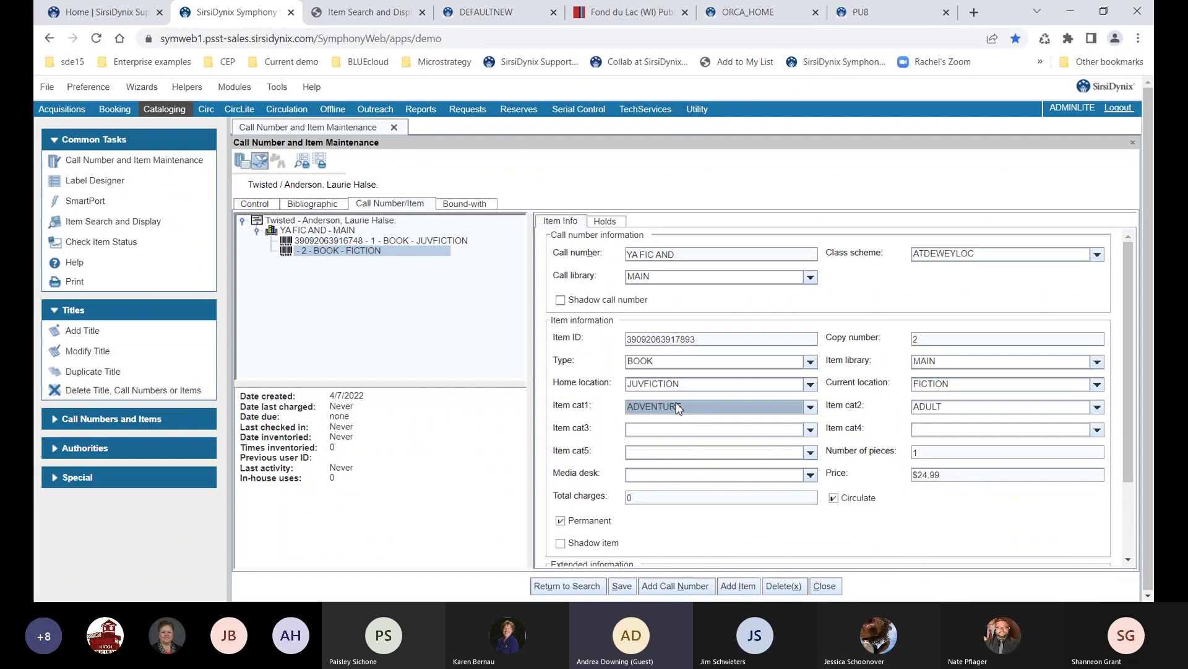
left_click(677, 407)
left_click(671, 421)
key("Tab")
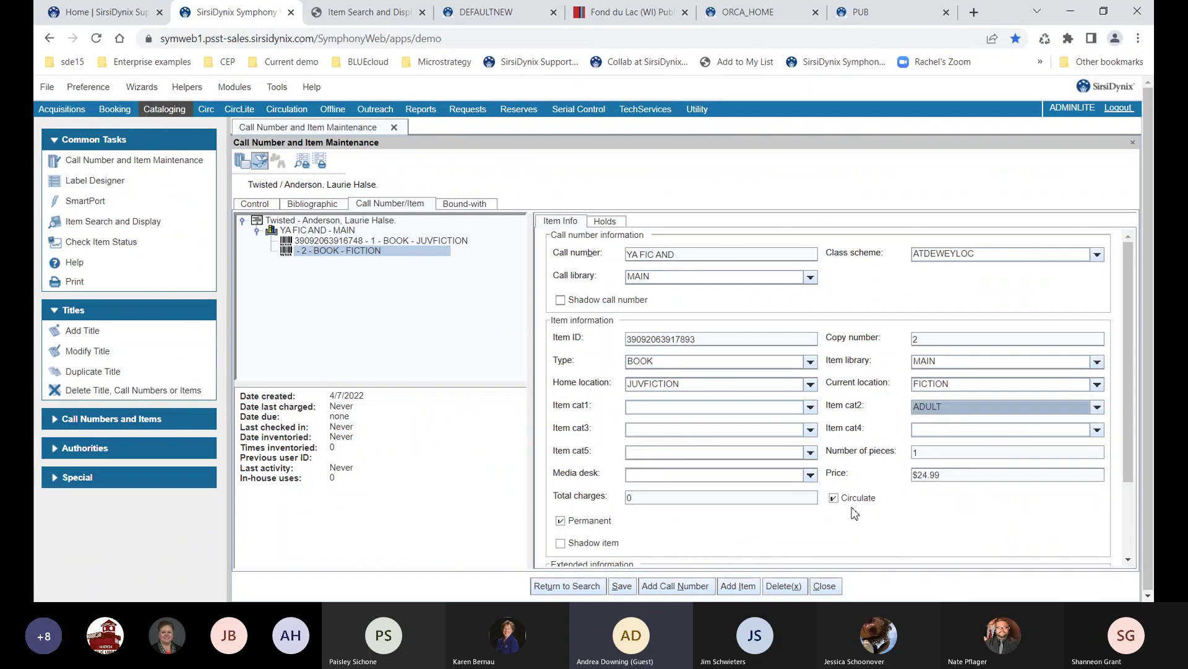
key("j")
Change copy 2's price from $24.99 to $17.99 and save it
left_click(952, 474)
key("BackSpace")
key("BackSpace")
key("BackSpace")
key("BackSpace")
key("BackSpace")
type("17.99")
key("alt+s")
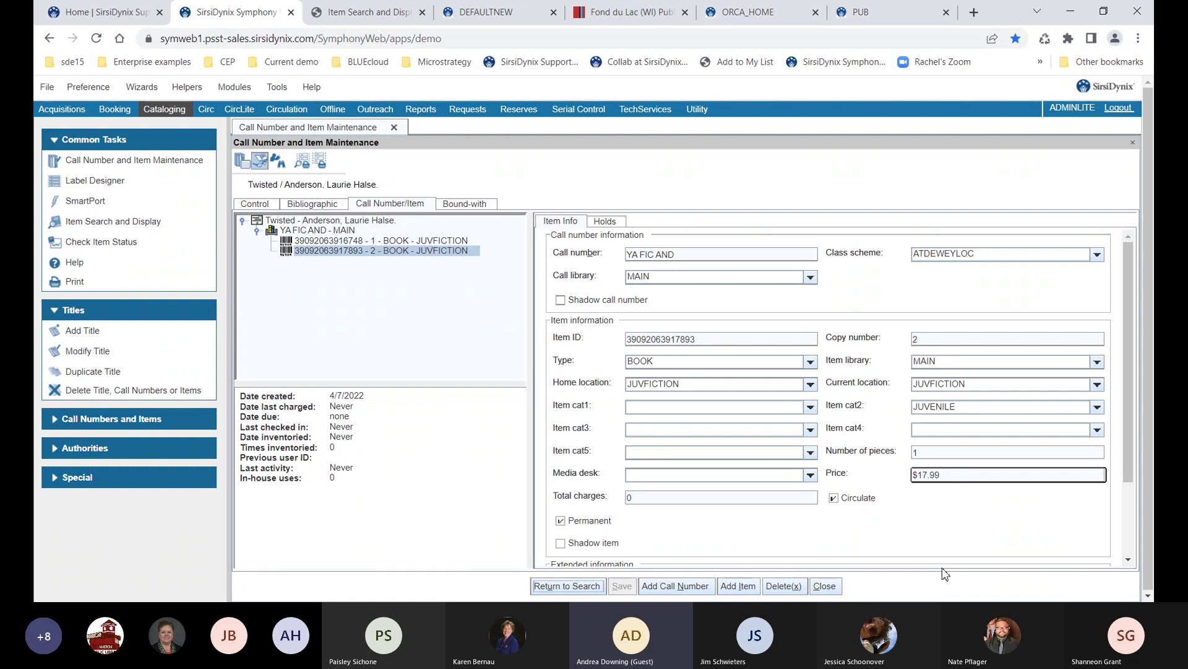
Select the new copy's item ID and bring up the item maintenance task options
left_click(708, 340)
left_click_drag(708, 340, 614, 345)
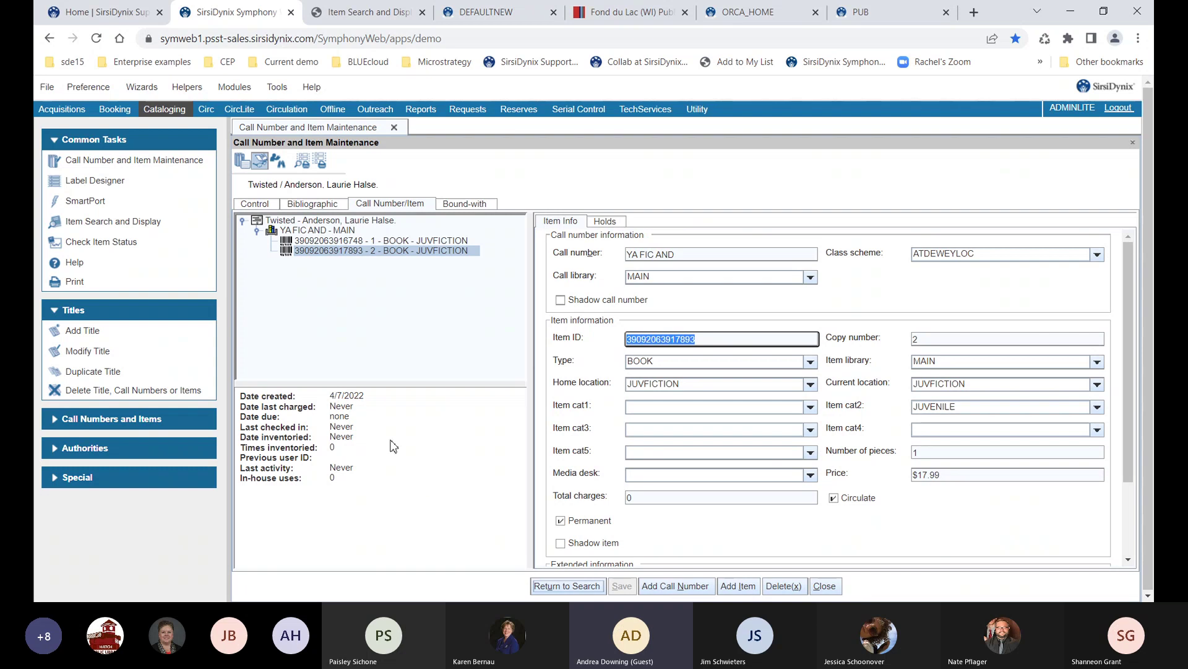
right_click(184, 167)
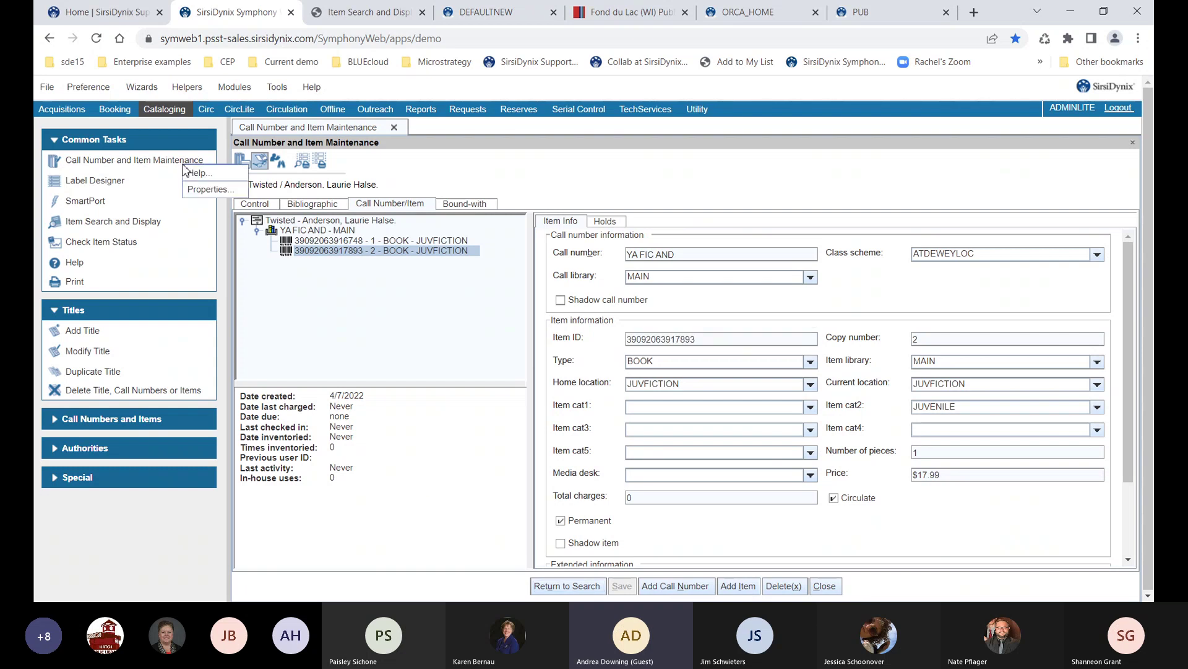
In the task's default properties, blank item category 1 and set item category 2 to JUVENILE
left_click(195, 191)
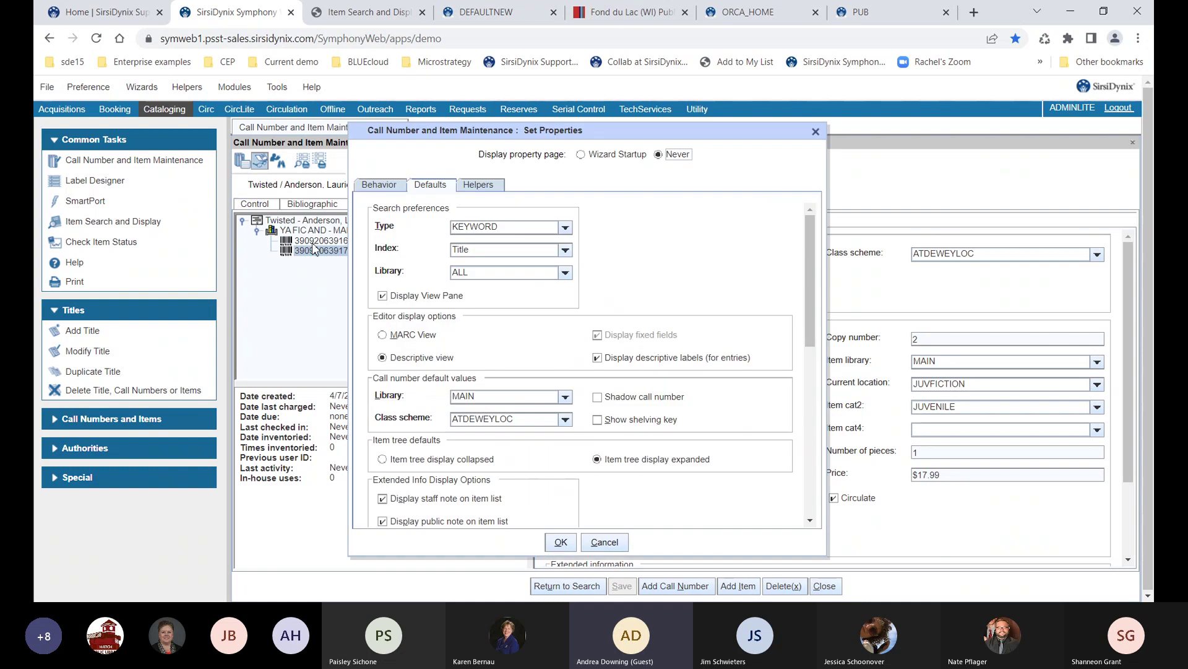
scroll(467, 332, "down", 5)
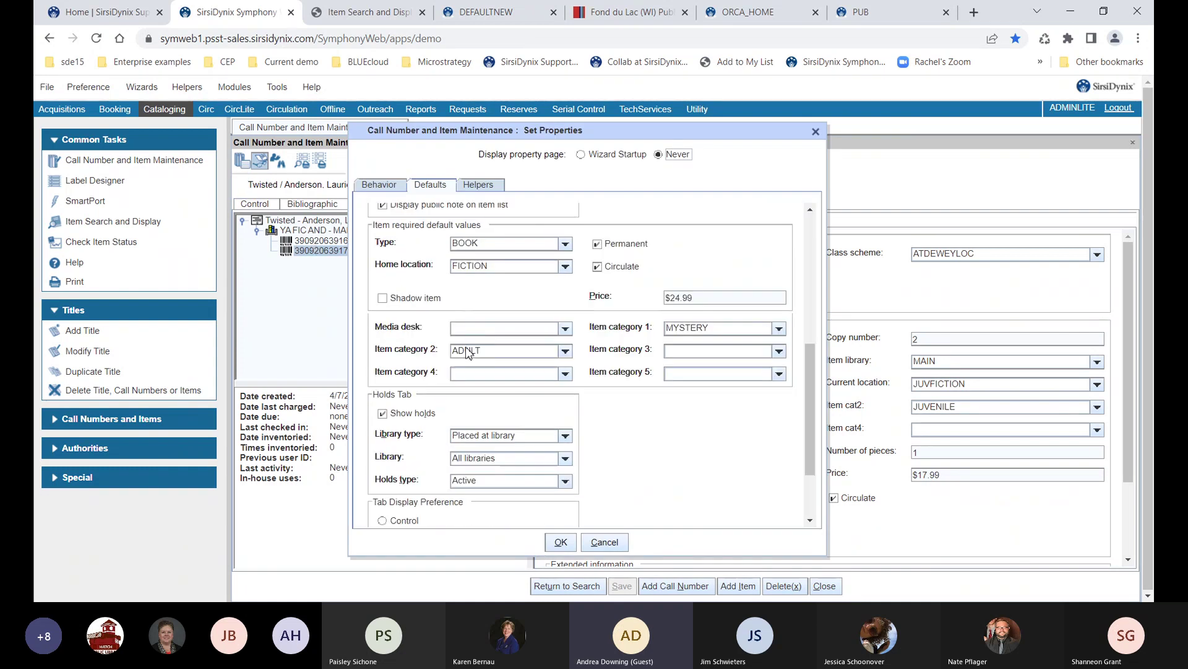
left_click(678, 328)
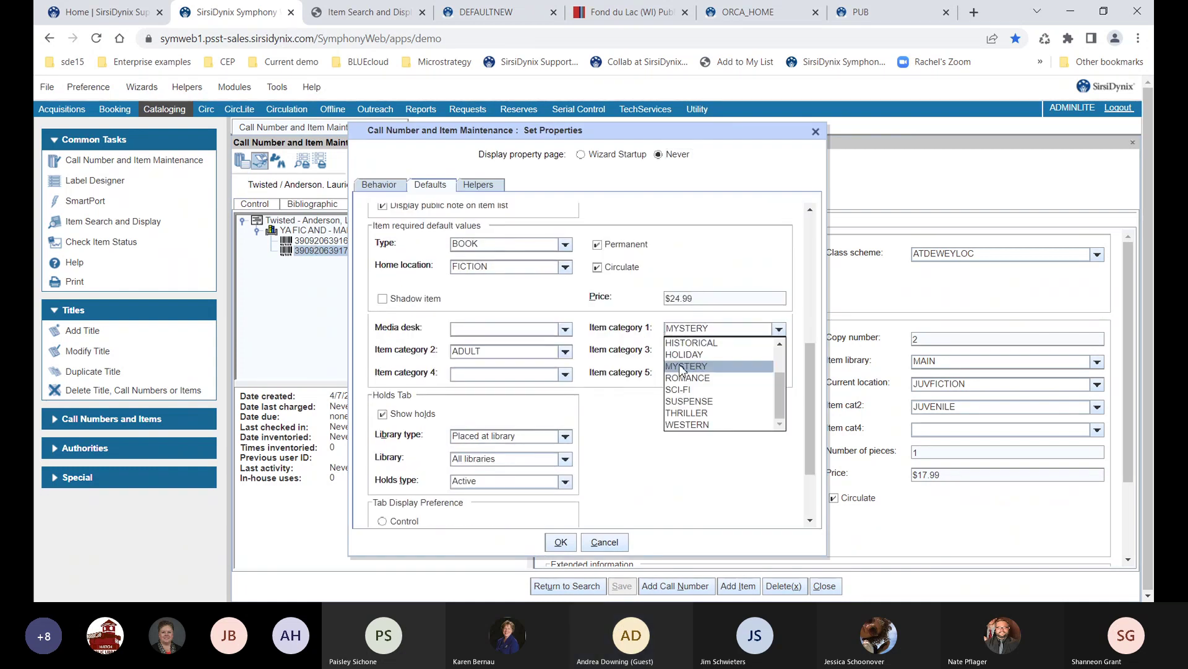
scroll(681, 369, "up", 2)
left_click(679, 344)
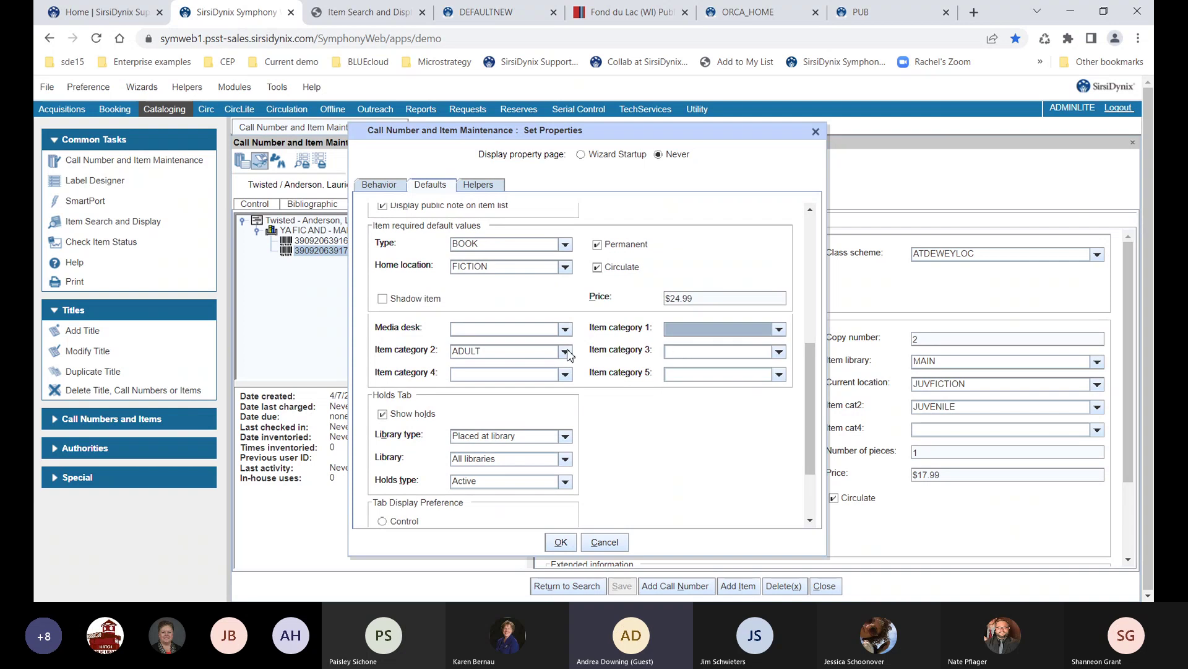
left_click(531, 353)
left_click(497, 390)
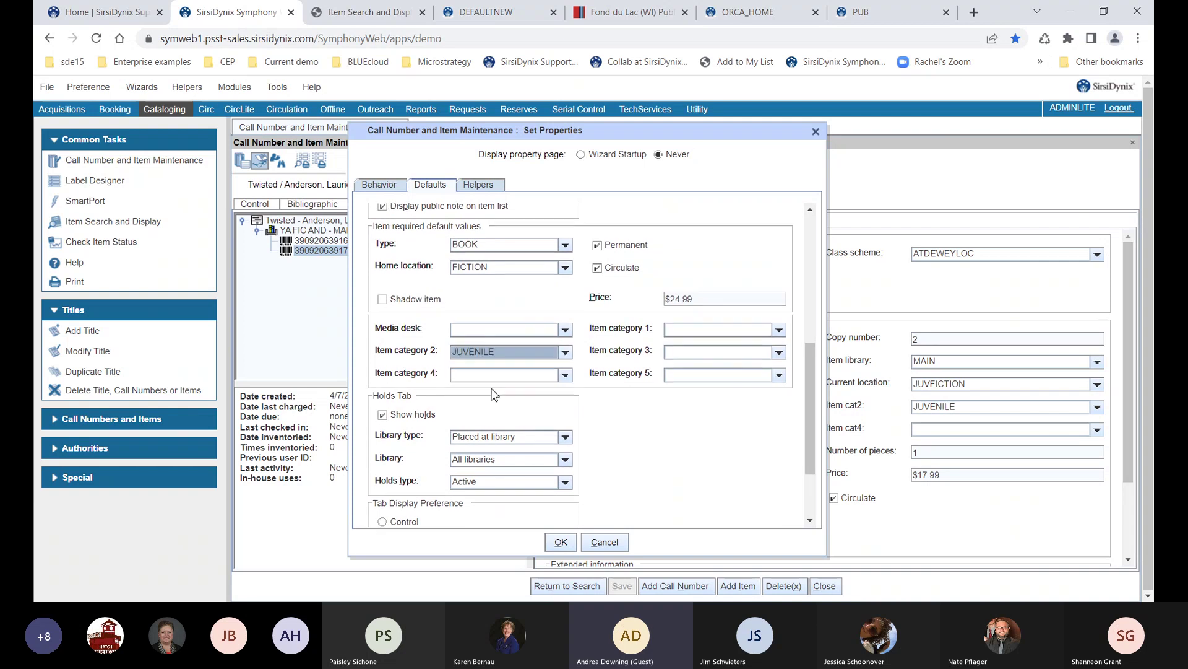
scroll(490, 396, "up", 5)
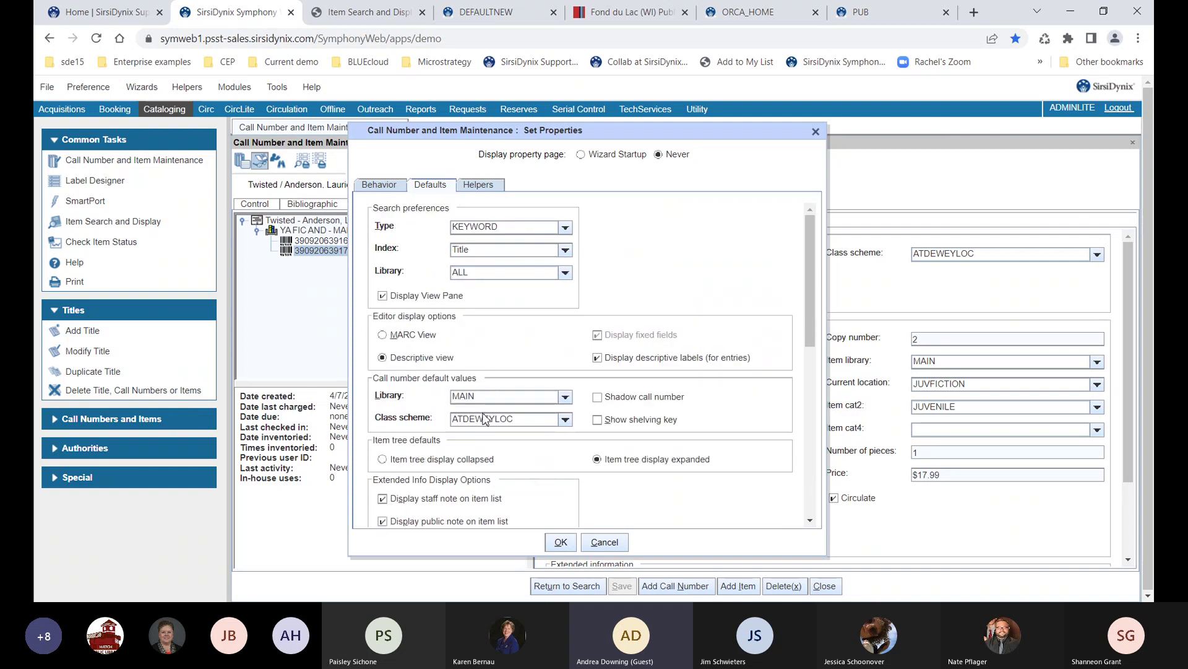
scroll(486, 418, "down", 5)
Make JUVFICTION the default home location, apply the defaults, and close item maintenance
left_click(488, 271)
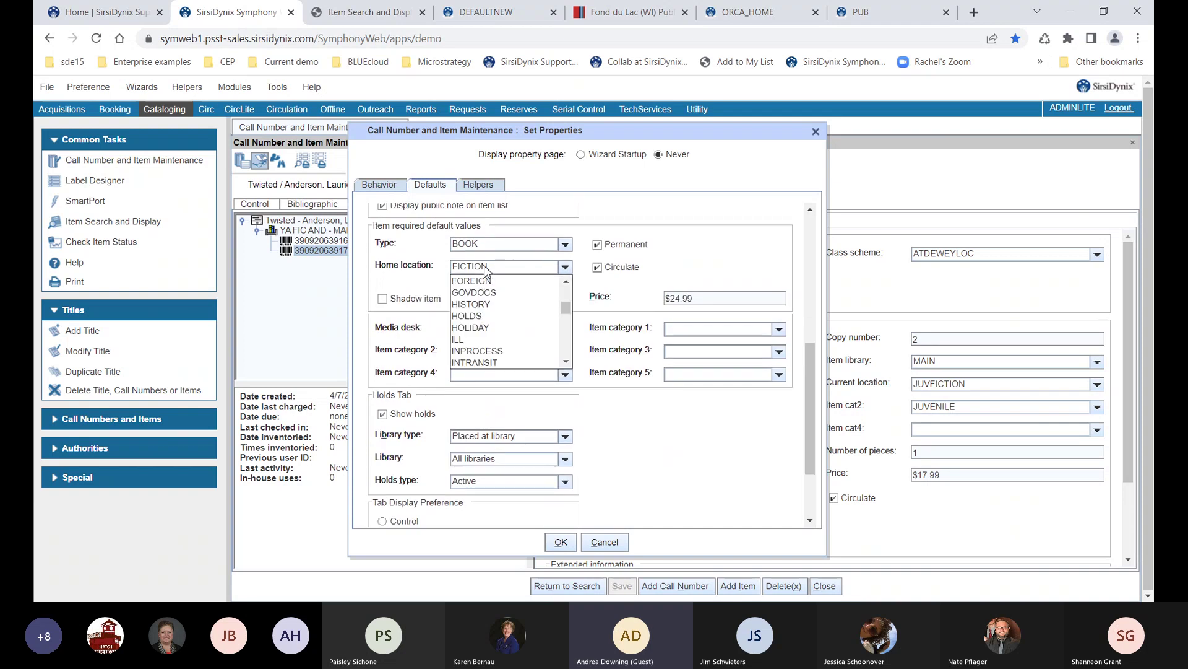
key("j")
key("Down")
key("Down")
key("Down")
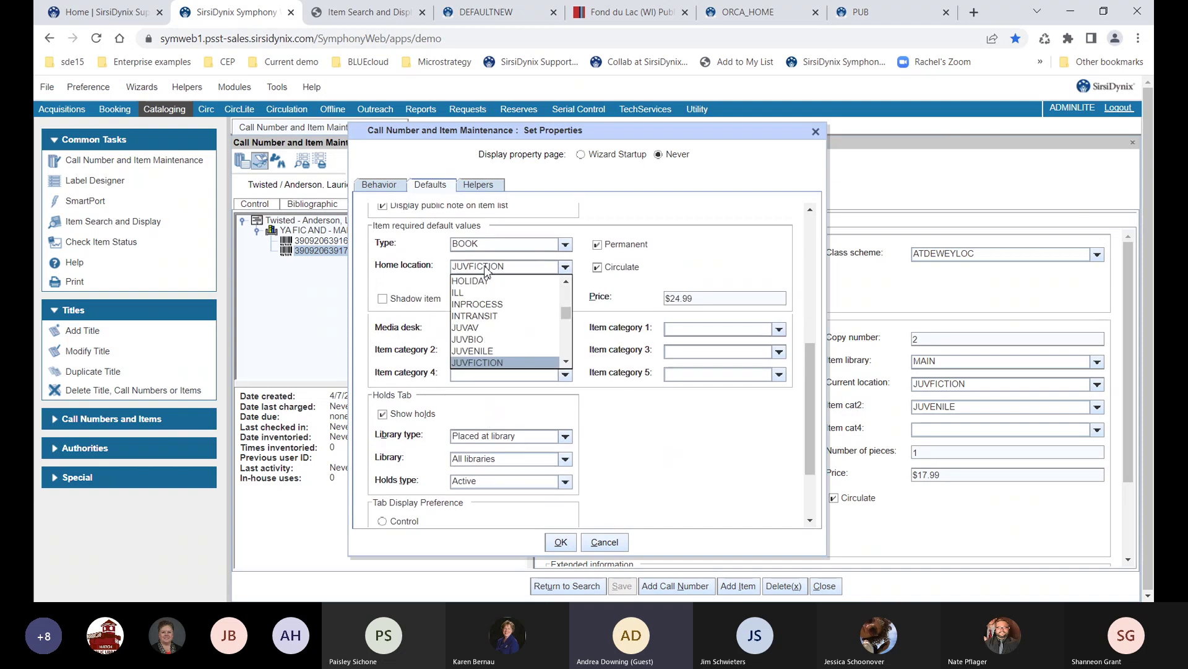
left_click(486, 271)
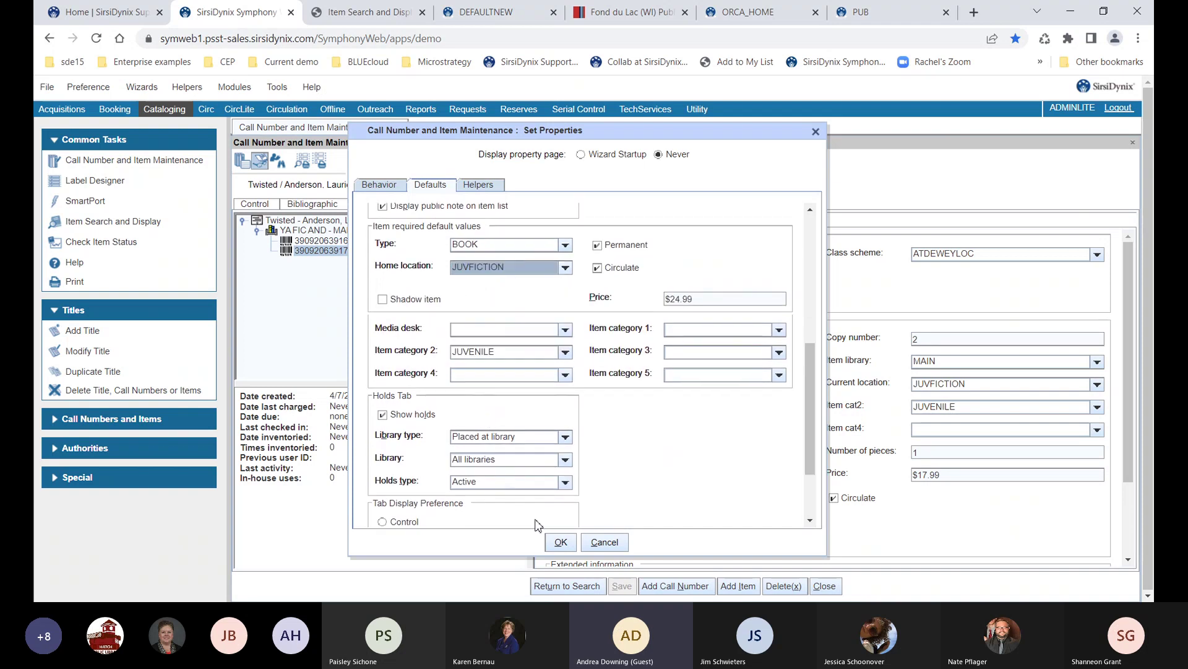
left_click(560, 543)
left_click(825, 585)
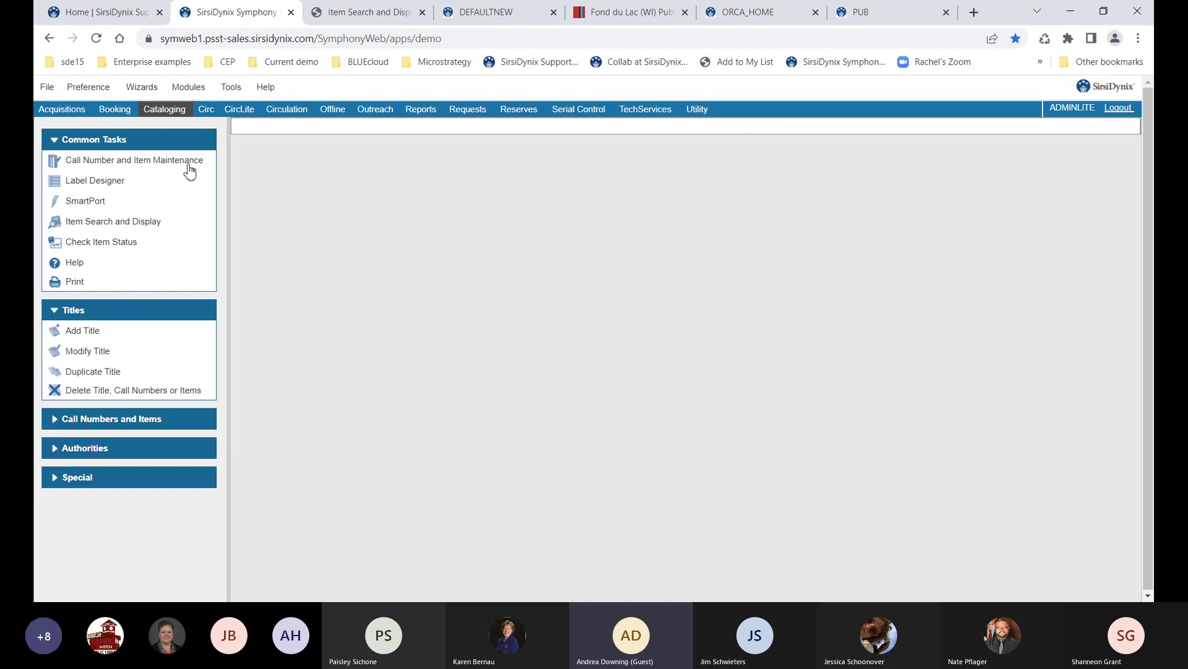
left_click(191, 163)
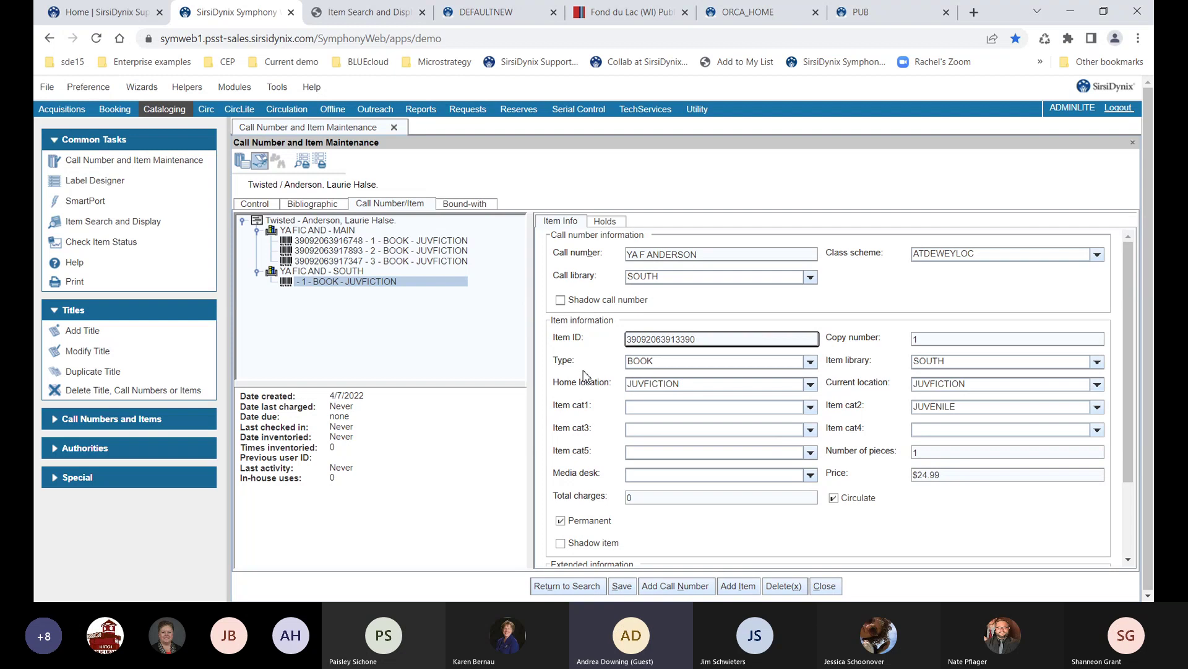
Reprice the South copy from $24.99 to $17.99 and save it
left_click(954, 474)
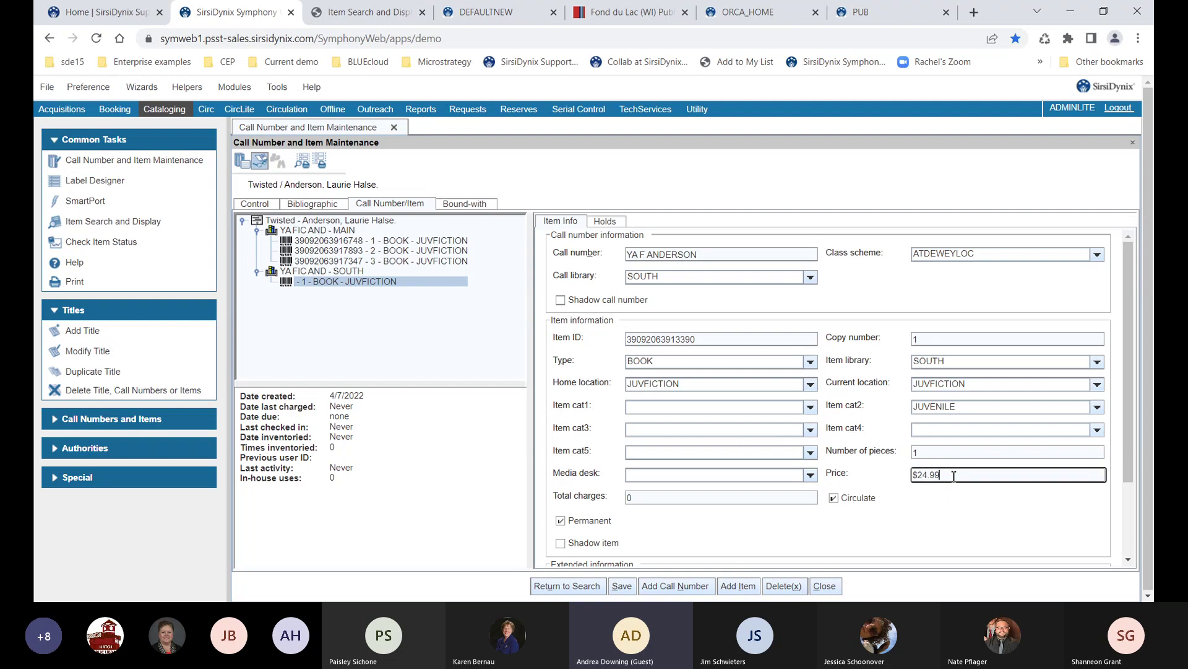
key("BackSpace")
key("BackSpace")
key("BackSpace")
key("BackSpace")
key("BackSpace")
type("17.99")
key("Return")
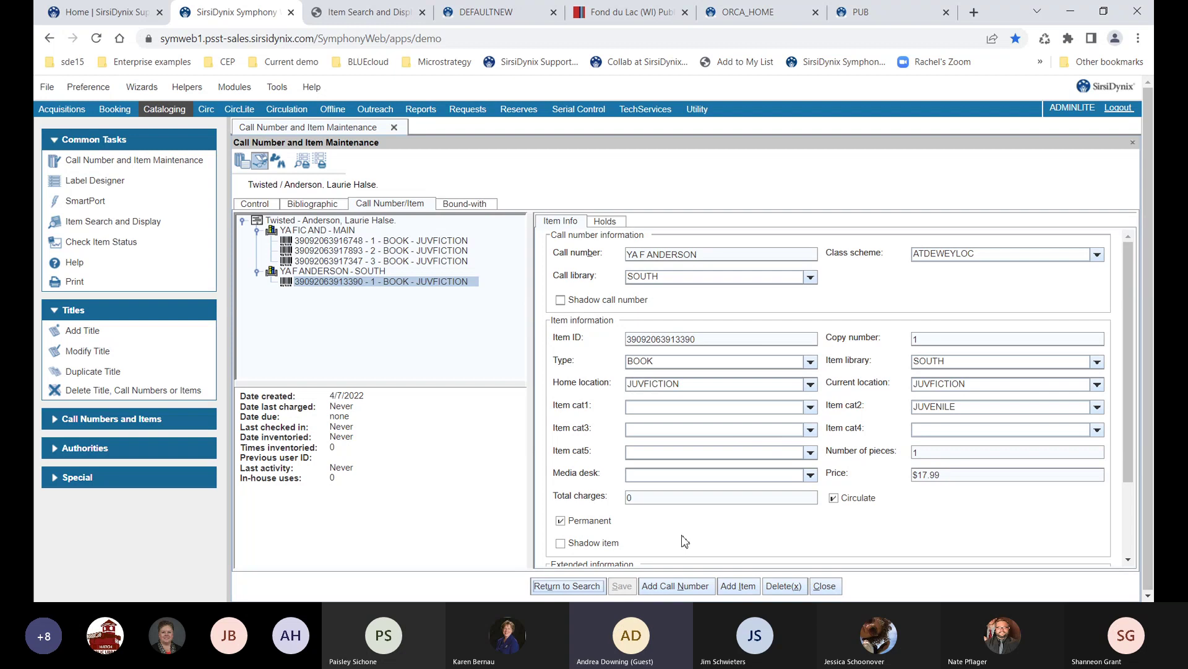
left_click(718, 254)
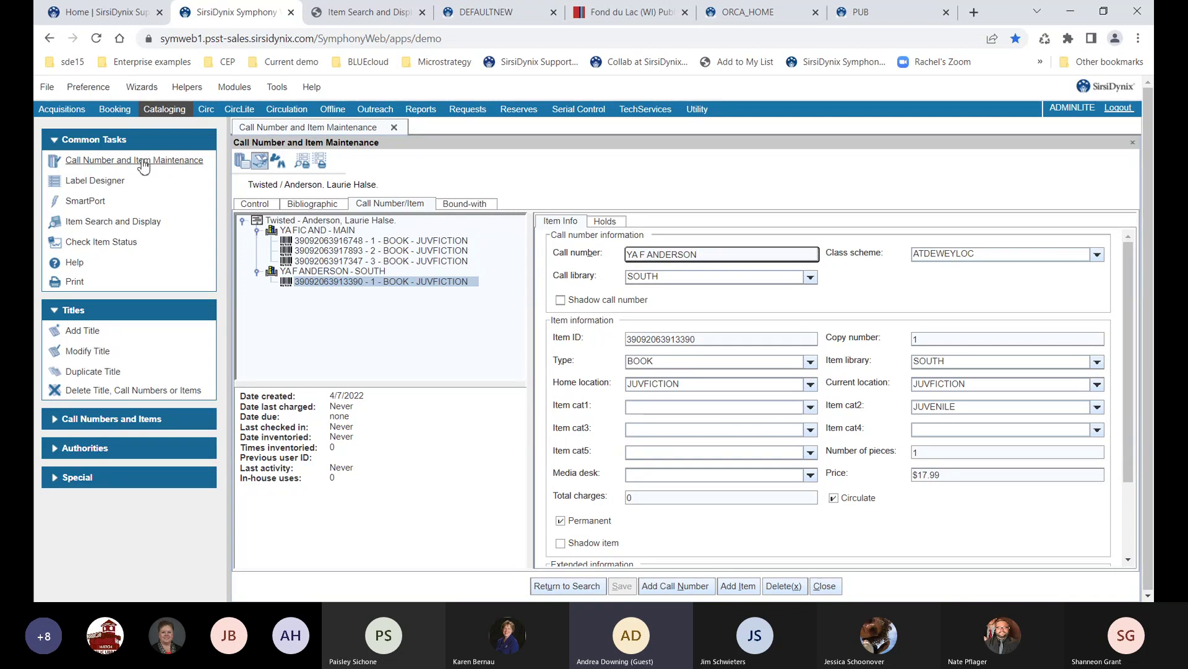
left_click(115, 185)
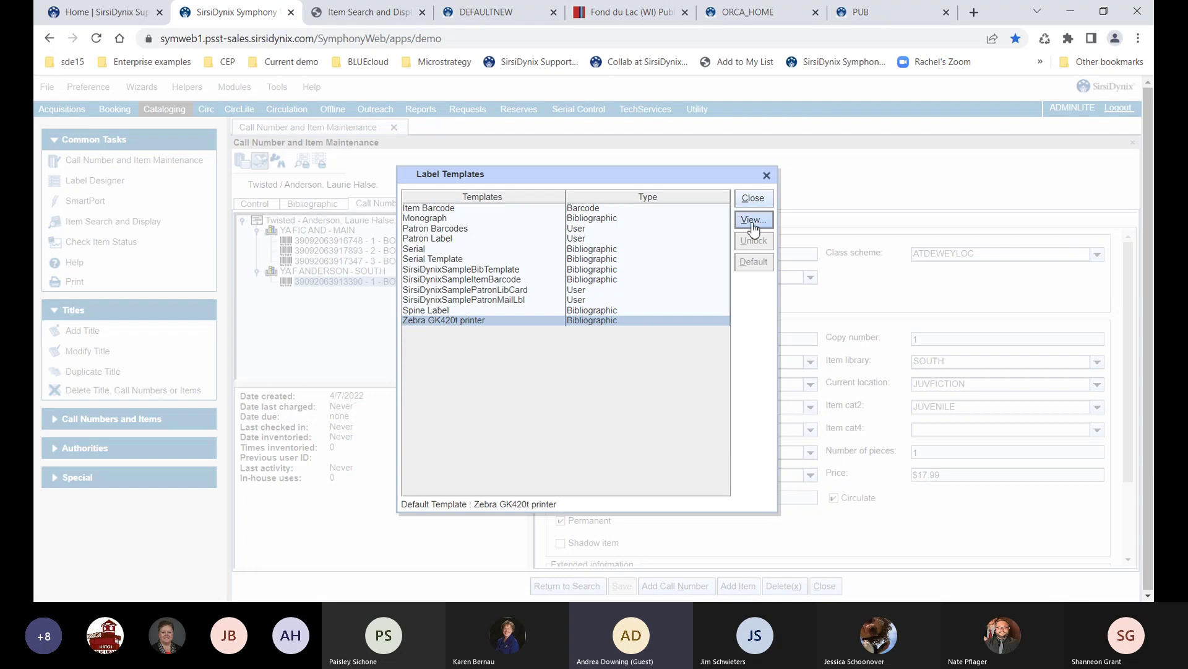
key("Return")
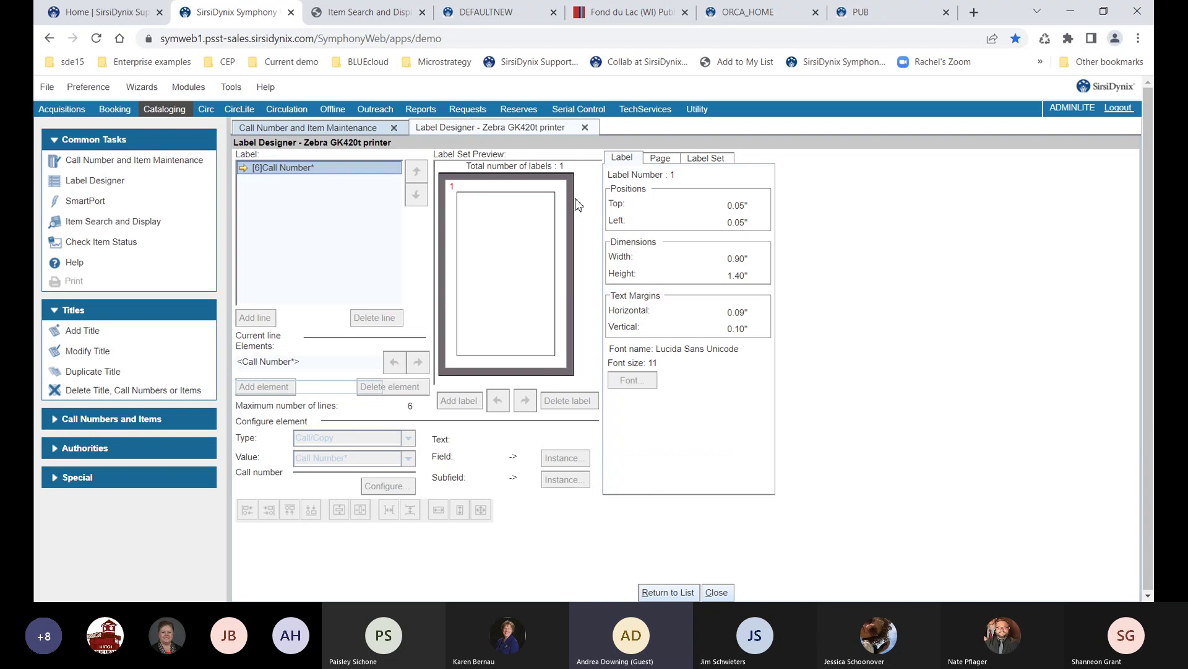
left_click(660, 160)
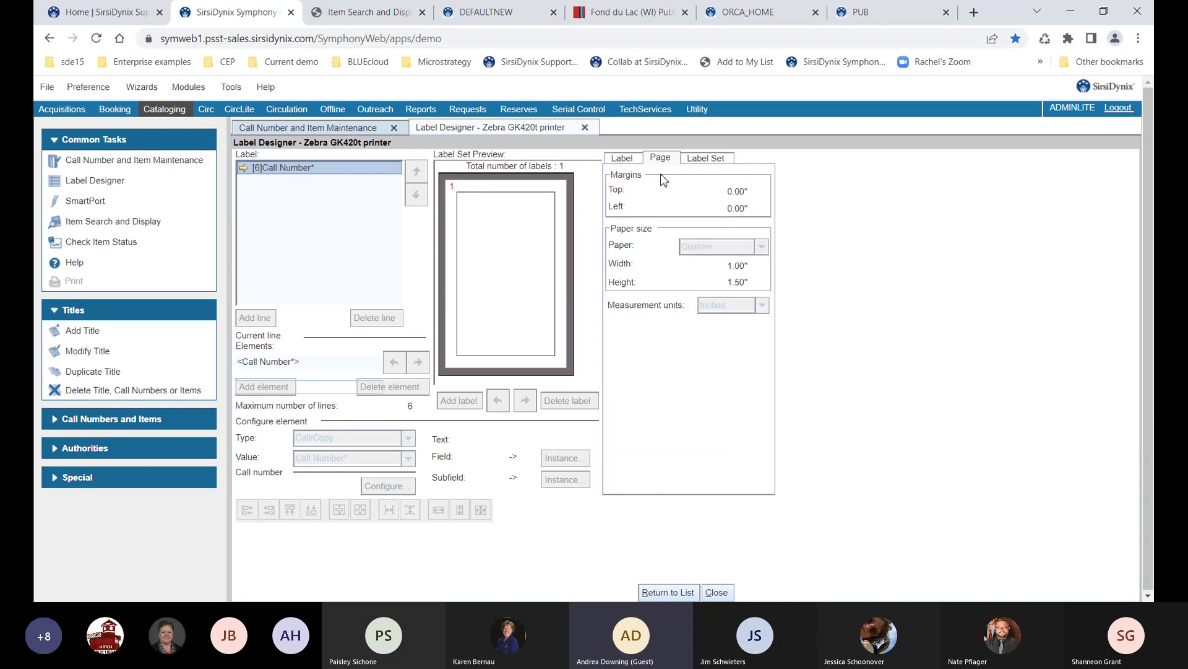
left_click(696, 160)
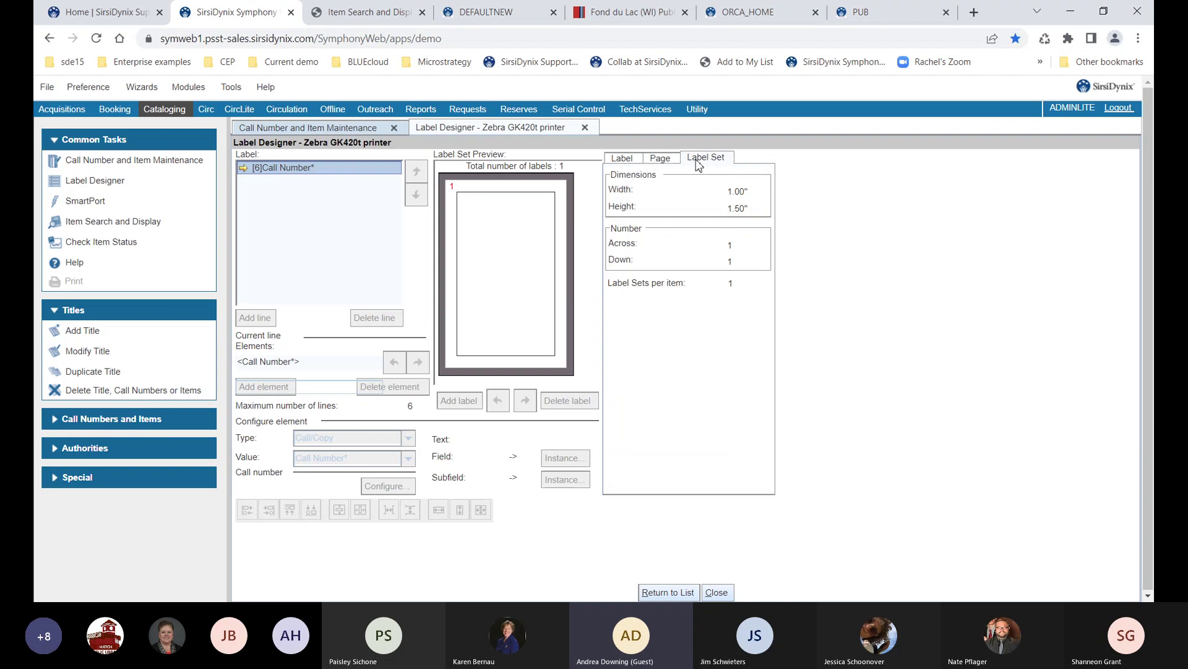
left_click(630, 162)
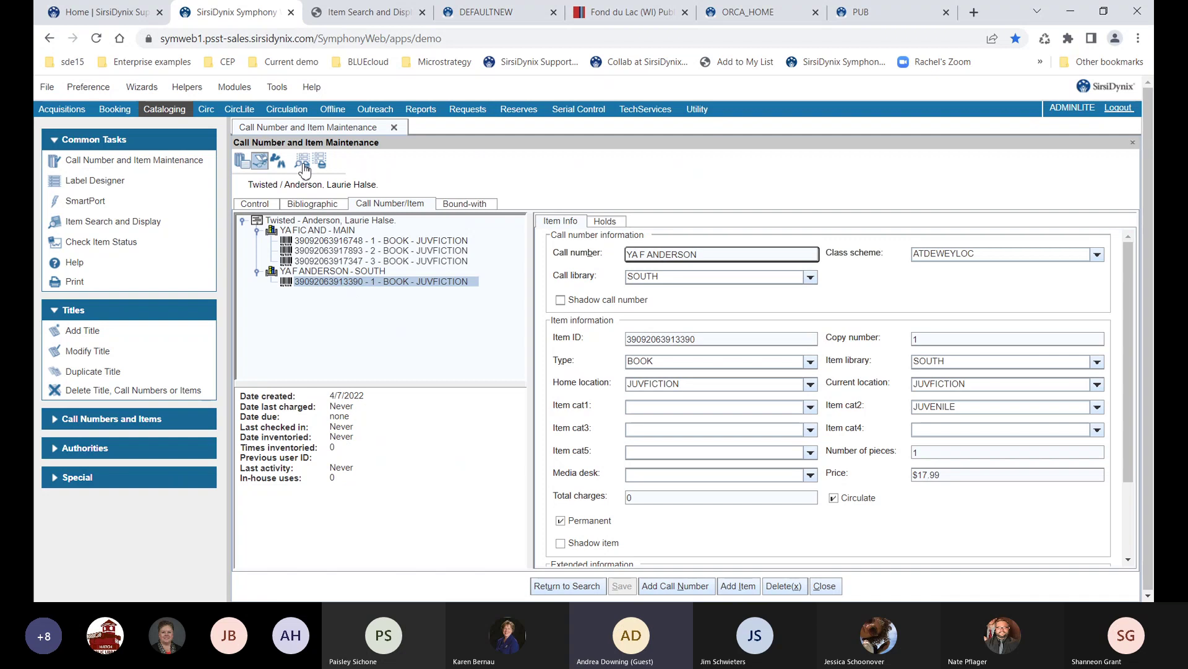
left_click(305, 166)
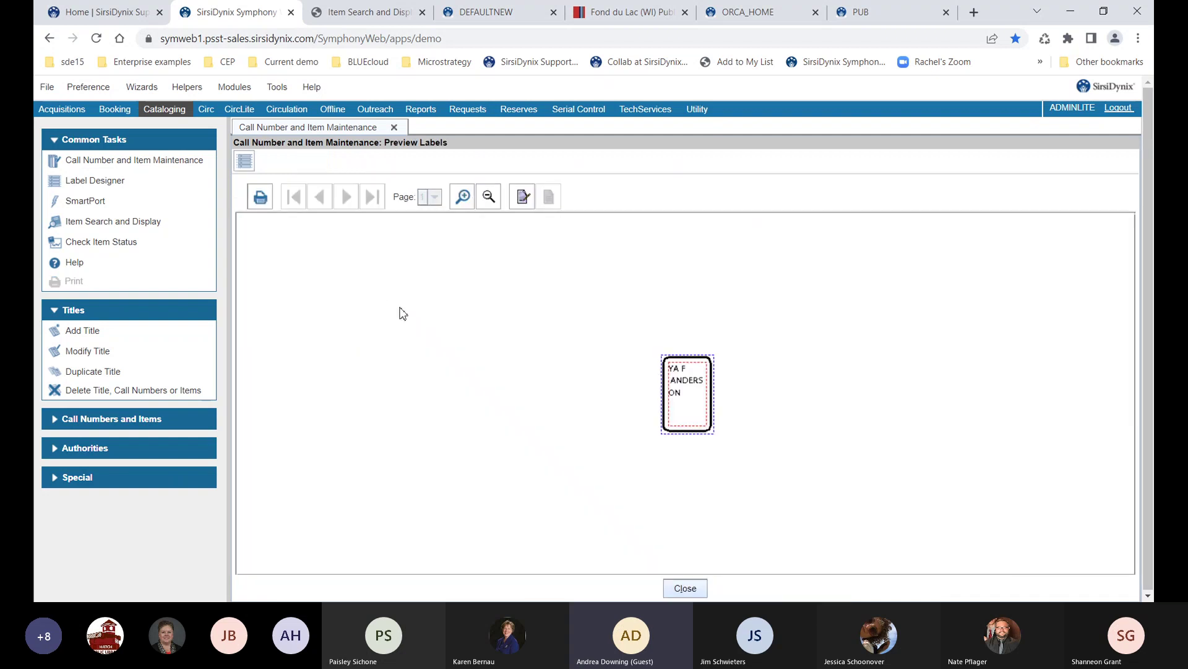
left_click(521, 197)
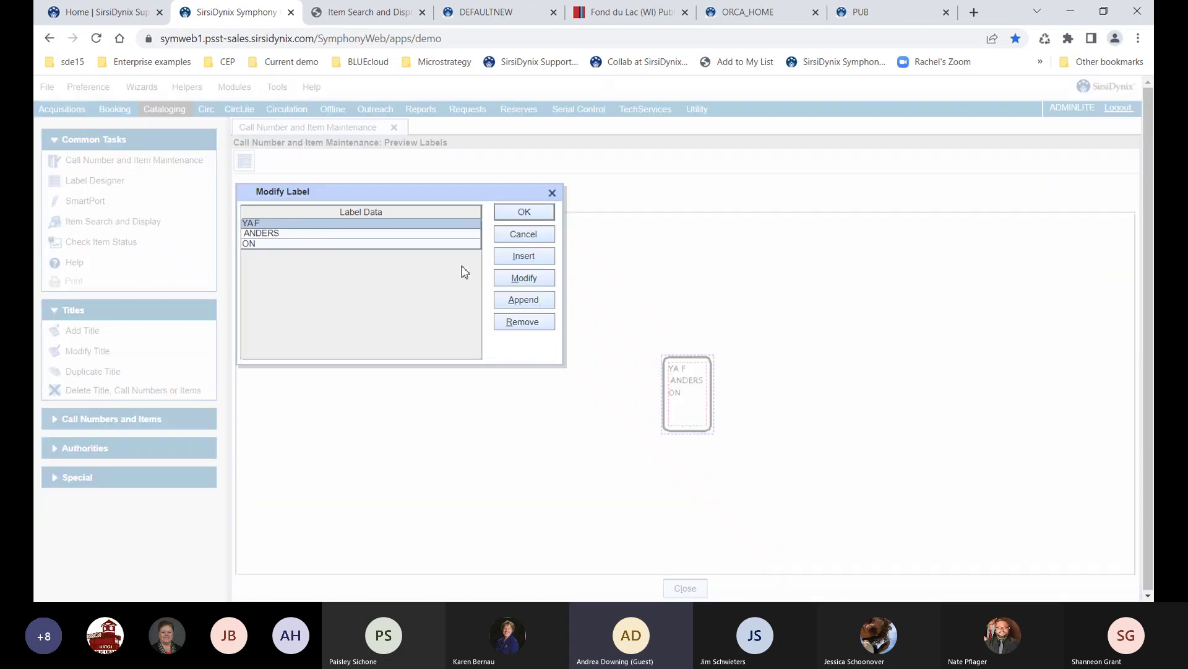
left_click(271, 245)
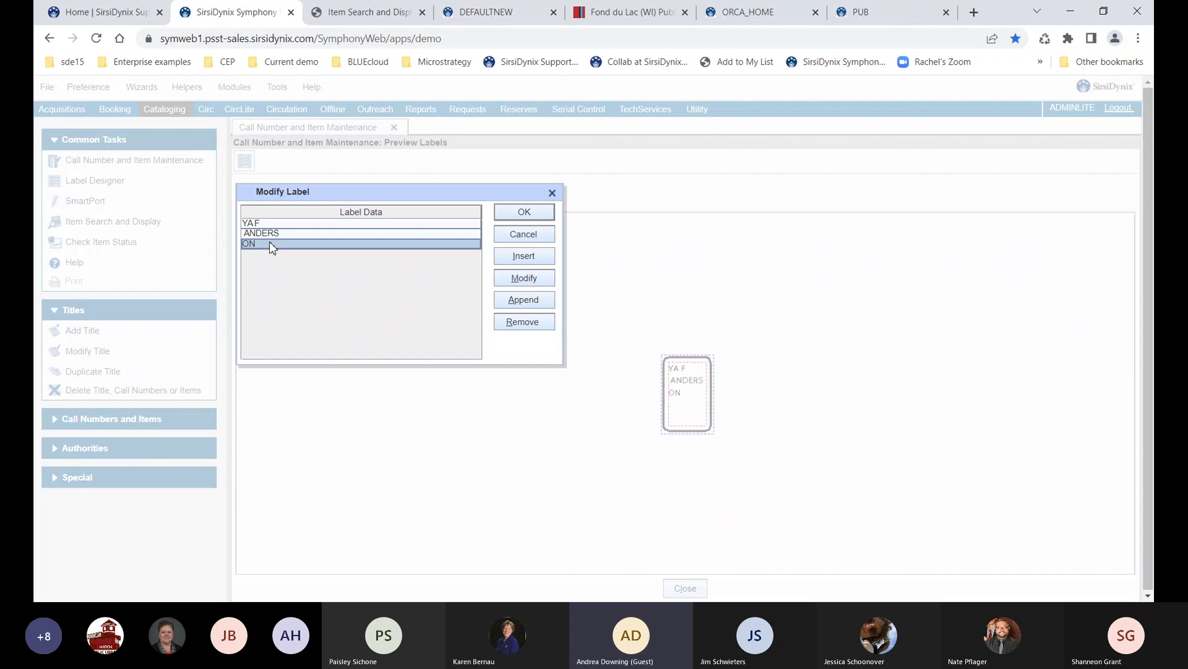
left_click(506, 324)
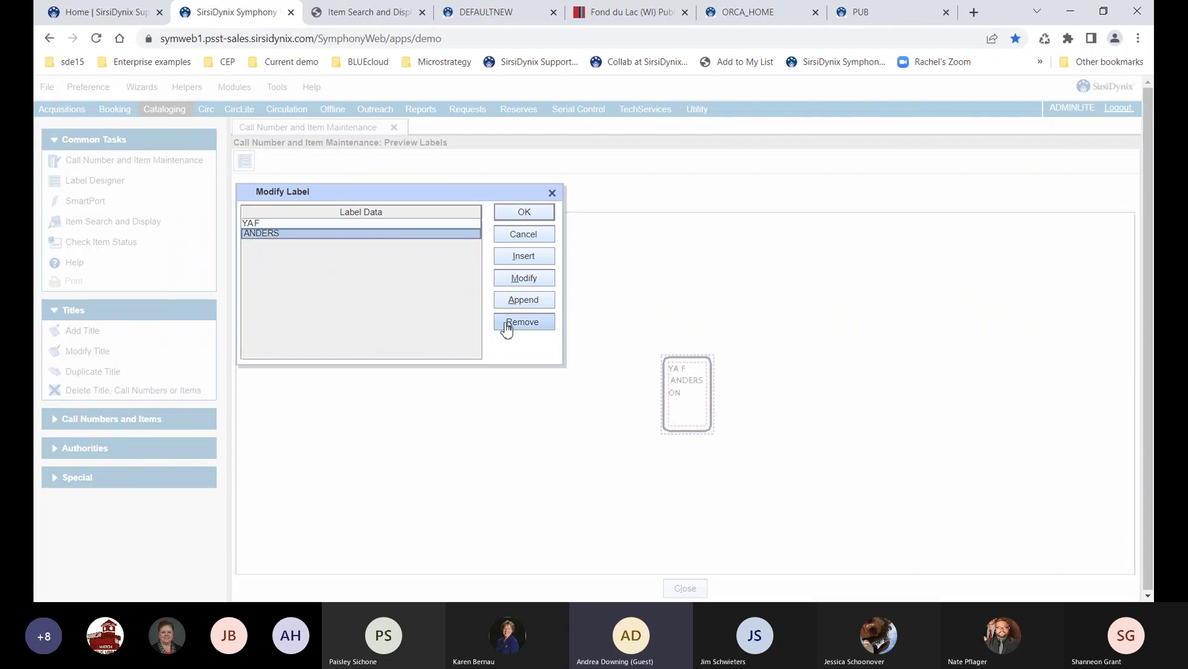
left_click(520, 212)
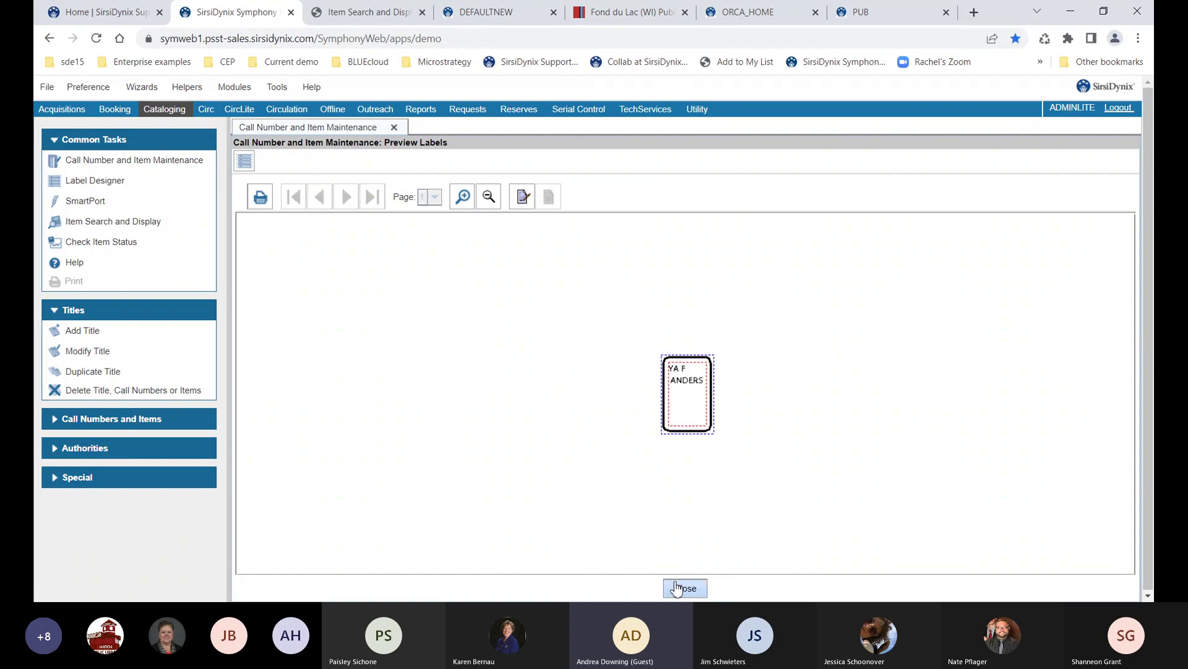
left_click(680, 588)
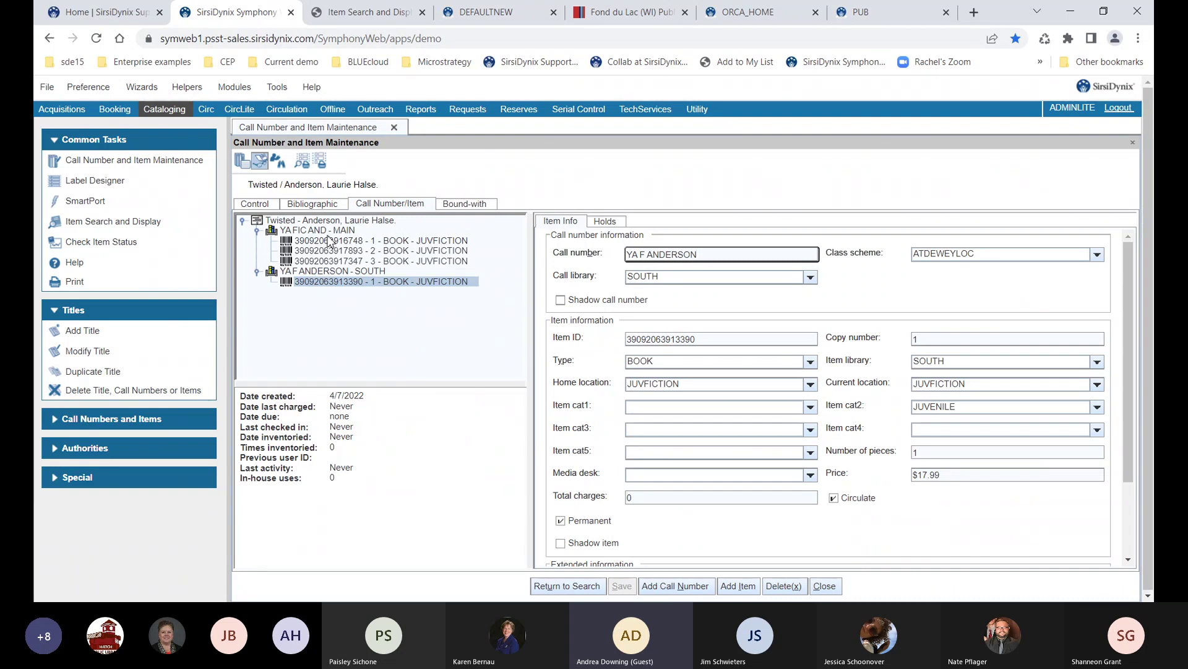
Preview spine labels for the YA FIC AND - MAIN call number, then for all four copies
left_click(327, 232)
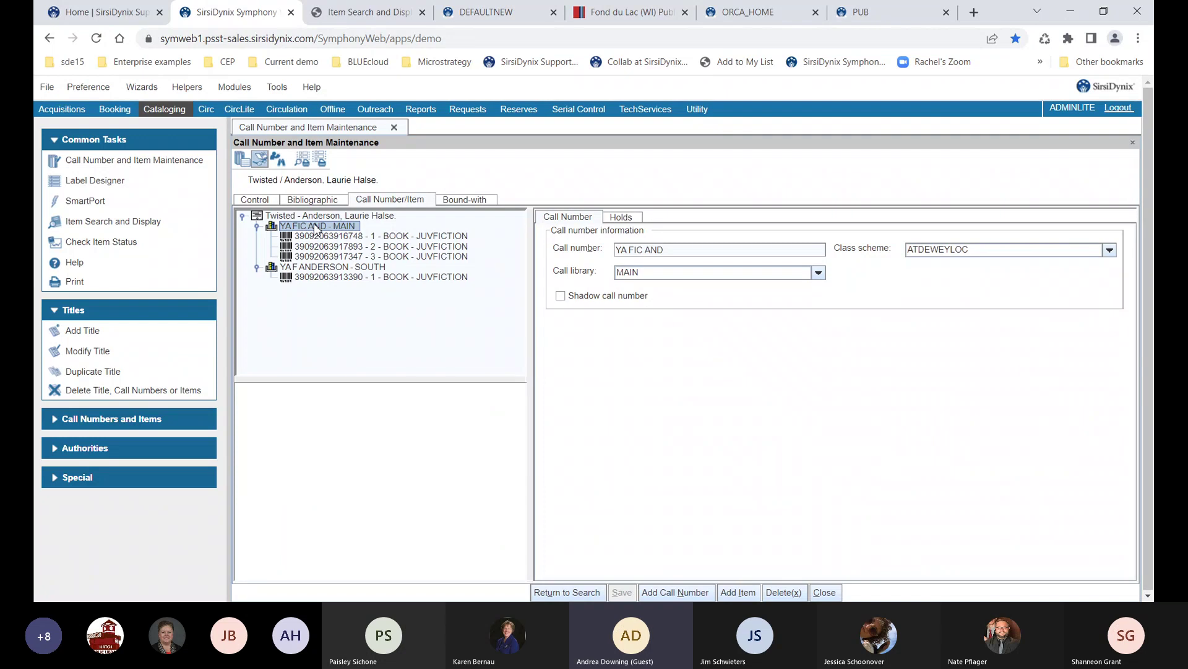
left_click(303, 162)
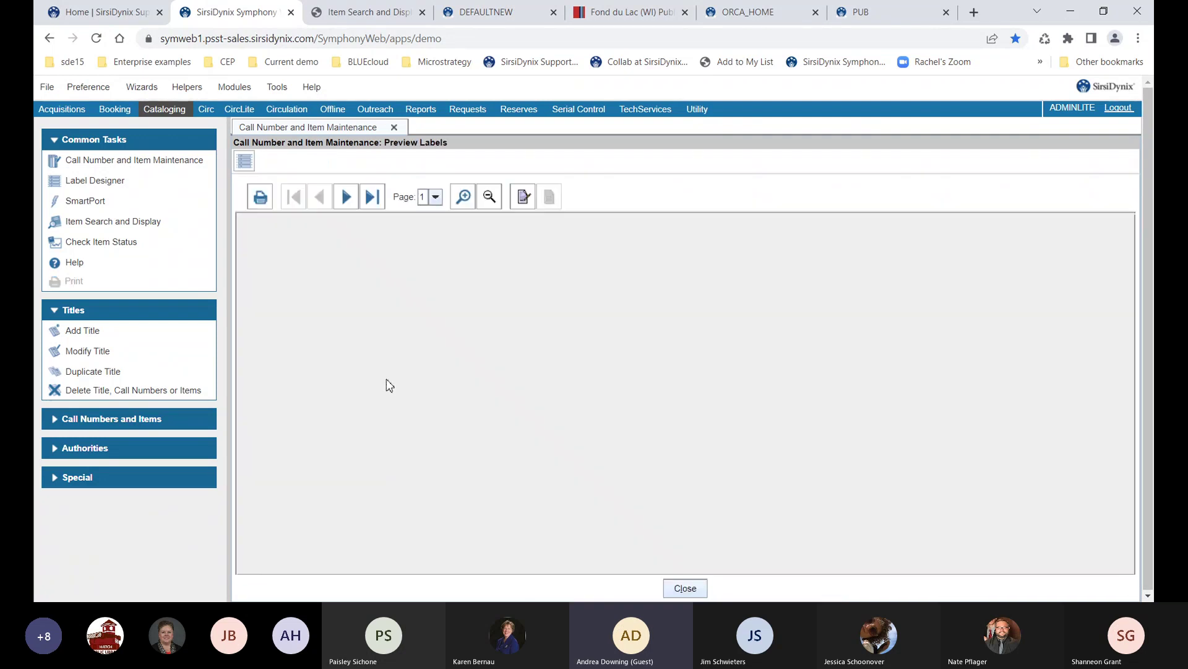
left_click(436, 199)
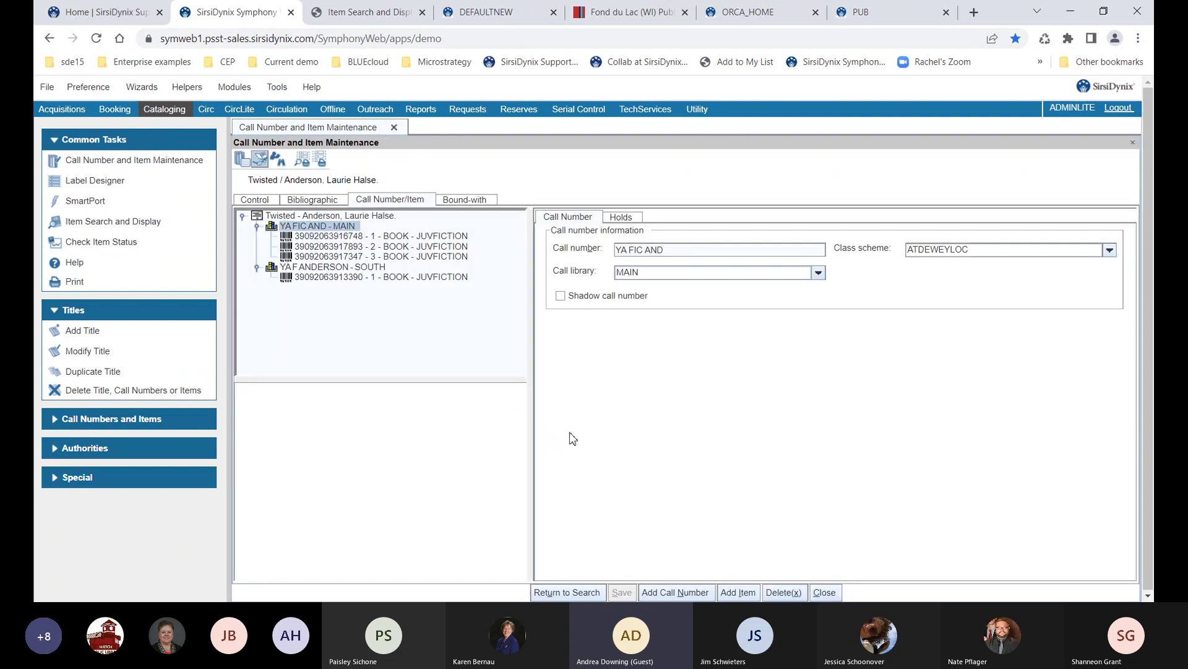
left_click(335, 216)
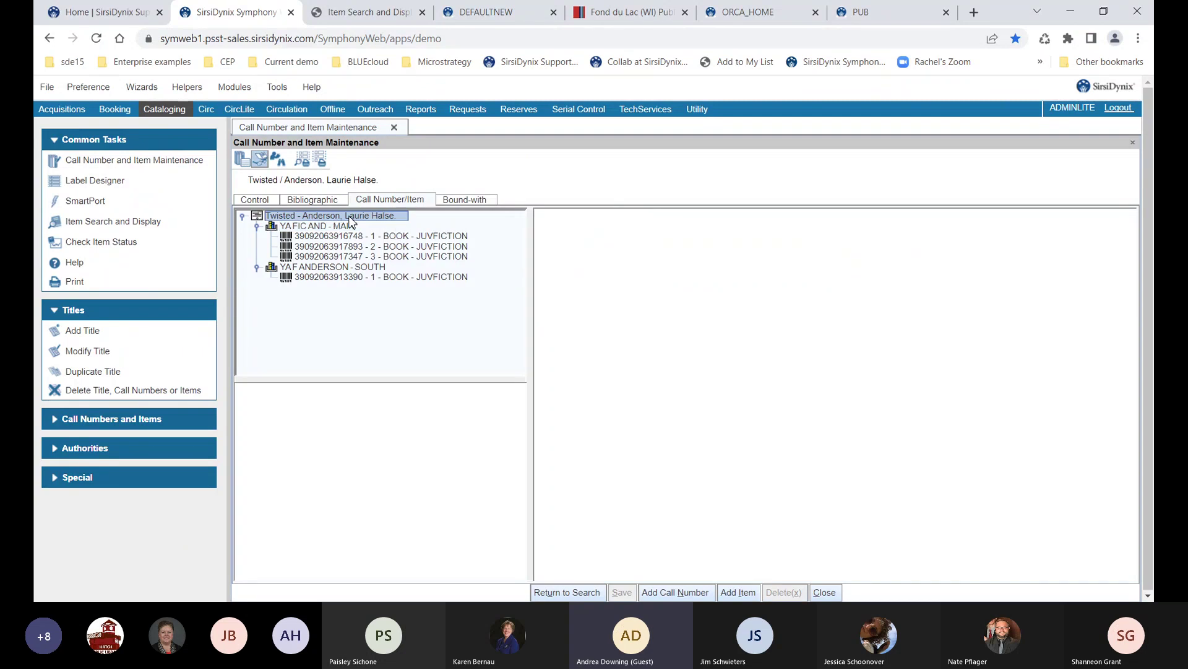
left_click(303, 162)
left_click(436, 197)
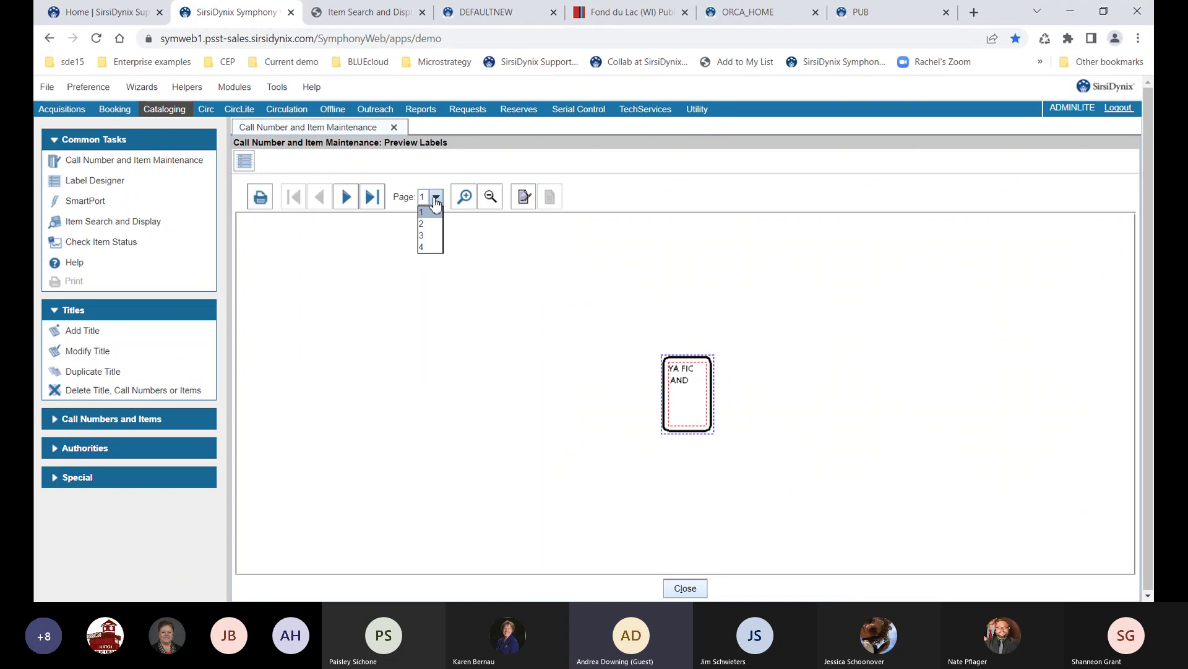
left_click(684, 588)
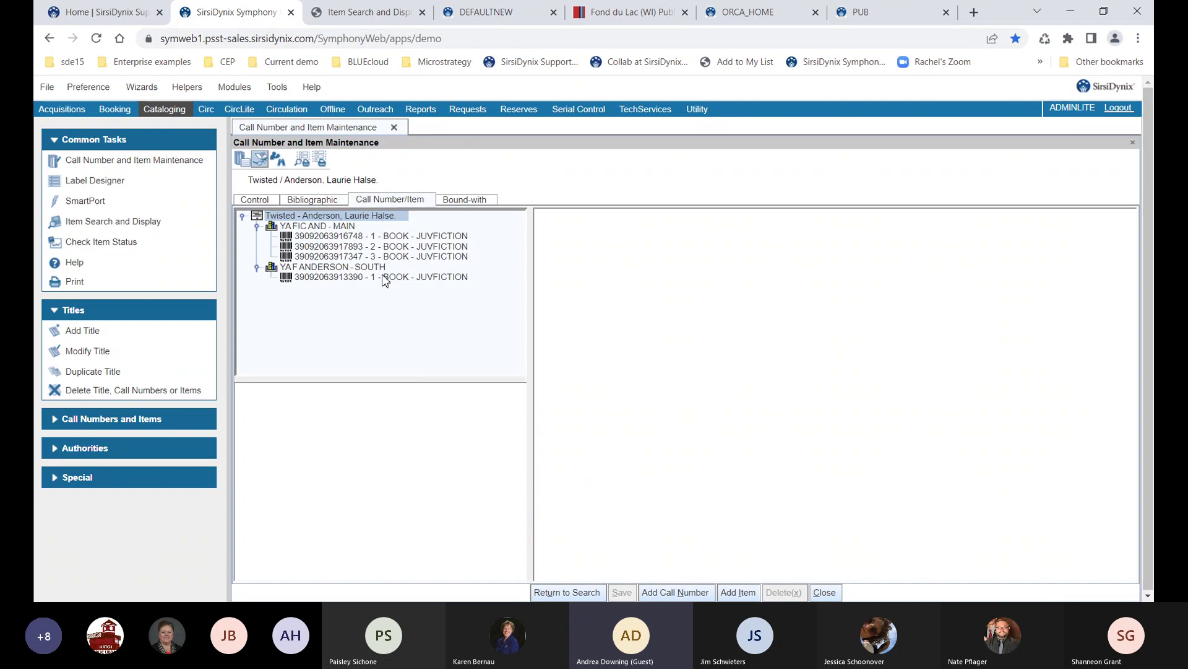
left_click(384, 280)
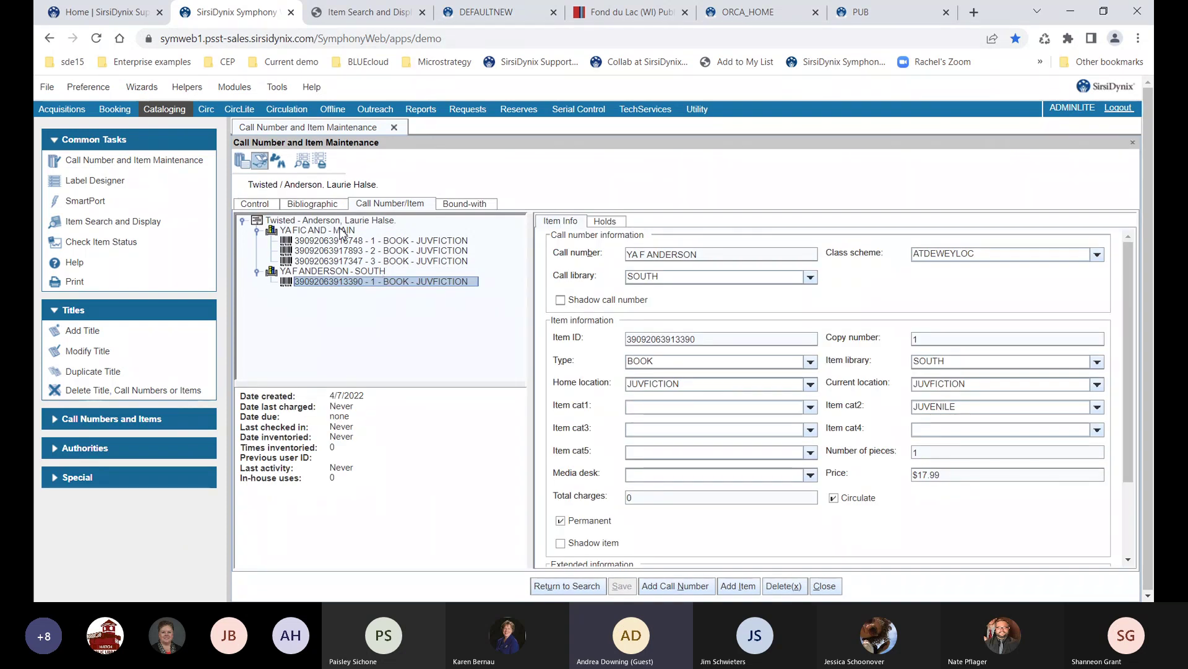
left_click(340, 230)
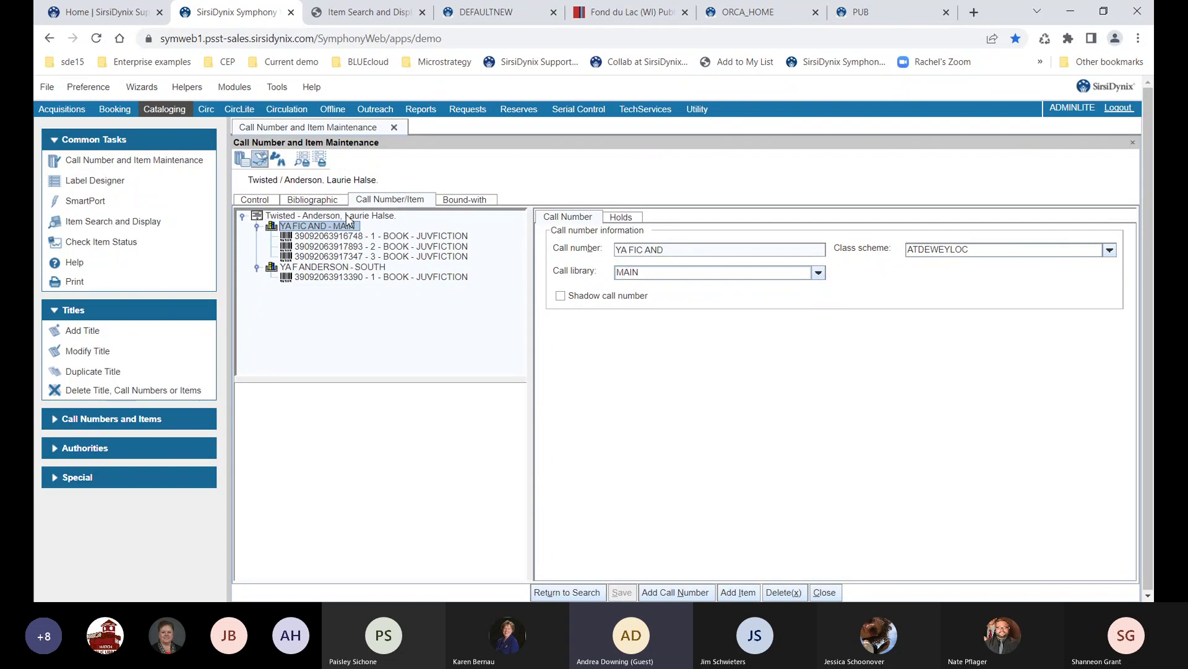
left_click(347, 216)
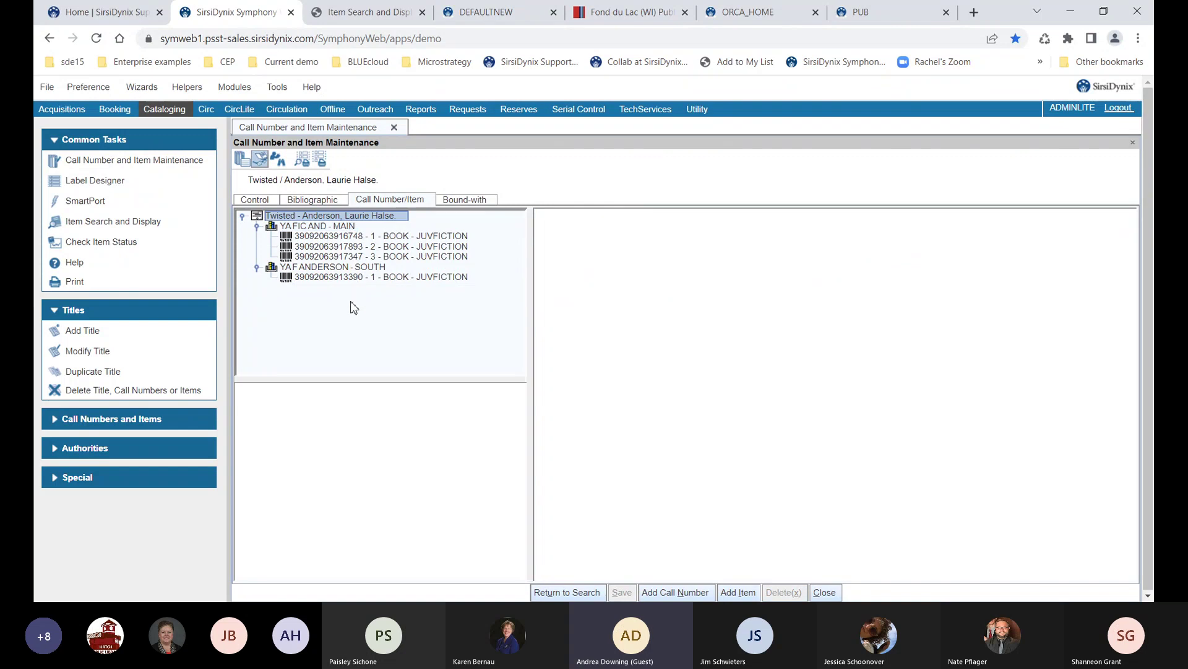
left_click(355, 237)
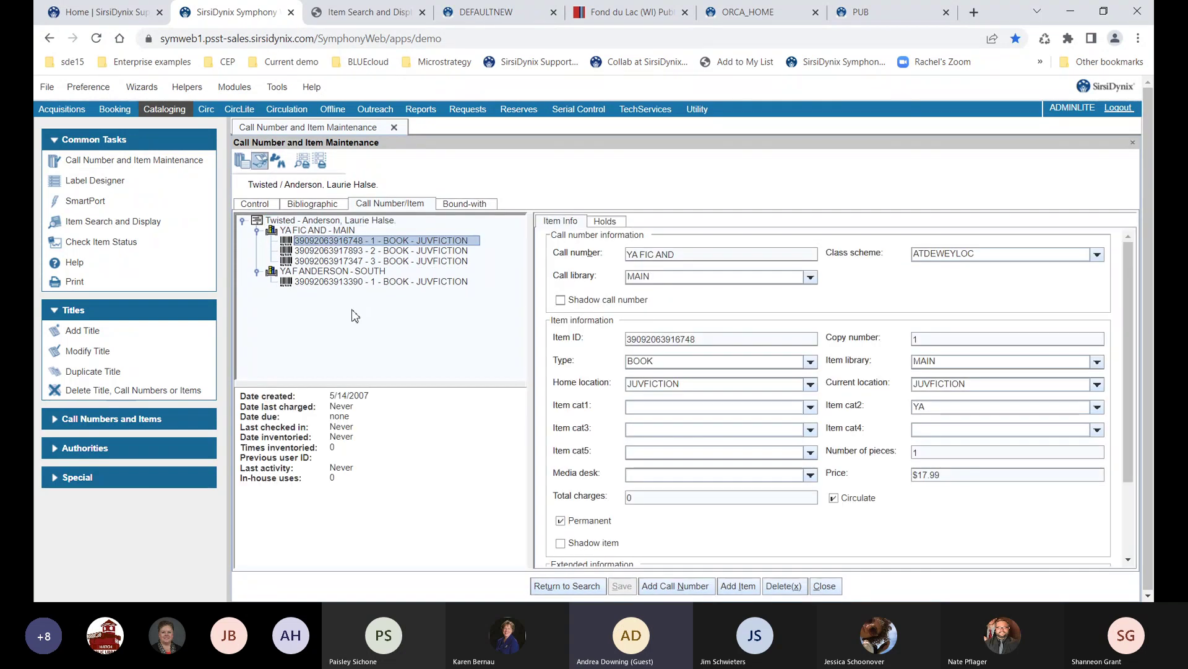
Make Spine Label the default template and preview the label starting at row 3, column 4
left_click(303, 162)
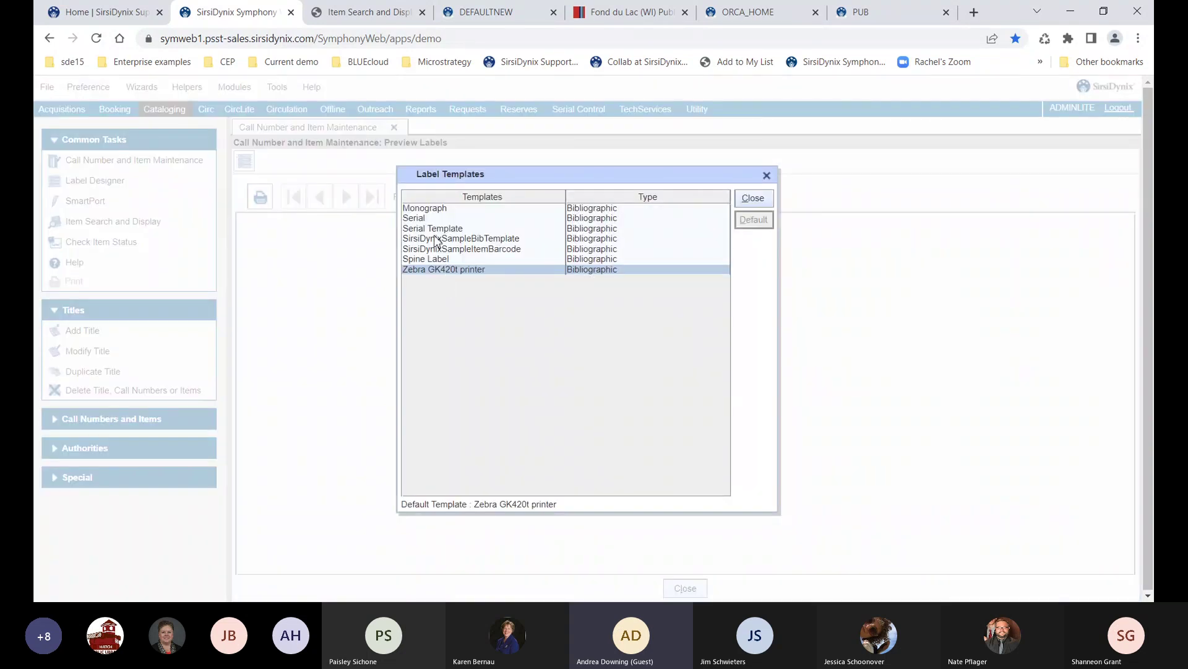
left_click(564, 260)
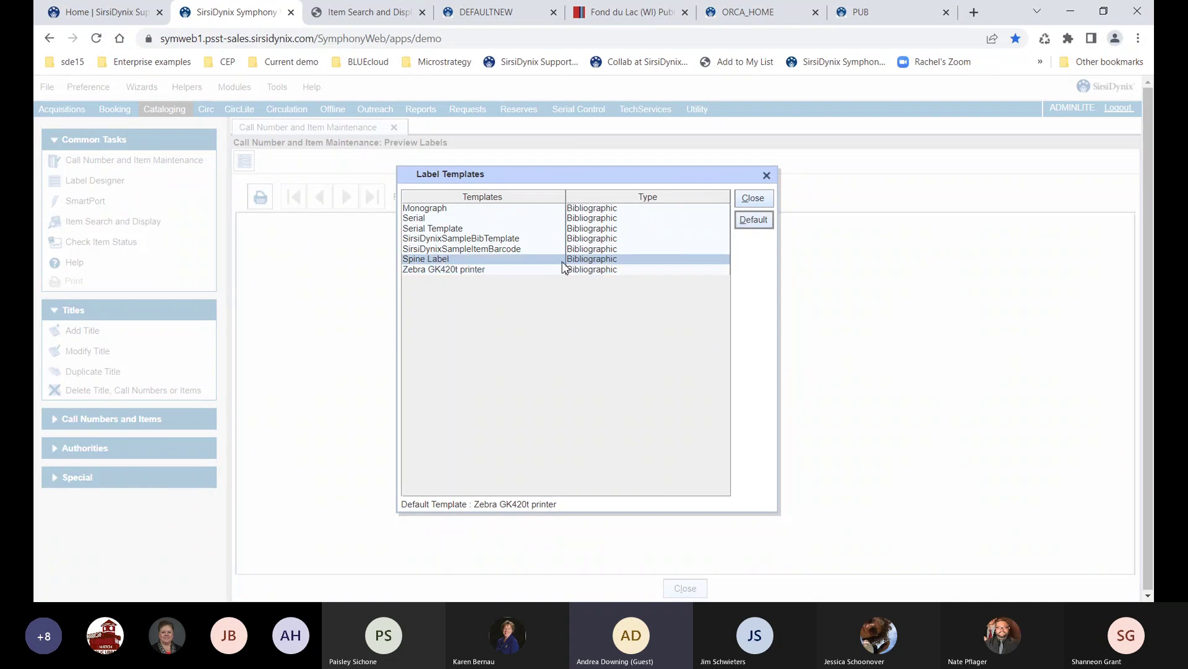
left_click(749, 221)
key("Return")
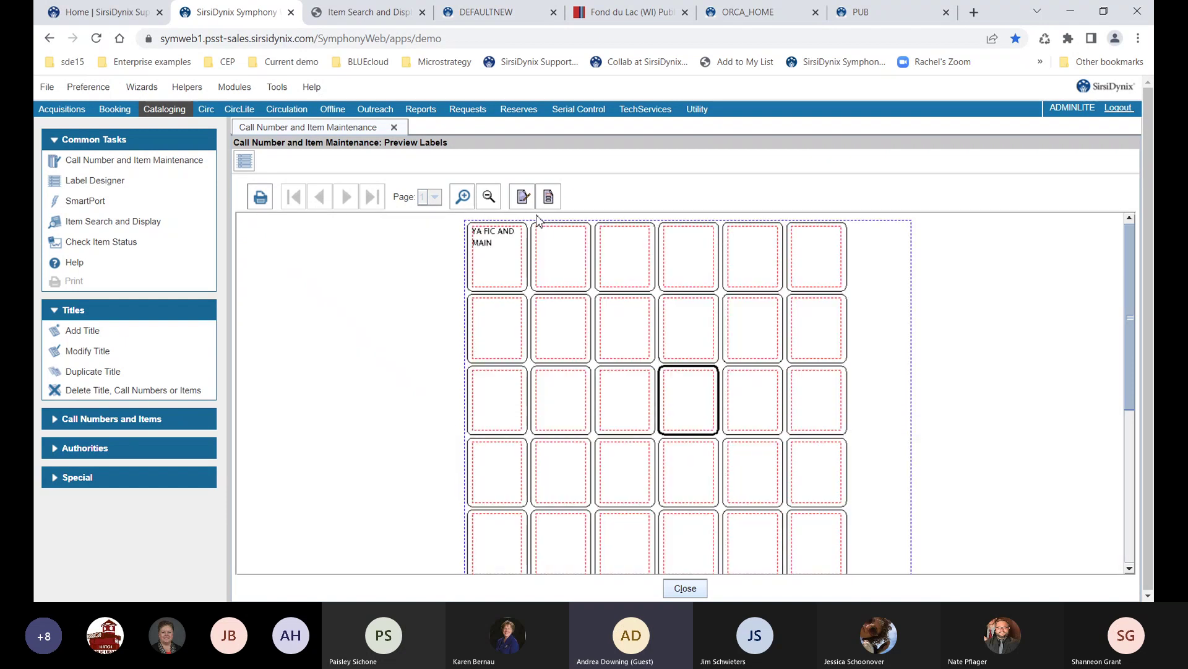
left_click(551, 201)
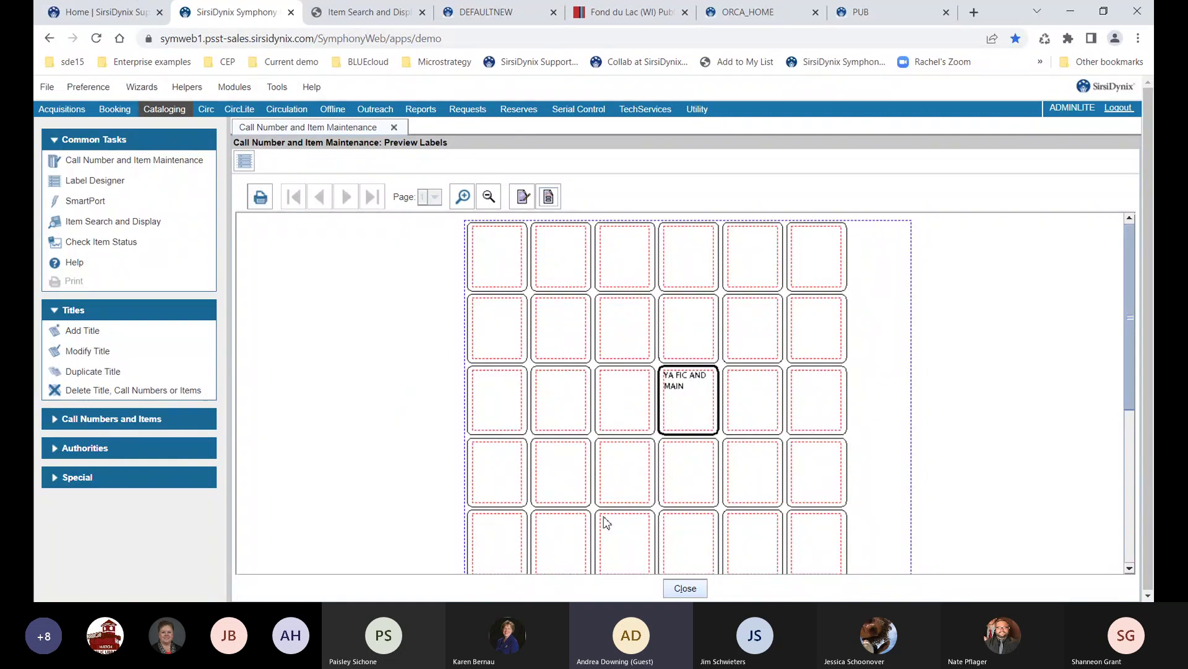
left_click(686, 589)
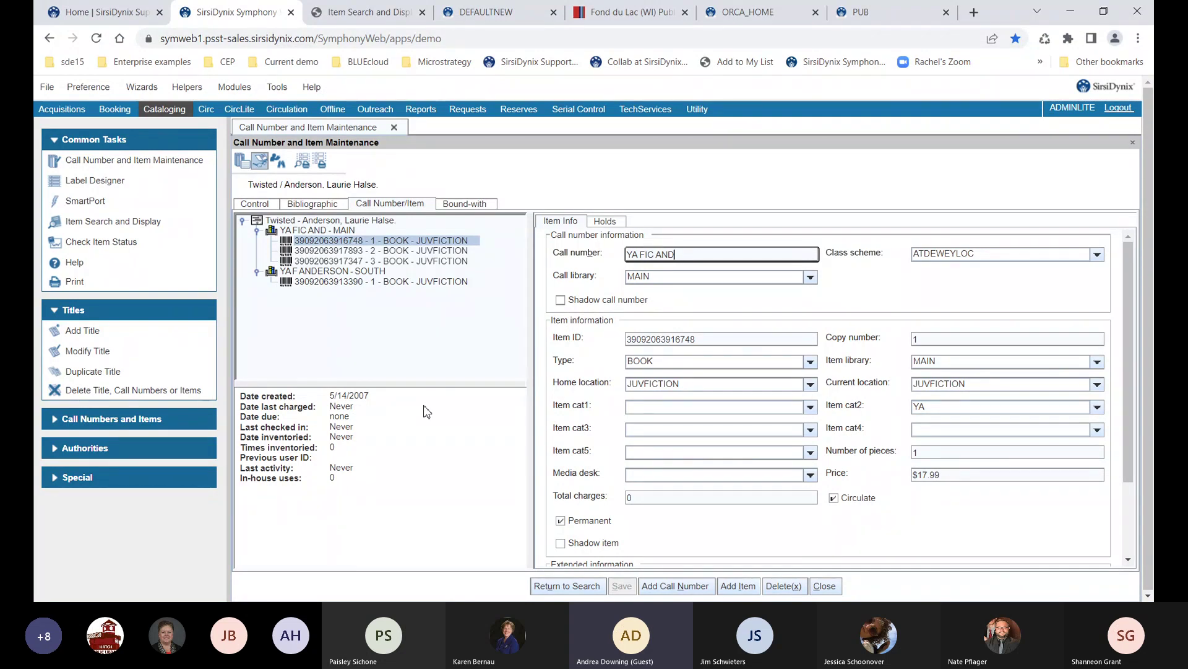
Close the Twisted item record and return to the Call Number and Item Maintenance search
left_click(825, 586)
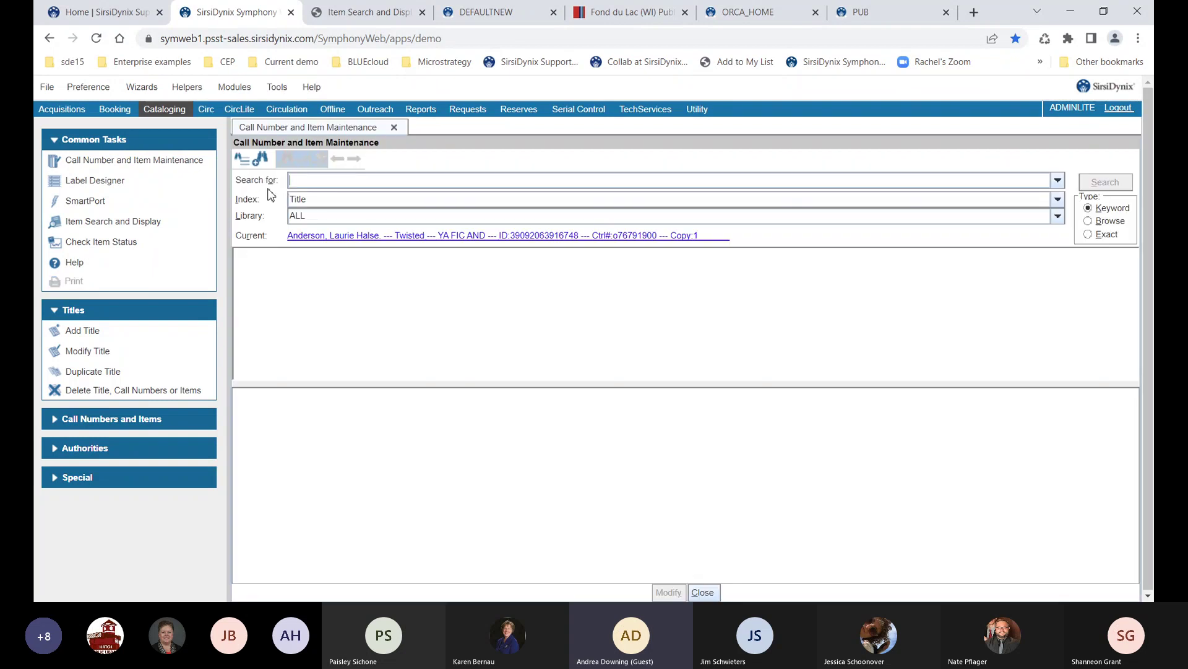
In Search Options, try item type LARGEPRINT, then set the item type back to All
left_click(242, 164)
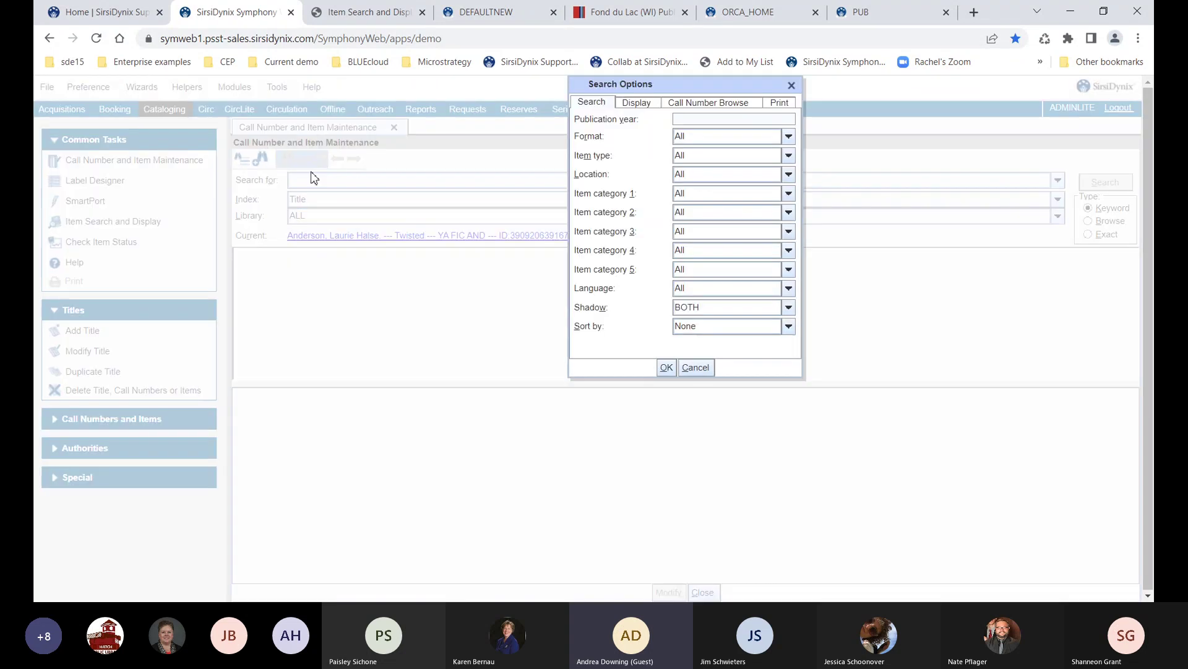
left_click(688, 160)
key("l")
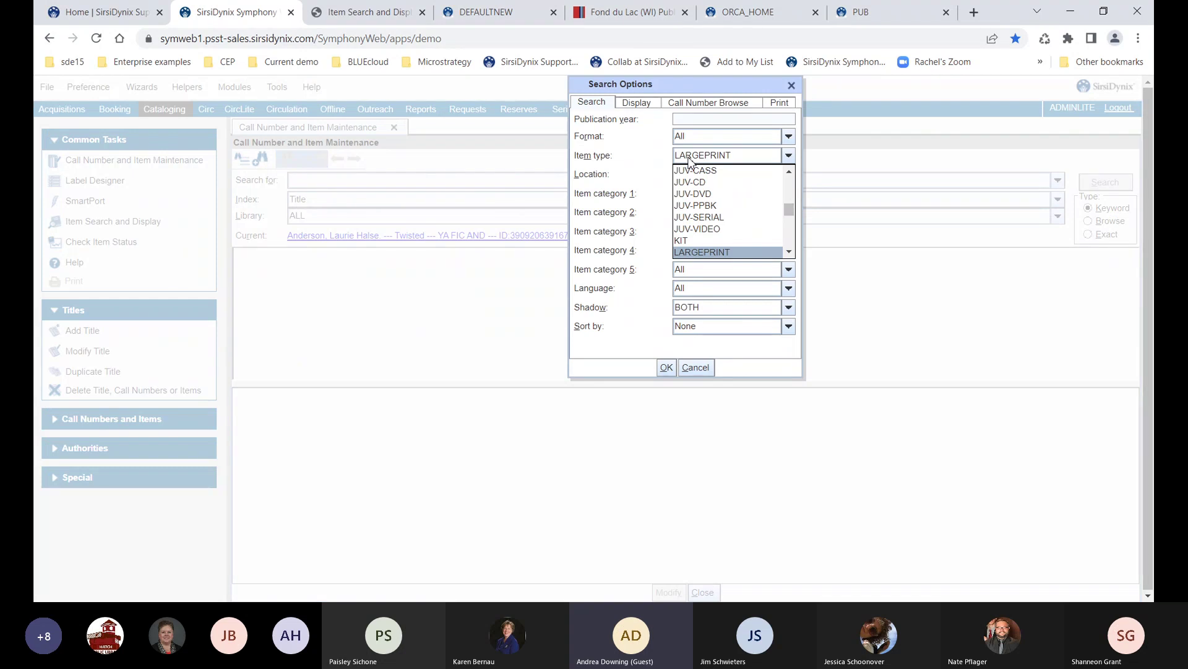
scroll(701, 214, "down", 2)
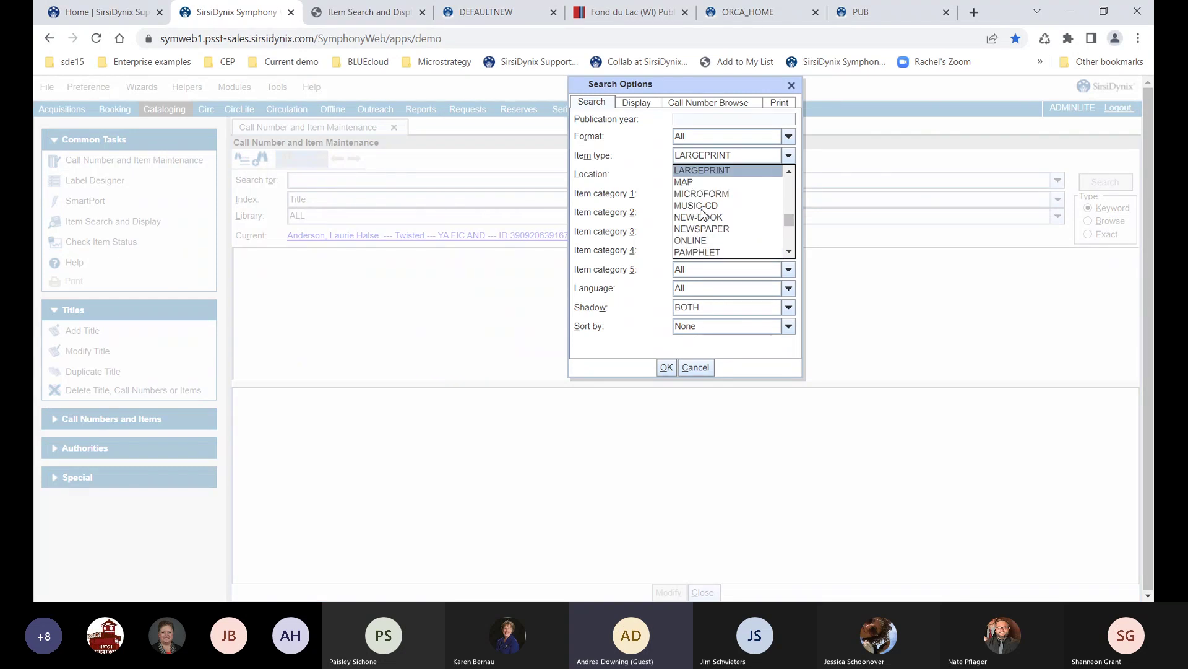
scroll(700, 204, "up", 5)
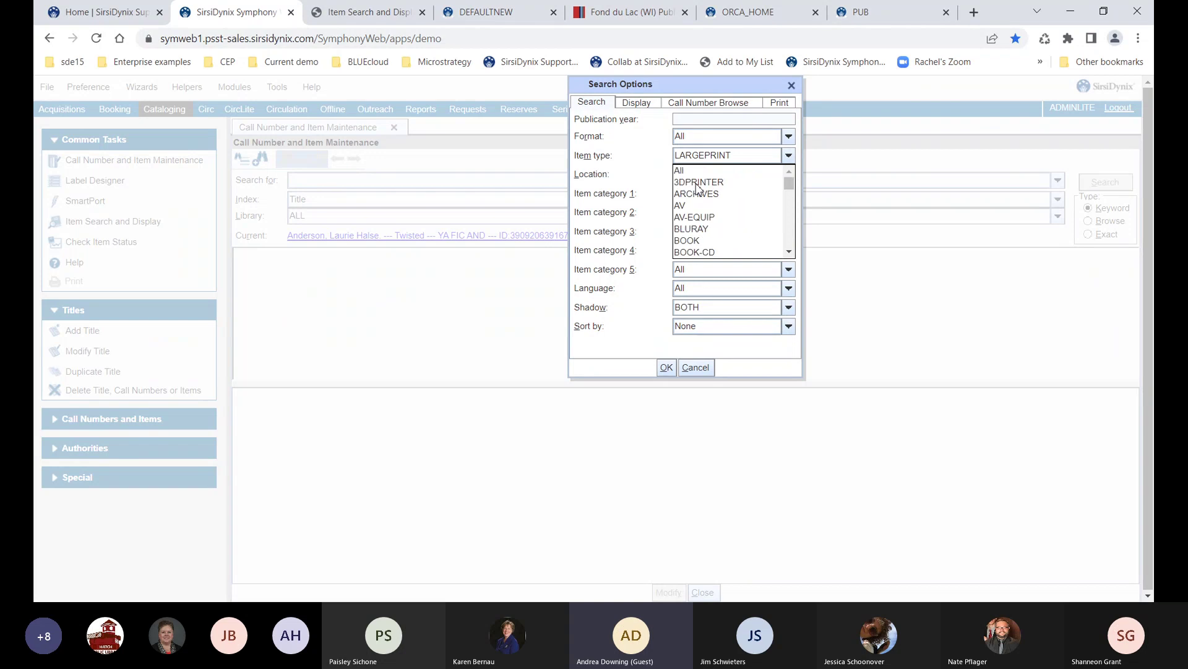
left_click(698, 171)
Try location LONGOVRDUE, reset the location to All, and review the item type list again
left_click(699, 176)
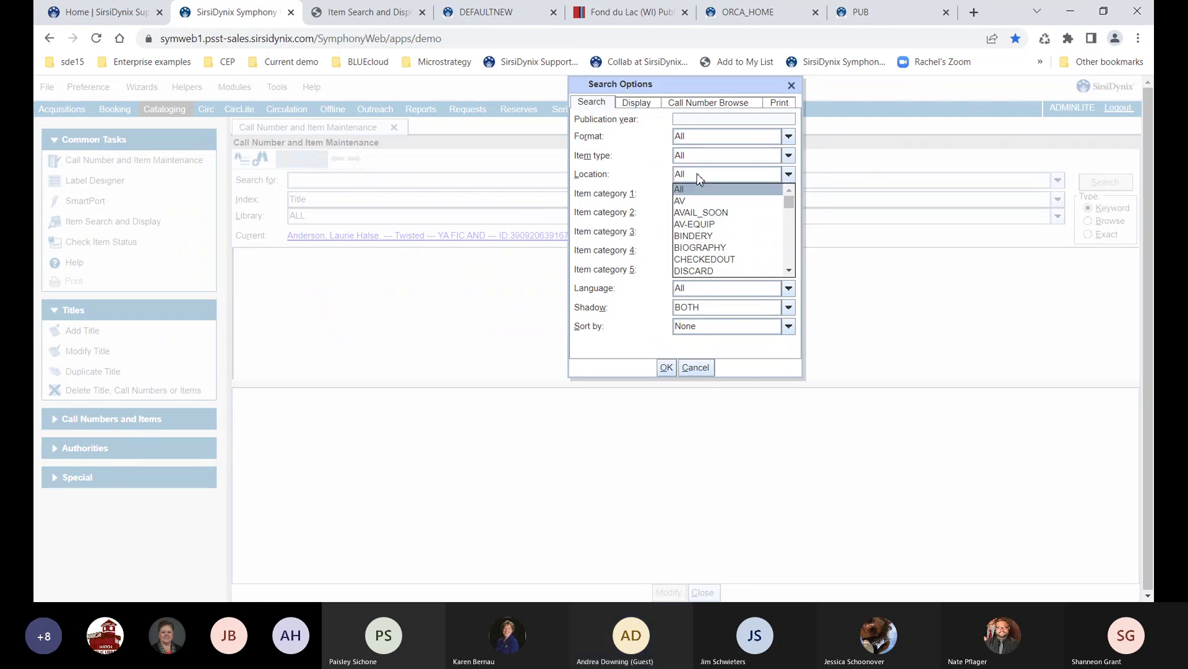
key("l")
scroll(698, 180, "down", 2)
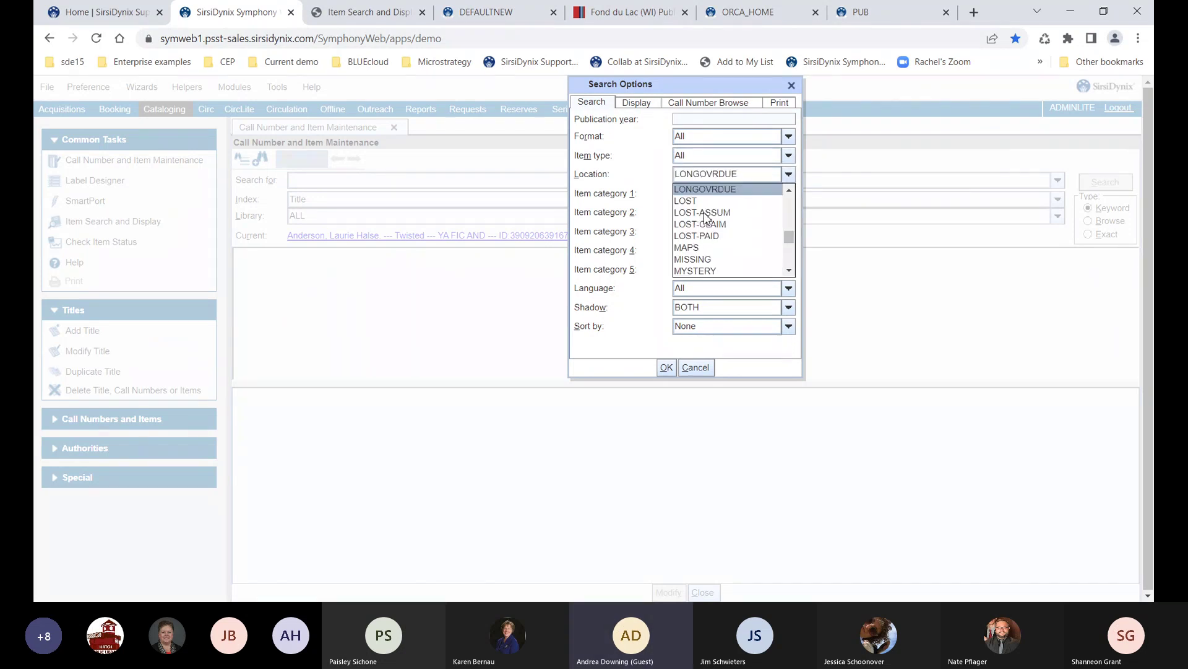
scroll(690, 177, "up", 2)
left_click(687, 178)
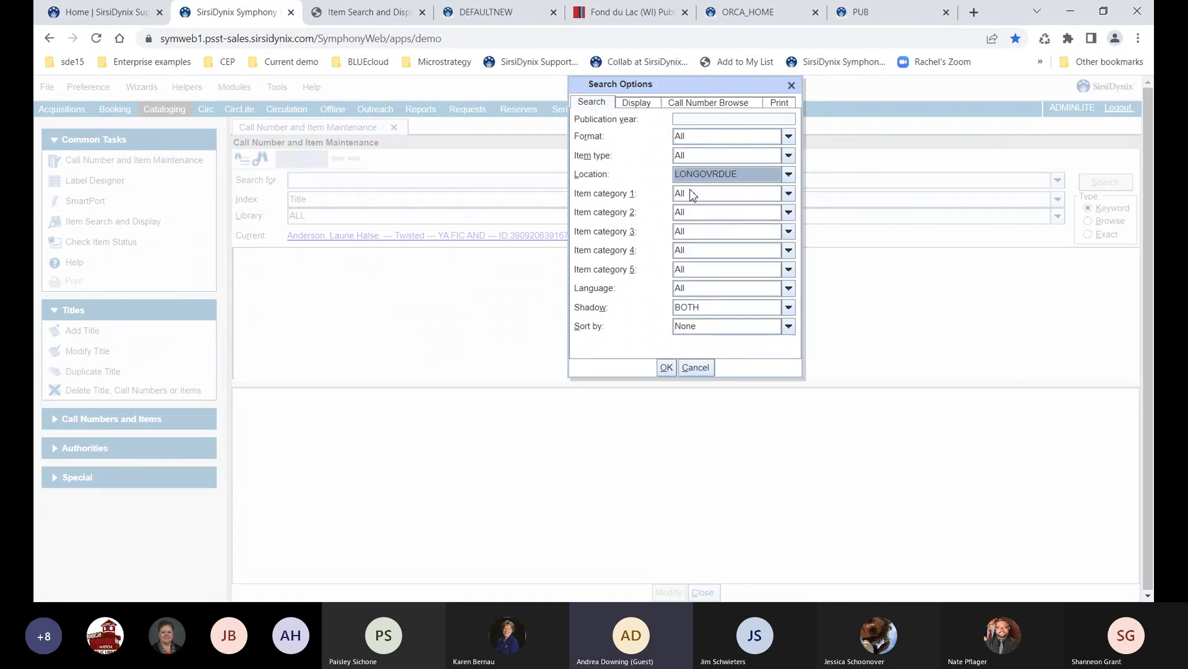
left_click(696, 178)
scroll(692, 222, "up", 5)
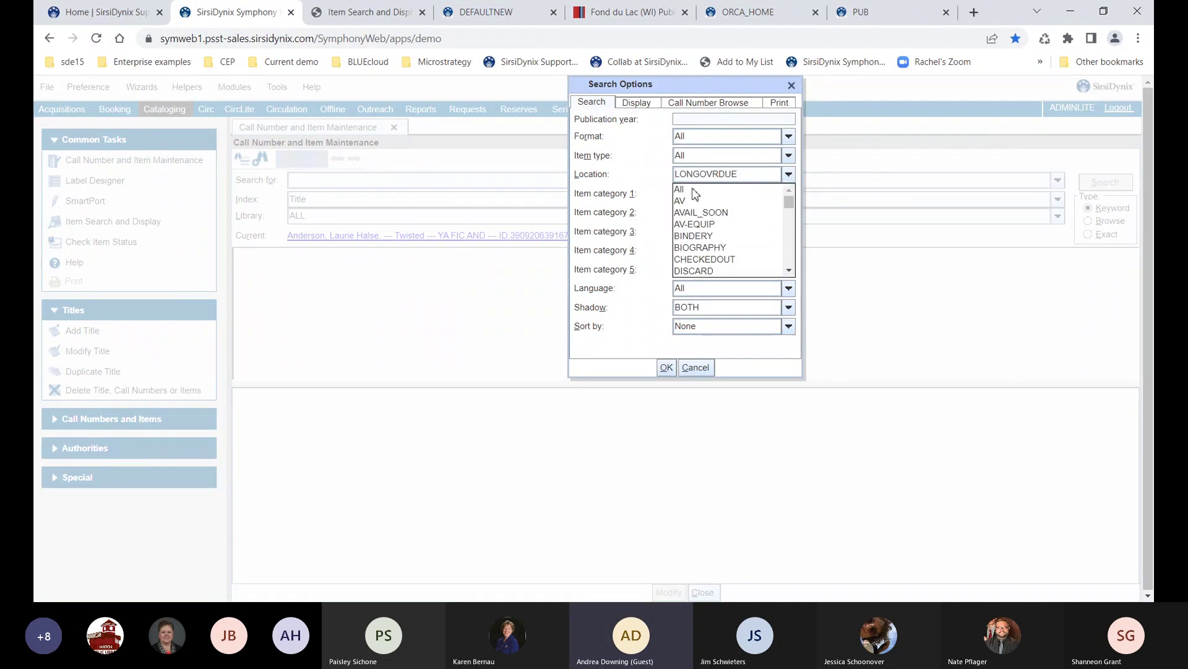
left_click(694, 190)
left_click(692, 156)
scroll(706, 220, "down", 5)
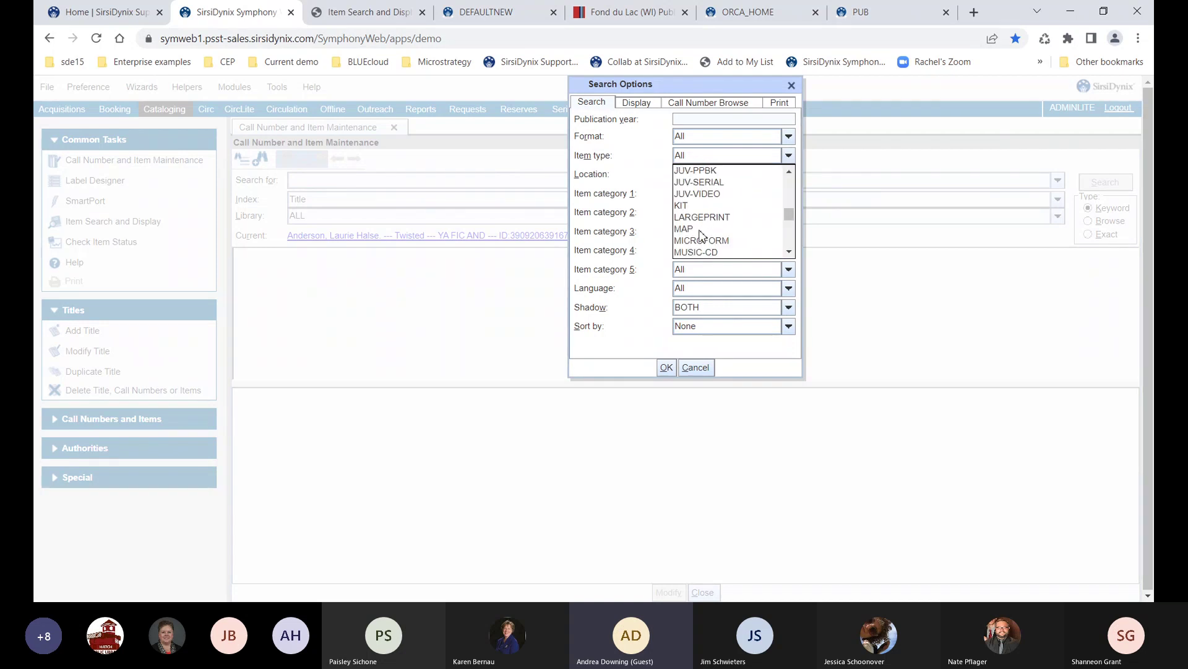
scroll(701, 234, "up", 2)
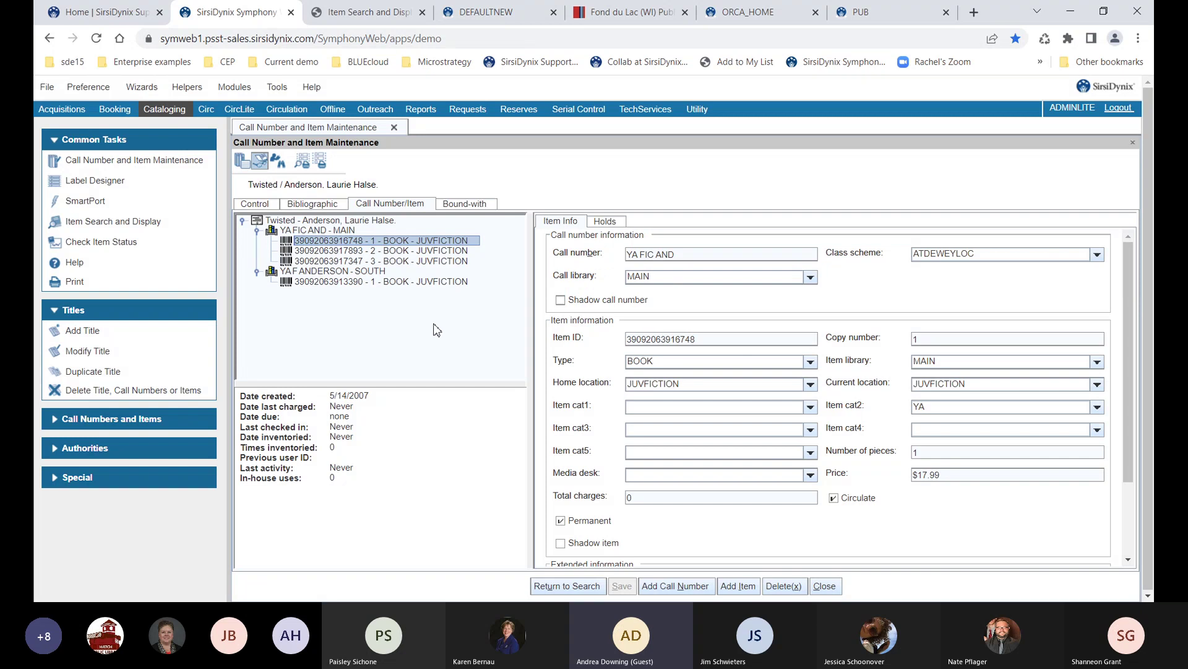
Display Twisted copies 2 and 3, leaving copy 3's type BOOK, and show Call Number and Item tasks
left_click(421, 250)
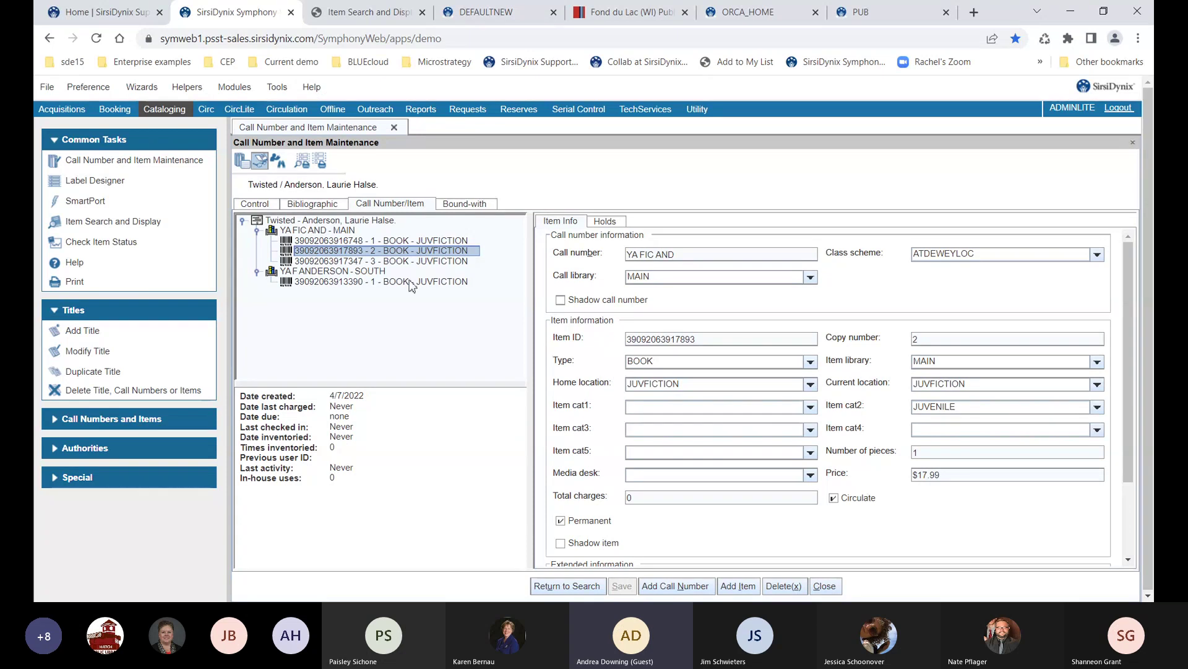
left_click(397, 262)
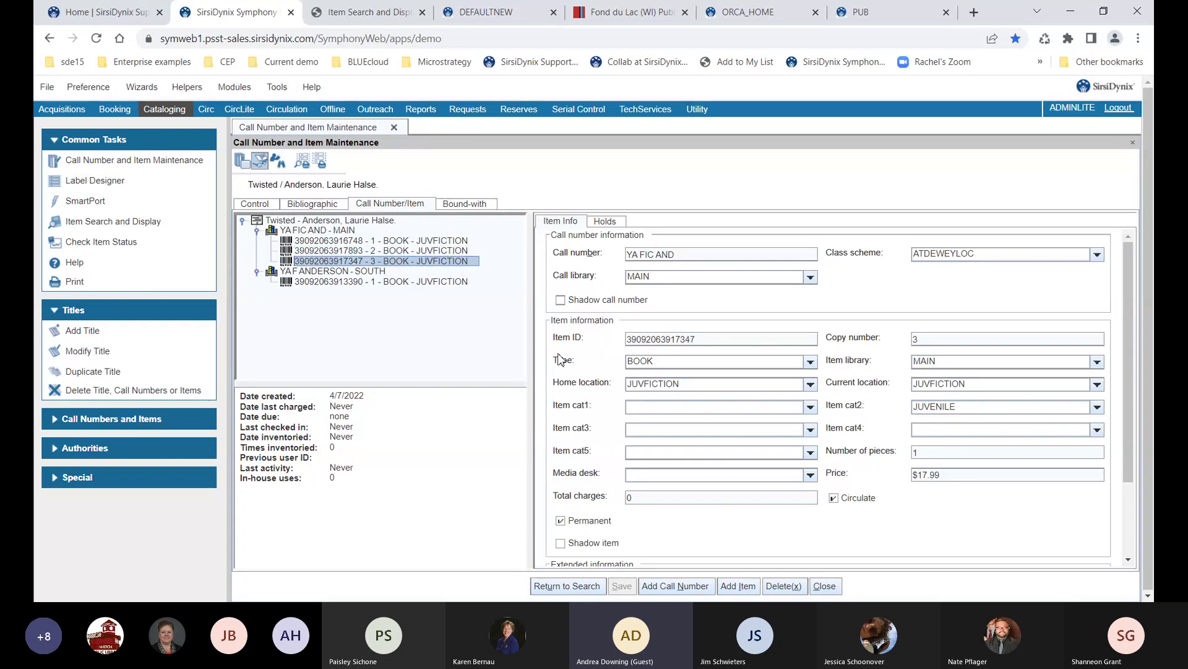
left_click(632, 363)
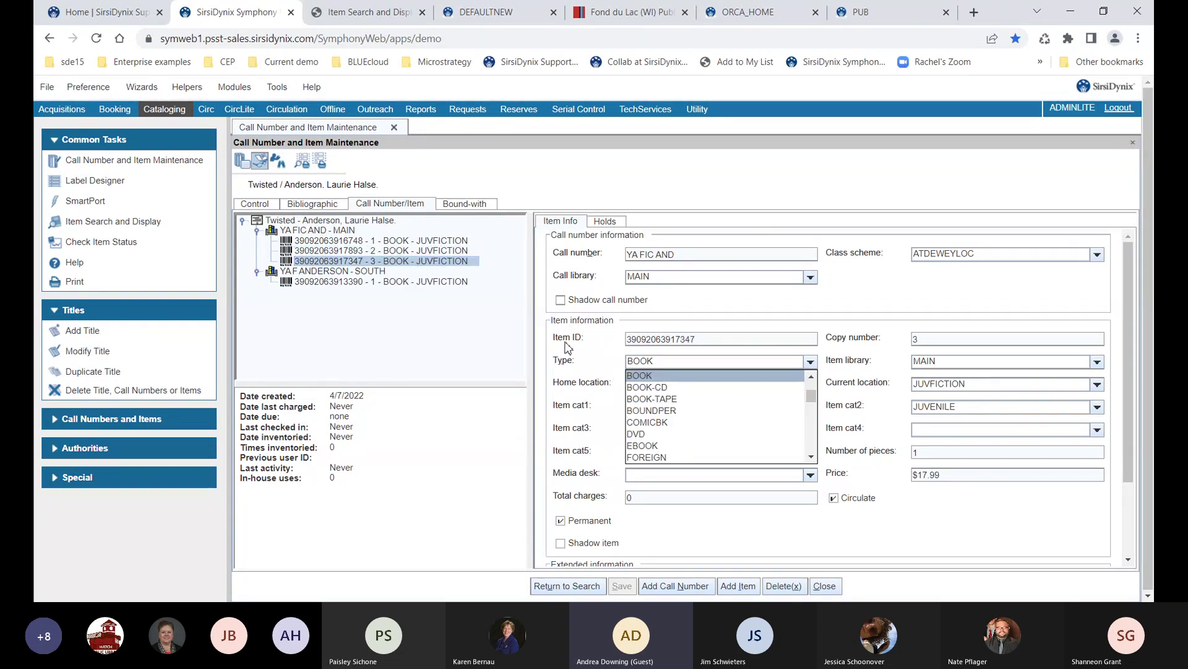
left_click(482, 338)
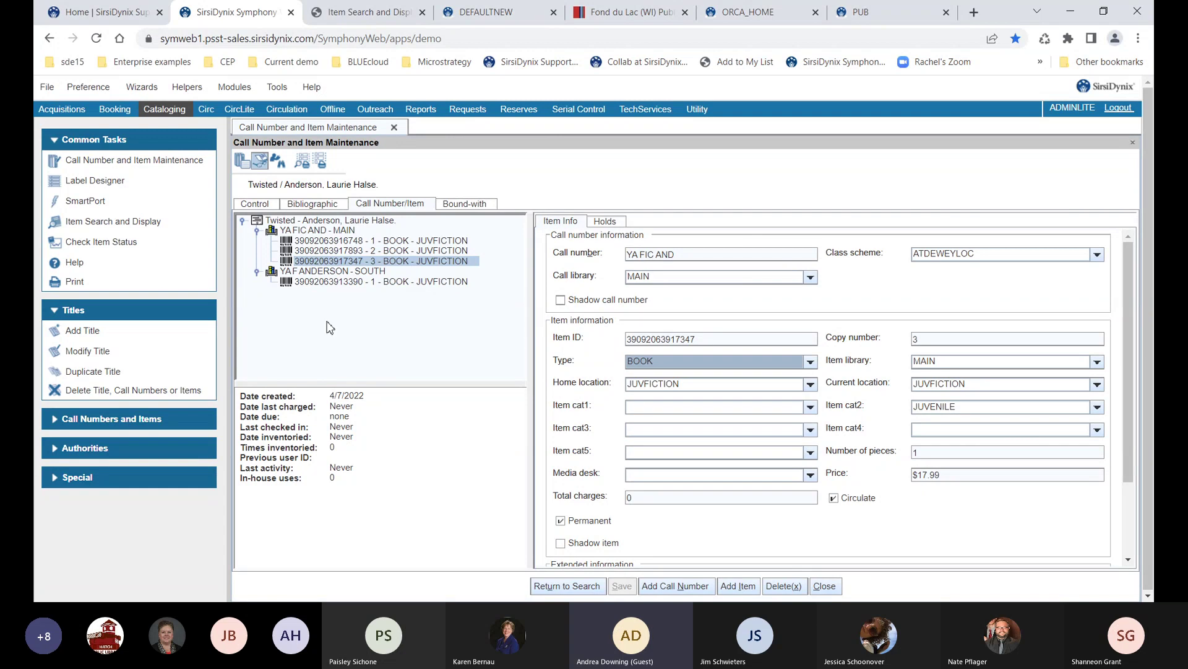
left_click(189, 310)
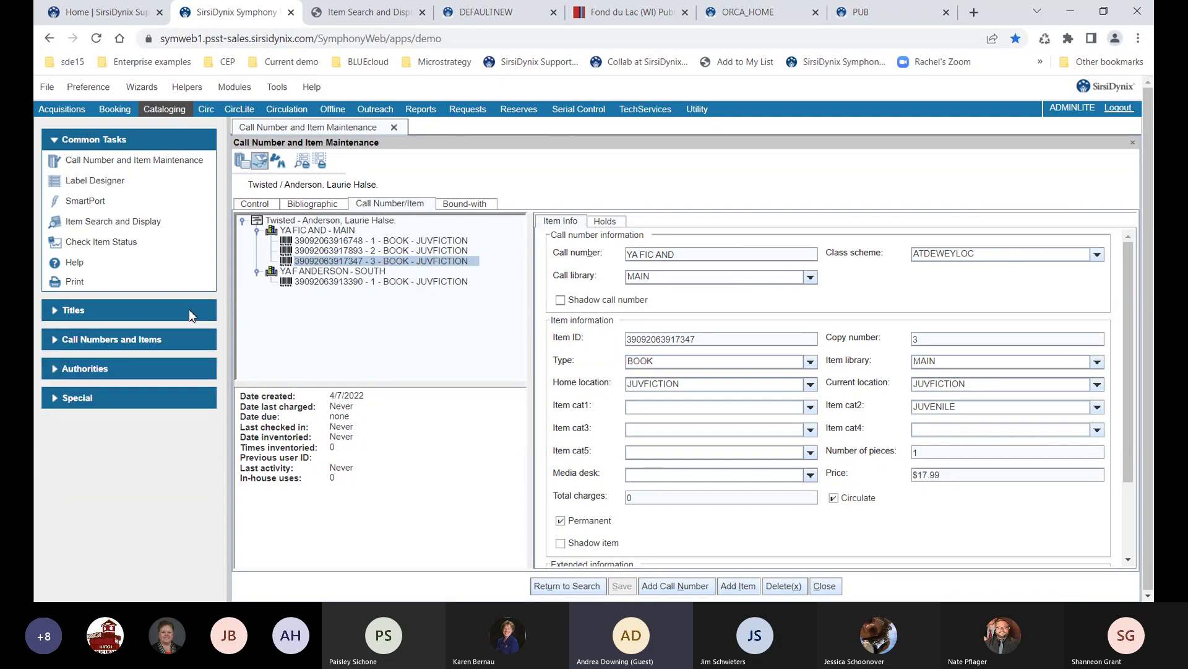
left_click(179, 342)
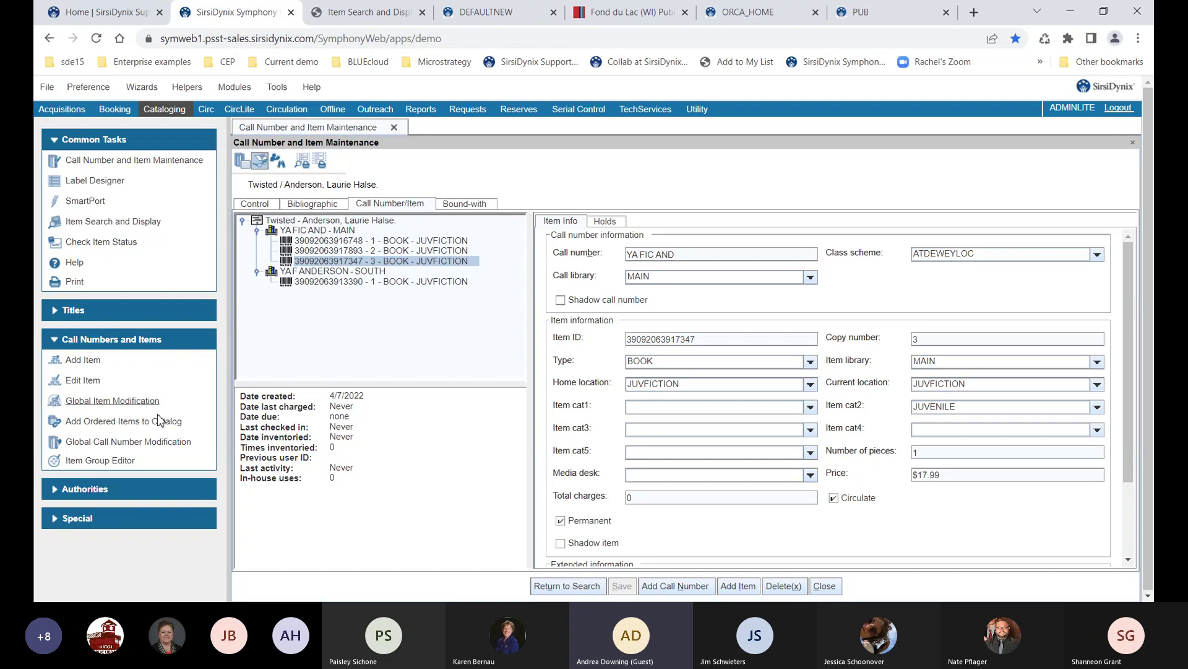
In the Item Group Editor, filter the item search to library MAIN and item type BOOK-TAPE
left_click(123, 463)
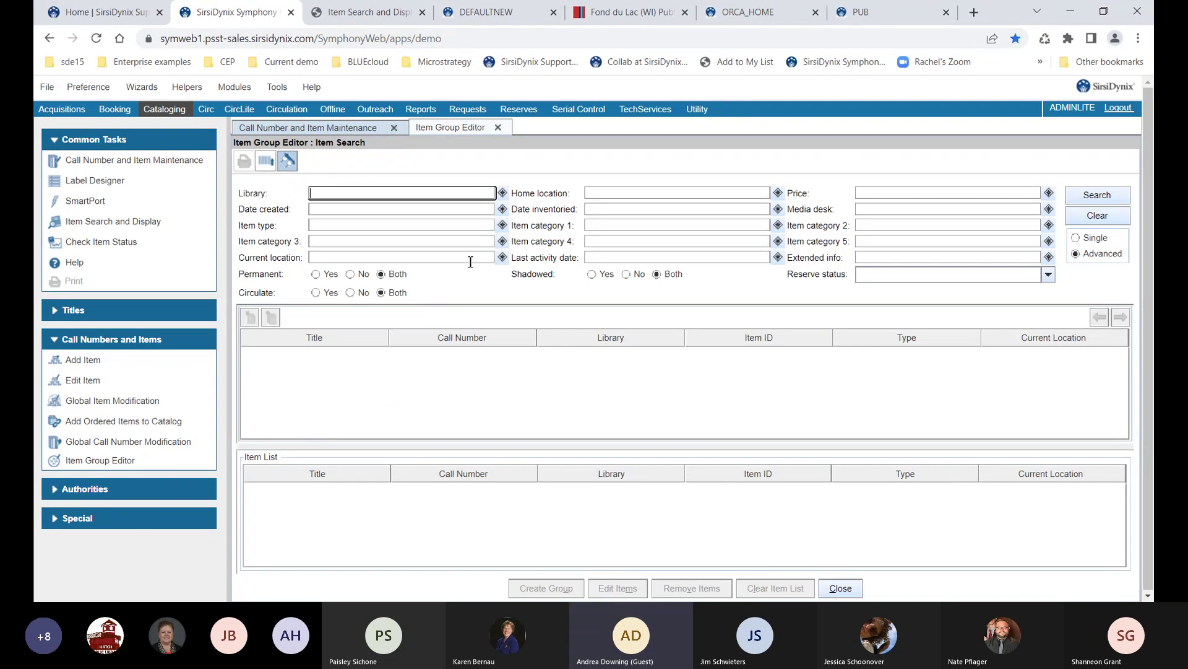
left_click(503, 194)
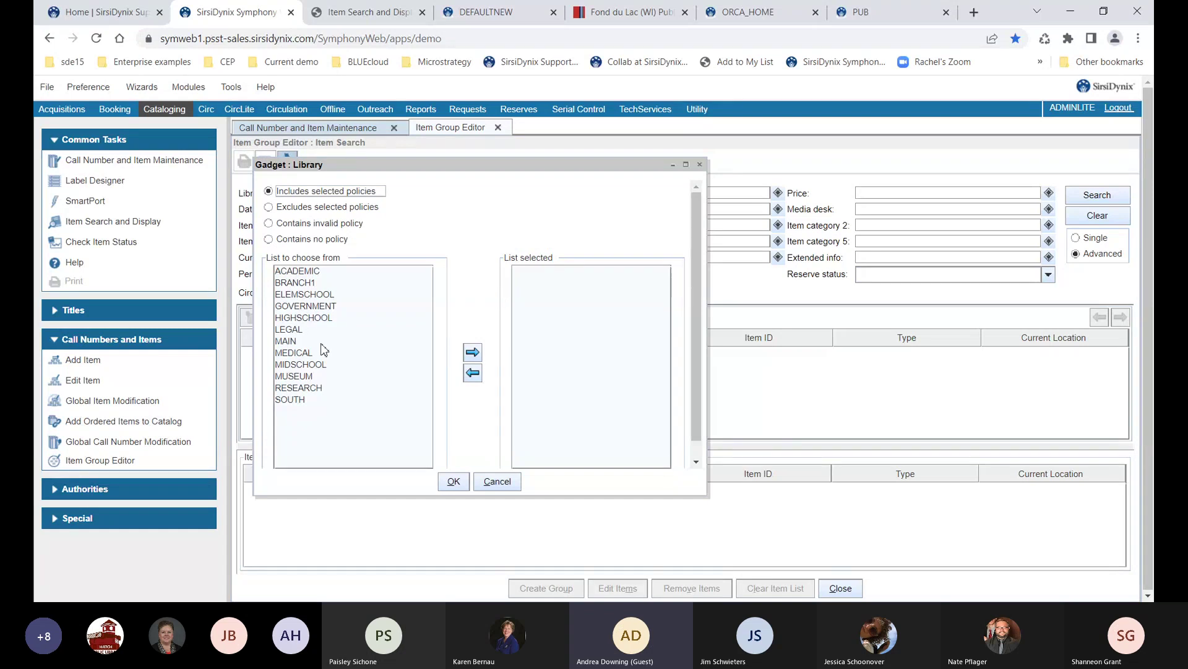
left_click(294, 344)
double_click(317, 347)
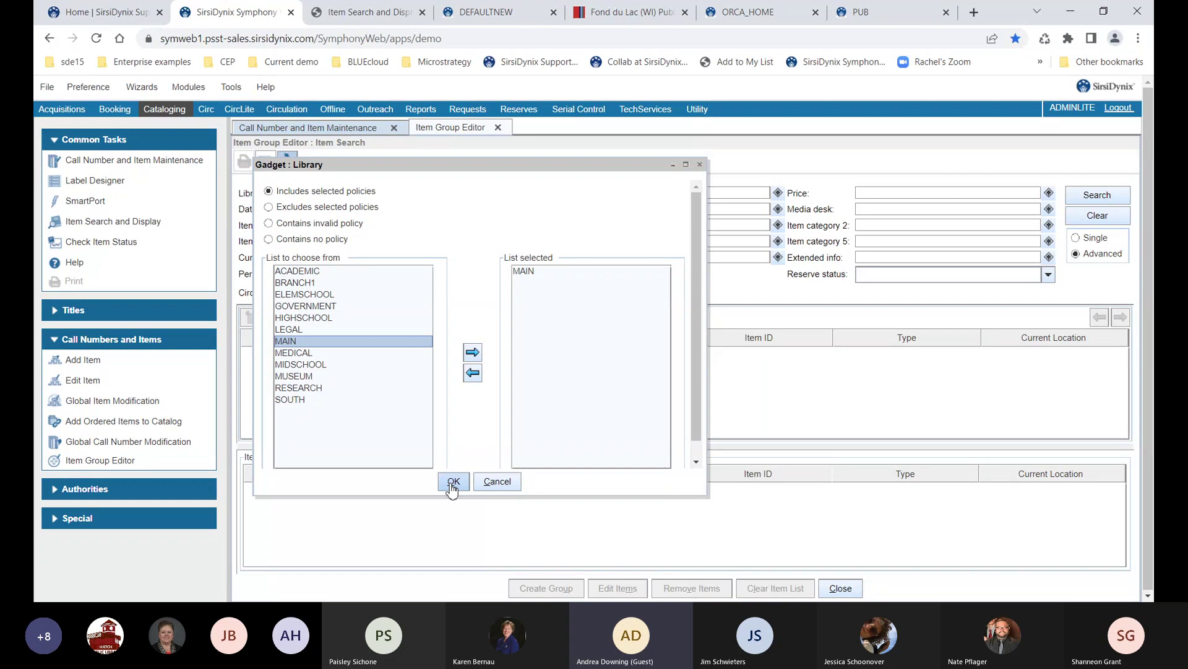
left_click(453, 483)
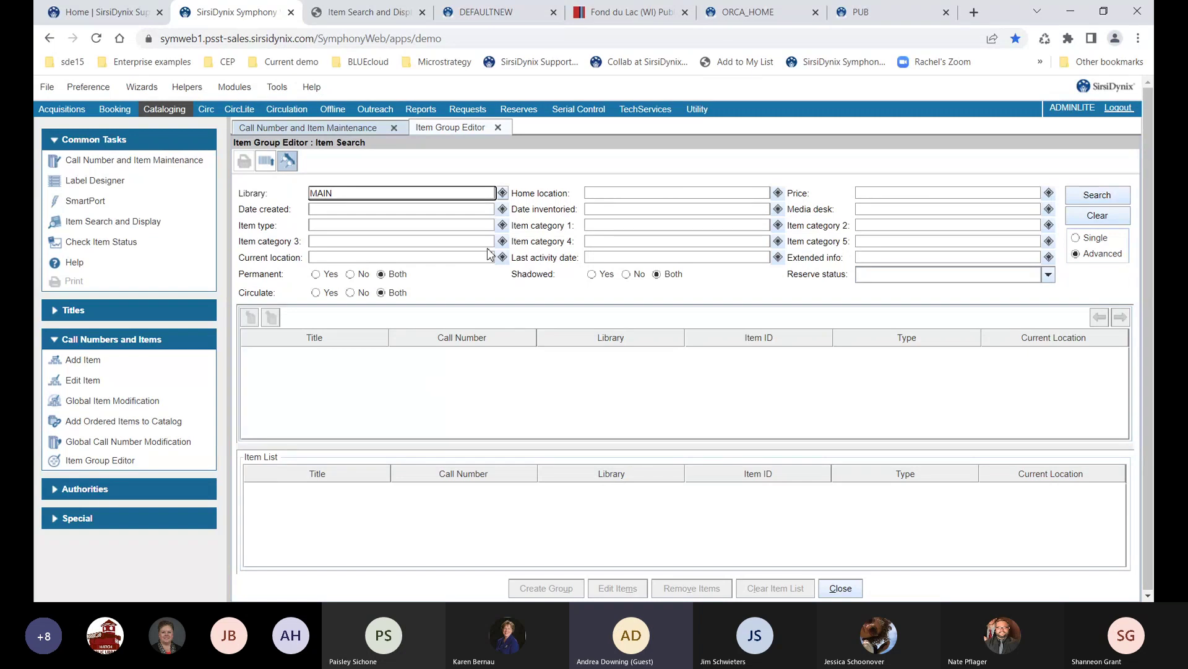
left_click(502, 227)
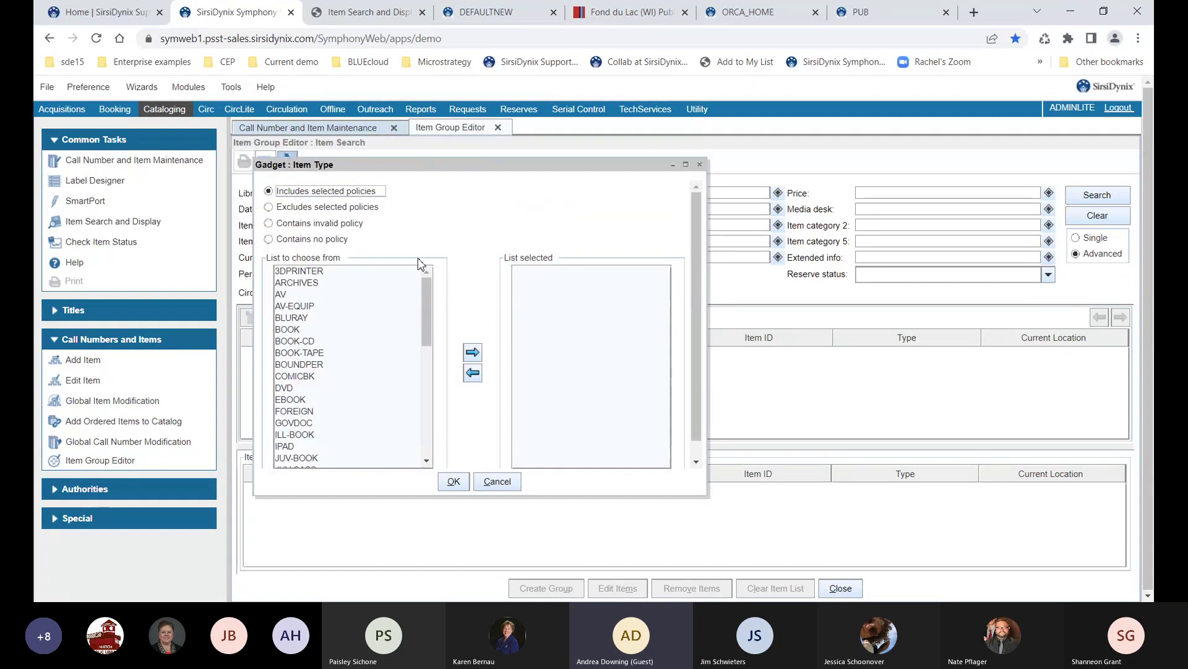
left_click(301, 353)
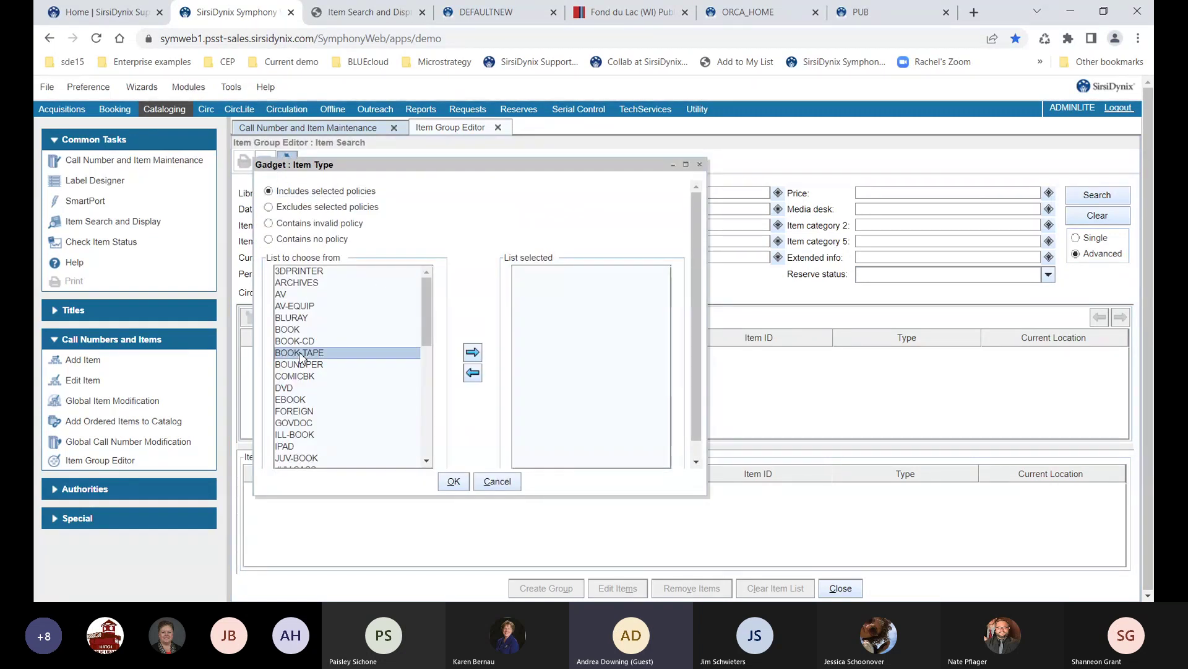
left_click(472, 352)
left_click(454, 480)
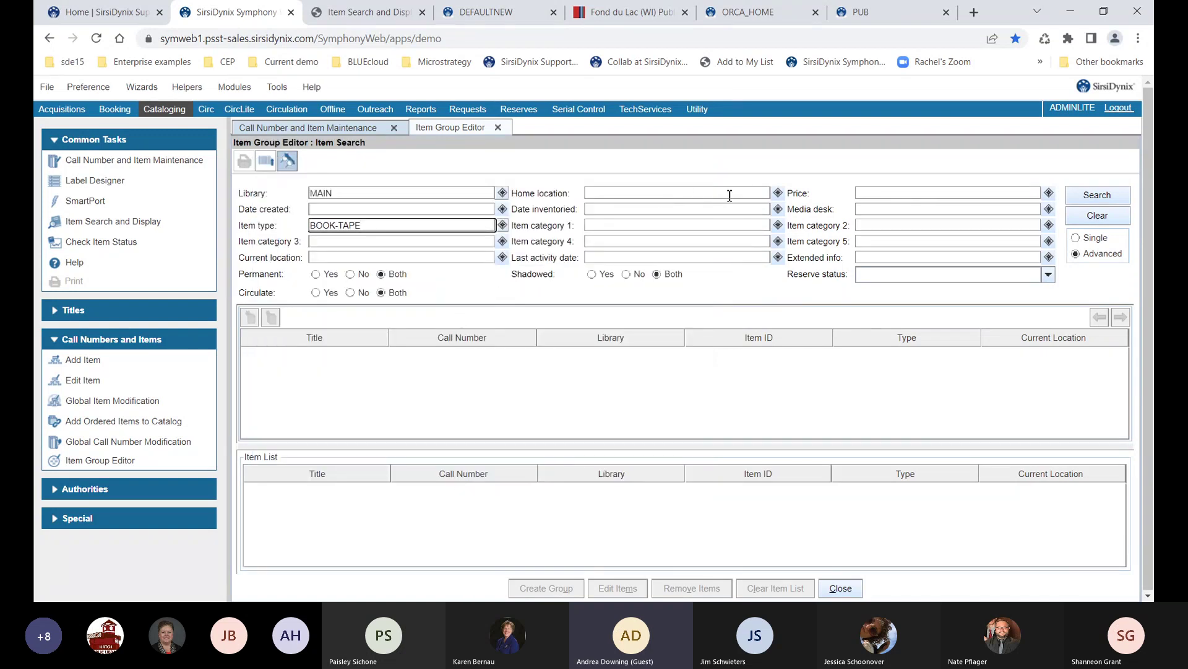
Add home location JUVAV to the filters and run the search, returning 1128 records
left_click(778, 195)
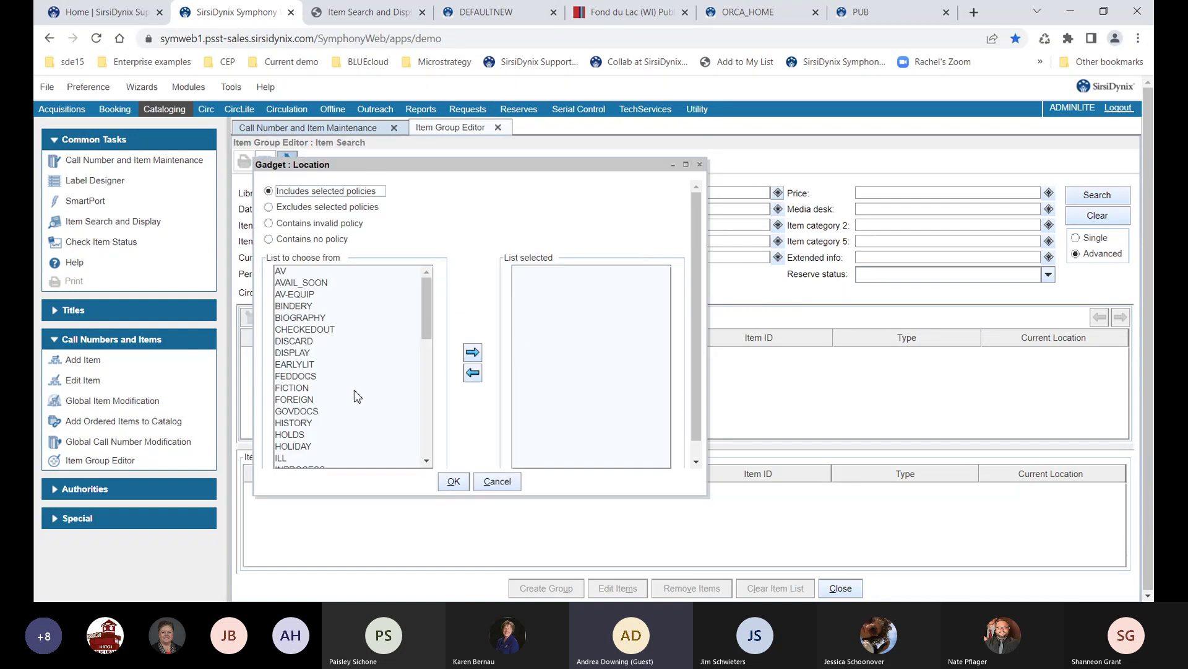
scroll(353, 395, "down", 5)
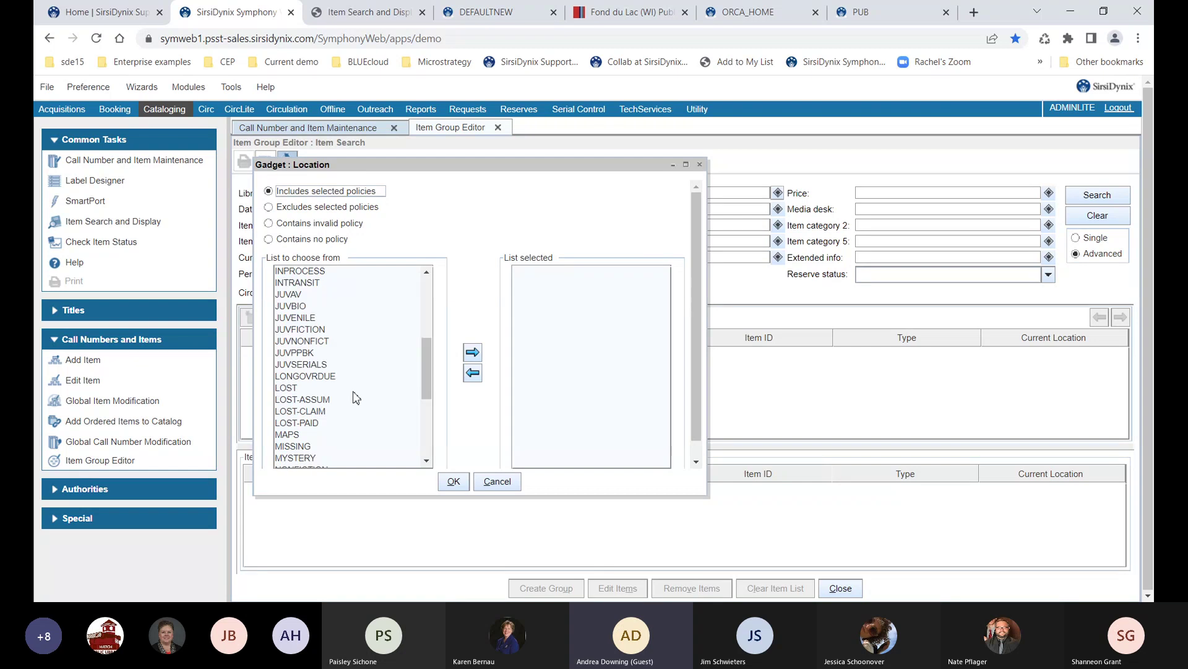
left_click(296, 295)
left_click(473, 352)
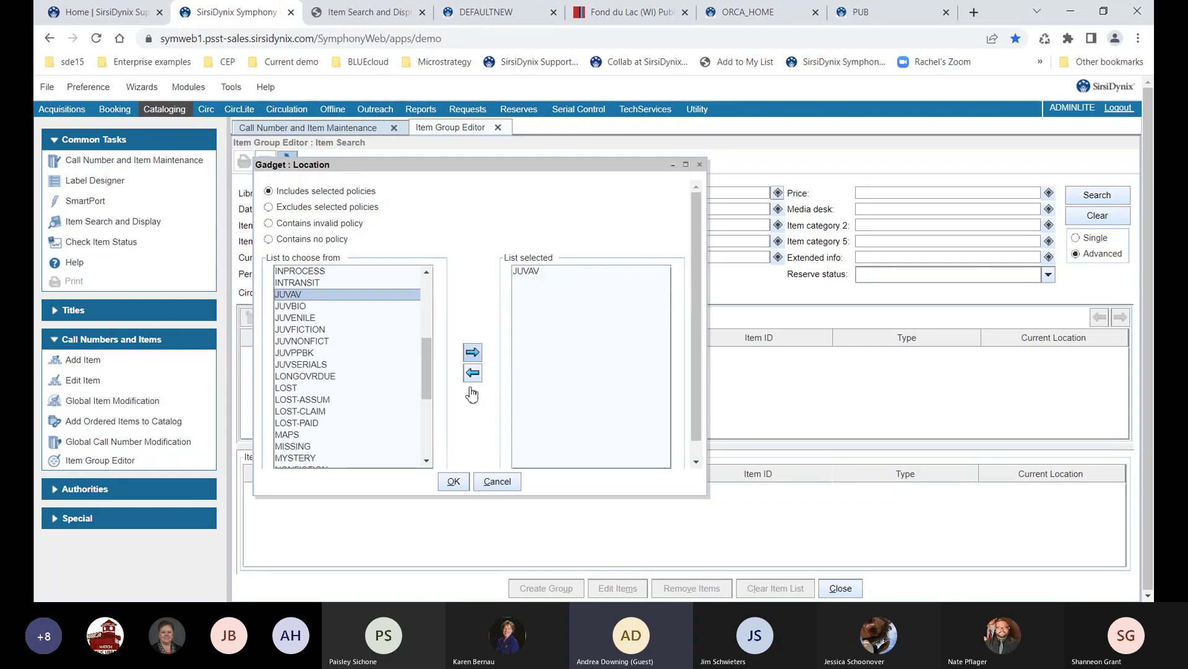
left_click(453, 482)
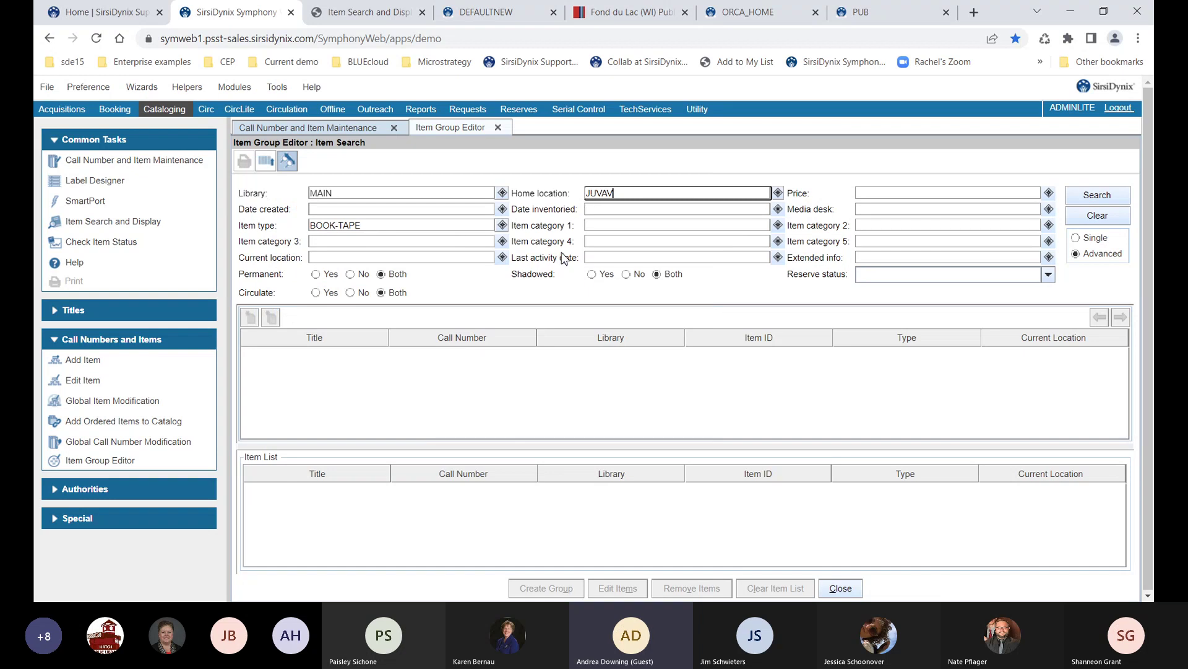
left_click(1082, 201)
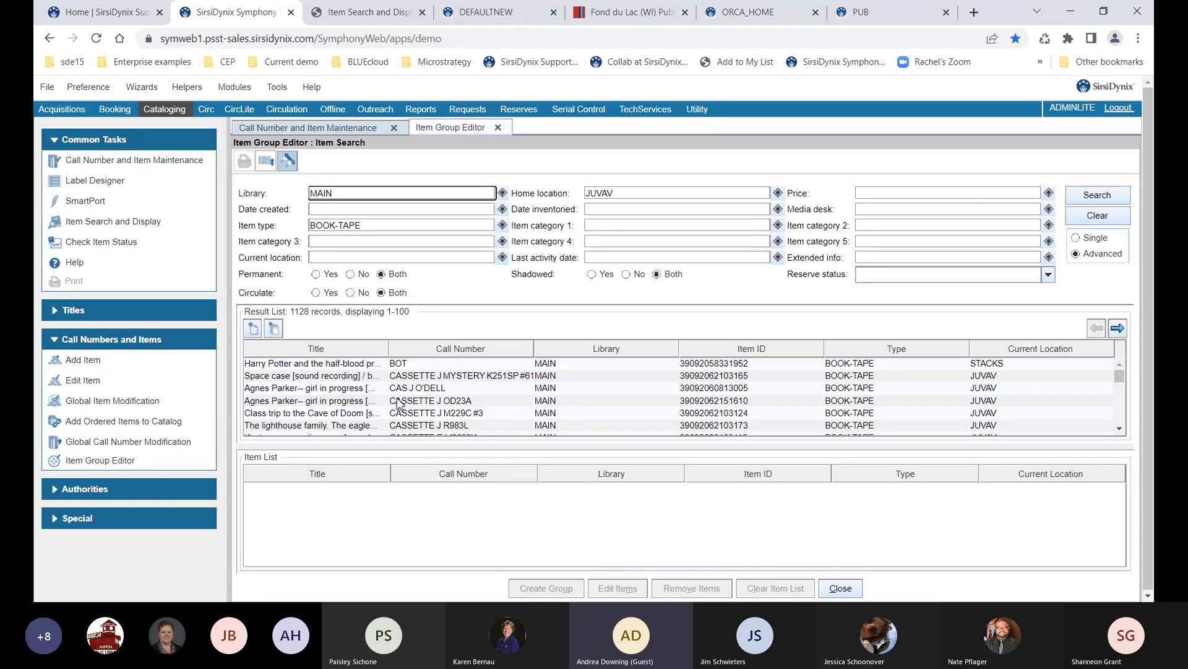
Add Harry Potter, two Agnes Parker items and Class trip, then the whole 100-item page, to the Item List
left_click(357, 369)
left_click(342, 388, "ctrl")
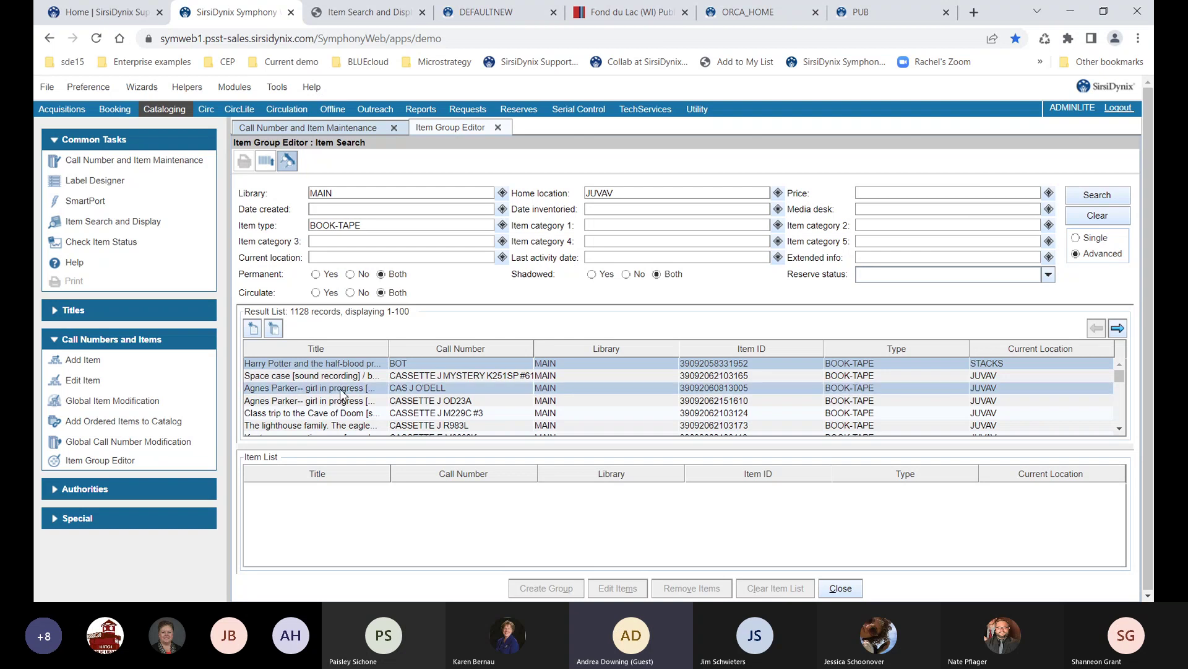
left_click(338, 401, "ctrl")
left_click(334, 413, "ctrl")
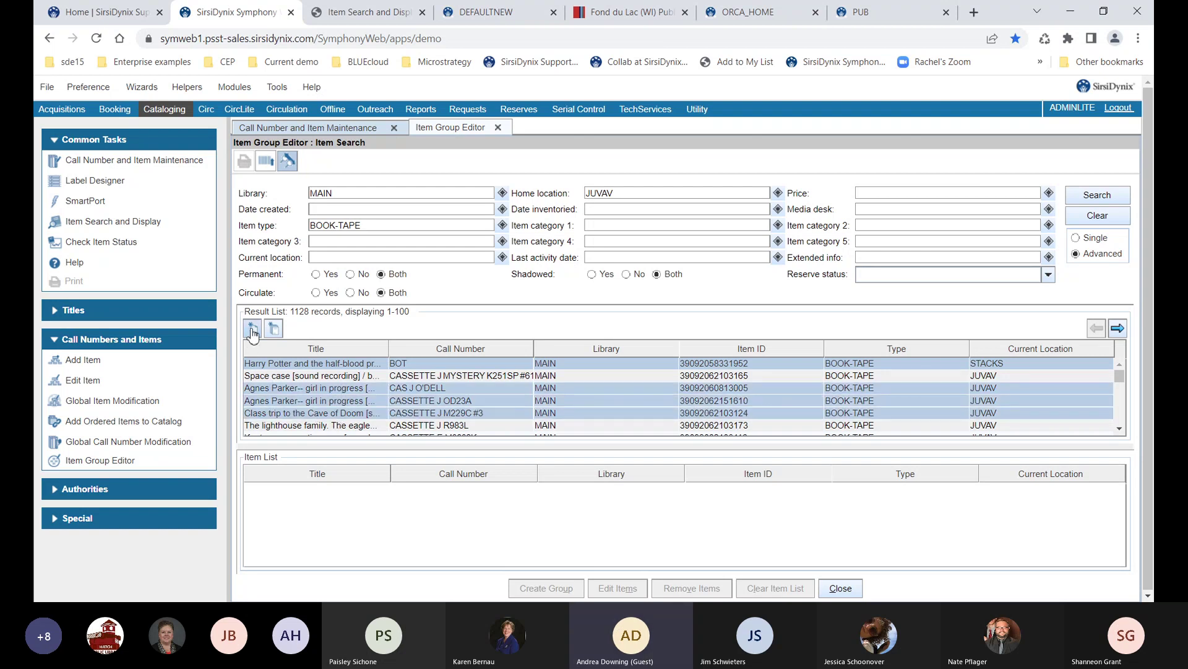
left_click(252, 330)
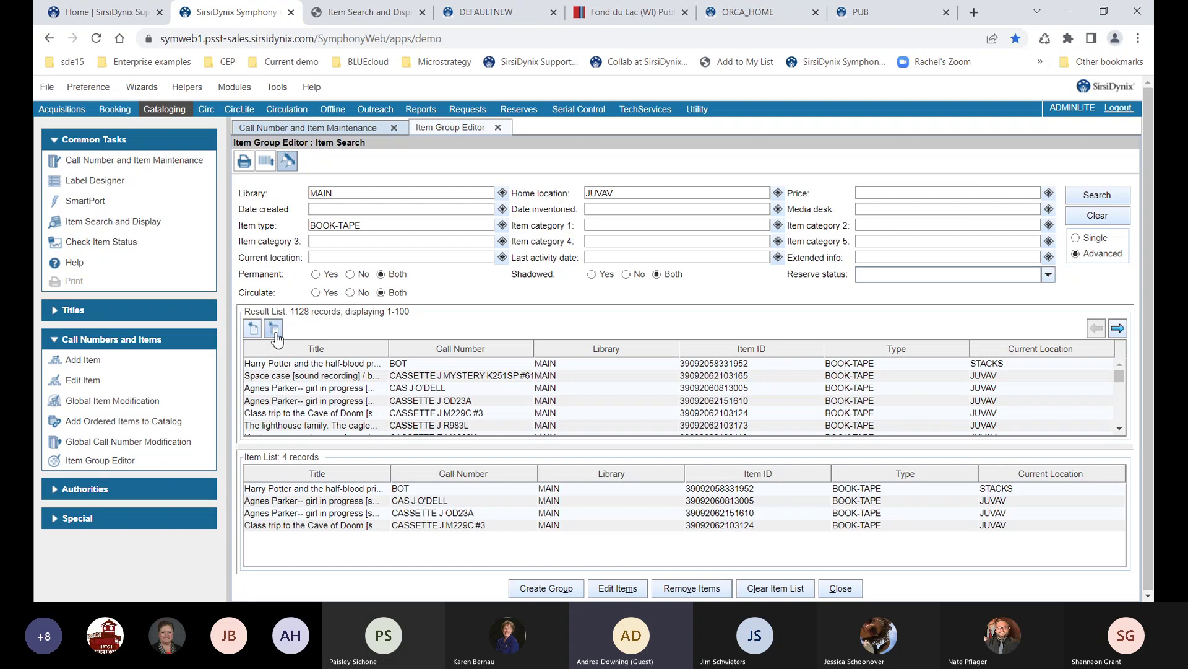
left_click(274, 331)
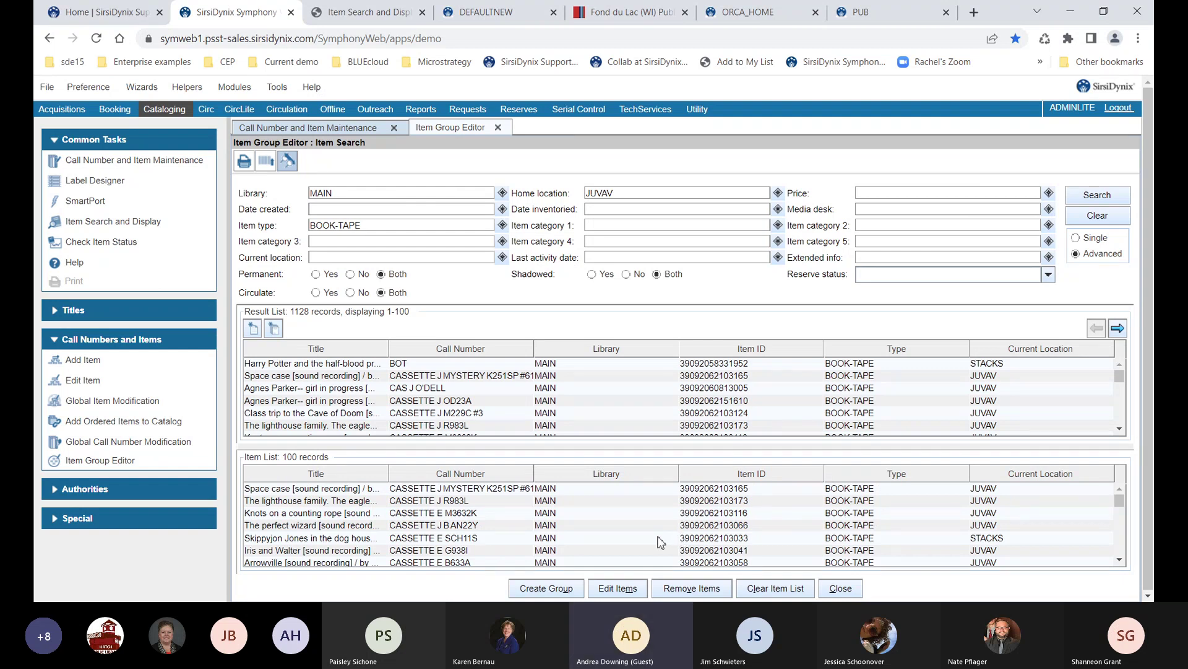
left_click(616, 589)
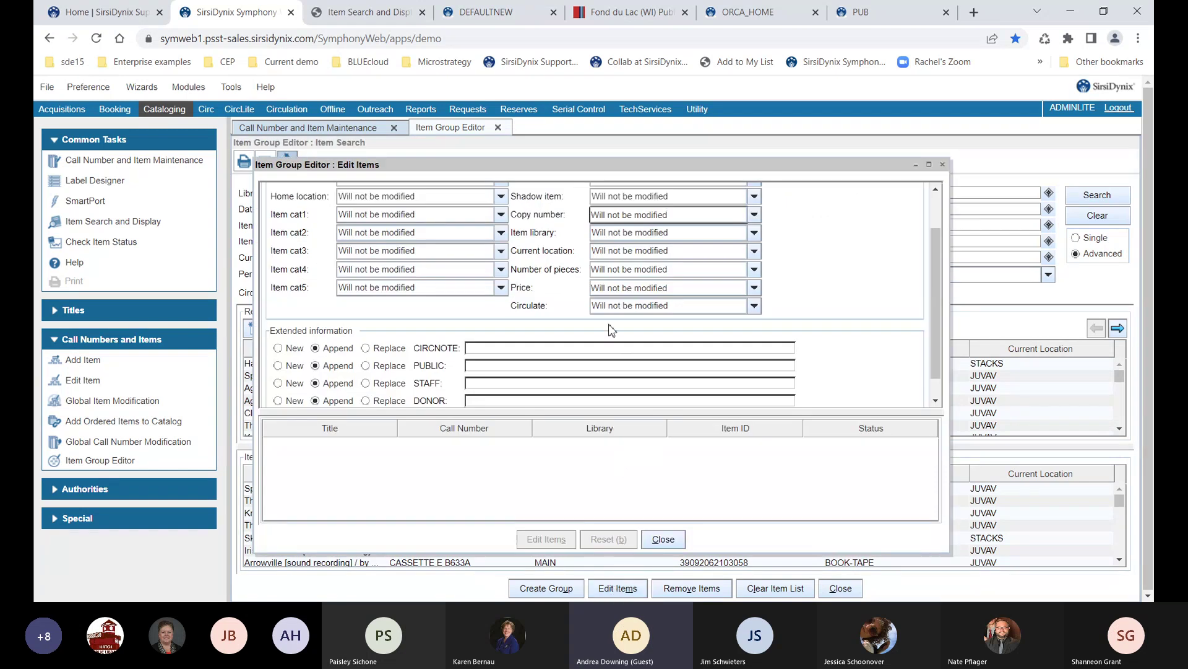
scroll(591, 318, "up", 1)
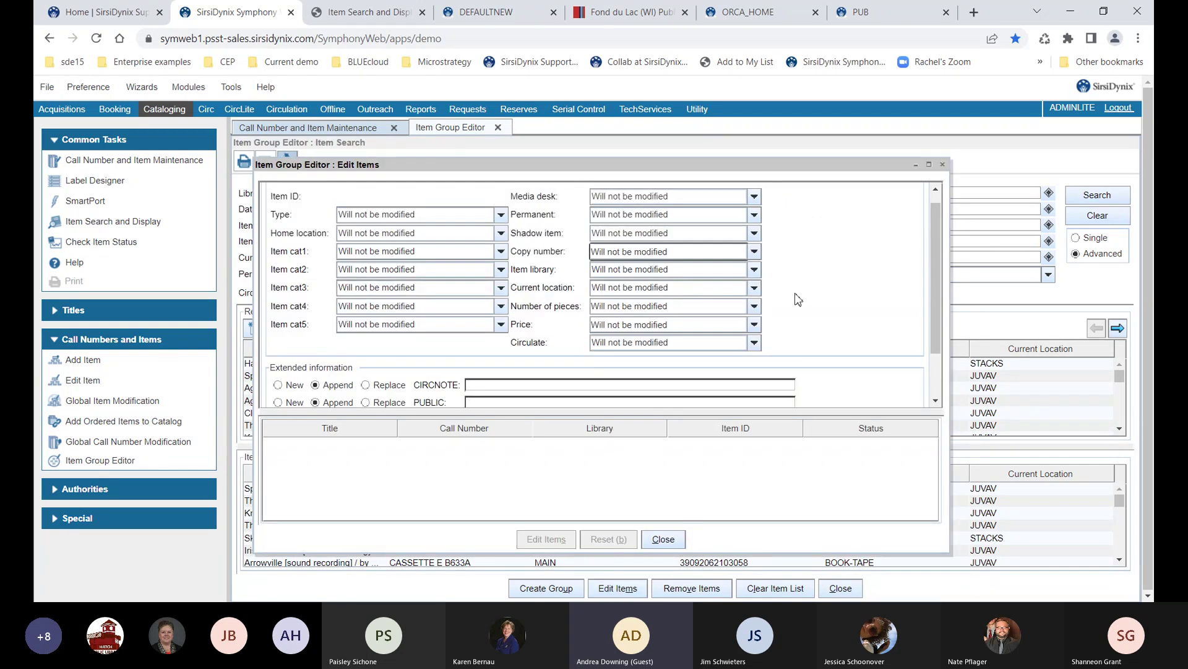
left_click(696, 234)
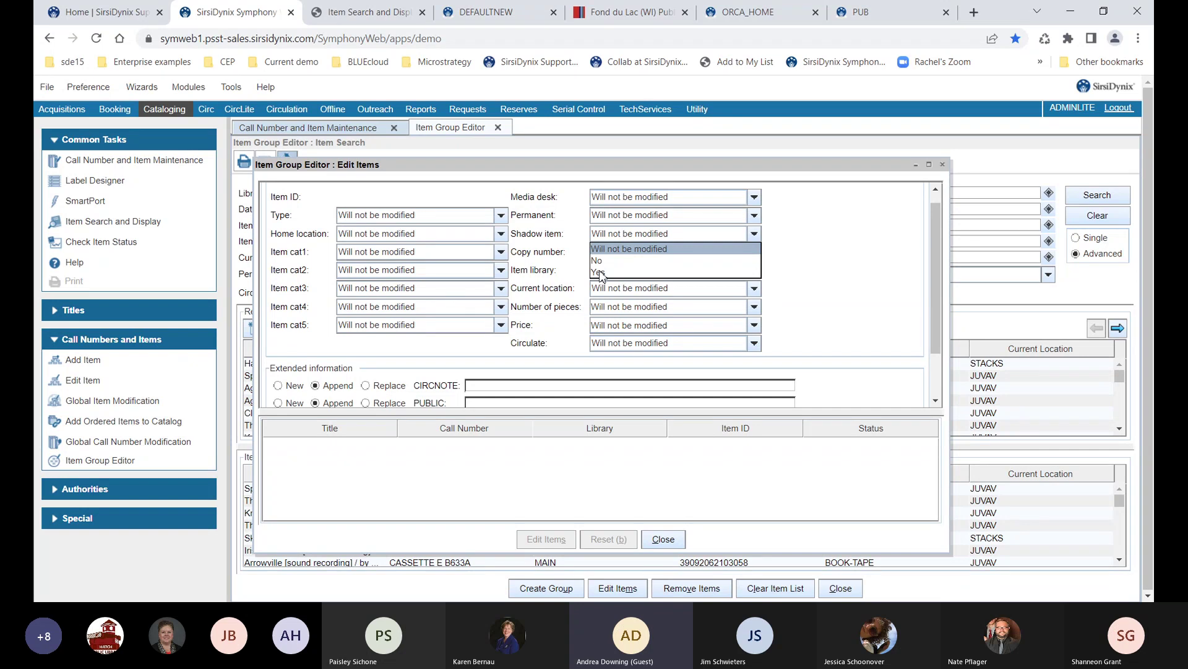
left_click(461, 241)
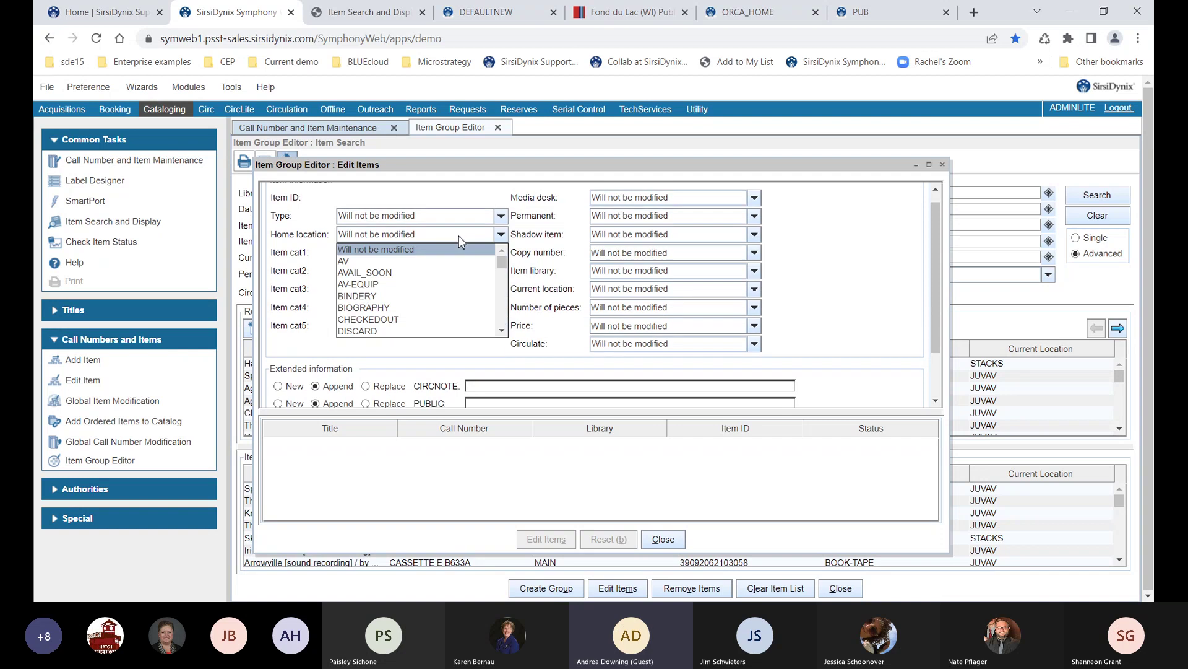
key("d")
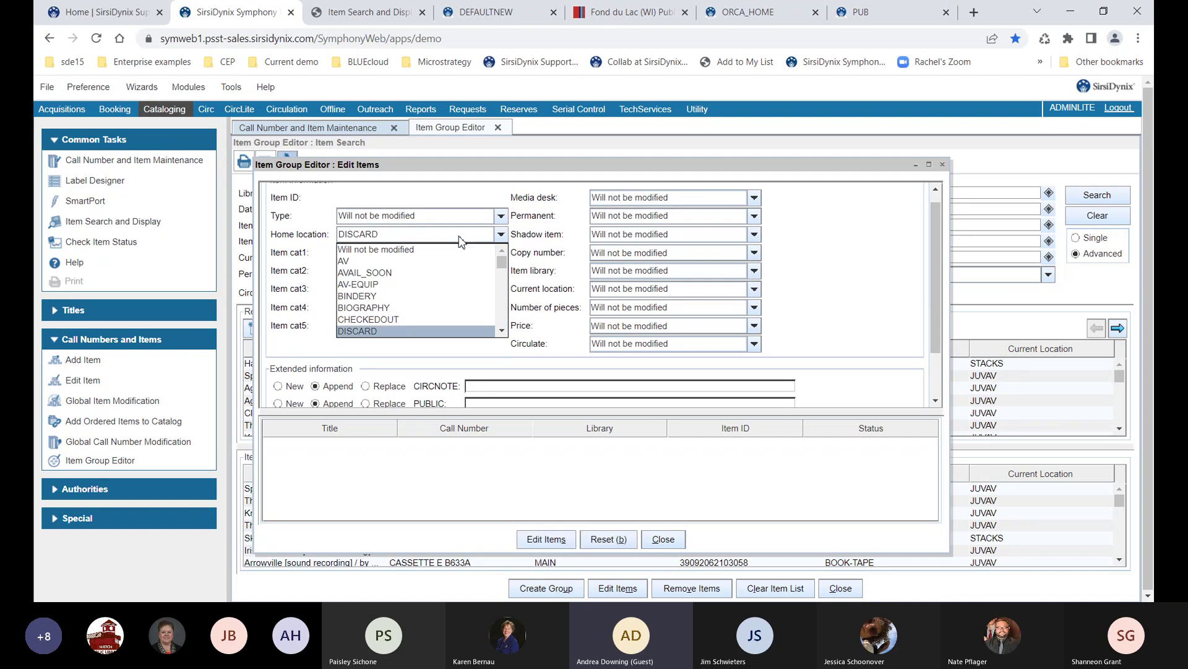
key("Return")
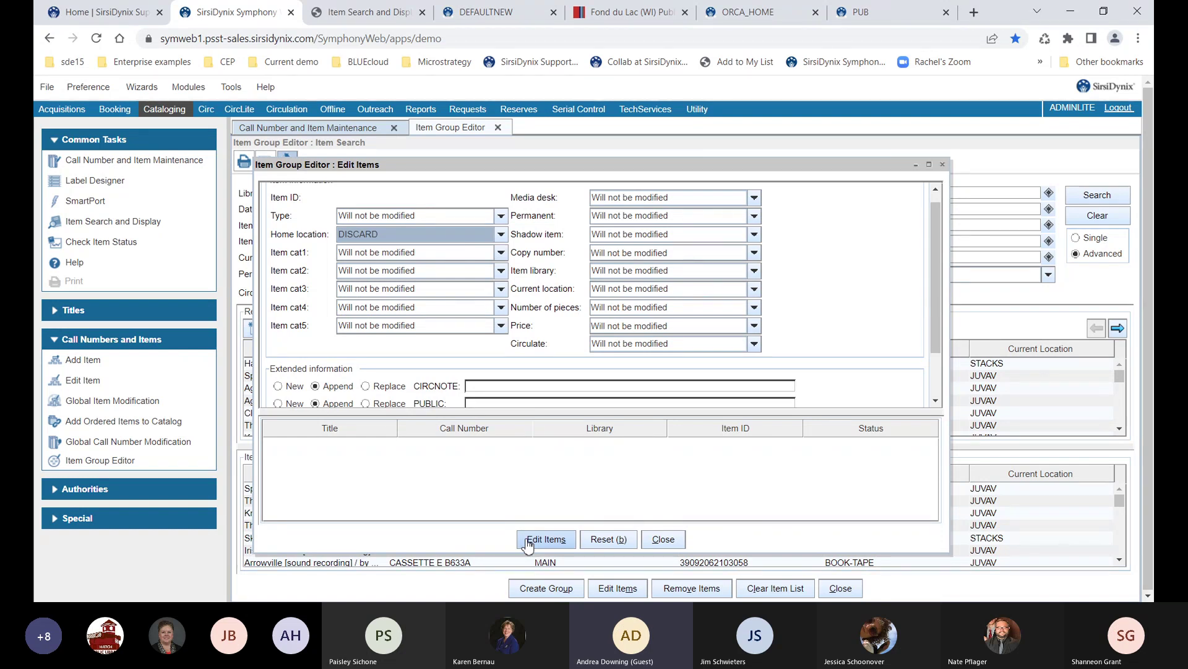
left_click(661, 541)
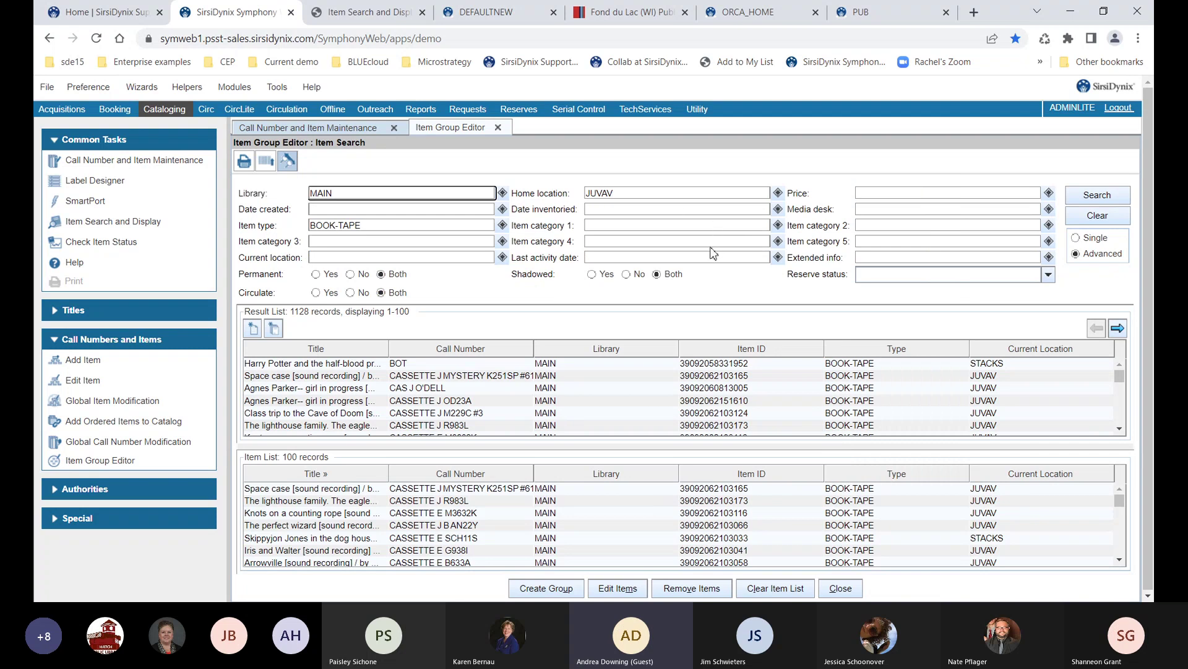
Clear the Item List and add items 5000, 5001 and 5002 by single Item ID search
left_click(763, 589)
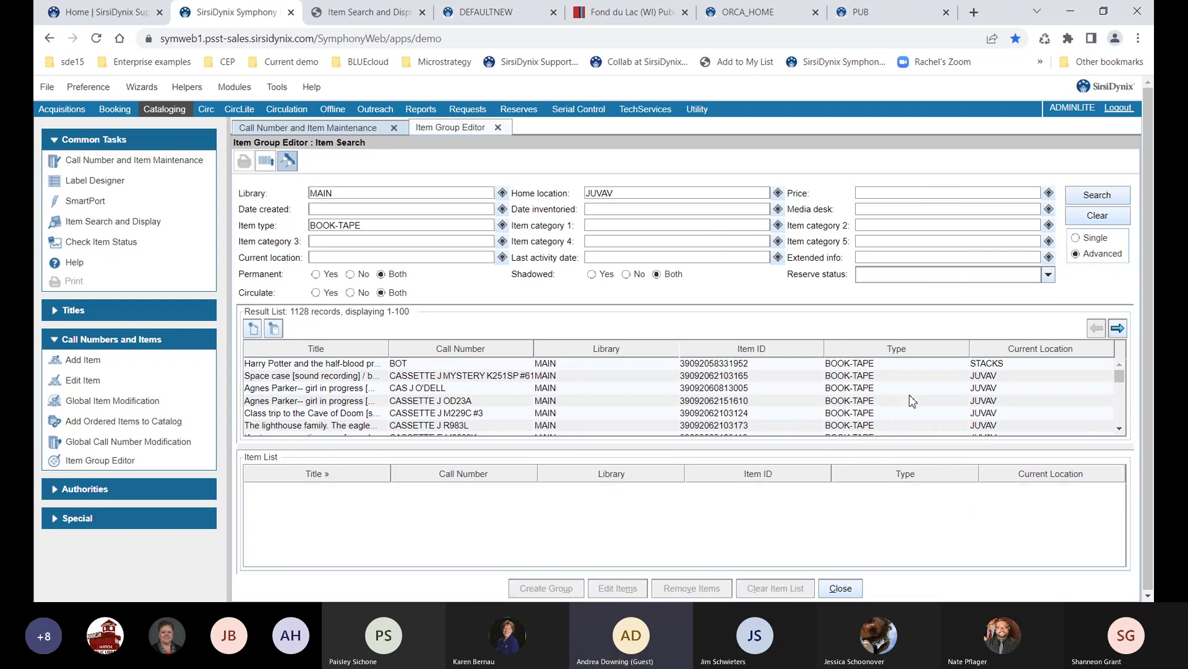
left_click(1077, 239)
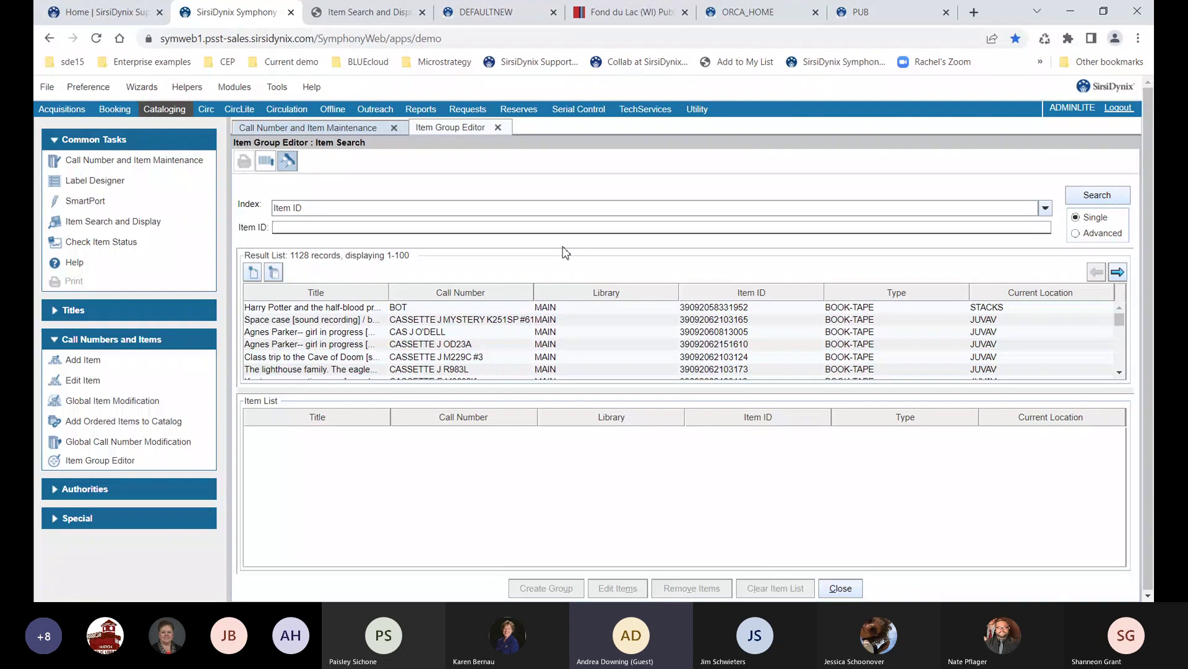
type("5000")
key("Return")
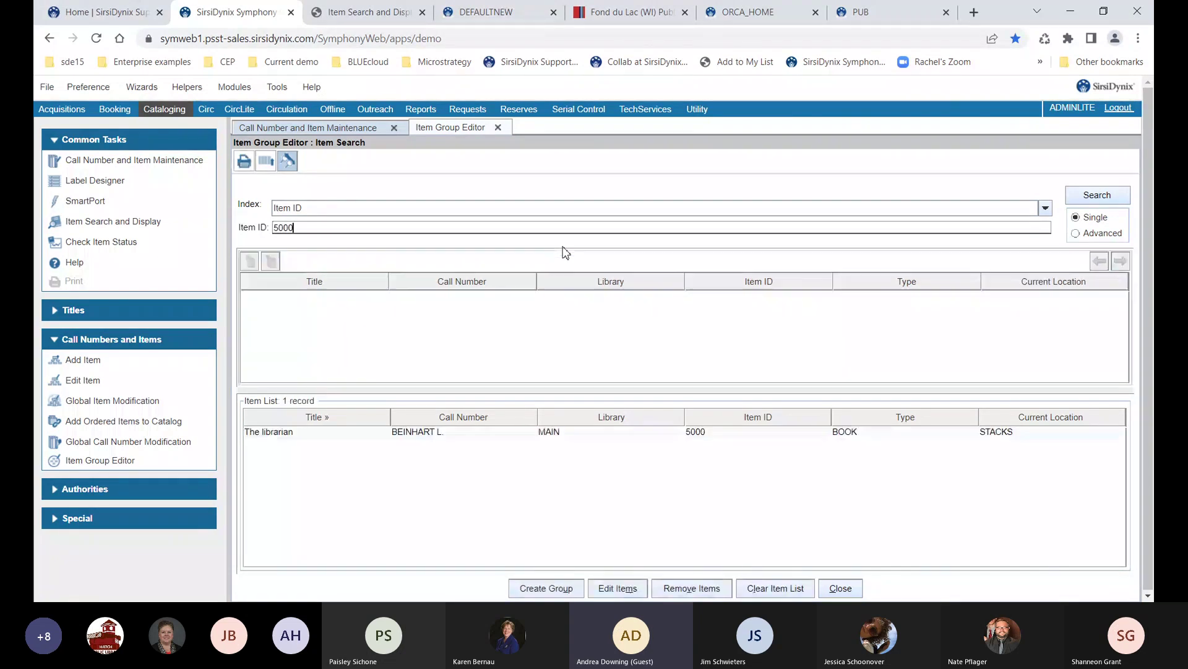
key("Return")
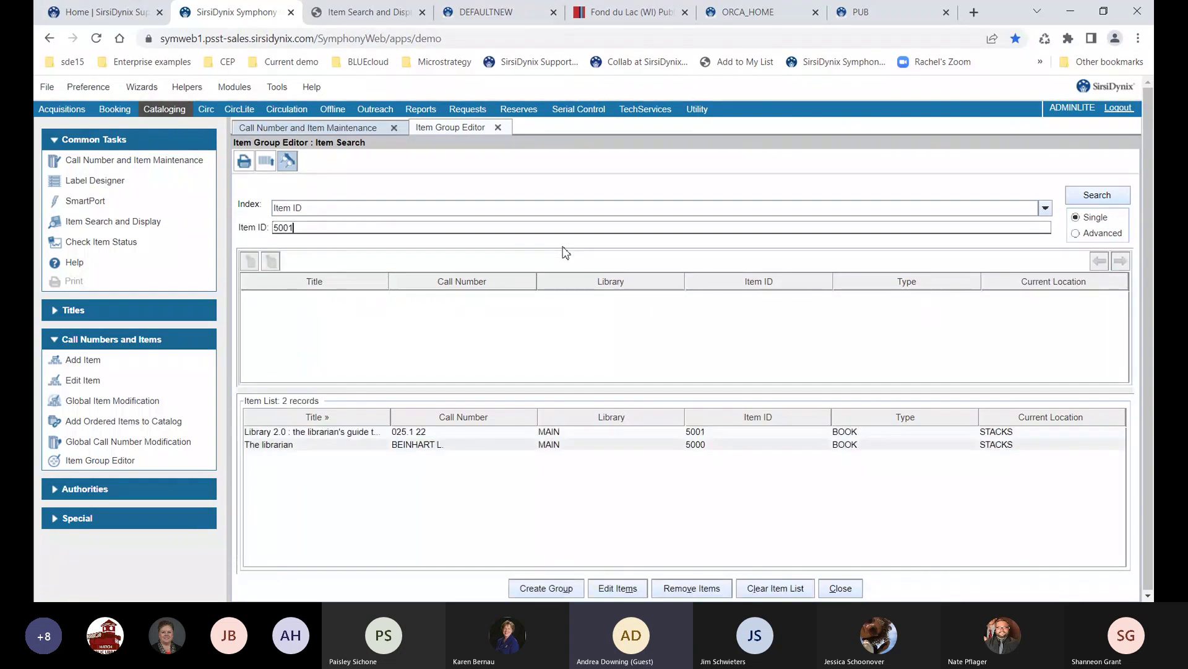
key("BackSpace")
type("2")
key("Return")
Add items 5003, 5004 and 5005 to the Item List, dismissing an item-not-found error
key("BackSpace")
key("BackSpace")
key("Return")
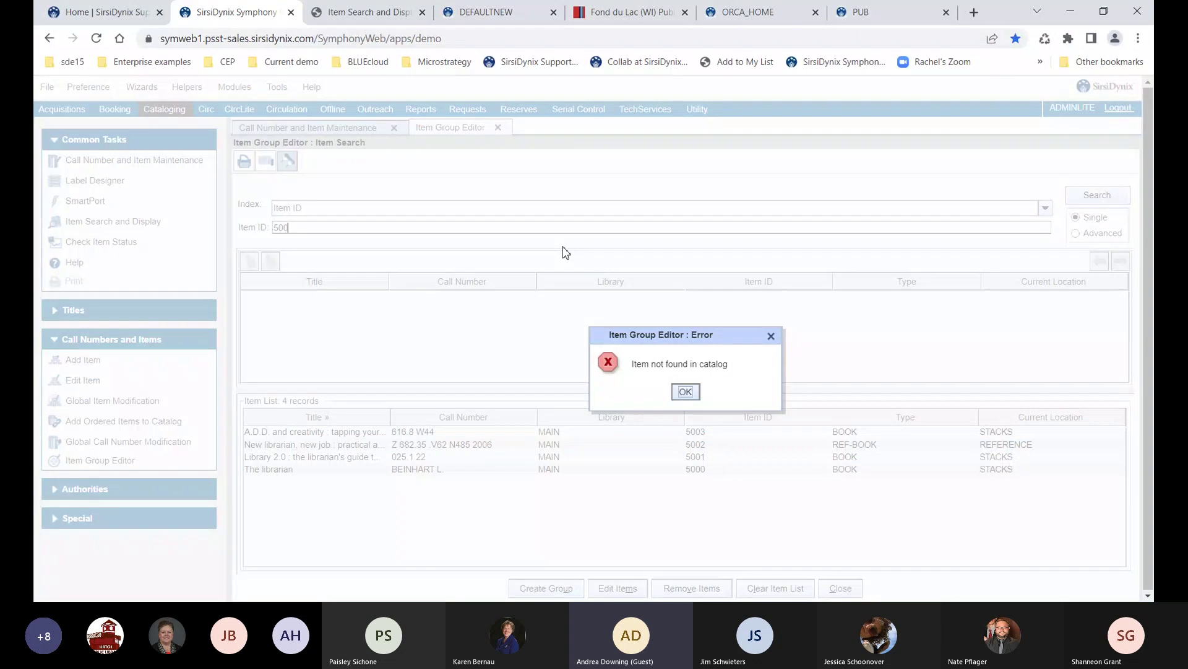
key("Return")
left_click(561, 228)
type("4")
key("Return")
key("BackSpace")
type("5")
key("Return")
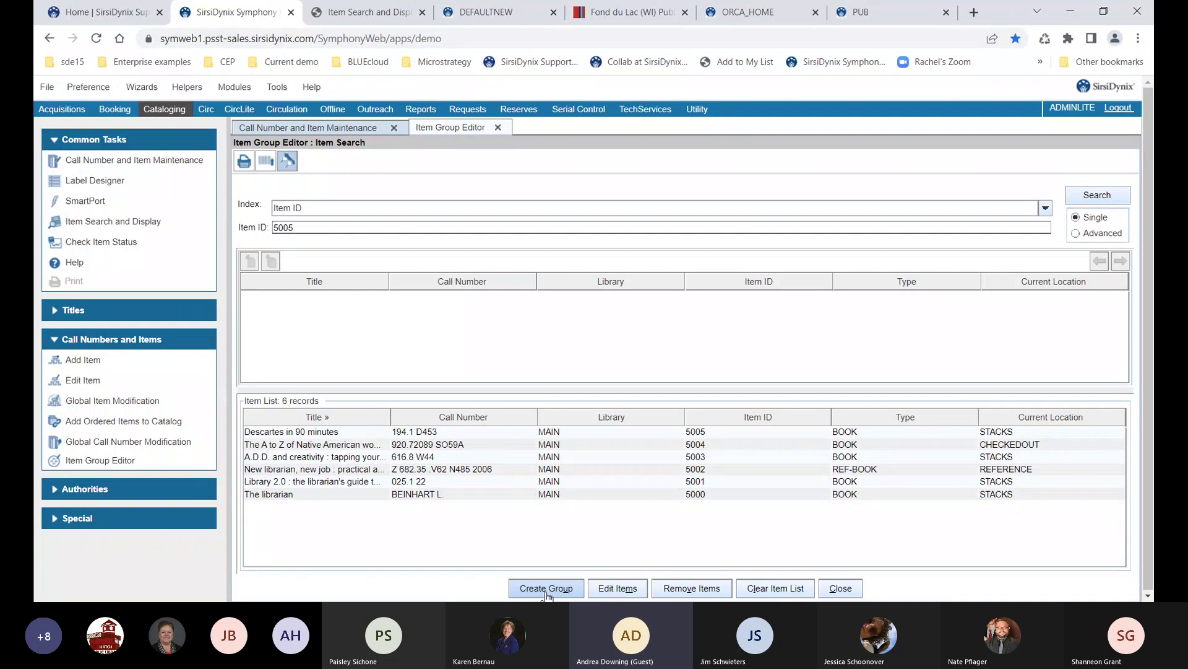
Open the ORIGAMI DISPLAY item group and select its 30 origami designs and Origami paper airplanes items
left_click(287, 163)
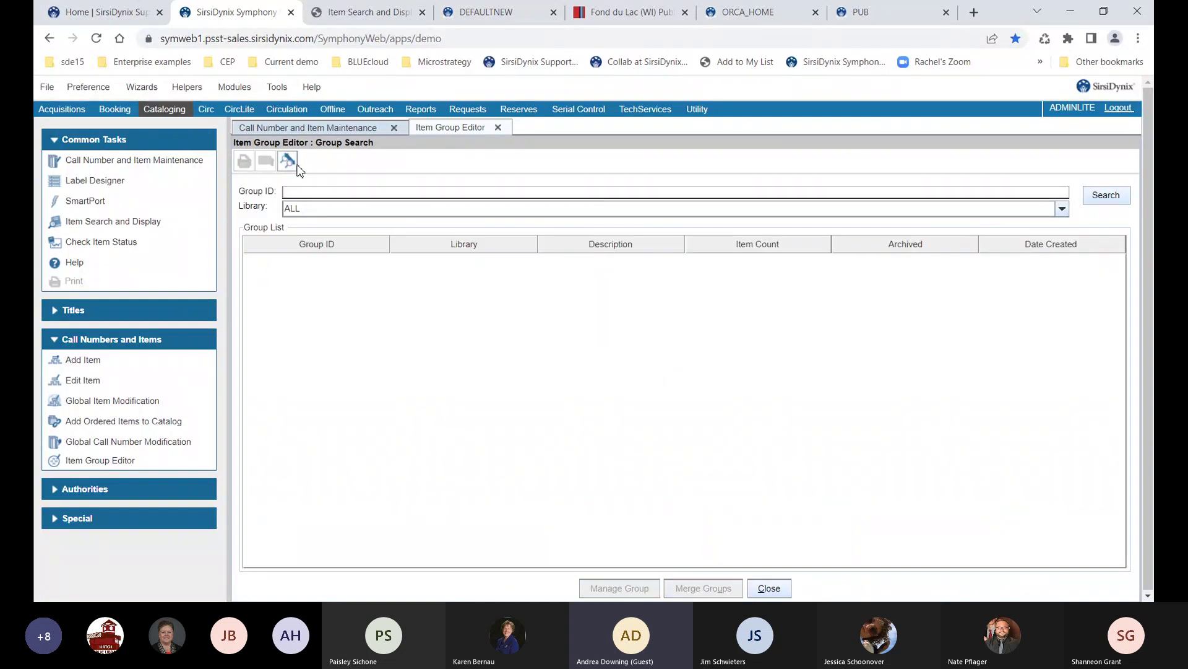
left_click(1106, 195)
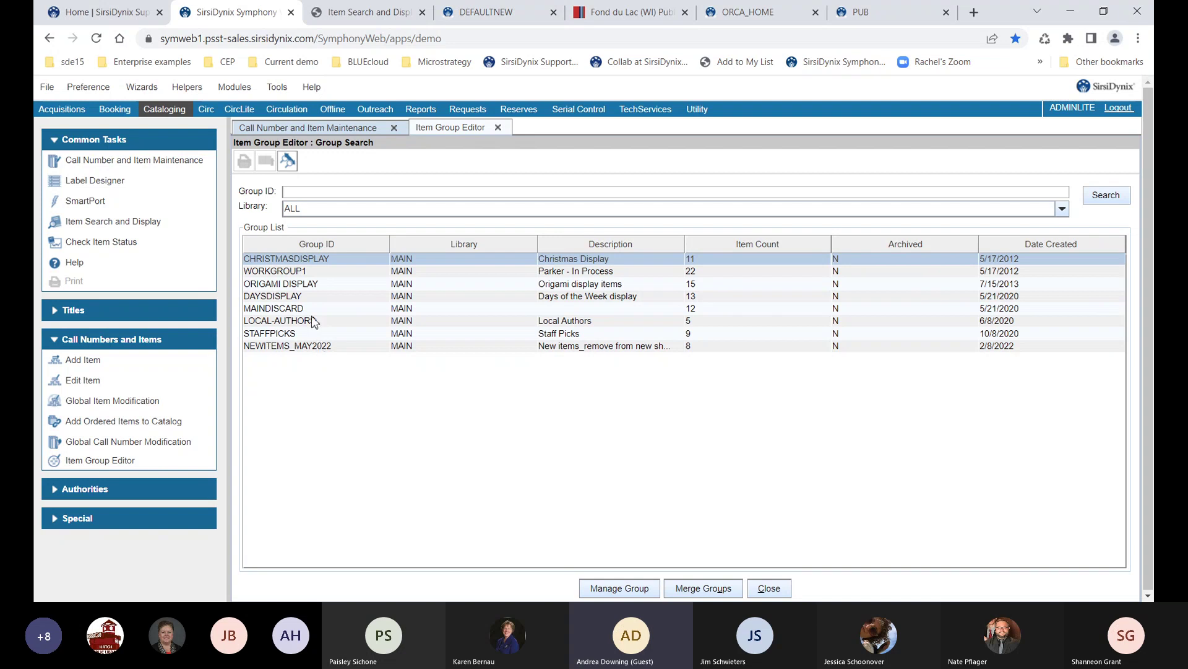
left_click(310, 286)
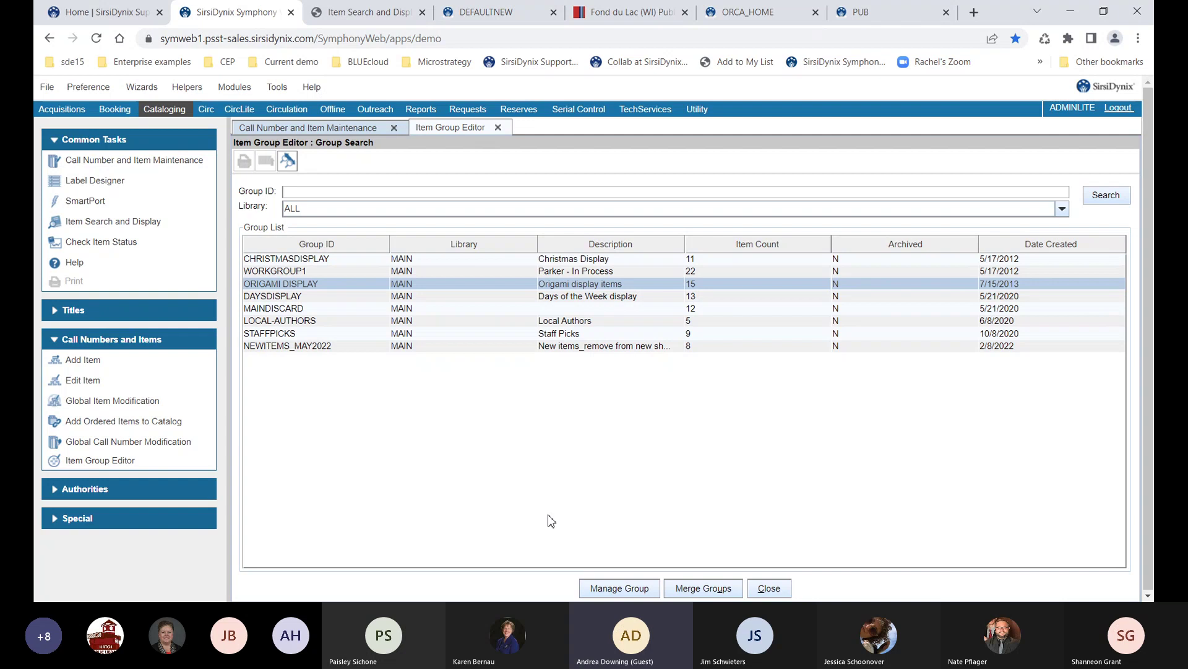
left_click(591, 582)
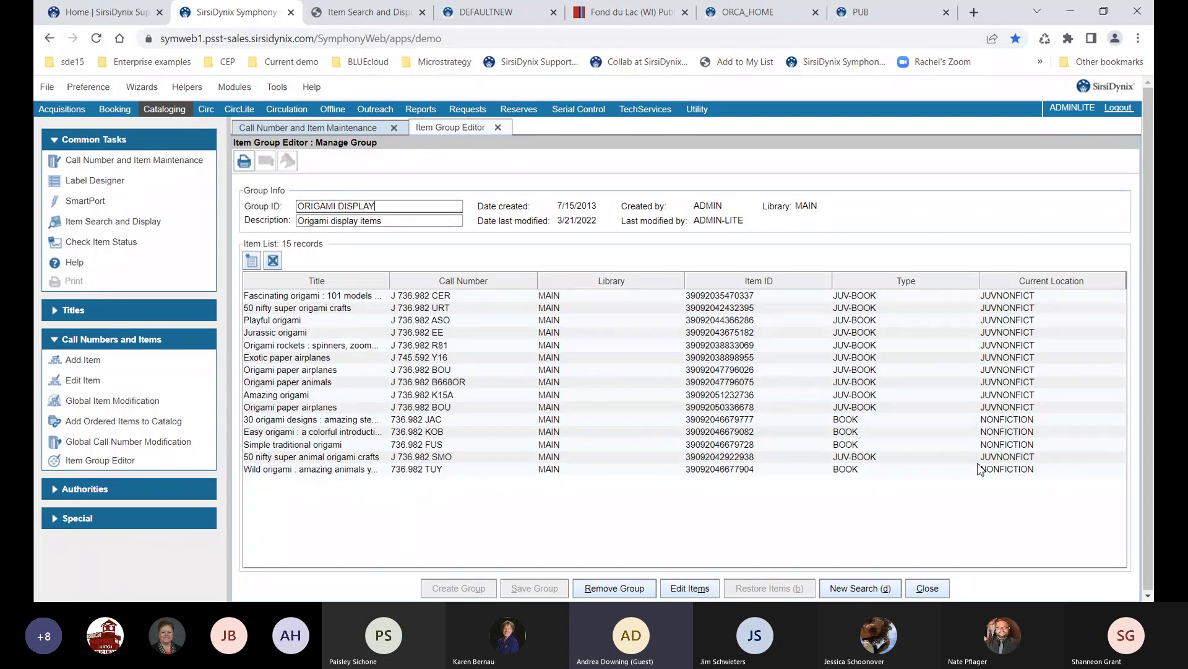
left_click(997, 421)
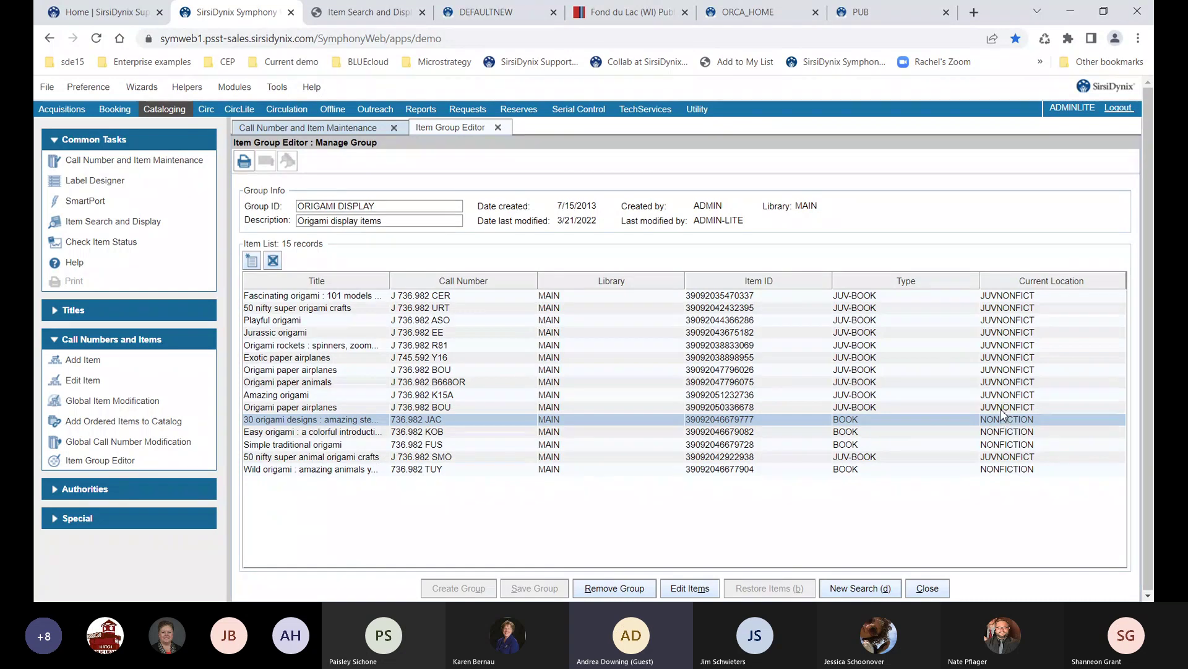
left_click(1002, 408)
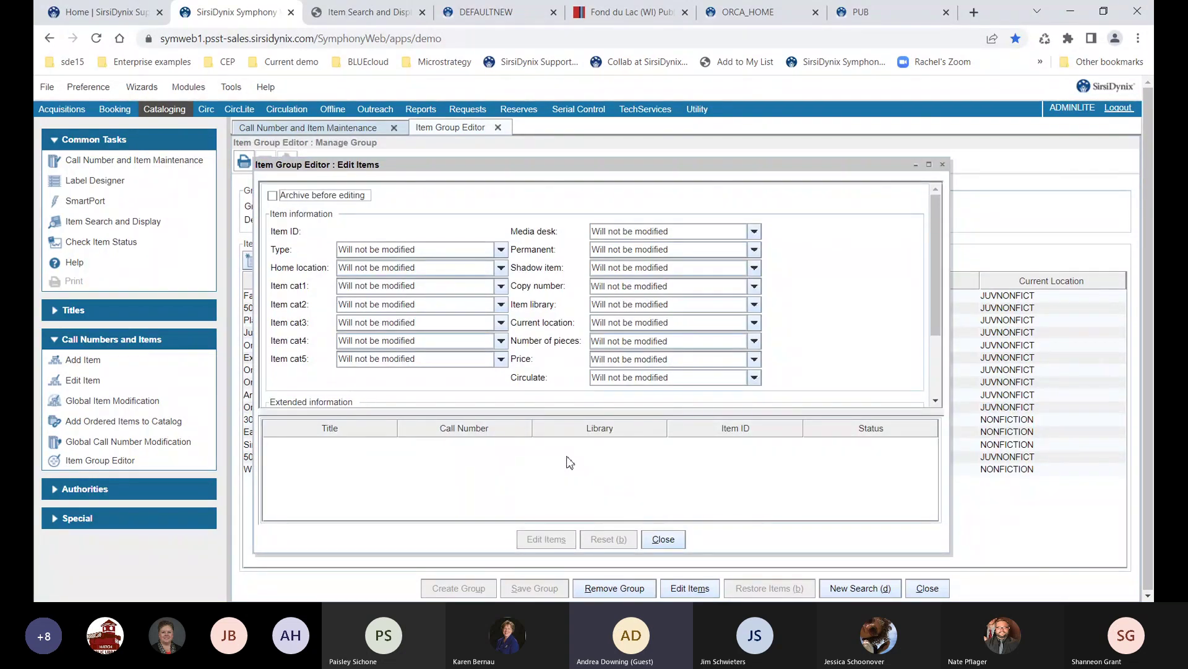
Archive all 15 group items and change their home location to DISPLAY, then close Edit Items
left_click(274, 196)
left_click(363, 271)
key("d")
key("Down")
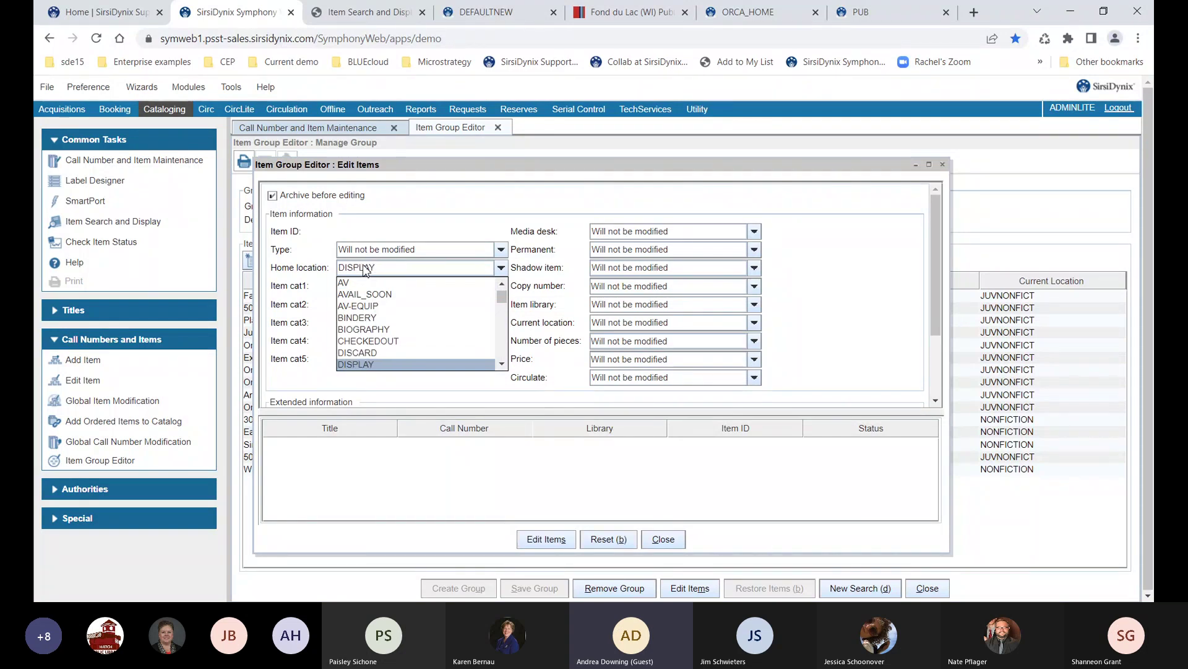
key("Return")
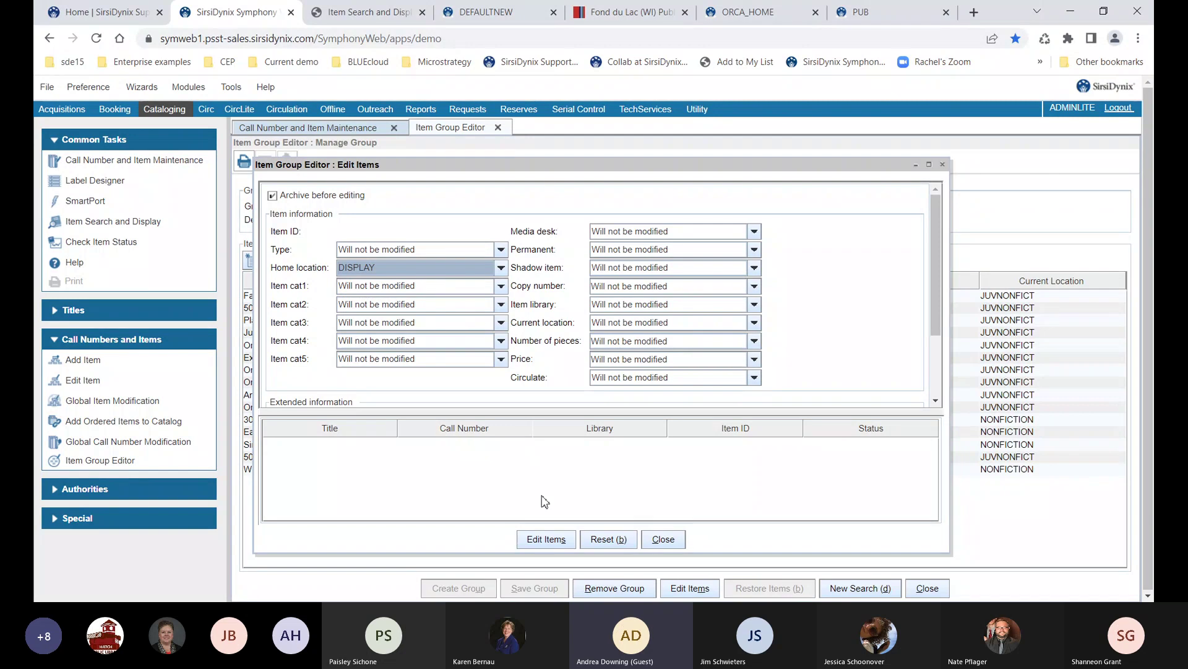
left_click(541, 539)
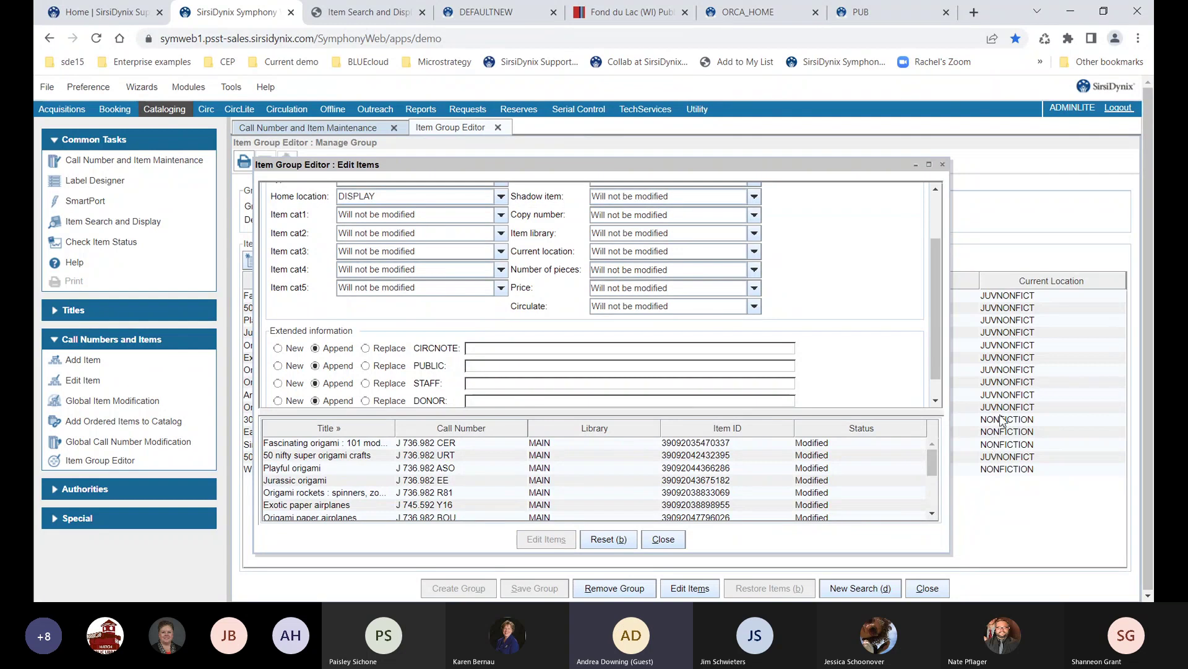
left_click(671, 538)
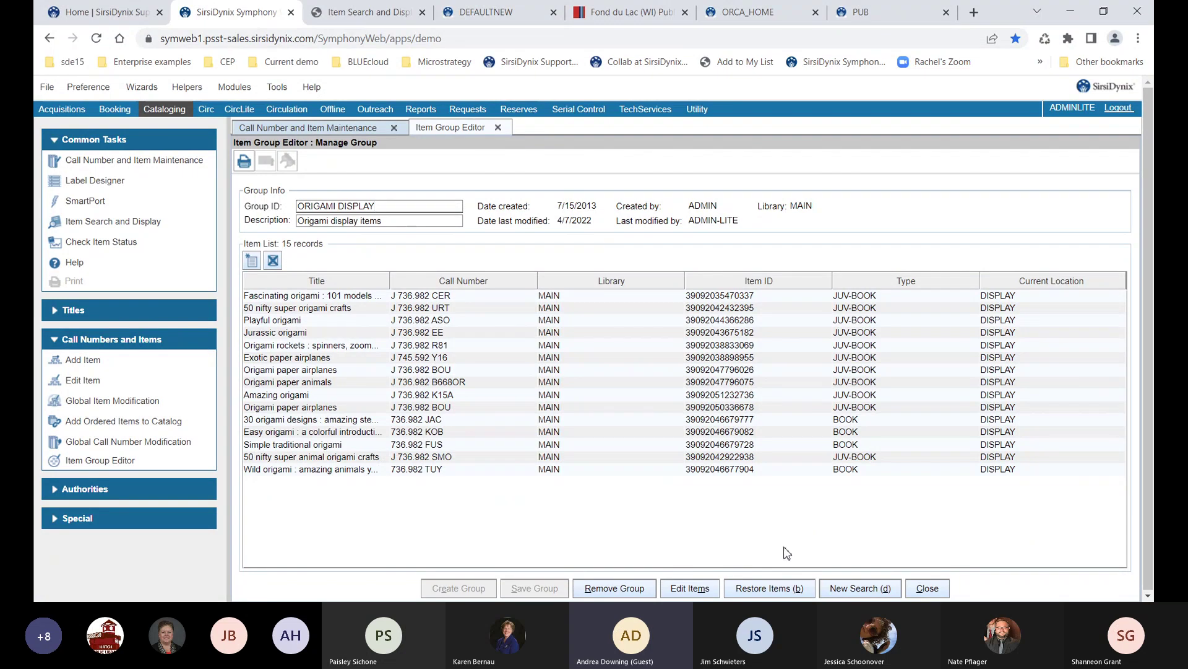
Restore the group's archived item values so locations revert to JUVNONFICT and NONFICTION
left_click(762, 593)
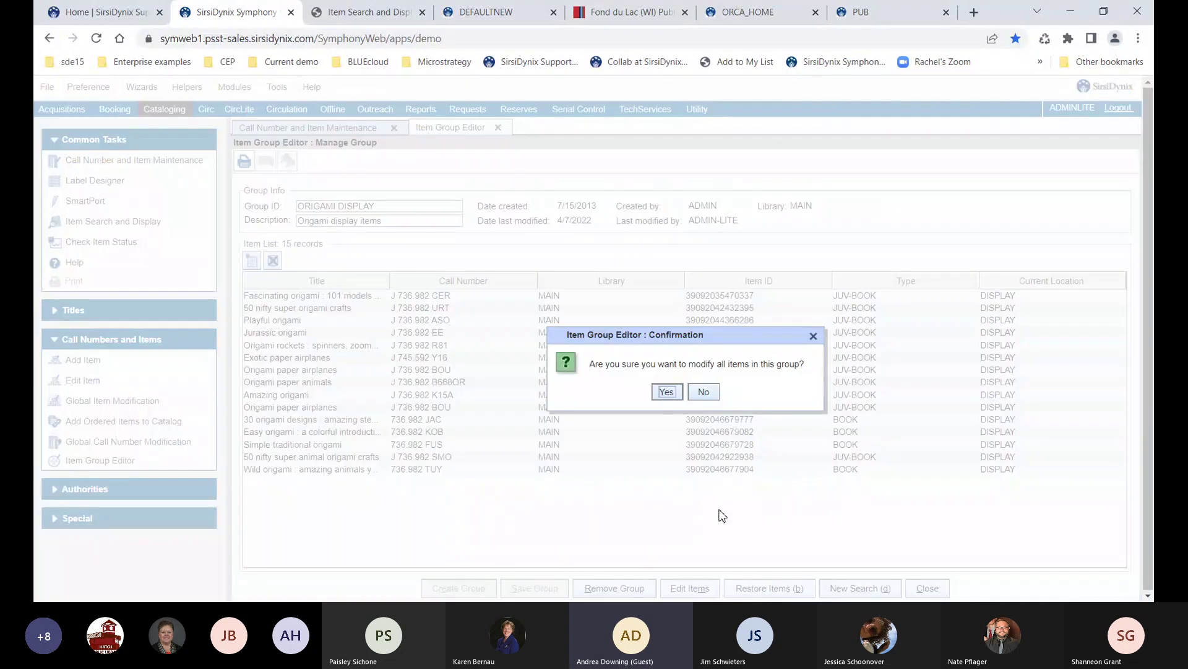
left_click(666, 393)
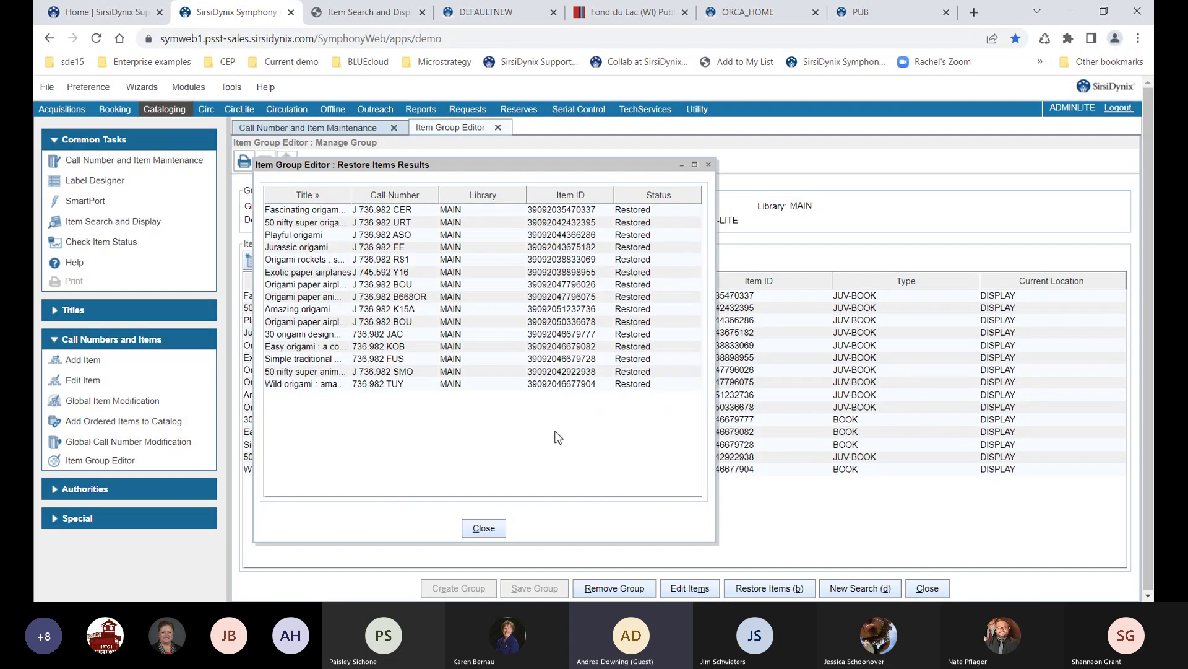
left_click(484, 529)
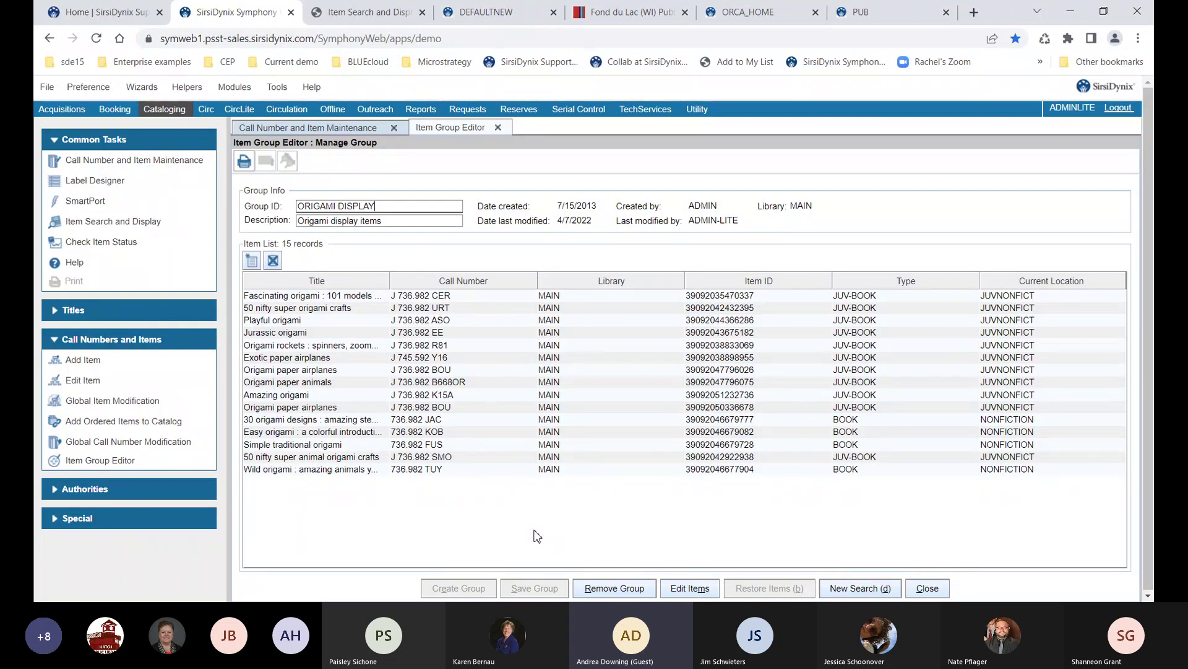
Close the Item Group Editor and Call Number and Item Maintenance, expand Authorities, and switch to CircLite
left_click(926, 588)
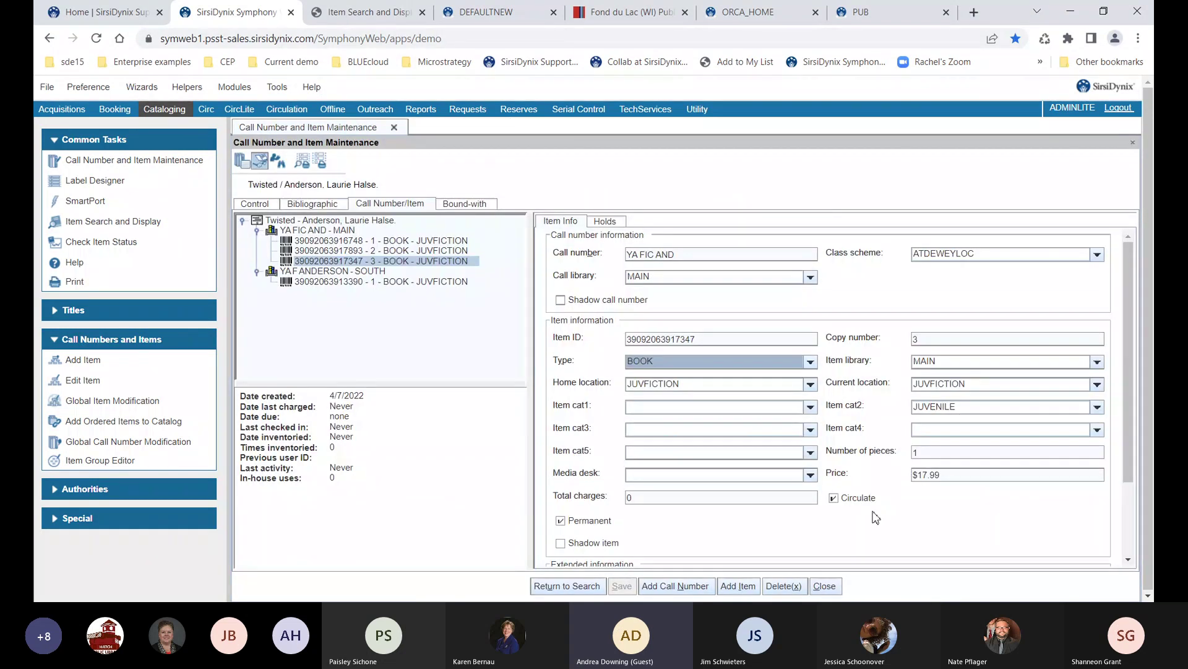
left_click(825, 586)
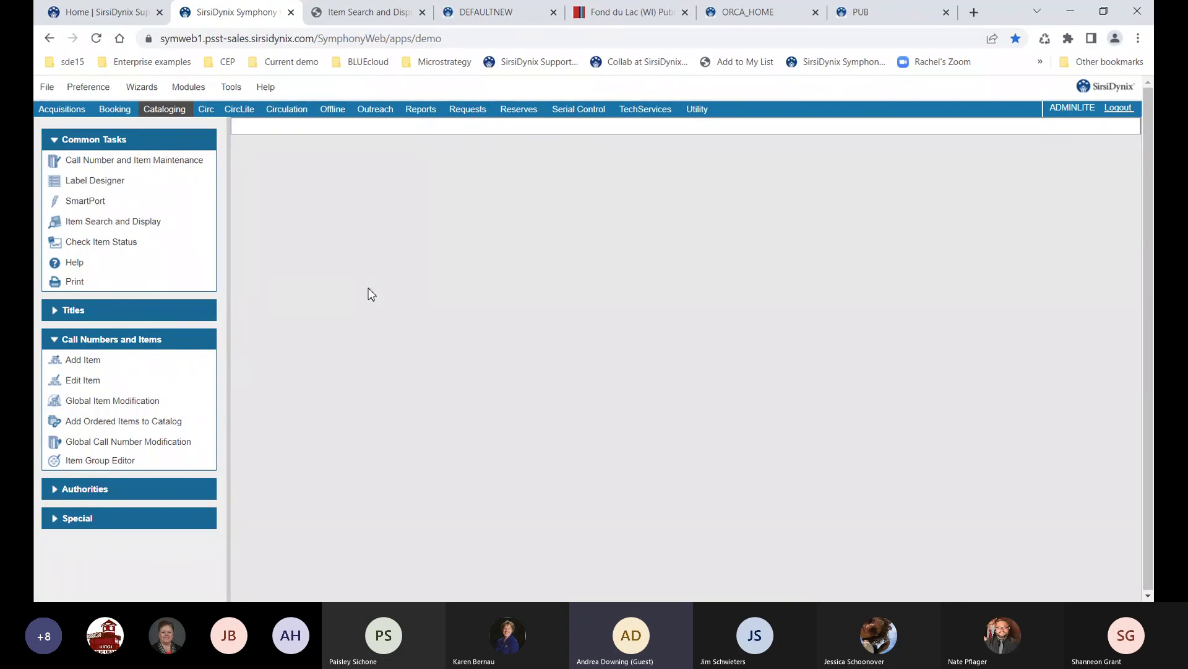
left_click(183, 492)
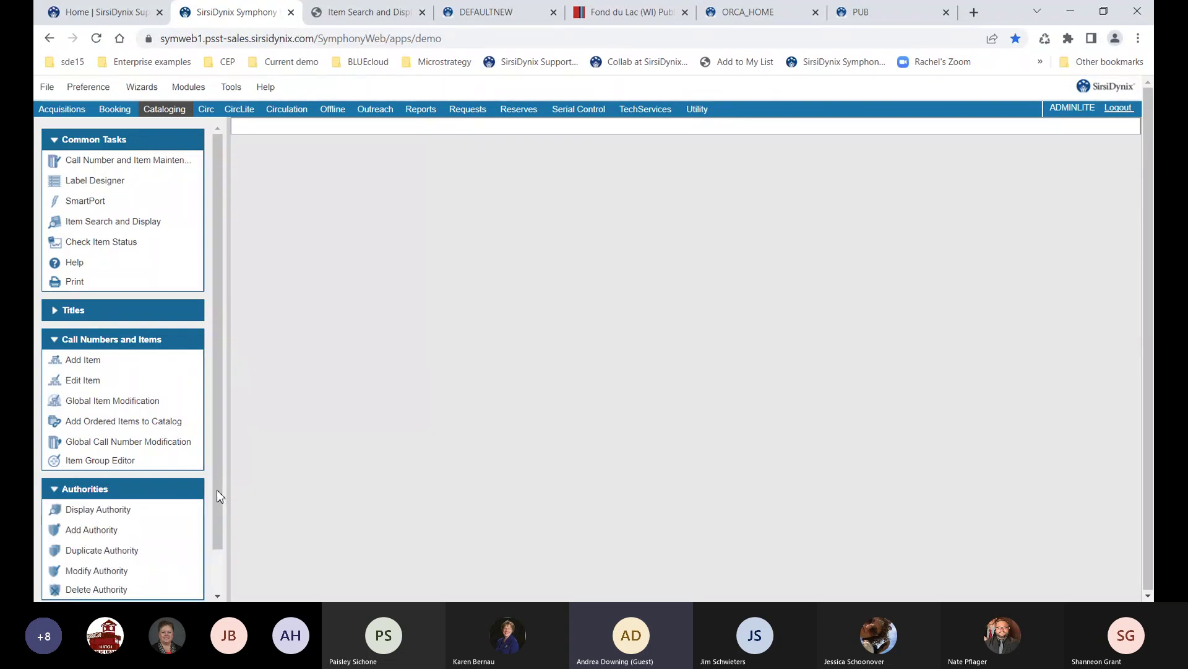
scroll(218, 495, "down", 1)
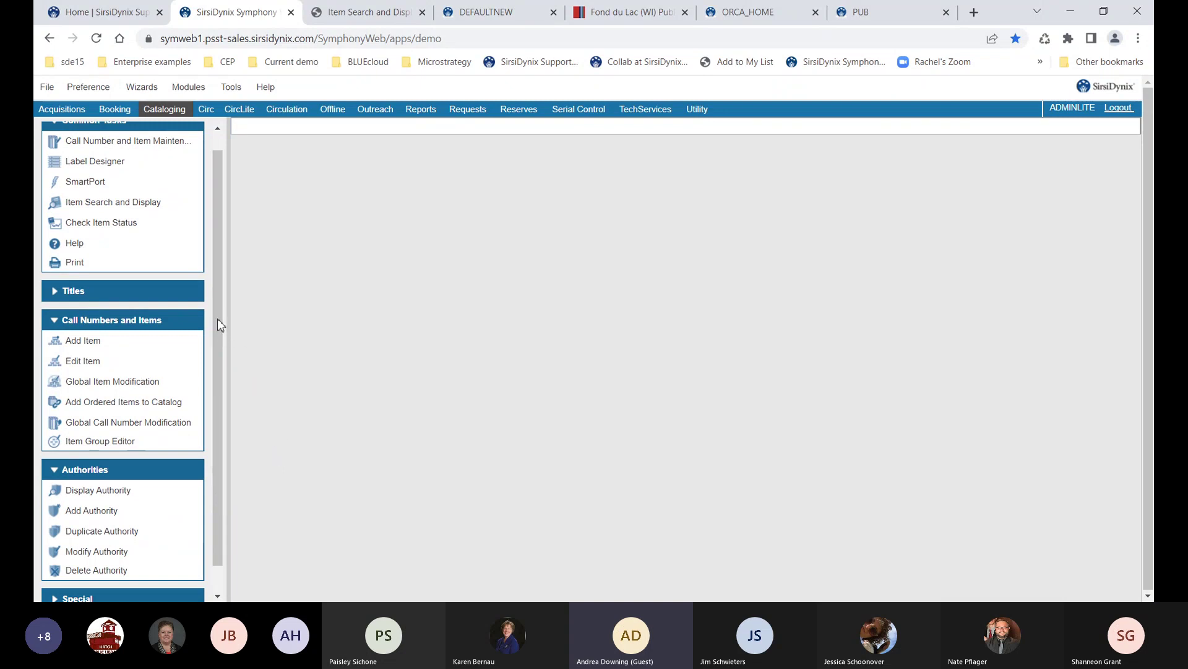
scroll(222, 284, "up", 1)
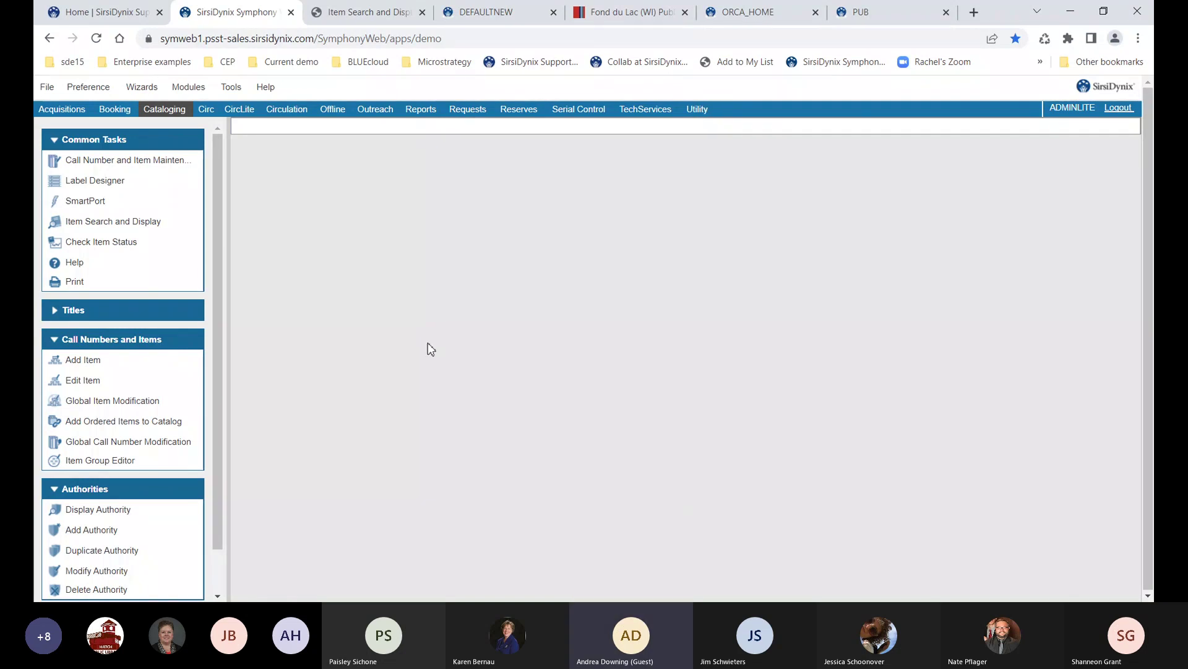
left_click(247, 111)
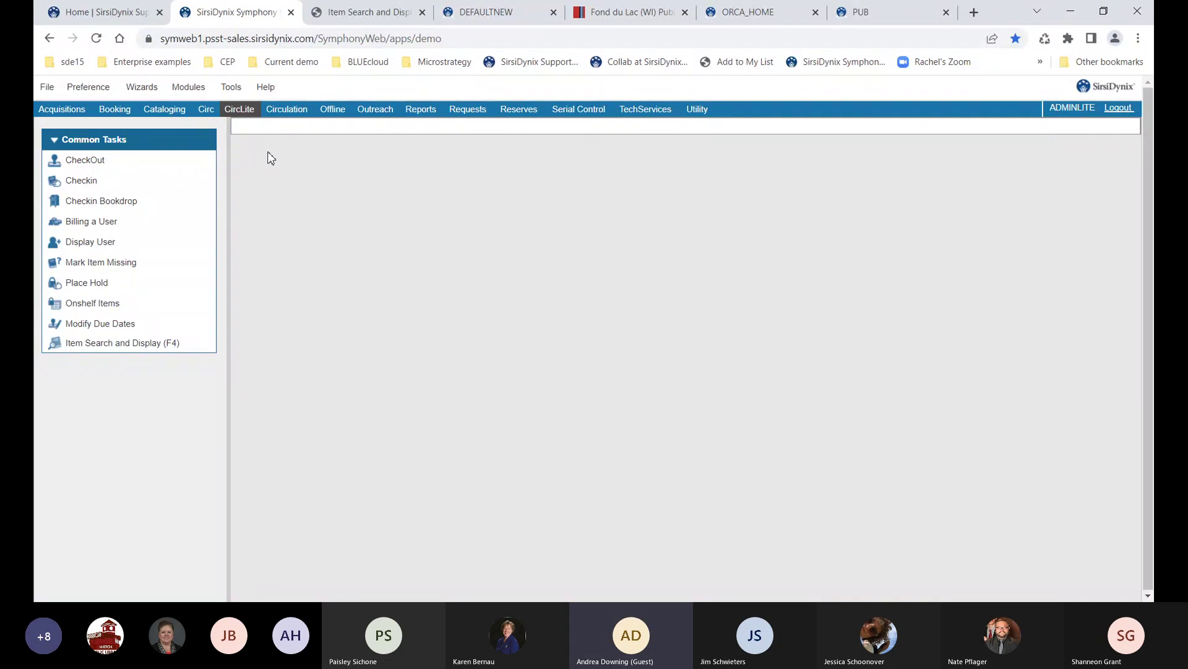
Switch to the full Circ module to list its circulation tasks
left_click(206, 110)
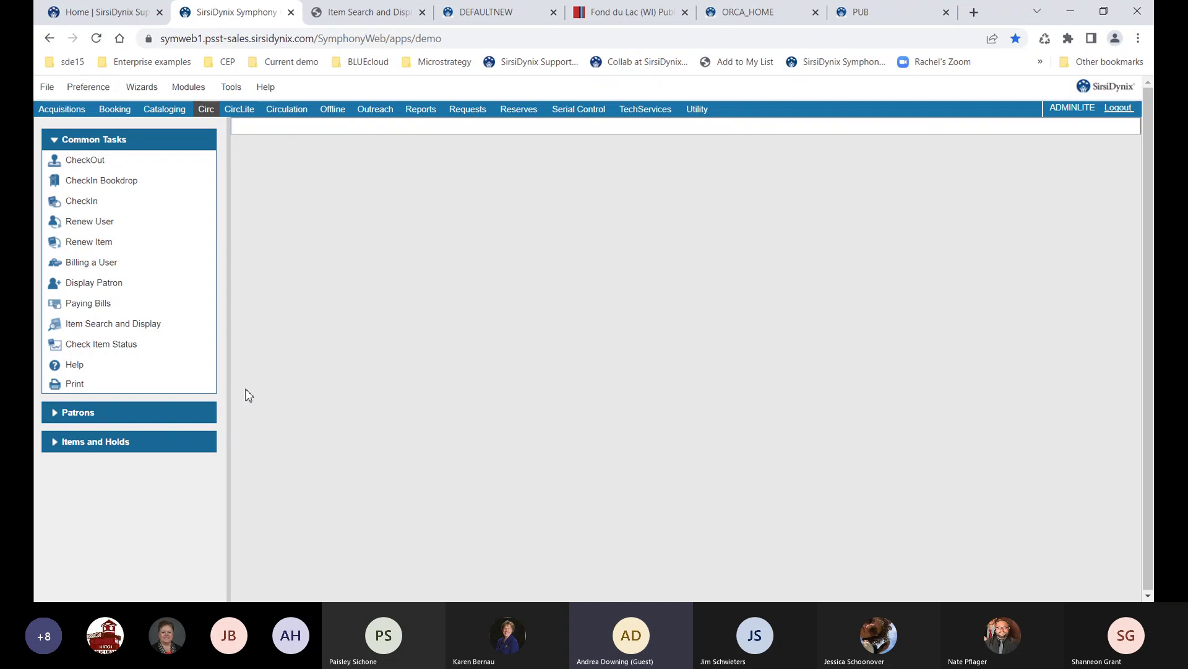
Start registering a new user, keep the ADULT profile, and enter the new user ID
left_click(183, 415)
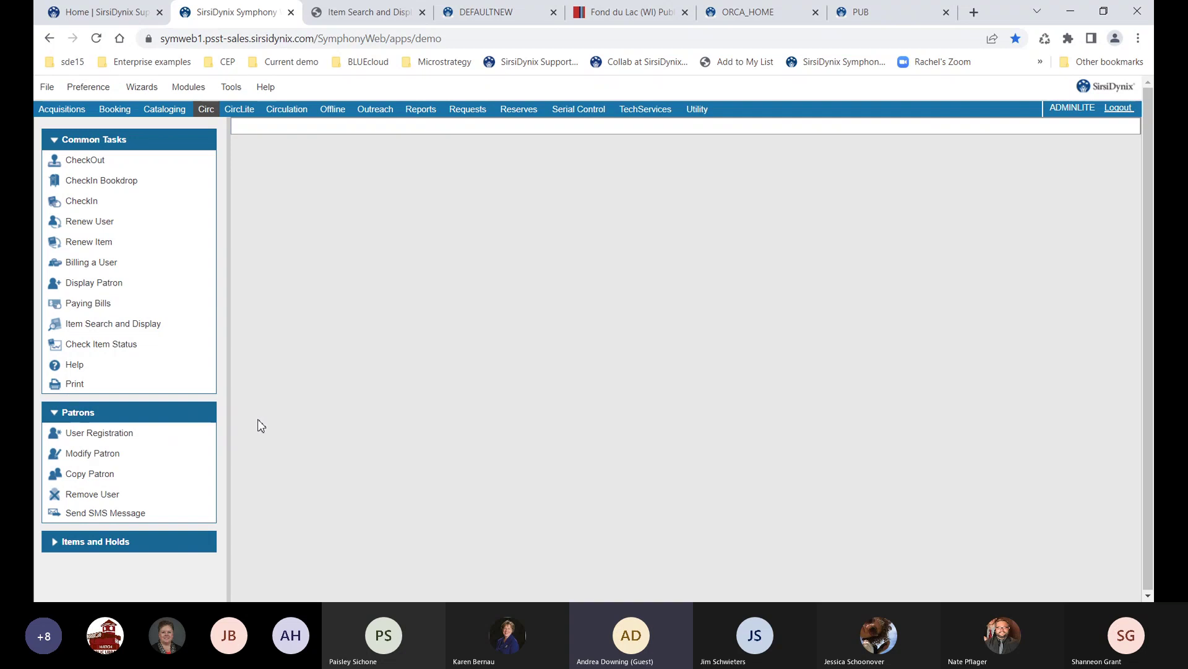
left_click(93, 436)
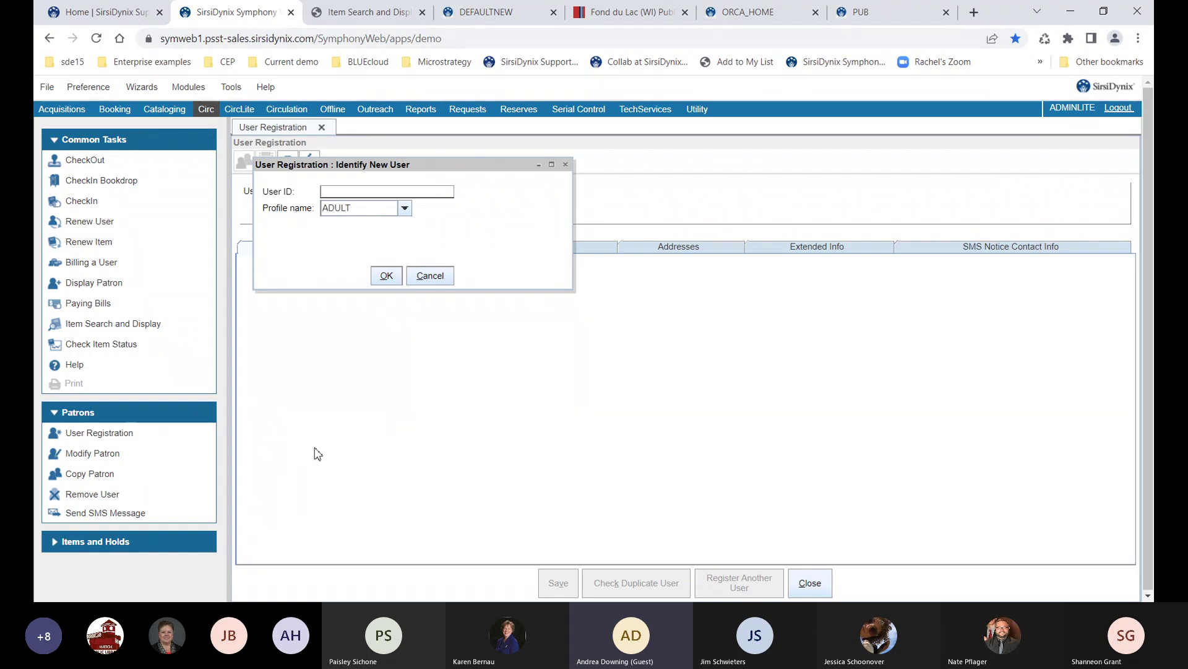
left_click(360, 212)
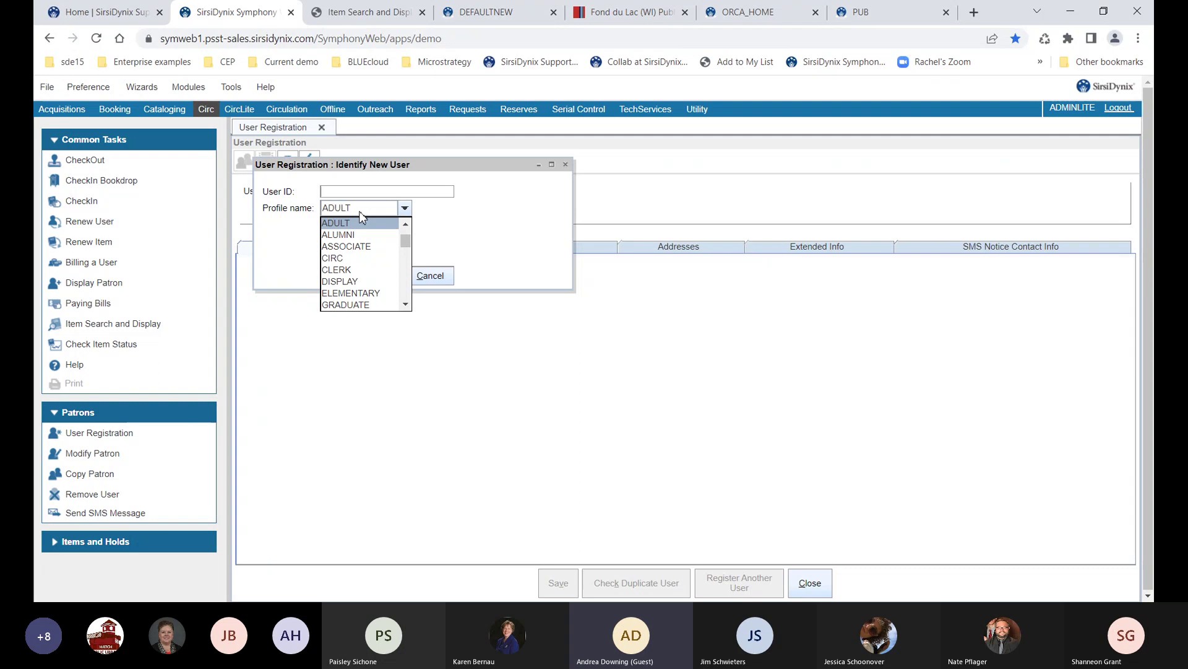
scroll(362, 240, "down", 2)
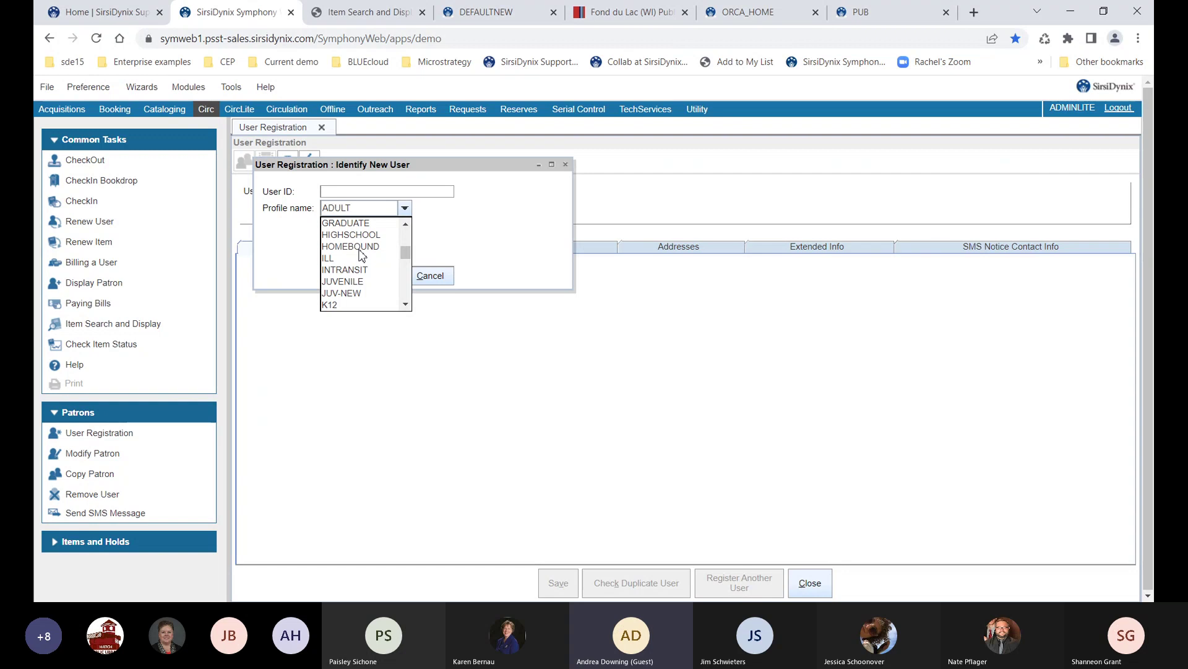
left_click(357, 210)
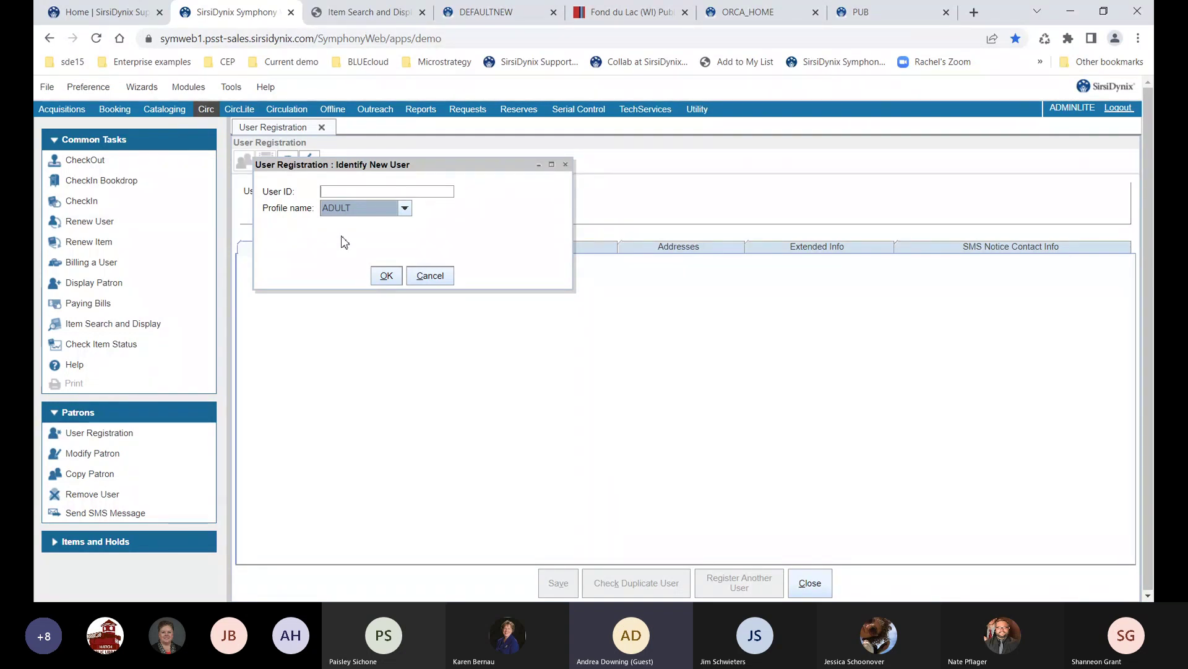
left_click(345, 191)
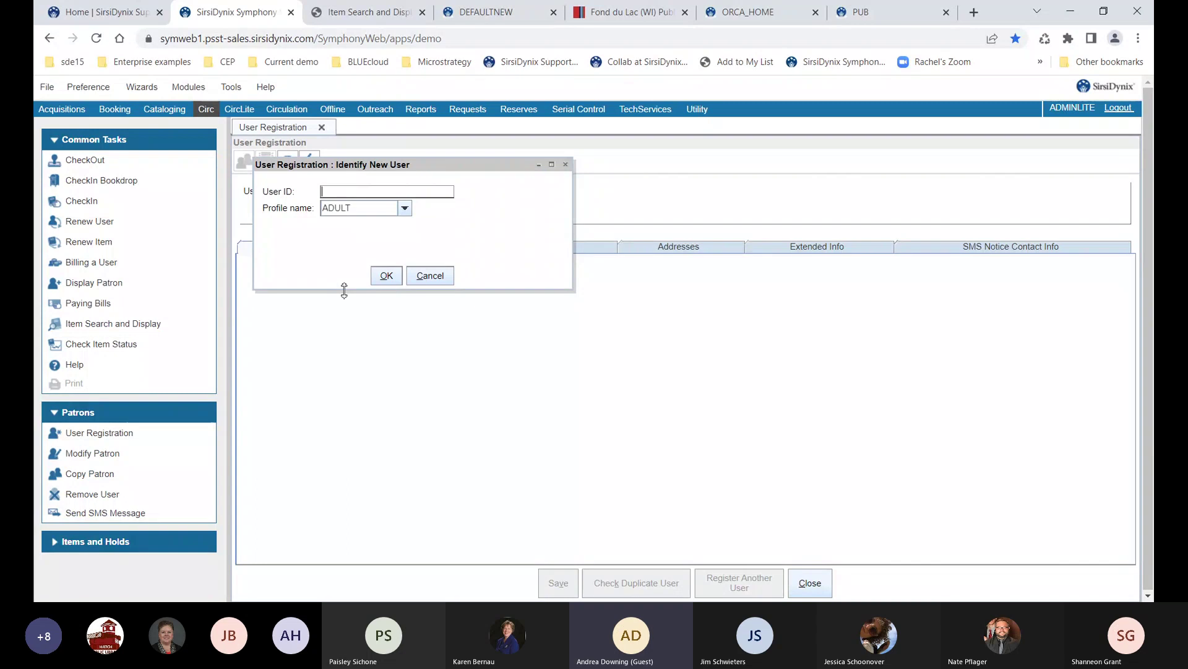
type("2149208")
Load the User Registration form and keep MAIN as the user's library
key("Return")
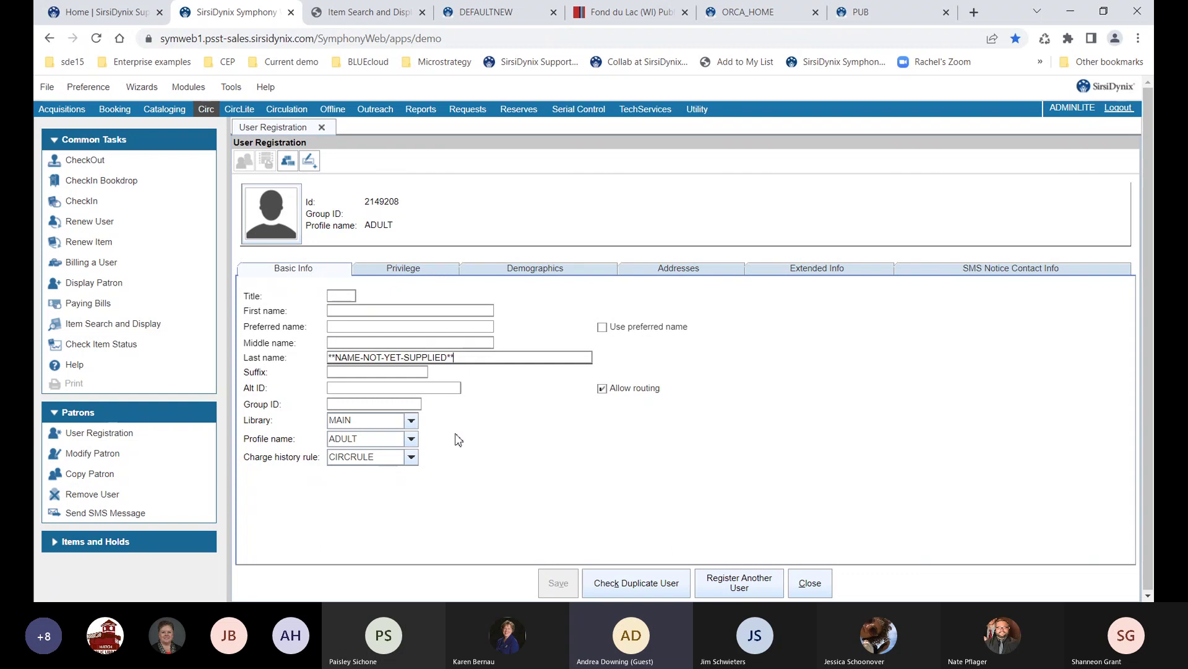
left_click(410, 422)
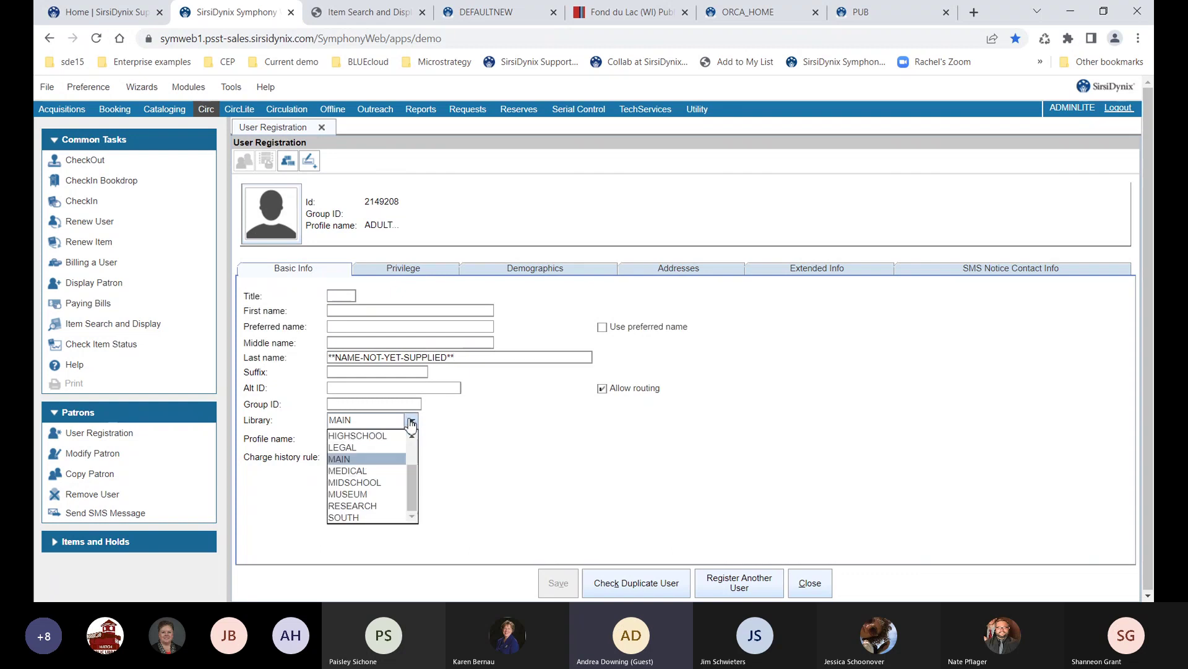
left_click(410, 421)
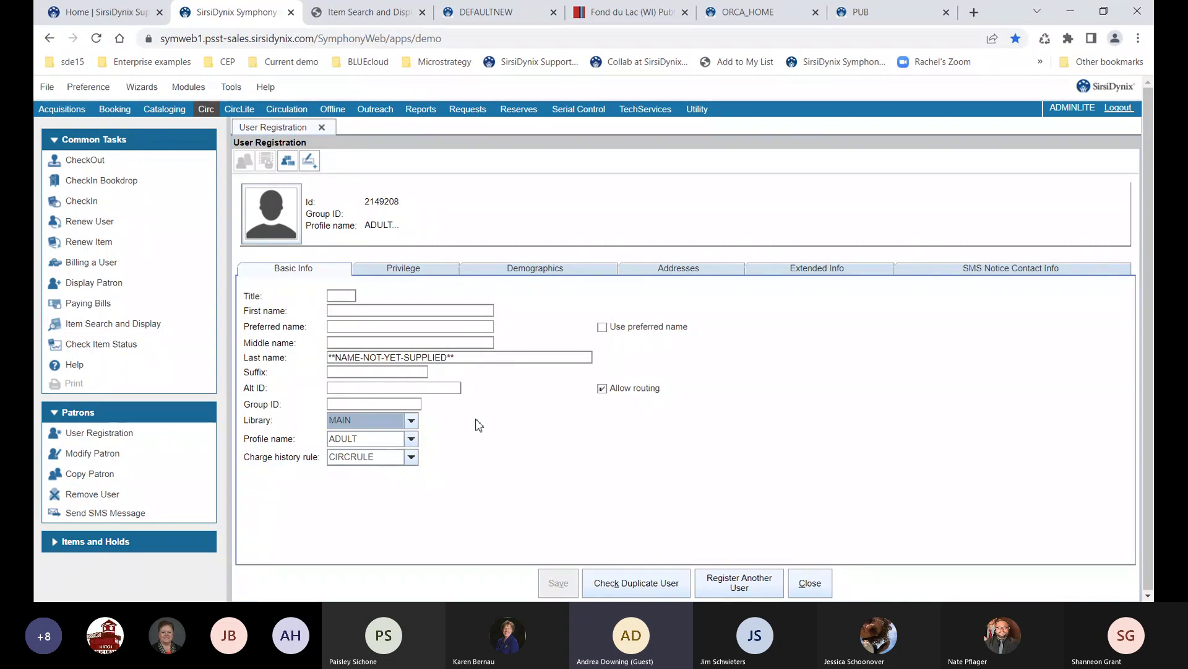
Replace the placeholder last name with the patron's last name and enter the first name
left_click(464, 357)
left_click_drag(465, 357, 353, 358)
key("Tab")
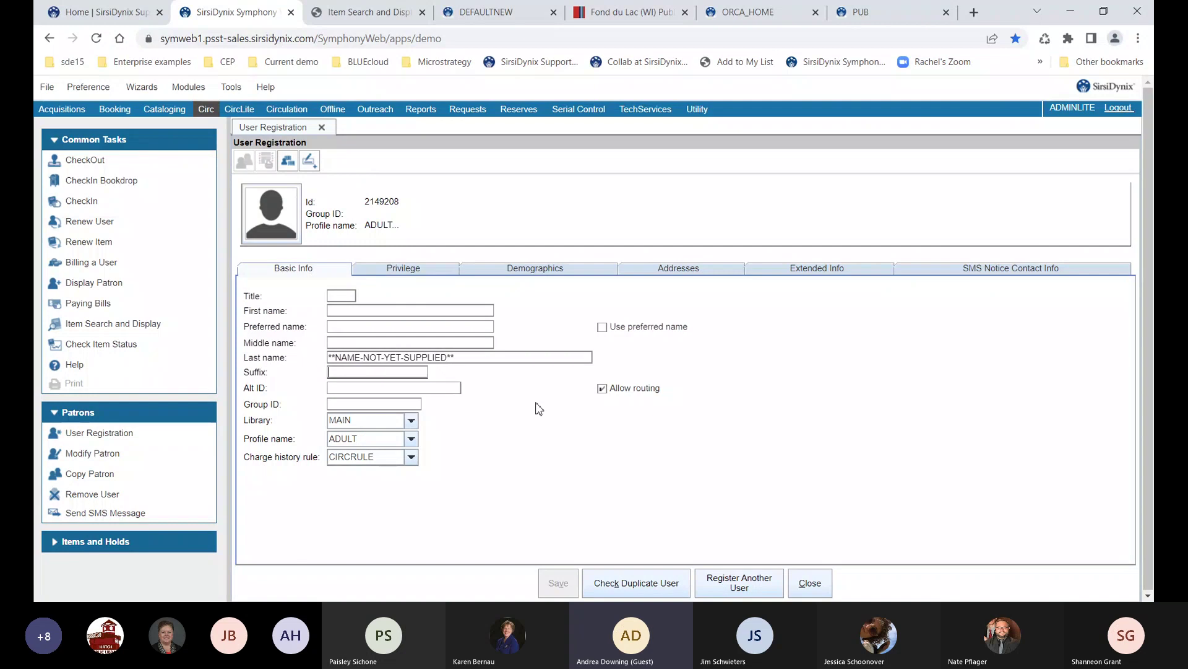
left_click(504, 357)
key("BackSpace")
key("BackSpace")
key("BackSpace")
key("BackSpace")
key("BackSpace")
key("BackSpace")
key("BackSpace")
key("BackSpace")
key("BackSpace")
key("BackSpace")
key("BackSpace")
key("BackSpace")
key("BackSpace")
key("BackSpace")
key("BackSpace")
key("BackSpace")
key("BackSpace")
key("BackSpace")
key("BackSpace")
key("BackSpace")
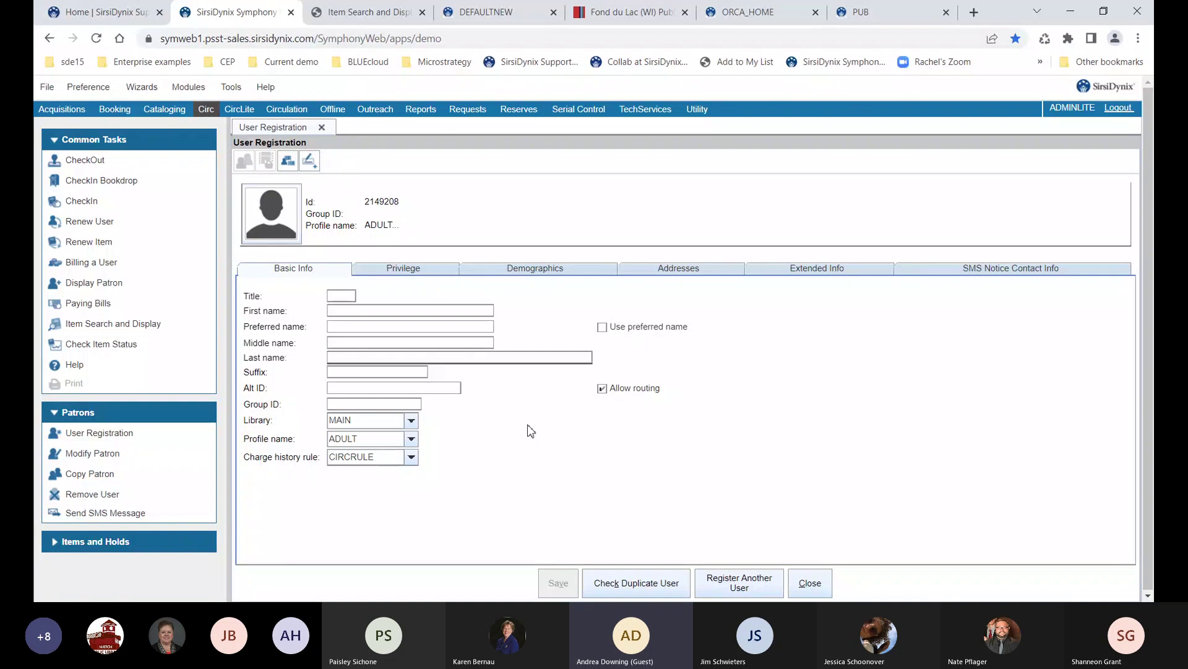
left_click(475, 310)
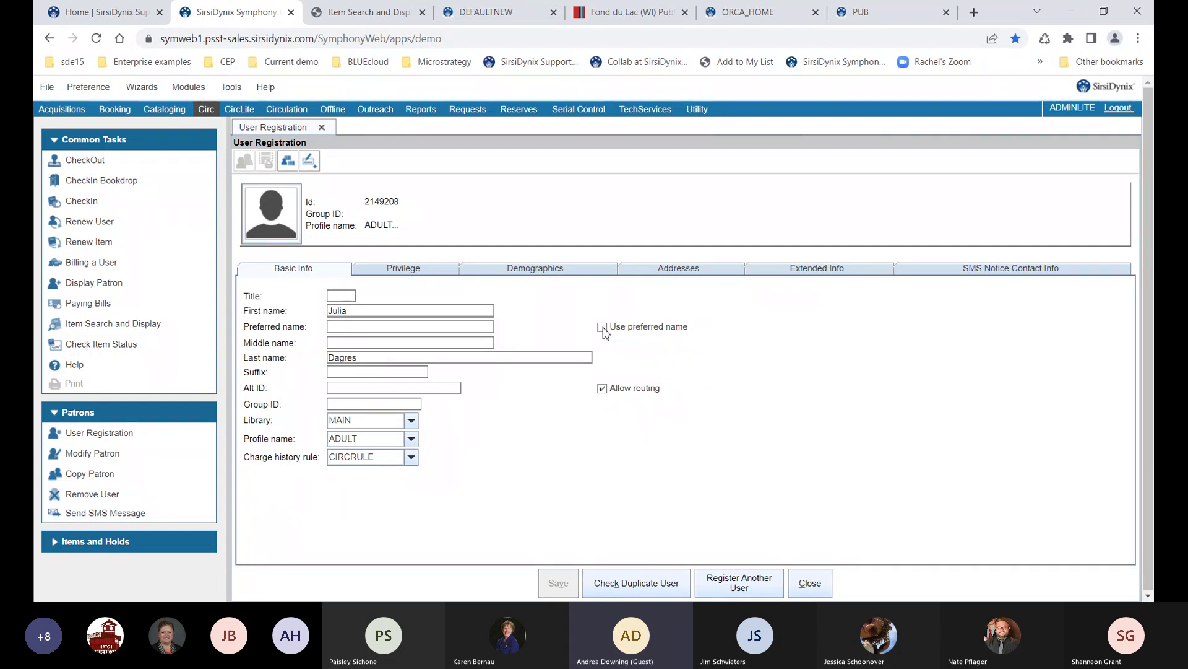
Leave Use preferred name unchecked and bring up the Demographics fields
left_click(603, 328)
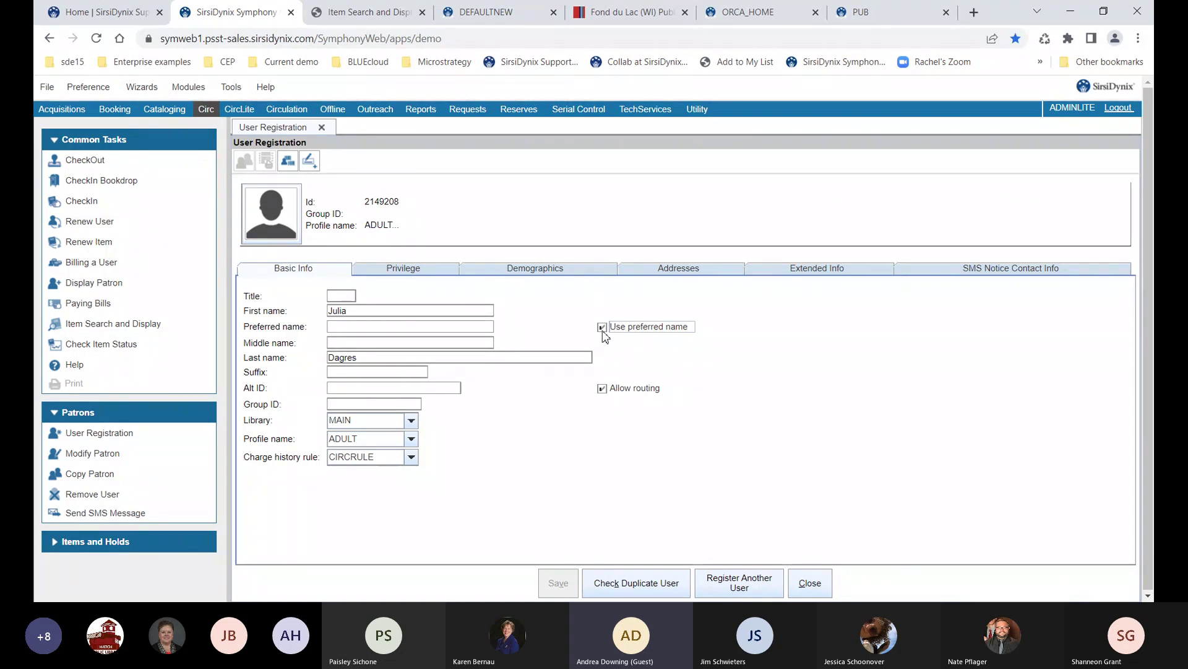
left_click(603, 328)
left_click(492, 326)
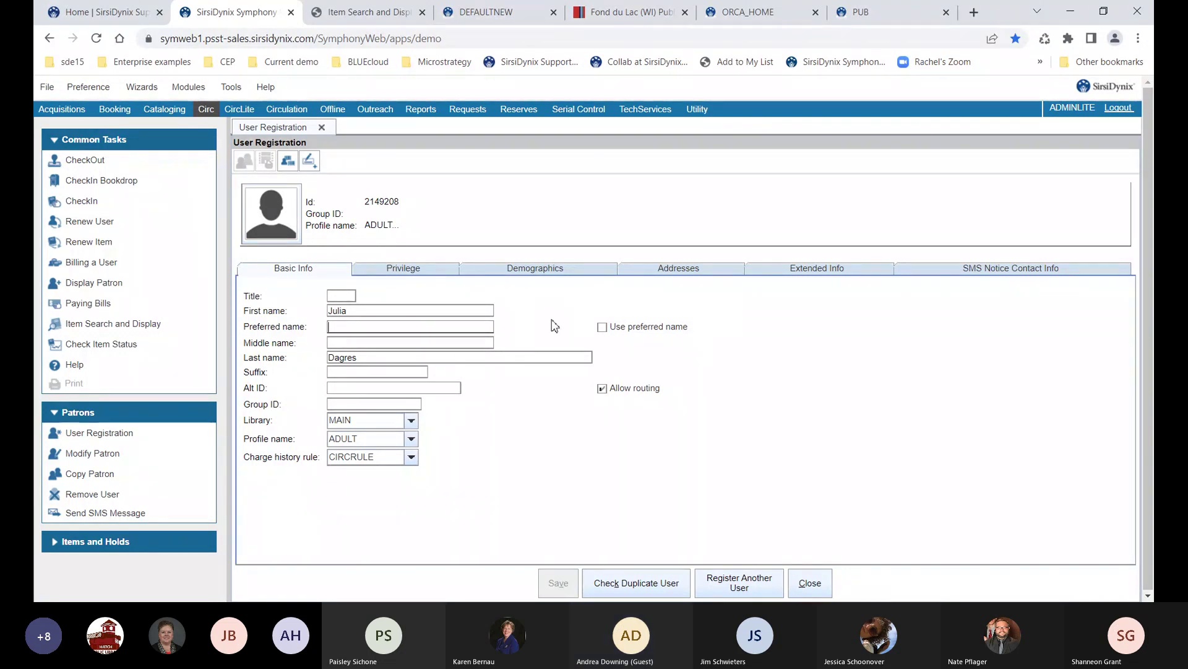
left_click(541, 276)
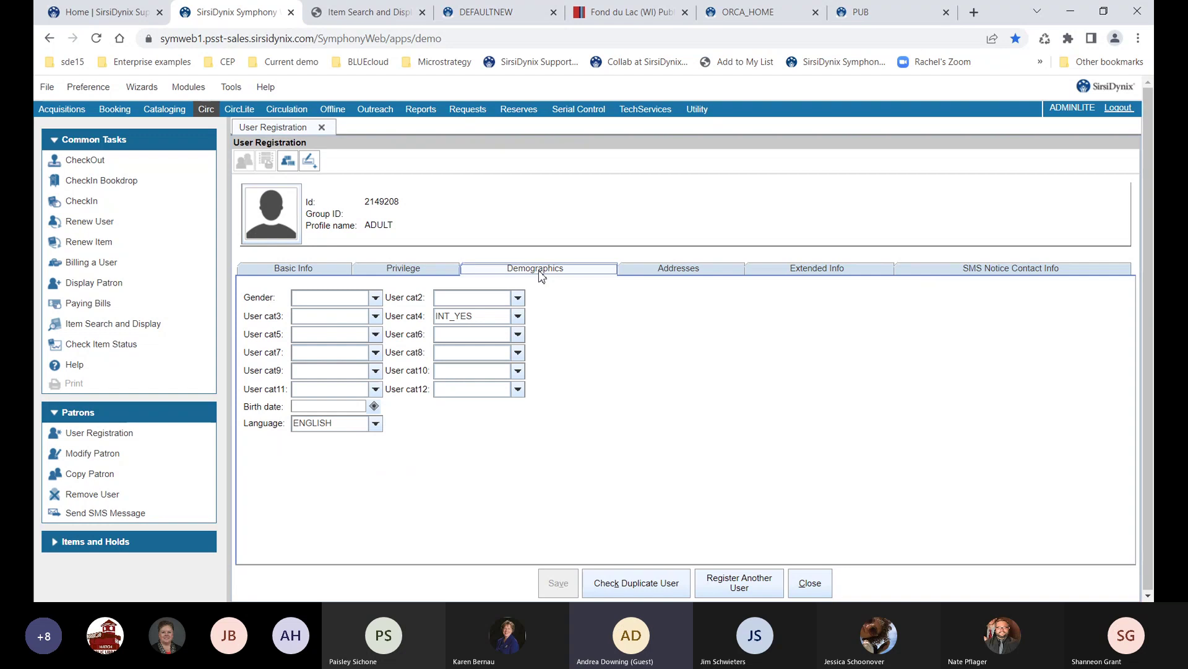
Keep User cat4 at INT_YES, look at Gender and User cat3, and set User cat6 to NEWS_YES
left_click(475, 321)
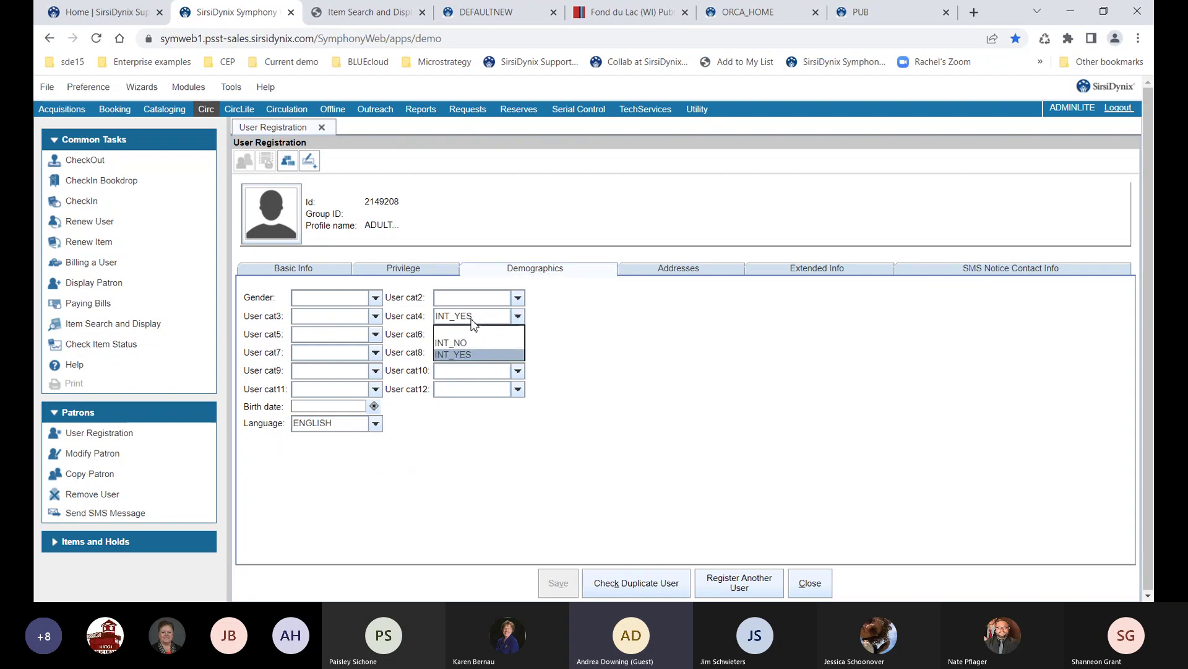
left_click(474, 323)
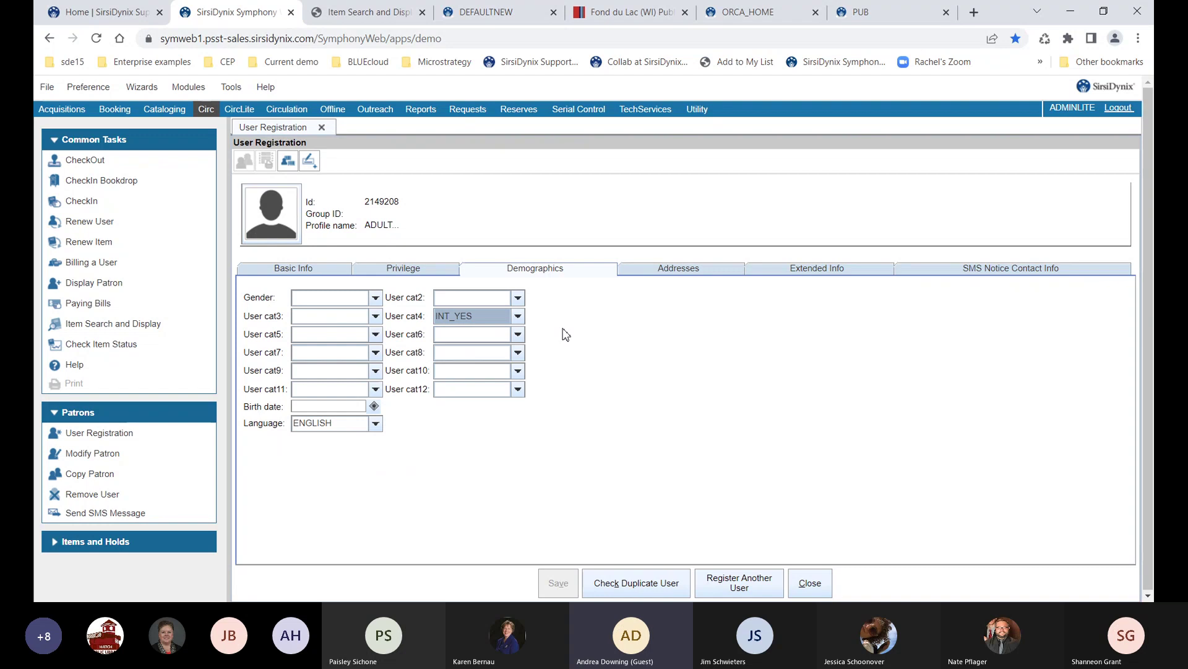
left_click(374, 300)
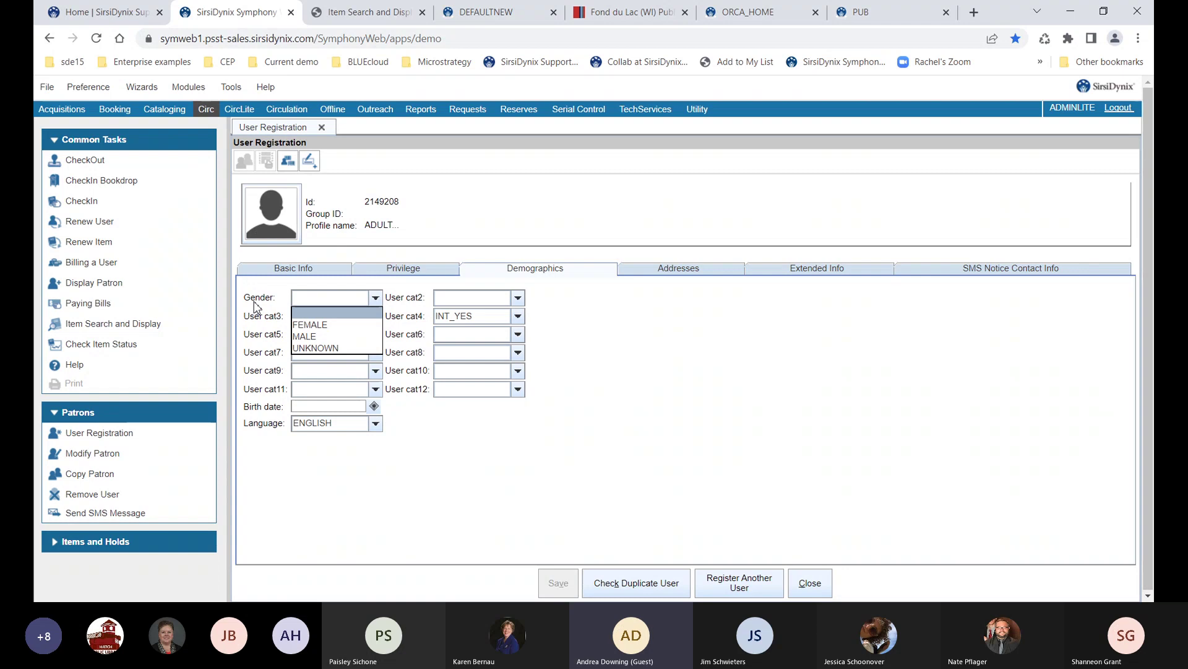
left_click(309, 299)
left_click(330, 321)
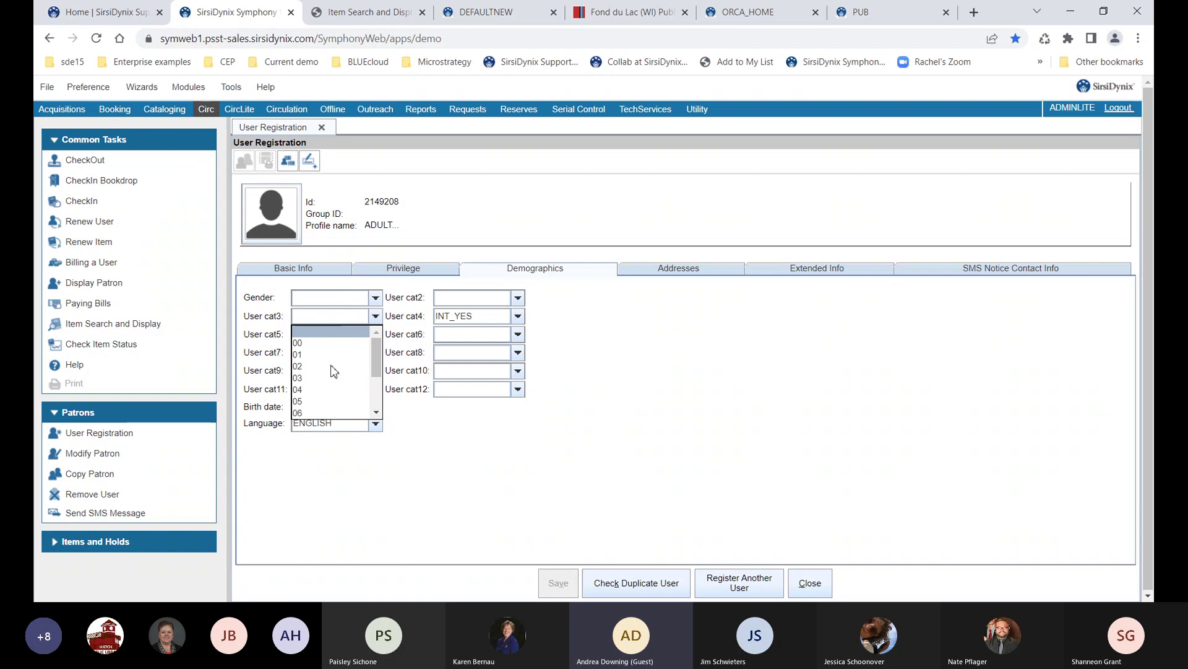
left_click(464, 336)
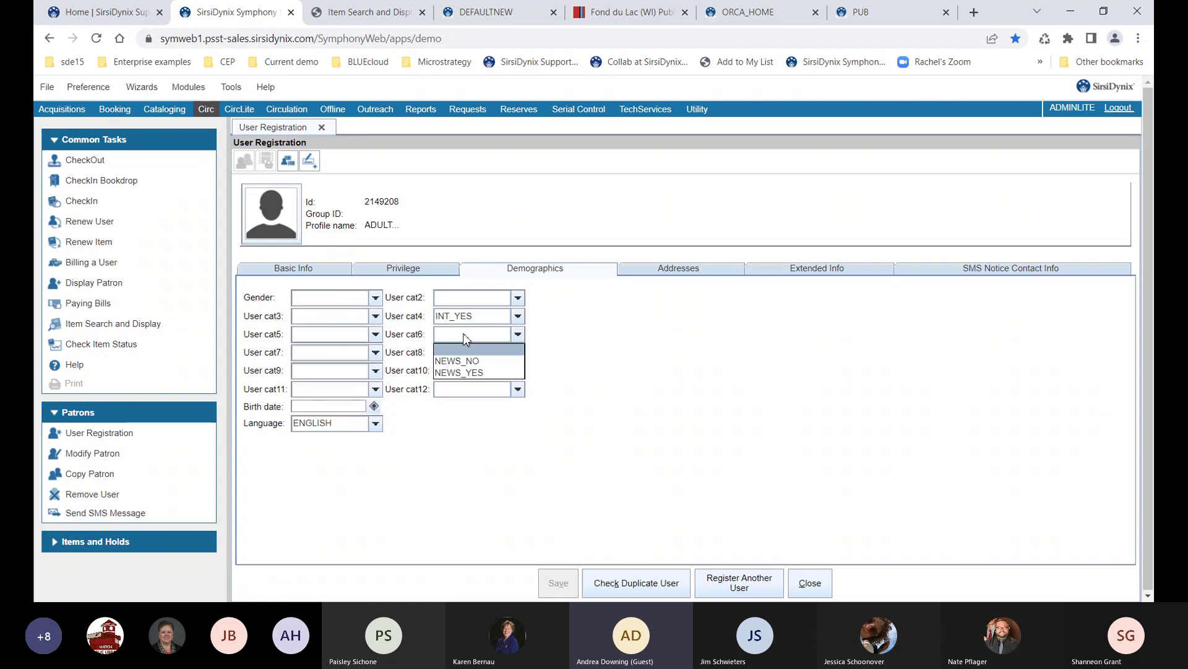
left_click(461, 373)
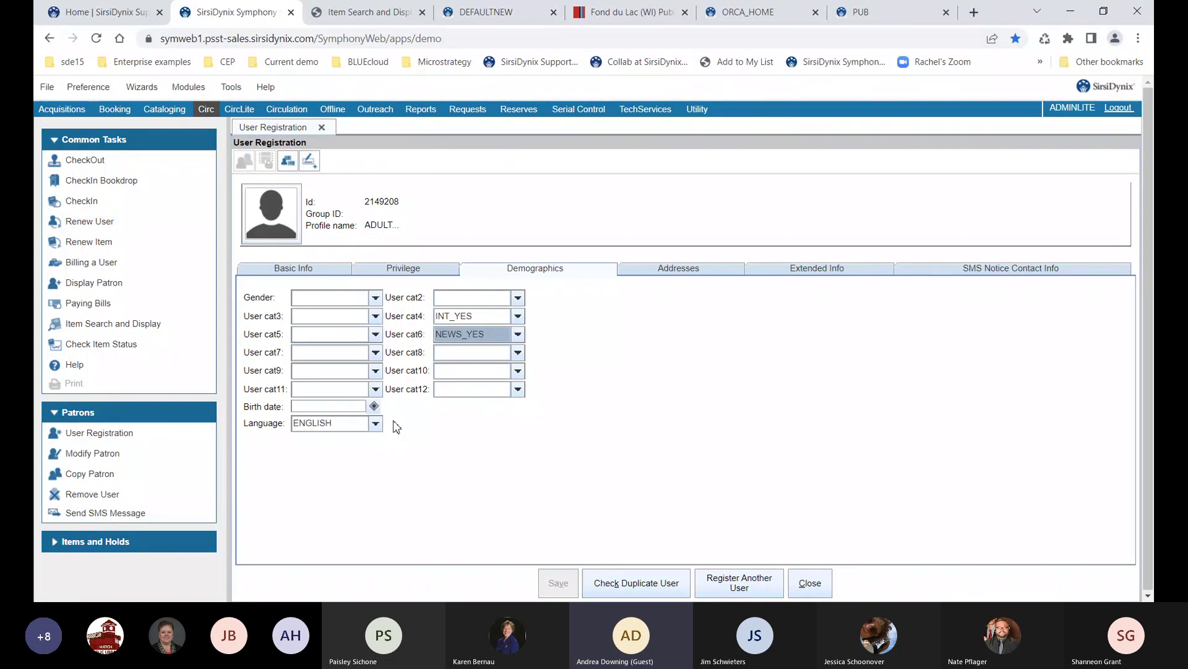
left_click(375, 407)
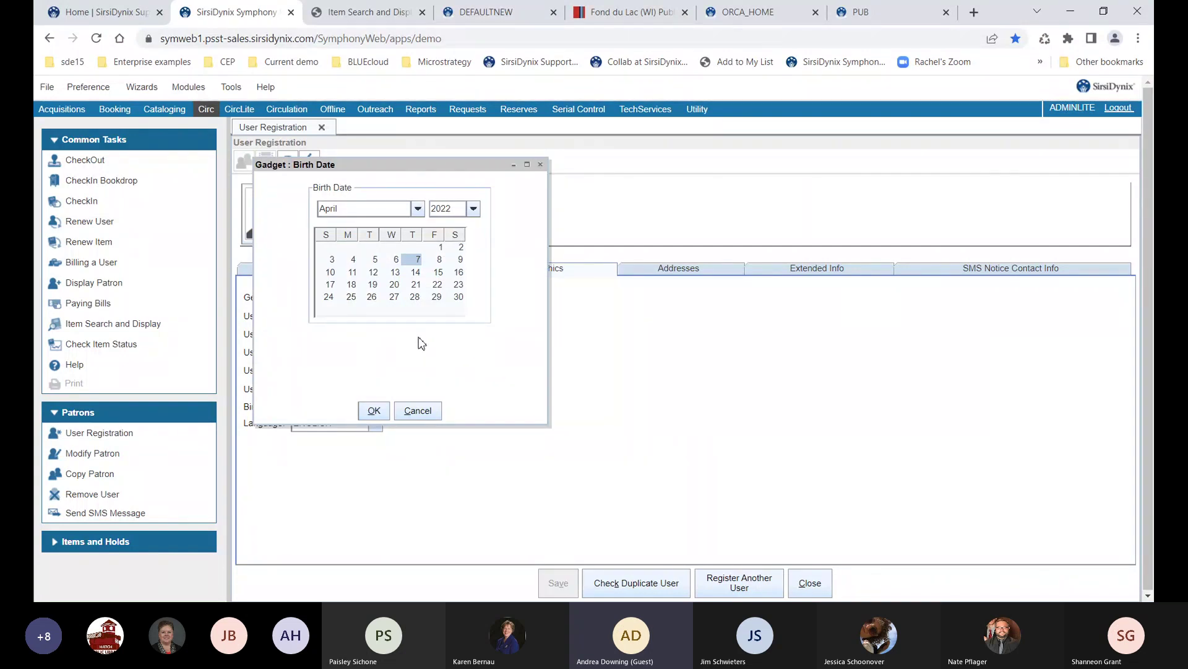
left_click(370, 210)
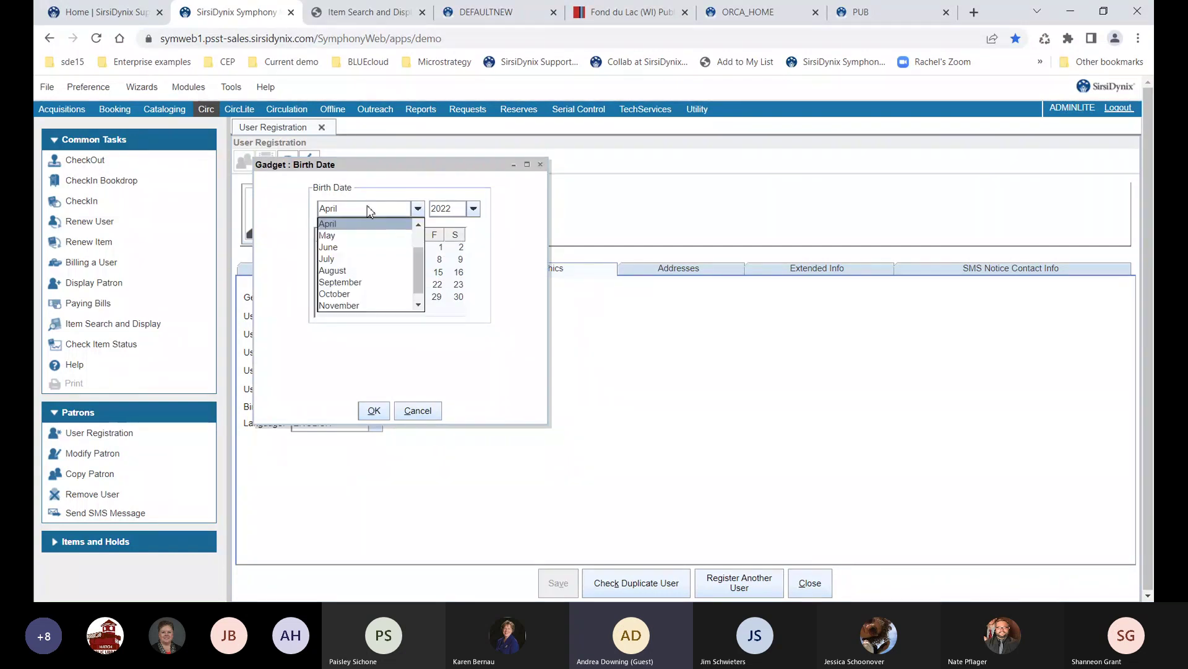
left_click(352, 271)
left_click(394, 276)
left_click(458, 210)
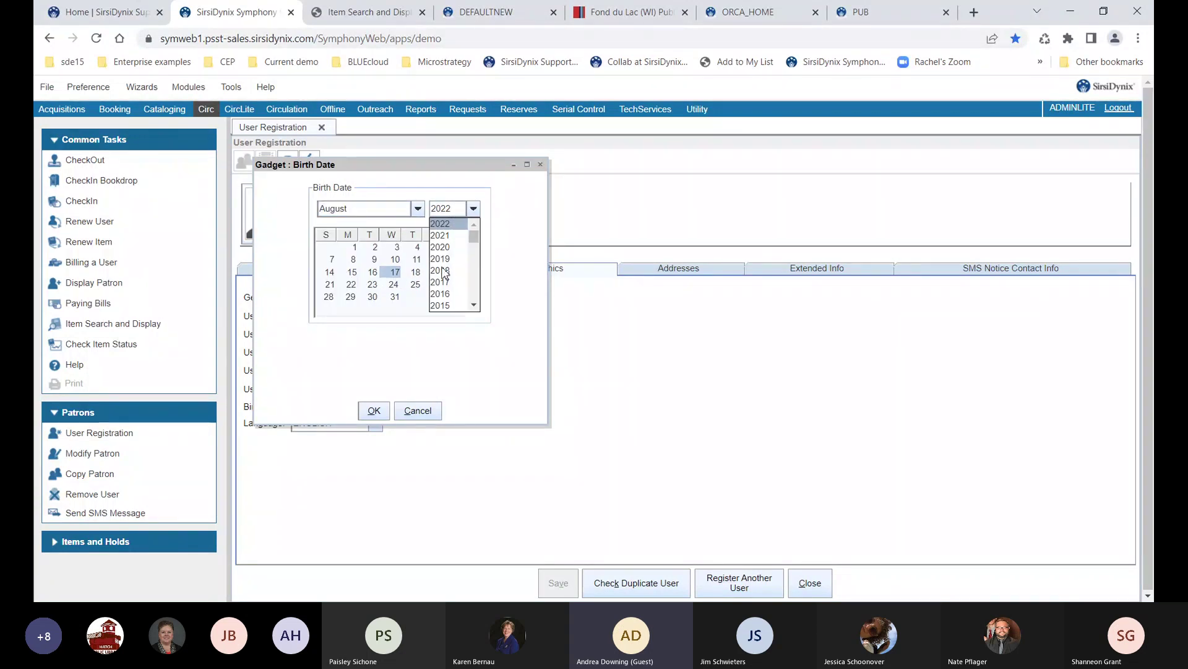
scroll(443, 273, "down", 5)
scroll(449, 273, "down", 7)
scroll(449, 274, "down", 2)
left_click(445, 225)
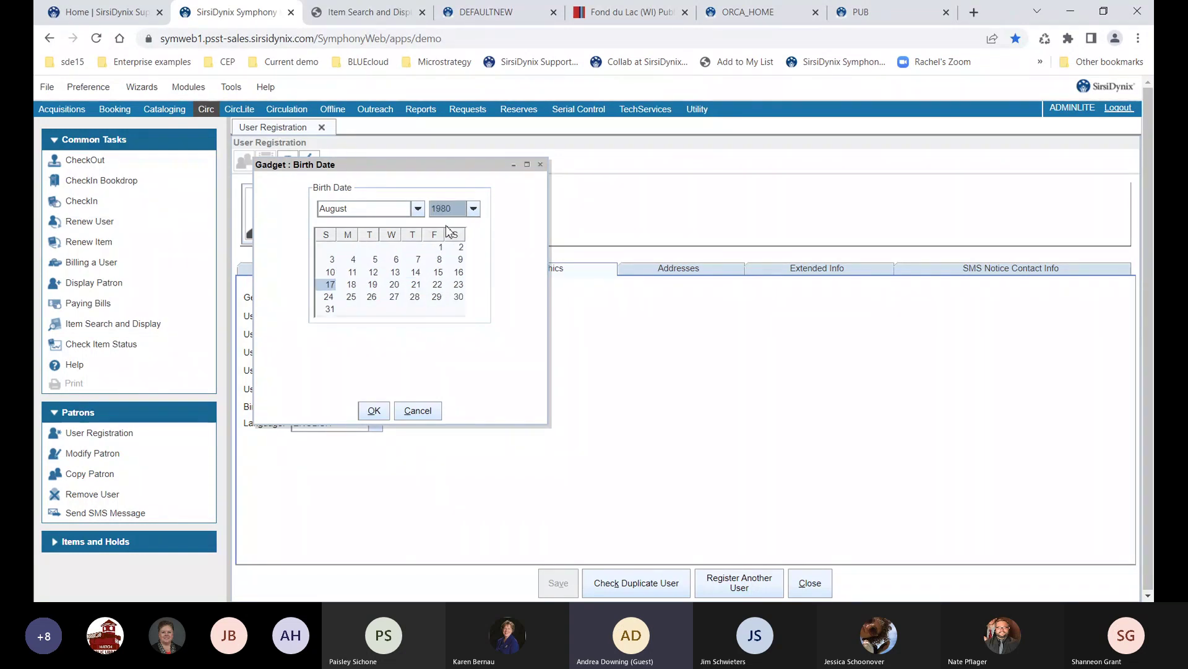
left_click(374, 410)
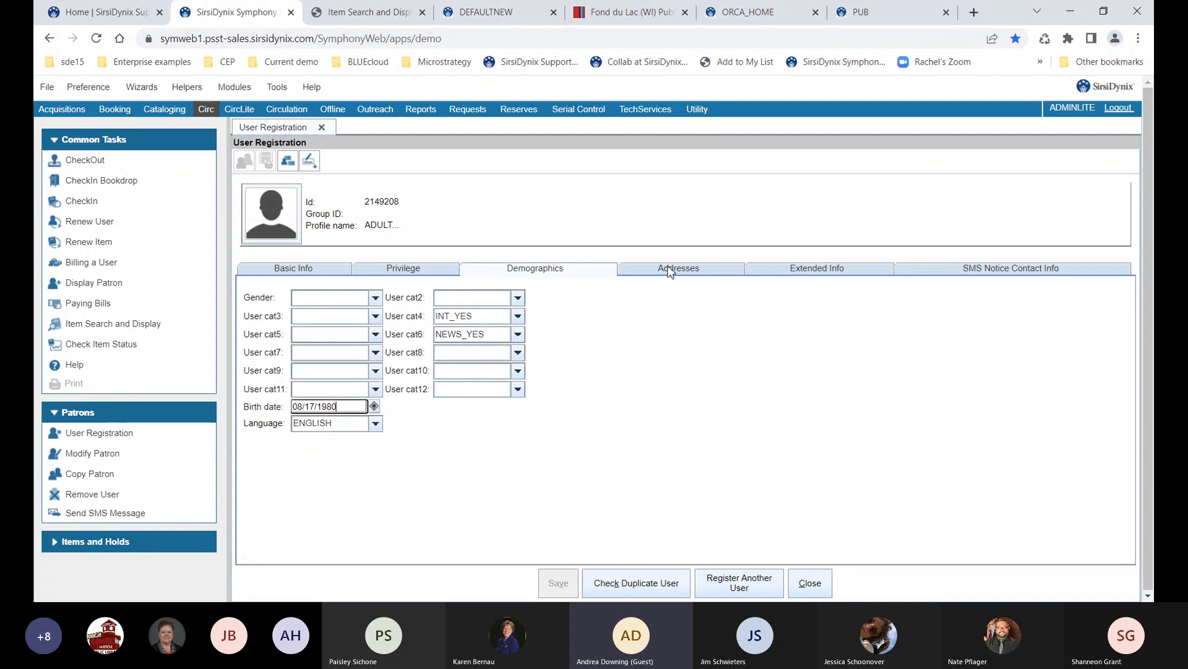
Enter the patron's street, city/state and ZIP into the Address 1 fields
left_click(672, 270)
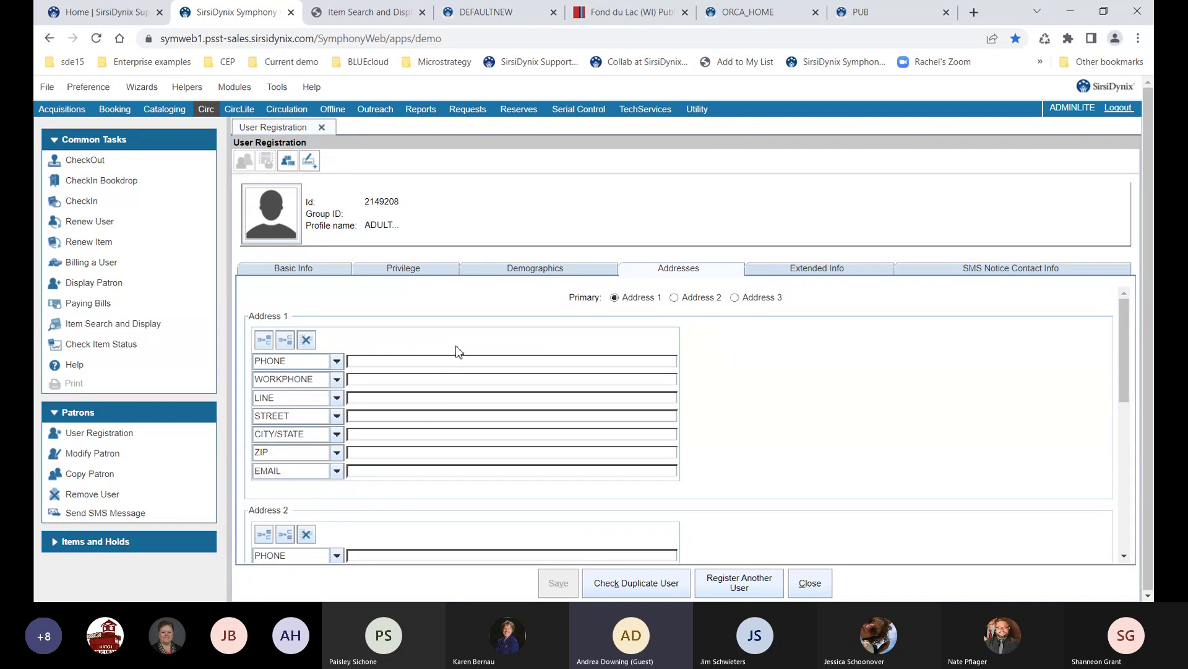
key("Tab")
key("Tab")
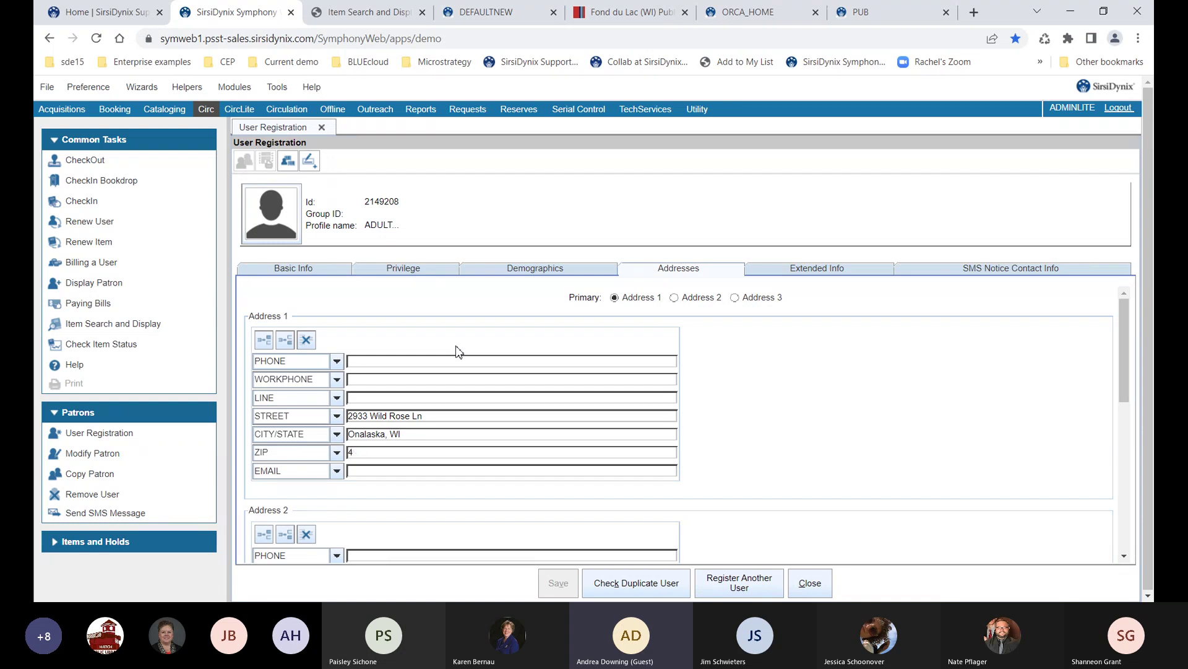
left_click(425, 471)
Add the note 'Verify address' on the Extended Info tab
left_click(788, 275)
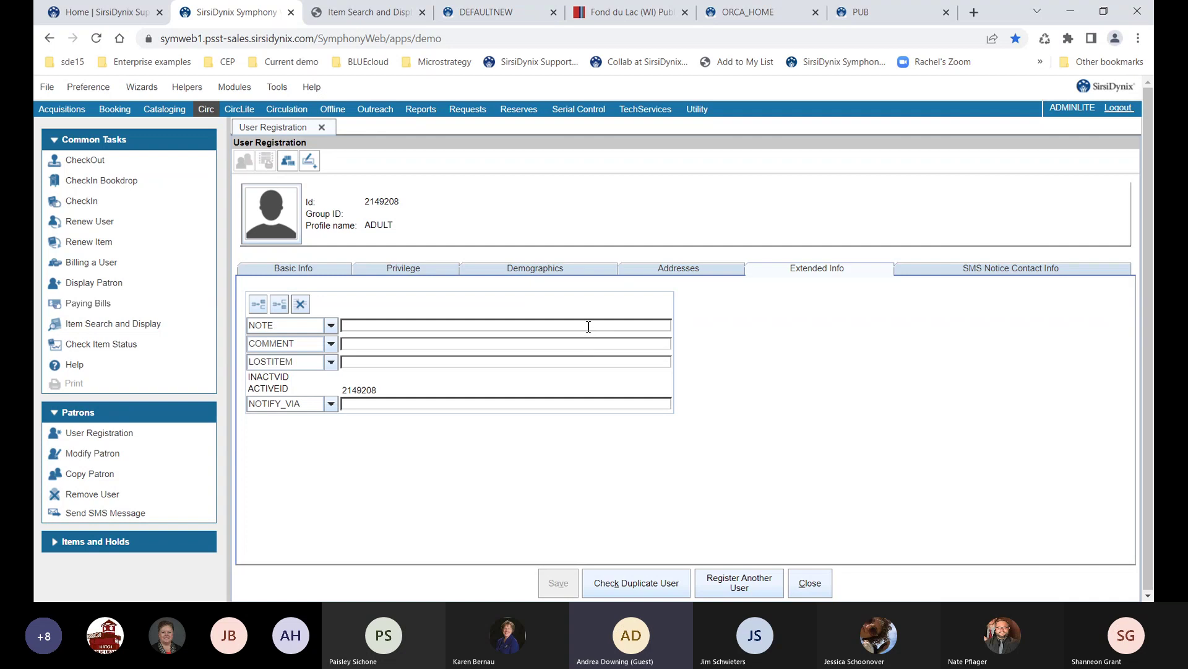
type("Verify address")
left_click(970, 273)
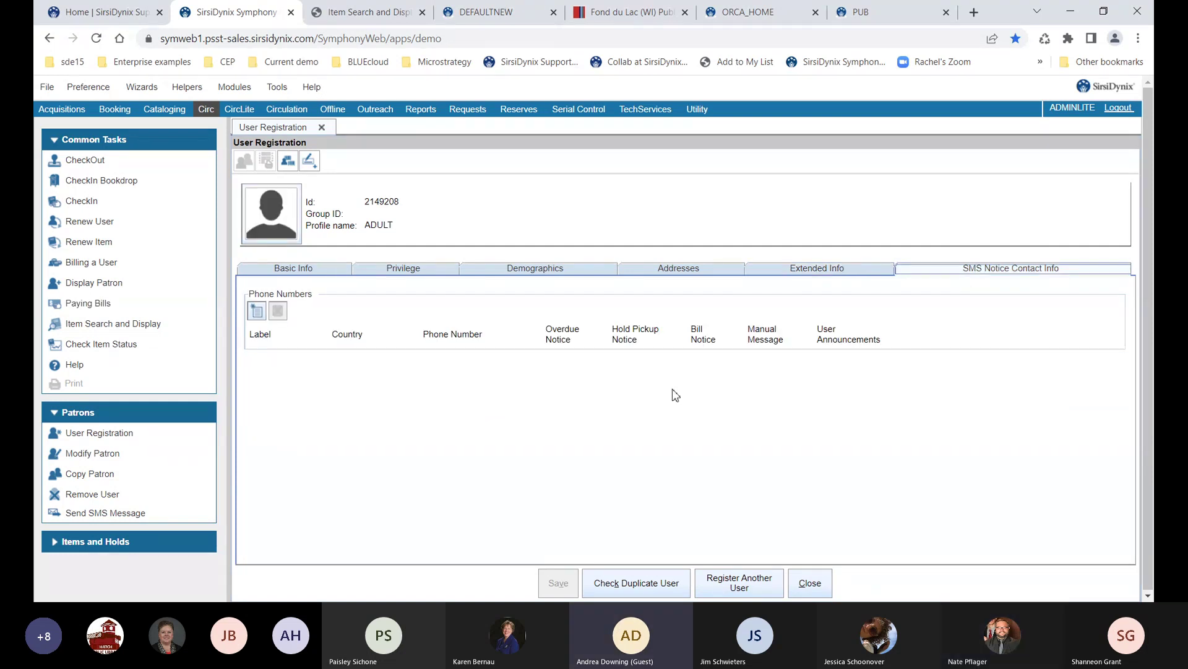
left_click(257, 311)
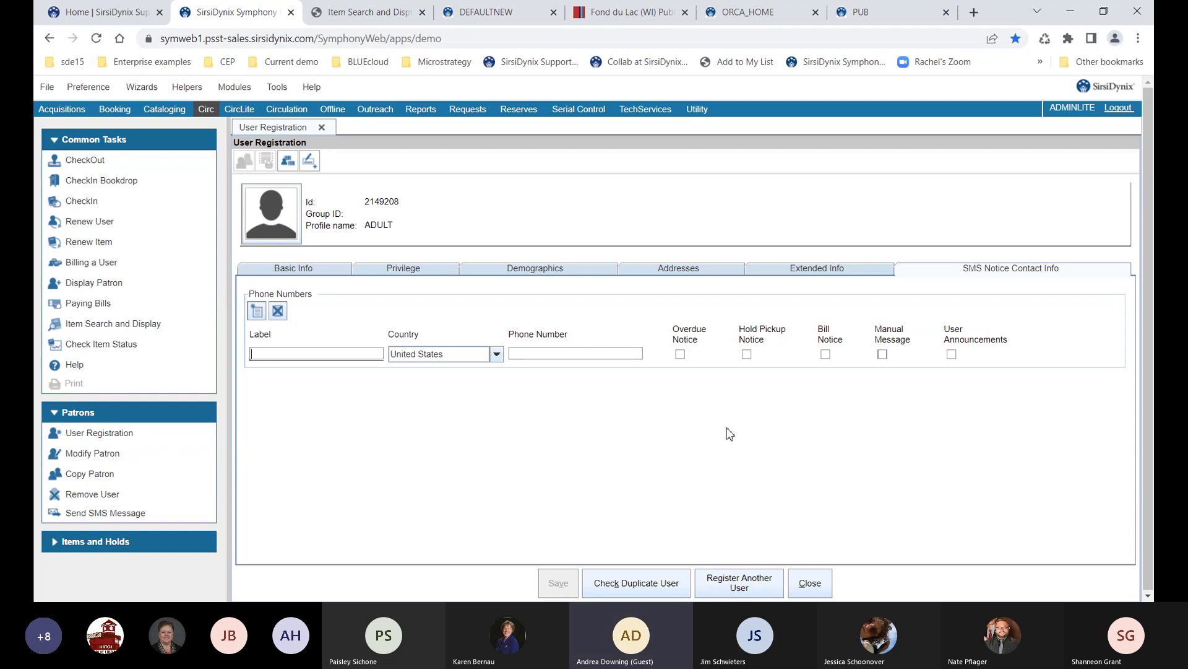
left_click(278, 310)
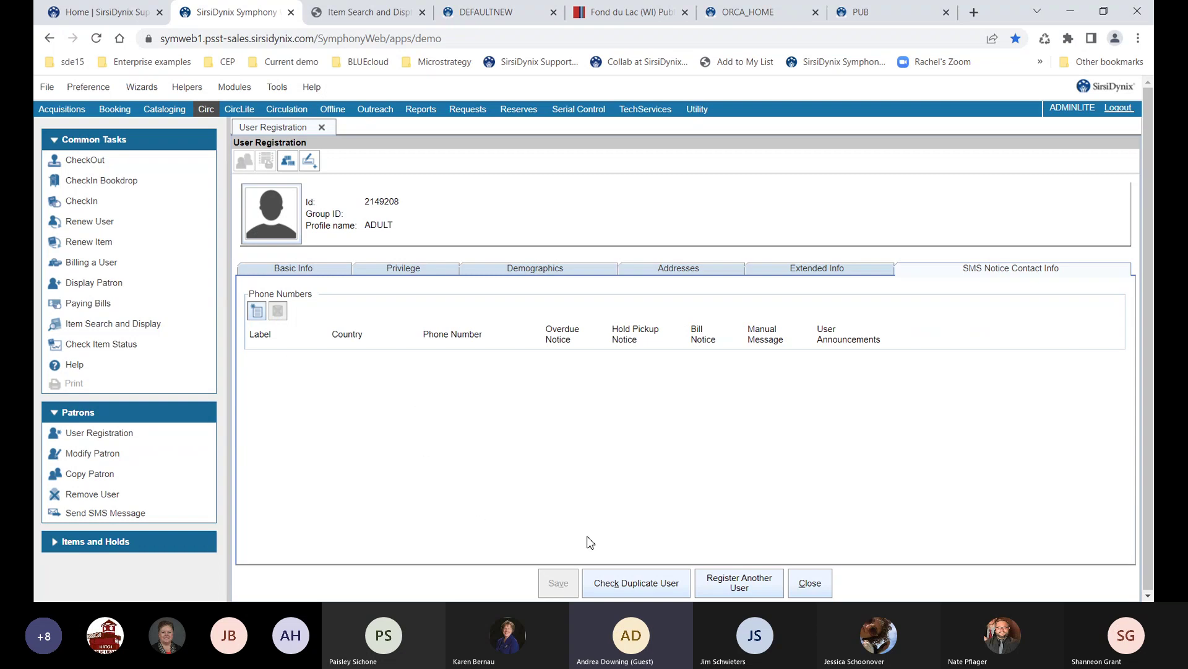
Run Check Duplicate User and dismiss the 'No duplicate users found' warning
left_click(606, 588)
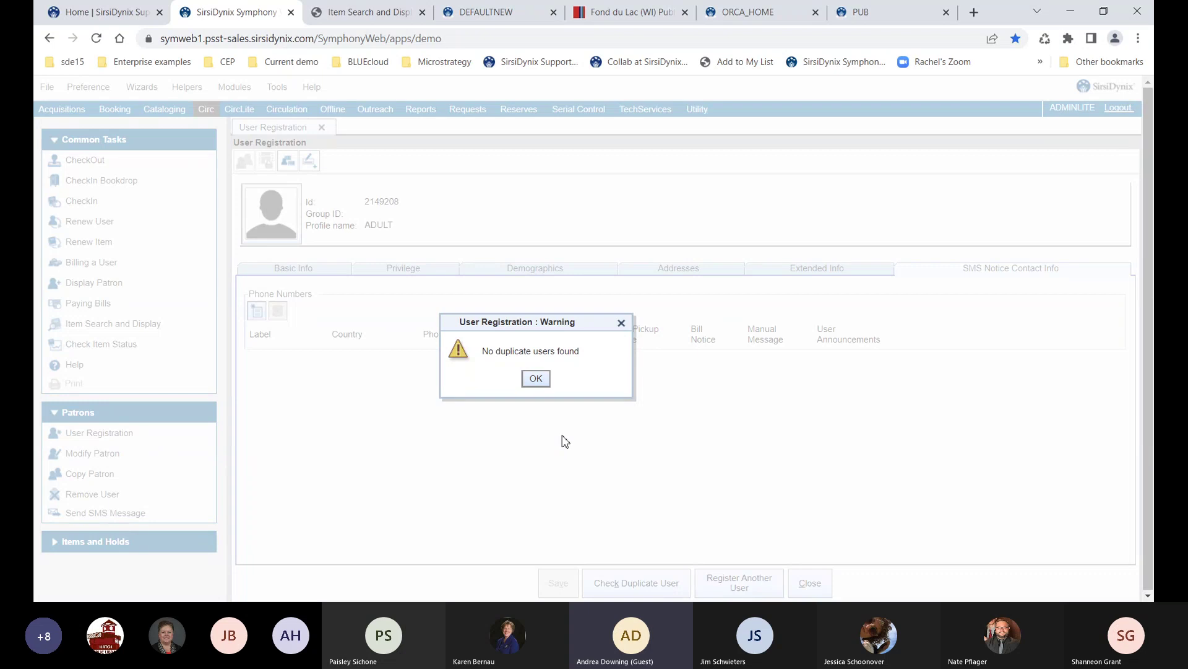
left_click(536, 379)
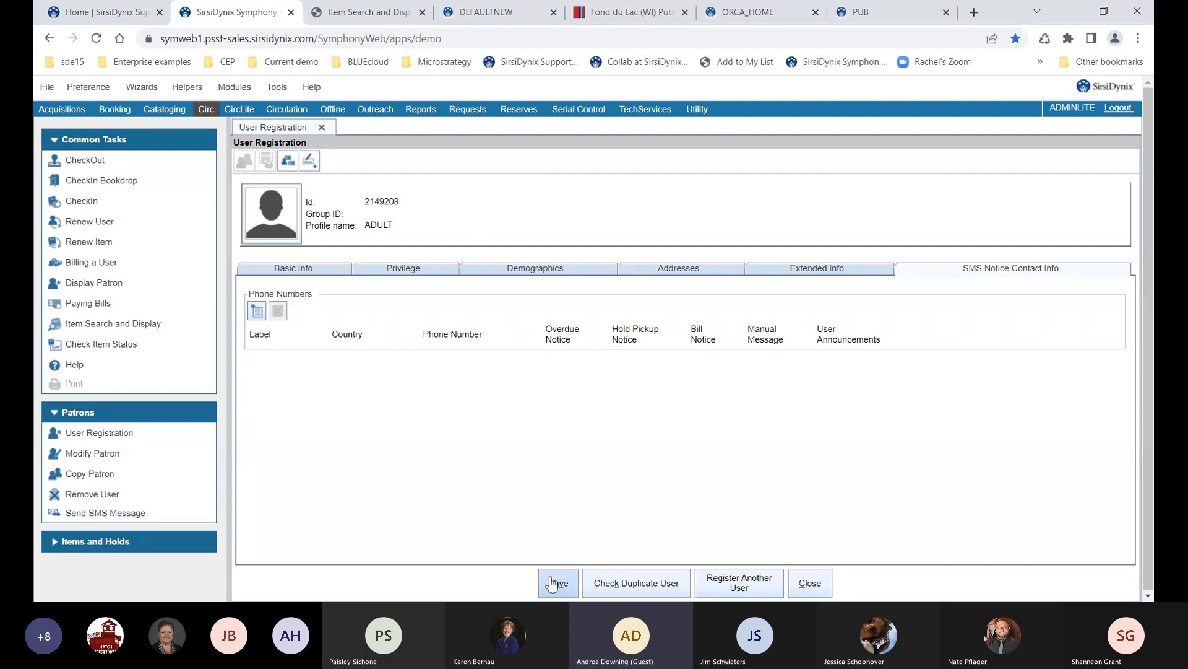
Save the User Registration form for the new ADULT patron
left_click(553, 583)
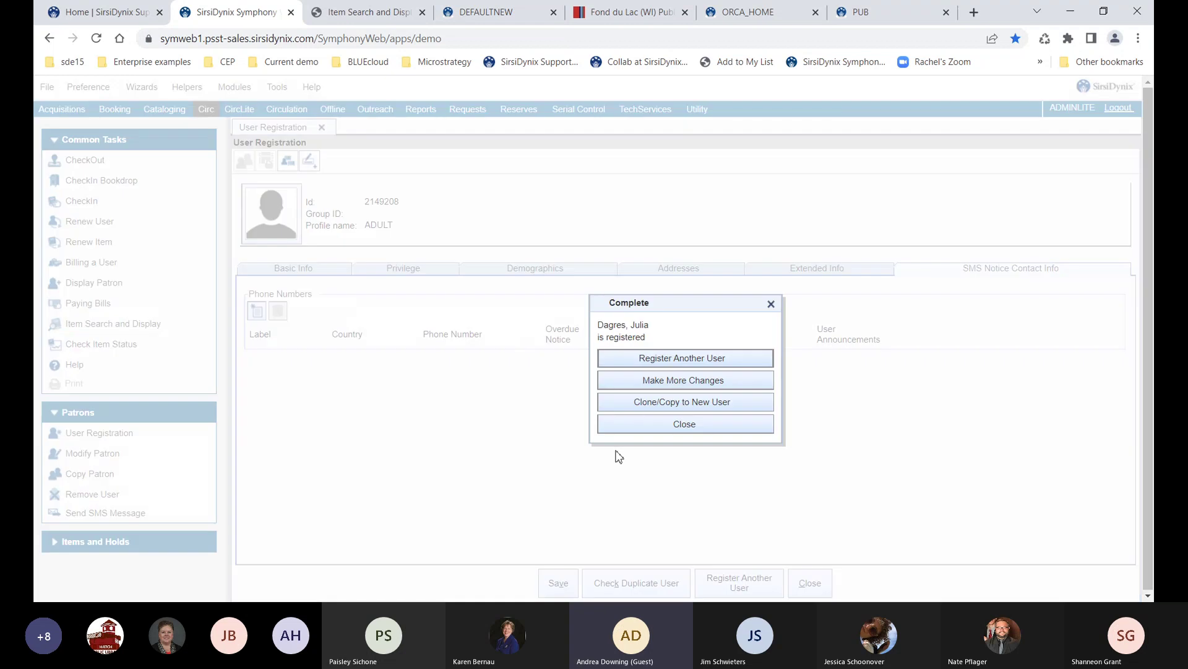
Close the registration form and keep User Registration duplicate checking on Name, Phone and Street, leaving Birth Date off
left_click(655, 437)
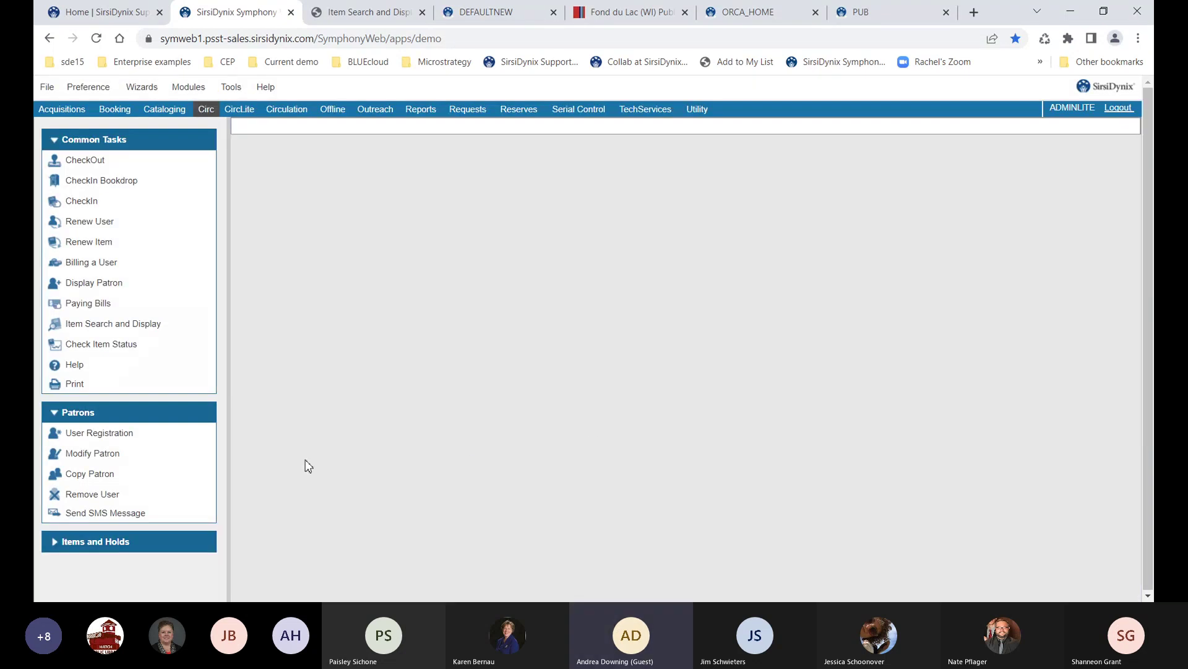
right_click(130, 443)
left_click(158, 459)
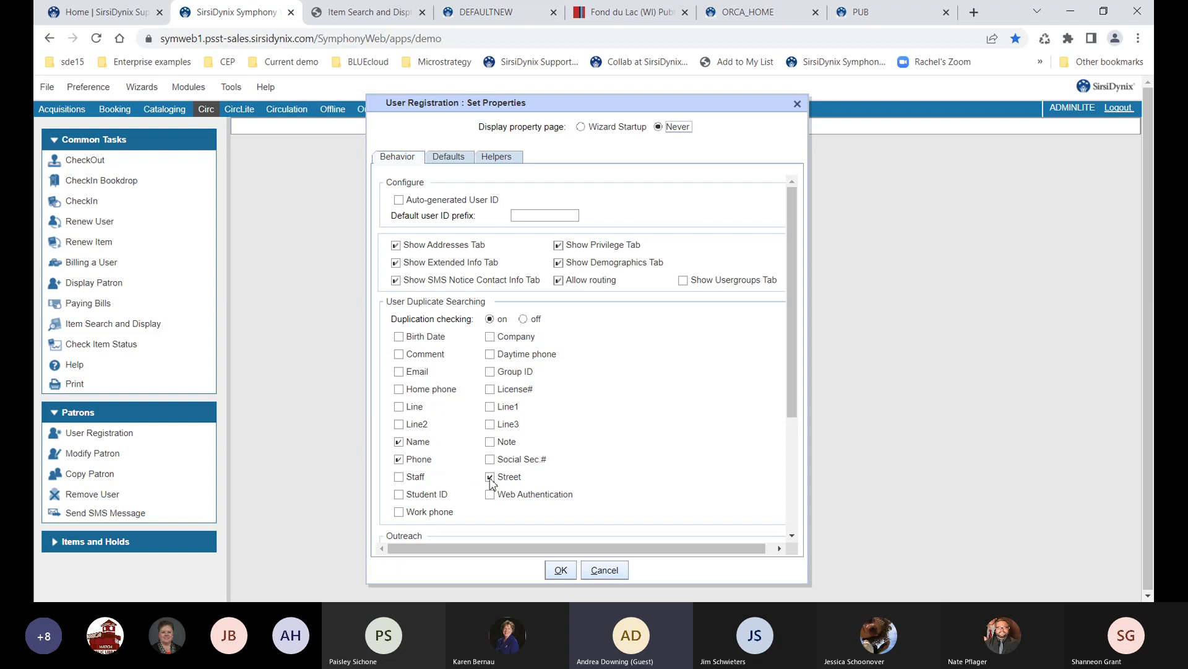
left_click(398, 336)
left_click(402, 338)
left_click(558, 570)
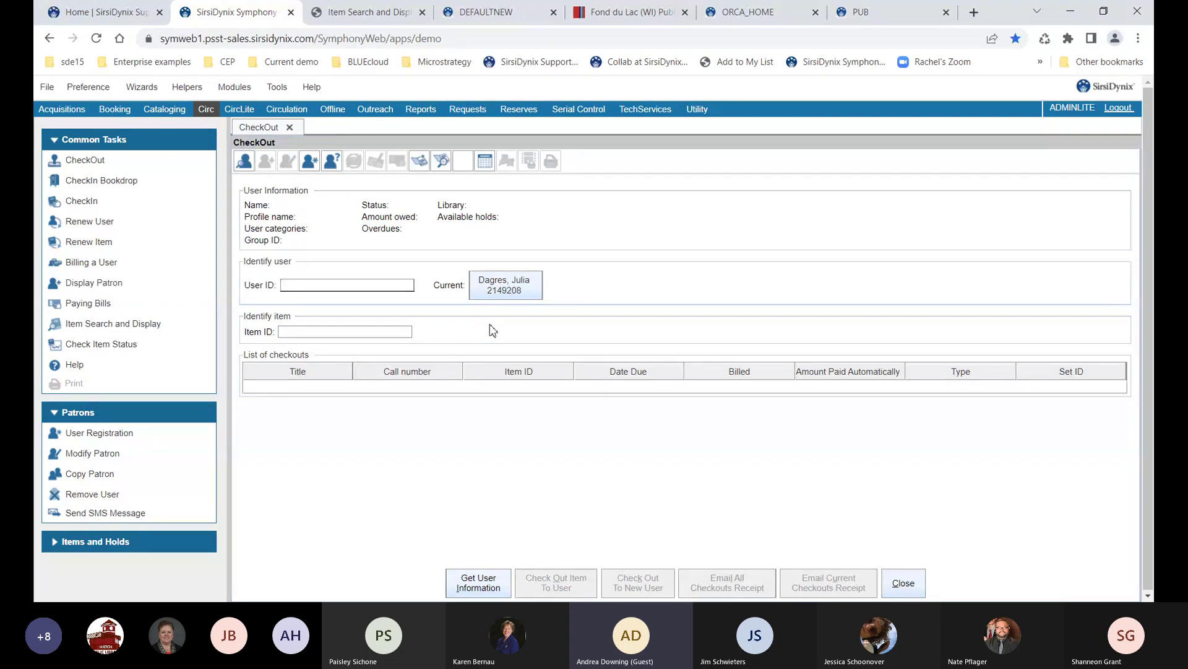
Start checkout with the patron's user ID and continue past the DELINQUENT alert
type("21492")
key("Return")
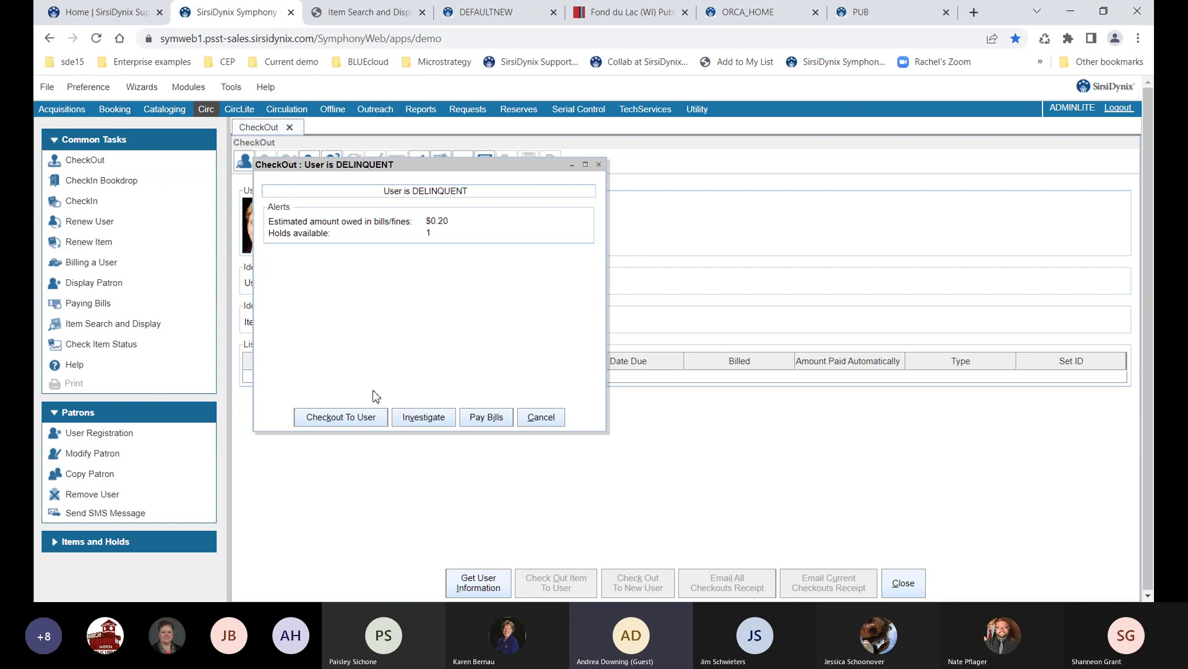
left_click(357, 417)
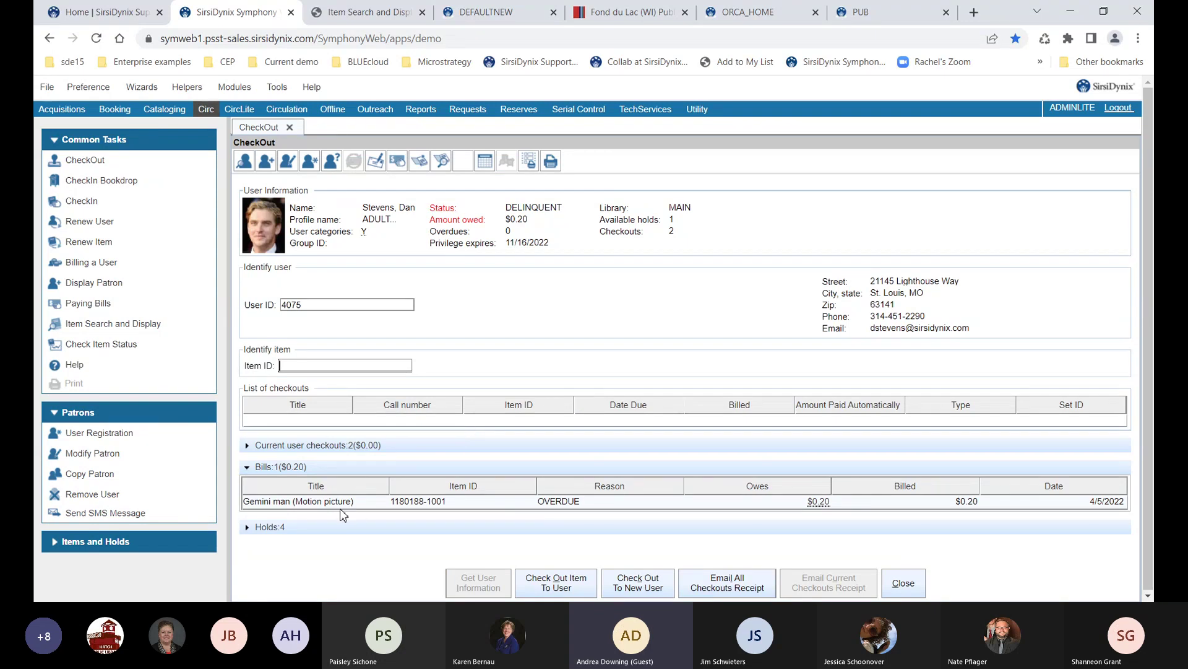
Expand the four holds, select Revenge, and review it in the patron's full user record
left_click(250, 527)
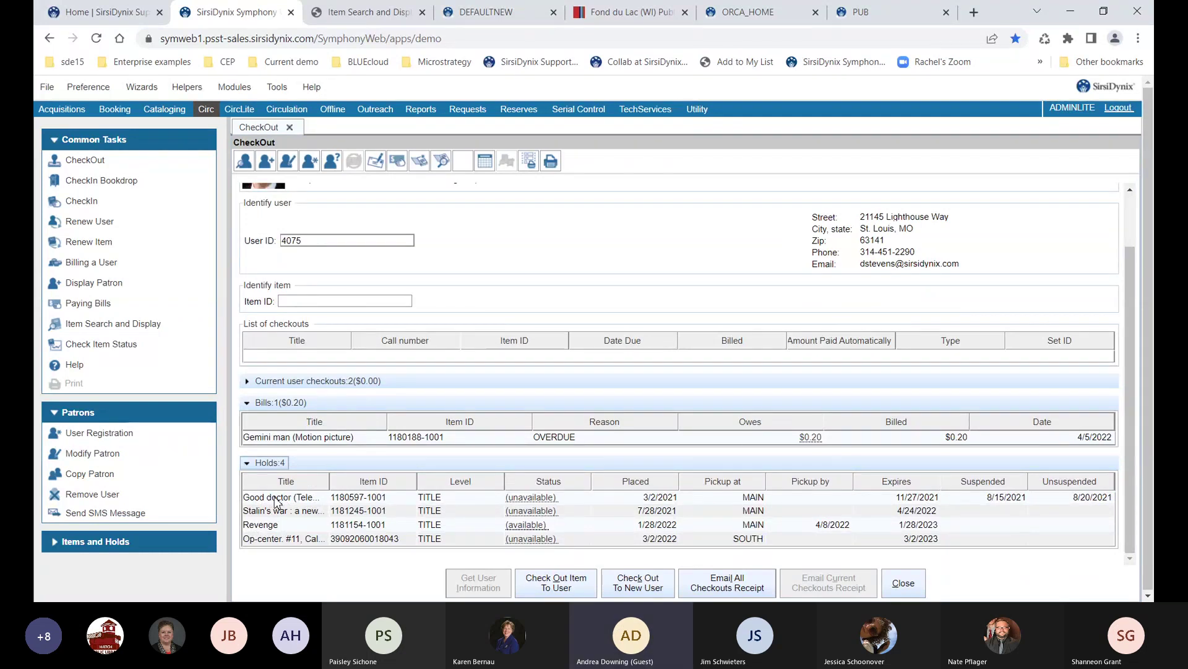
left_click(269, 523)
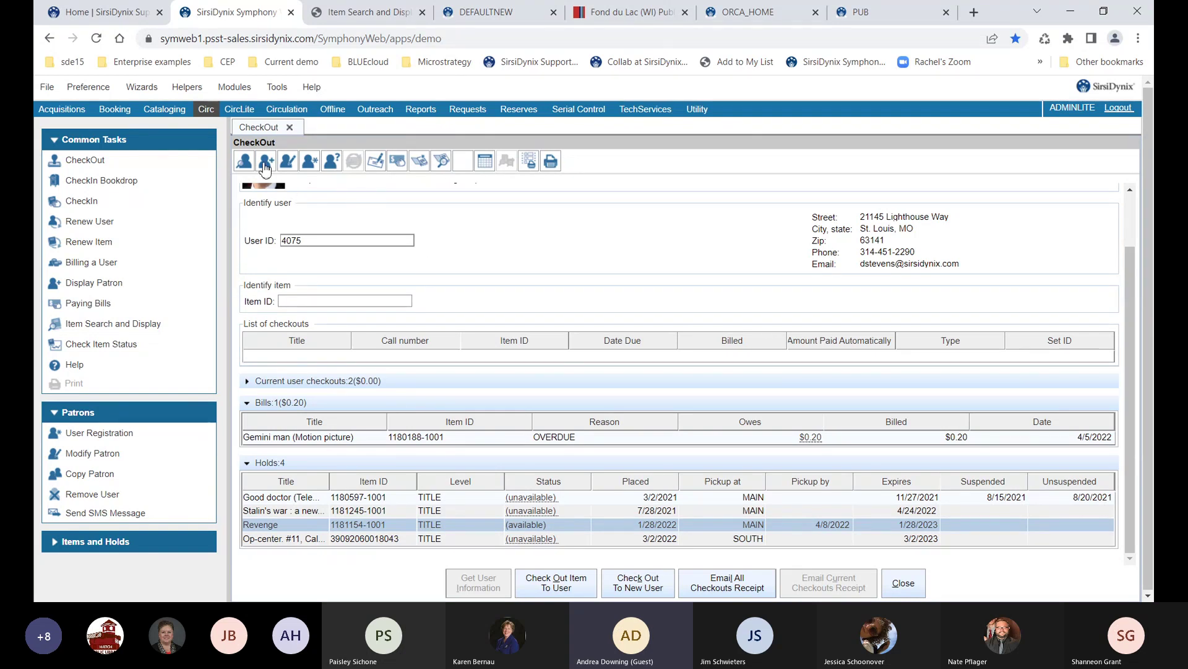
left_click(264, 164)
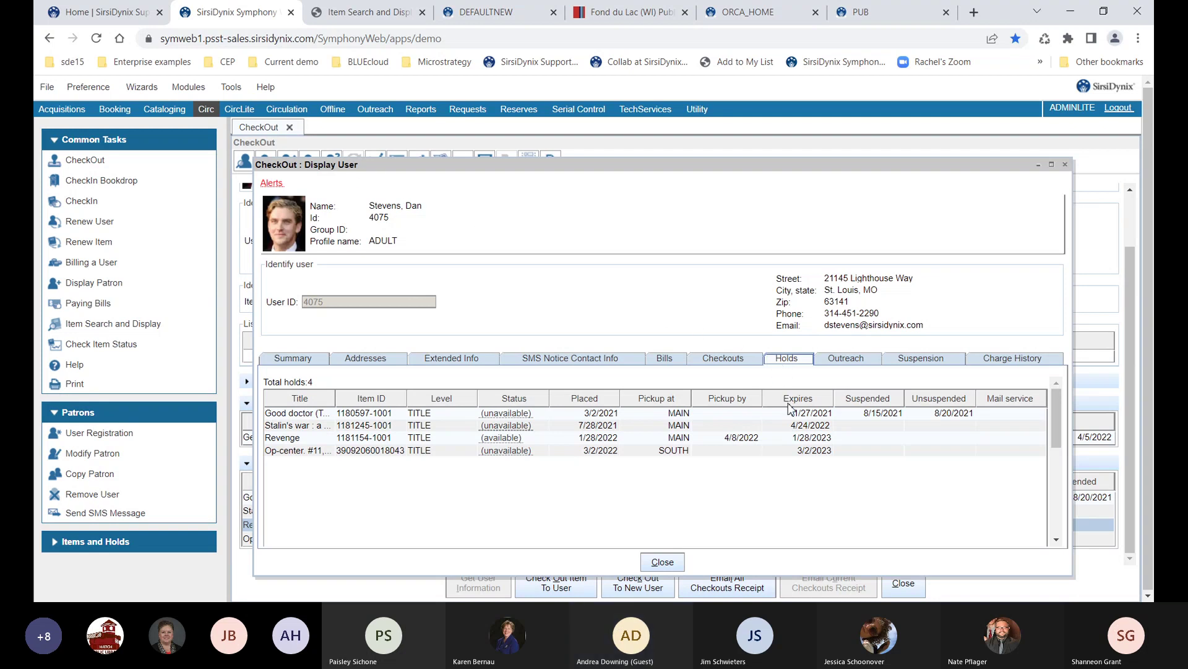
left_click(617, 442)
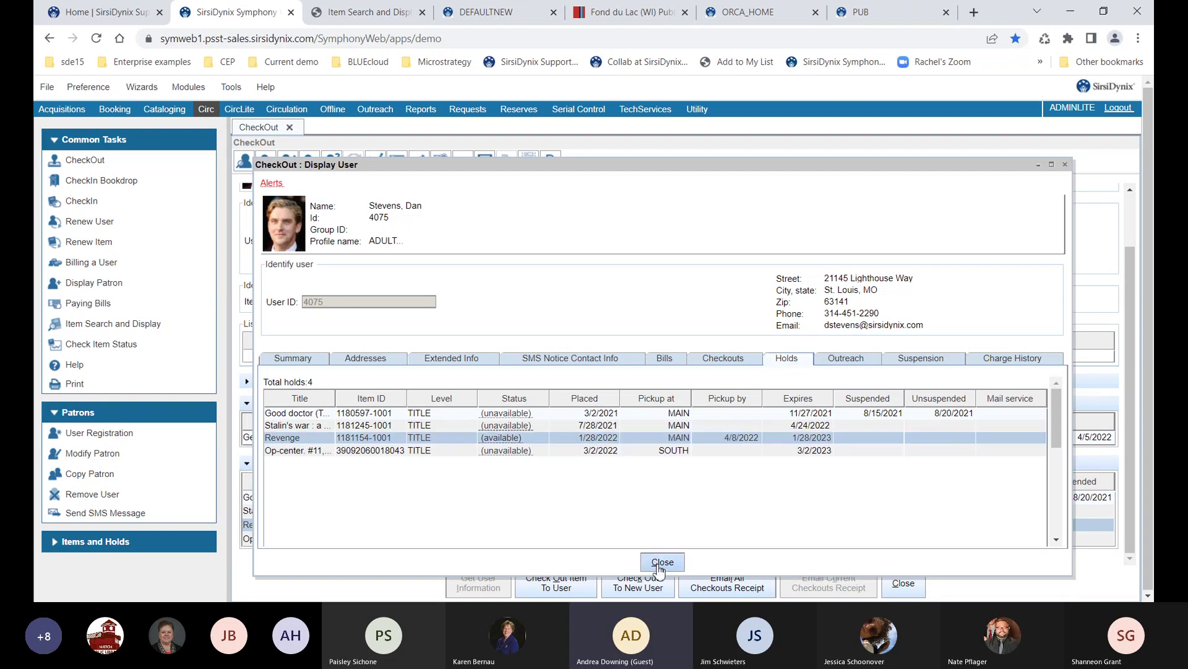
left_click(661, 565)
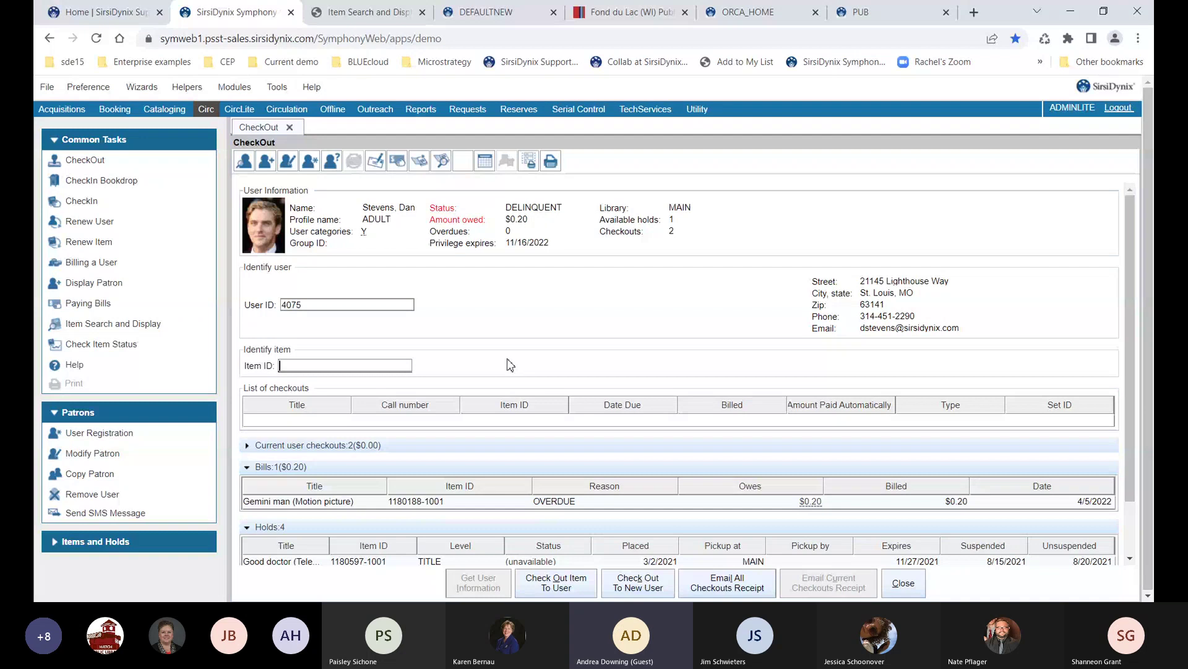
Expand current checkouts and sort them by Date Due, earliest first
left_click(257, 445)
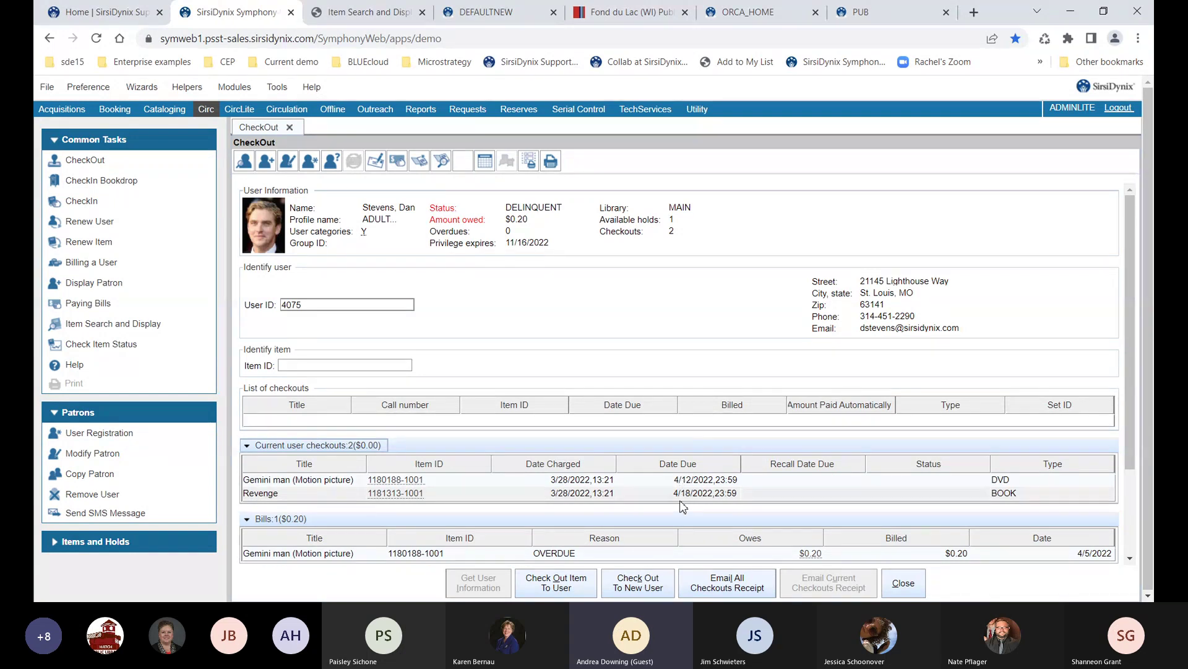
left_click(683, 466)
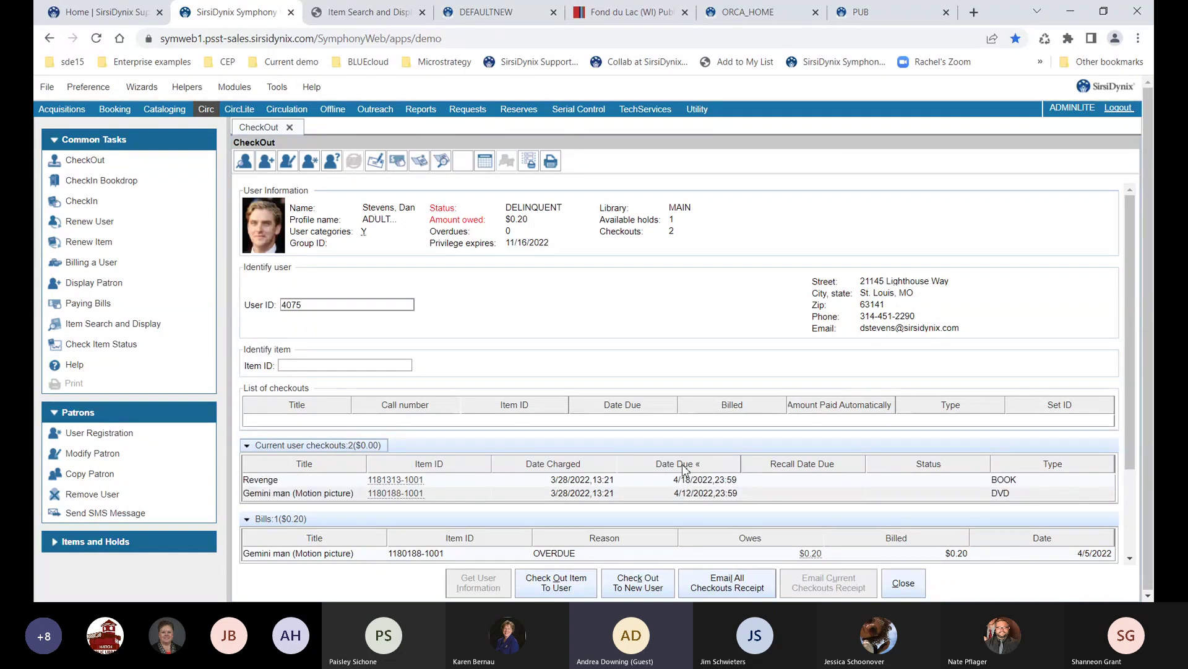
left_click(683, 465)
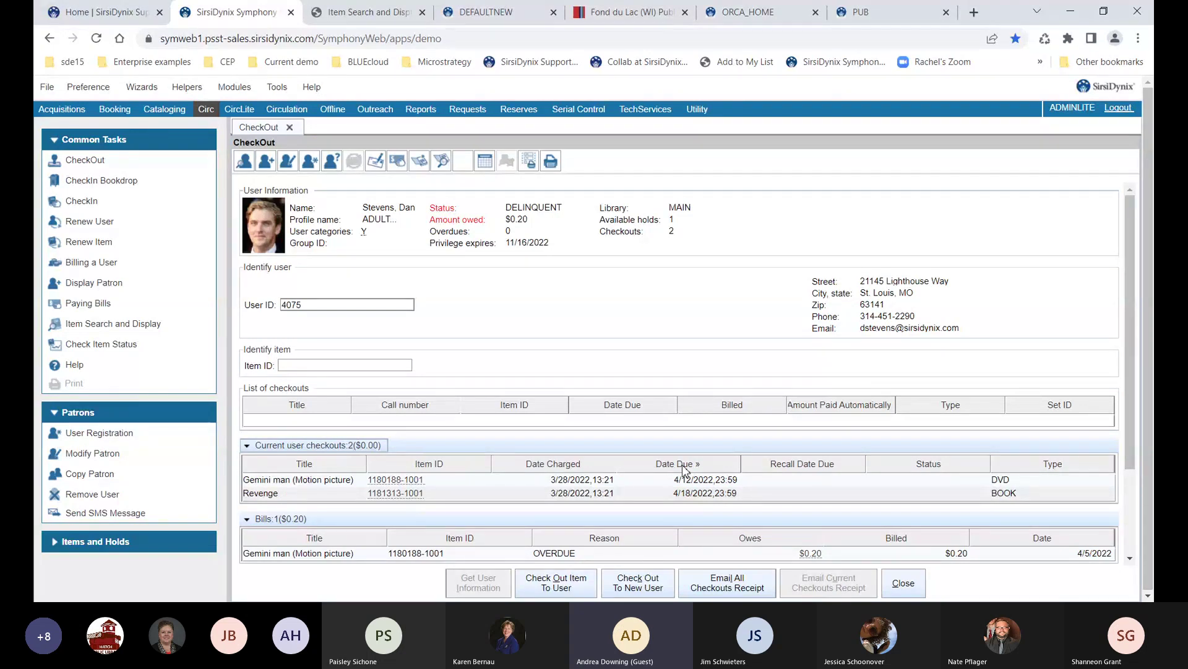
left_click(683, 465)
left_click(683, 466)
Select both Gemini man and Revenge checkouts and view their available actions
left_click(687, 480)
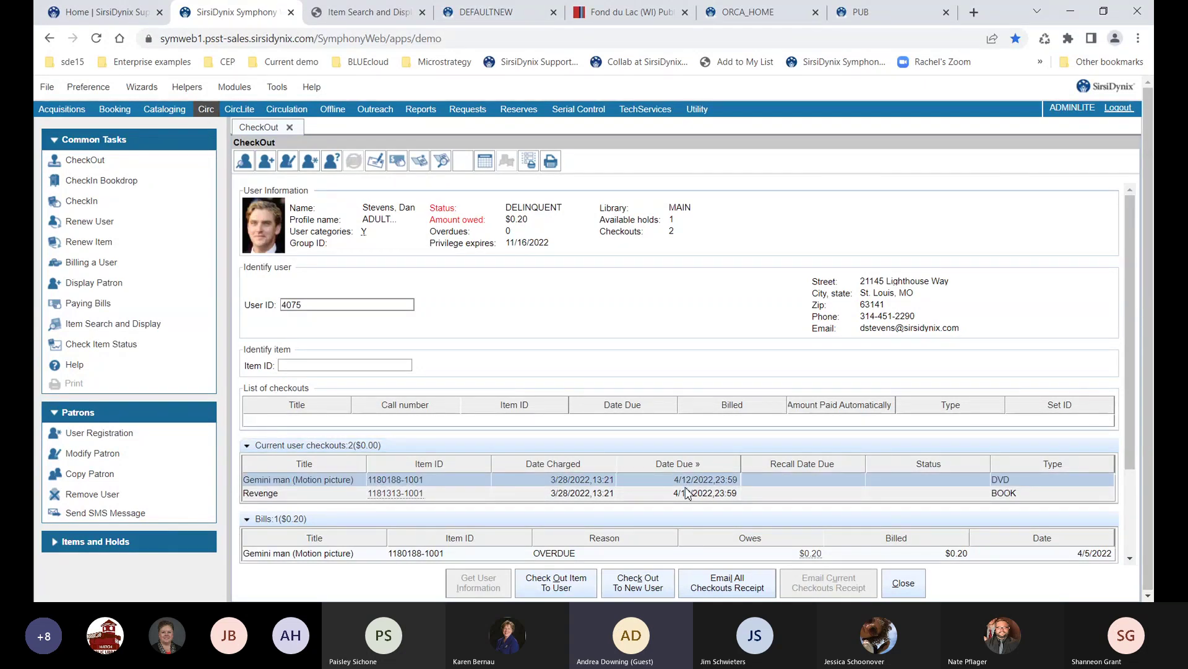
left_click(684, 493)
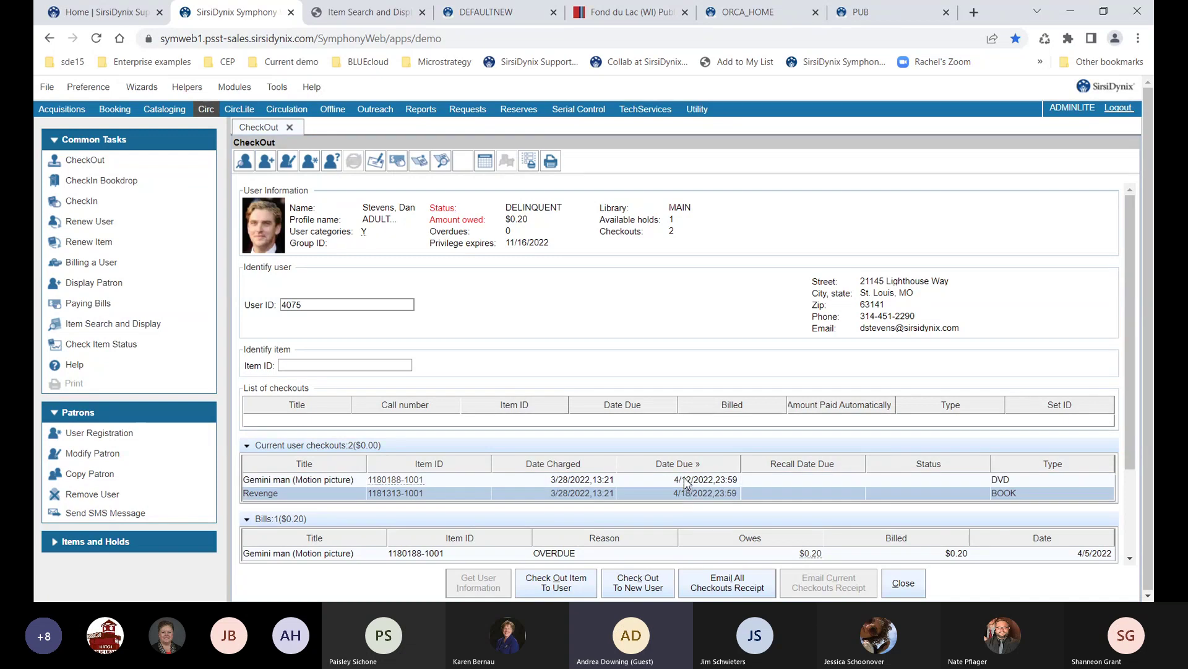
left_click(686, 481, "ctrl")
right_click(686, 483)
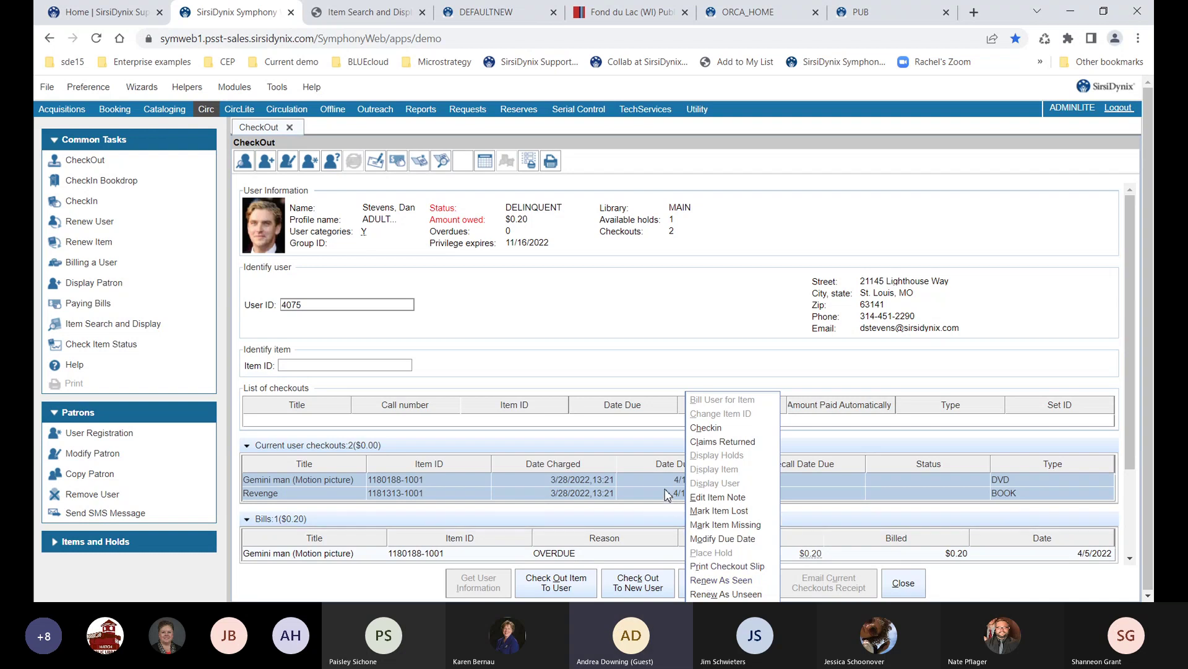
left_click(650, 361)
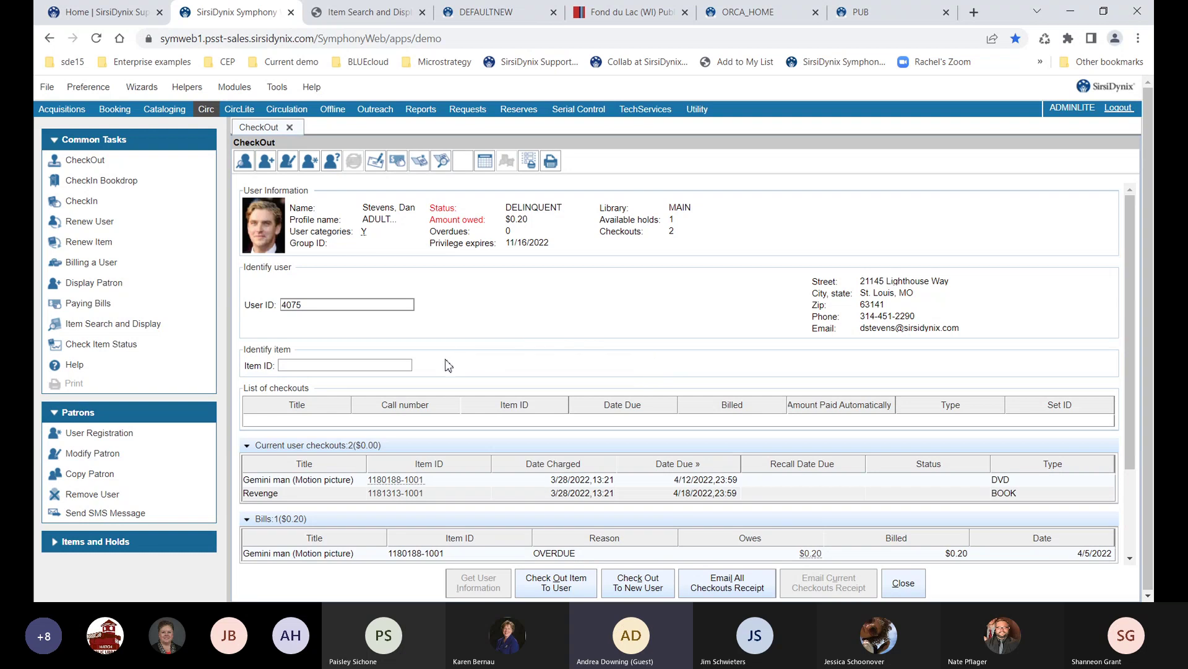
Check out items 5000 and 5001, then try item 5002, which is flagged non-circulating
left_click(393, 366)
type("5000")
key("Return")
type("5001")
key("Return")
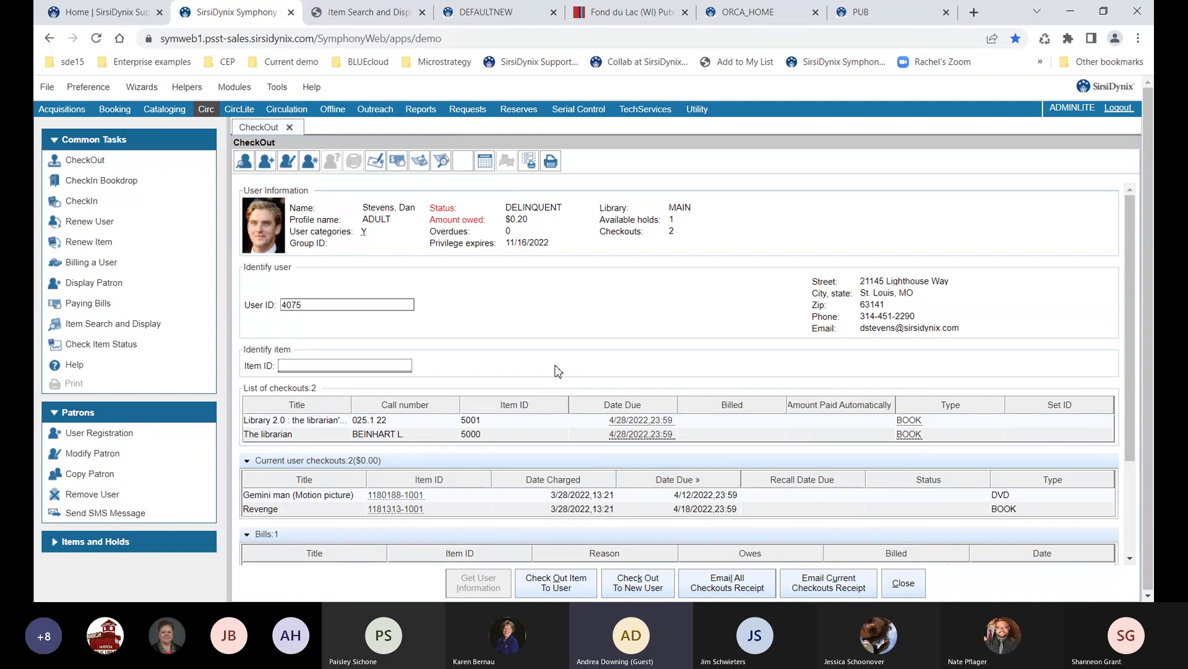
type("5002")
key("Return")
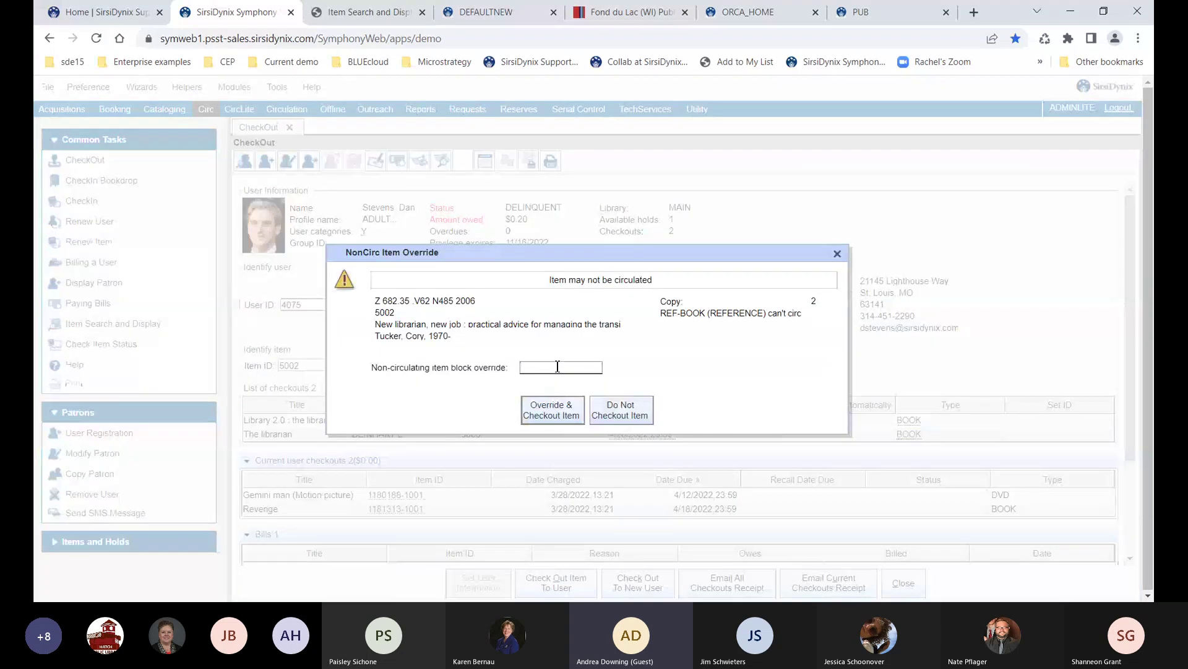
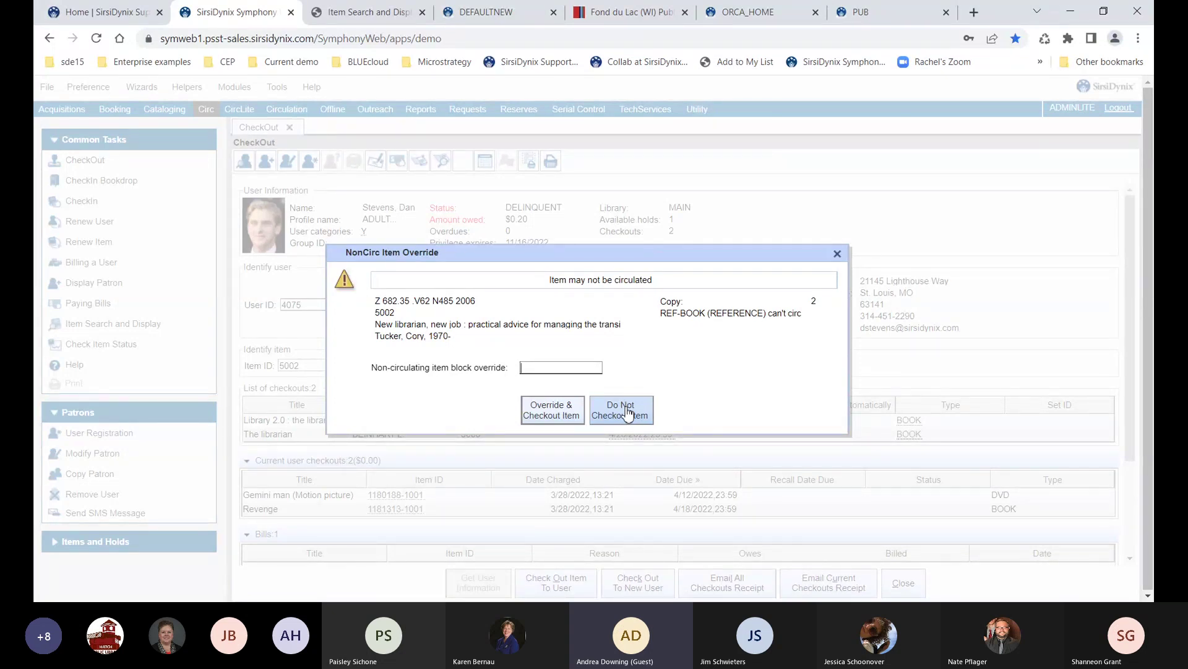
Decline checkout of the non-circulating reference book, then select the username part of the patron's email
left_click(629, 413)
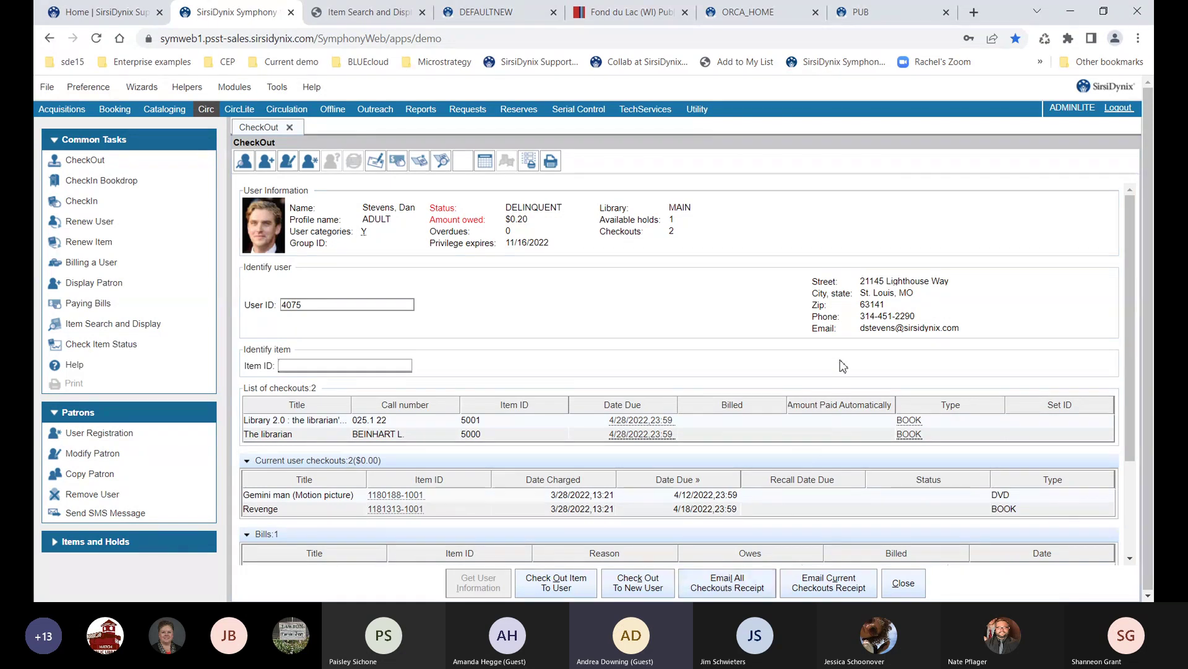
left_click_drag(860, 332, 960, 332)
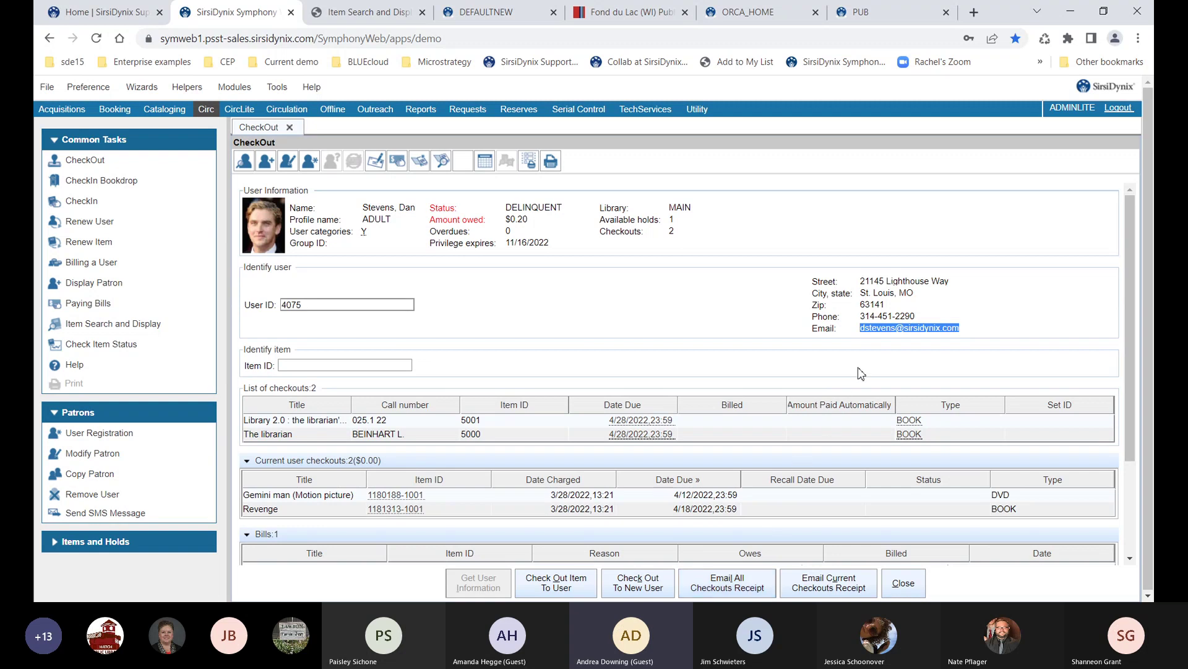
double_click(864, 329)
Start checkout for a new user and cancel printing the previous patron's receipt
left_click(638, 583)
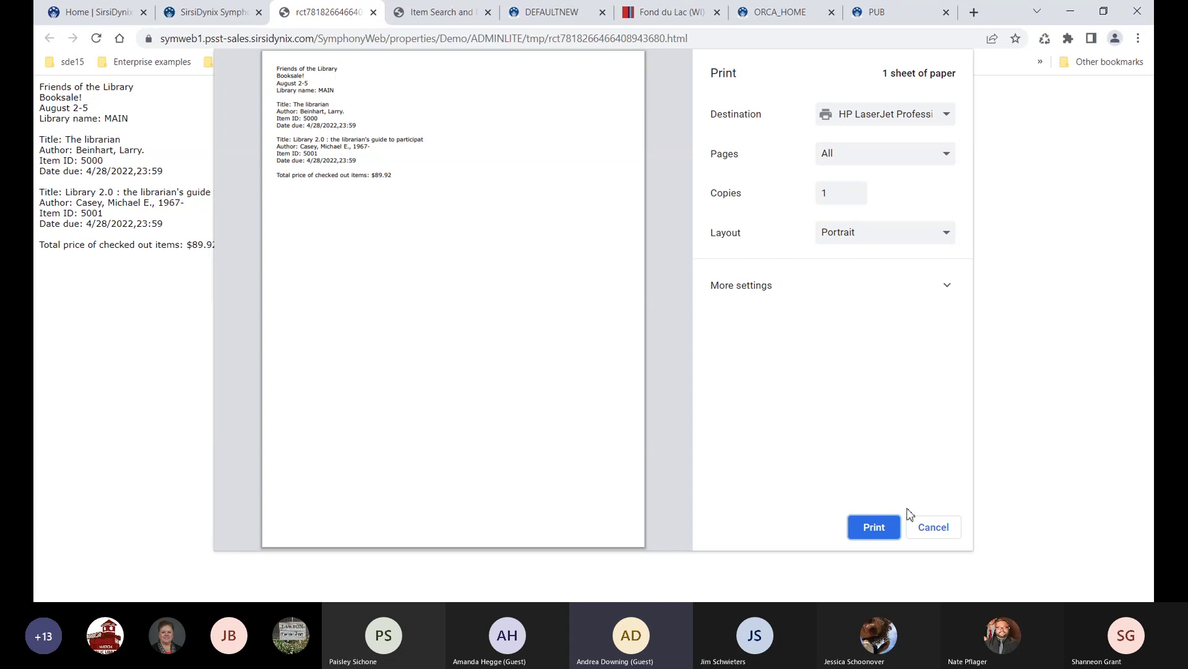
left_click(933, 528)
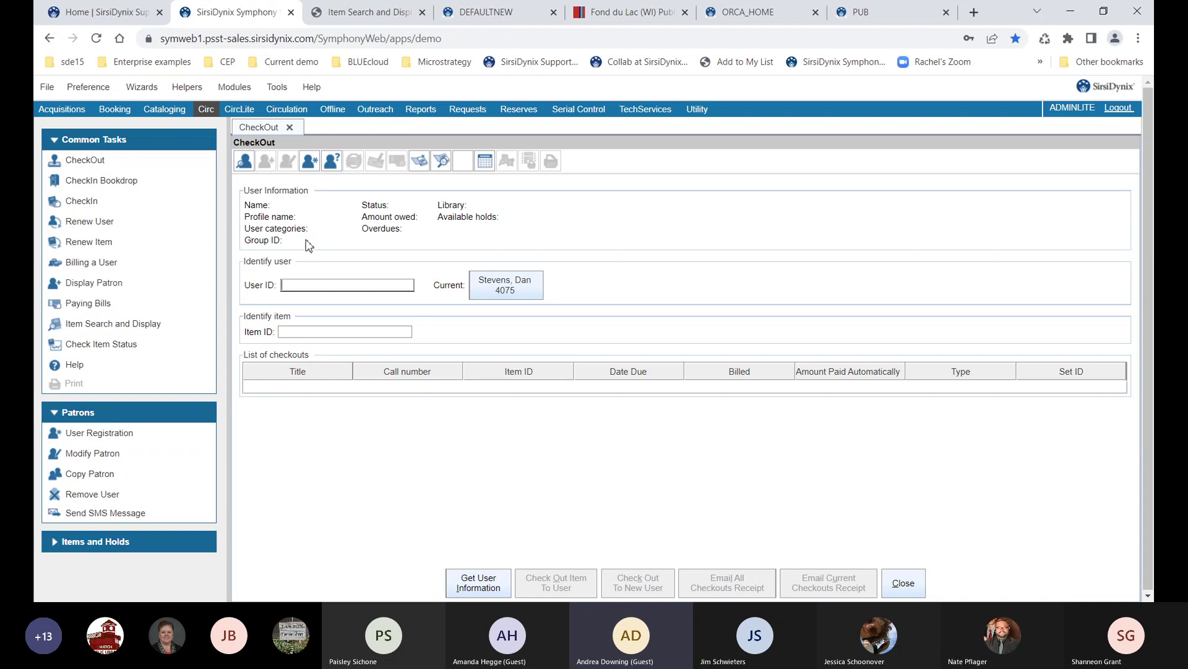
In User Search, enter the patron's surname using the Name index
left_click(244, 162)
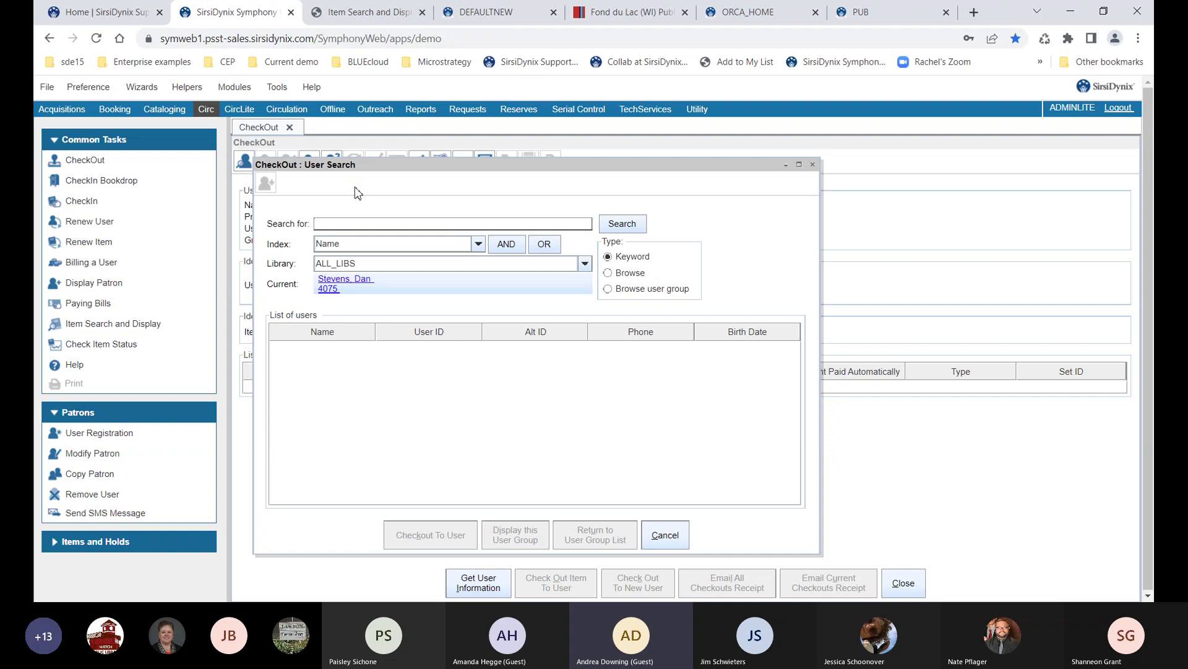
left_click(408, 245)
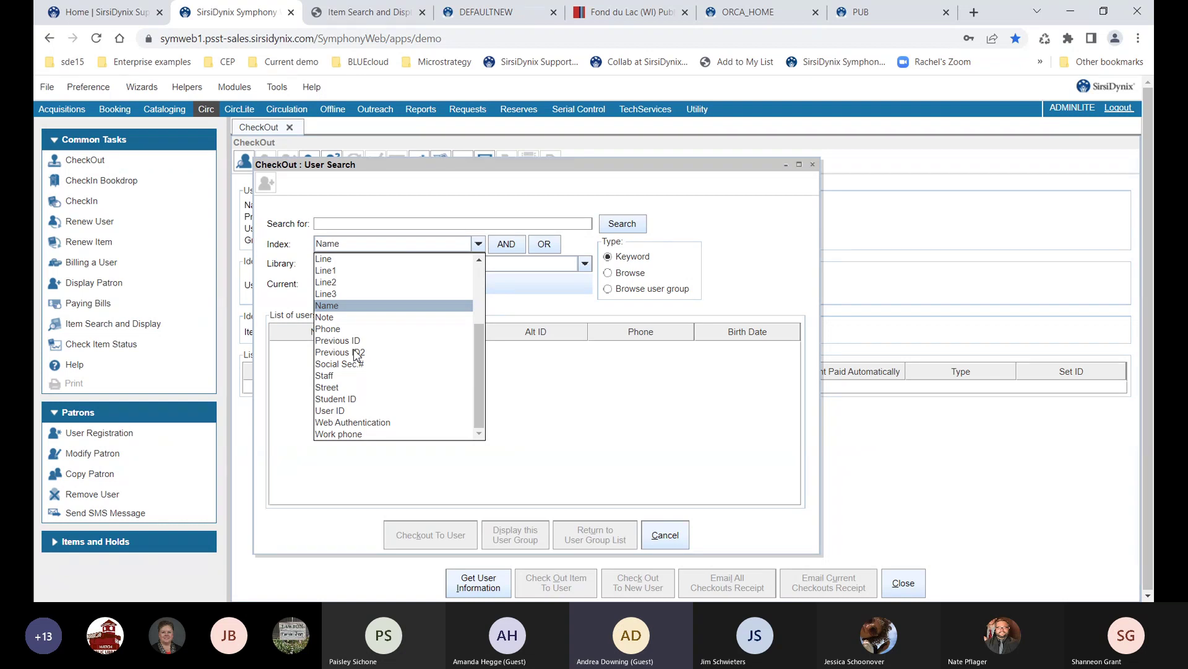
left_click(349, 308)
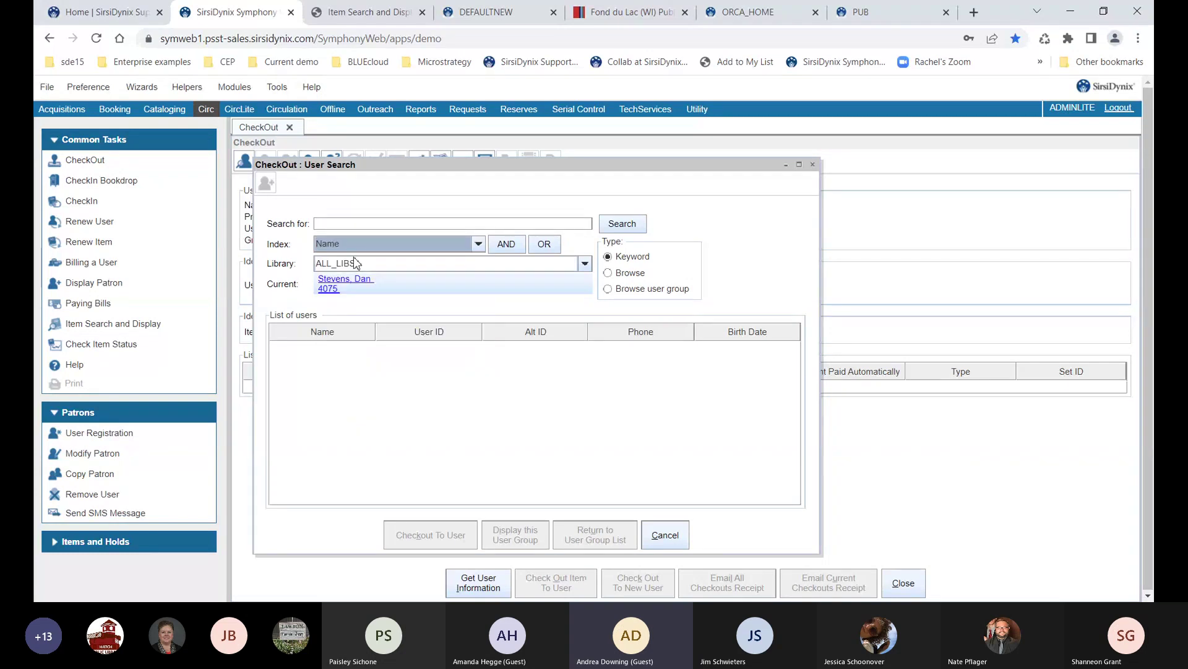
left_click(362, 224)
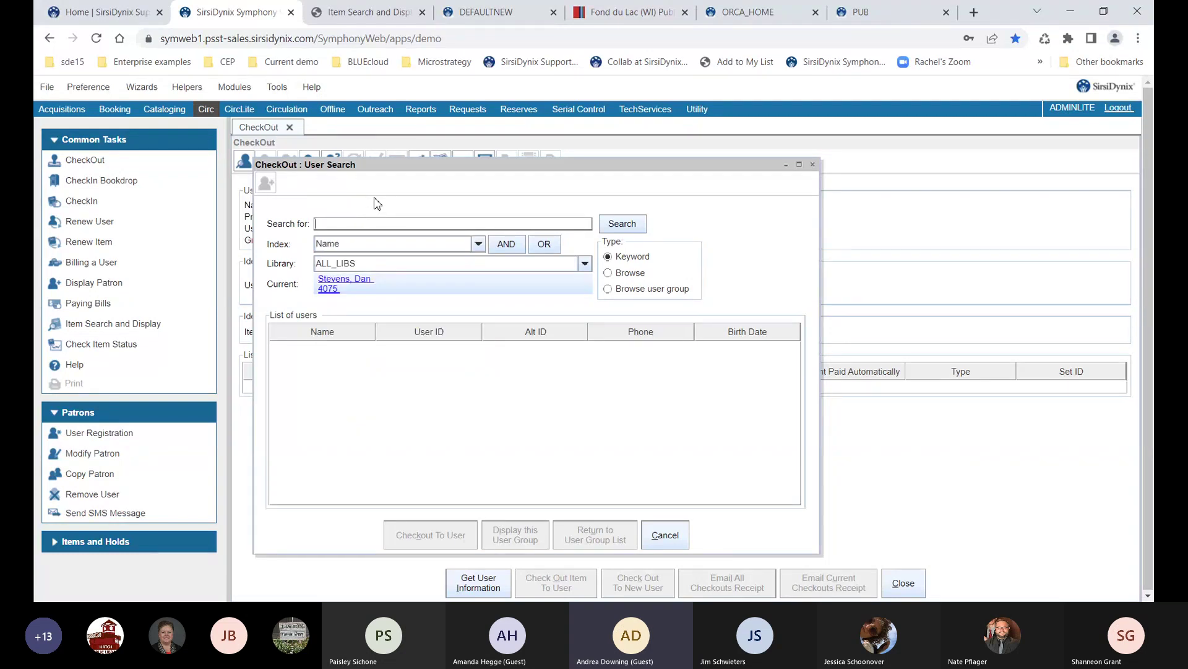
type("BENNET")
Add an AND Birth Date criterion with the patron's birth date and run the search
left_click(505, 244)
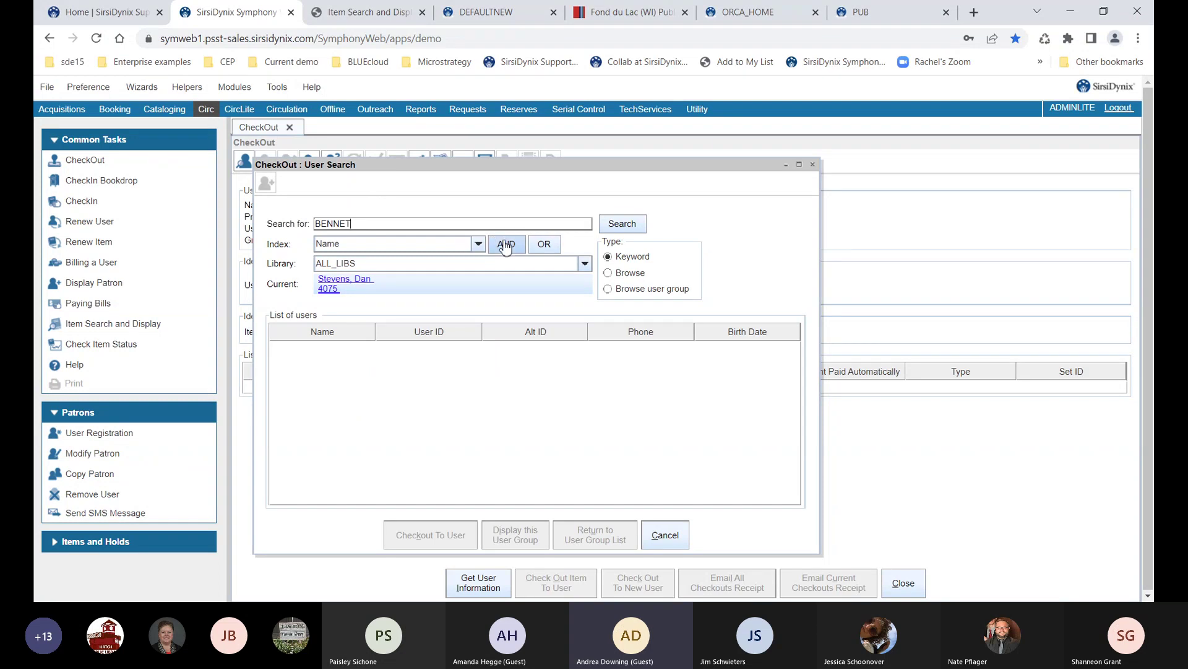
left_click(427, 273)
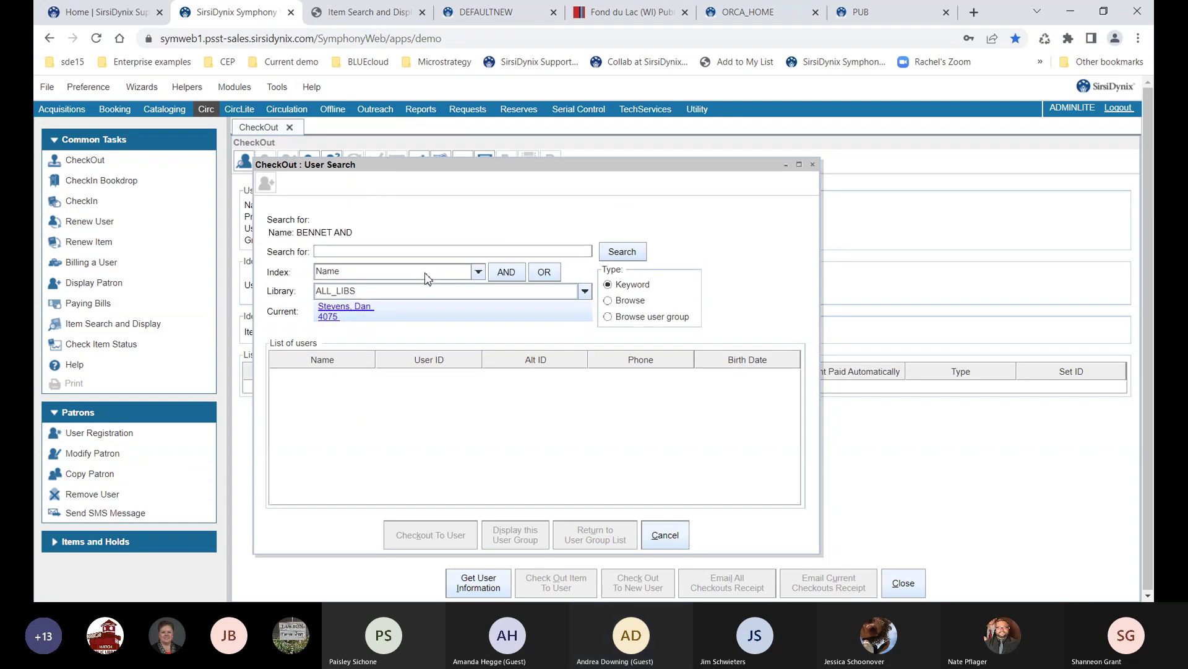
scroll(407, 321, "up", 5)
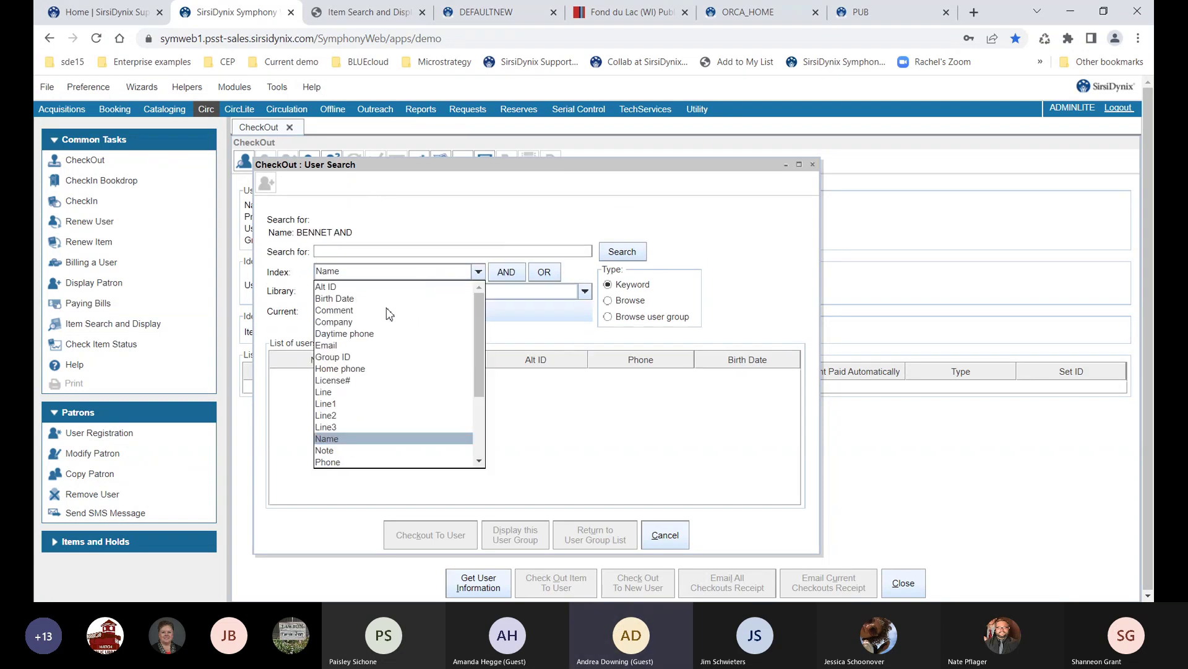
left_click(347, 300)
left_click(350, 253)
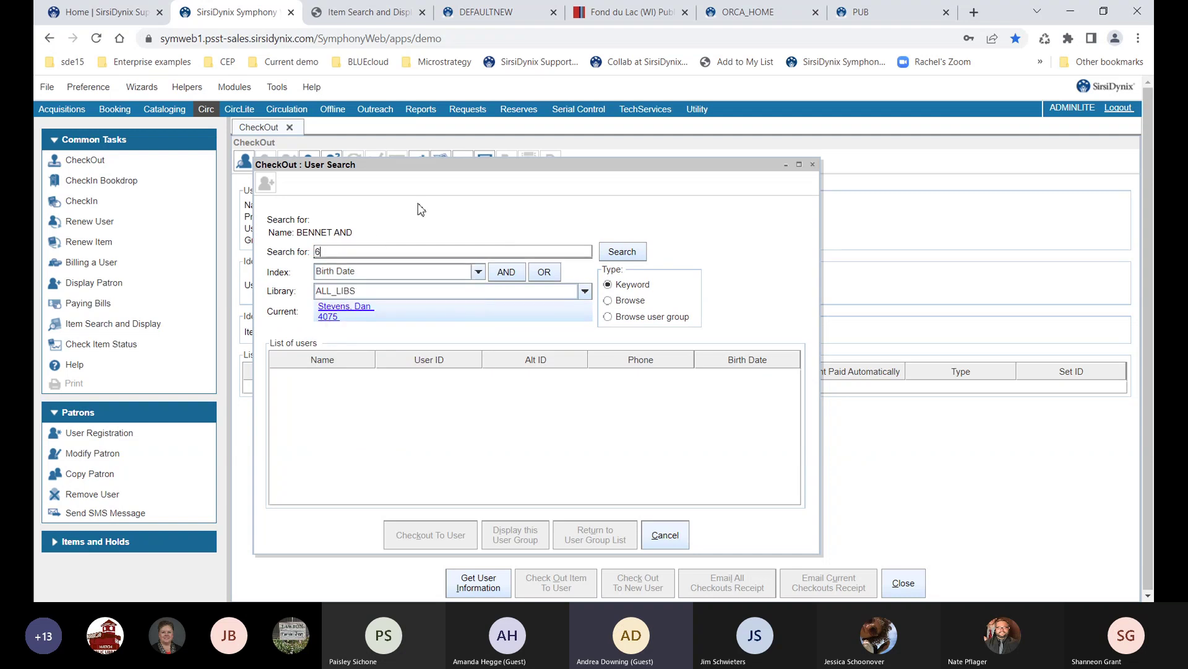
key("Return")
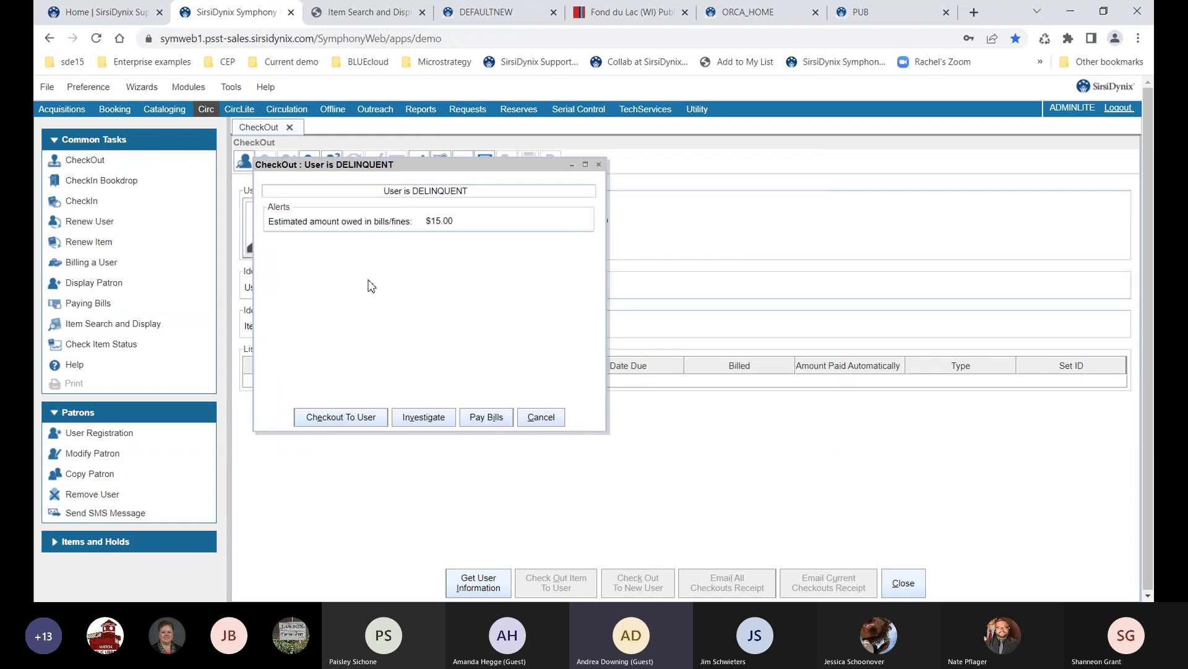
Proceed past the DELINQUENT alert to checkout and open the patron's Update User Photo window
left_click(324, 418)
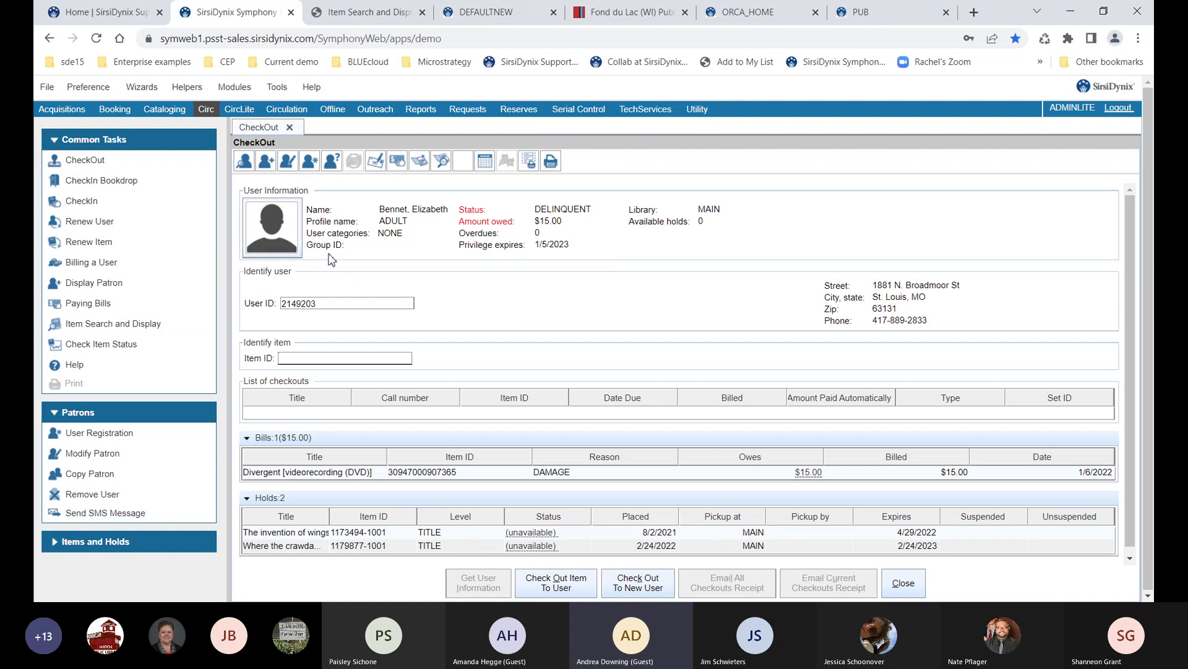
left_click(293, 248)
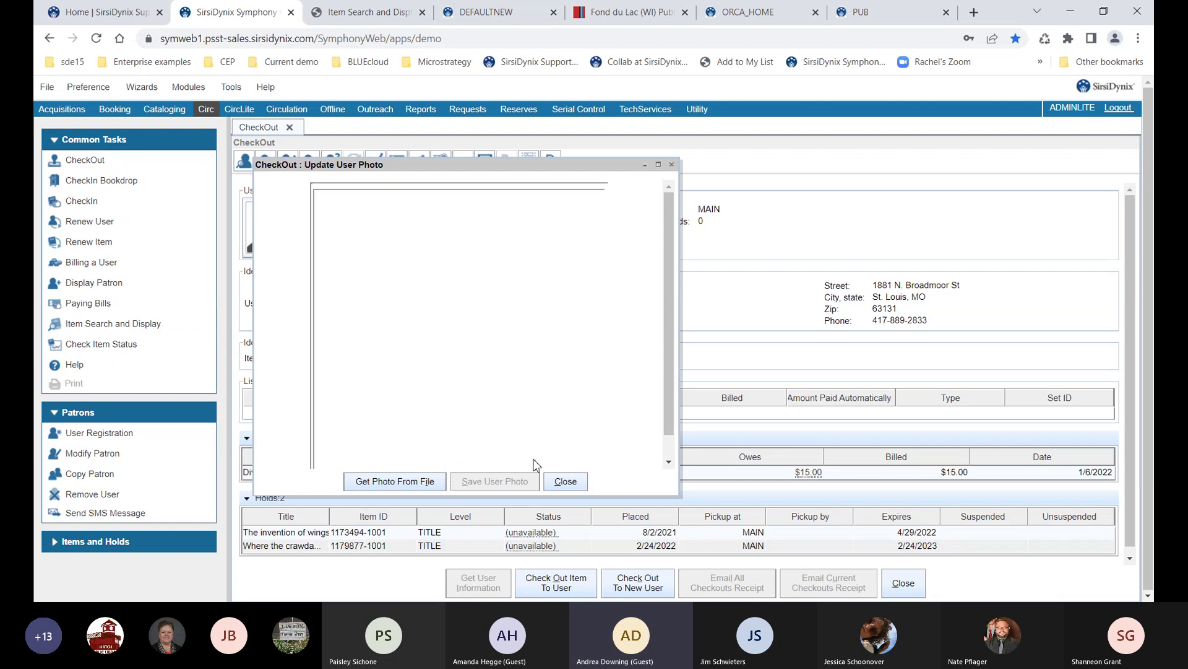
Close Update User Photo without adding a photo
left_click(553, 483)
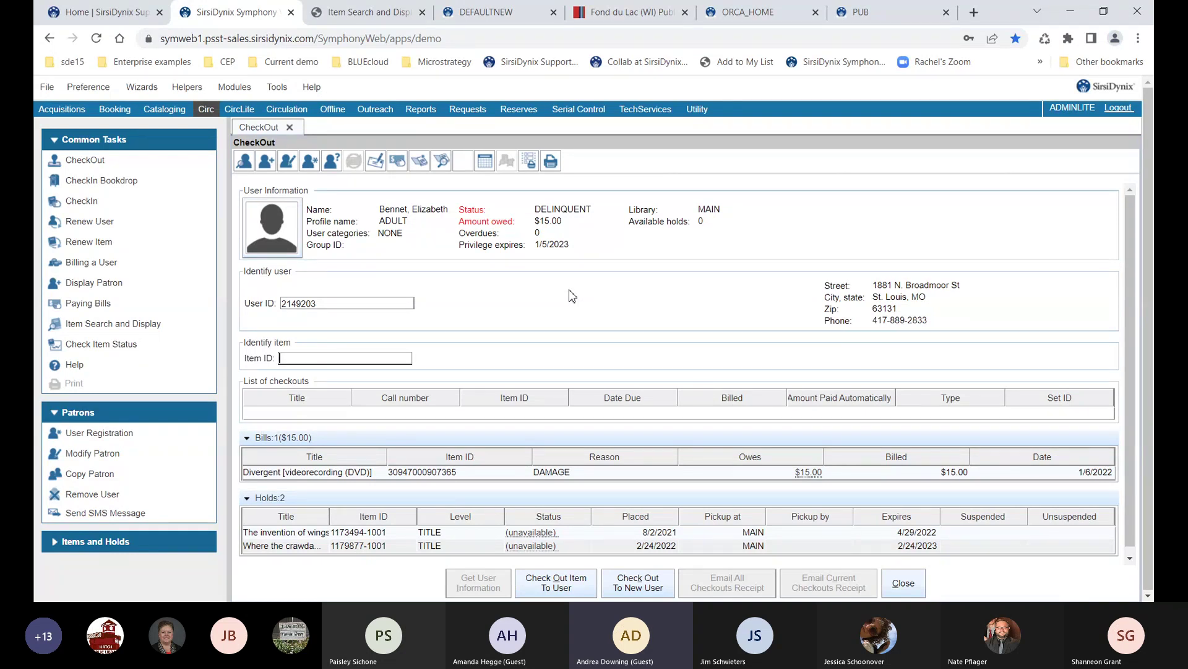
Select the patron's User ID value, then close the CheckOut tab
double_click(355, 302)
left_click(905, 584)
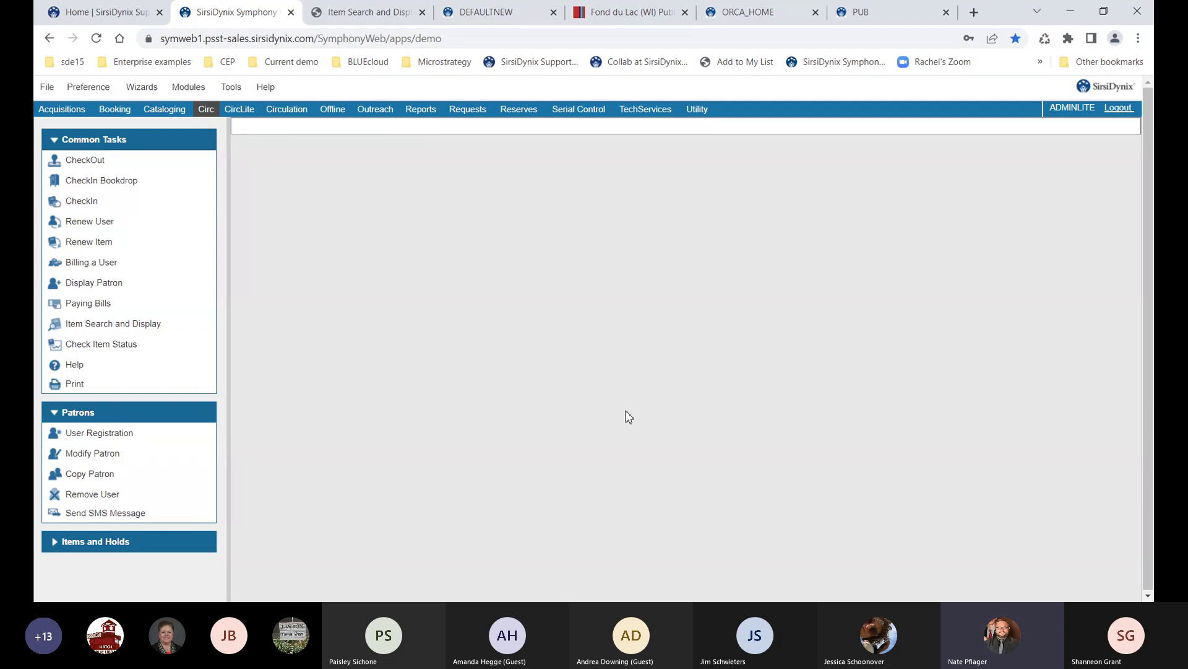
Load the current patron into Modify Patron and show the Demographics tab
left_click(99, 453)
left_click(493, 274)
left_click(469, 362)
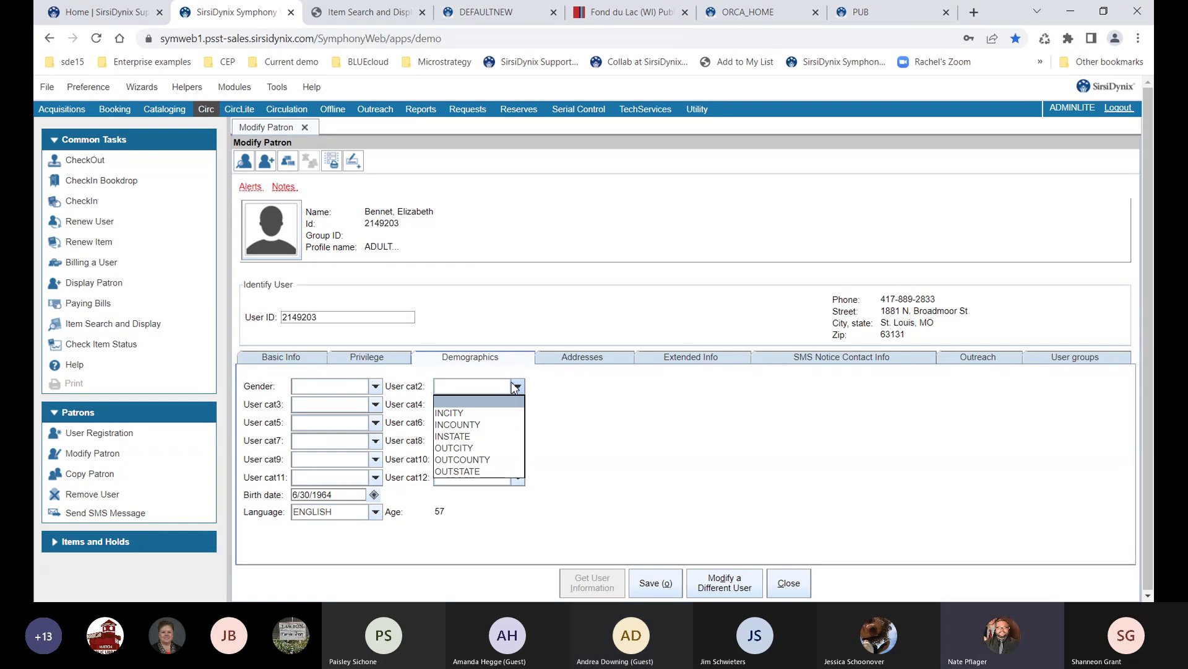
Leave User cat2 blank and exit Modify Patron without saving
left_click(551, 390)
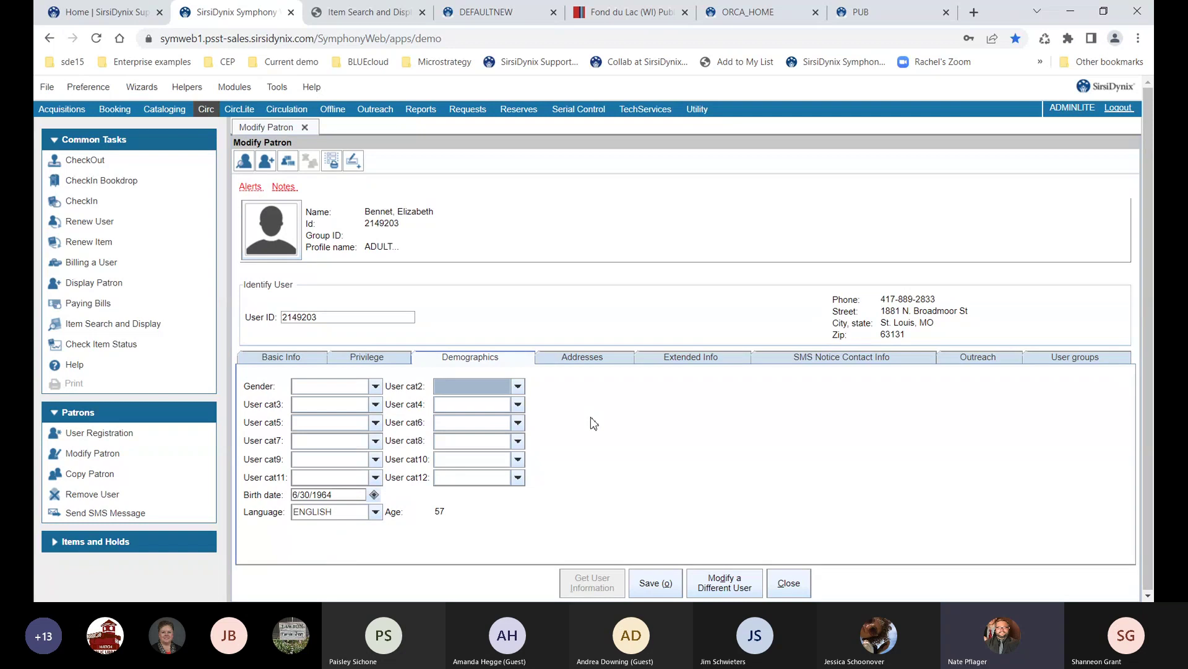
left_click(773, 585)
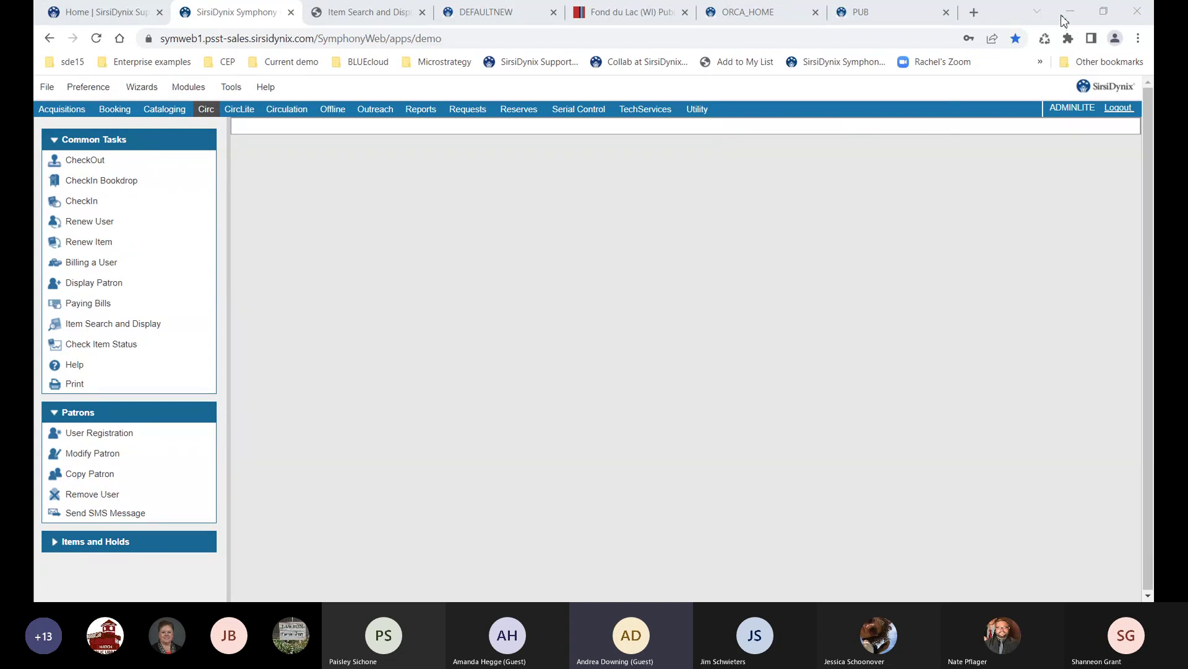
Switch from the Chrome window to the WorkFlows desktop client showing Common Tasks
left_click(849, 203)
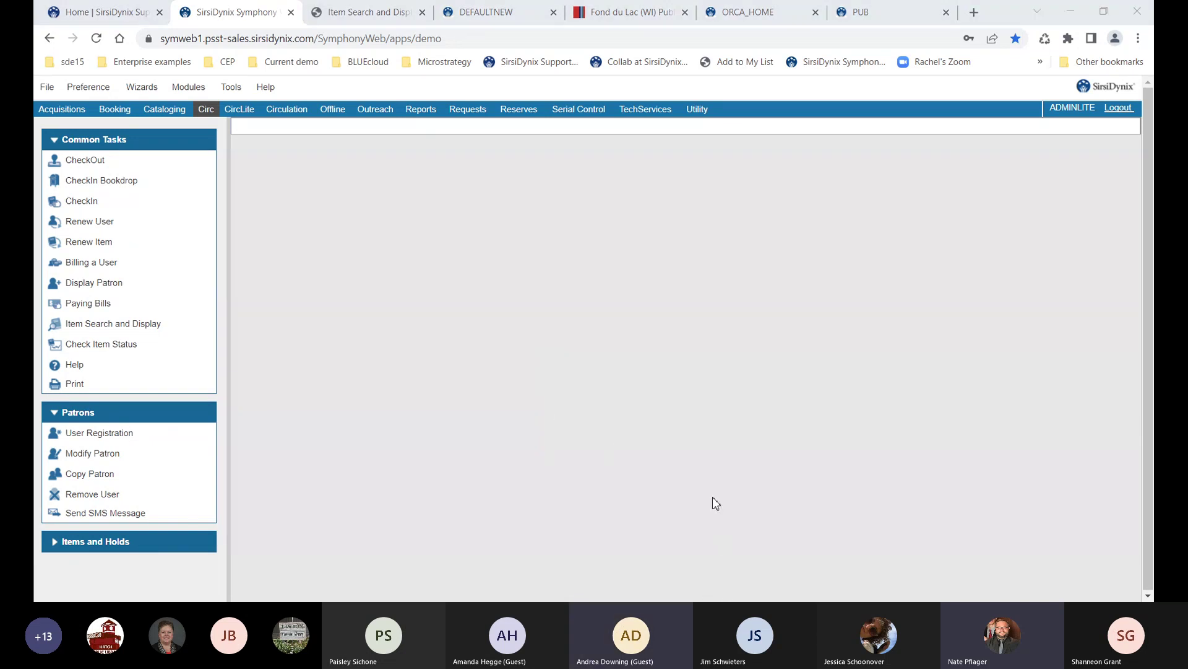
left_click(1072, 17)
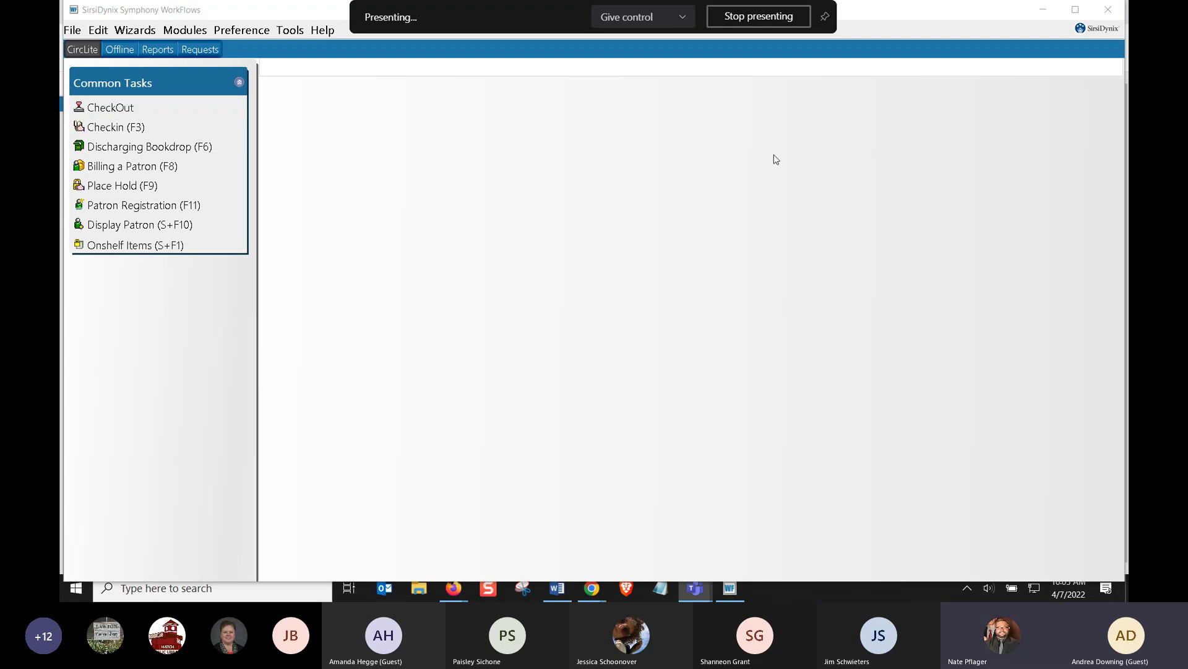
Toggle Operate in Offline mode in the Configuration dialog, then cancel without applying it
left_click(239, 593)
type("work")
key("Escape")
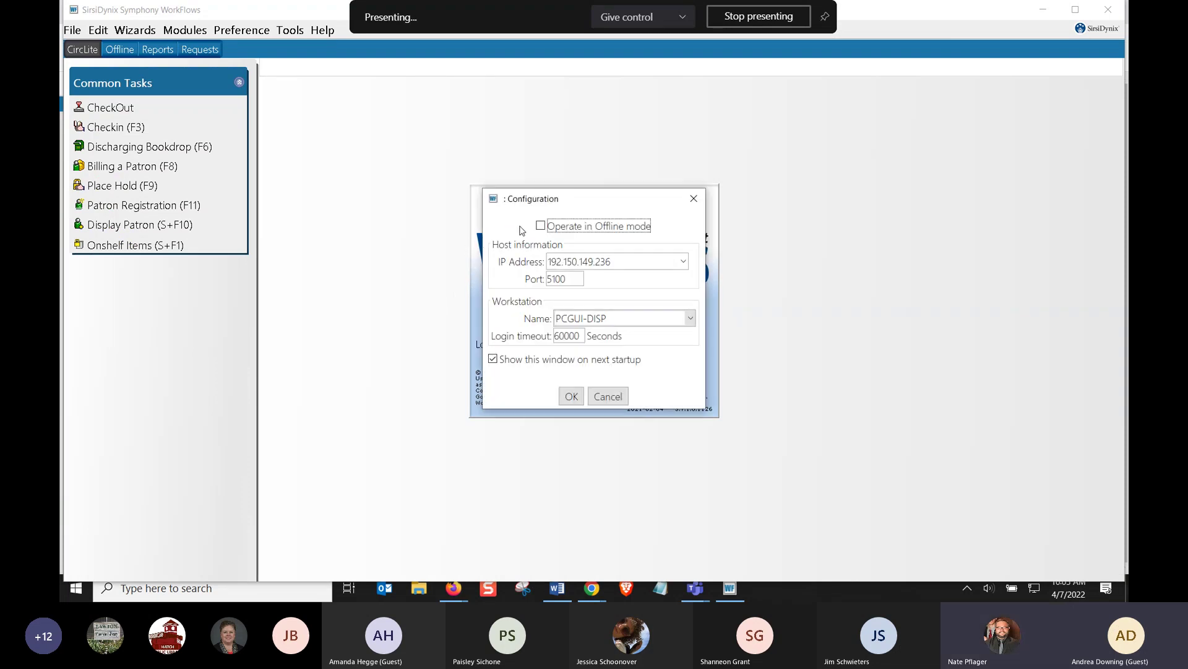
left_click(540, 226)
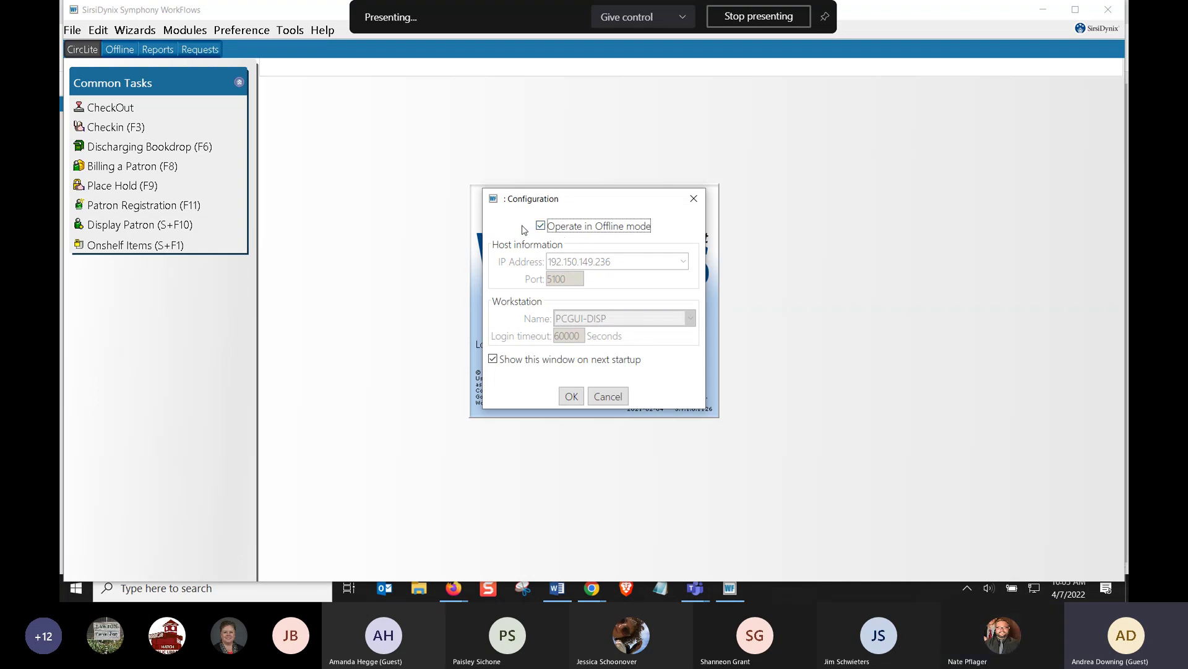
left_click(599, 399)
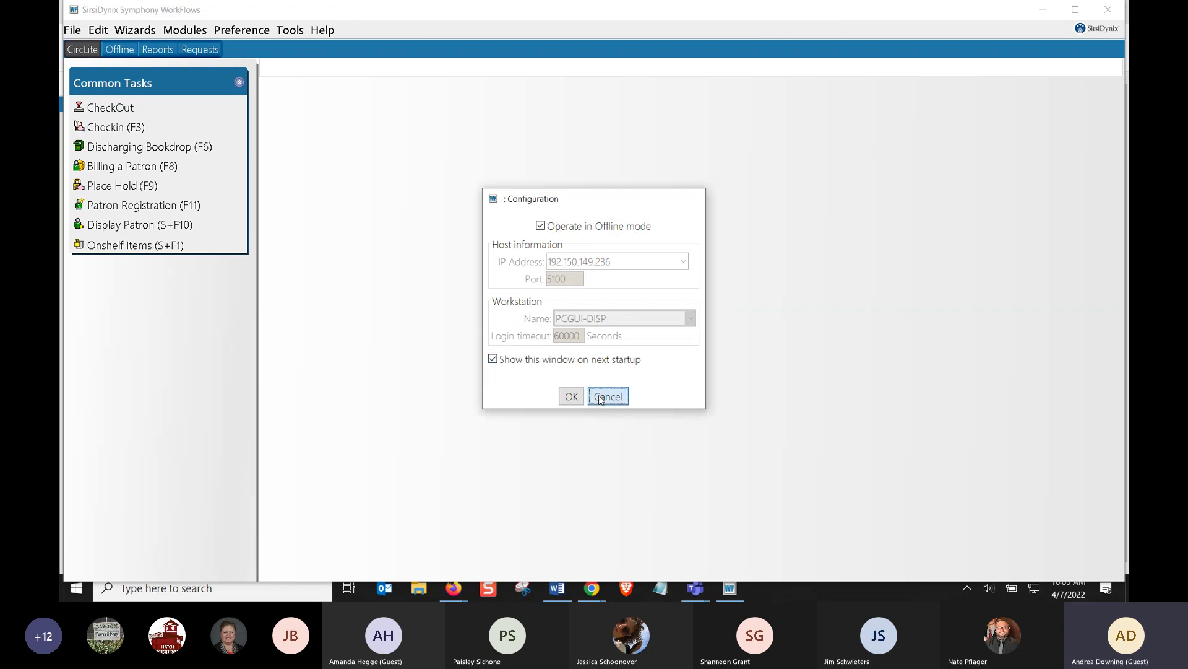
Bring the web client forward and open both the CheckIn Bookdrop and CheckIn tasks
left_click(1044, 13)
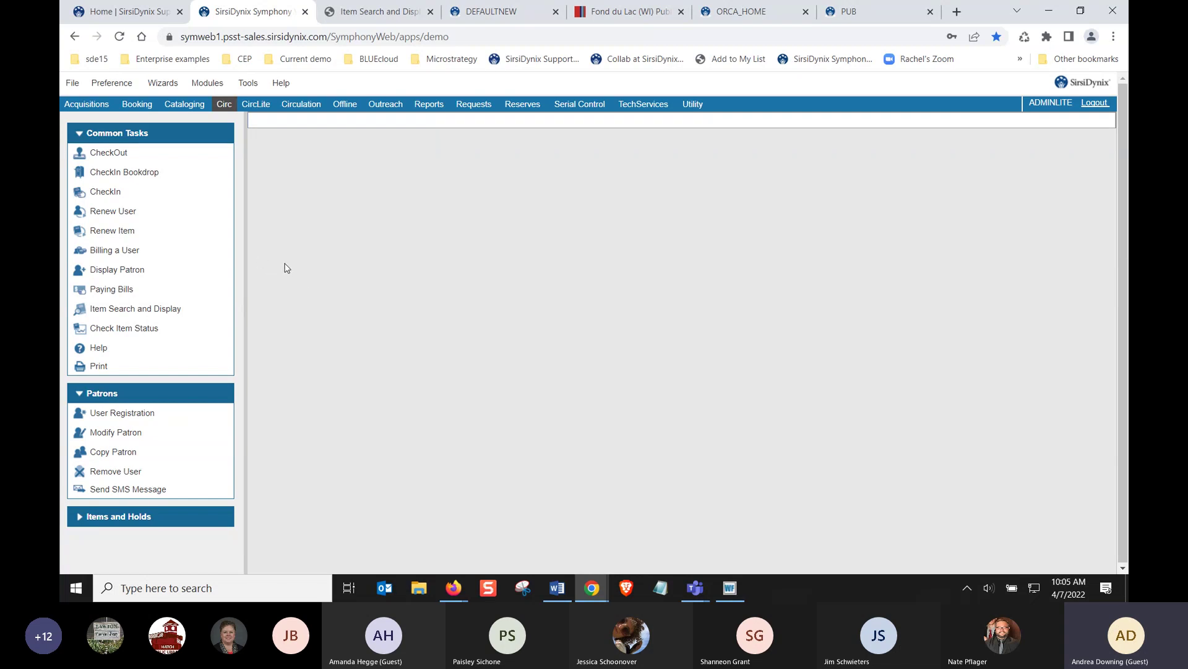
left_click(140, 178)
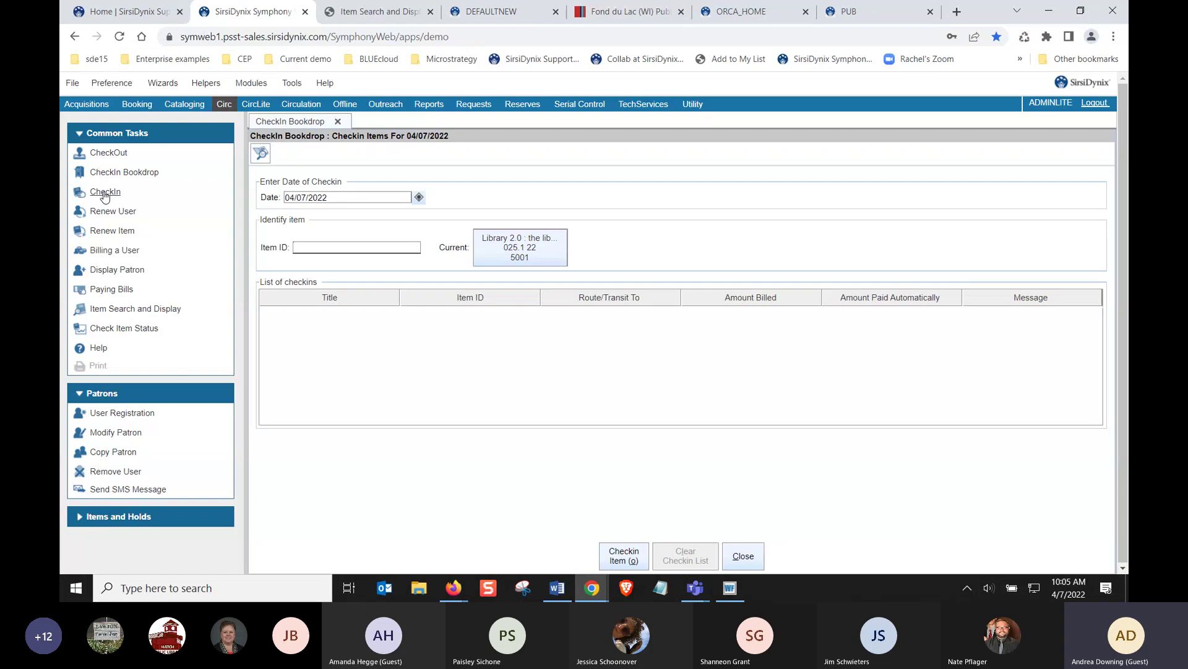
left_click(104, 193)
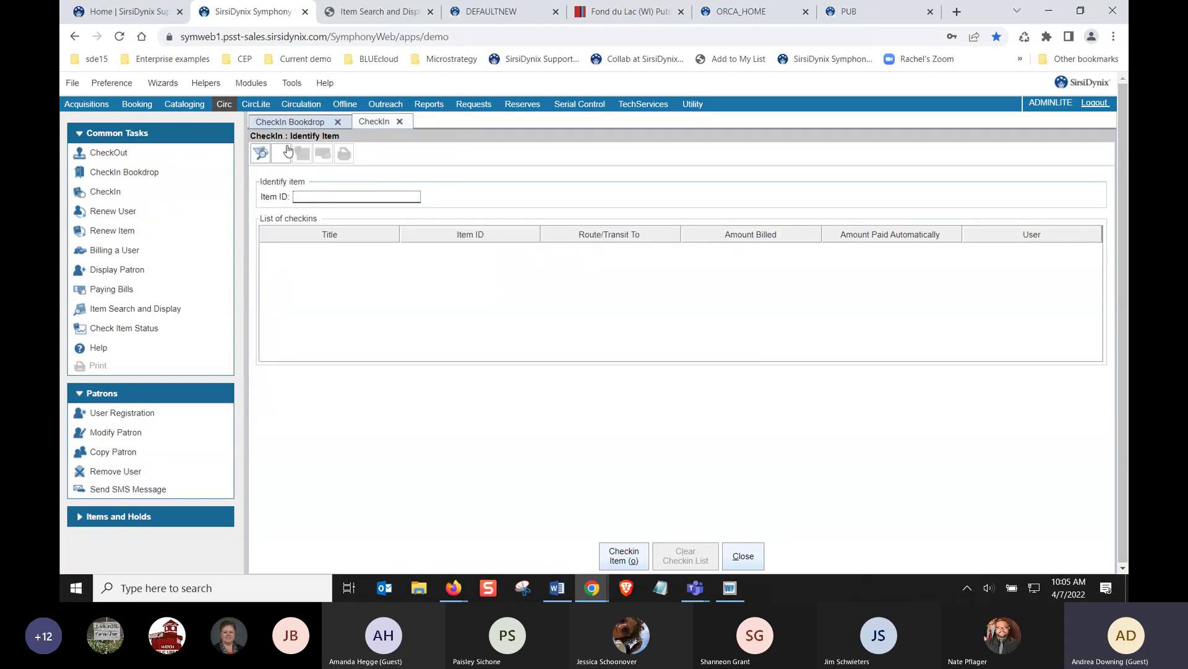
Backdate the bookdrop checkin date to April 6, 2022 (04/06/2022, 23:59)
left_click(294, 121)
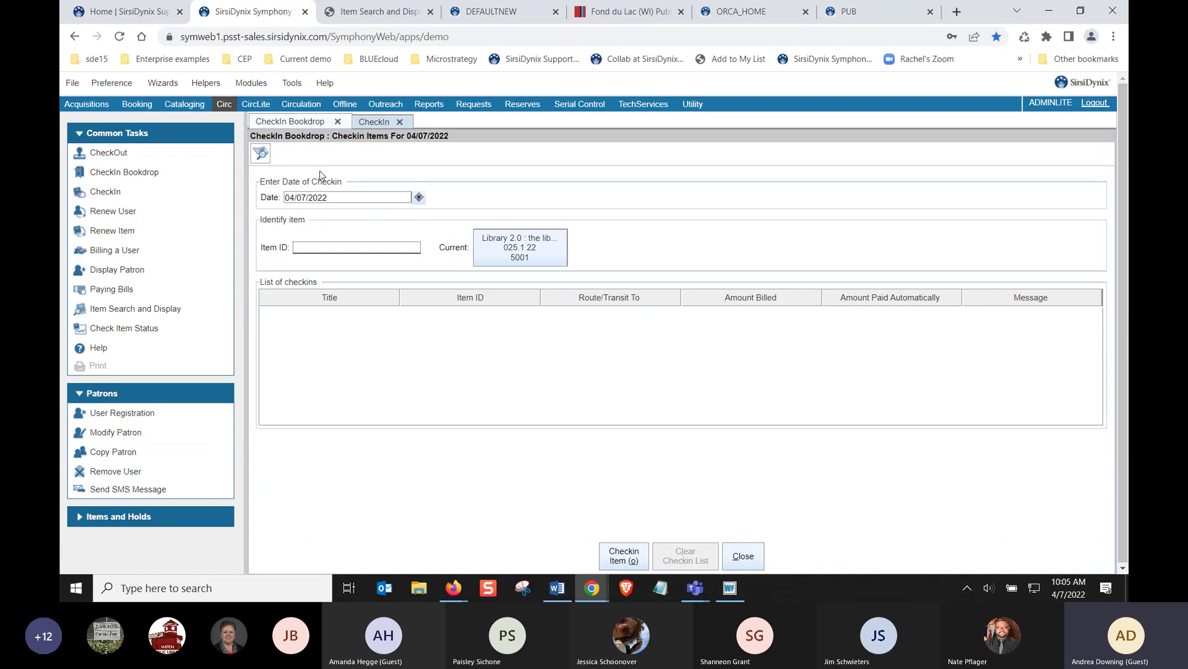
left_click(419, 197)
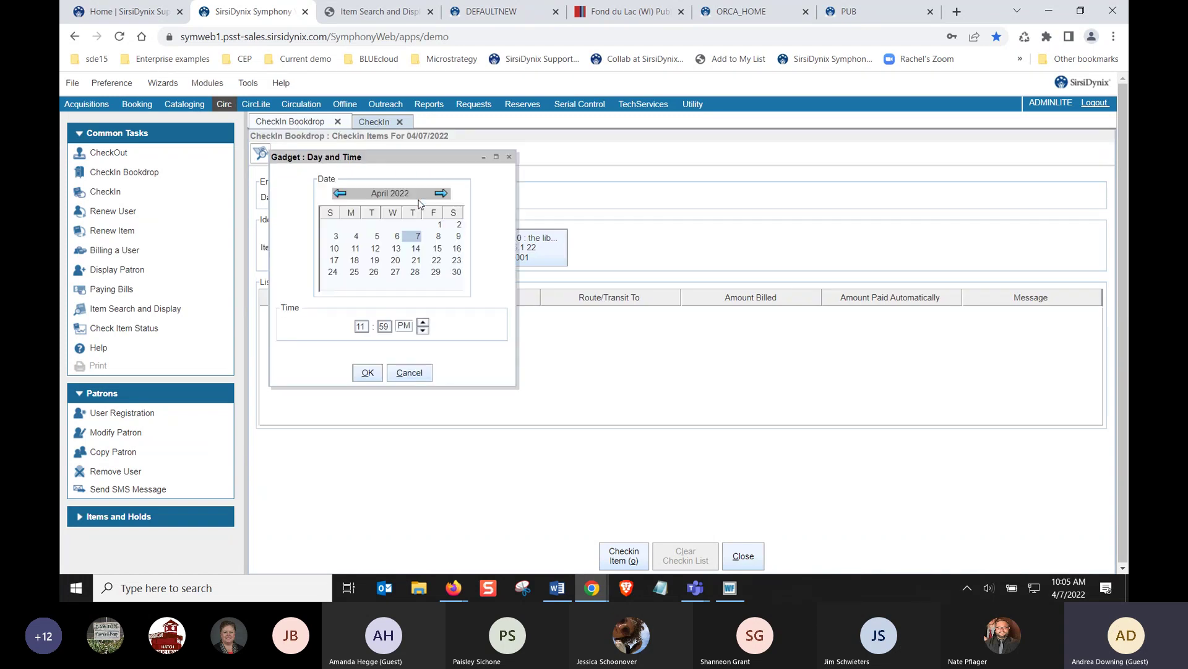
left_click(397, 237)
left_click(366, 374)
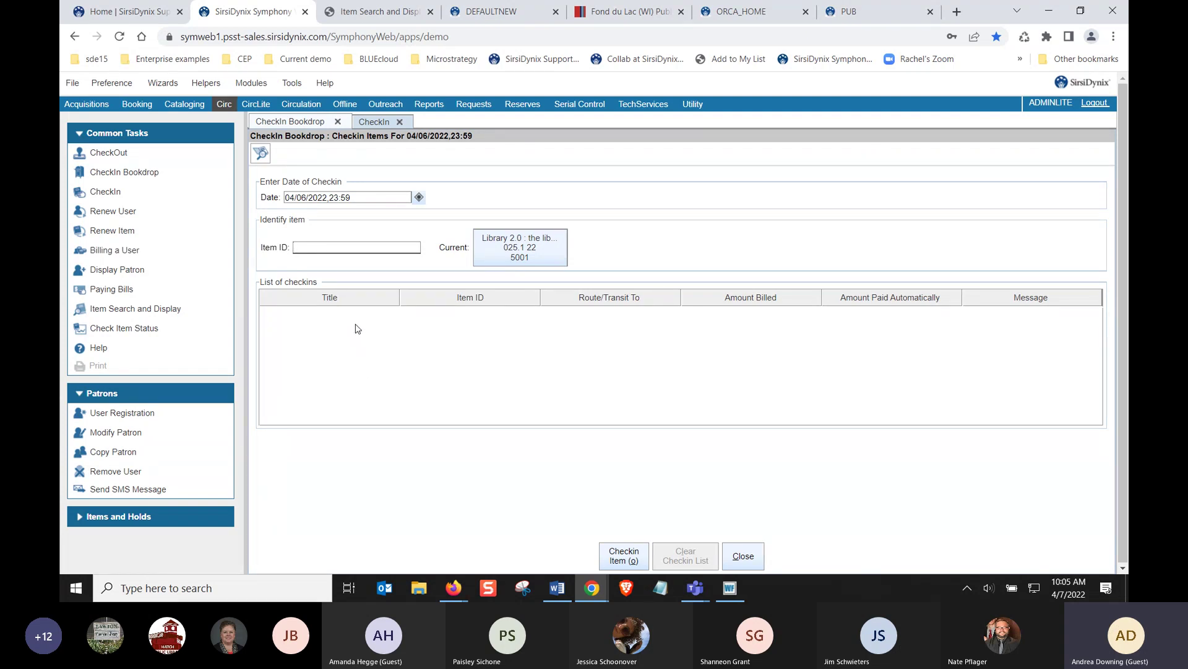
On the regular CheckIn screen, check in items 5000, 5001 and 222233
left_click(378, 123)
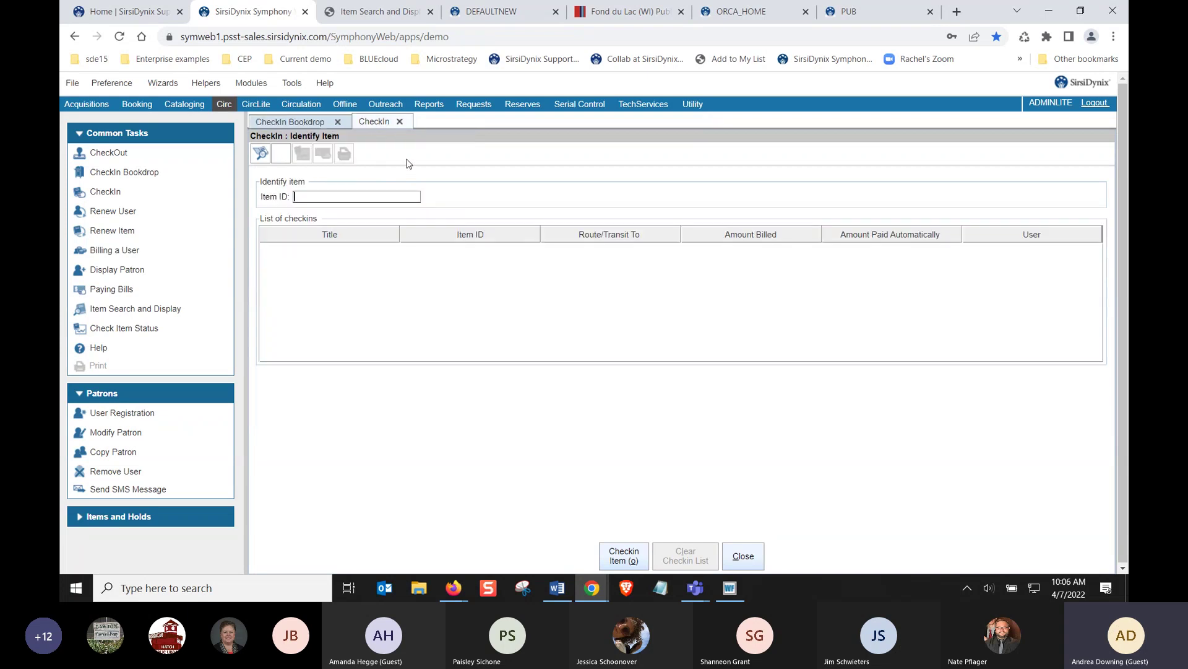
type("5000")
key("Return")
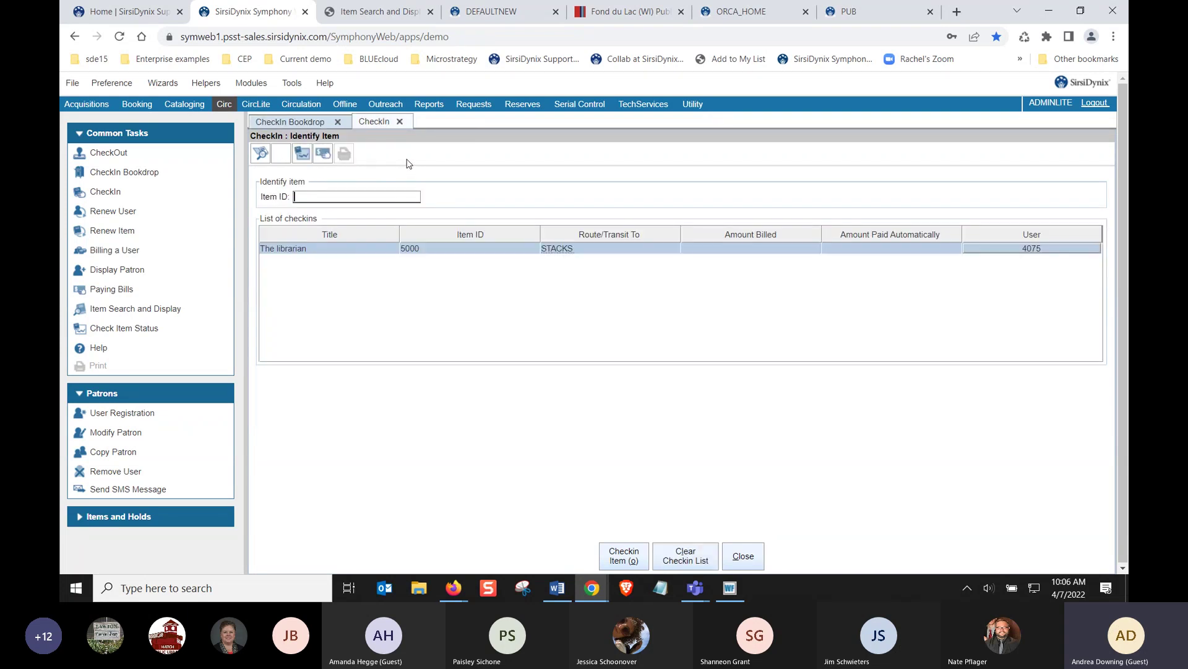
type("5001")
key("Return")
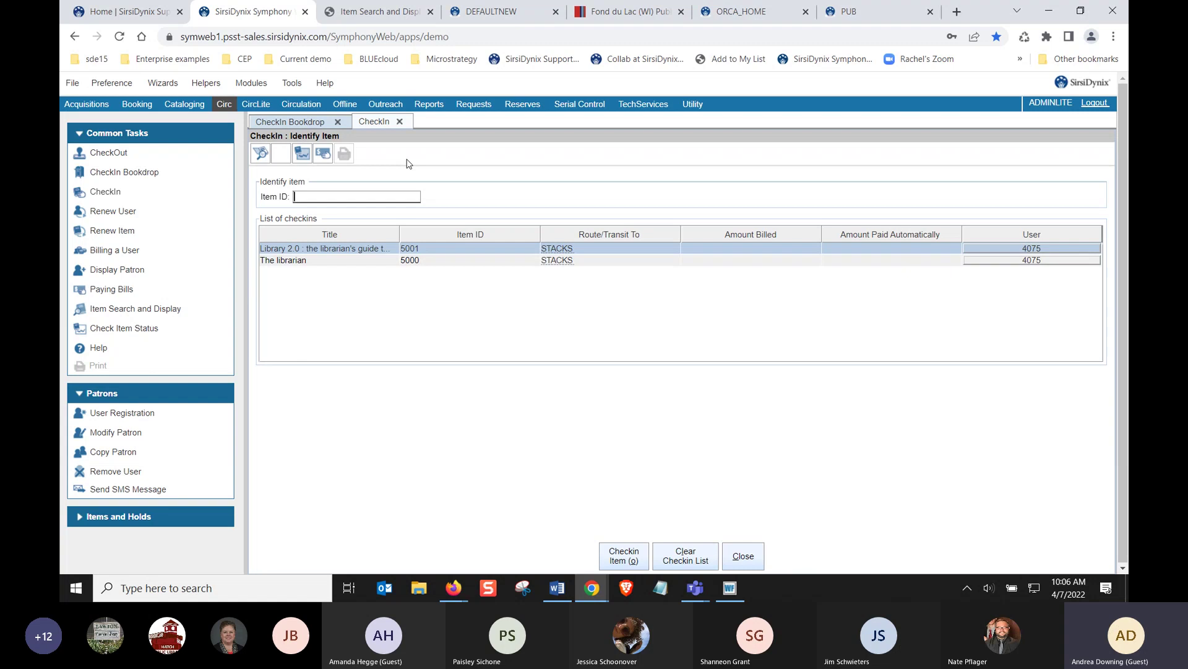
type("222233")
key("Return")
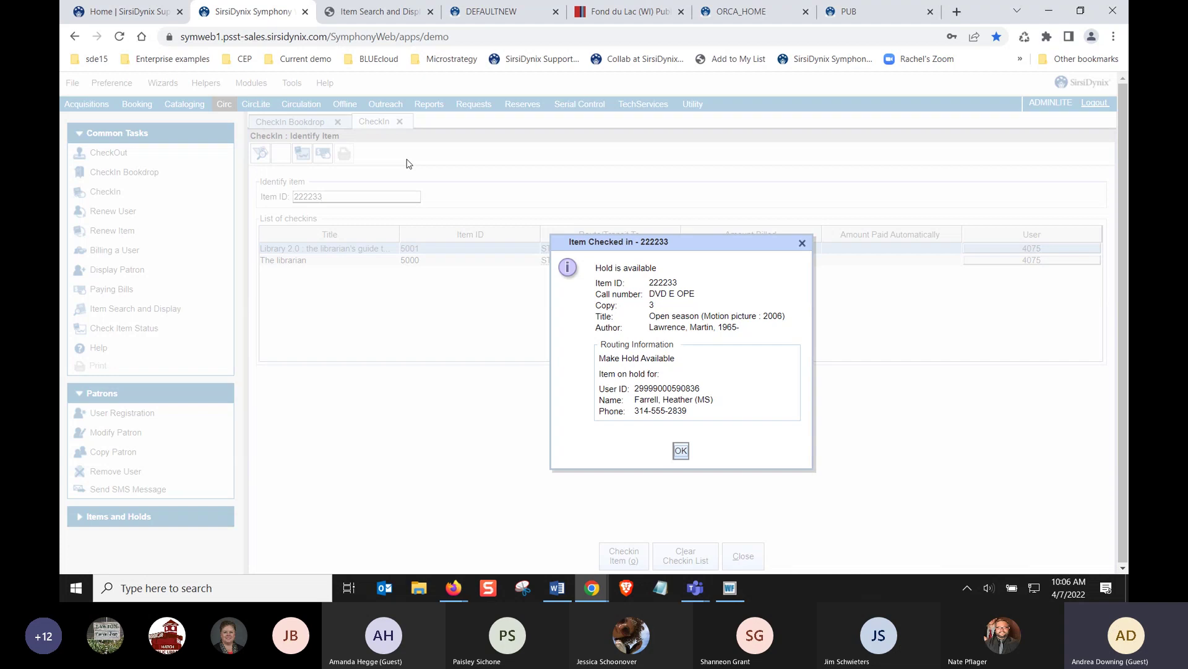
Acknowledge the hold-available notice for Open season, review its HOLDS routing, and open the returning patron's record
key("Return")
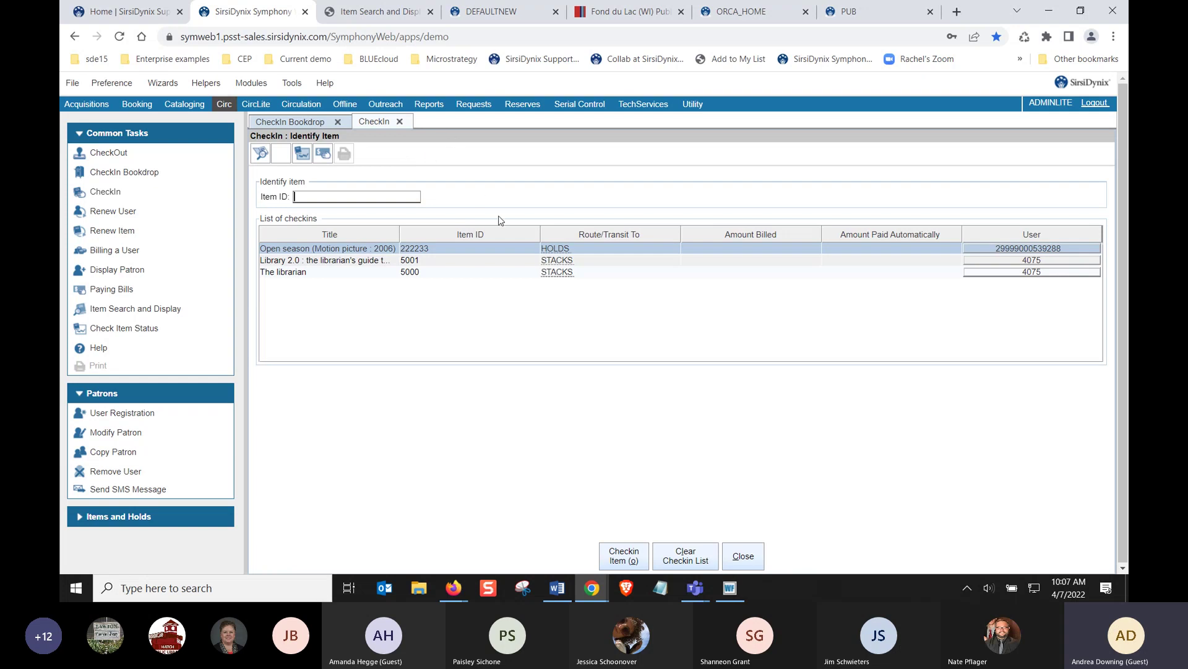
left_click(553, 250)
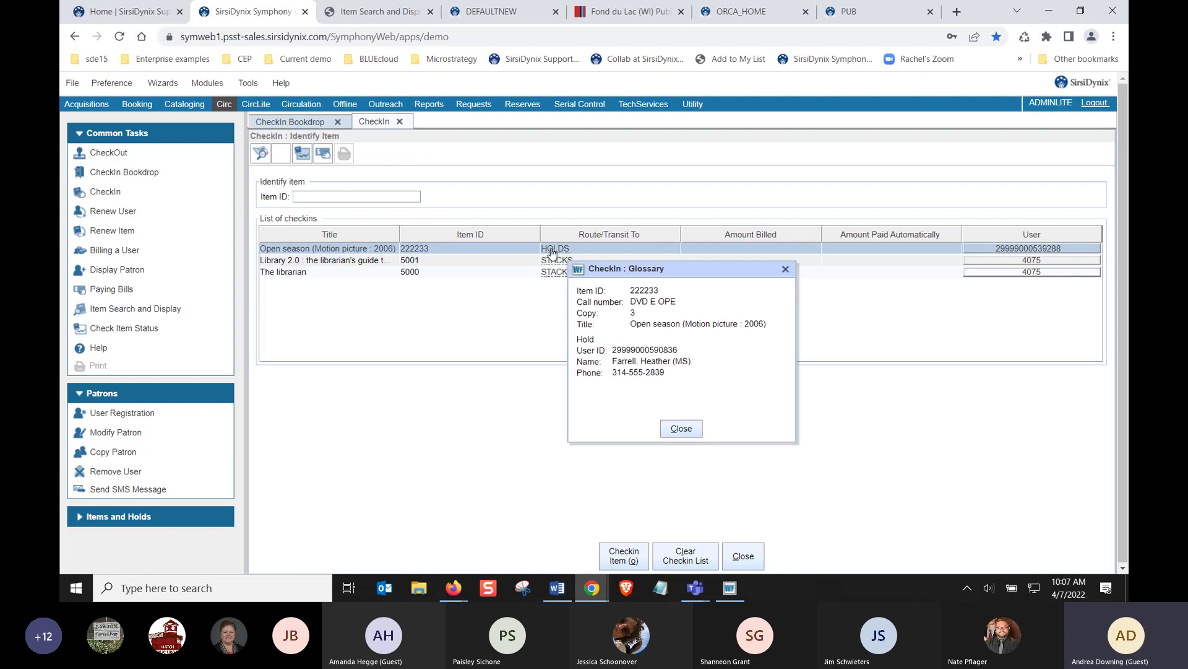
left_click(672, 431)
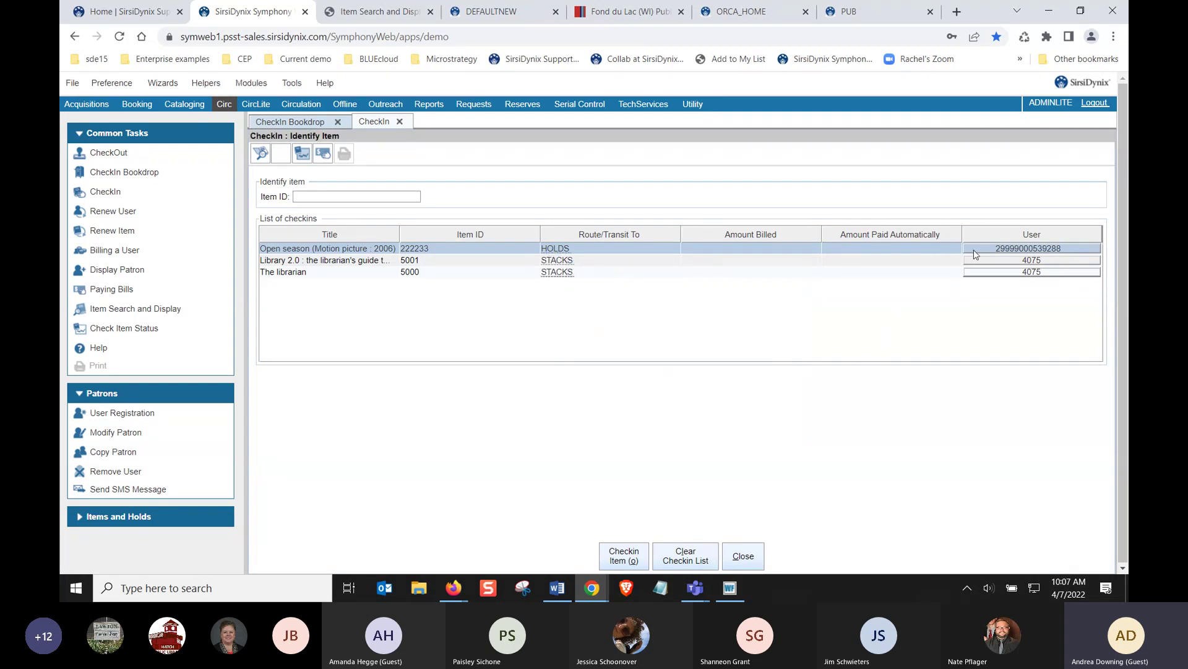
left_click(974, 250)
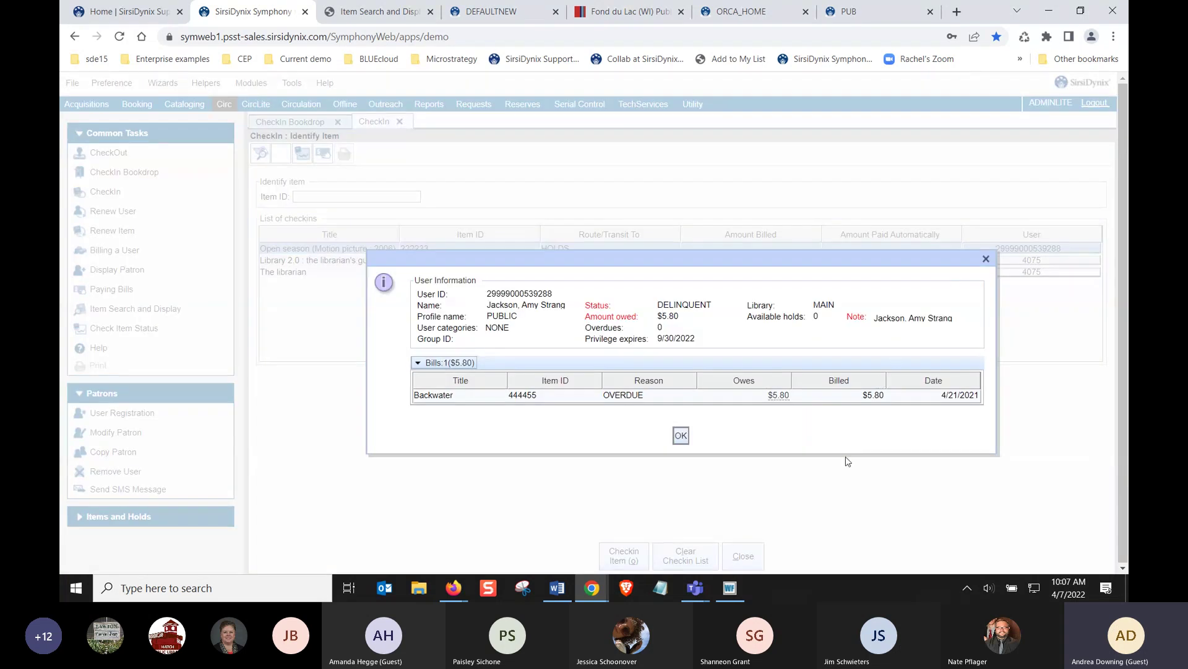
Check in Backwater (444455) and In your honor (555566), dismissing the circulation note and transit alert
left_click(680, 436)
left_click(391, 196)
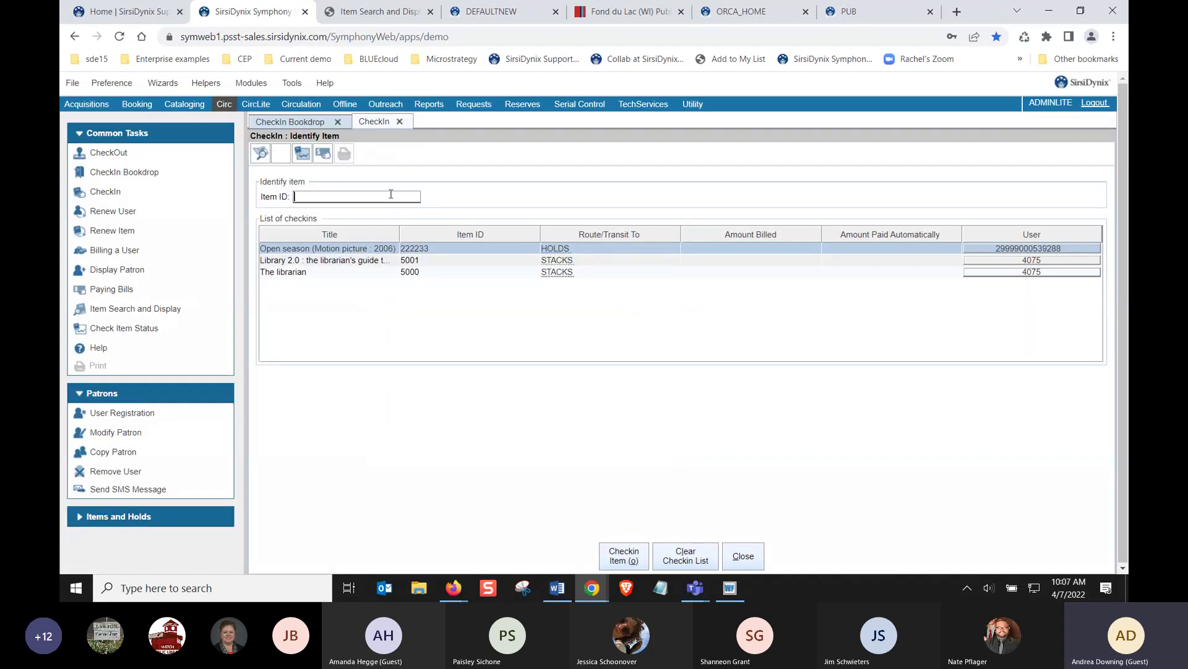
type("444455")
key("Return")
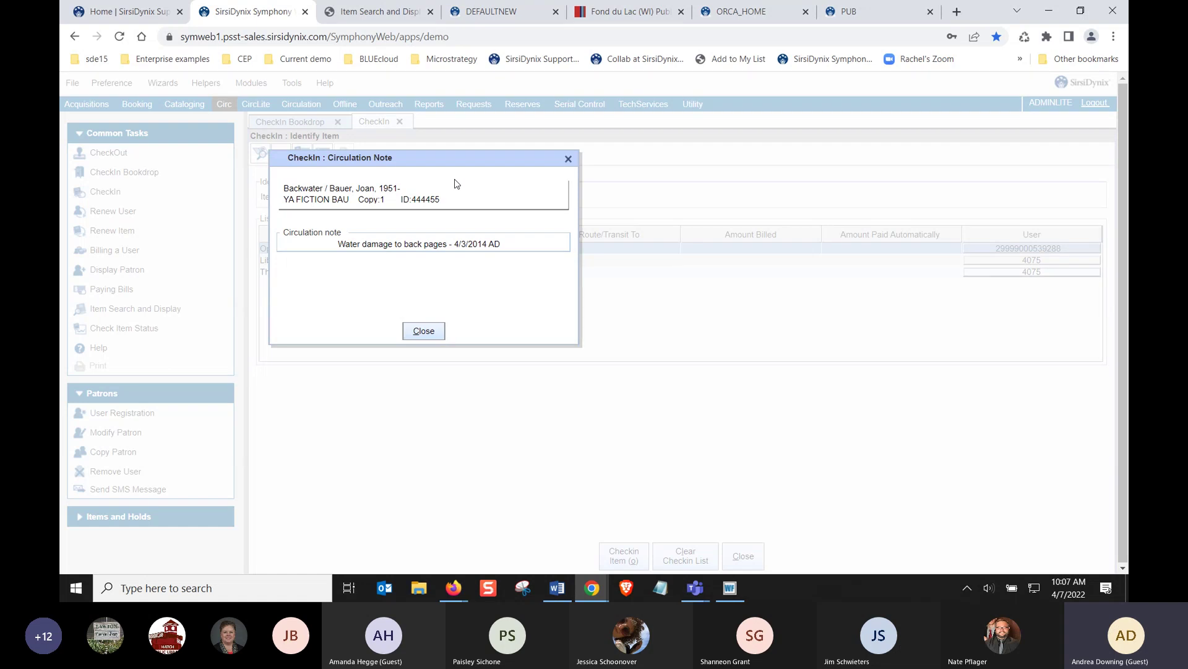
key("Return")
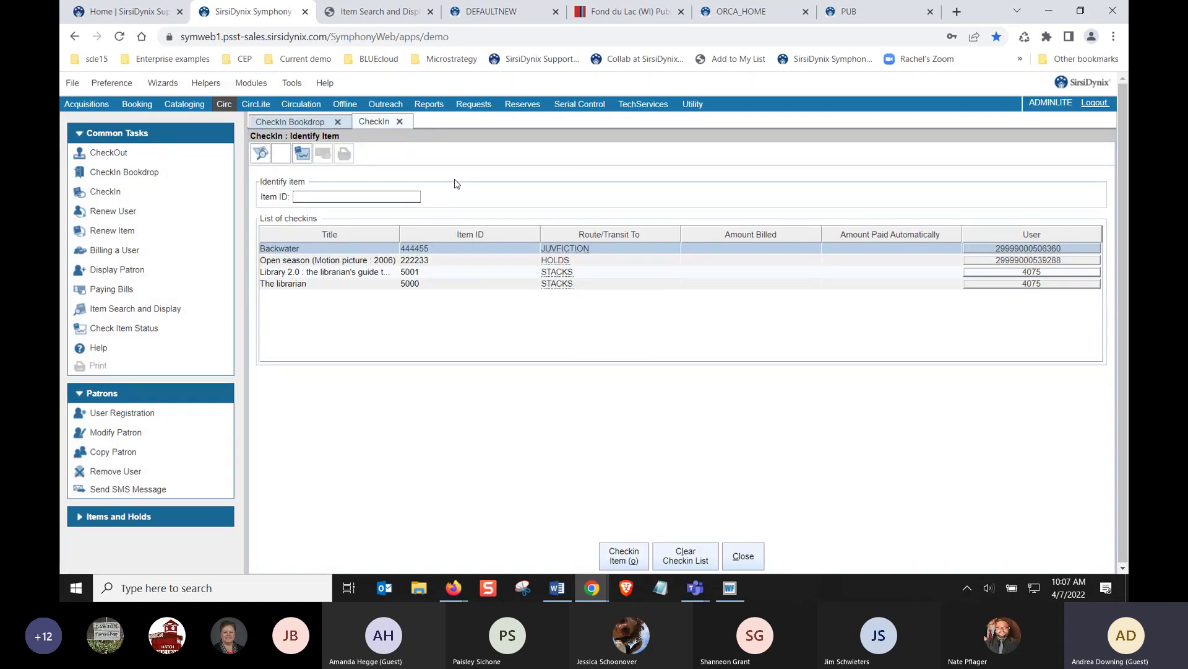
type("555566")
key("Return")
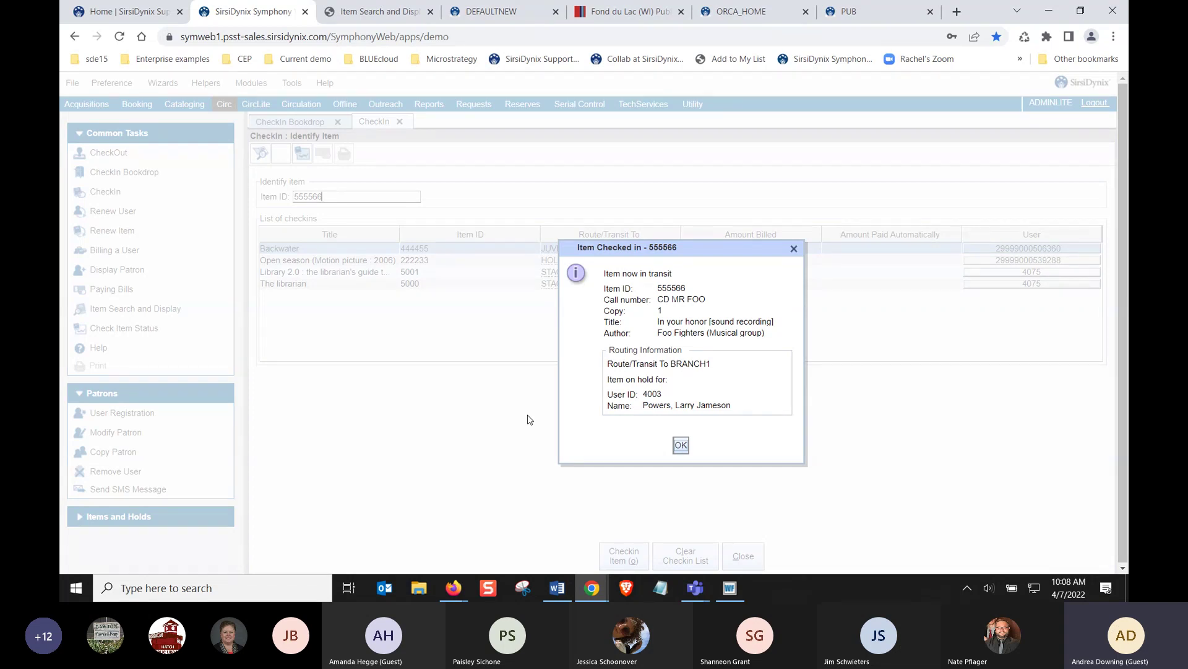
key("Return")
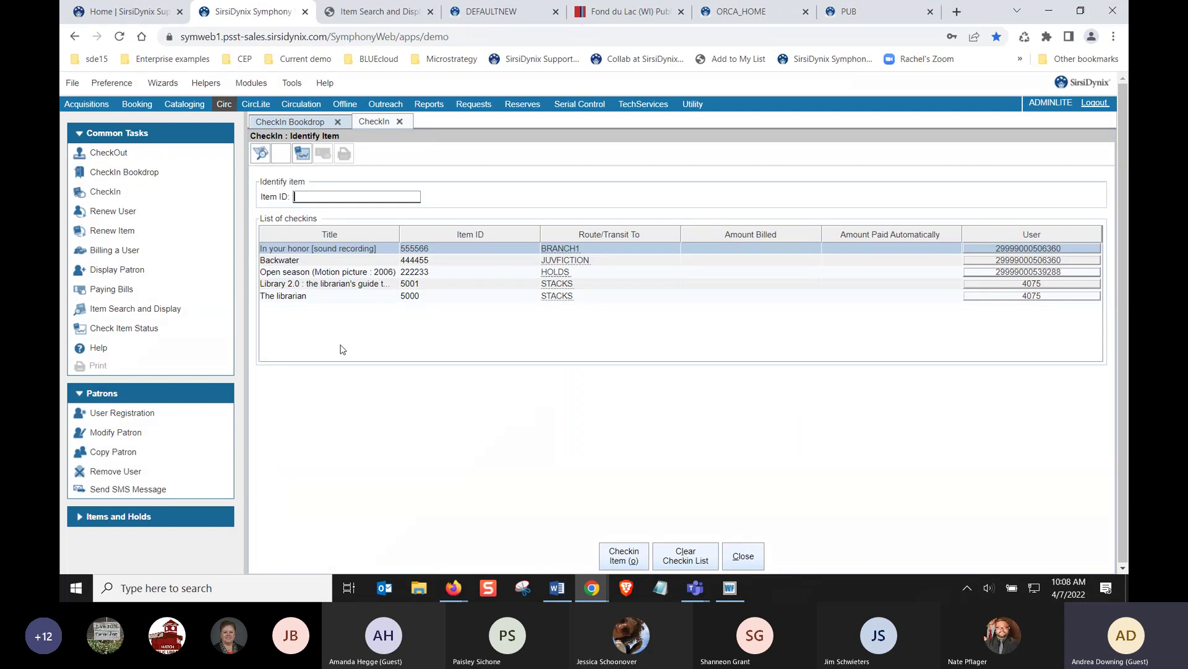
Open the CheckIn properties and look over the Hold Available alert sound setting
right_click(104, 194)
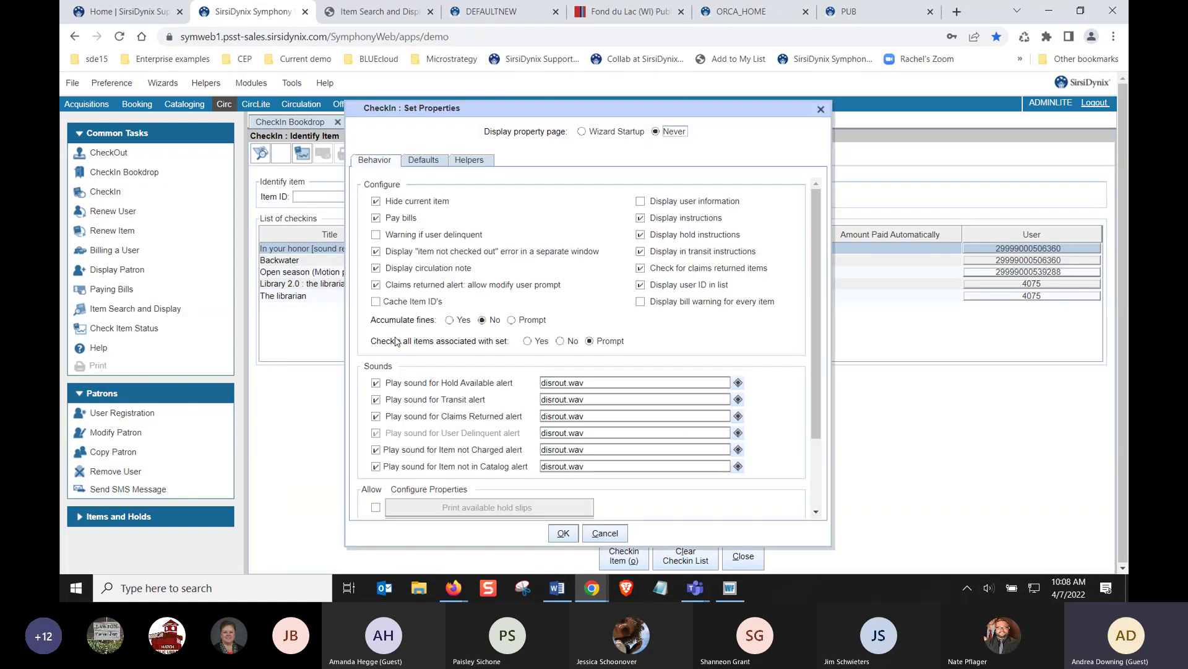
left_click_drag(593, 384, 533, 389)
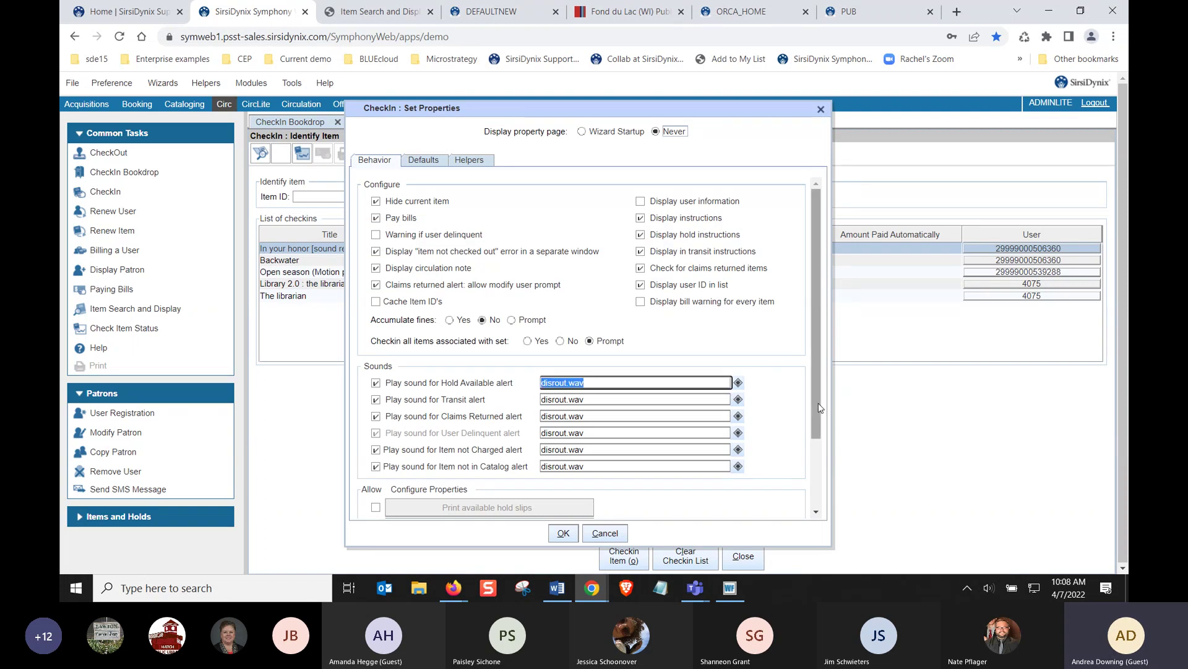
left_click_drag(817, 402, 814, 452)
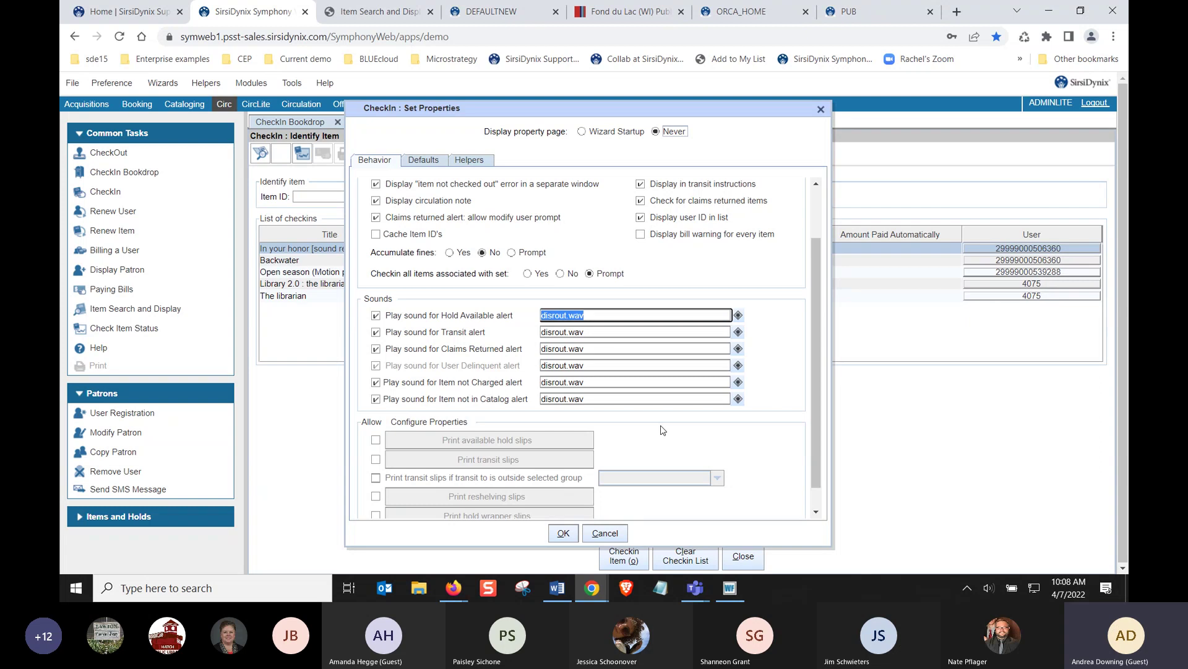
scroll(681, 437, "down", 1)
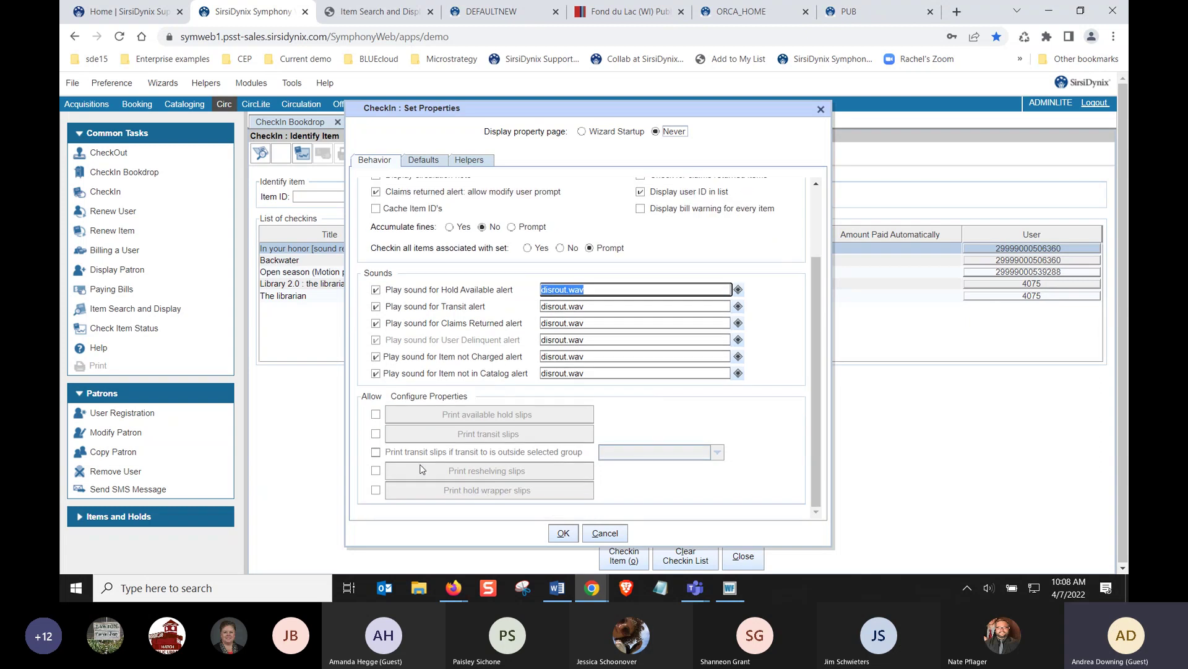
Turn on available hold slip printing, review its receipt fields, and enable hold wrapper slips
left_click(375, 414)
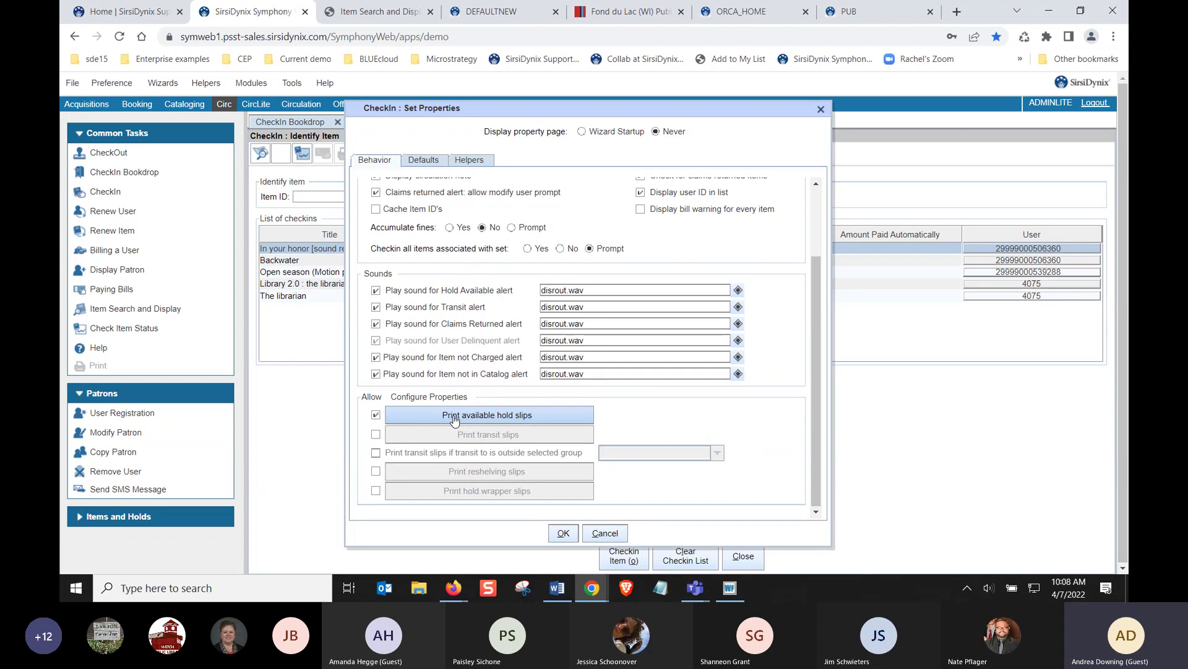
left_click(454, 419)
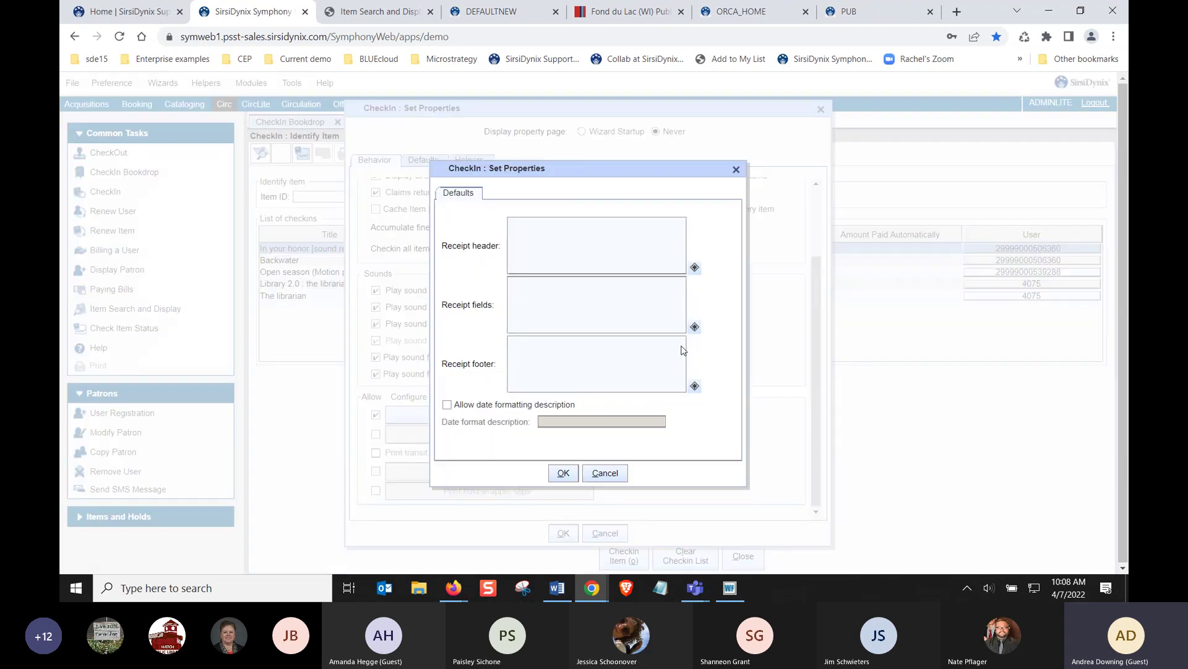
left_click(694, 329)
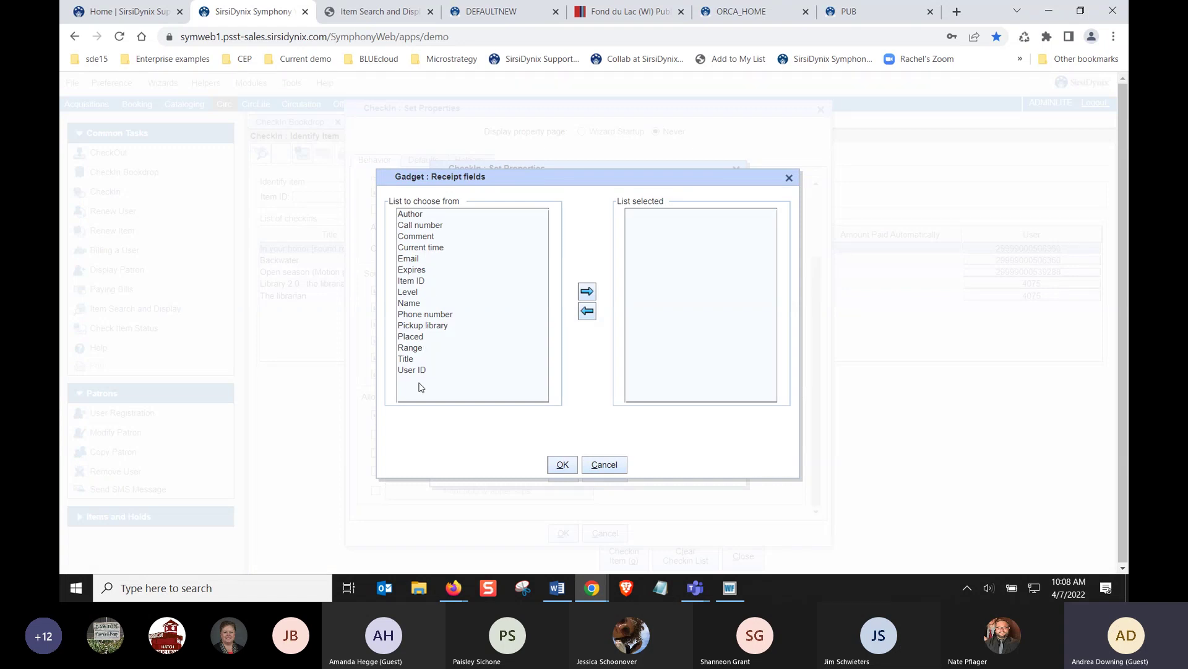
left_click(594, 466)
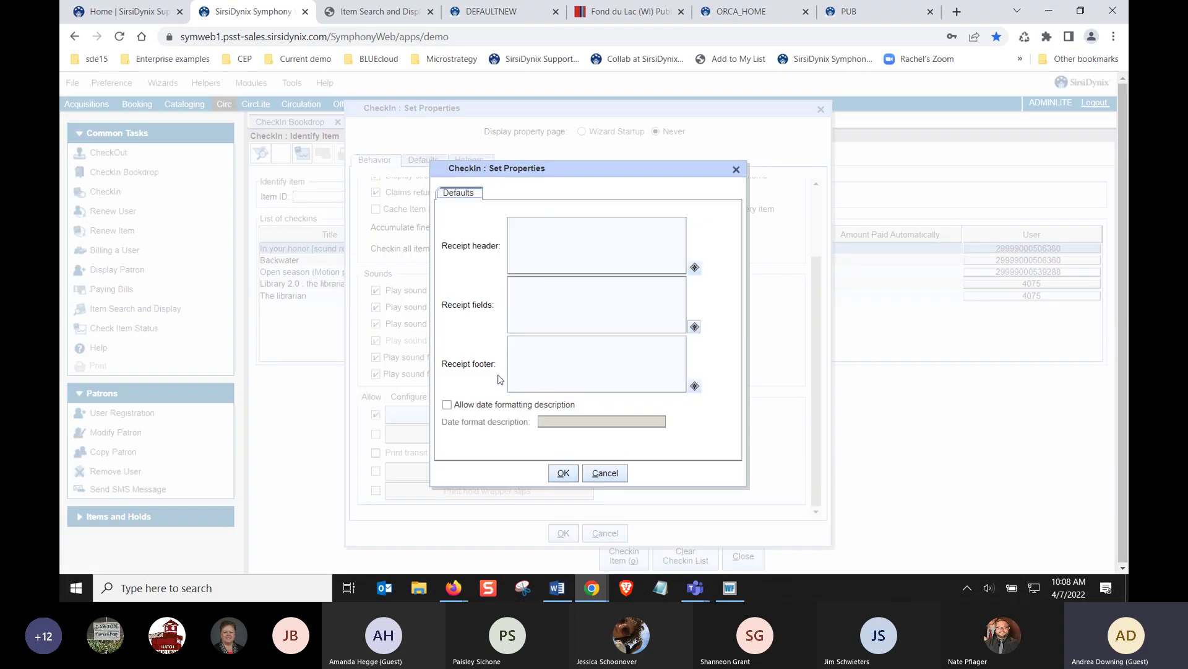
left_click(604, 475)
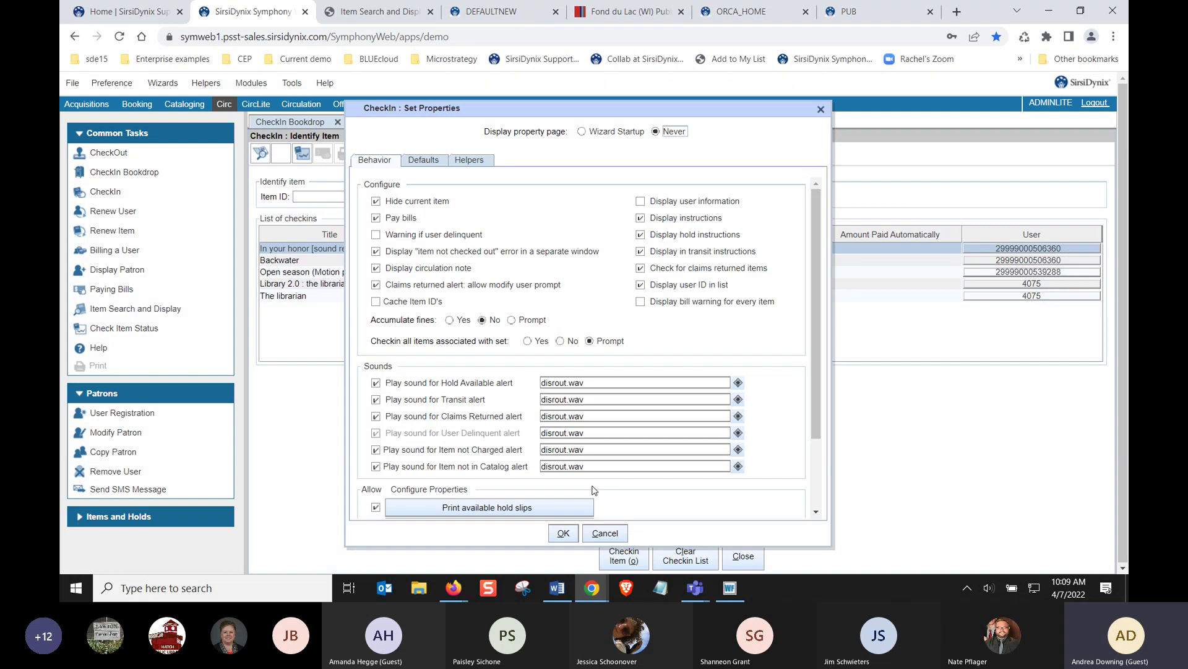
scroll(593, 490, "down", 3)
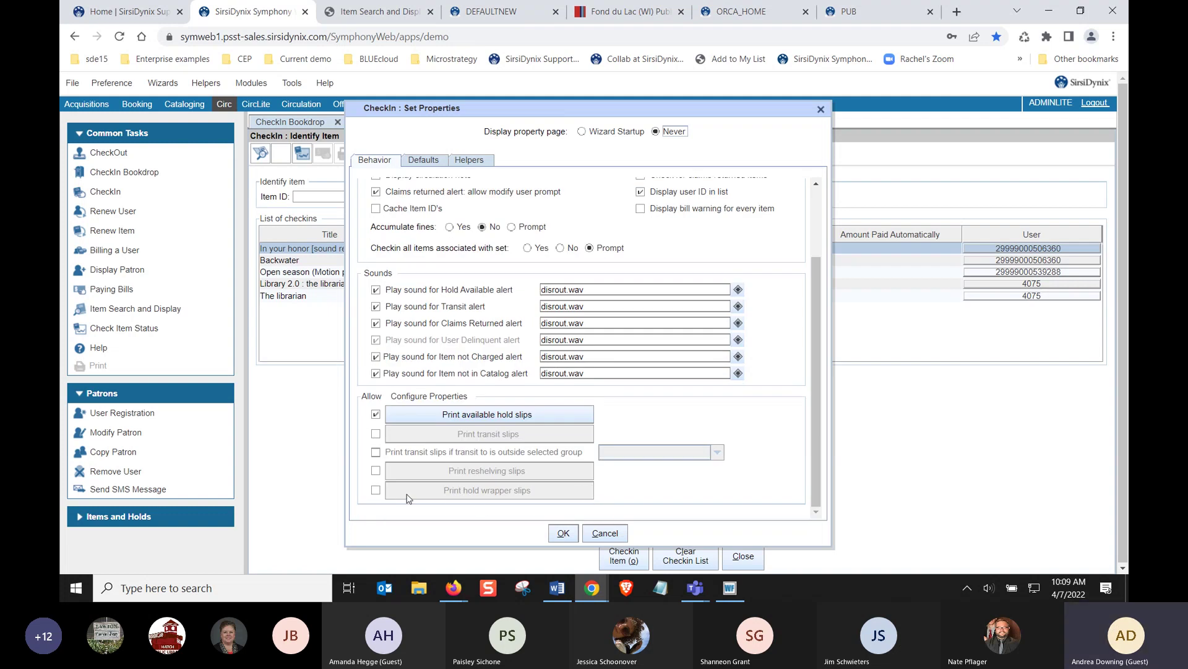
left_click(376, 490)
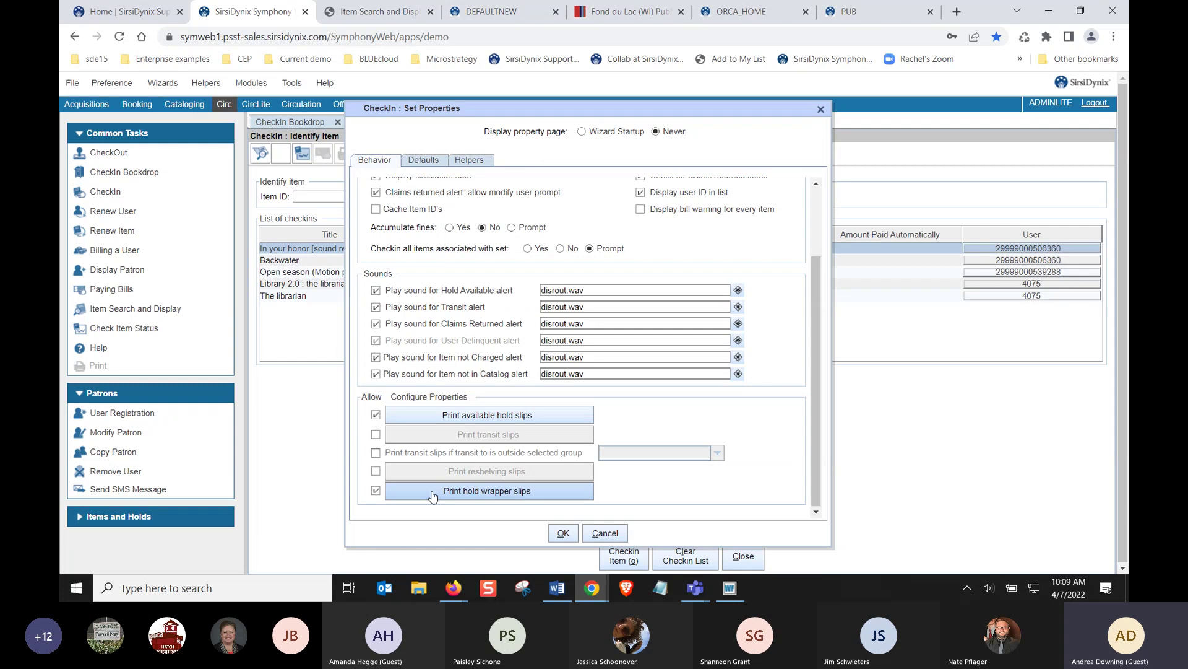
Limit hold wrapper slips to 4 patron ID and 3 last-name characters, then turn wrapper printing off and save
left_click(434, 492)
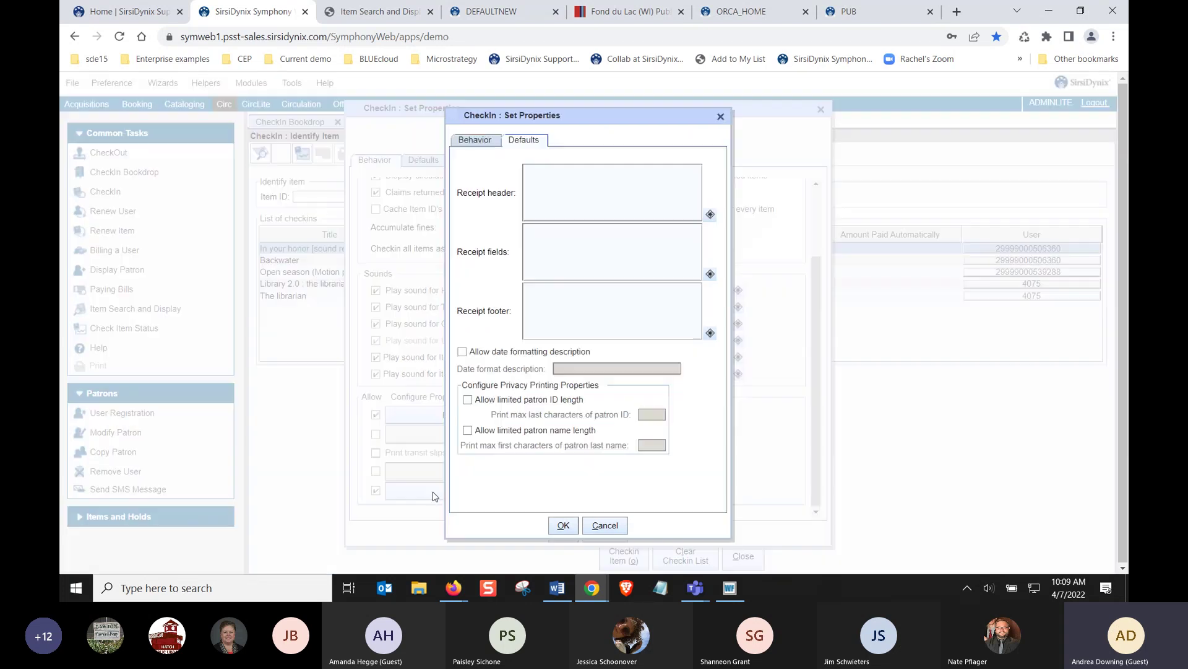
left_click(469, 399)
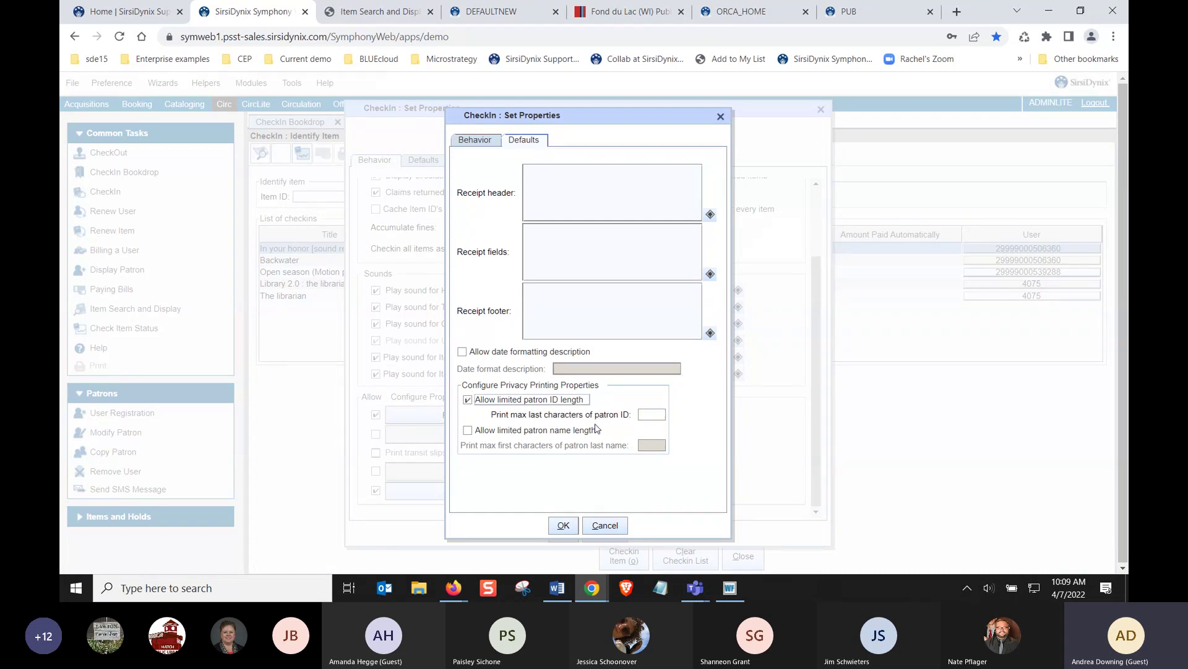
left_click(647, 418)
type("4")
left_click(532, 433)
left_click(650, 445)
type("3")
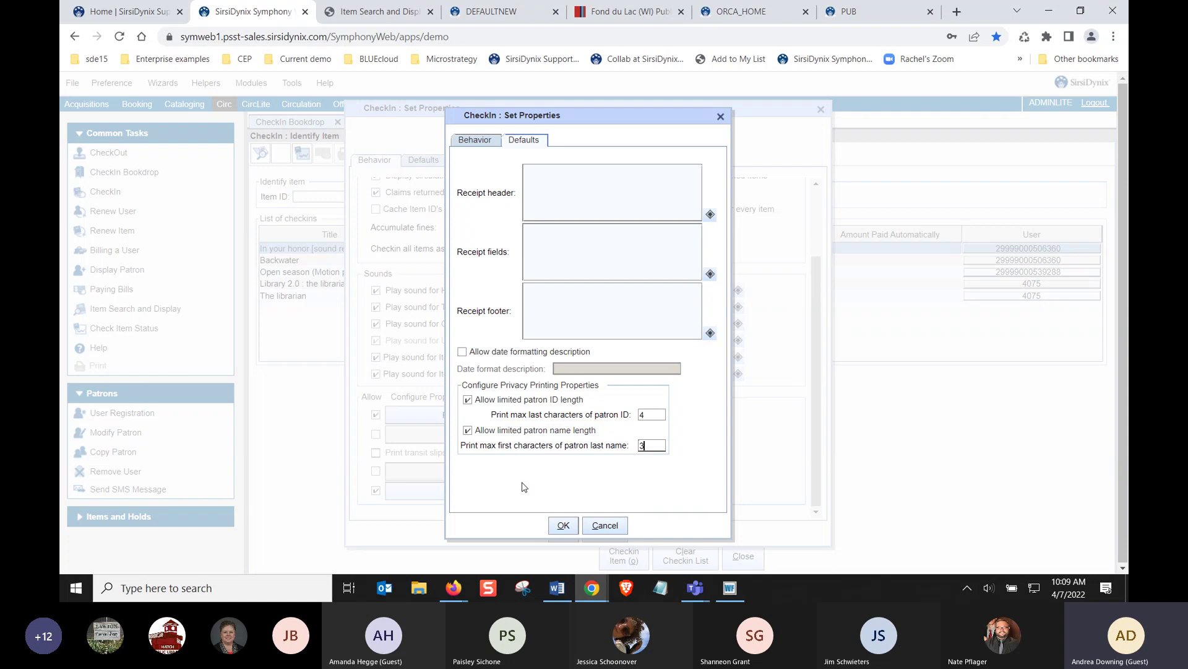
left_click(604, 524)
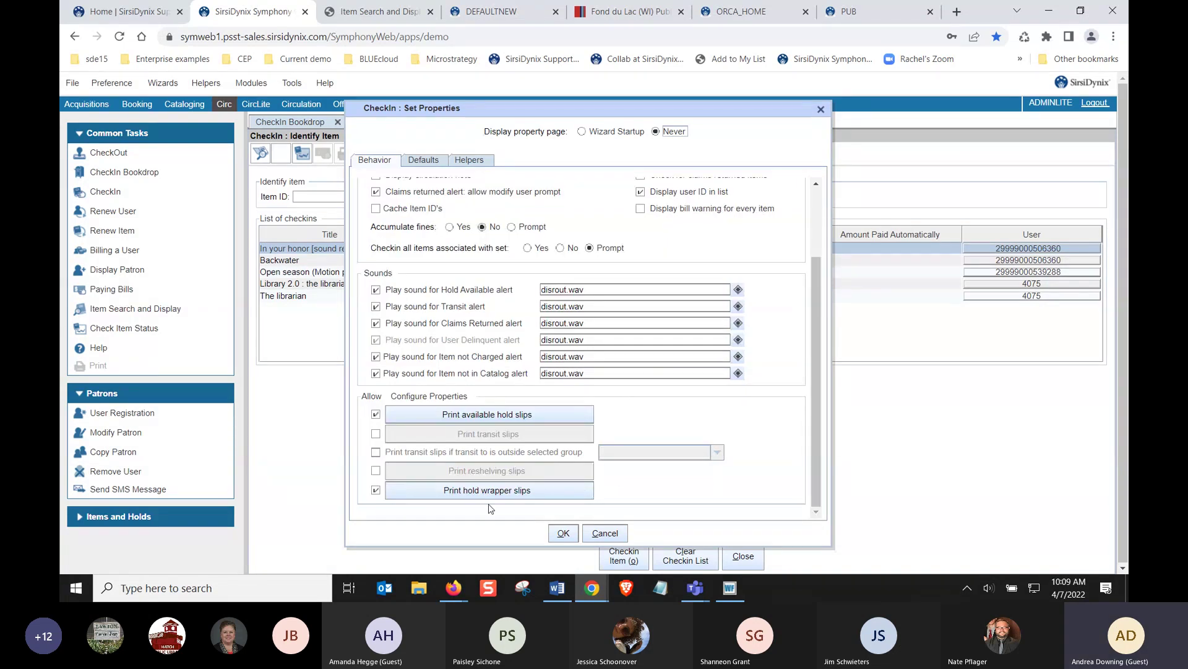
left_click(376, 489)
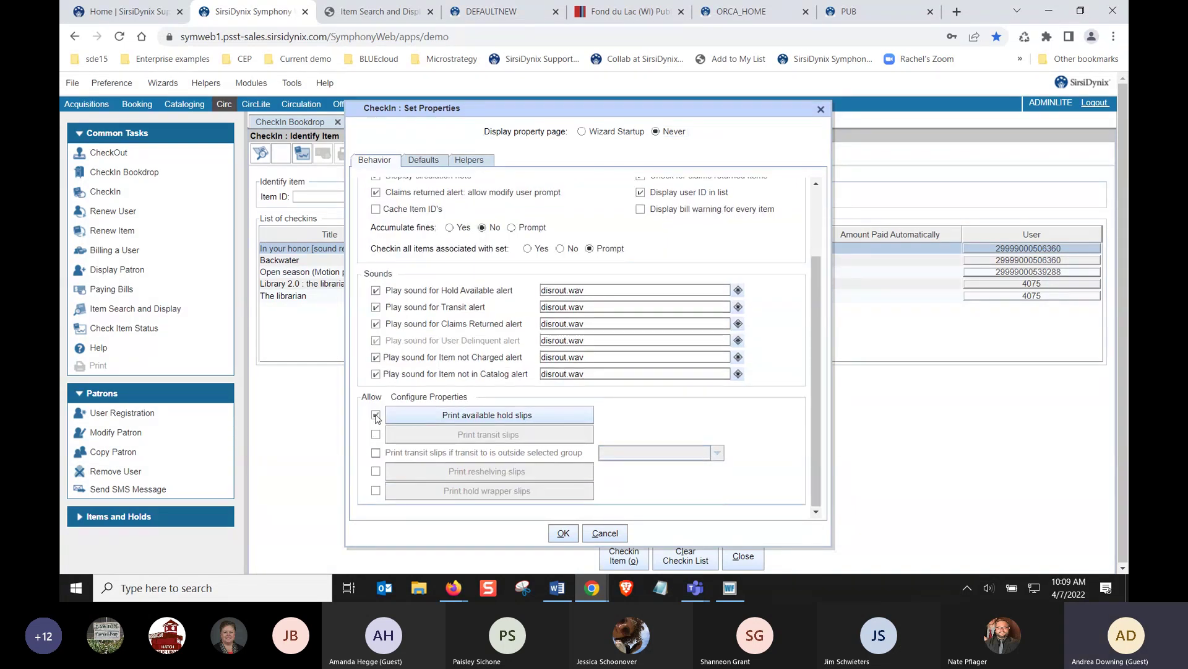
left_click(563, 531)
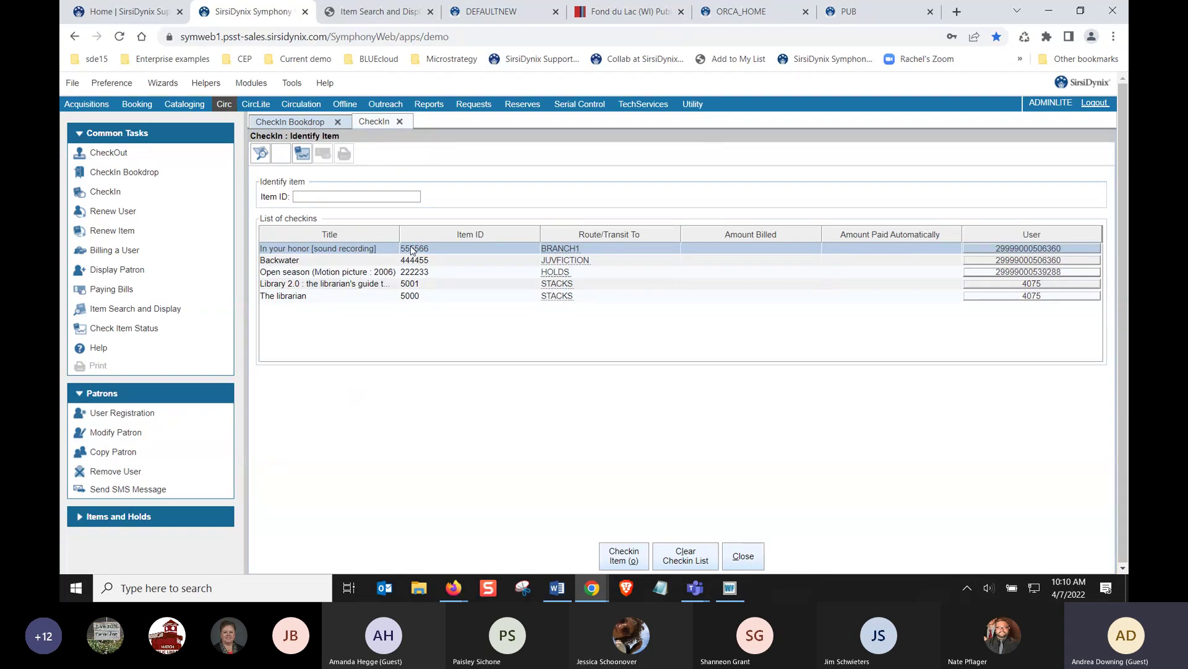
Load the DISCARD user for checkout after the REPAIR user ID is not found
left_click(110, 153)
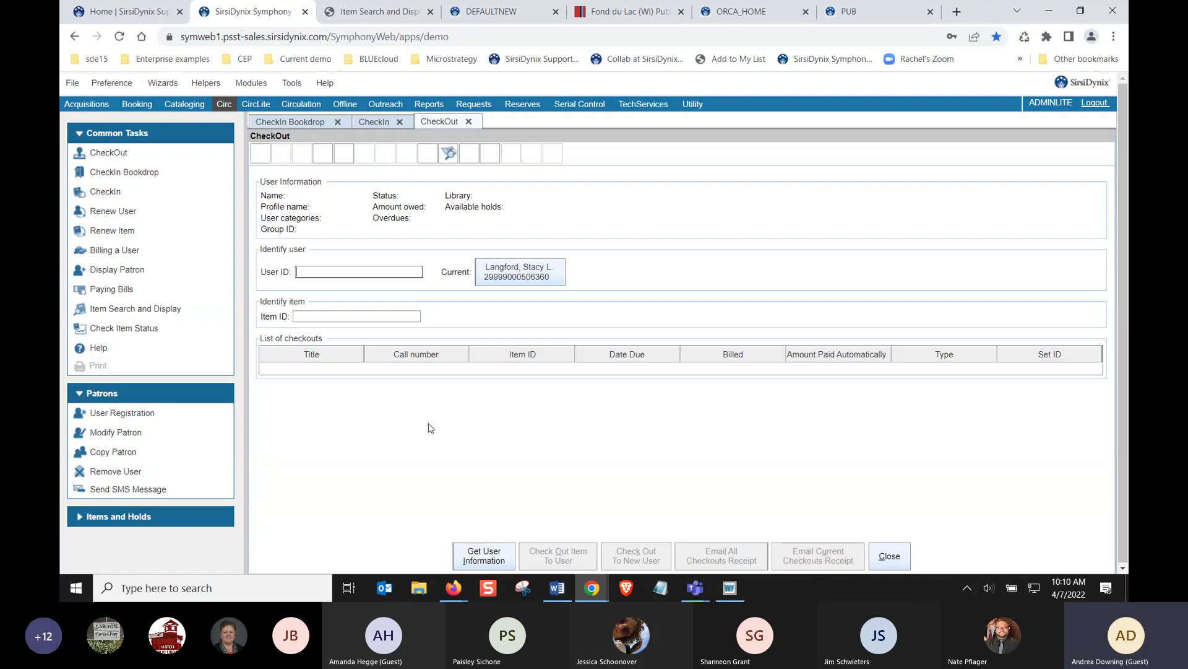
type("REPAIR")
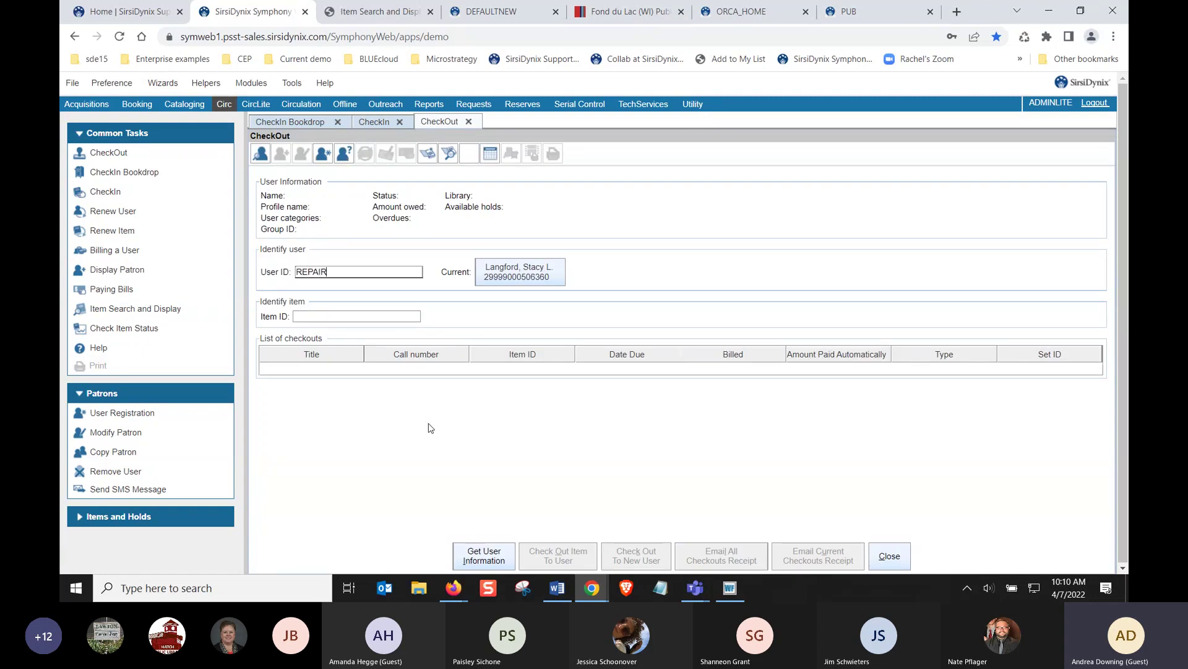
key("Return")
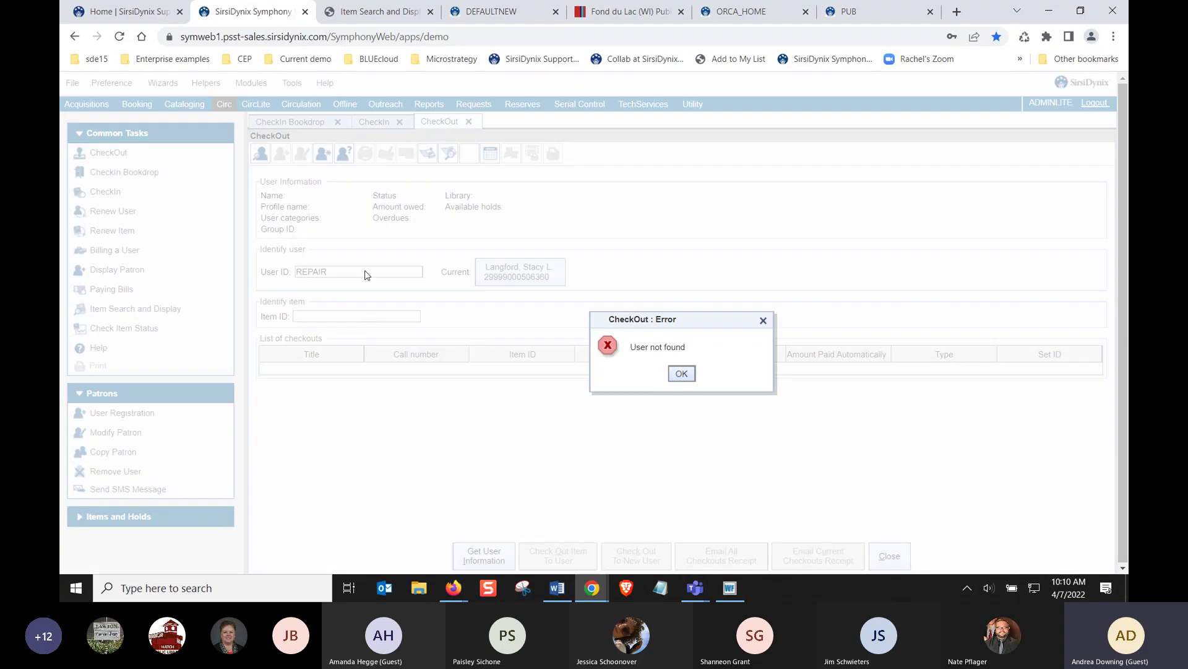
left_click(681, 373)
left_click_drag(327, 274, 264, 265)
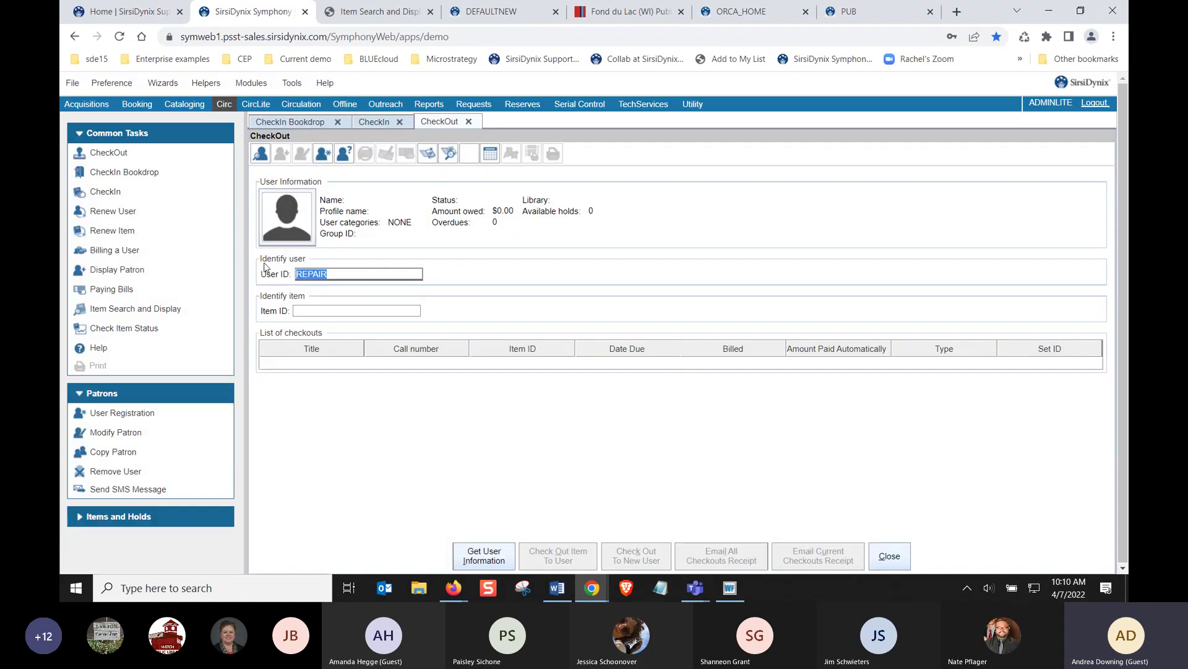
type("DISCARD")
key("Return")
Scan item 555566, enter the in-transit override code, and type the hold block override code
type("555566")
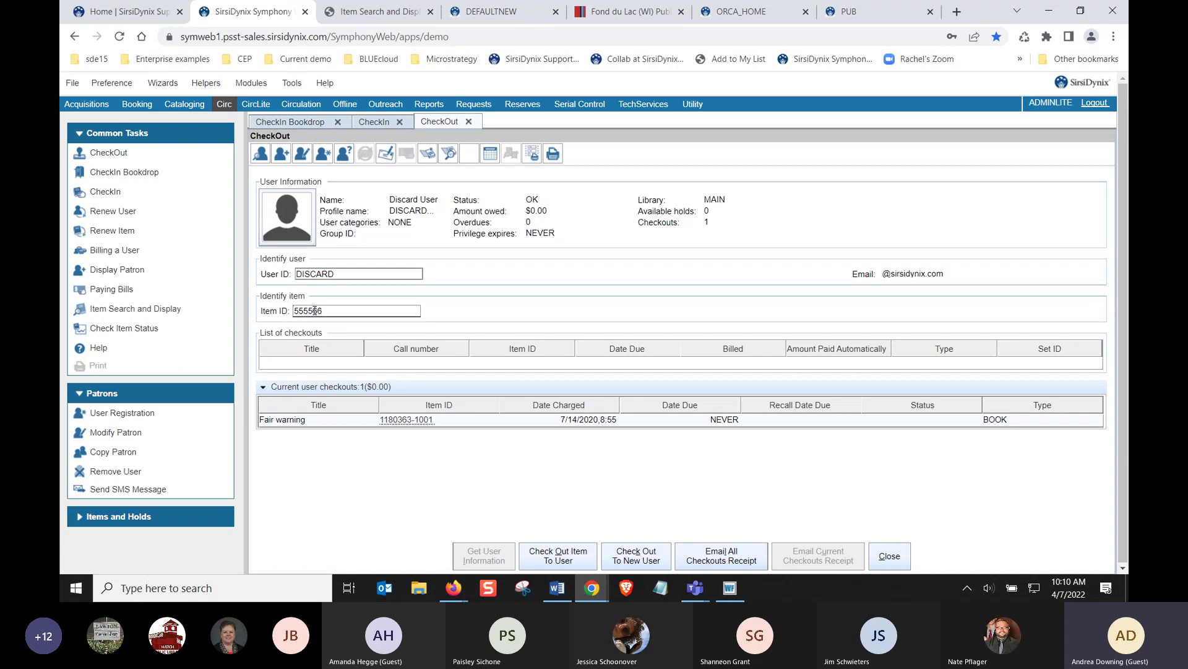
key("Return")
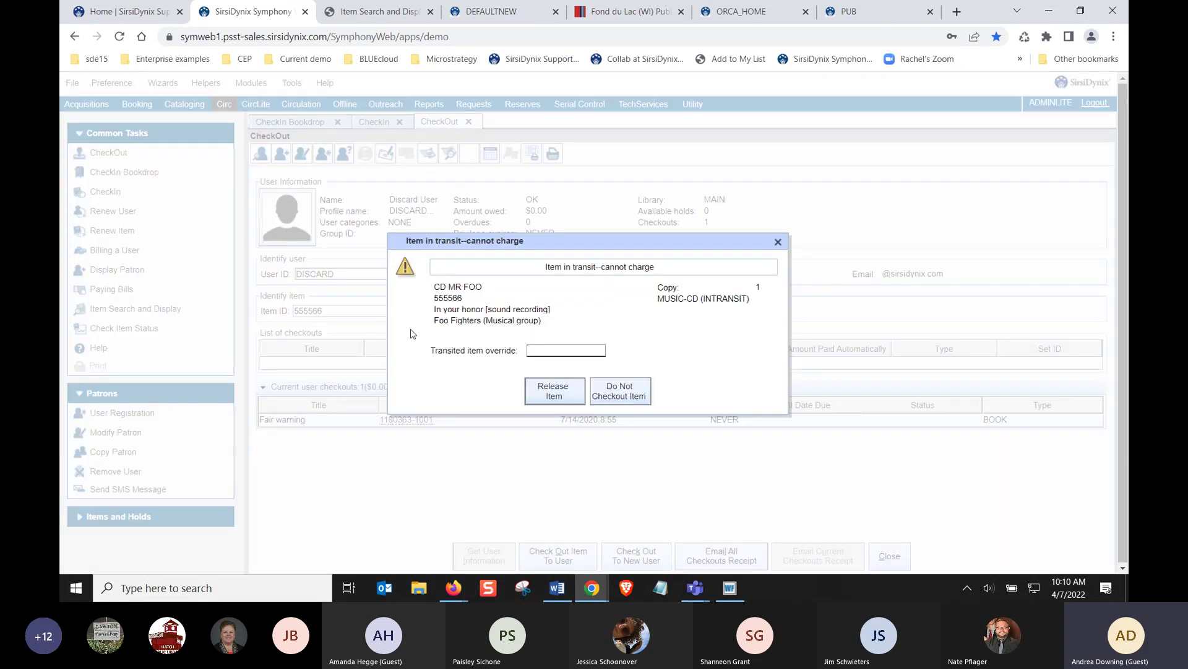
type("•••••")
key("Return")
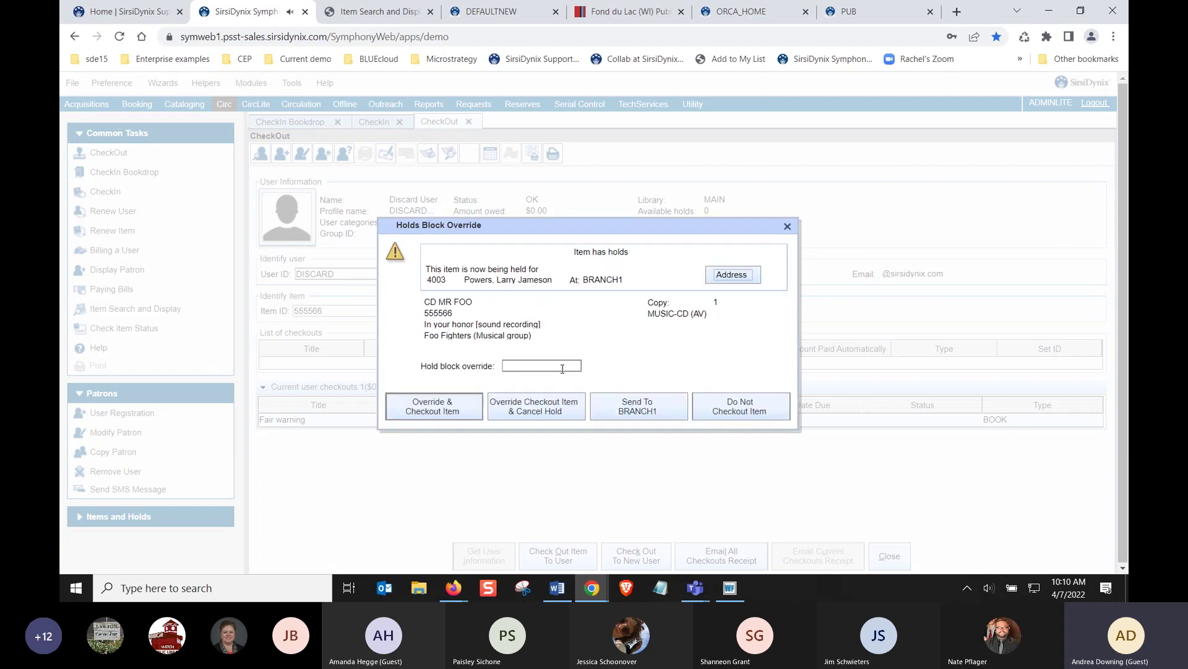
left_click(563, 367)
type("•••••")
Decline checking out the held item, close the CheckIn, CheckOut and Bookdrop tabs, and start a fresh CheckOut for another patron
left_click(712, 404)
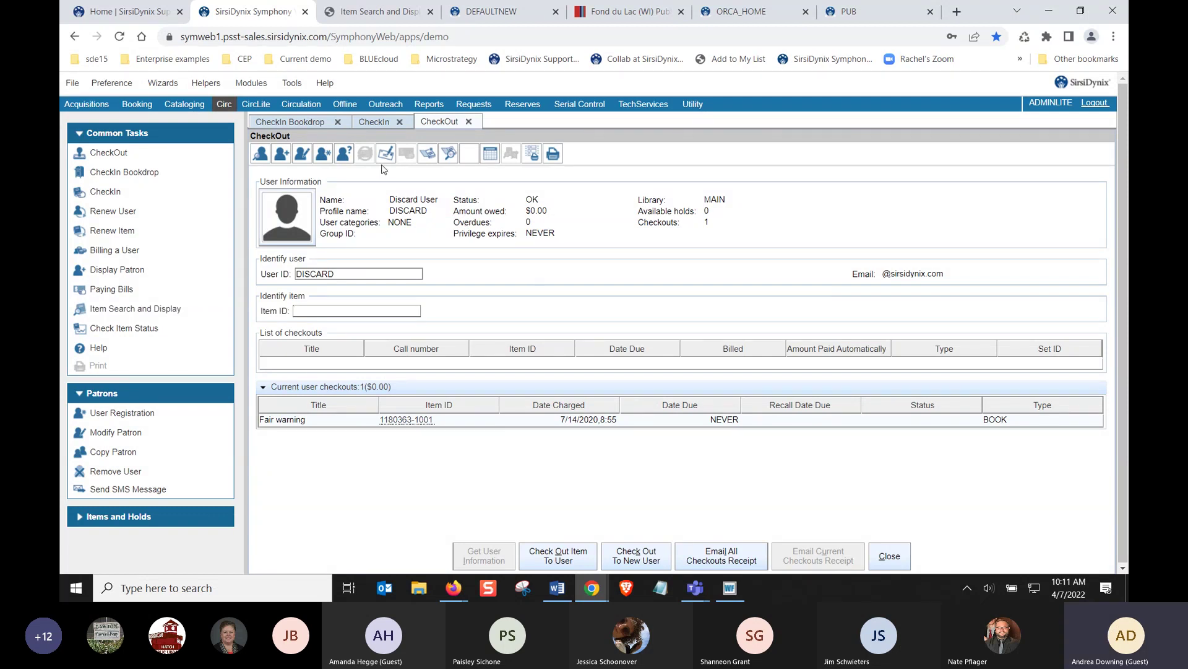
left_click(375, 122)
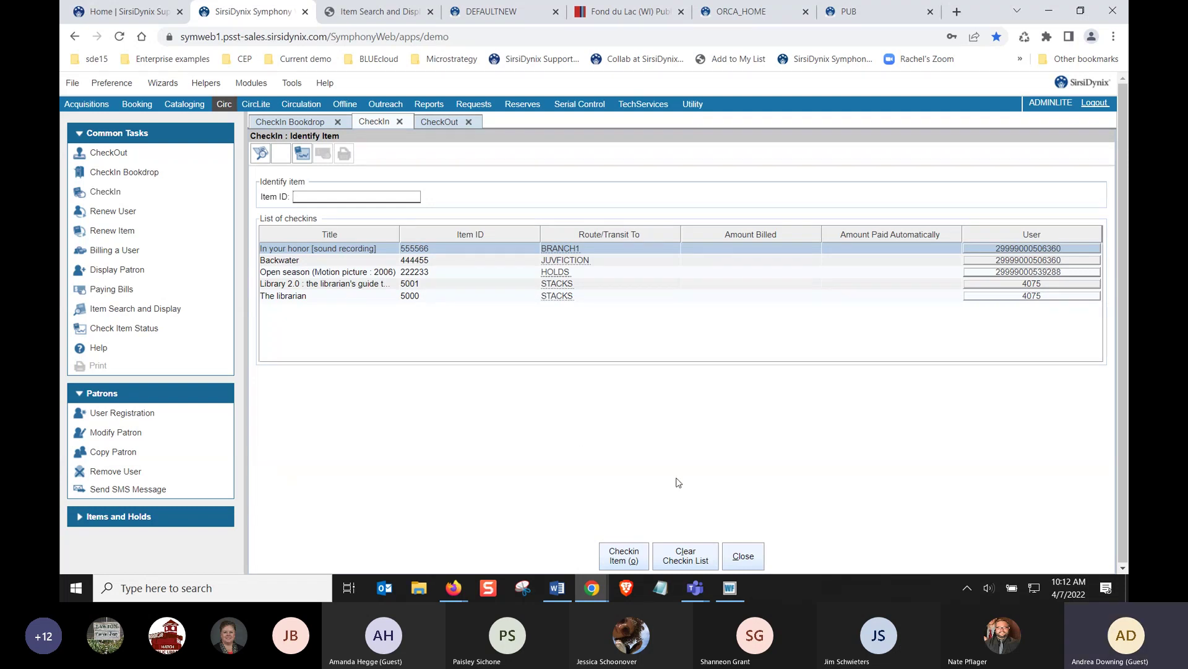
left_click(747, 559)
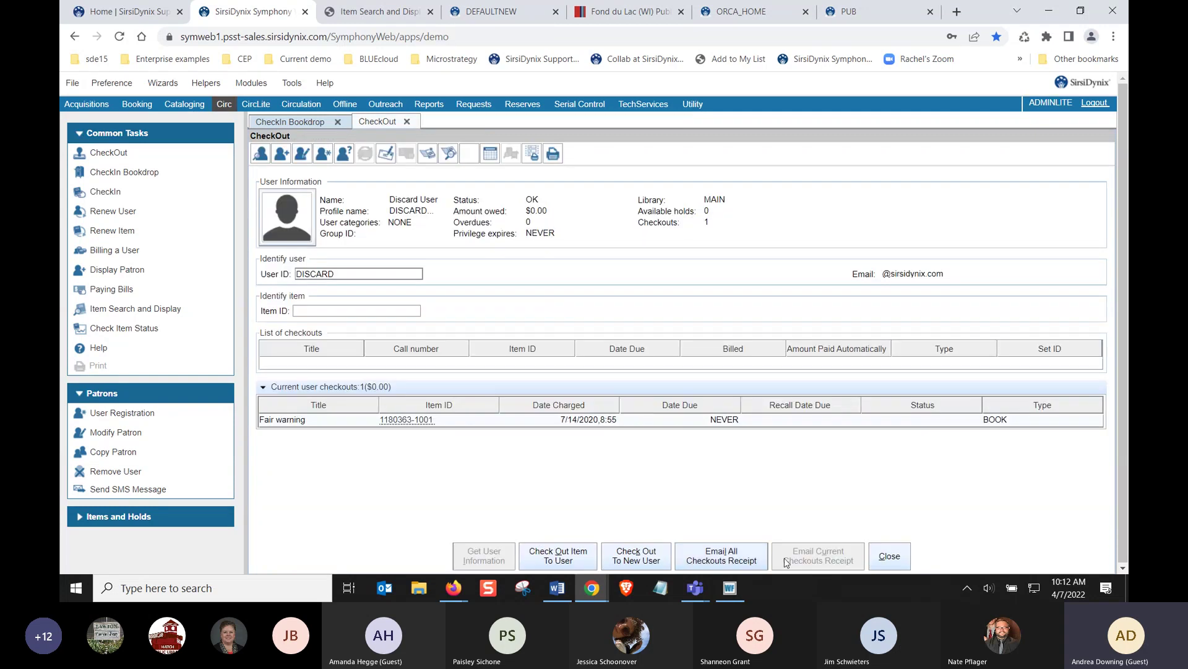
left_click(889, 556)
left_click(743, 556)
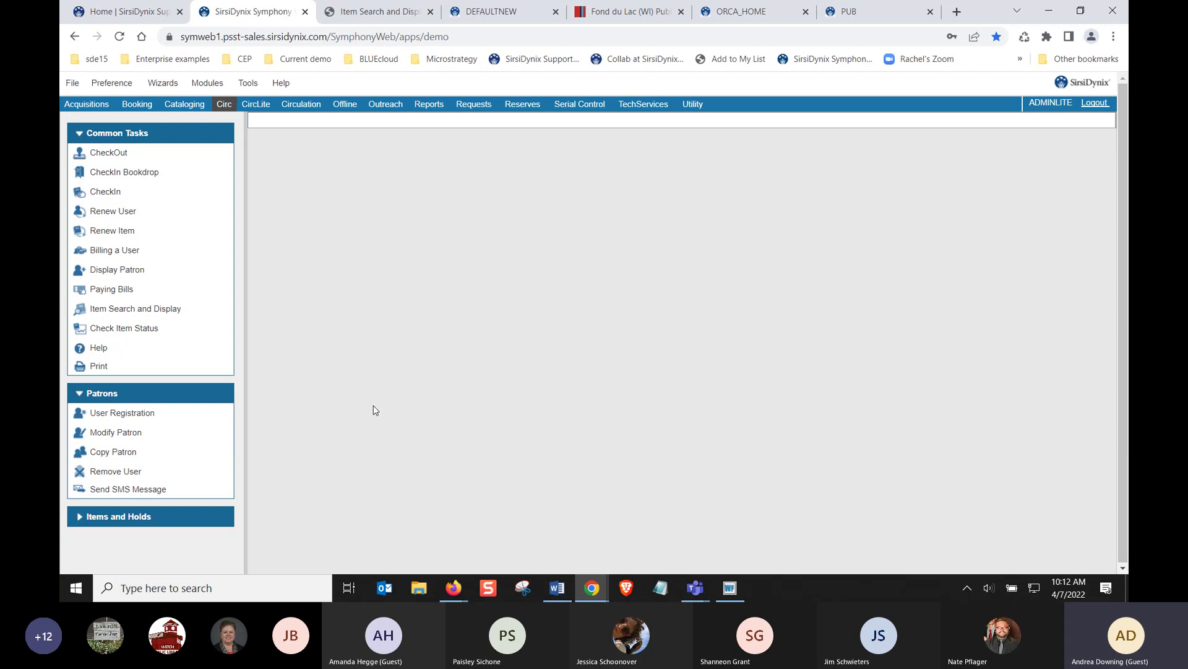
left_click(110, 153)
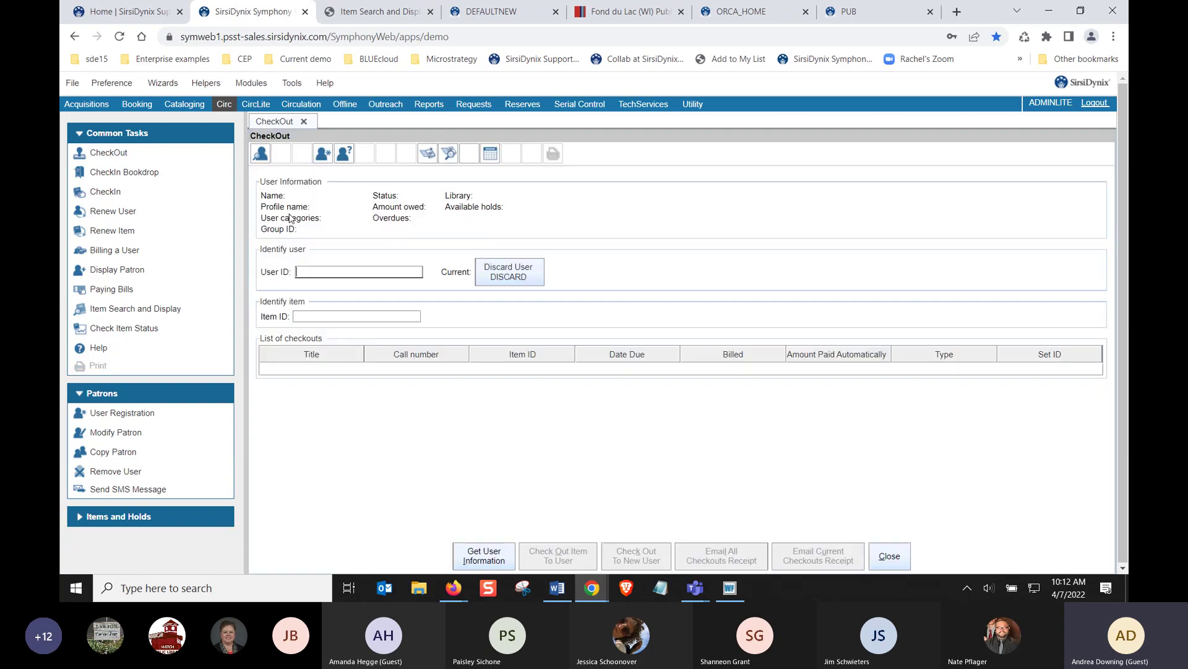
type("2149201")
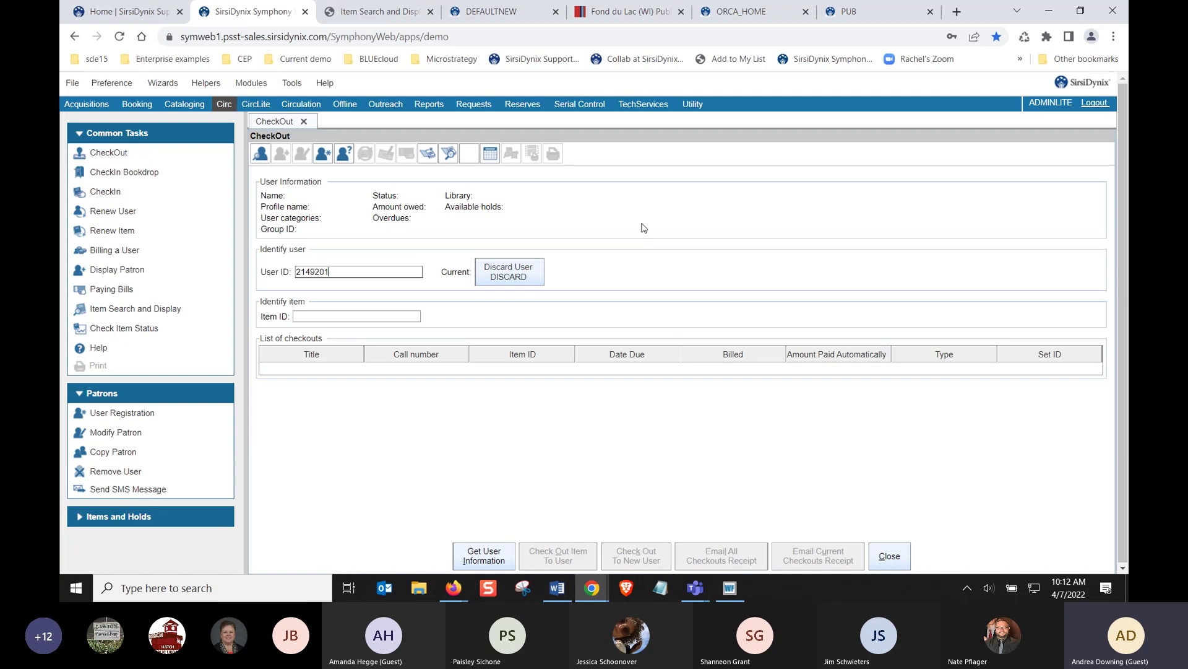
Submit the patron's user ID, bringing up the BLOCKED alert showing $36.99 owed
key("Return")
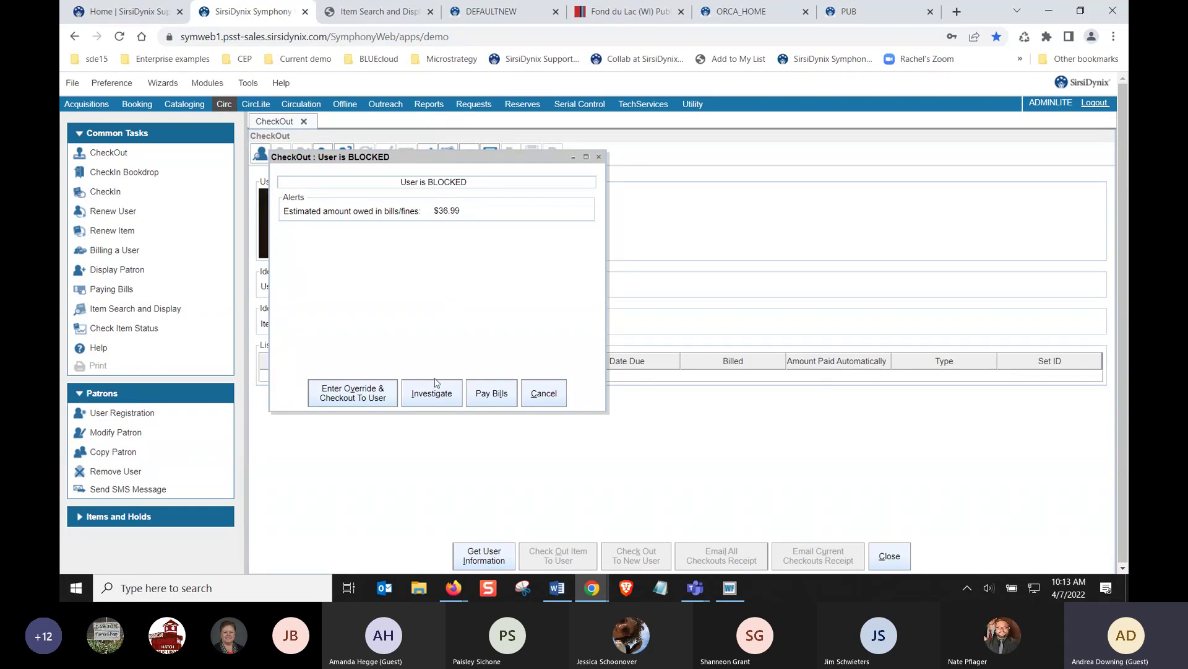
Review the blocked patron's Bills tab, then bring up payment for the three bills totalling $36.99
left_click(434, 396)
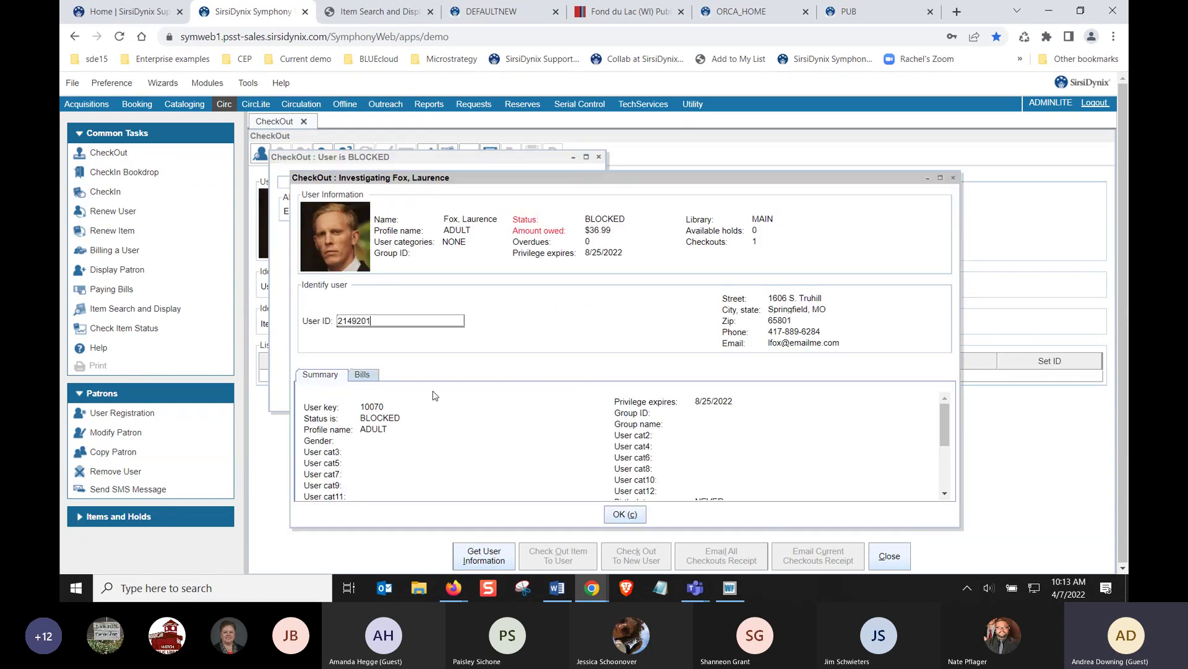
left_click(367, 376)
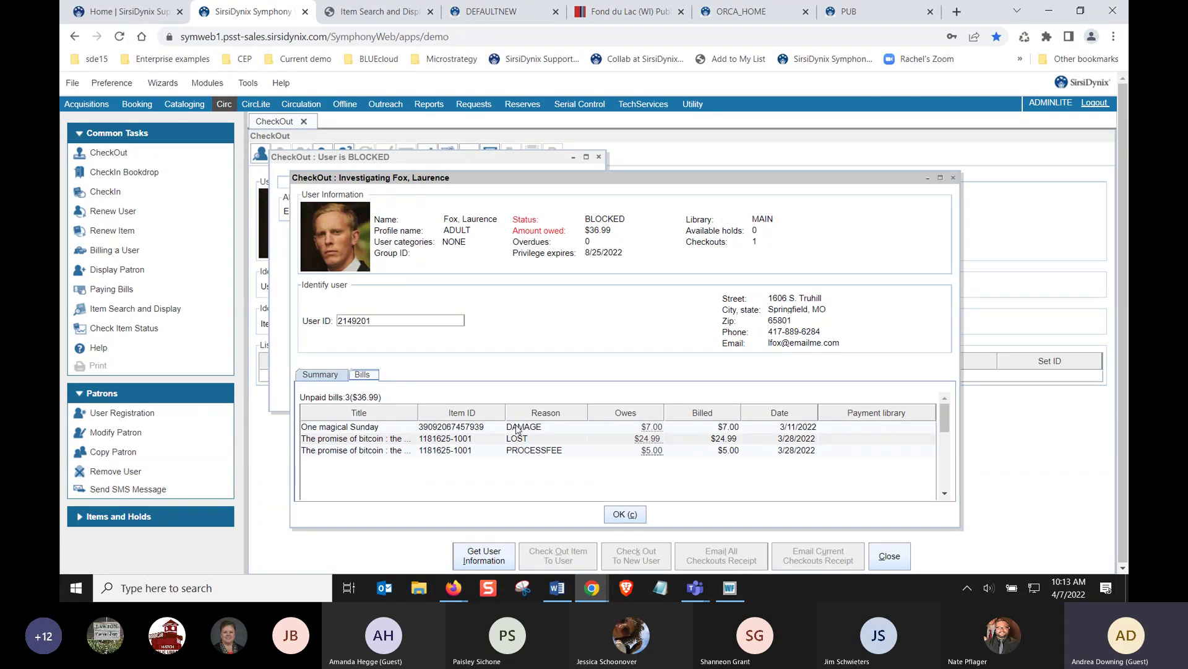
left_click(621, 515)
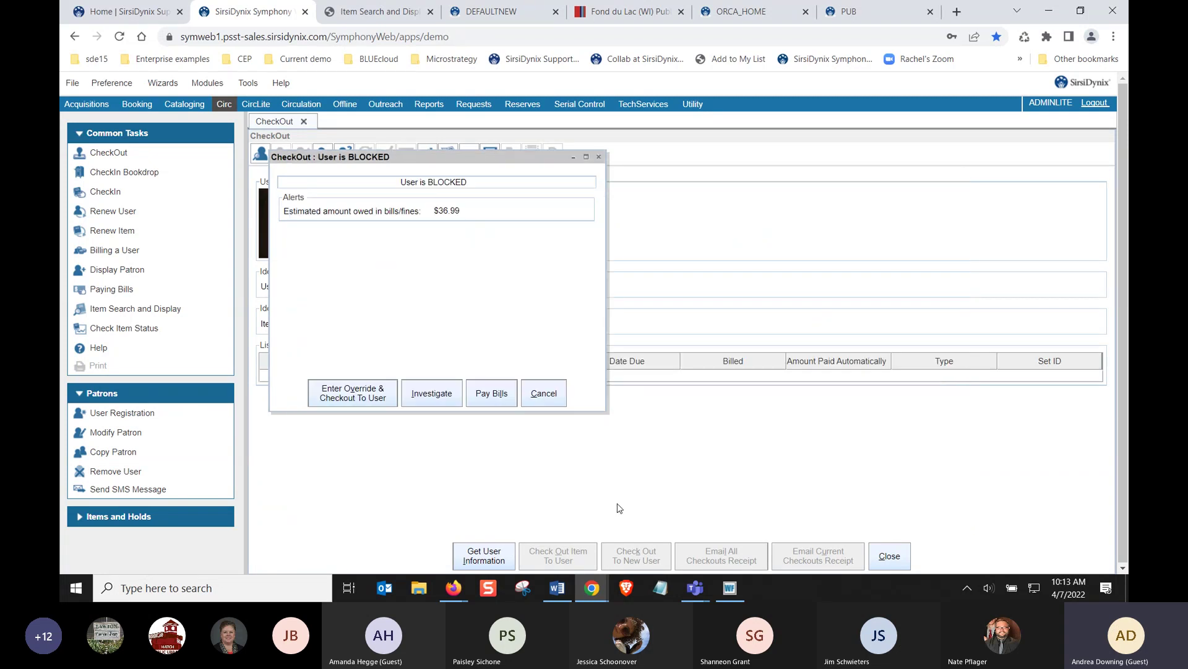
left_click(492, 396)
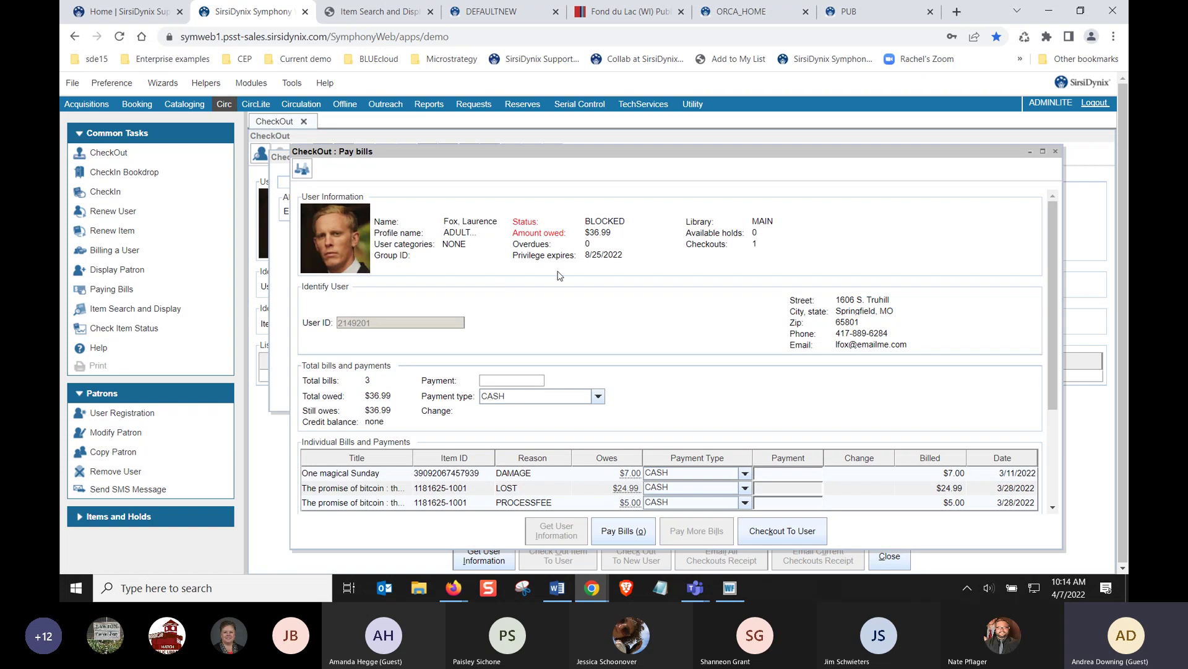
Enter an overall payment of 17 on the bill payment form, keeping CASH as payment type
left_click(559, 401)
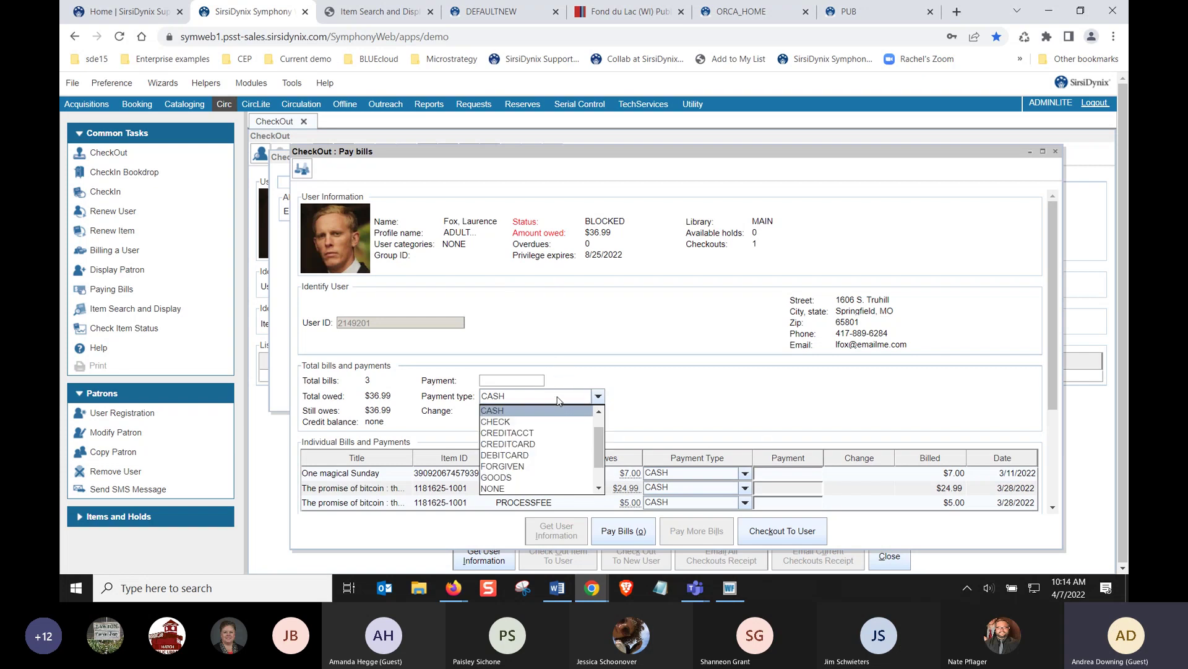
left_click(557, 401)
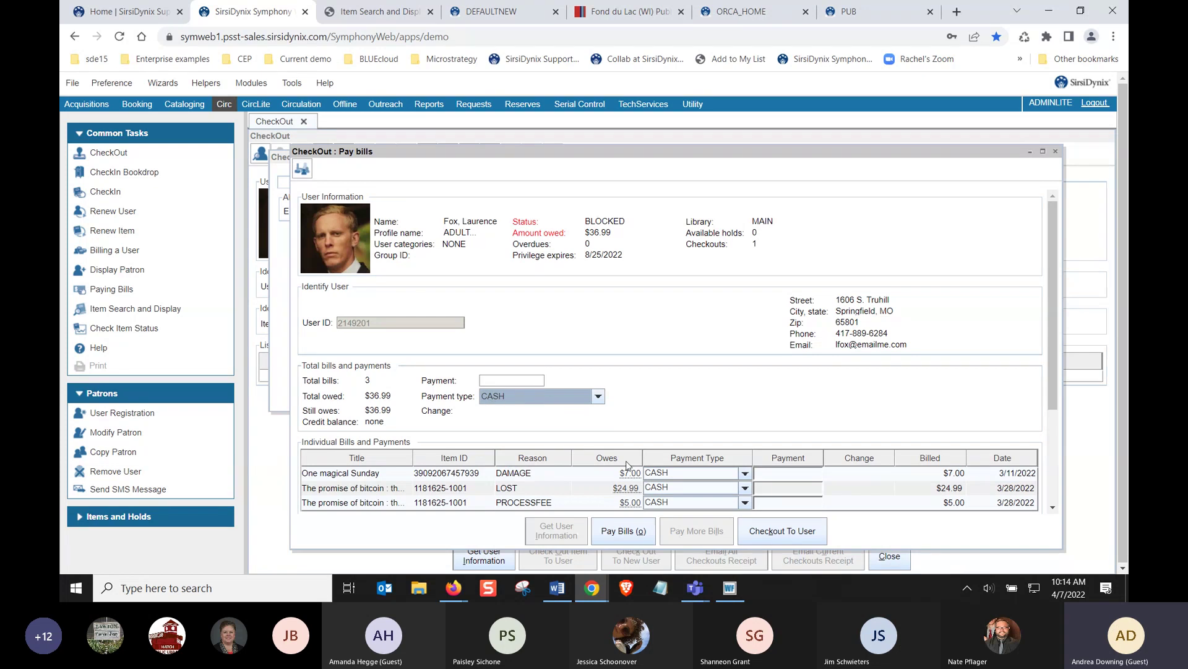
left_click(676, 475)
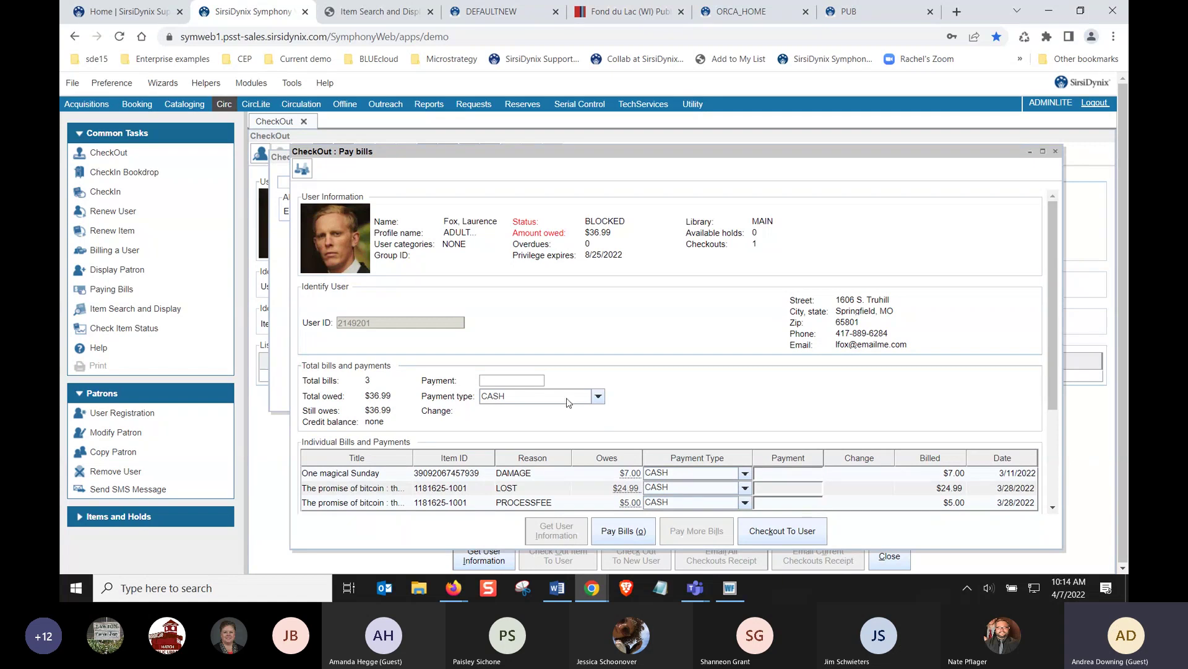
left_click(482, 380)
type("17")
left_click(525, 398)
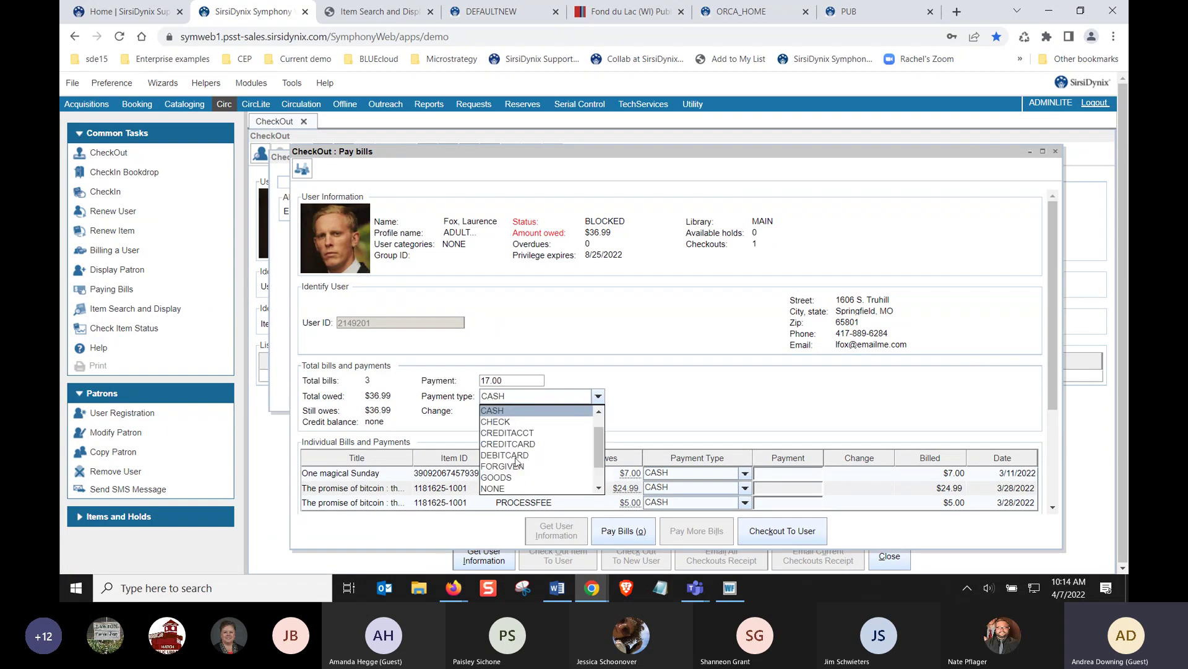
scroll(518, 435, "down", 1)
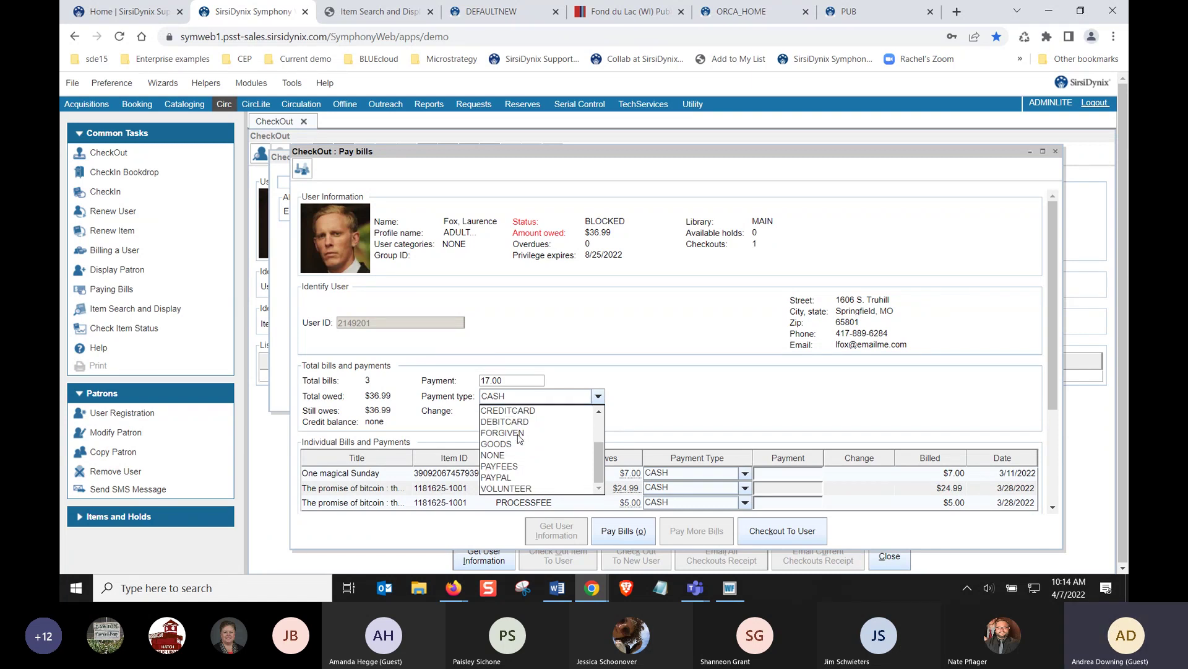
scroll(519, 438, "up", 2)
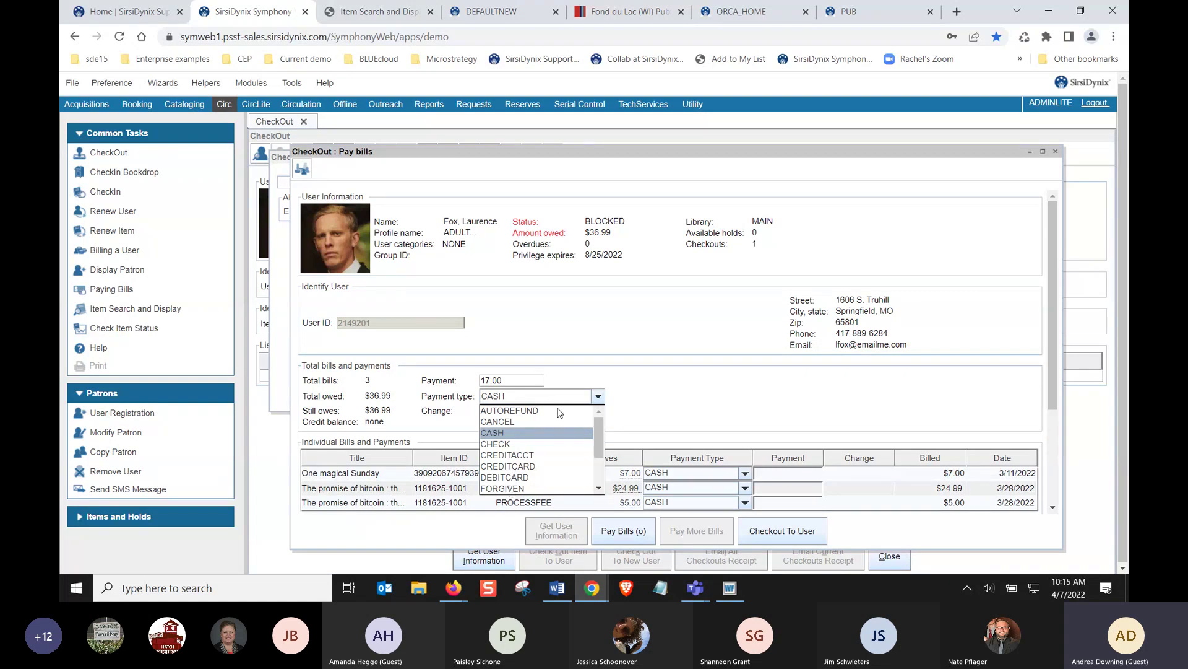
Switch the overall payment type from CASH to CANCEL, keeping 17.00 entered
left_click(509, 423)
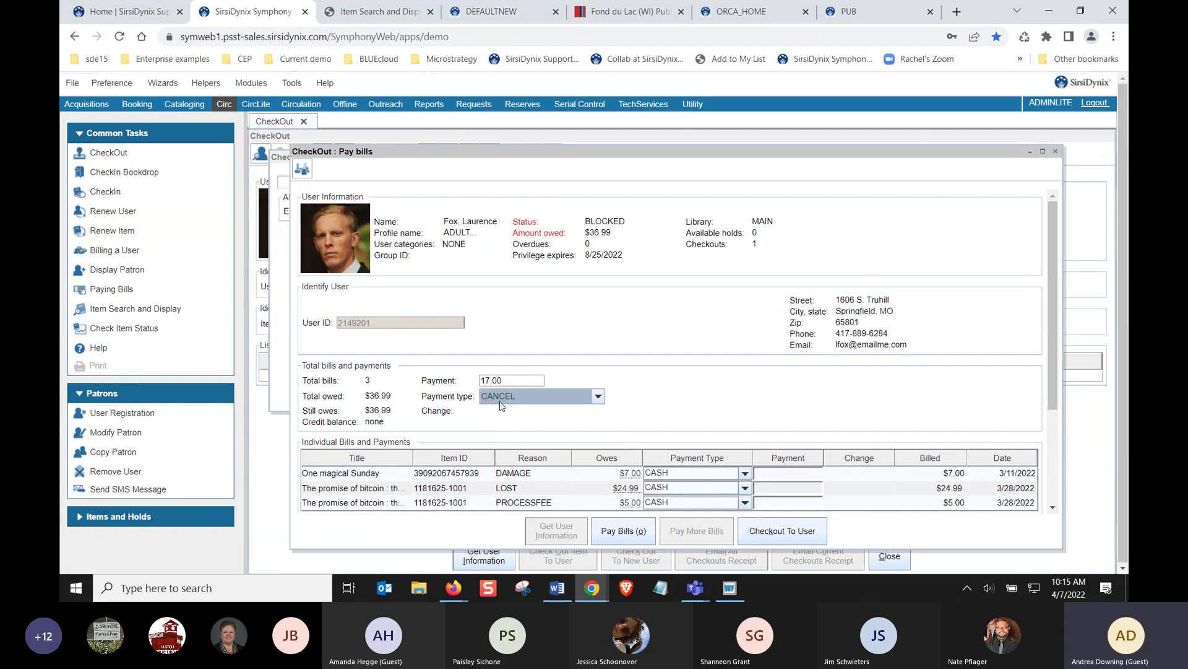
left_click(501, 406)
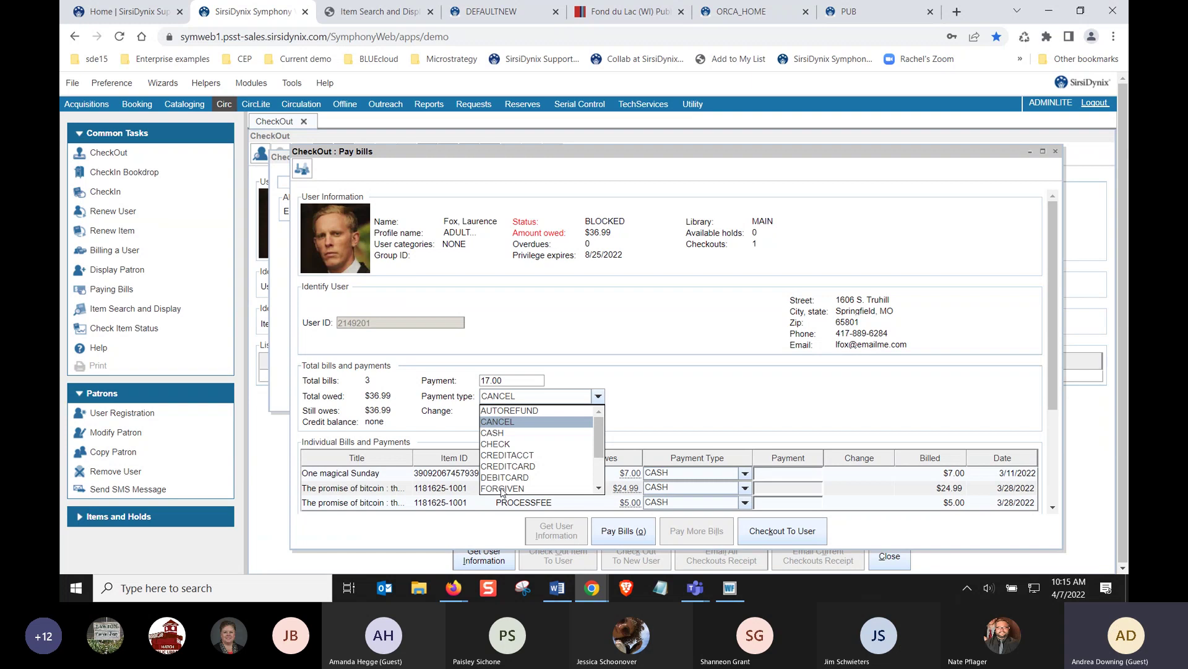
left_click(537, 401)
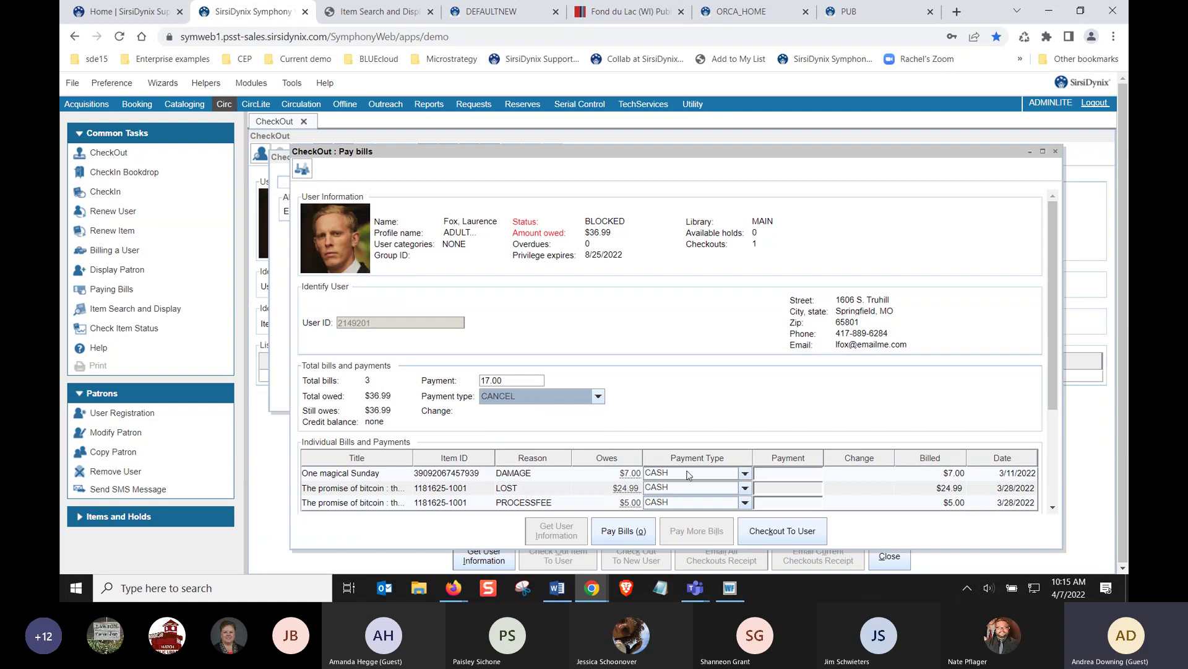
left_click(773, 476)
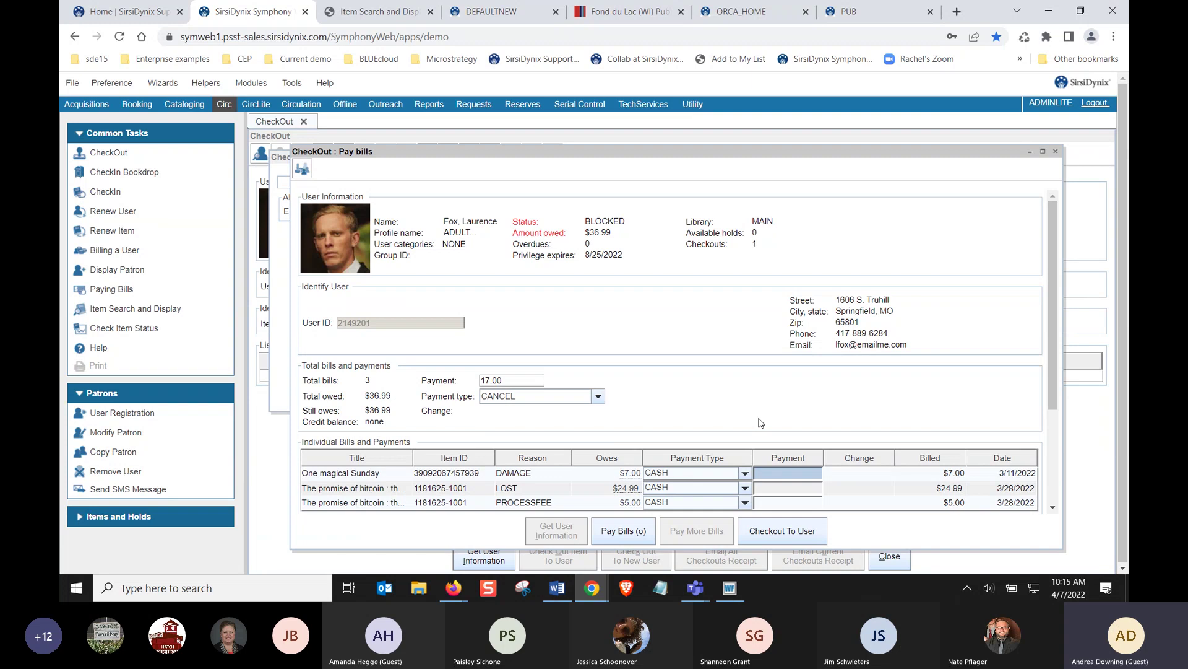
Enter payments of 24.99 for the LOST bill and 5.00 for the PROCESSFEE bill
left_click(772, 493)
type("24.99")
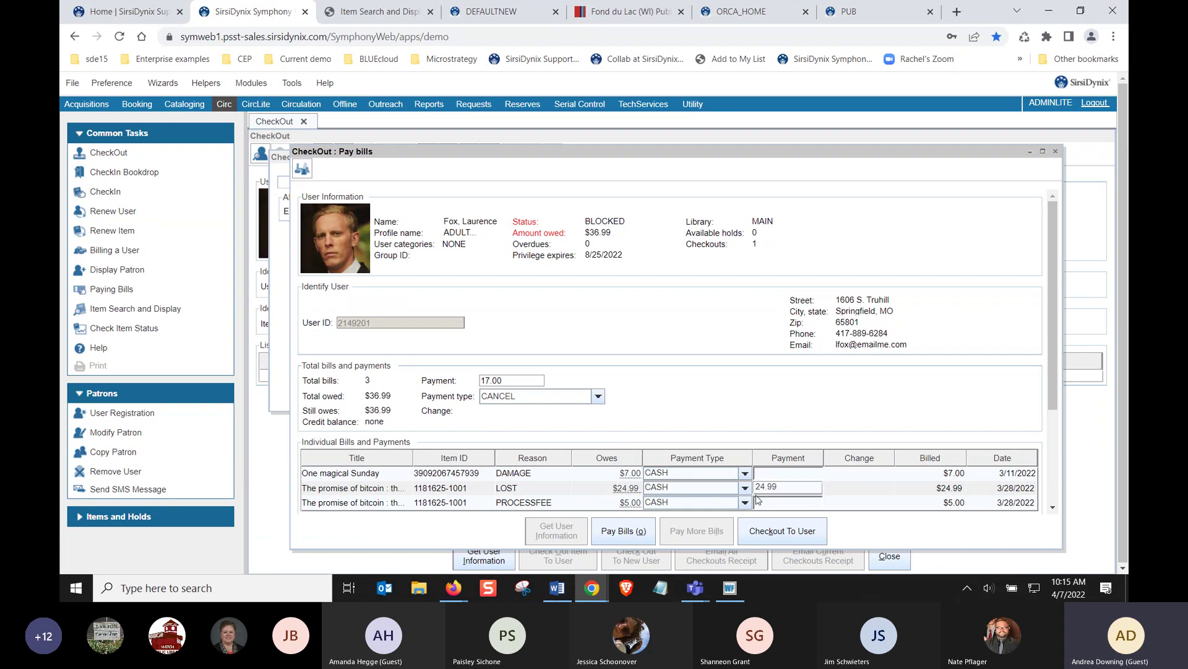
left_click(768, 505)
type("6")
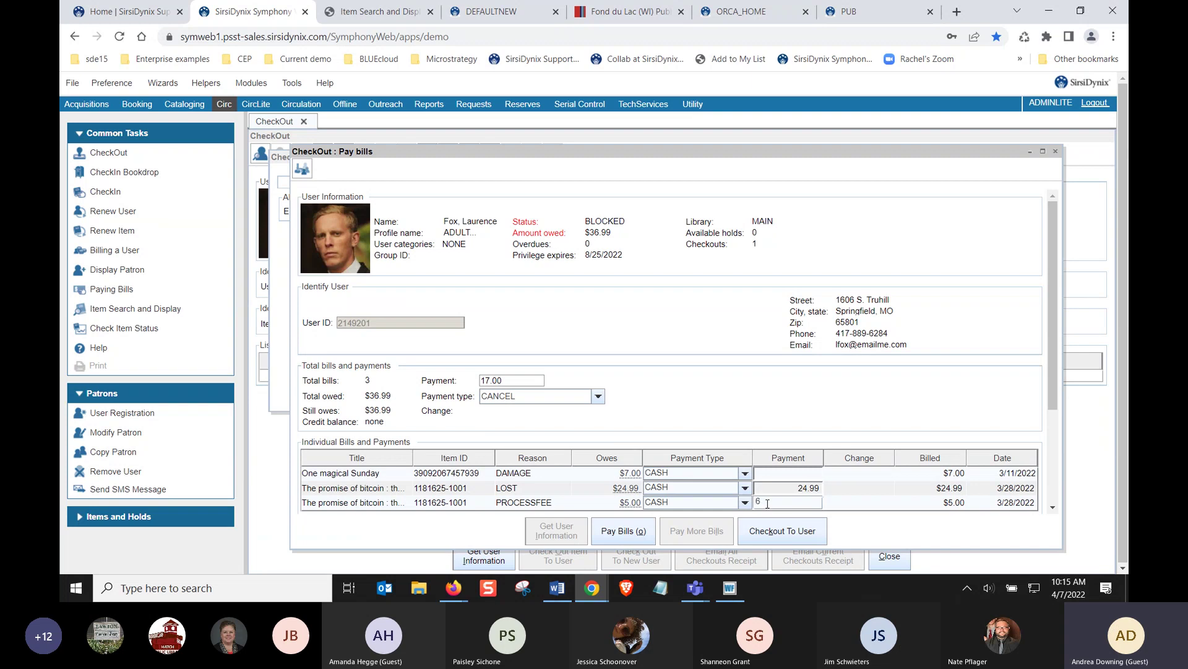
type(".00")
left_click(706, 484)
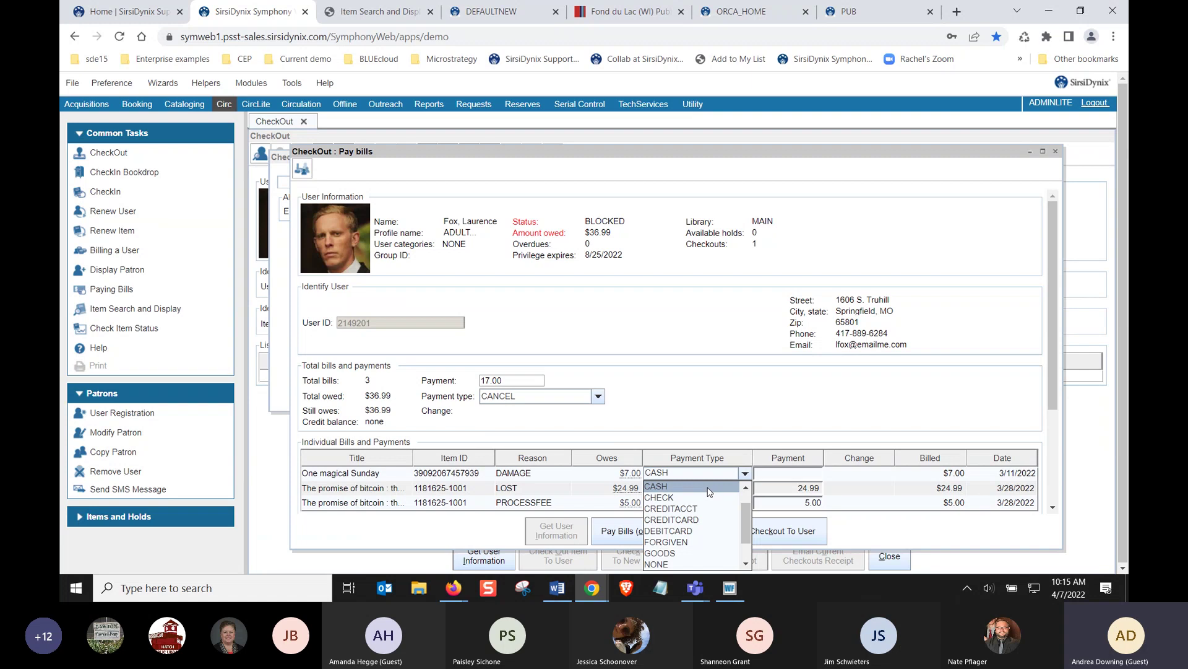
Set the payment type of both the LOST and PROCESSFEE bills to DEBITCARD
left_click(712, 494)
left_click(715, 493)
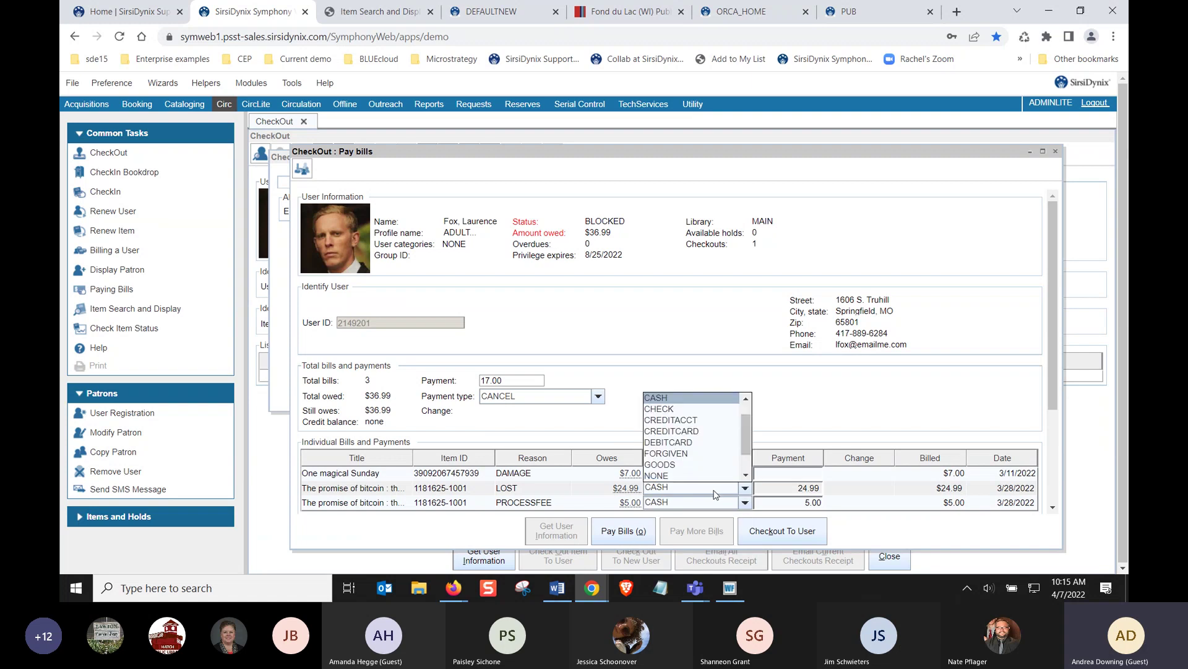
left_click(677, 450)
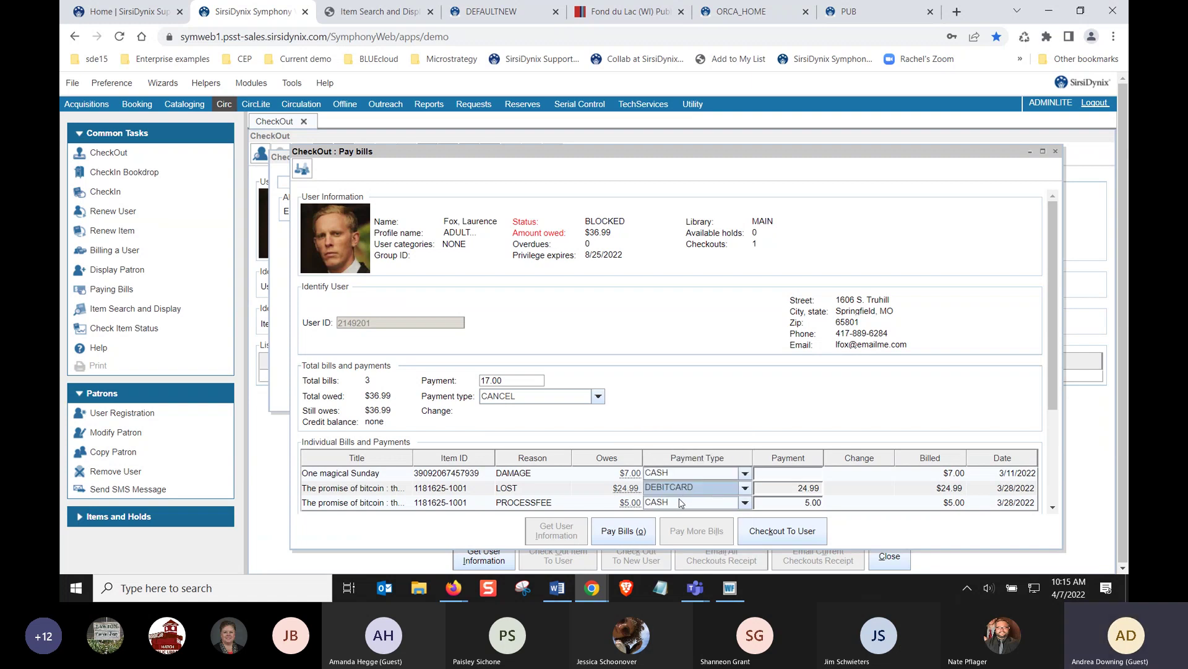
left_click(684, 503)
left_click(667, 457)
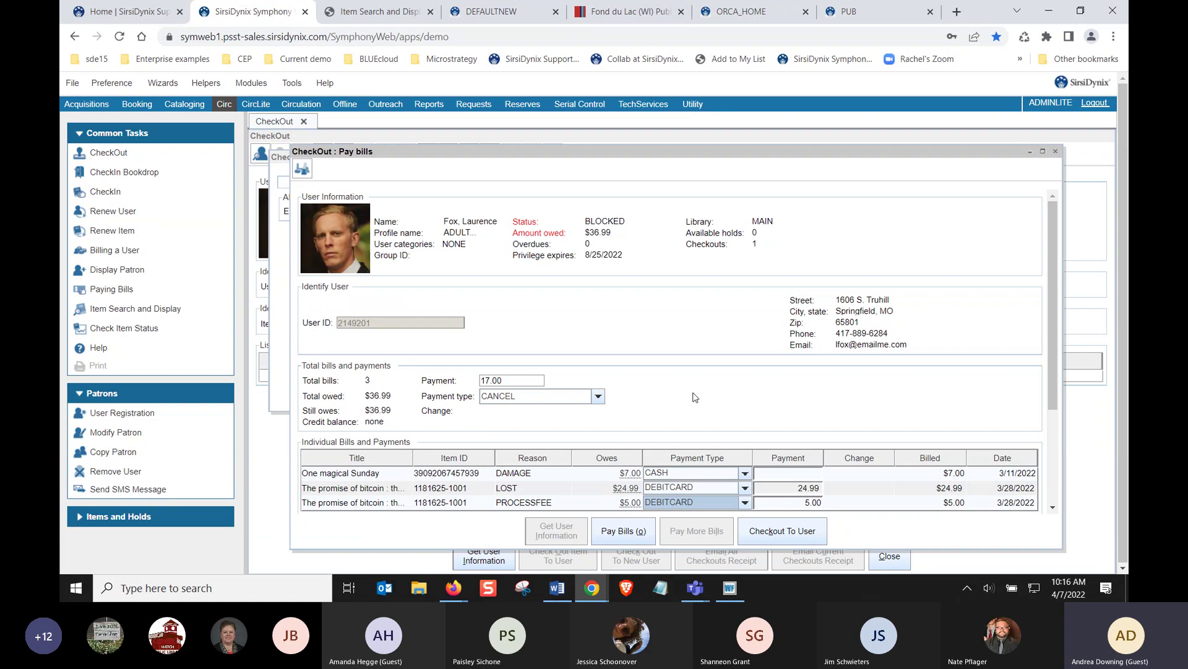
Clear the 17.00 overall amount and pay both bills, leaving the patron DELINQUENT owing $7.00
left_click_drag(516, 381, 459, 369)
key("Delete")
left_click(623, 532)
double_click(606, 221)
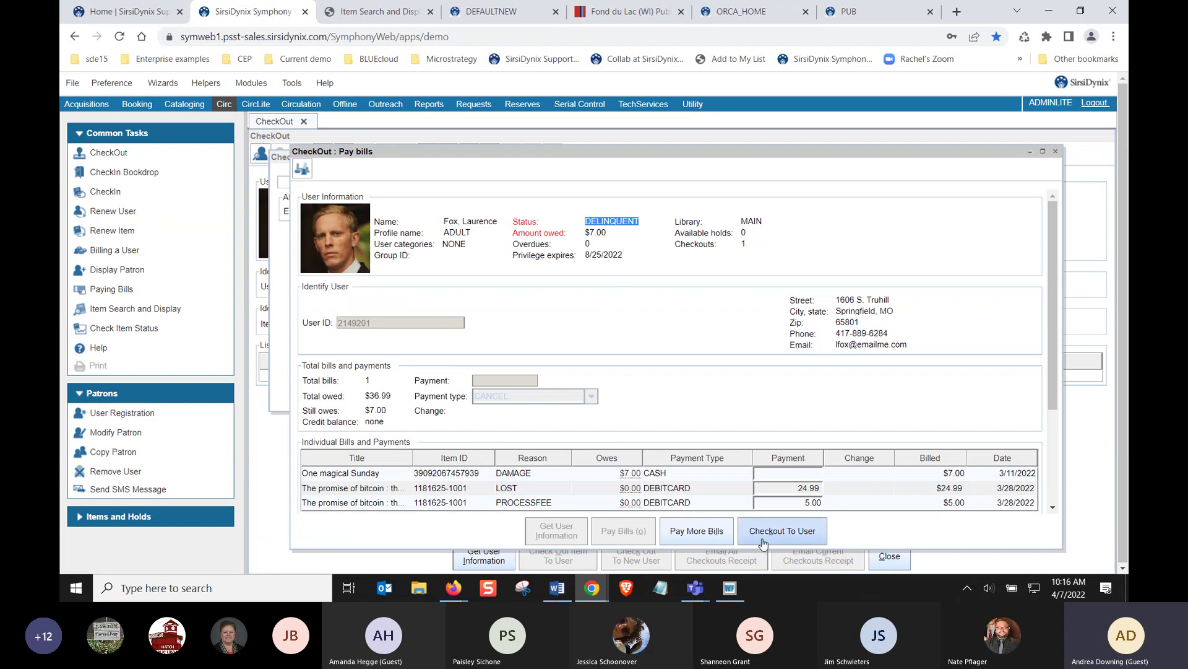
left_click(745, 522)
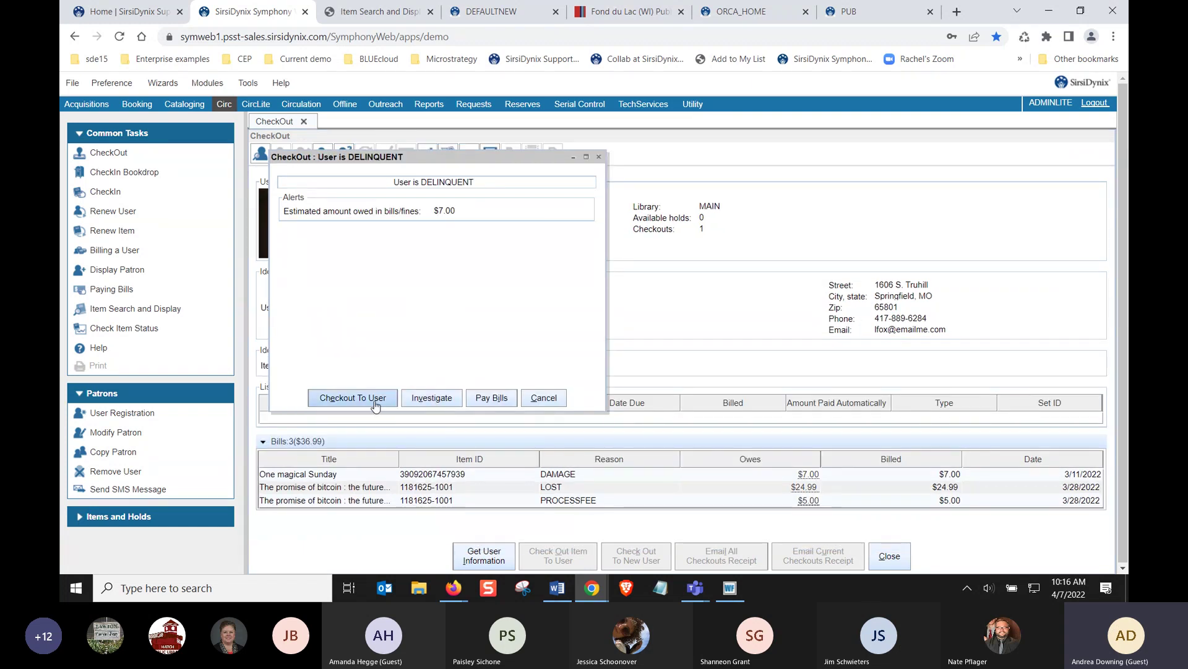
Proceed to checkout for the delinquent patron, then close the CheckOut screen
left_click(375, 404)
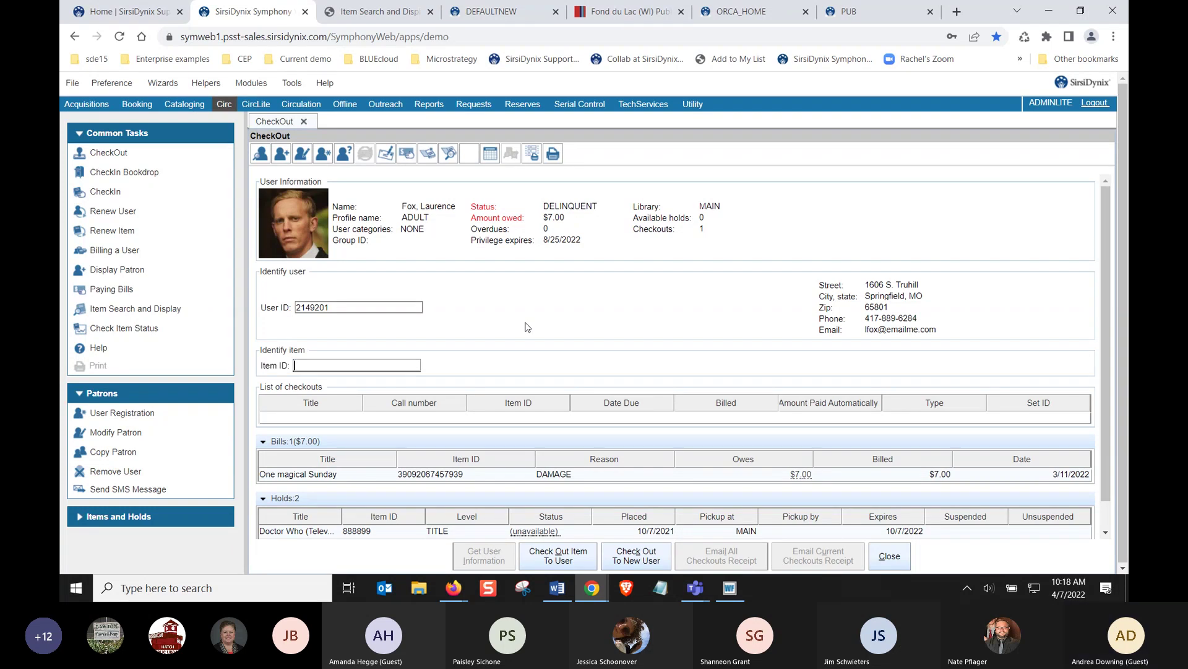
left_click(889, 557)
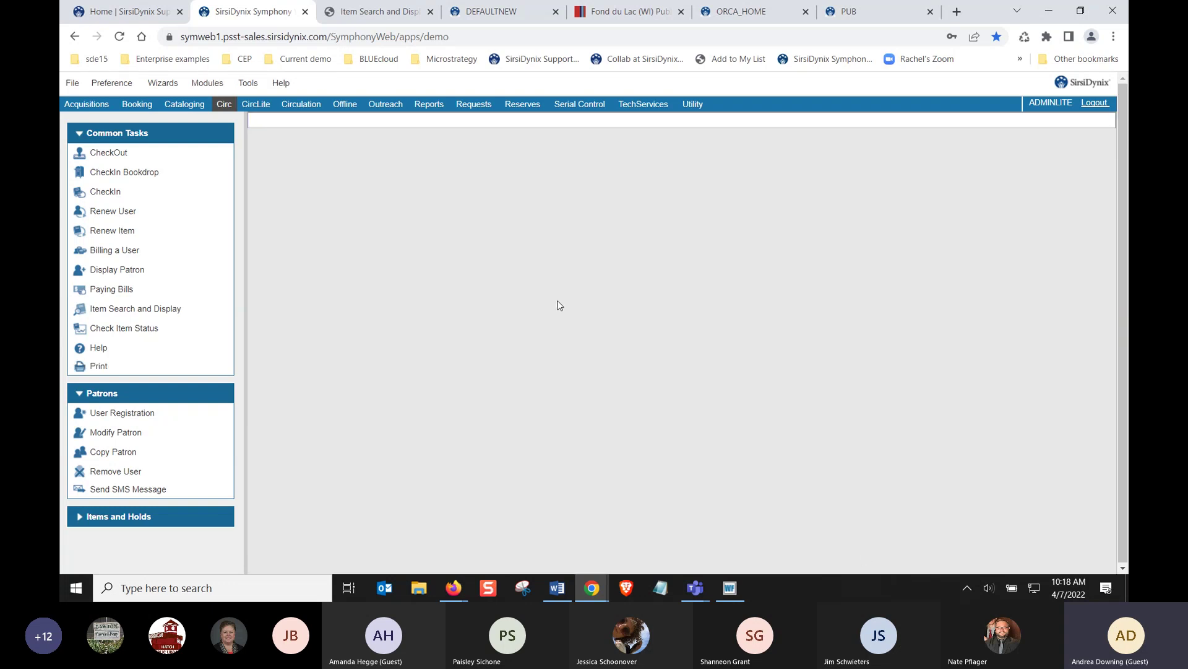
Open the Place Hold form from the Circ sidebar's Items and Holds tasks
left_click(181, 515)
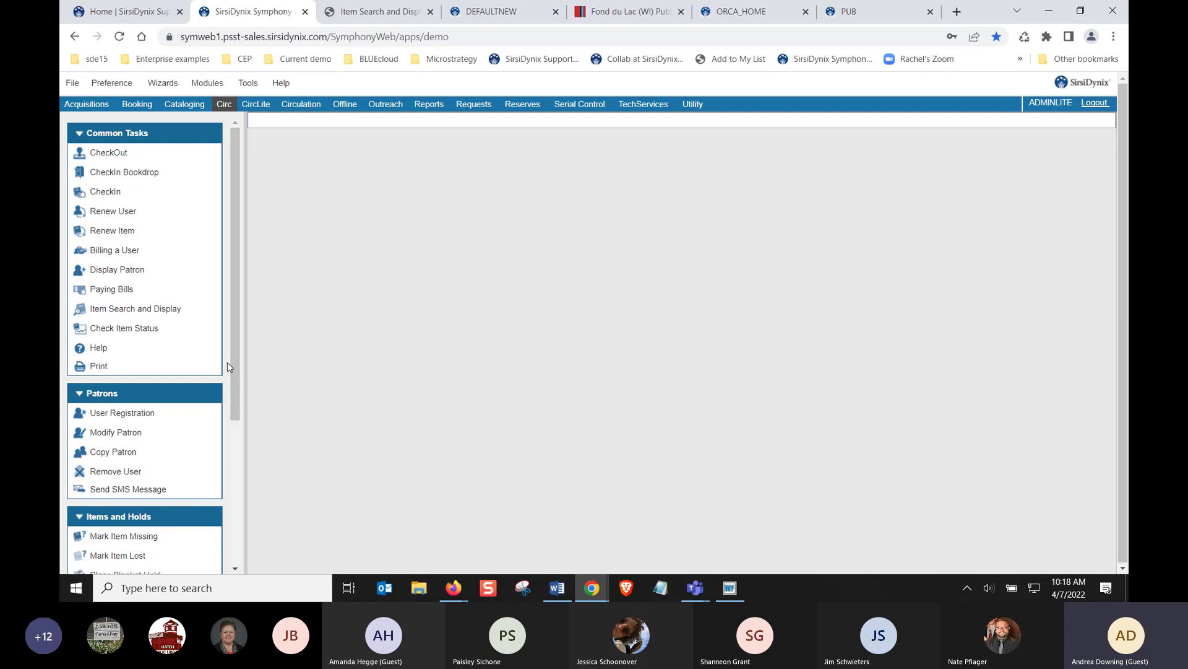
scroll(227, 362, "down", 4)
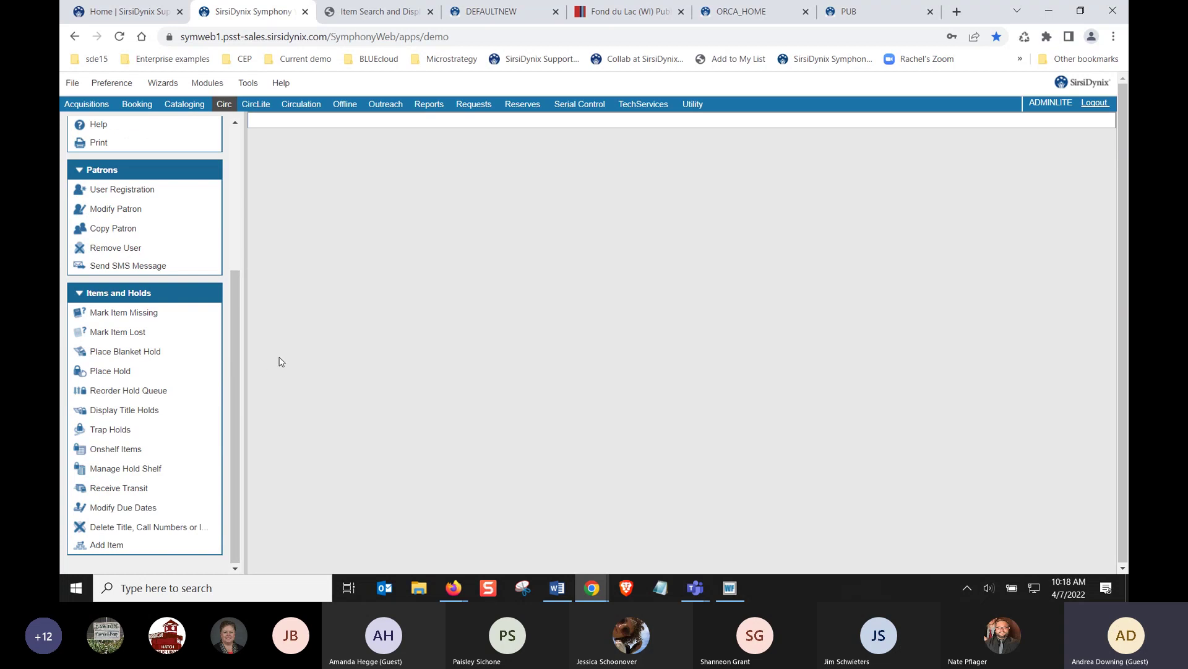
left_click(111, 372)
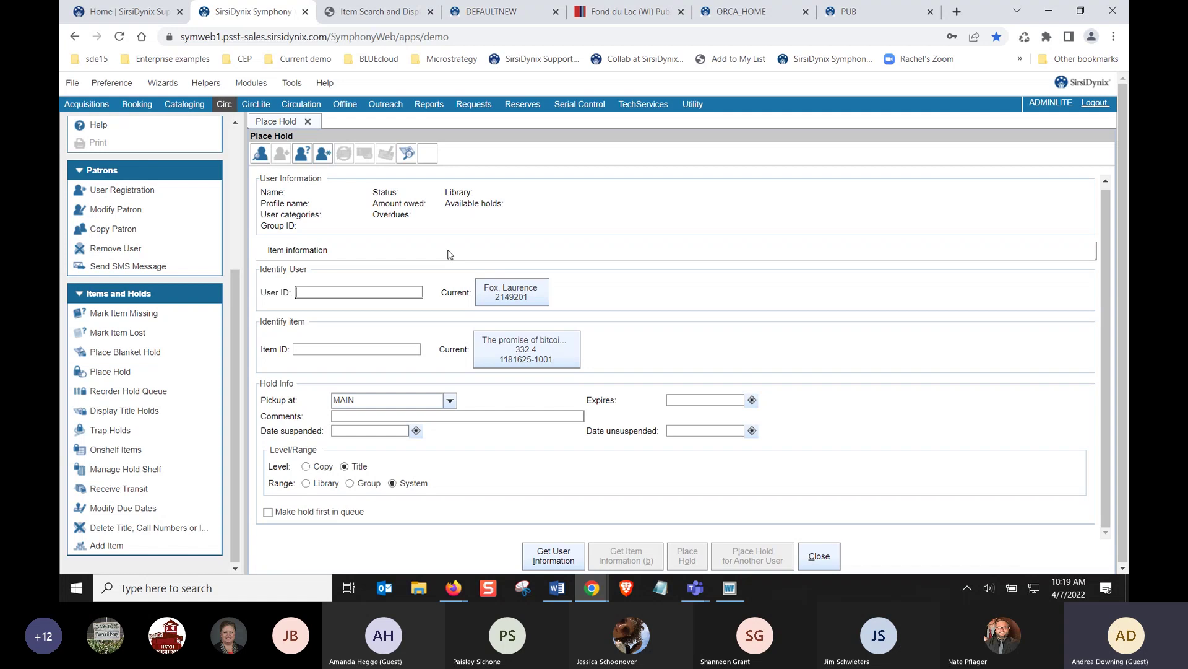
Load the current delinquent patron into the Place Hold form and acknowledge the user alert
left_click(492, 291)
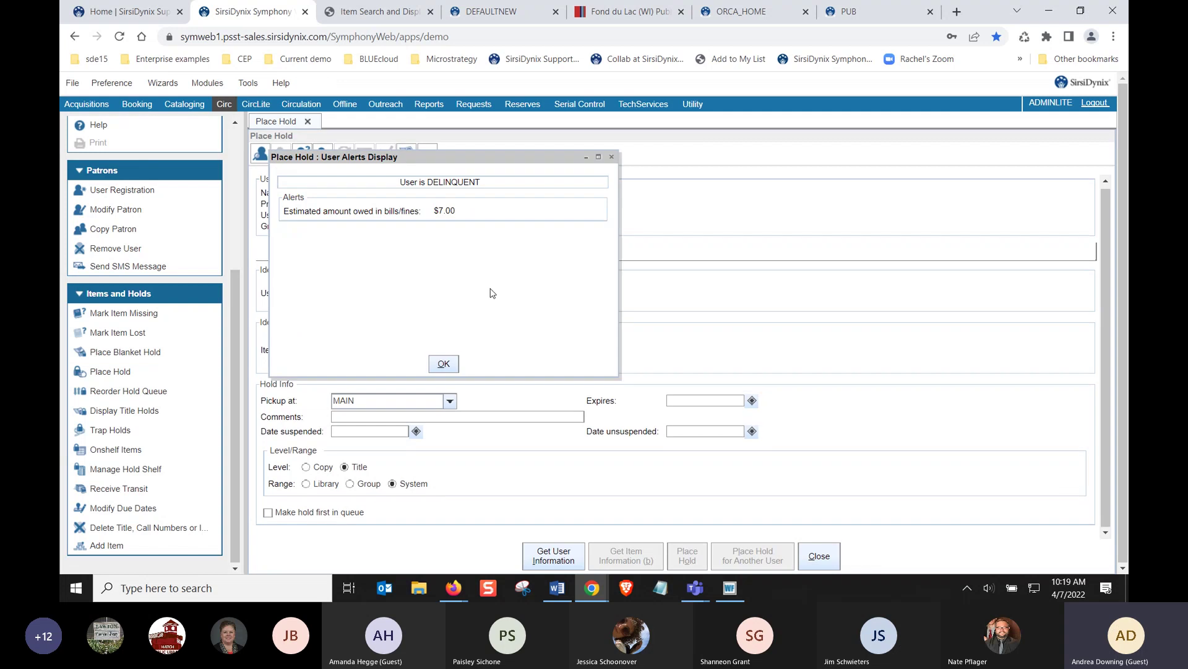
left_click(442, 364)
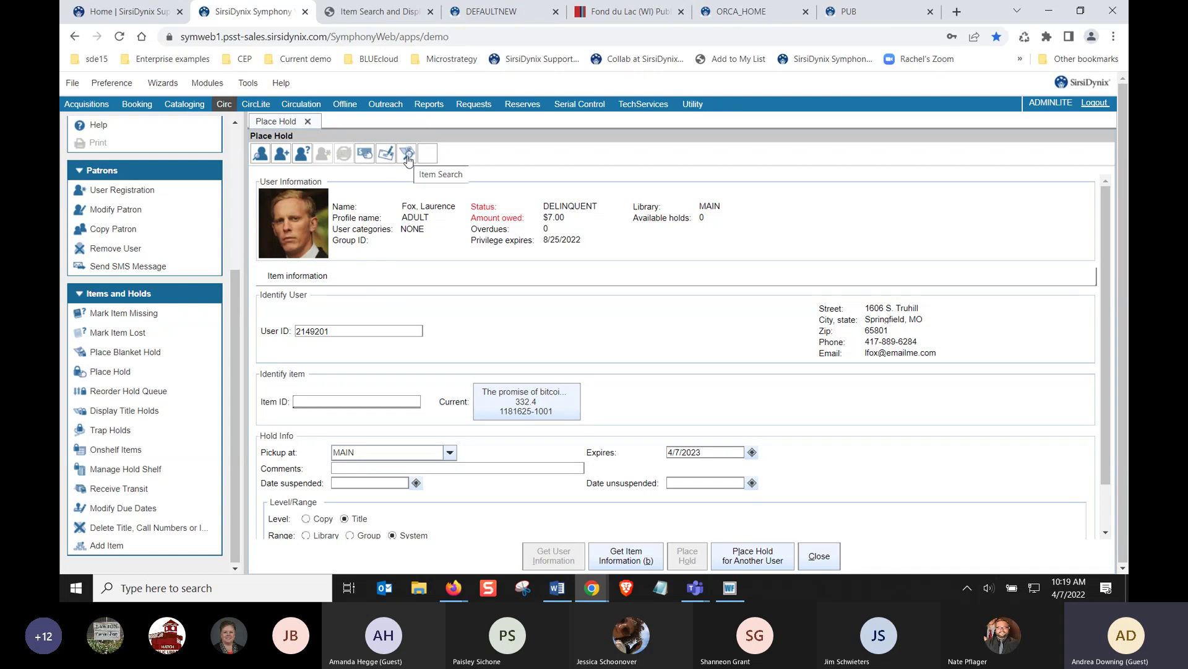
scroll(185, 230, "up", 3)
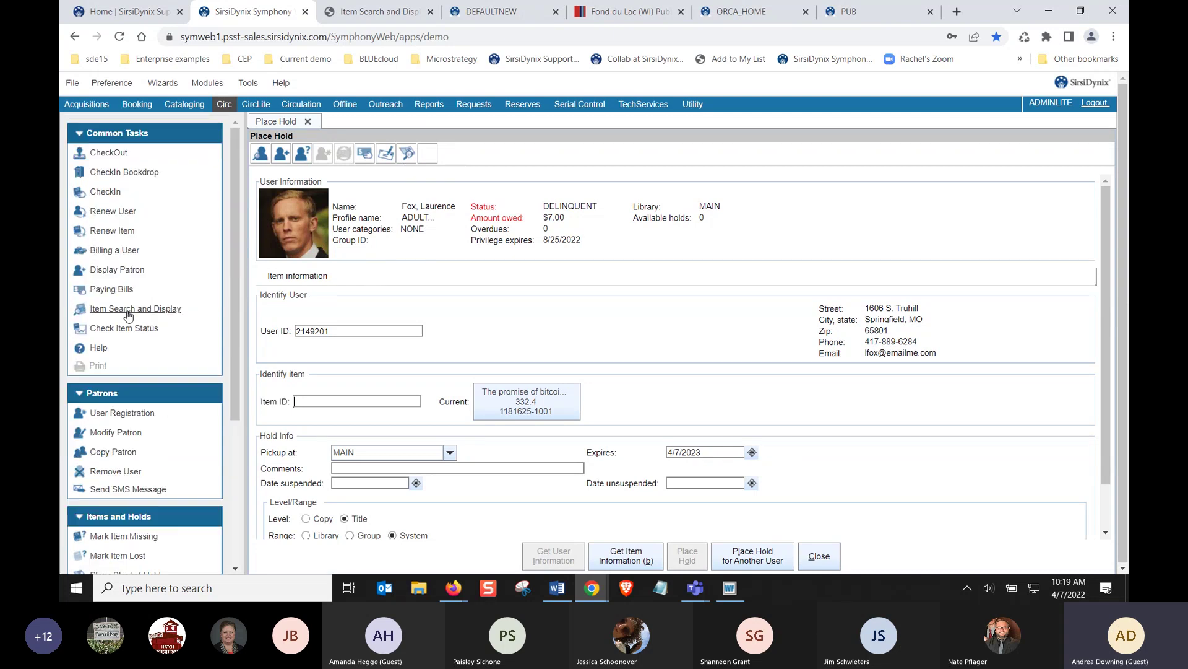
Search titles for 'where crawdads' and view the regular print book edition's copies
left_click(407, 157)
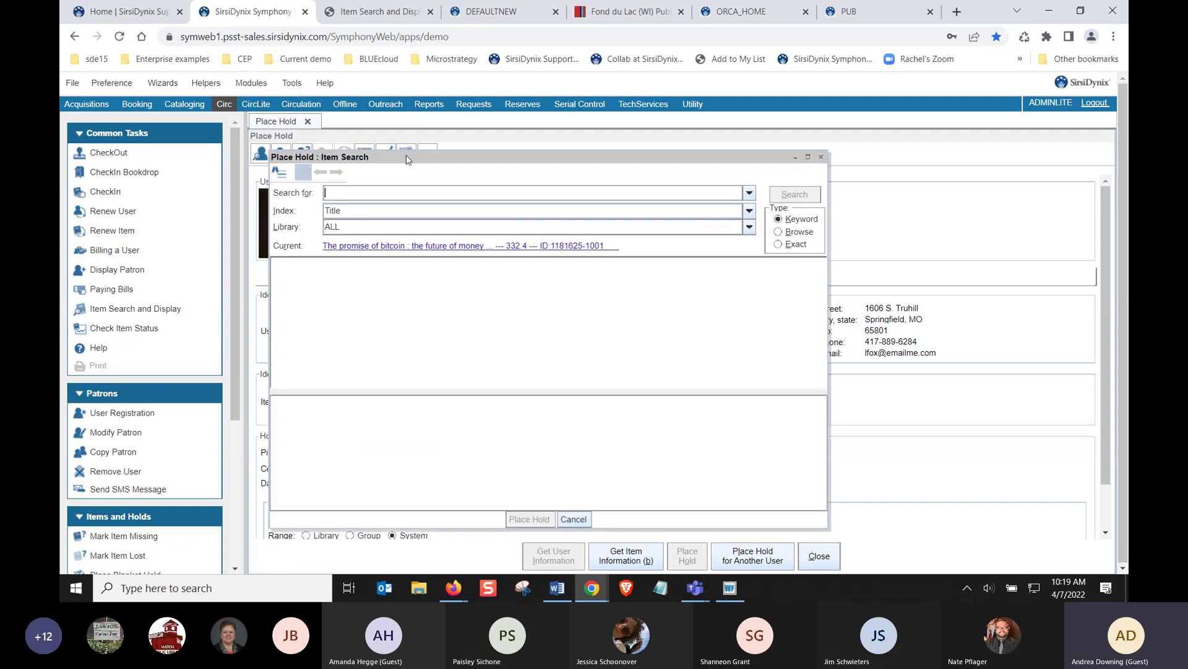
type("where crawdads")
key("Return")
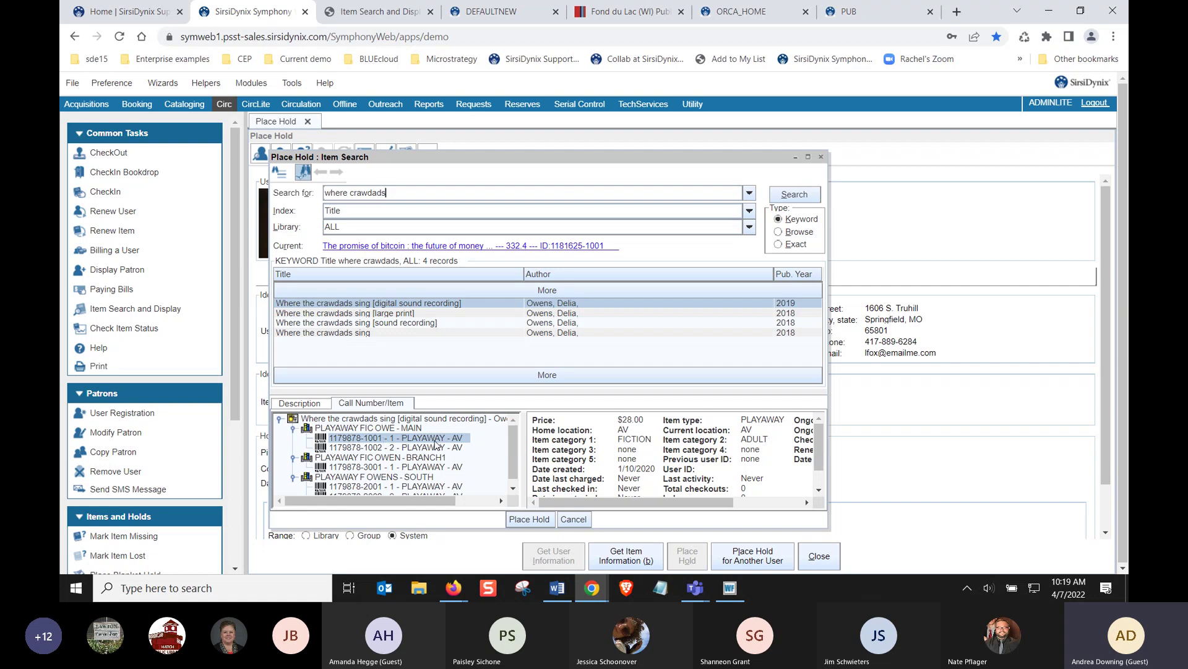
left_click(345, 314)
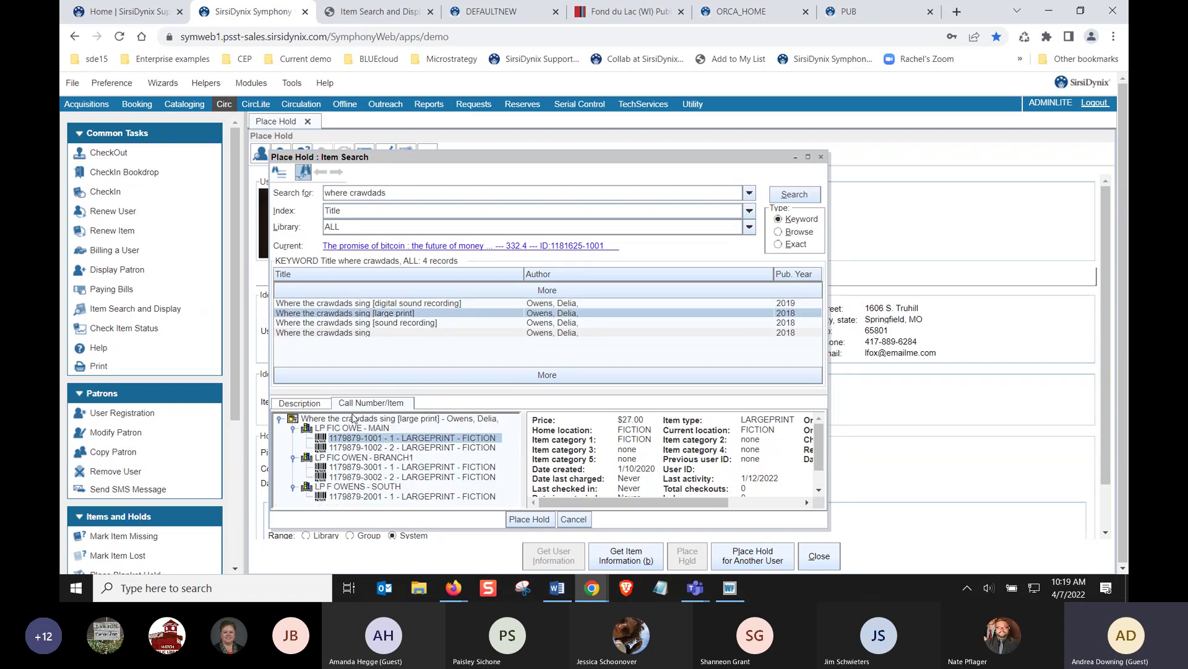
left_click(344, 334)
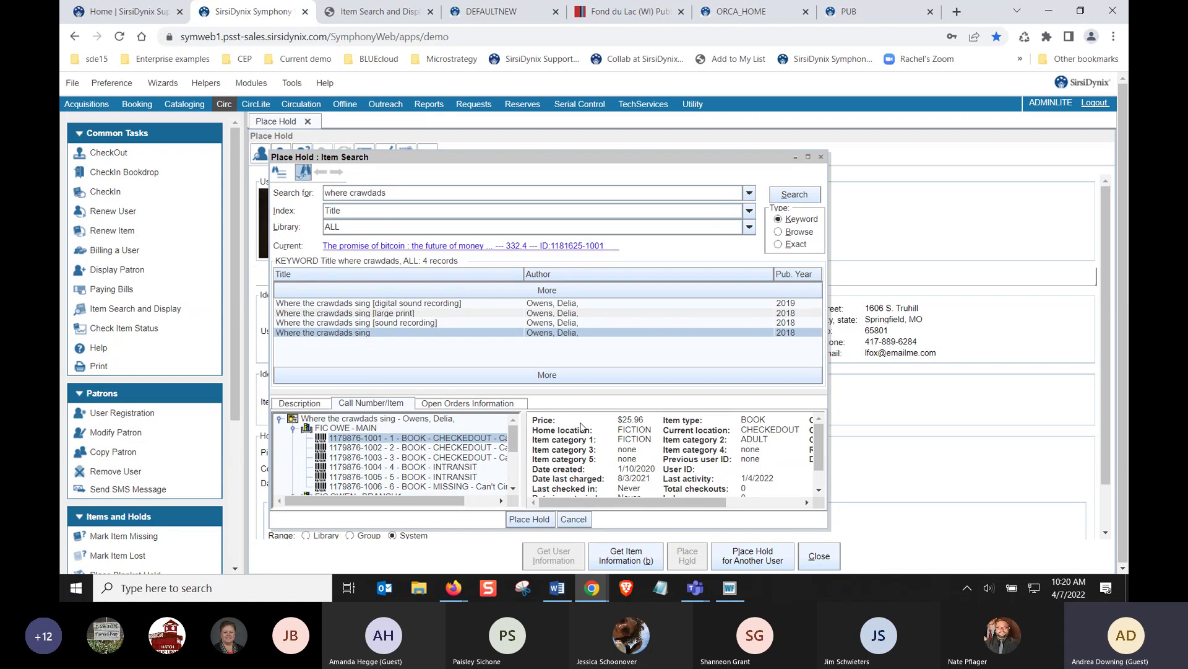
left_click(529, 520)
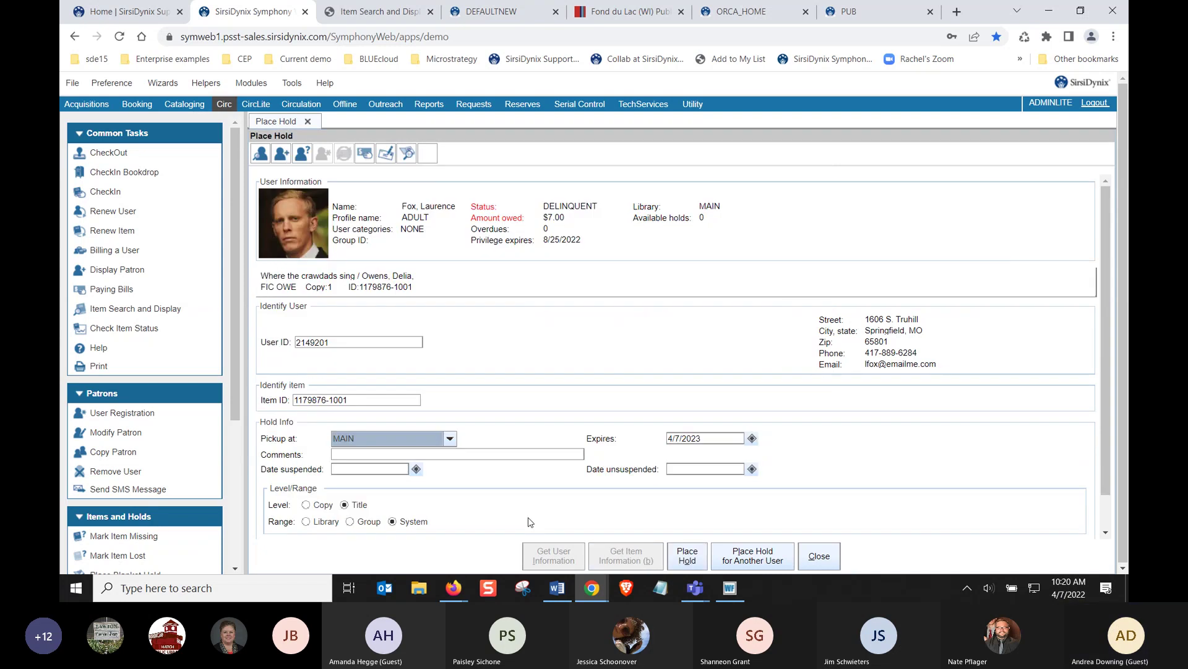
left_click(385, 402)
left_click_drag(385, 402, 286, 397)
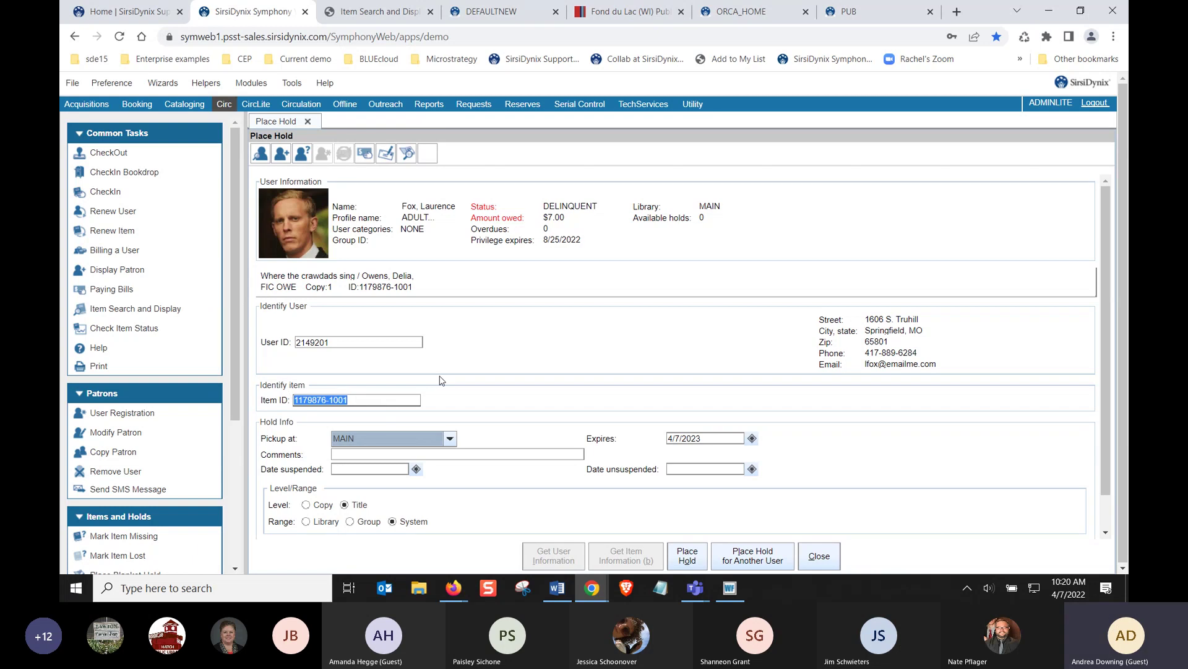
left_click(406, 154)
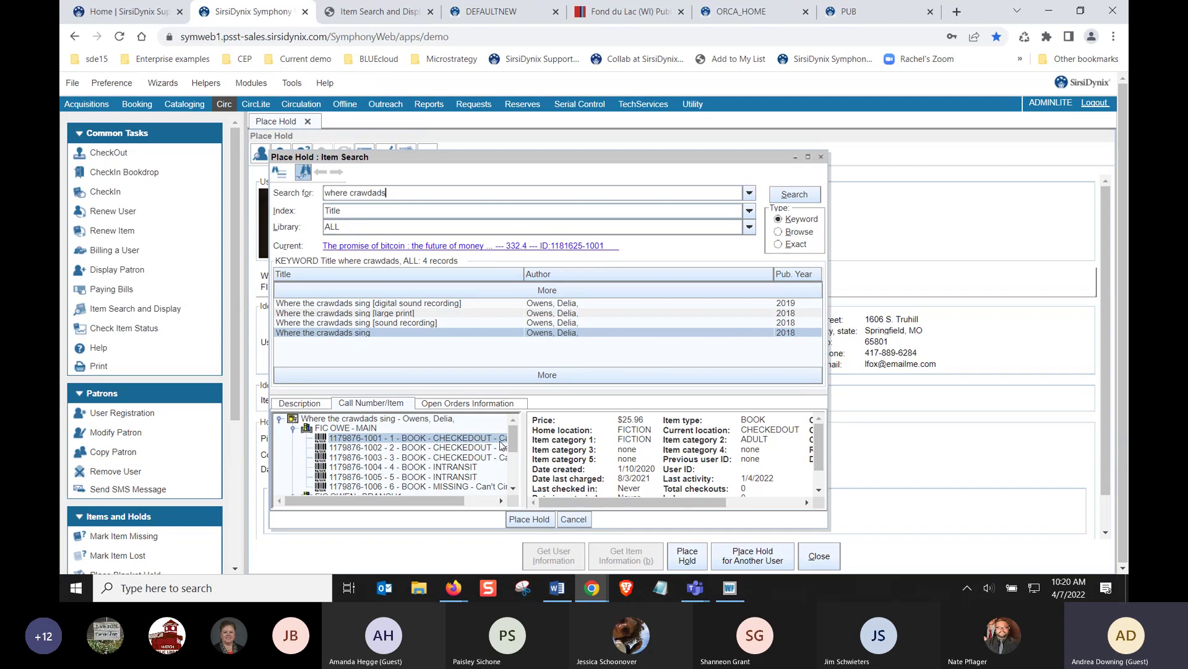
left_click_drag(514, 436, 514, 477)
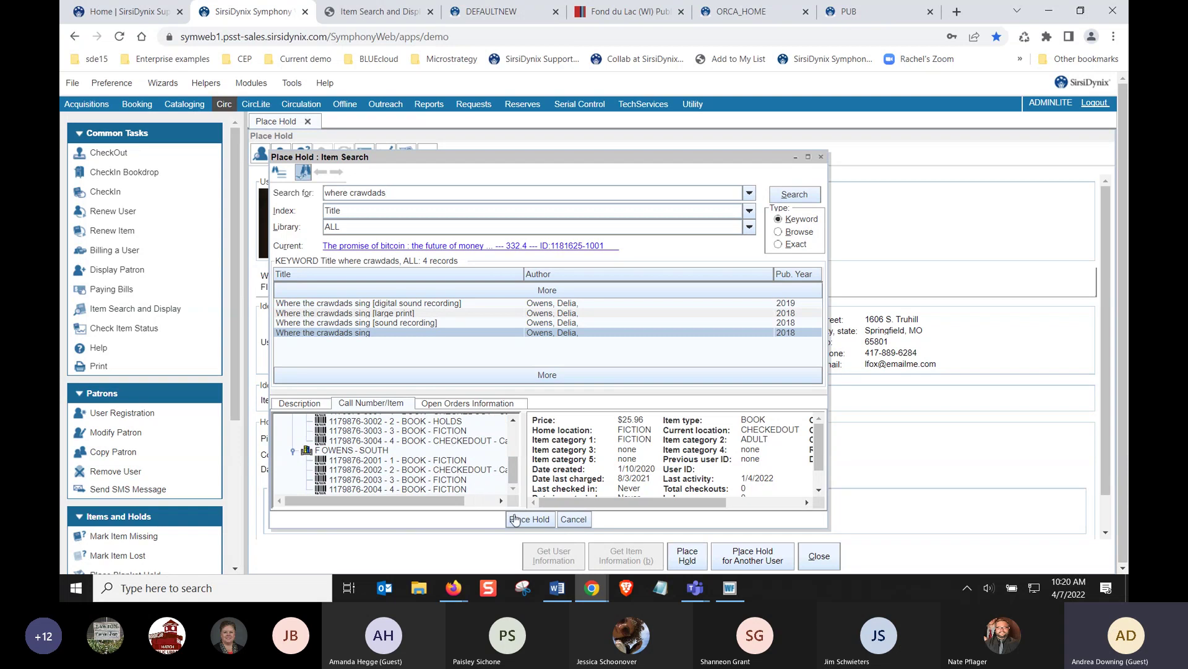
left_click(573, 520)
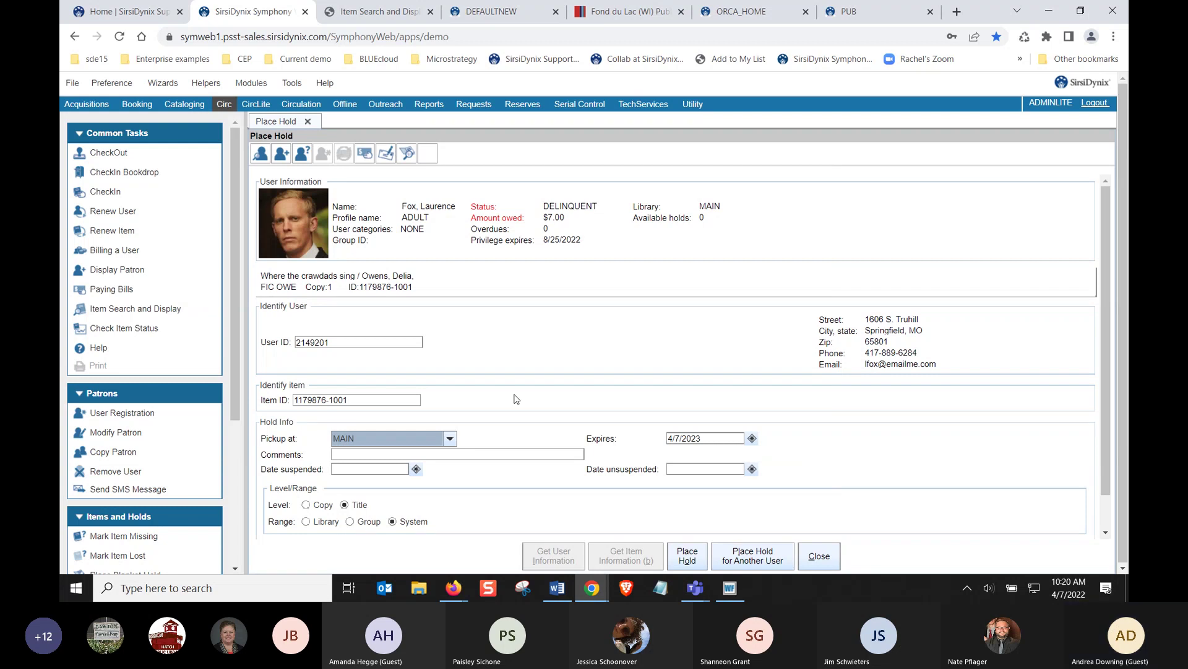
left_click_drag(407, 401, 290, 401)
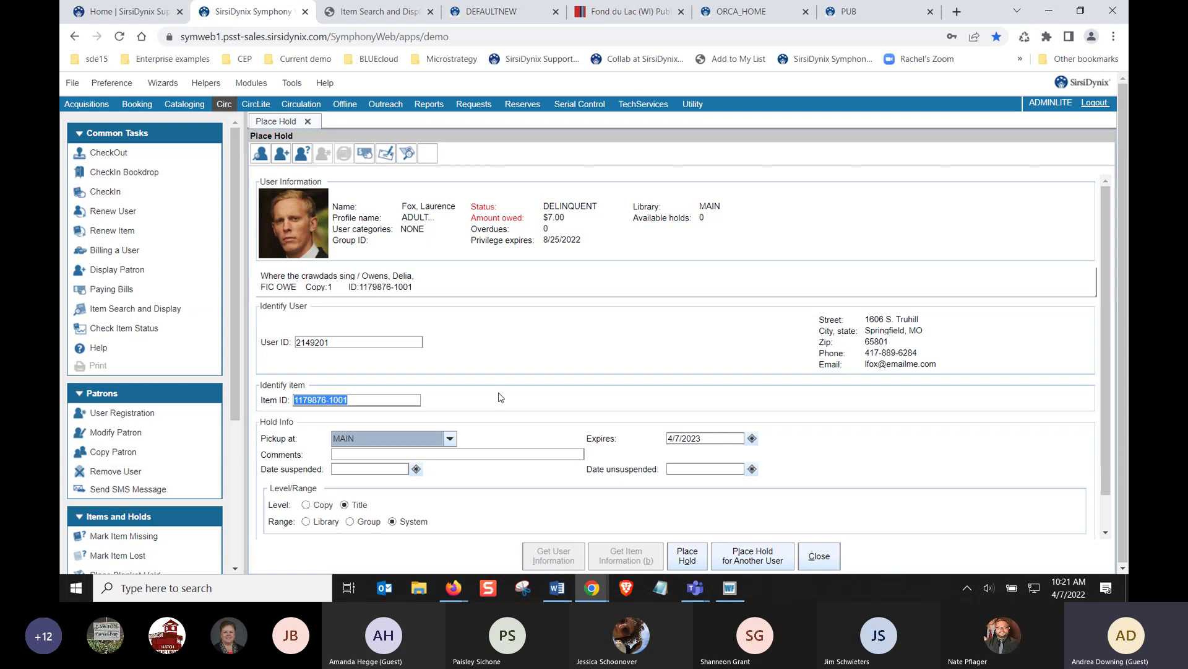
Keep the hold level at Title and place the hold on Where the crawdads sing
left_click(307, 506)
left_click(307, 506)
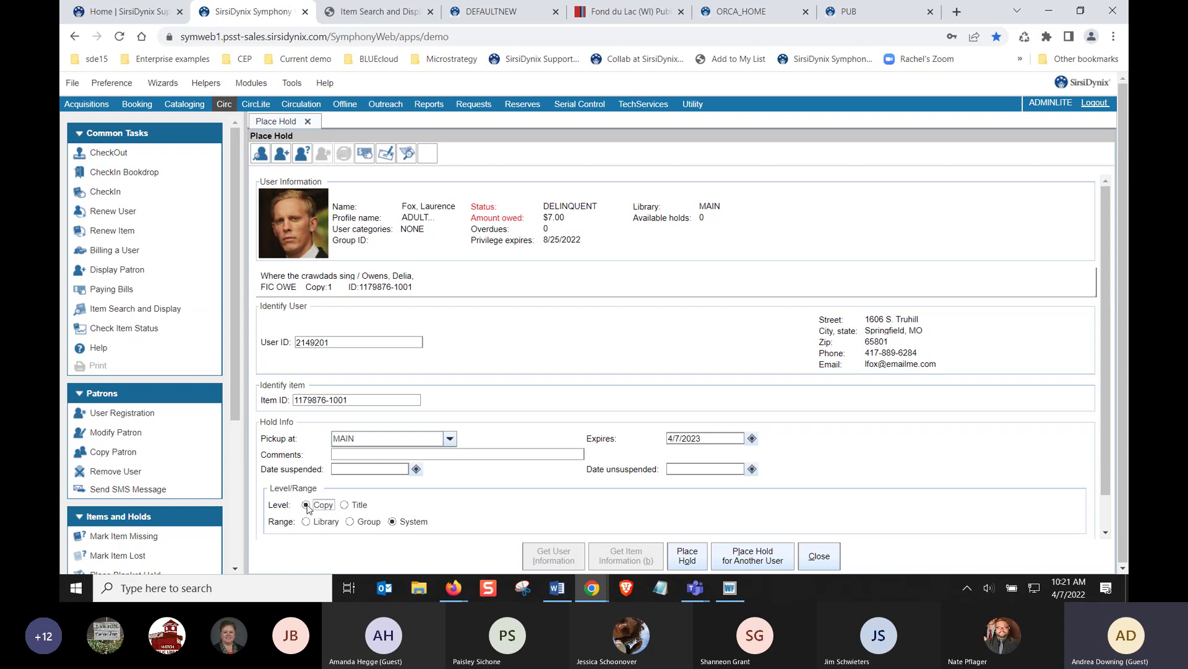
left_click(355, 401)
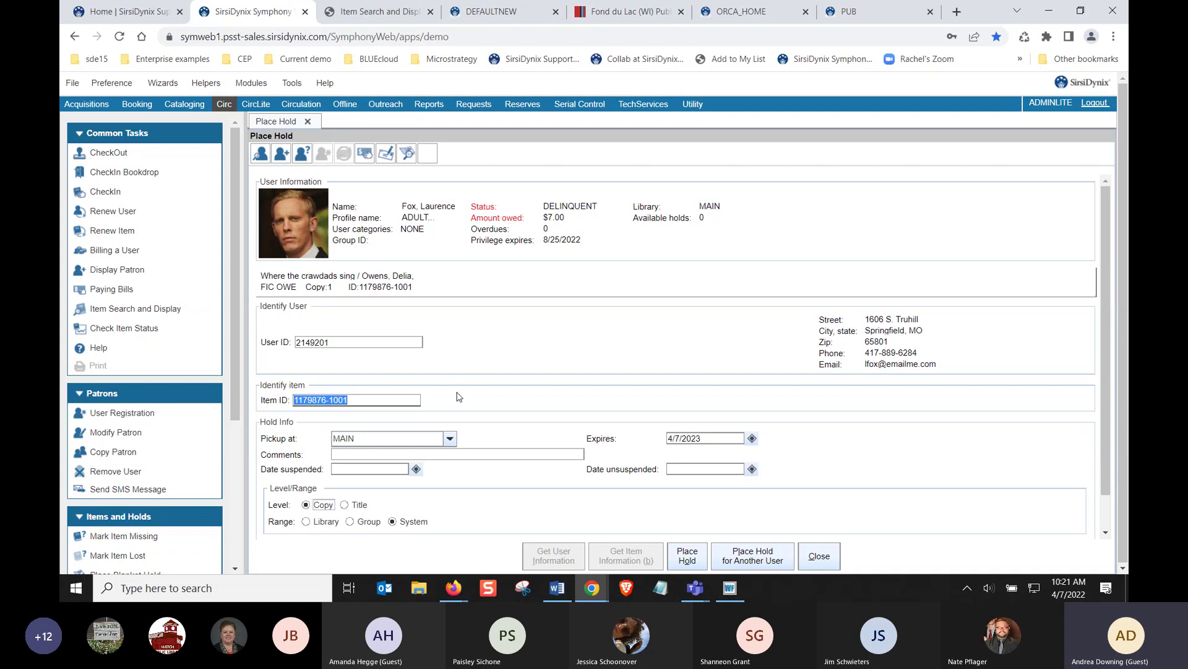
left_click(357, 506)
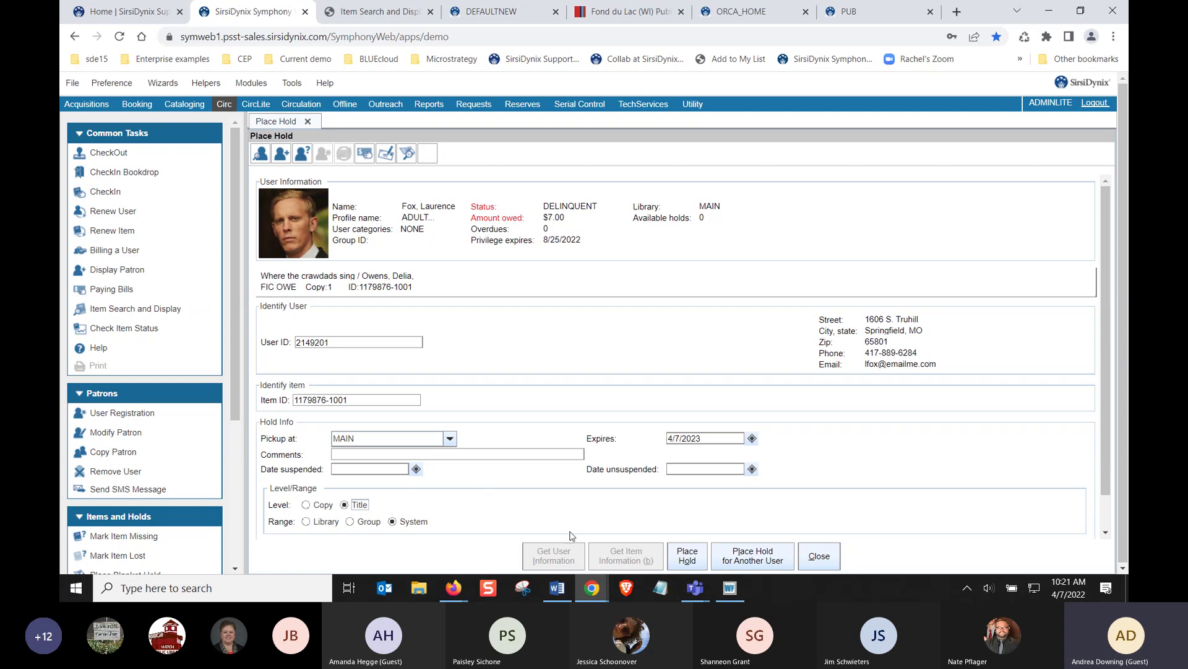
left_click(688, 556)
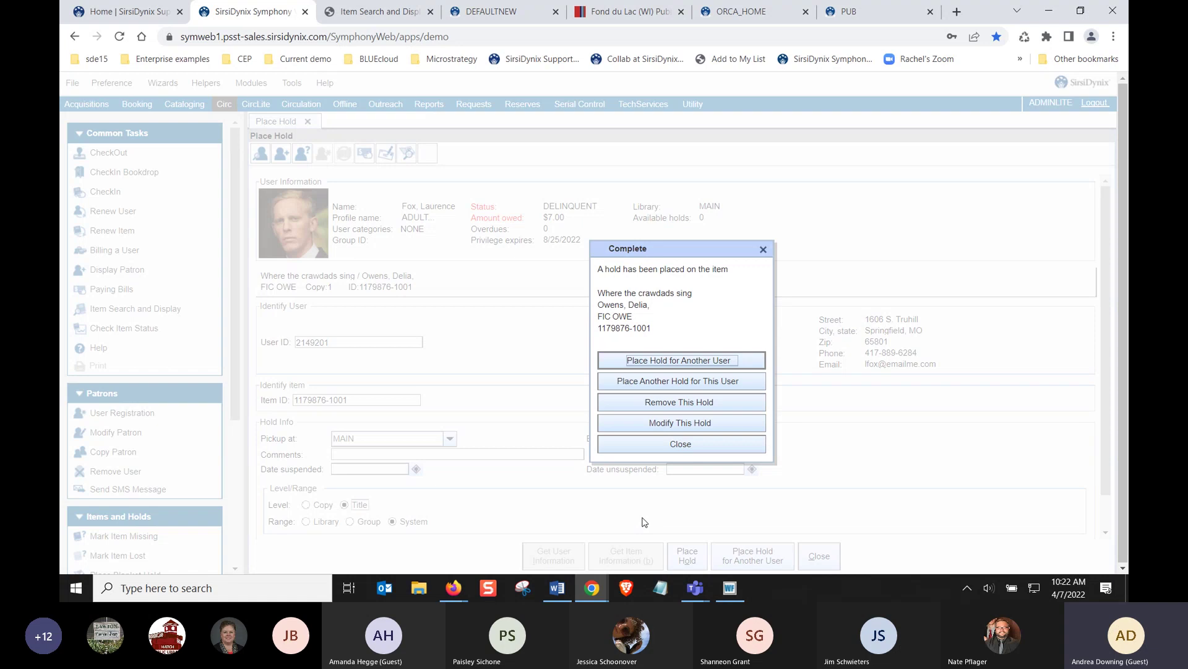
Dismiss the hold confirmation and start another Place Hold with its range limited to Group
left_click(681, 444)
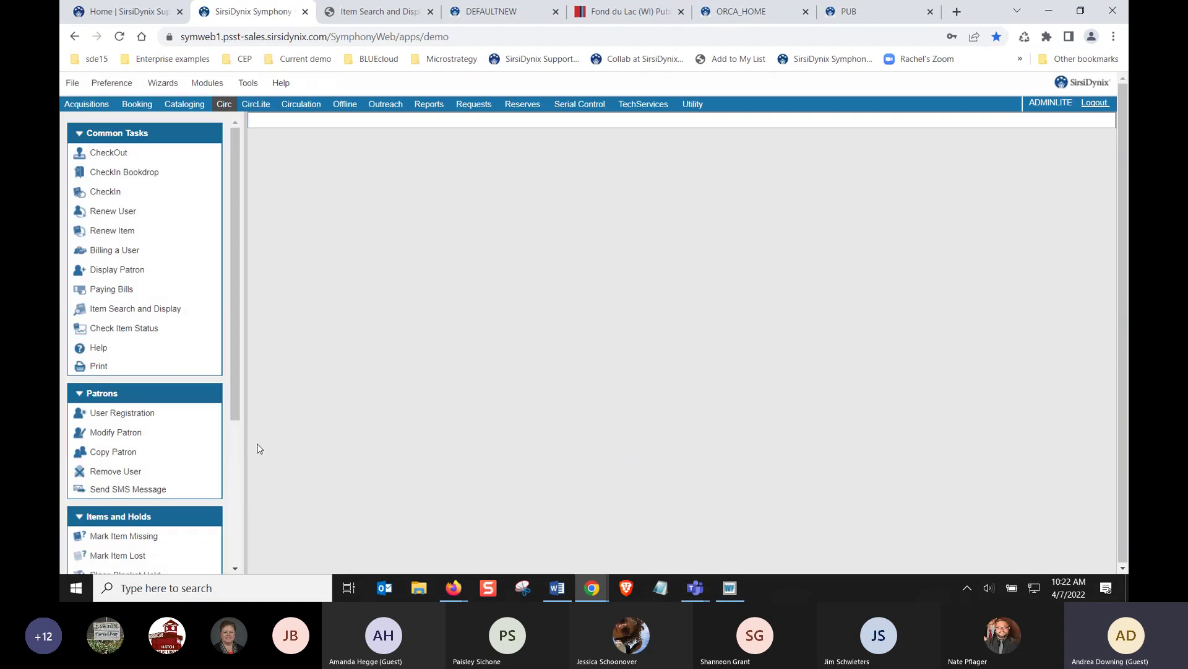
scroll(158, 514, "down", 3)
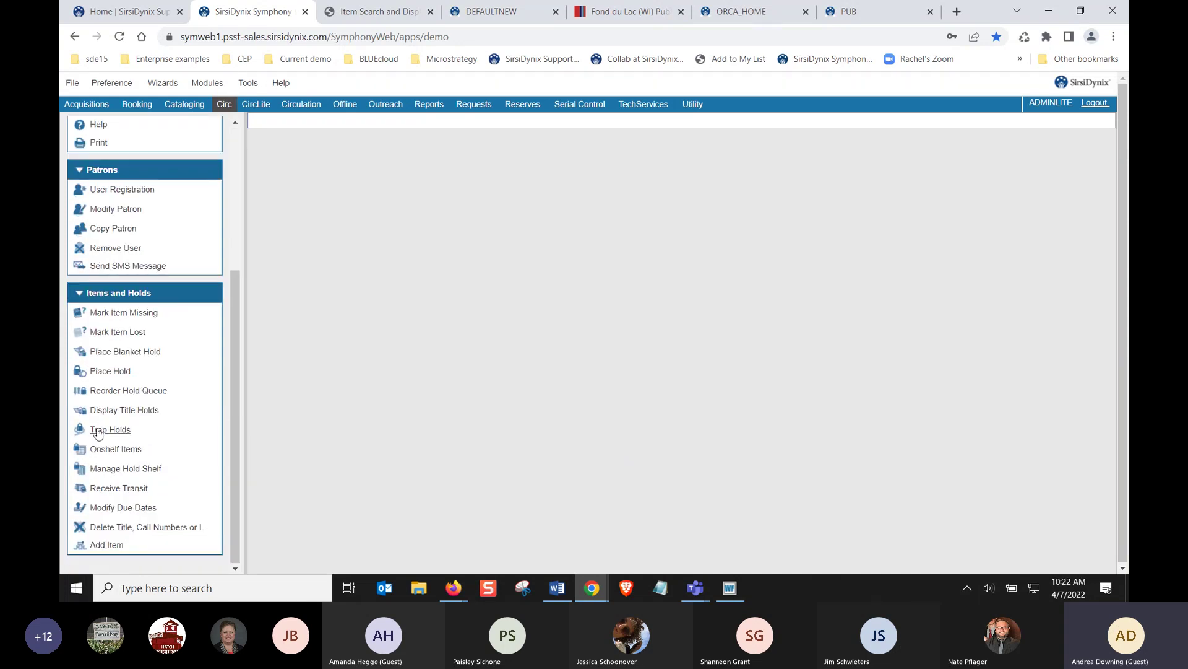
left_click(99, 371)
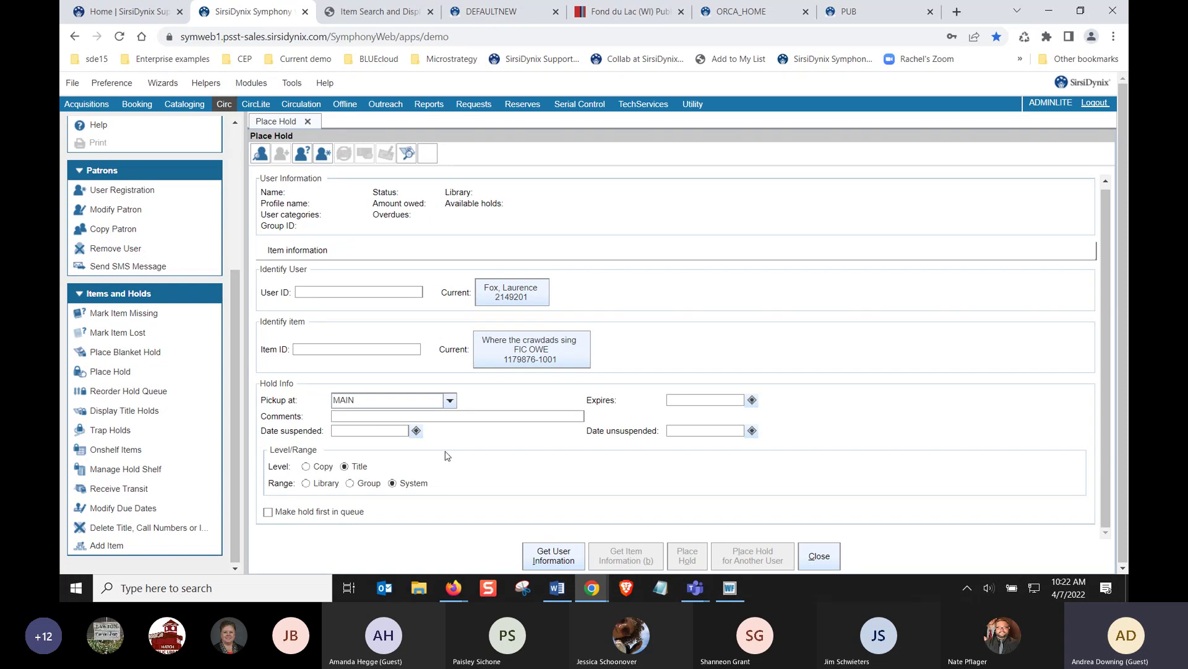
left_click(349, 484)
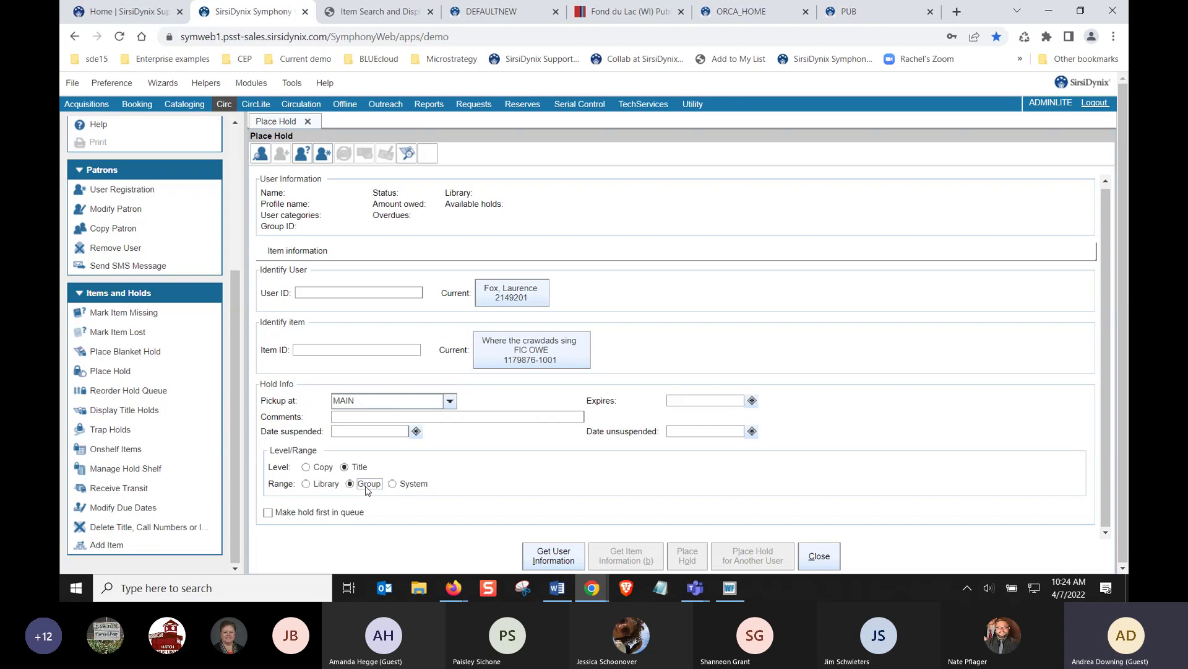
Search Windows for 'holds' and open Holds by Hold Library and Pickup Library.xlsx
left_click(297, 594)
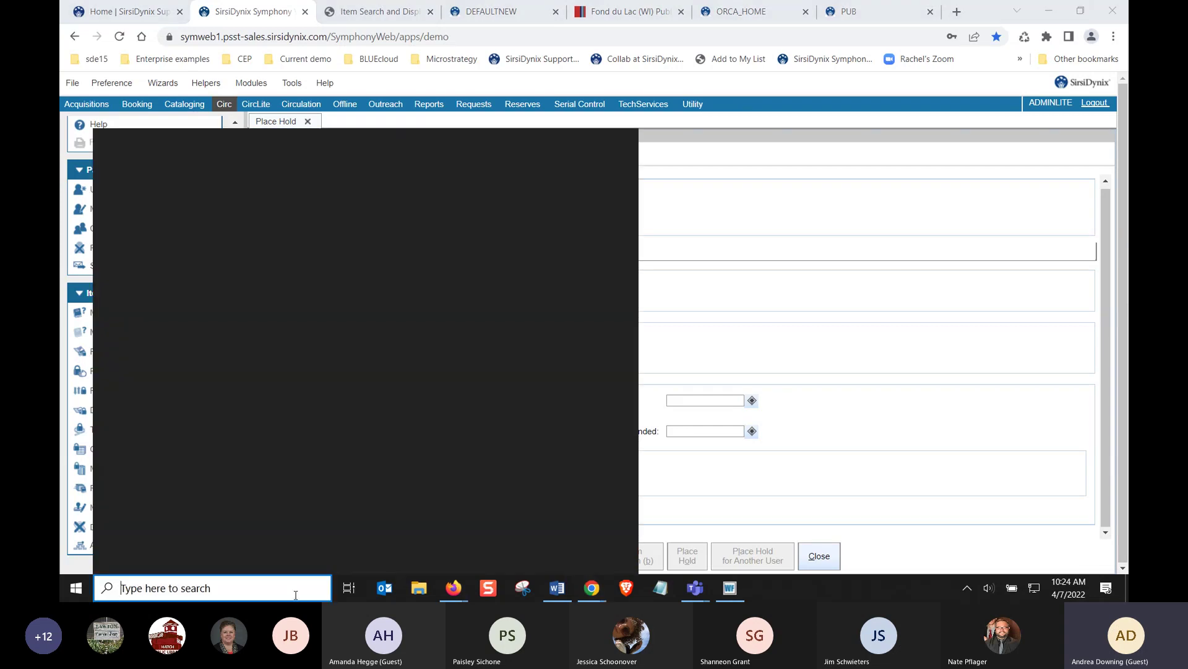
type("library")
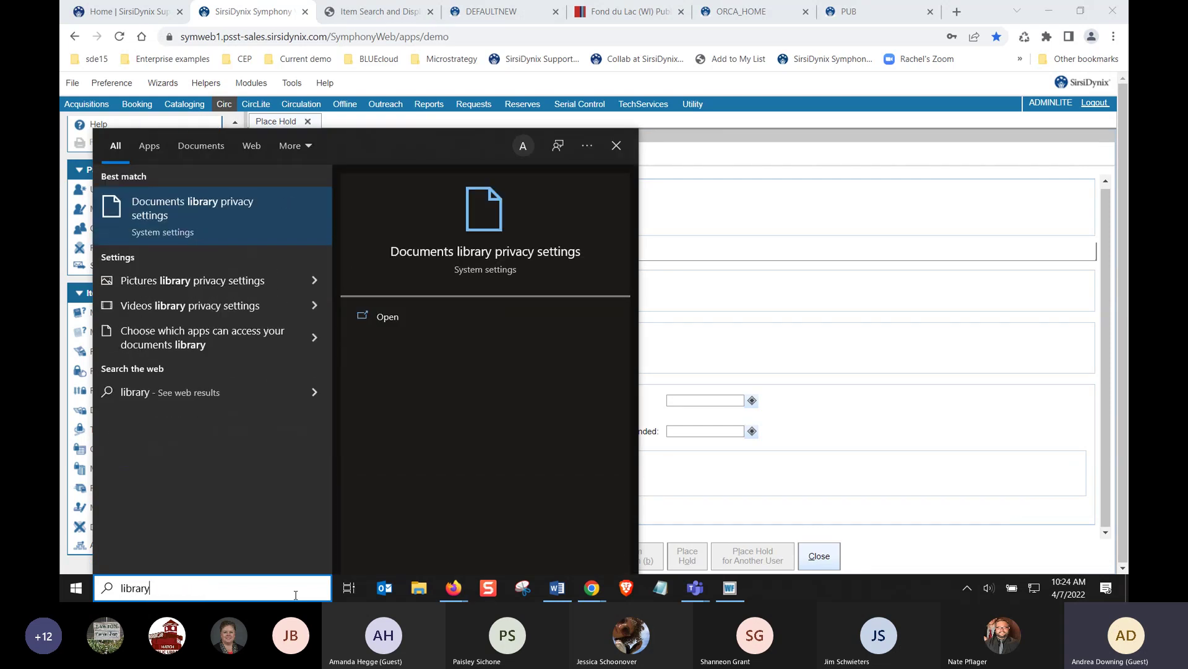
key("BackSpace")
key("BackSpace")
key("BackSpace")
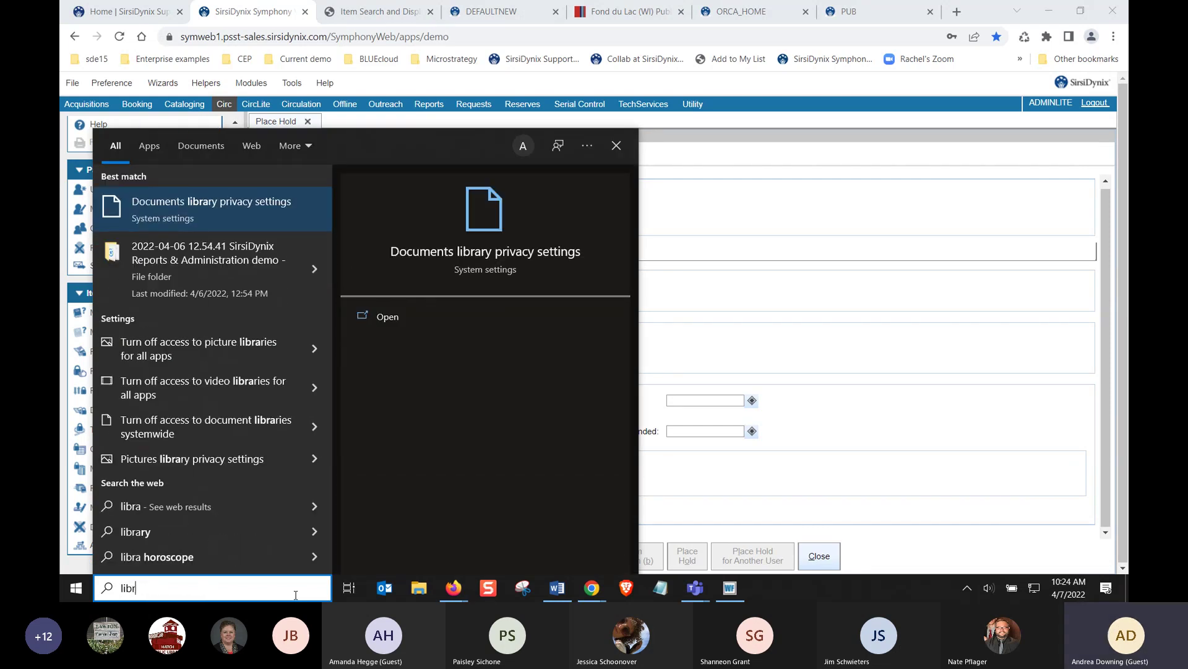
key("BackSpace")
key("BackSpace")
key("BackSpace")
key("BackSpace")
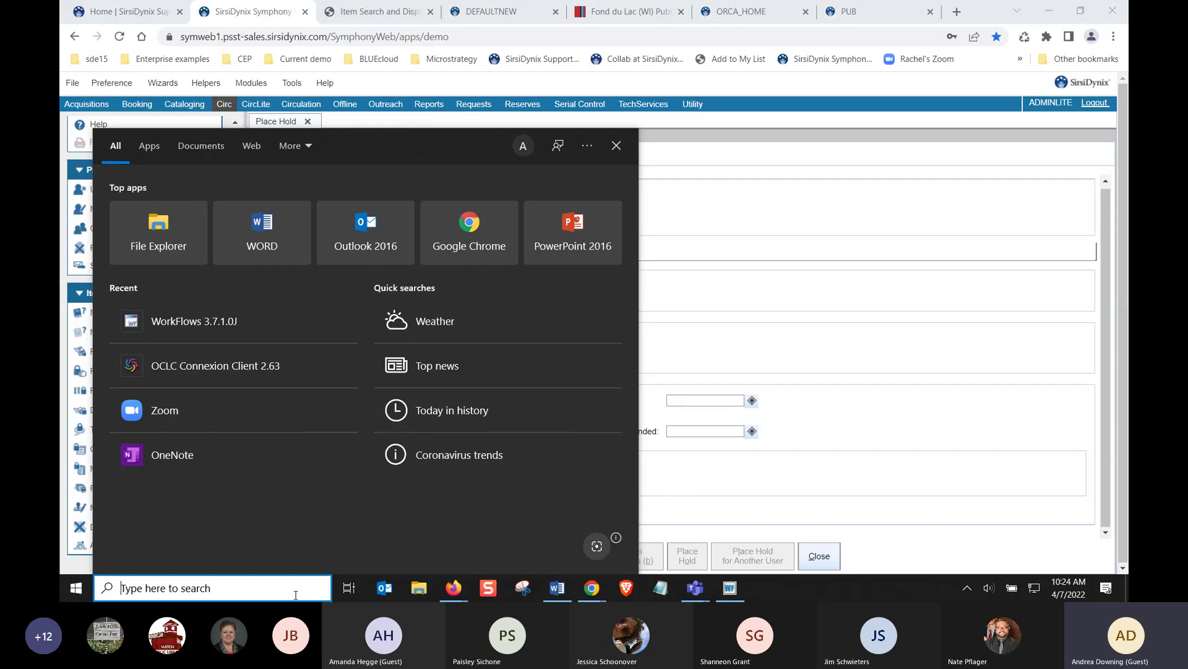
type("holds")
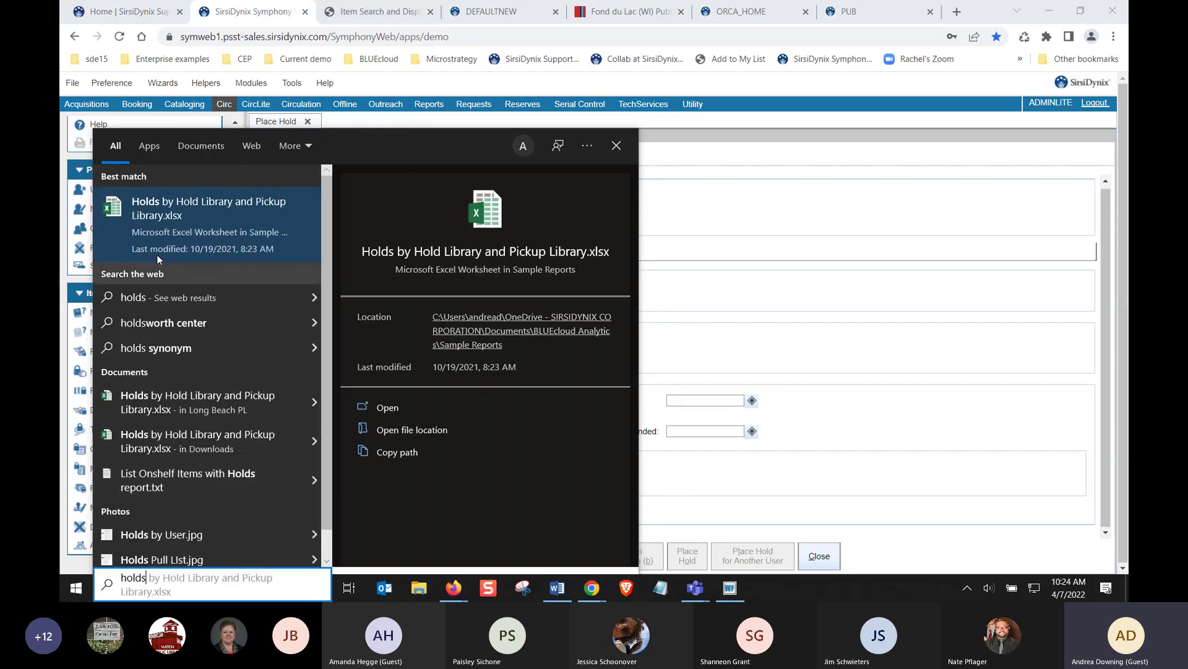
left_click(199, 201)
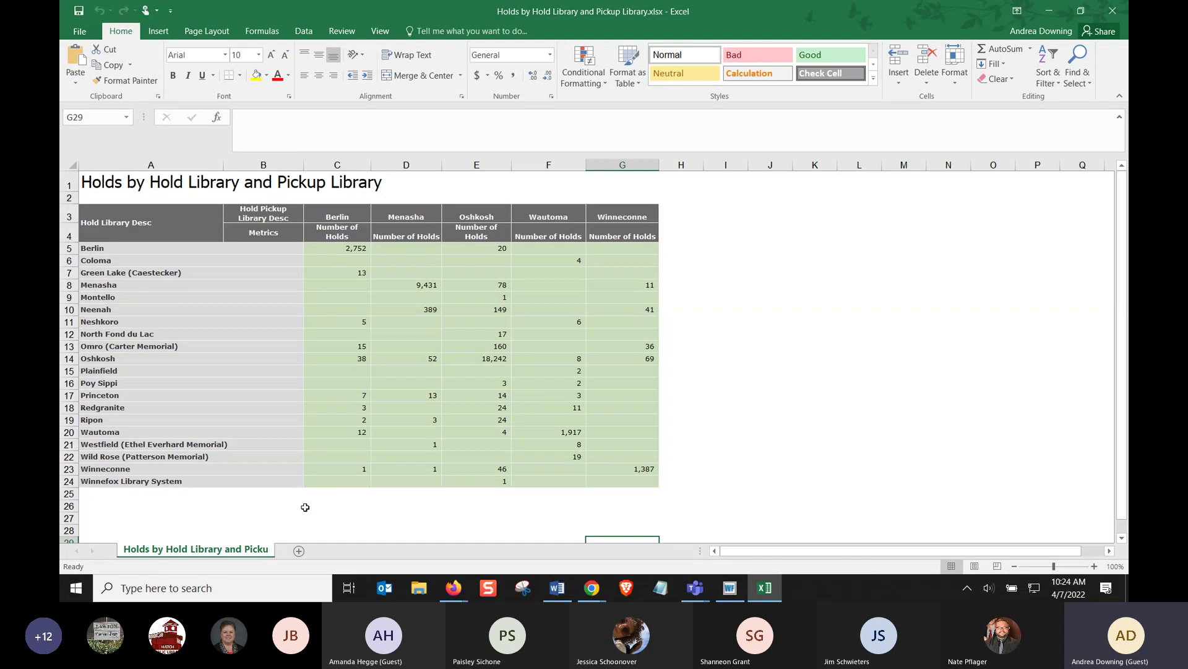
Review Berlin, Menasha and Oshkosh hold counts by pickup library, then minimize Excel
left_click(344, 250)
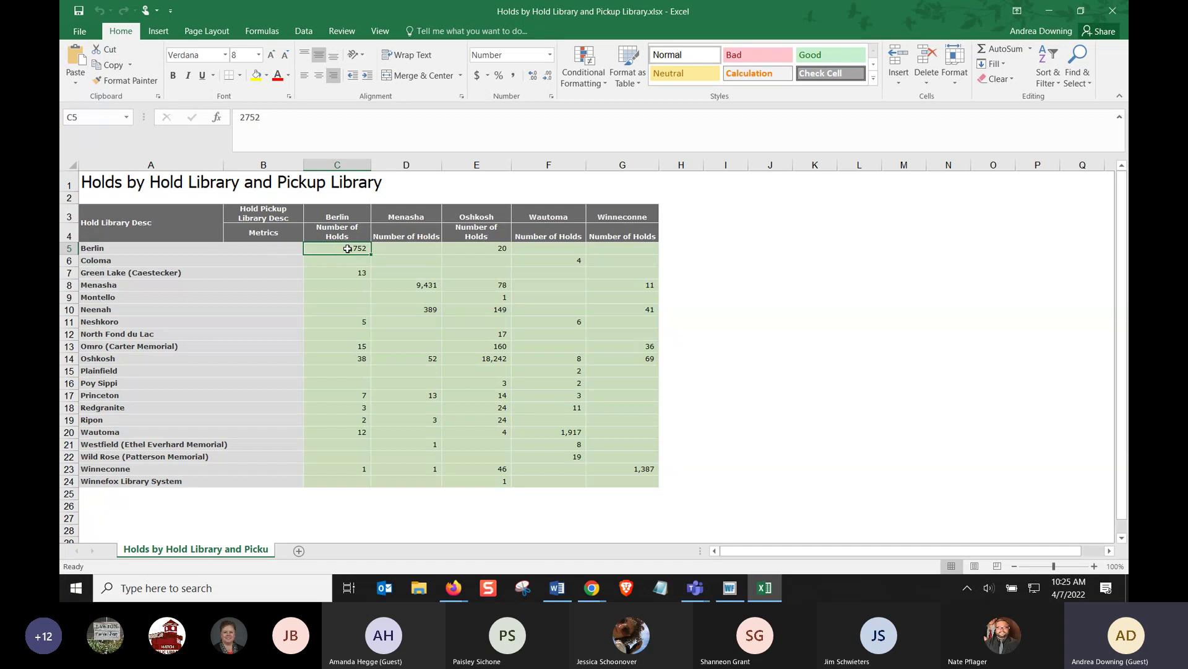
left_click(470, 249)
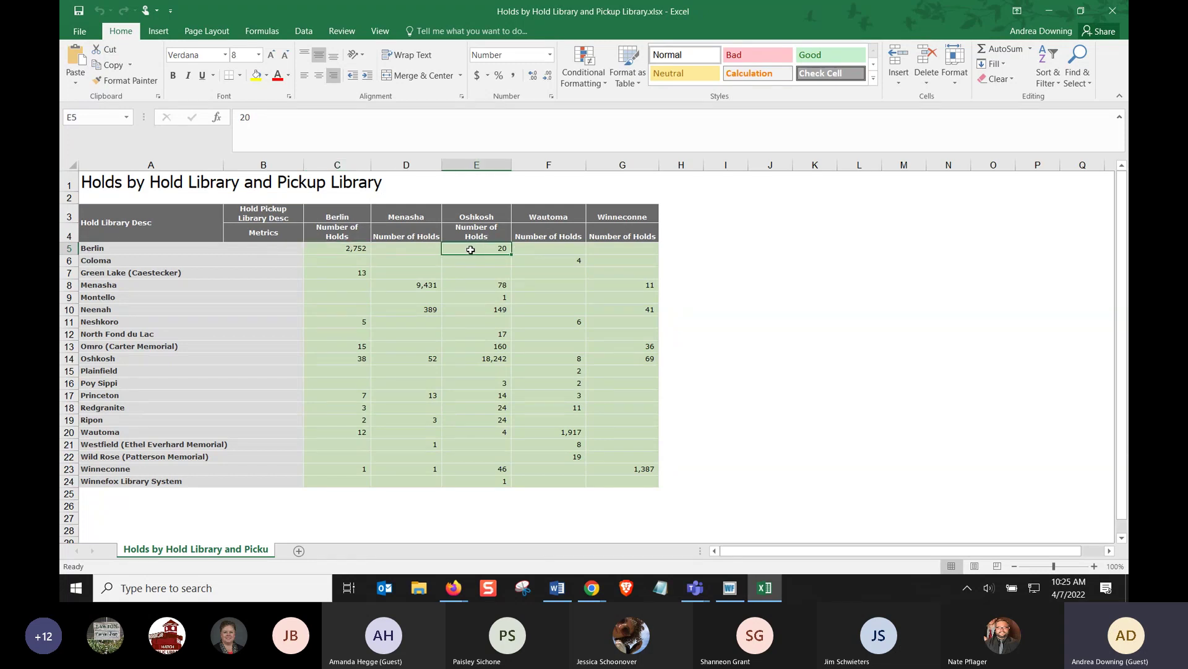
left_click(420, 286)
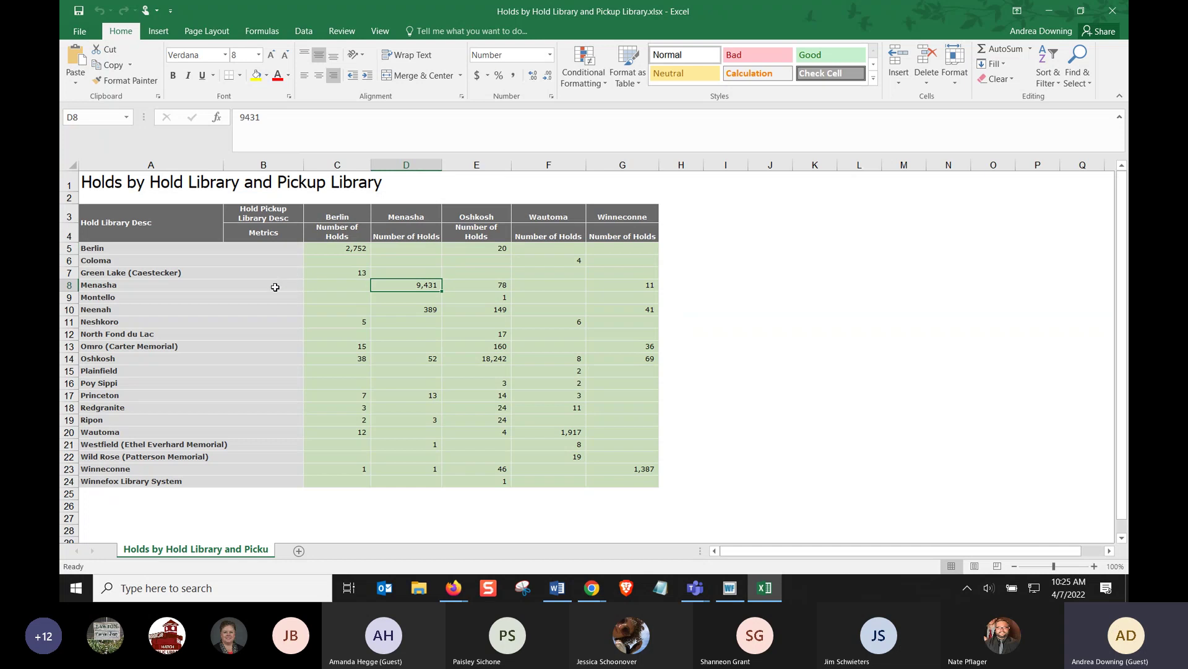
left_click(275, 287)
left_click(406, 286)
left_click(503, 287)
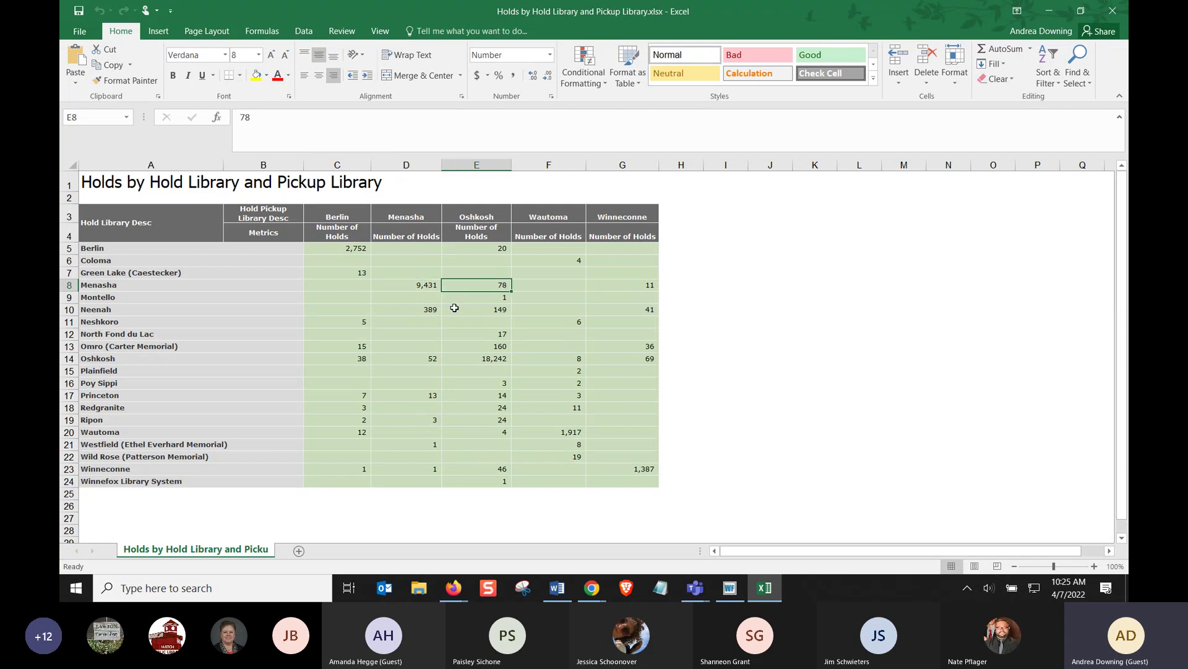
left_click(473, 362)
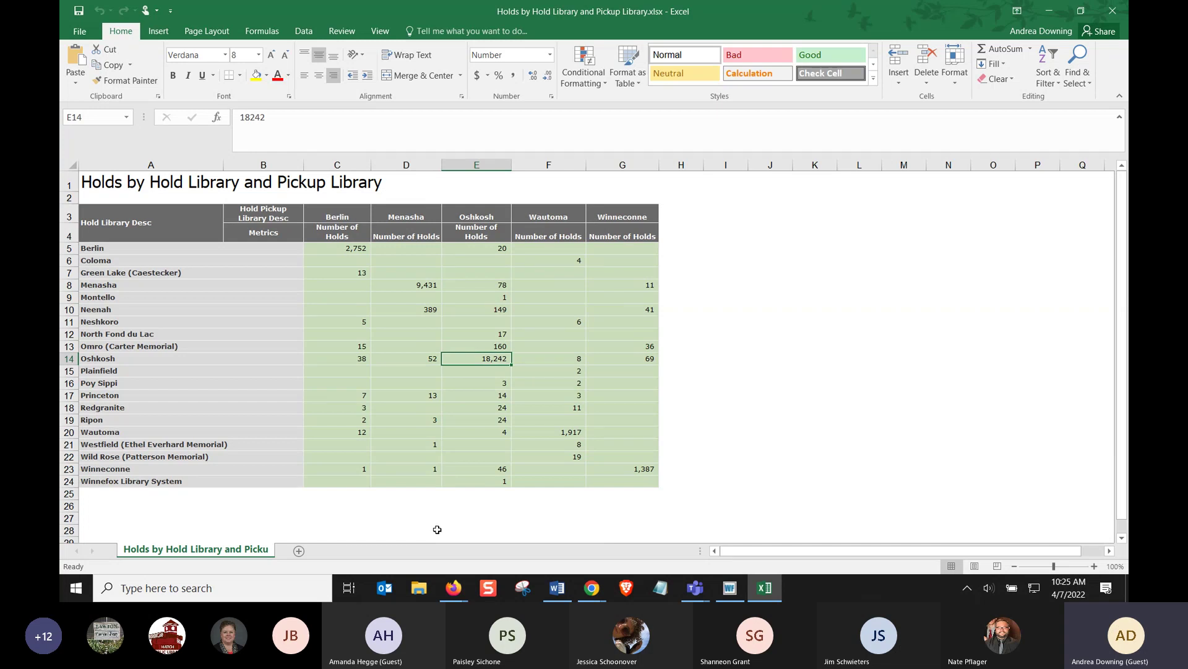
left_click(1043, 16)
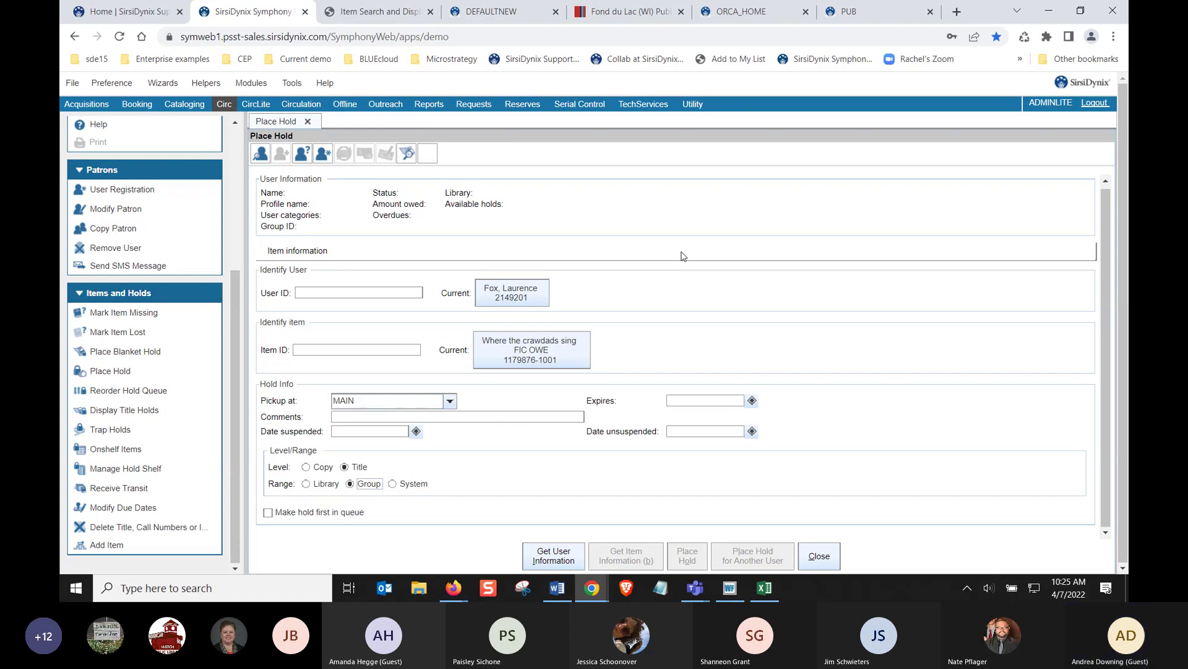
Start a blanket hold for the patron's user ID, overriding the patron block with the password
left_click(819, 556)
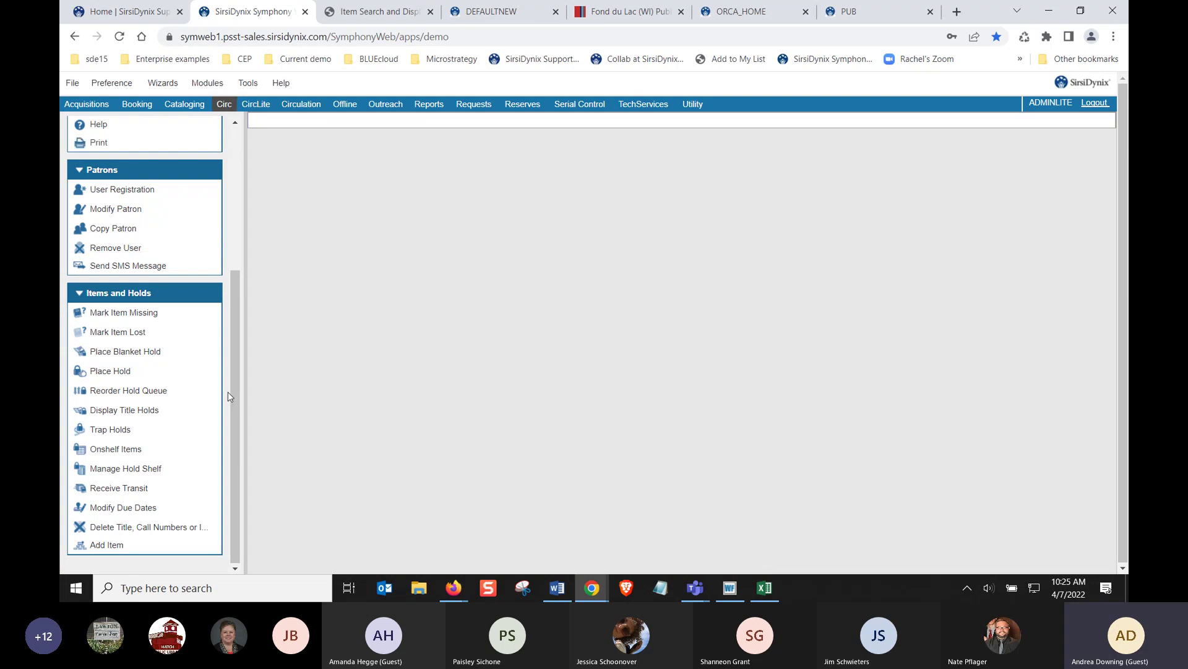
left_click(152, 355)
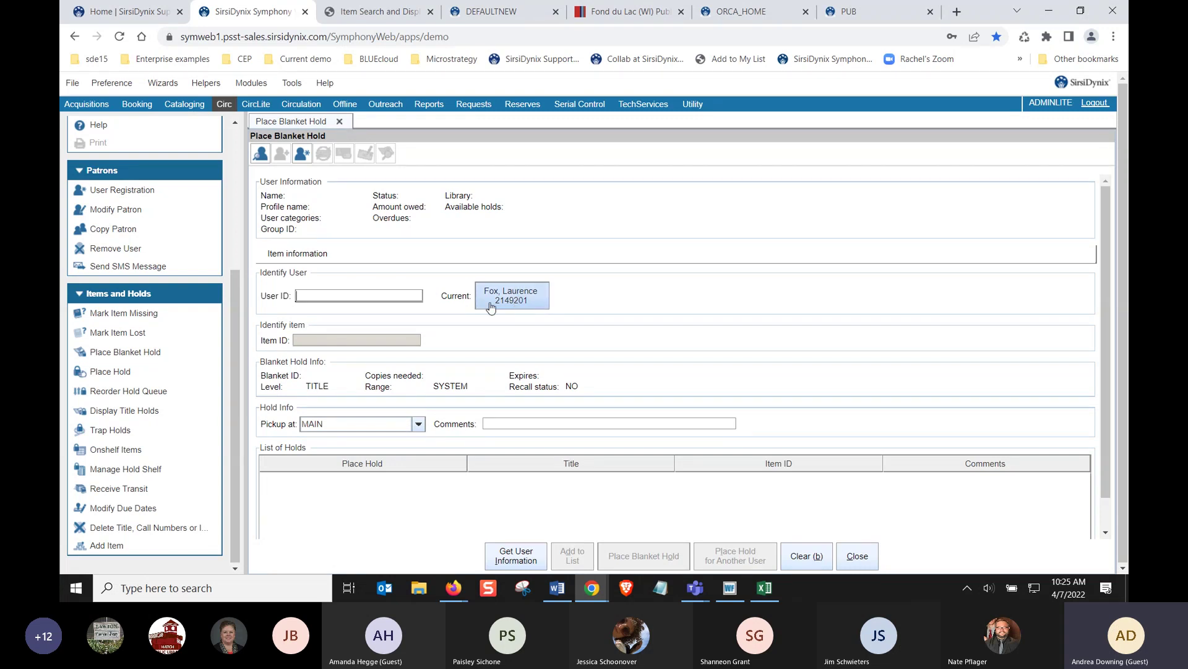
type("4000")
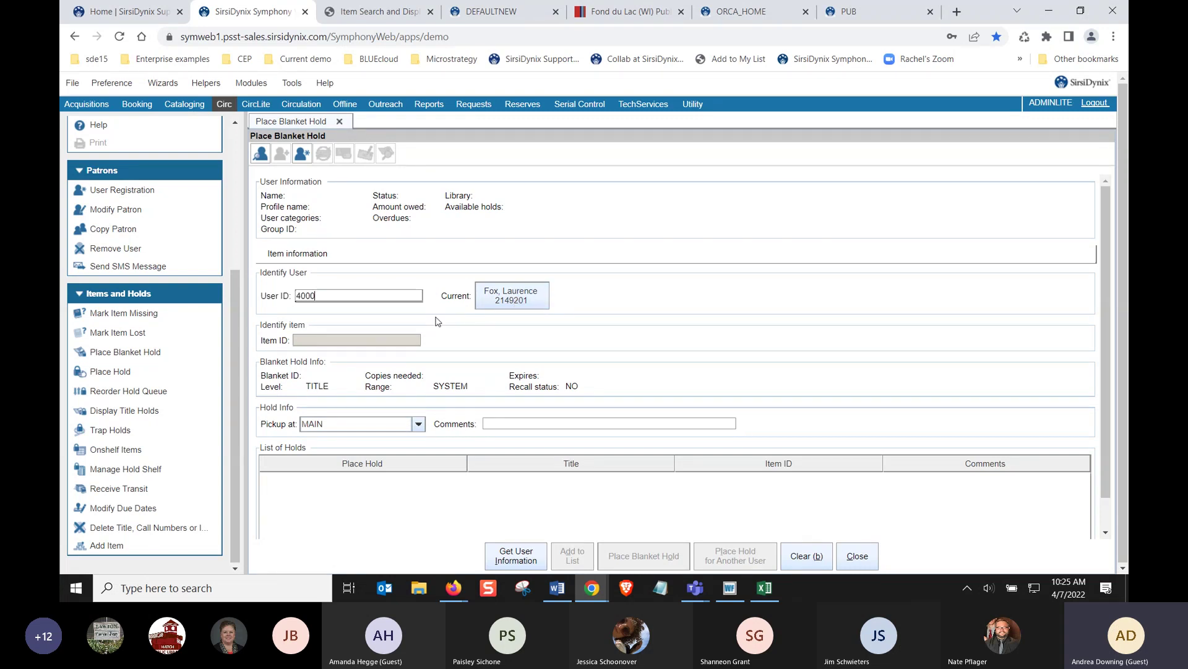
key("Return")
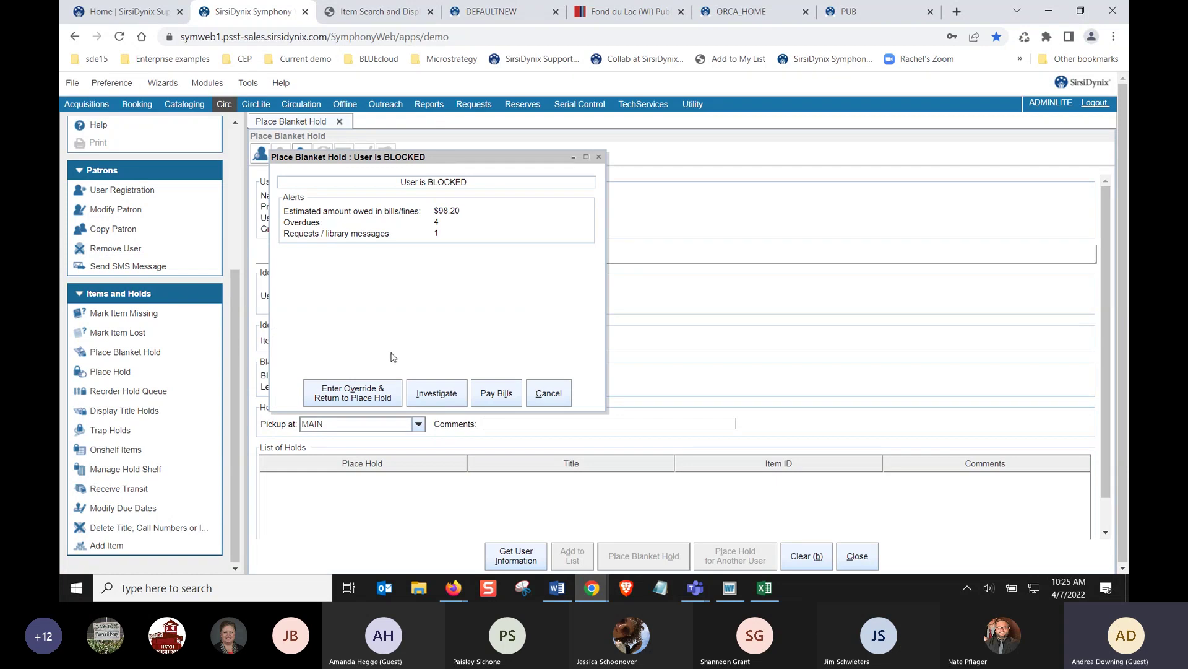
left_click(372, 400)
type("*****")
key("Return")
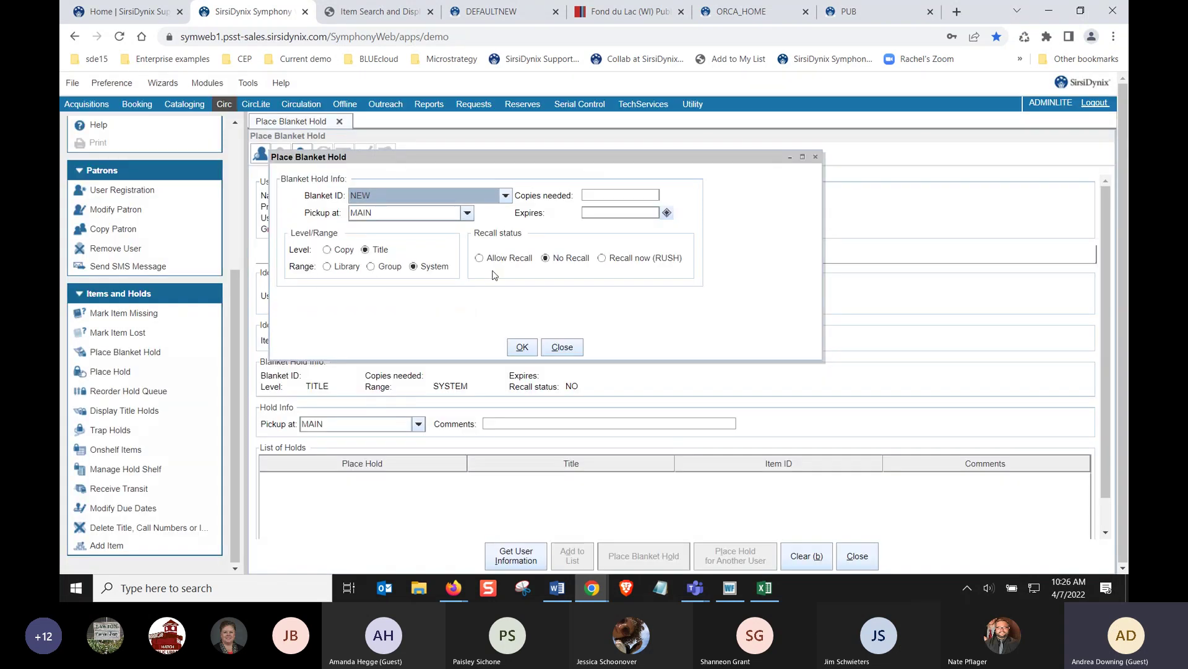
Set copies needed to 1 with no expiration date and confirm the blanket hold settings
left_click(590, 197)
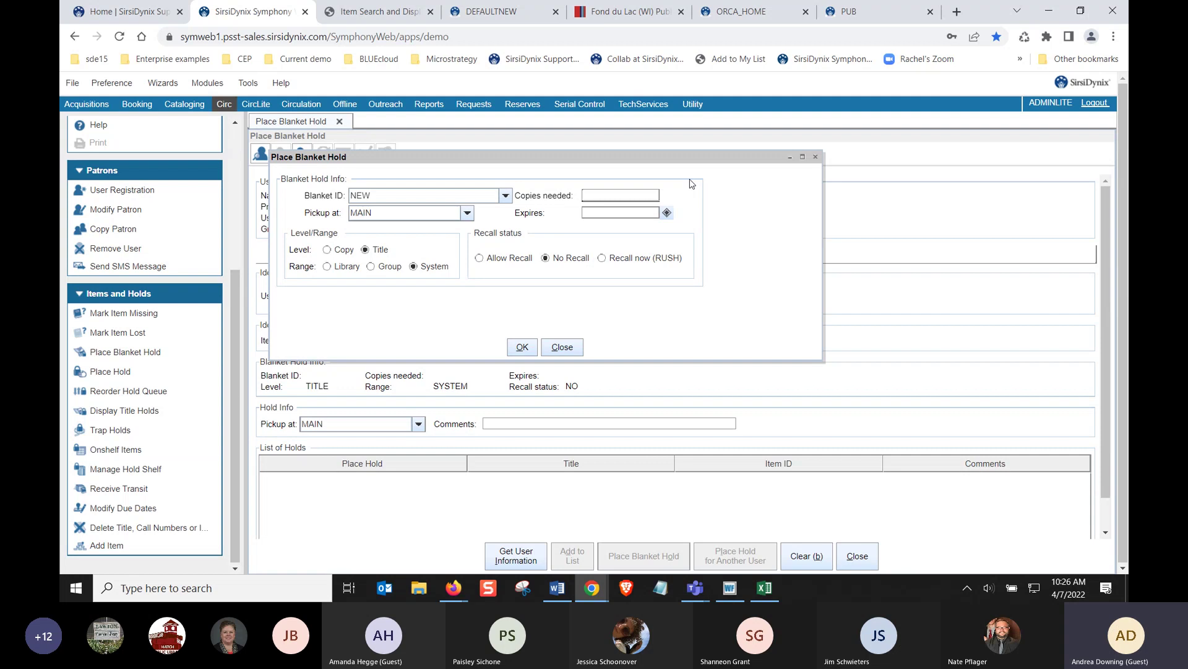
type("1")
left_click(666, 212)
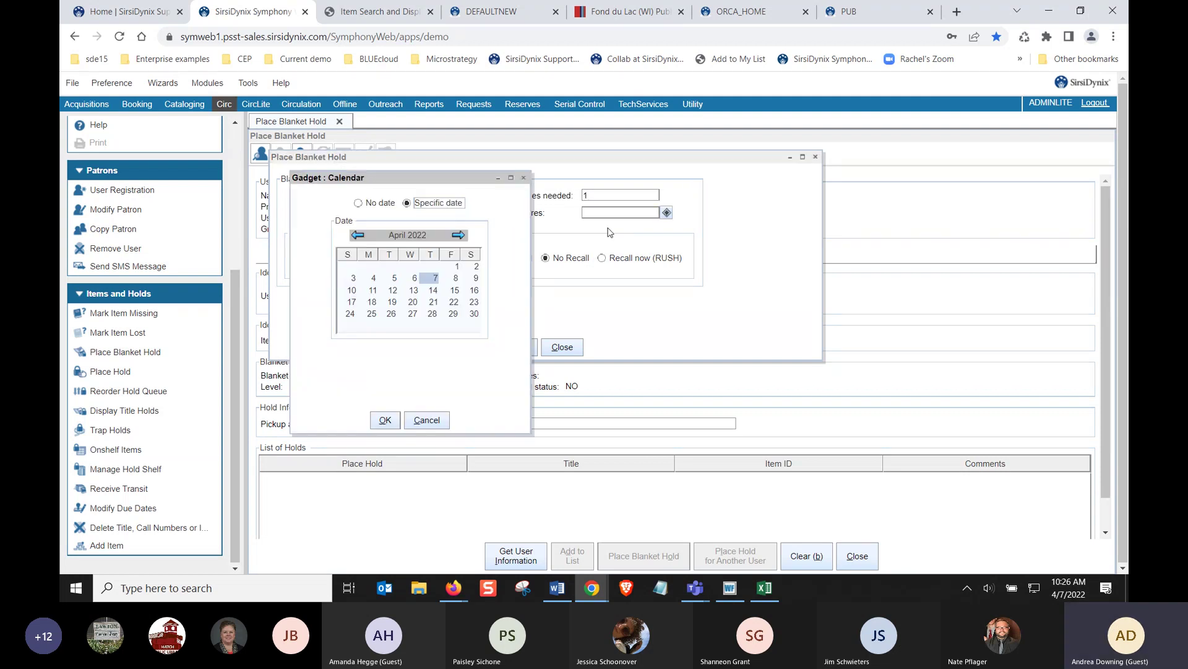
left_click(375, 206)
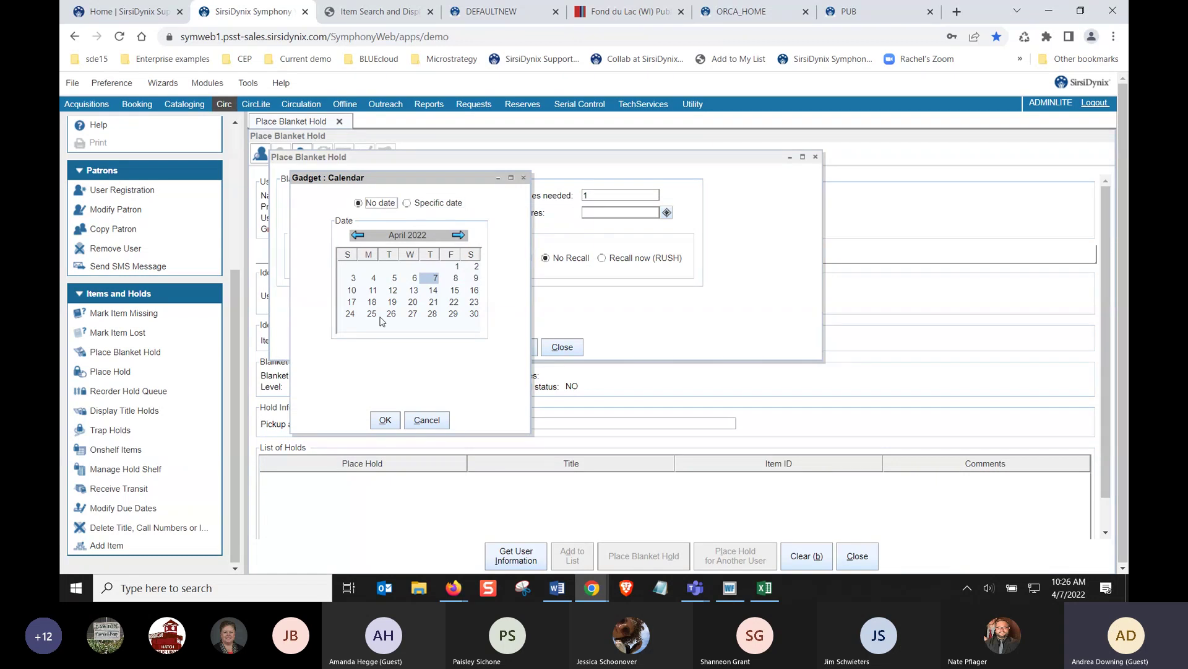
left_click(385, 419)
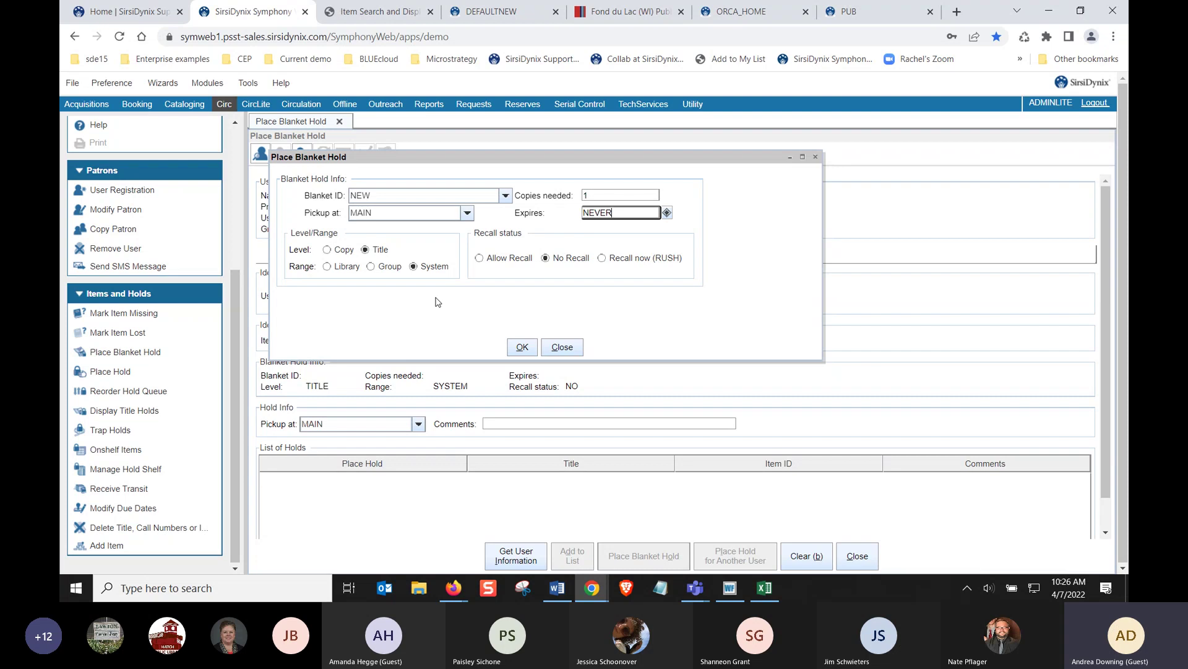
left_click(513, 347)
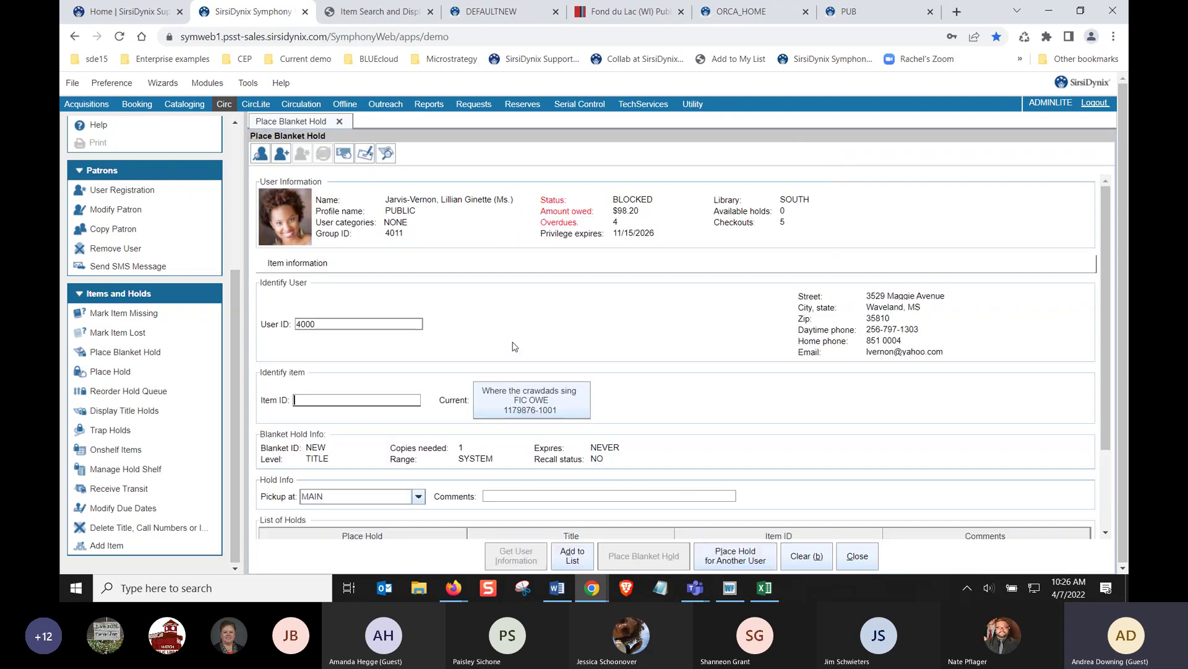
Search 'where crawdads' and add the digital sound recording and large print editions to the hold list
left_click(385, 154)
type("where ")
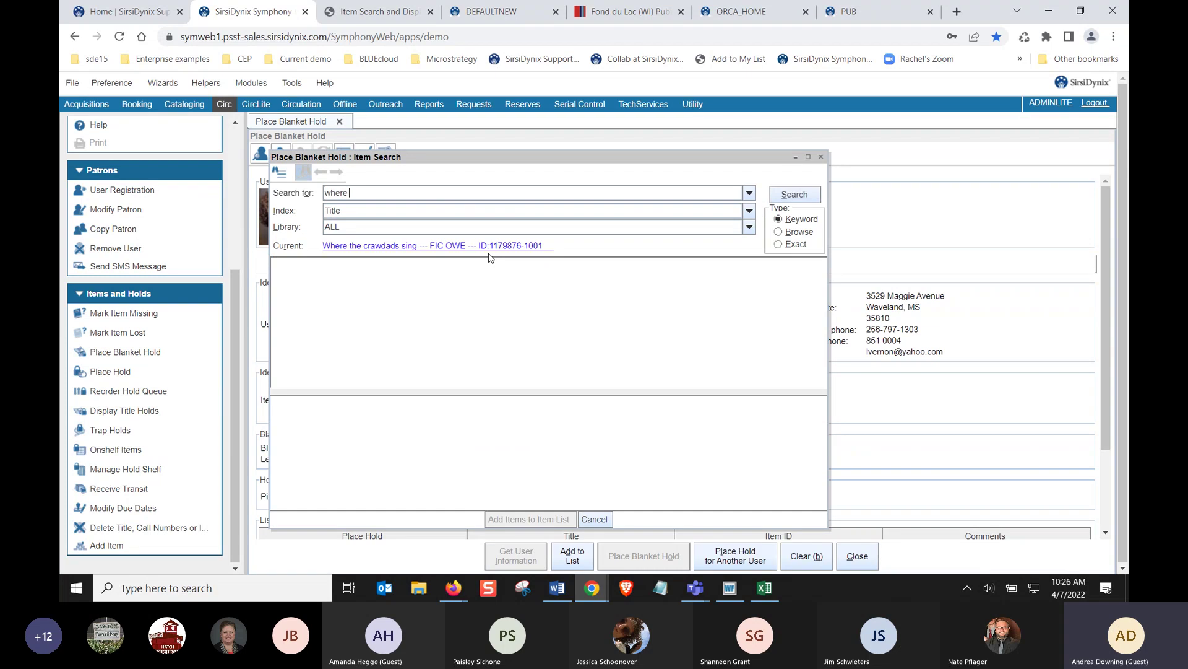
type("crawdads")
key("Return")
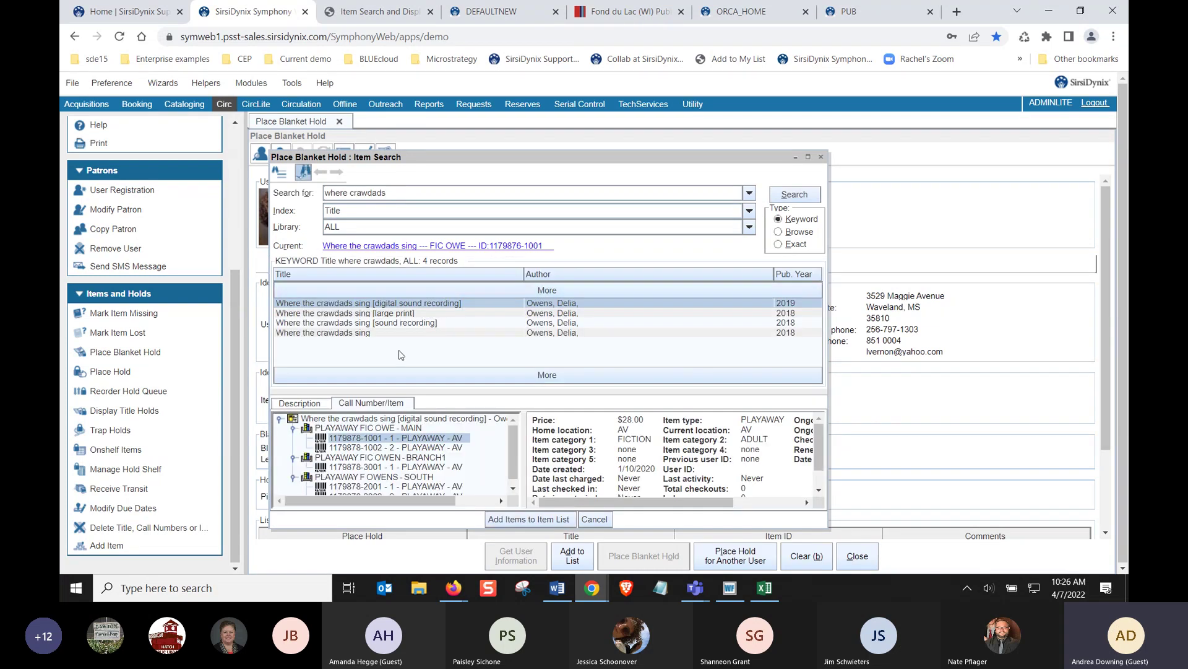
left_click(501, 523)
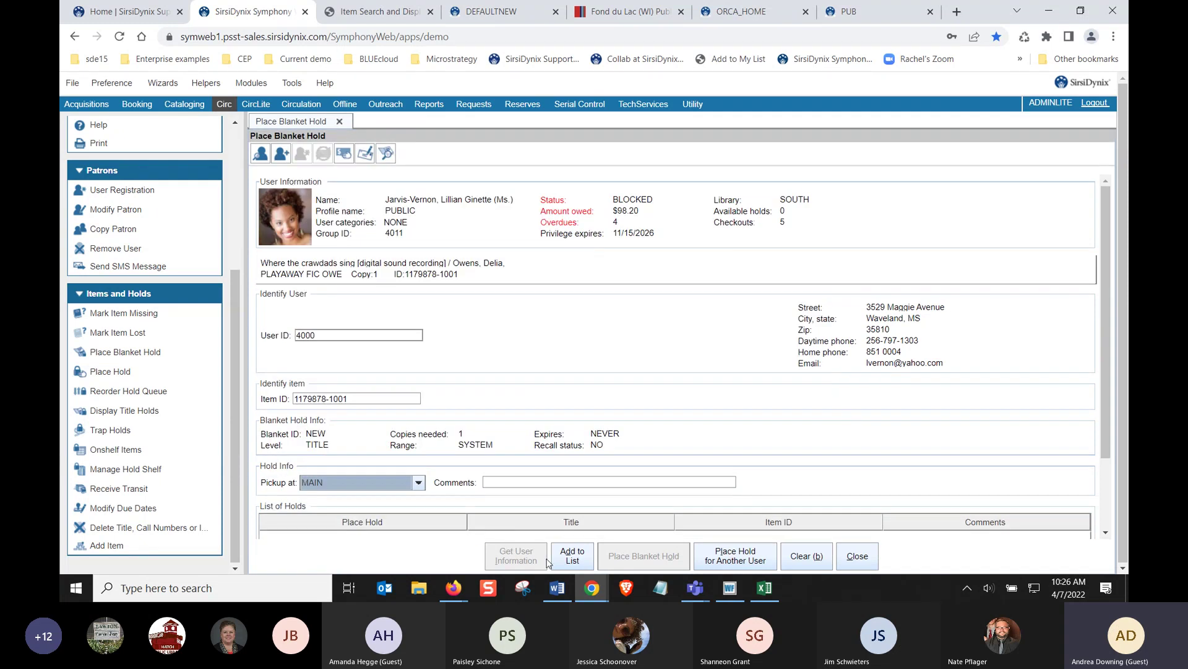
left_click(571, 555)
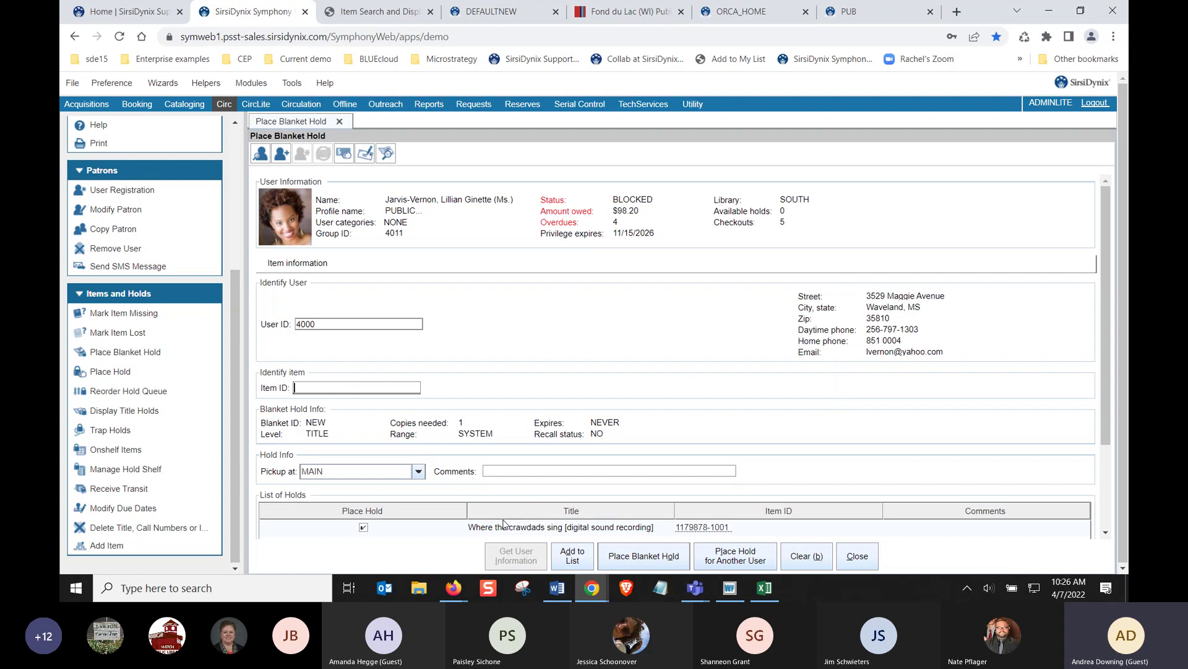
left_click(385, 154)
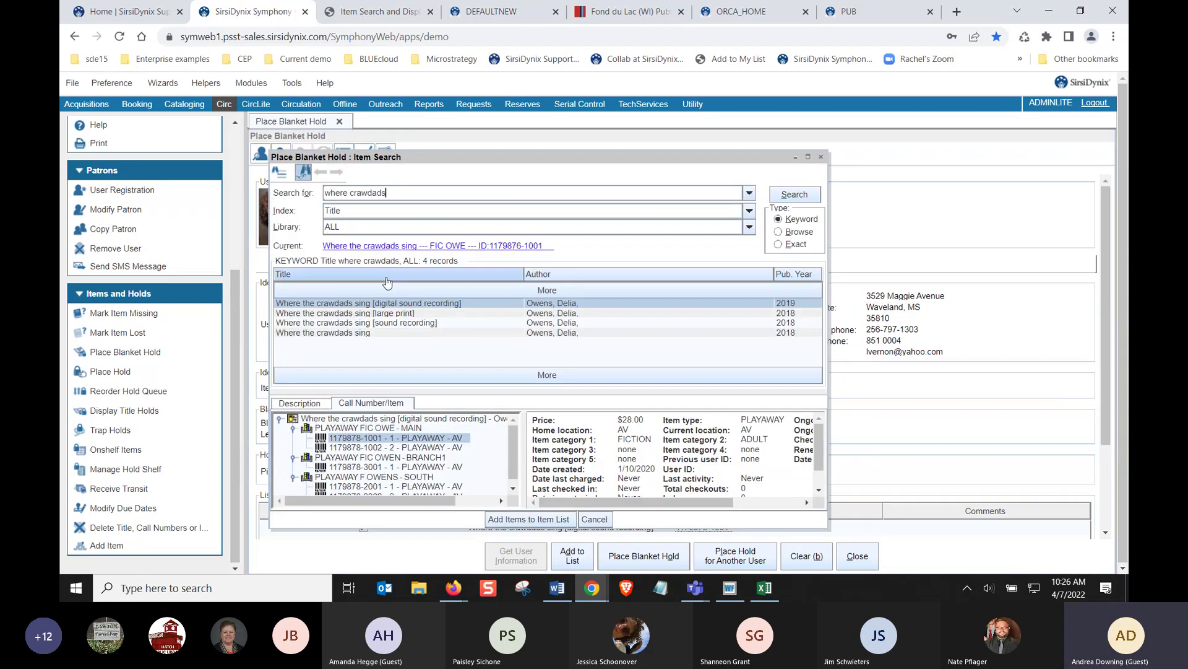
left_click(382, 314)
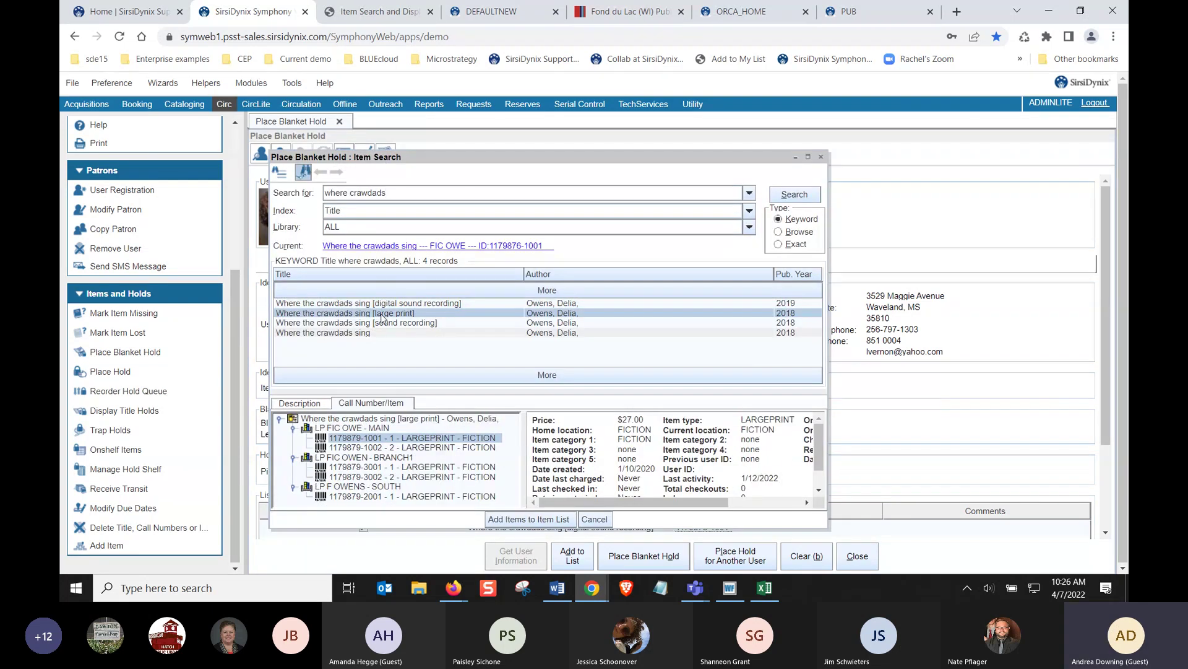
left_click(500, 520)
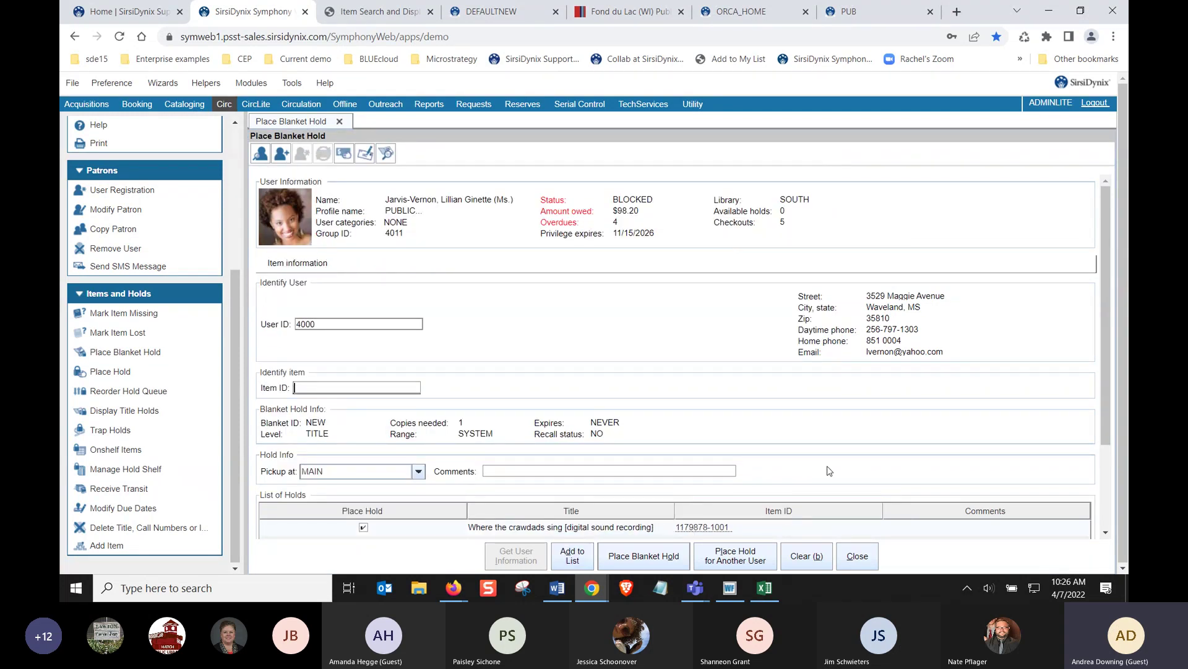
scroll(861, 461, "down", 3)
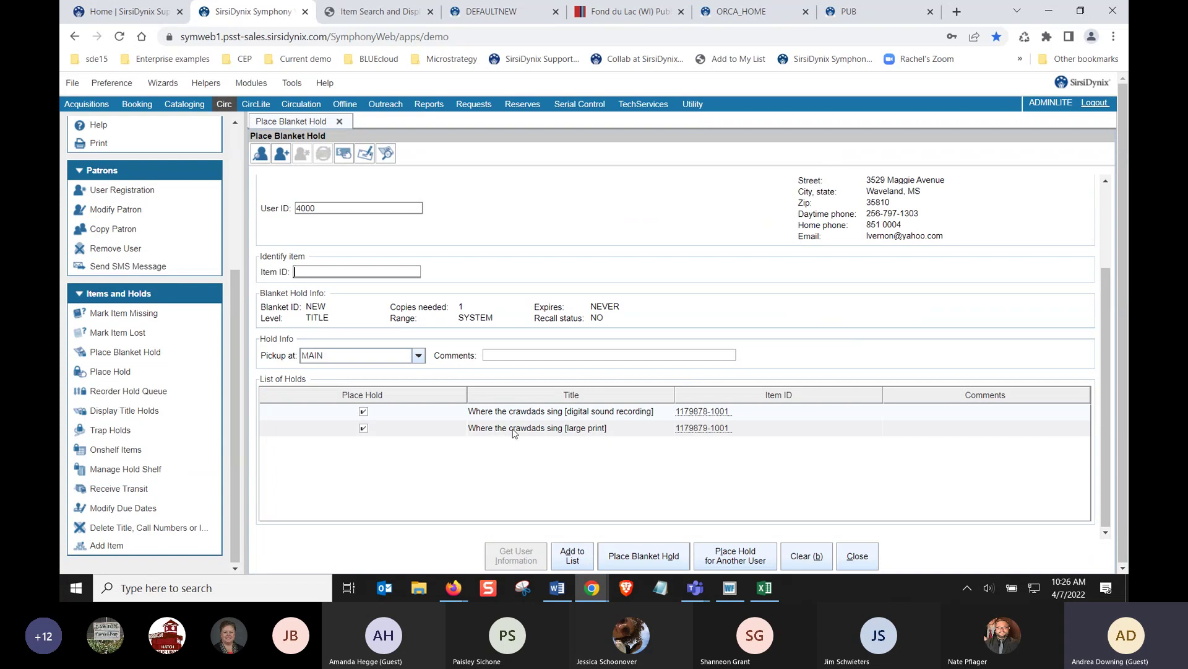
Add the sound recording and regular Where the crawdads sing editions to the hold list
left_click(386, 152)
left_click(410, 325)
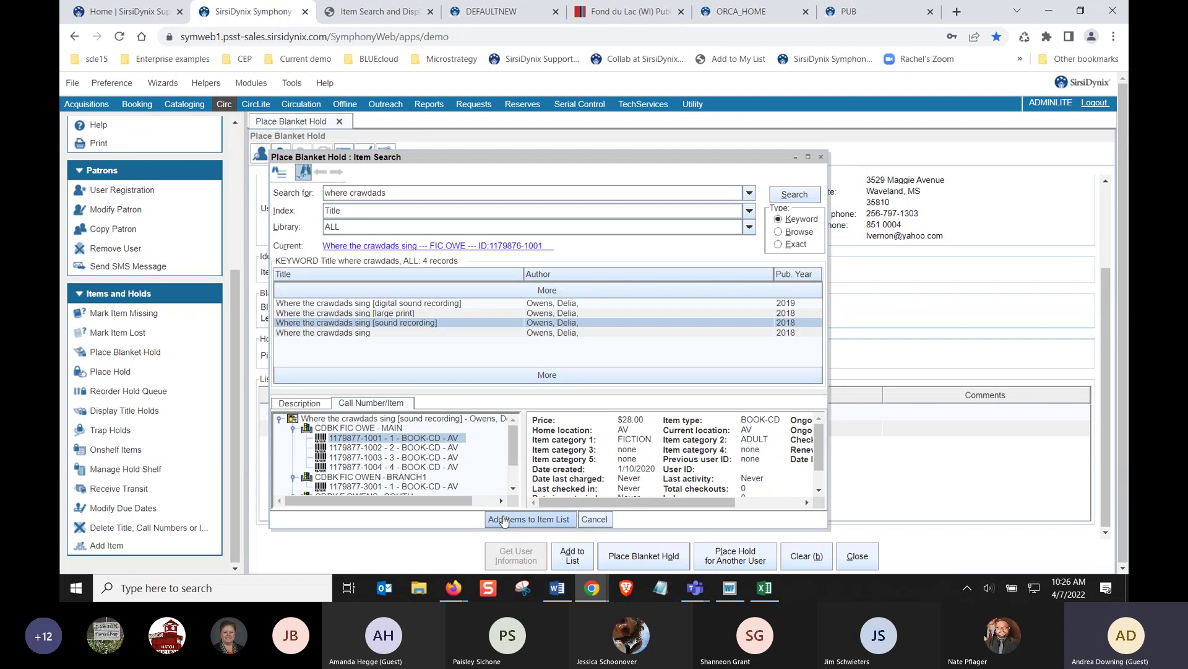
left_click(502, 520)
left_click(552, 551)
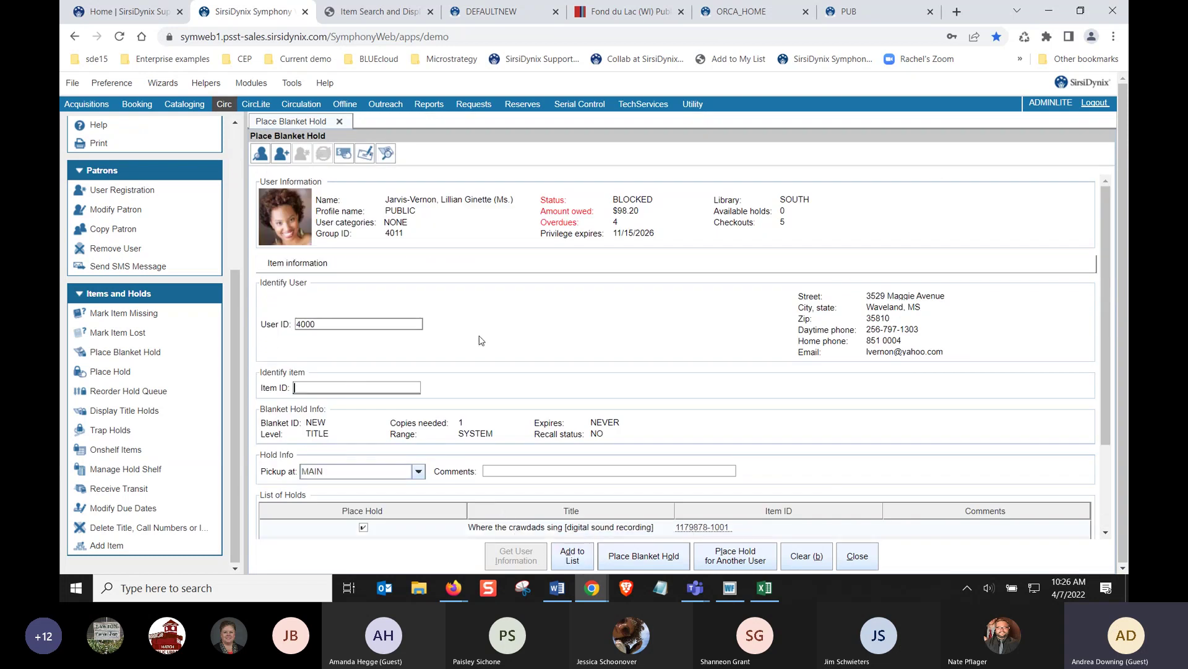
left_click(386, 155)
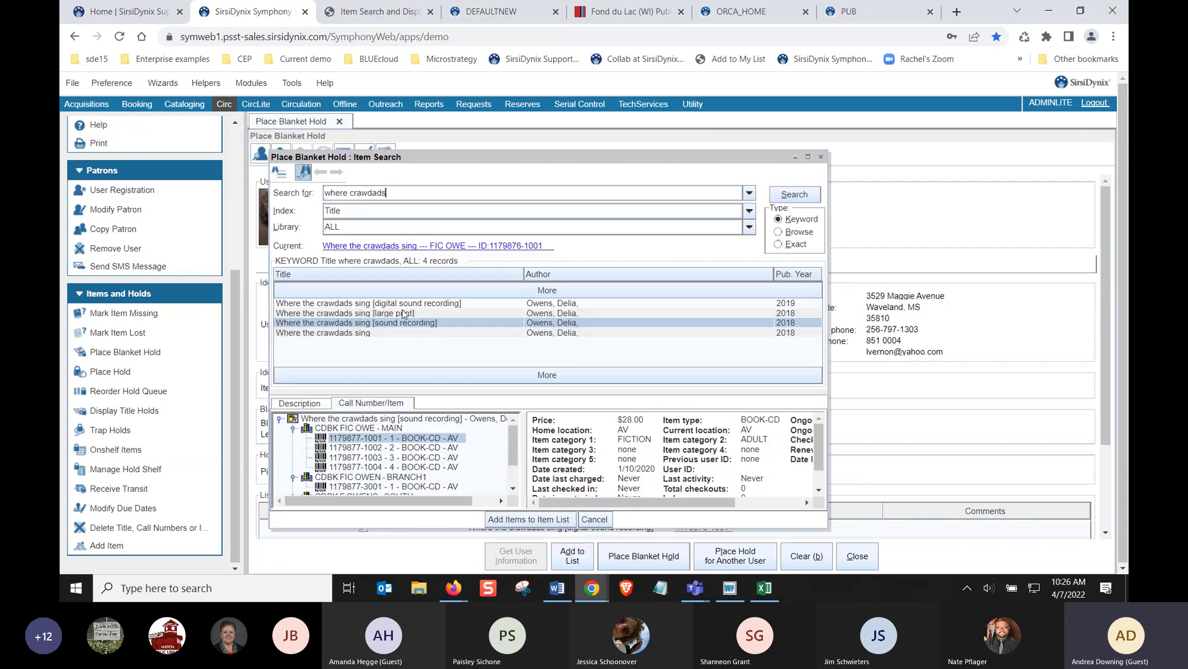
left_click(380, 333)
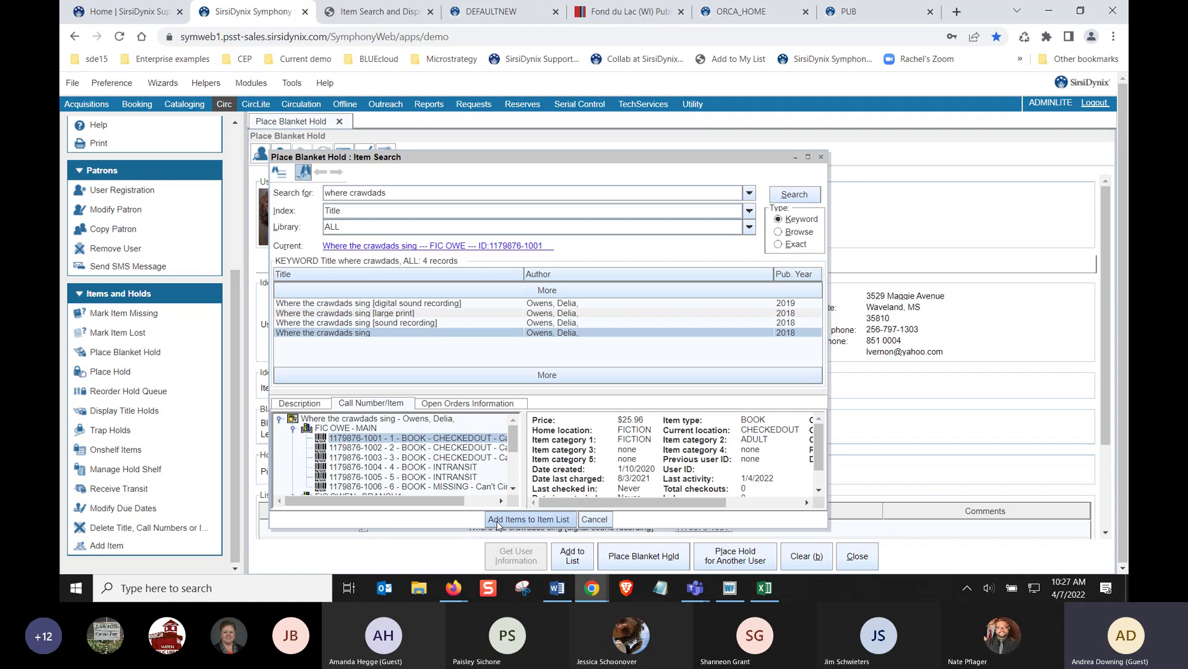
left_click(497, 520)
left_click(571, 555)
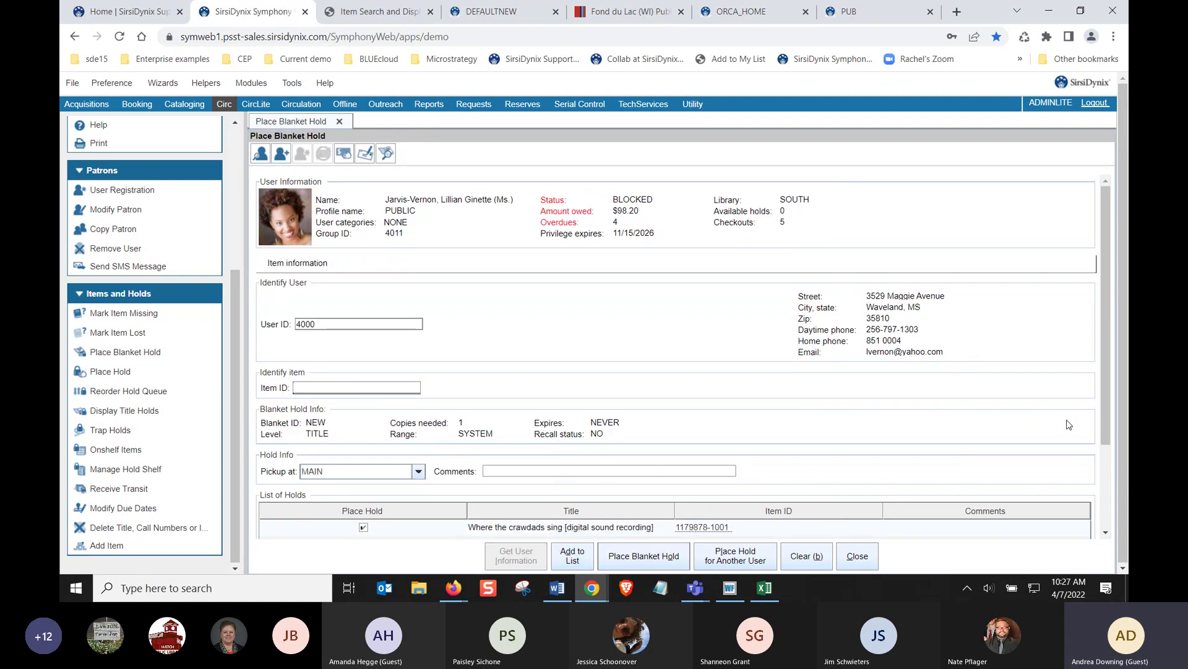
left_click_drag(1107, 411, 1101, 471)
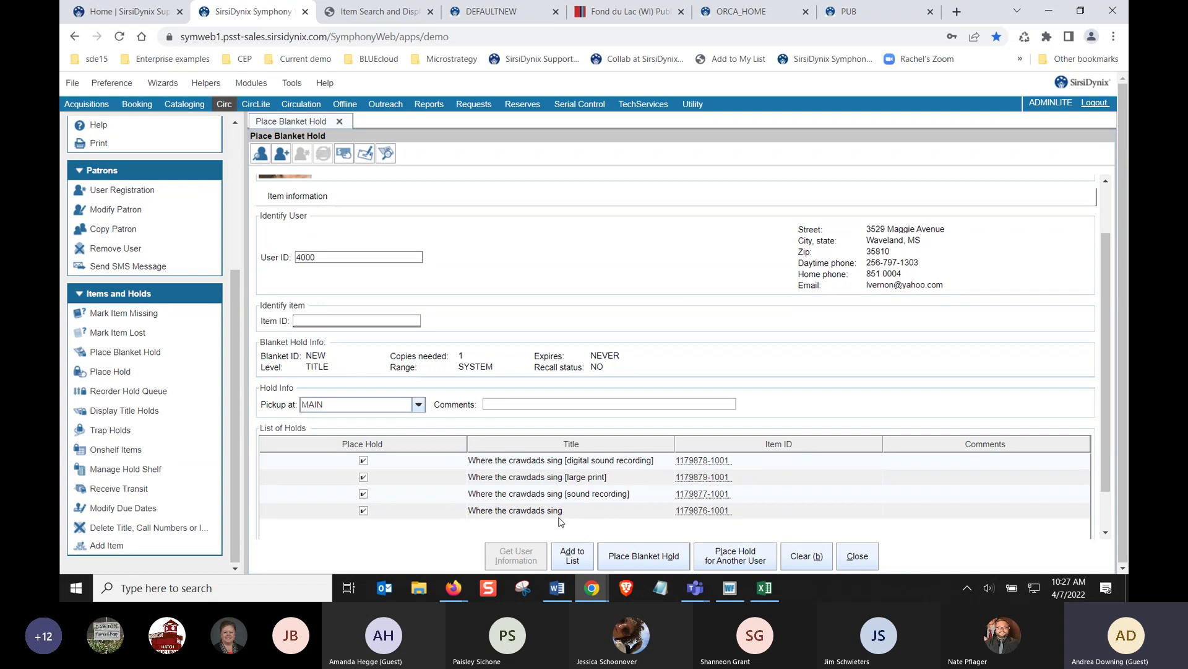
Submit the blanket hold, placing holds on all 4 listed items
left_click(617, 557)
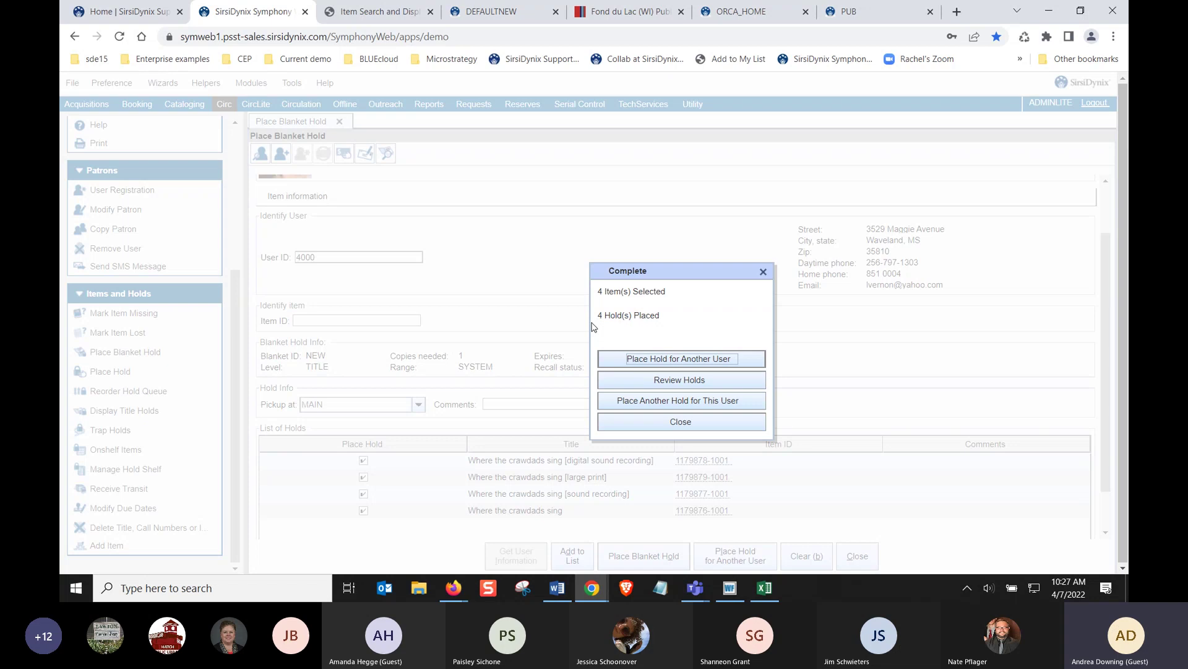
Close the hold summary, sort MAIN's on-shelf items by current location, and open a new browser tab
left_click(617, 430)
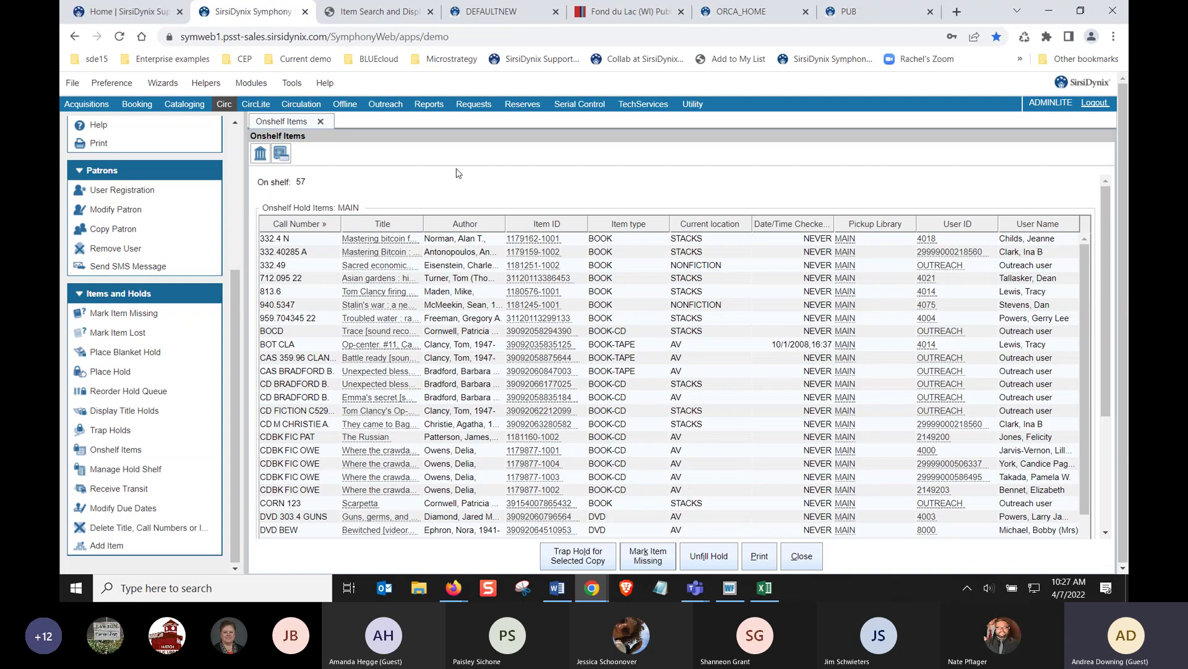
left_click(715, 226)
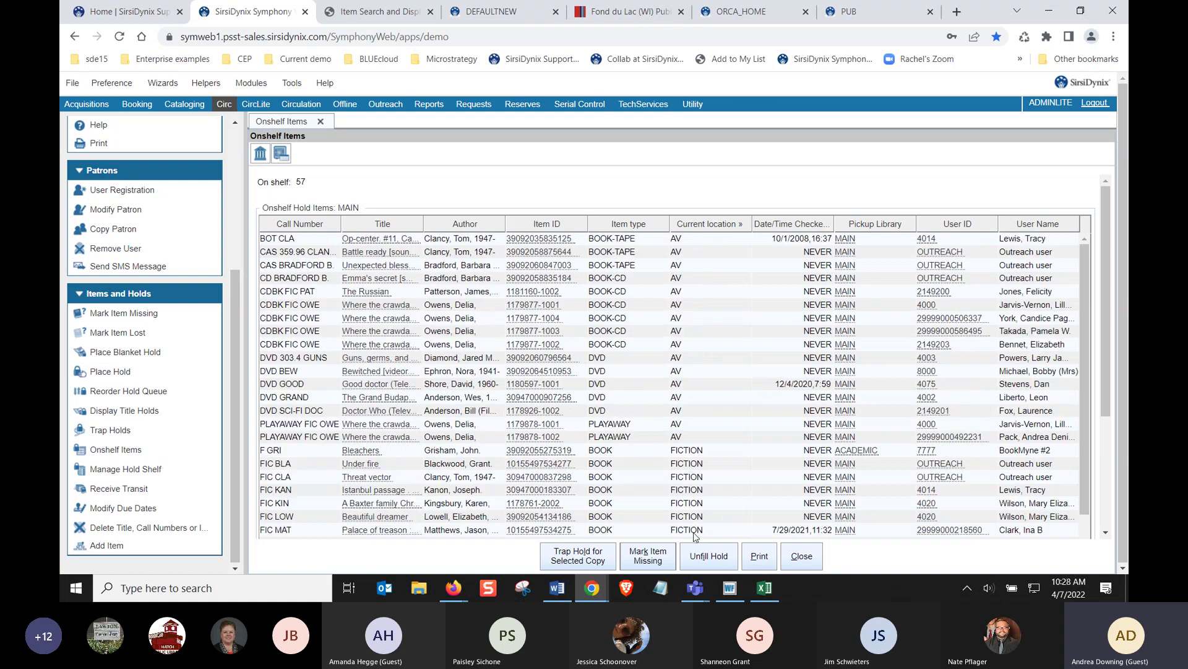
left_click(957, 11)
left_click(1020, 59)
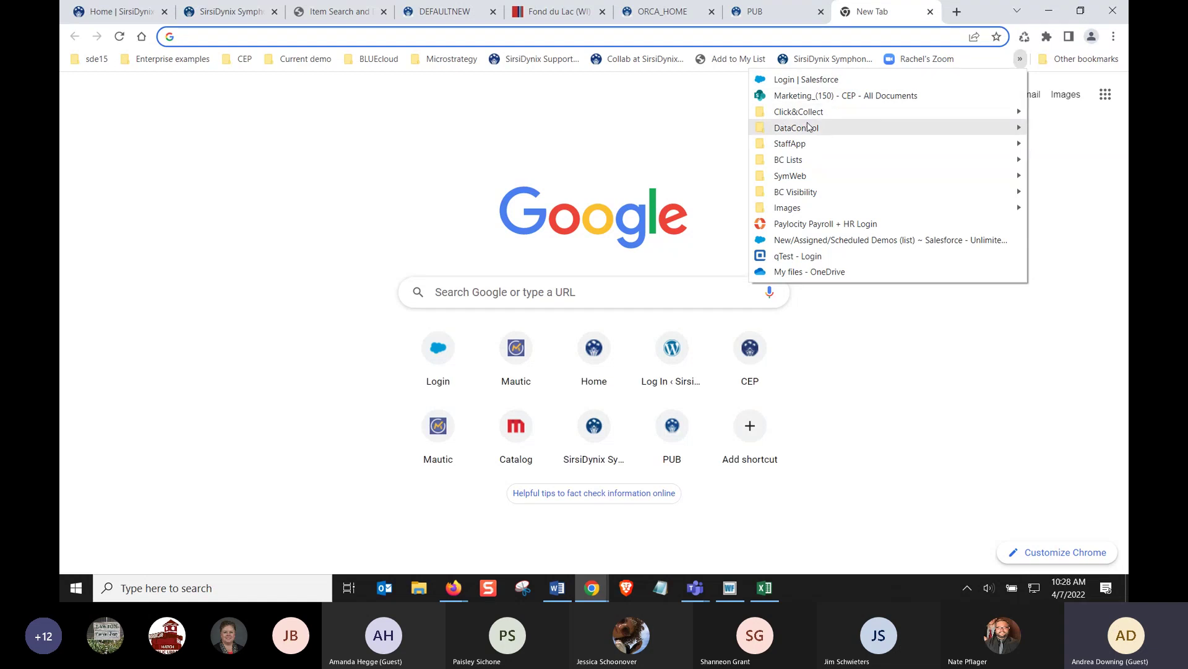
Open the MobileCirc bookmark and sign in with saved credentials, which returns an error
mouse_move(784, 138)
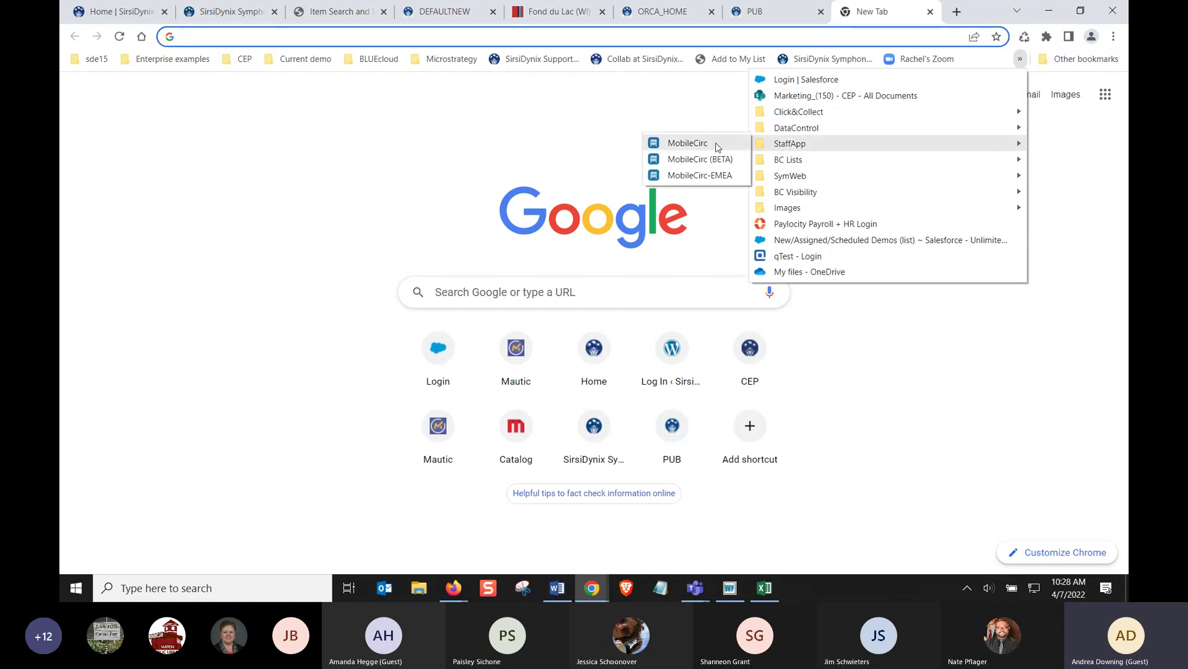
left_click(703, 154)
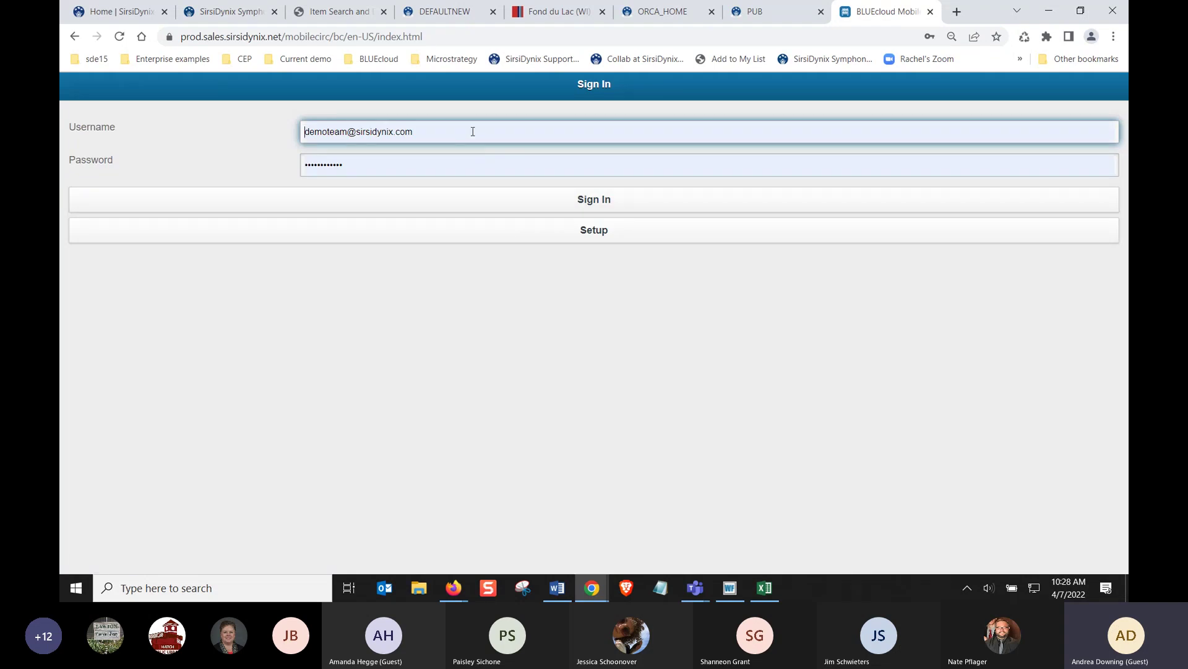
left_click(442, 129)
left_click(376, 203)
left_click(501, 199)
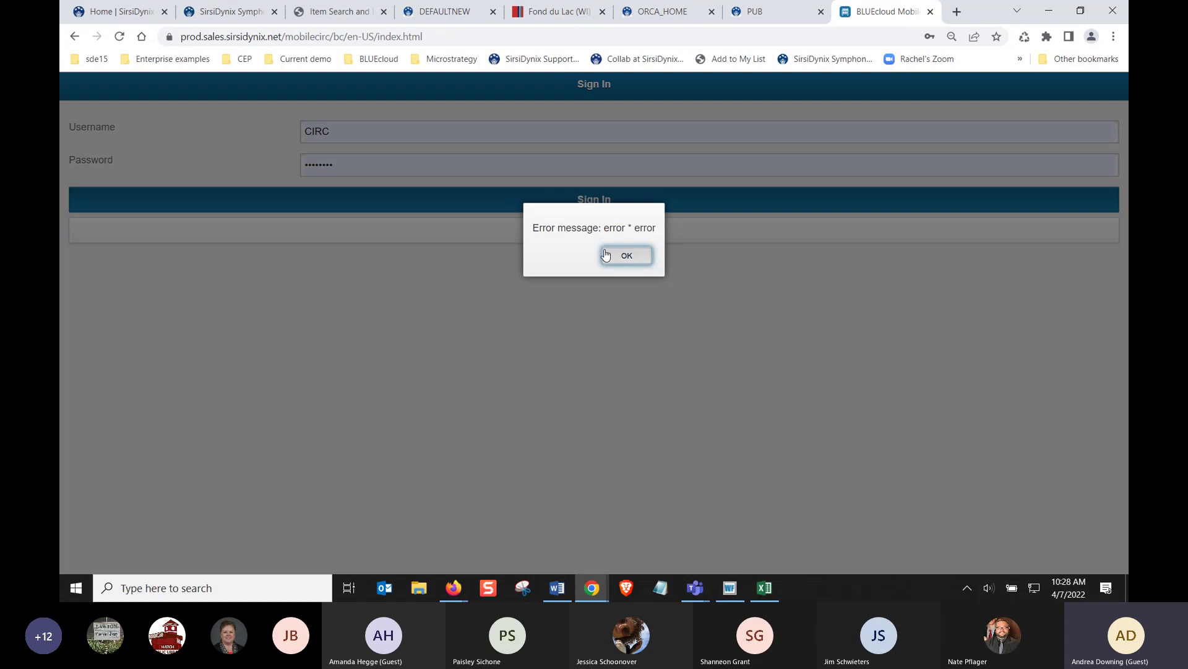
left_click(612, 254)
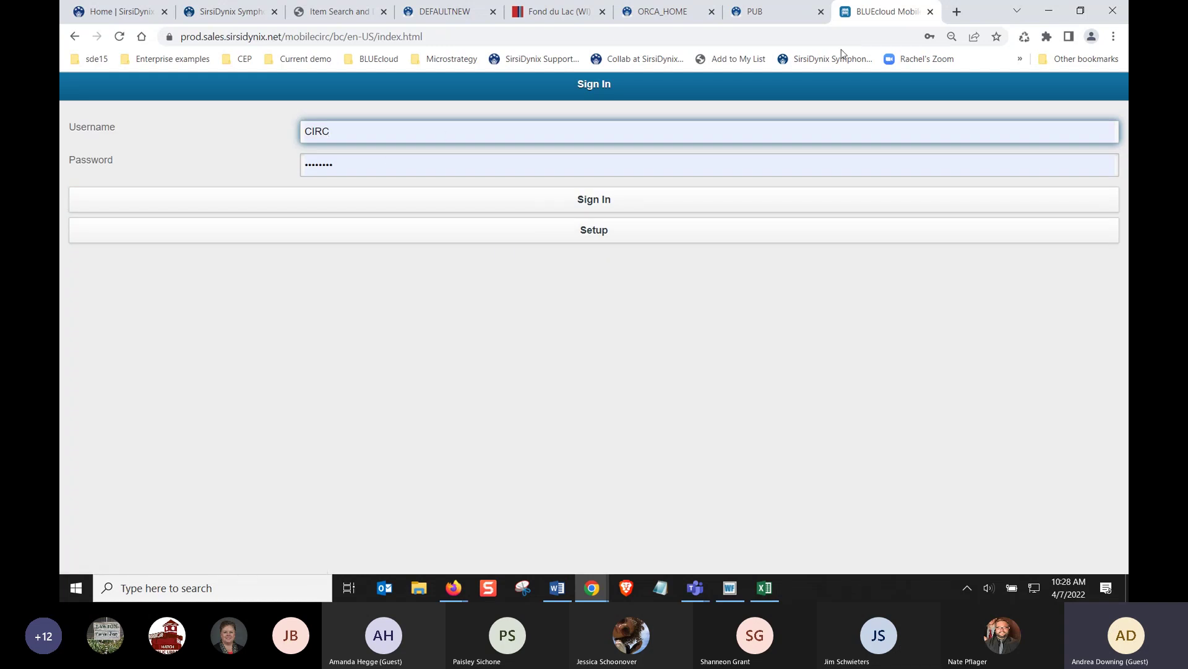
Change the VPN connection and retry the MobileCirc sign-in, dismissing the repeated error
left_click(967, 588)
right_click(926, 561)
left_click(952, 518)
left_click(821, 444)
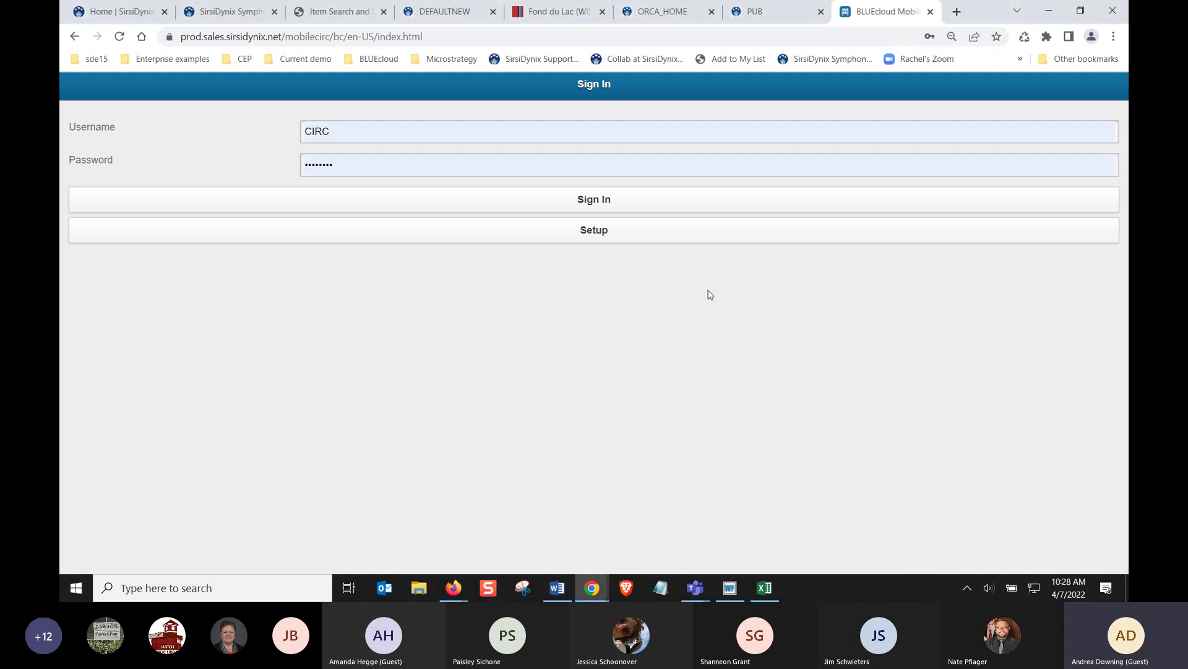
left_click(506, 199)
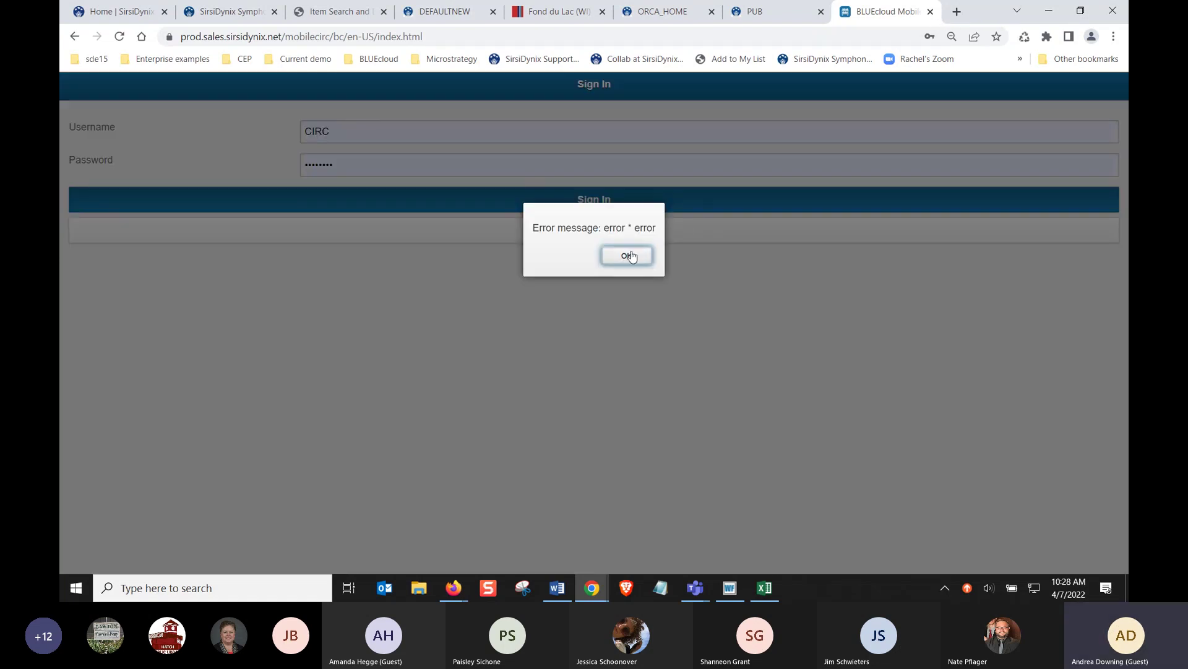
key("Return")
Close the failed MobileCirc tab and open the Data Control 215 bookmark in a new tab
left_click(932, 13)
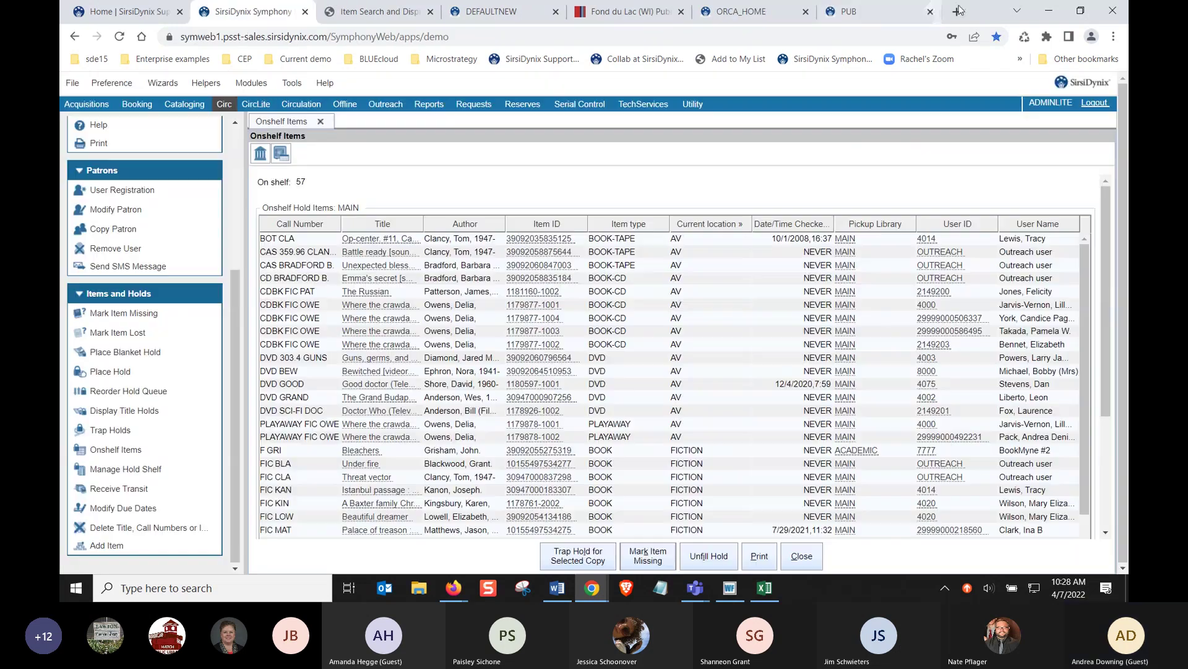
key("ctrl+t")
left_click(1021, 58)
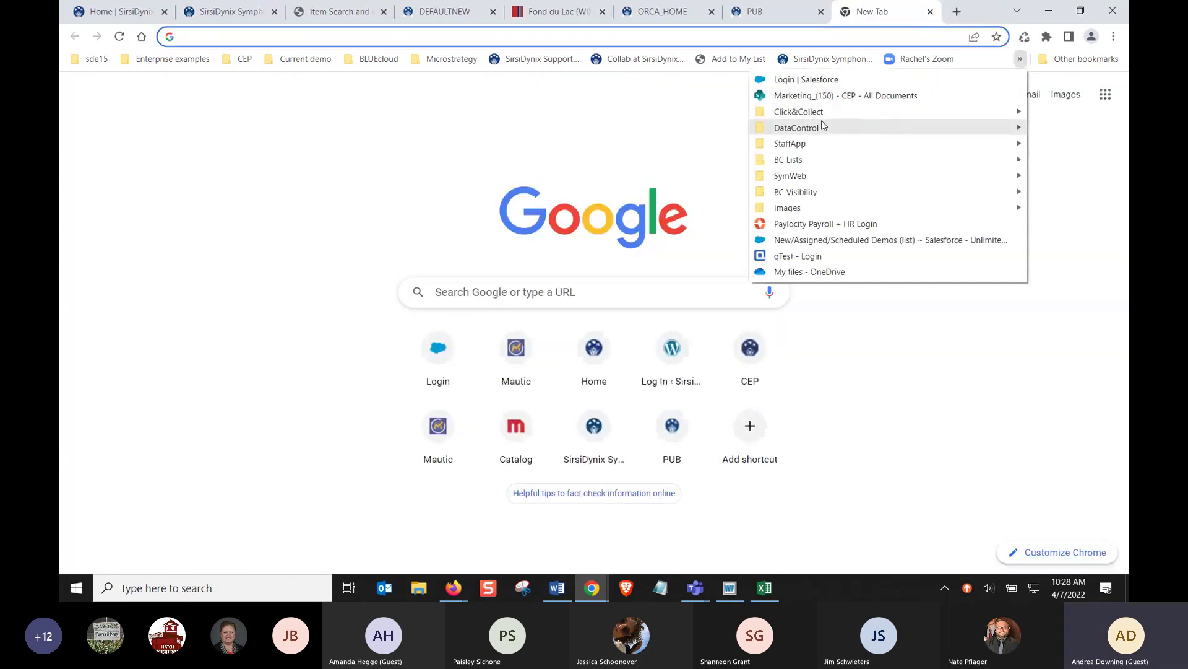
mouse_move(804, 128)
left_click(703, 128)
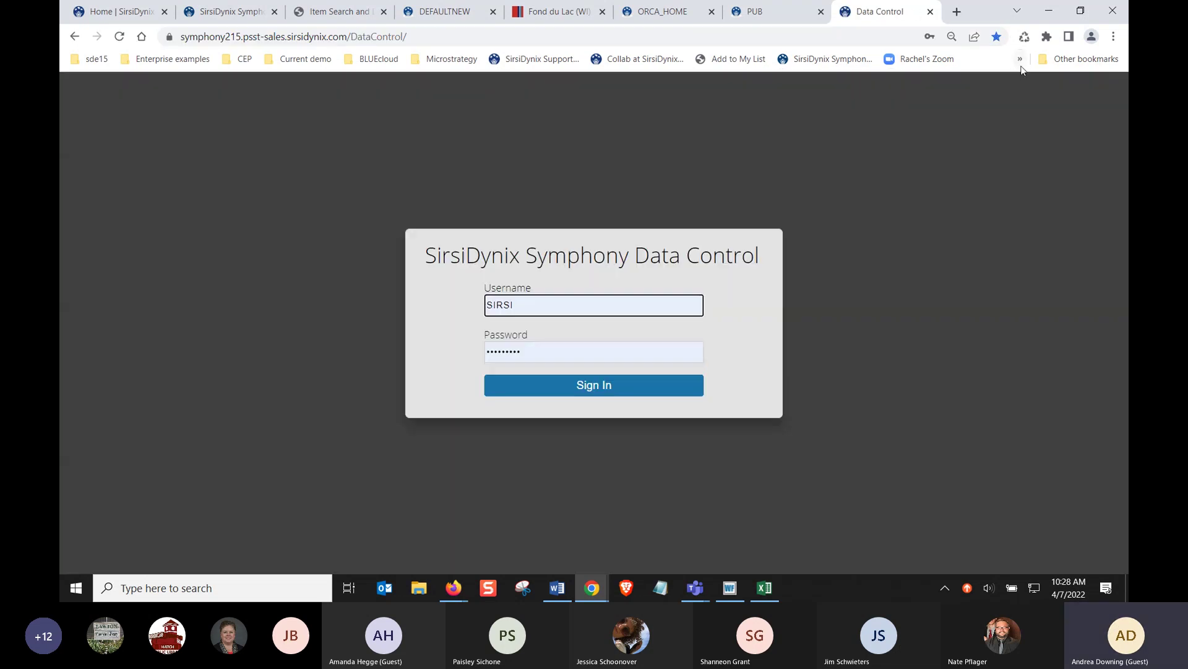
Open the MobileCirc (BETA) bookmark, sign in, and enter CIRC as User ID
left_click(1020, 59)
mouse_move(791, 144)
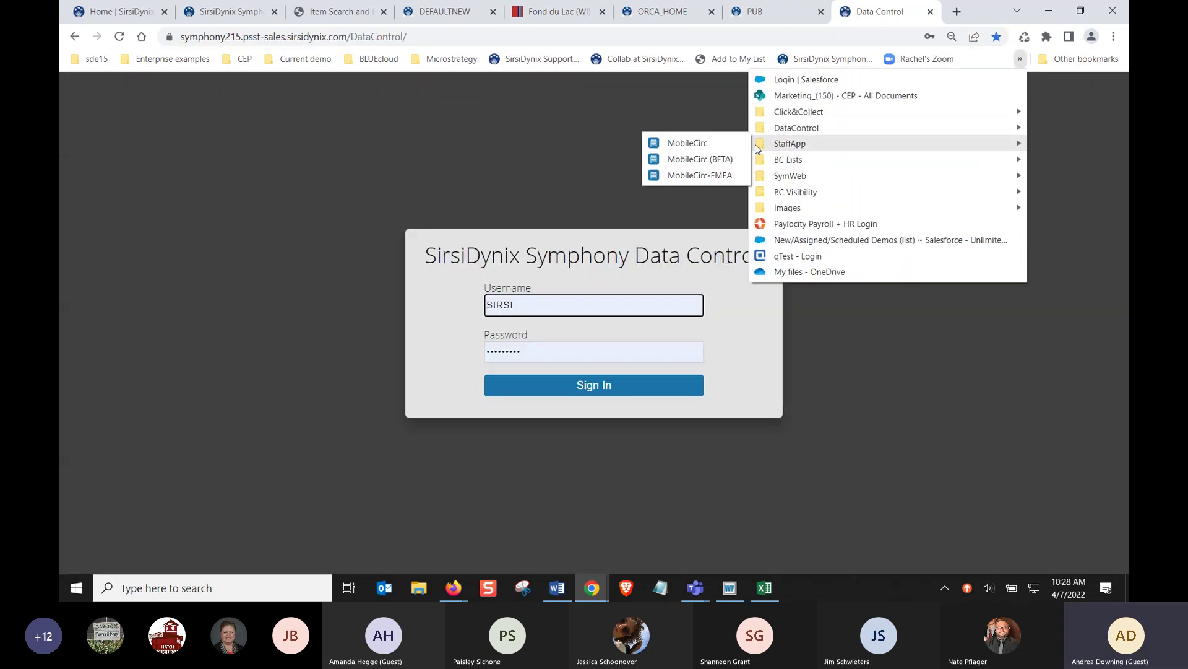
left_click(710, 160)
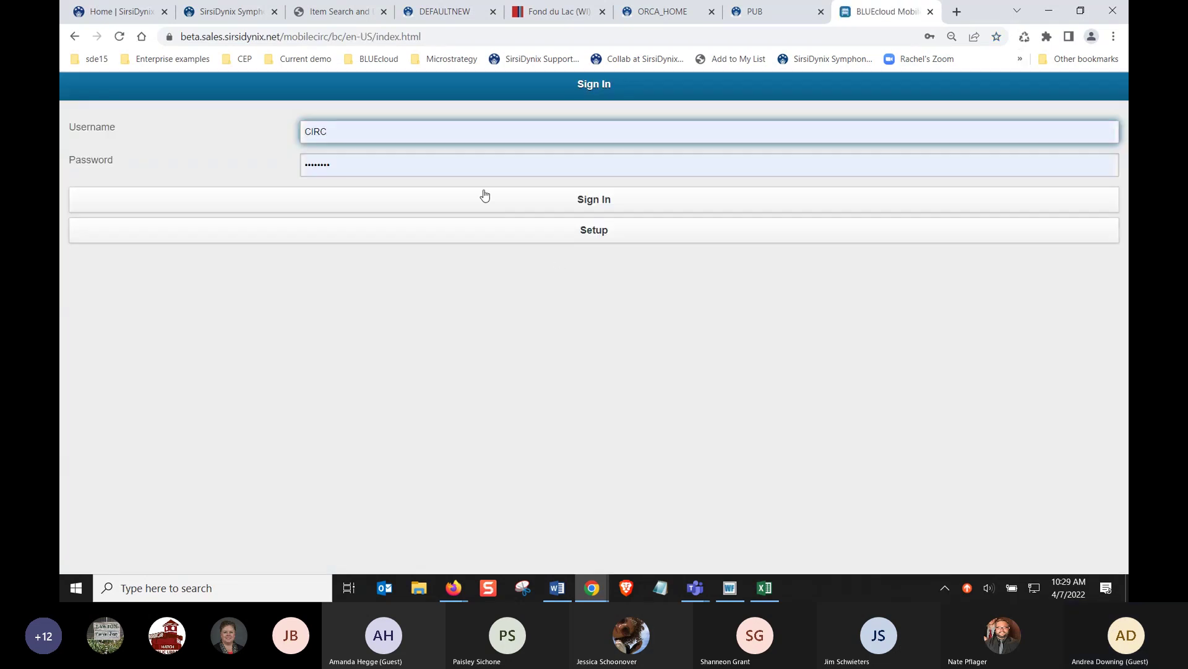
left_click(492, 196)
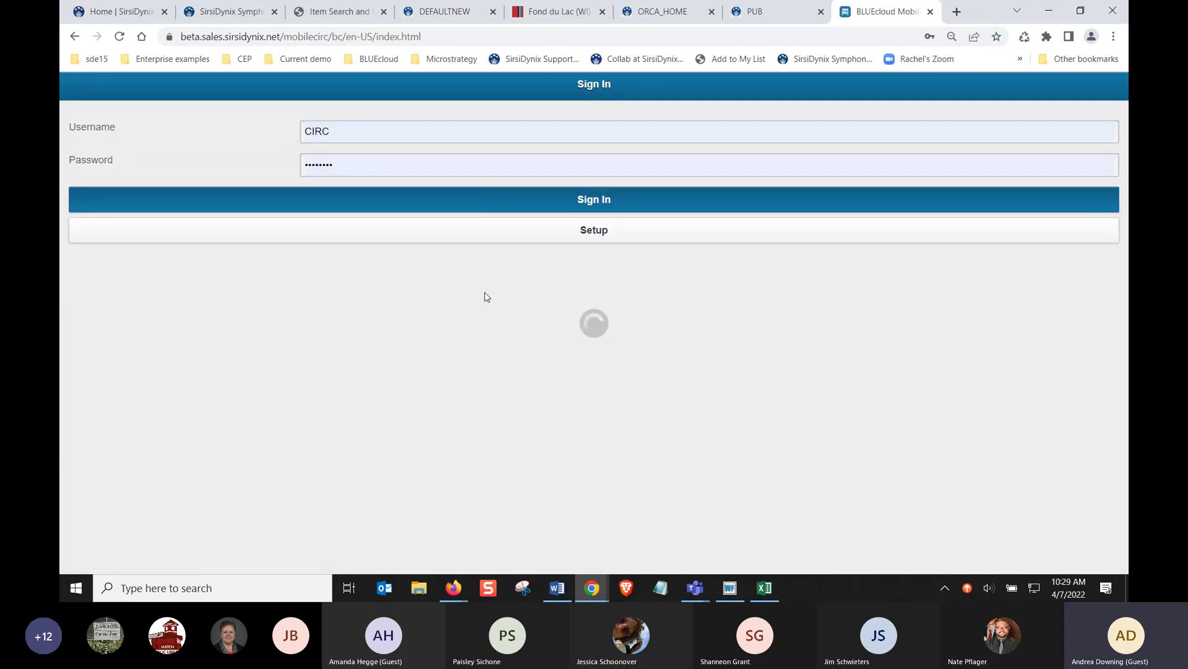
type("CIRC")
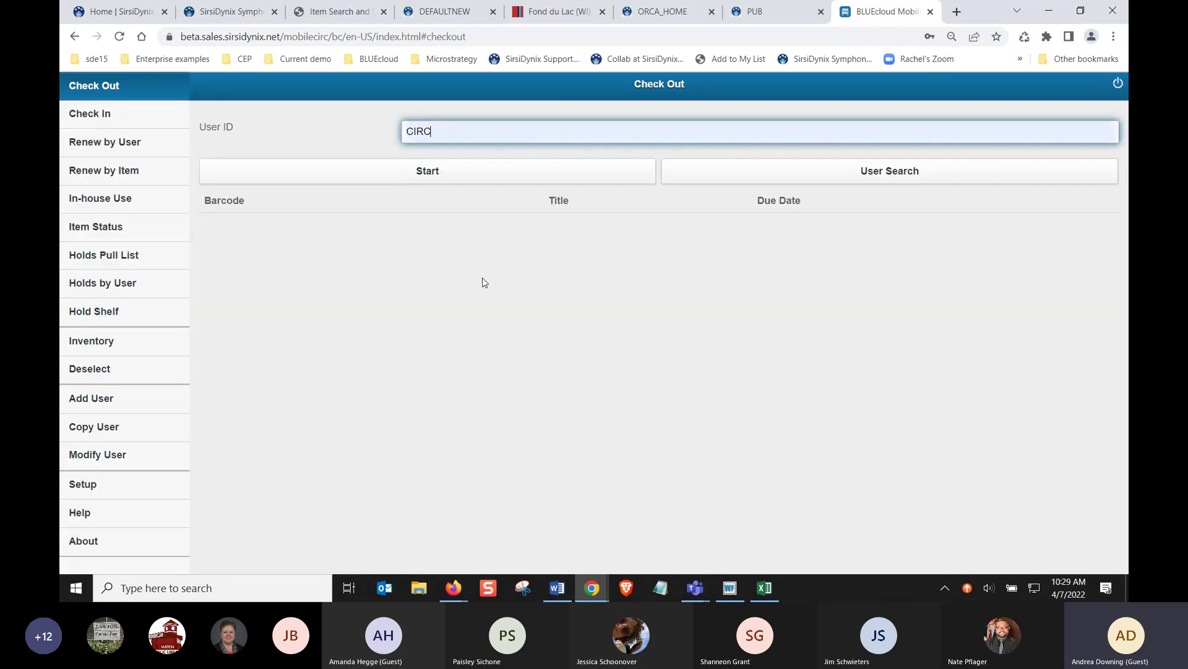
Minimize WorkFlows and resize the MobileCirc window down to a narrow, phone-sized width
left_click(1080, 11)
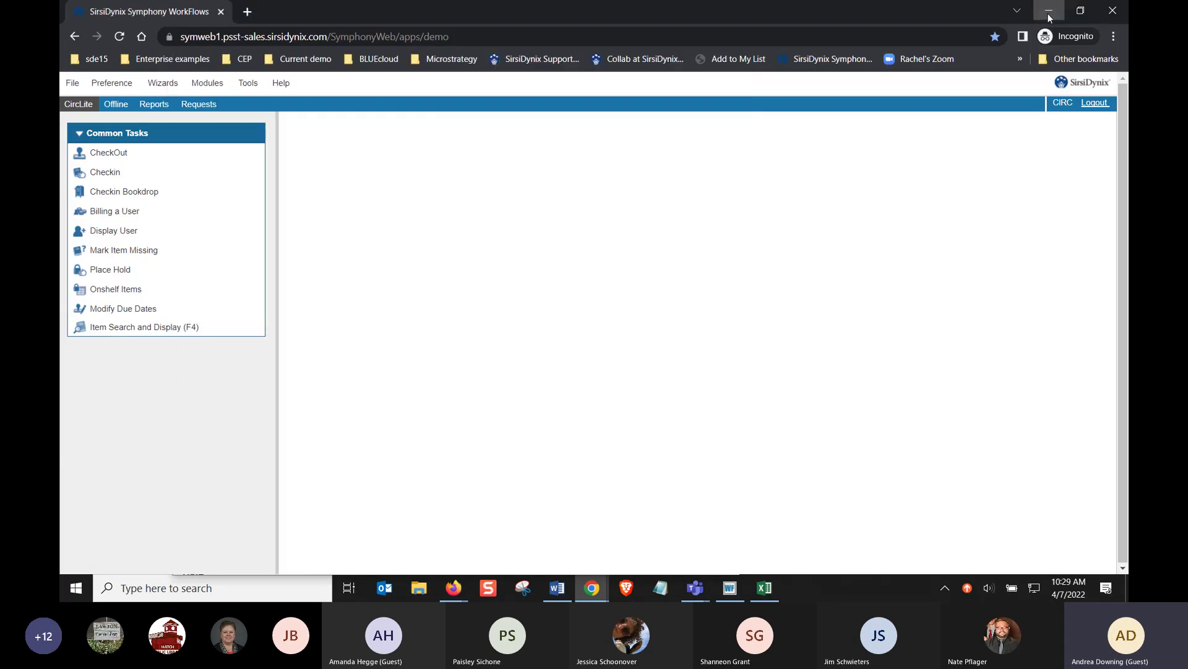
left_click(1048, 13)
left_click_drag(593, 65, 710, 39)
left_click_drag(858, 244, 779, 245)
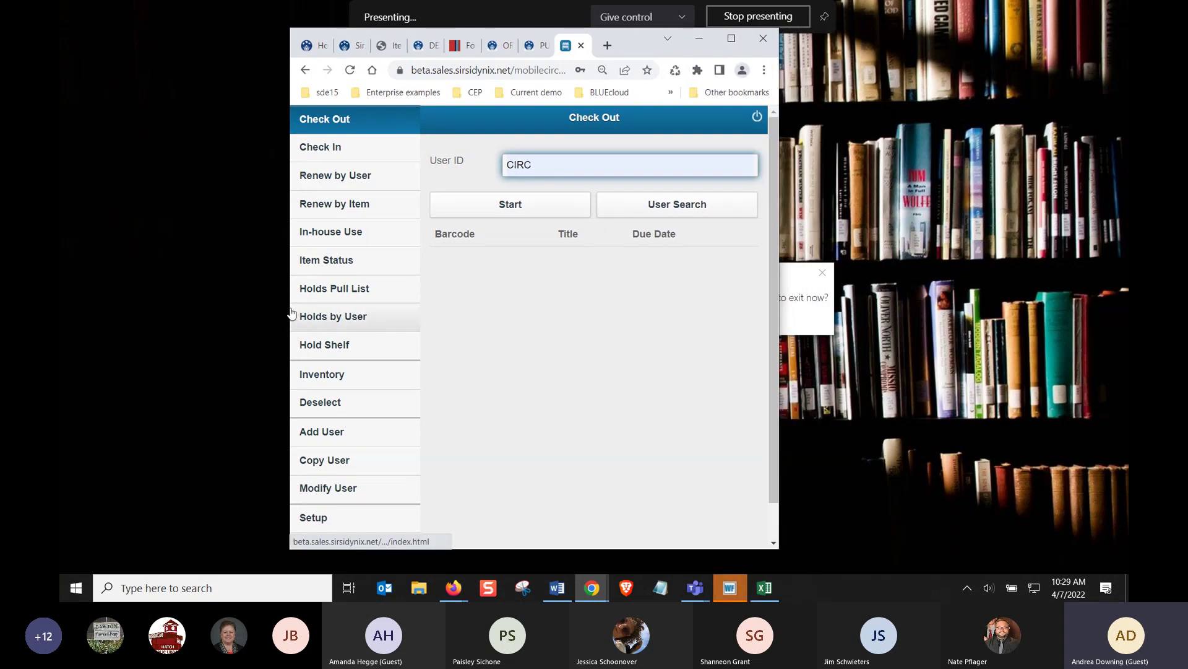
left_click_drag(290, 313, 317, 303)
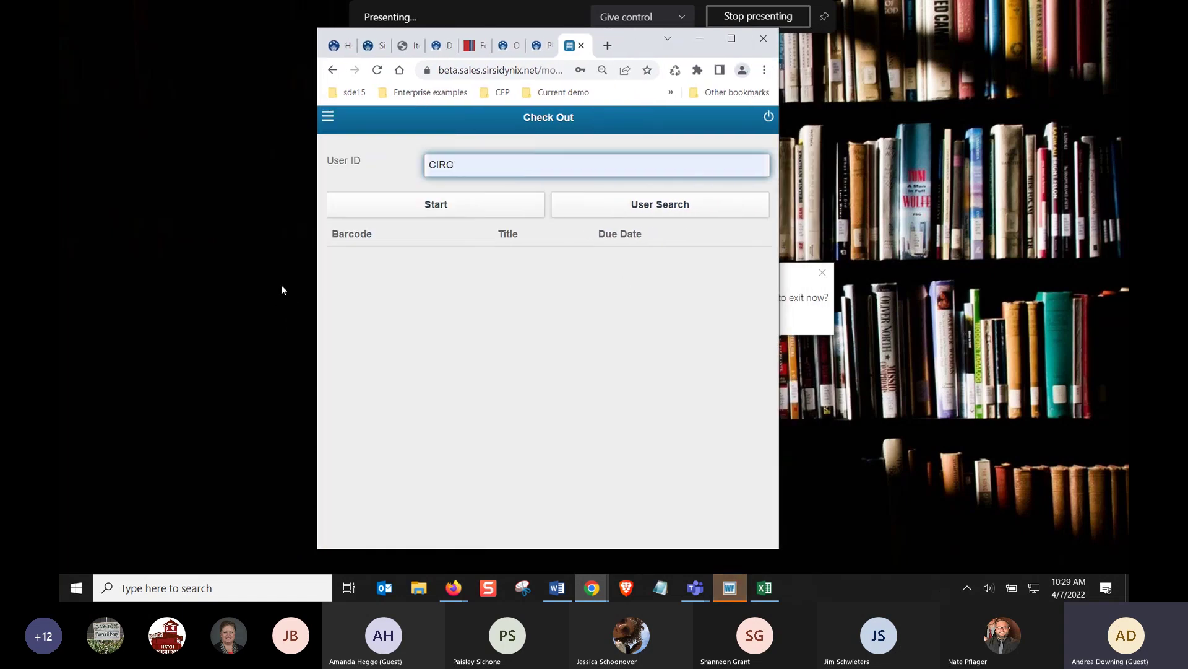
left_click(321, 285)
left_click_drag(319, 284, 276, 131)
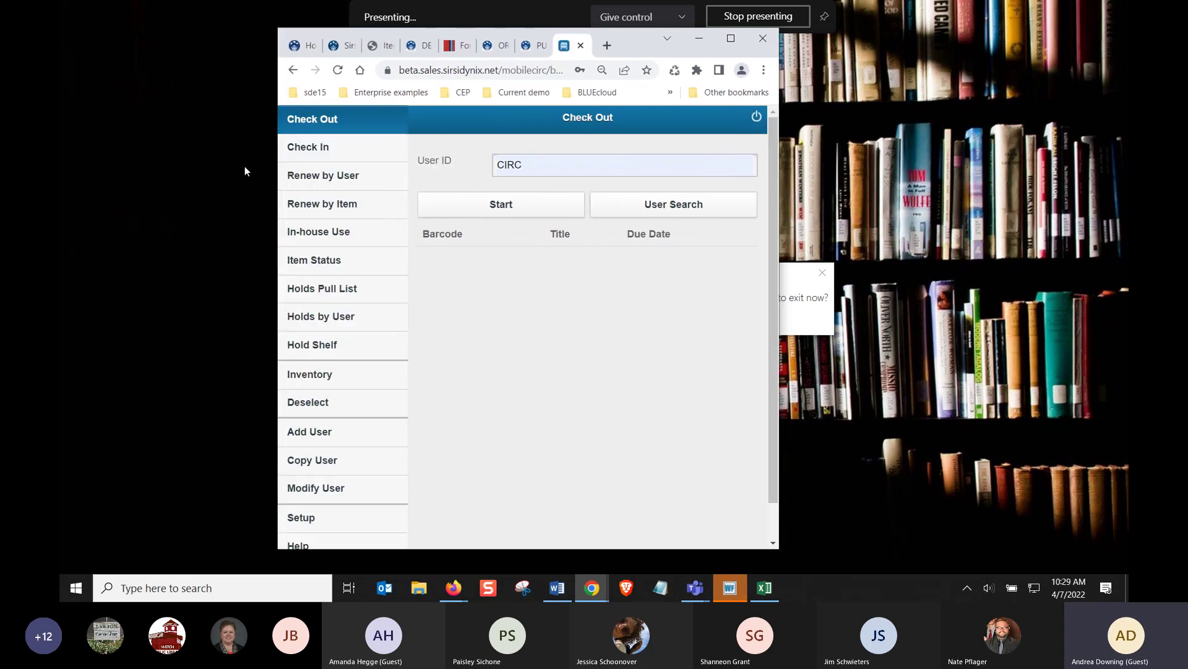
Look up the delinquent patron by user ID, dismiss the alert, and open In-house Use
left_click(556, 165)
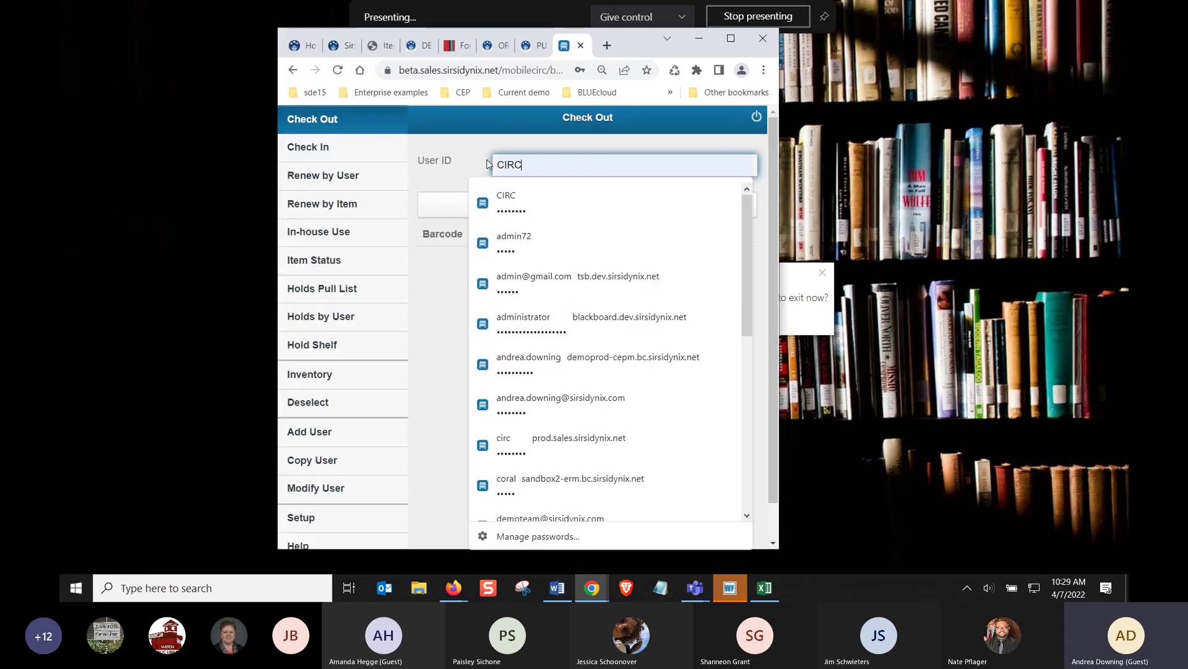
type("C")
key("BackSpace")
type("RA")
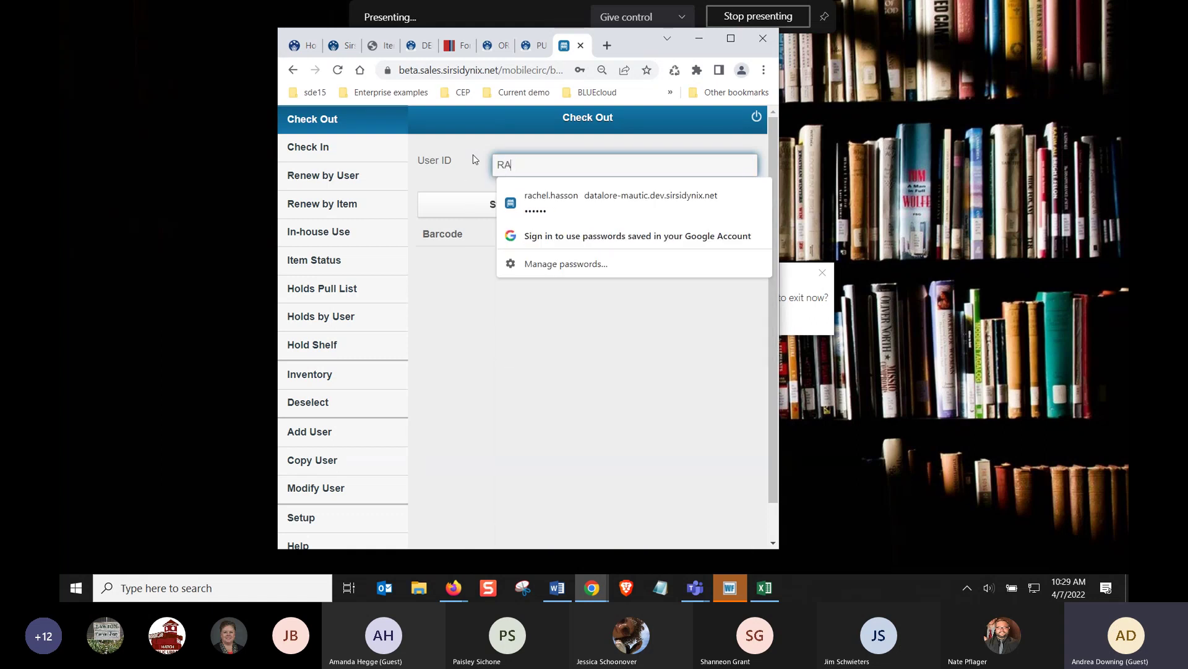
type("NNY")
key("Return")
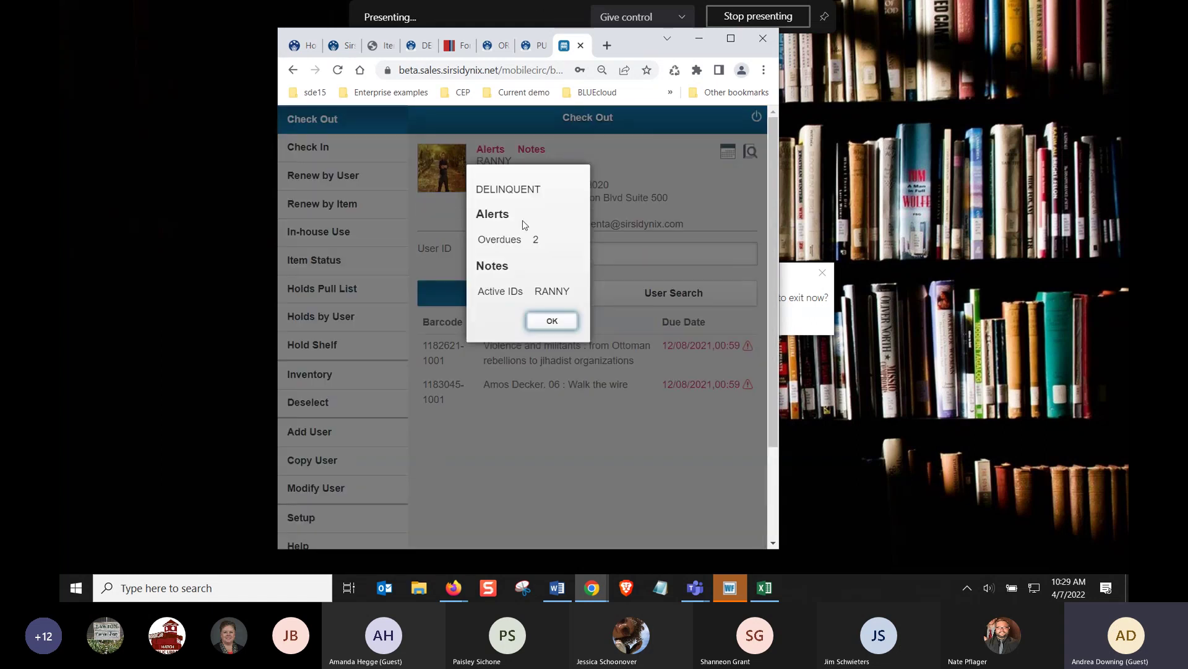
left_click(547, 320)
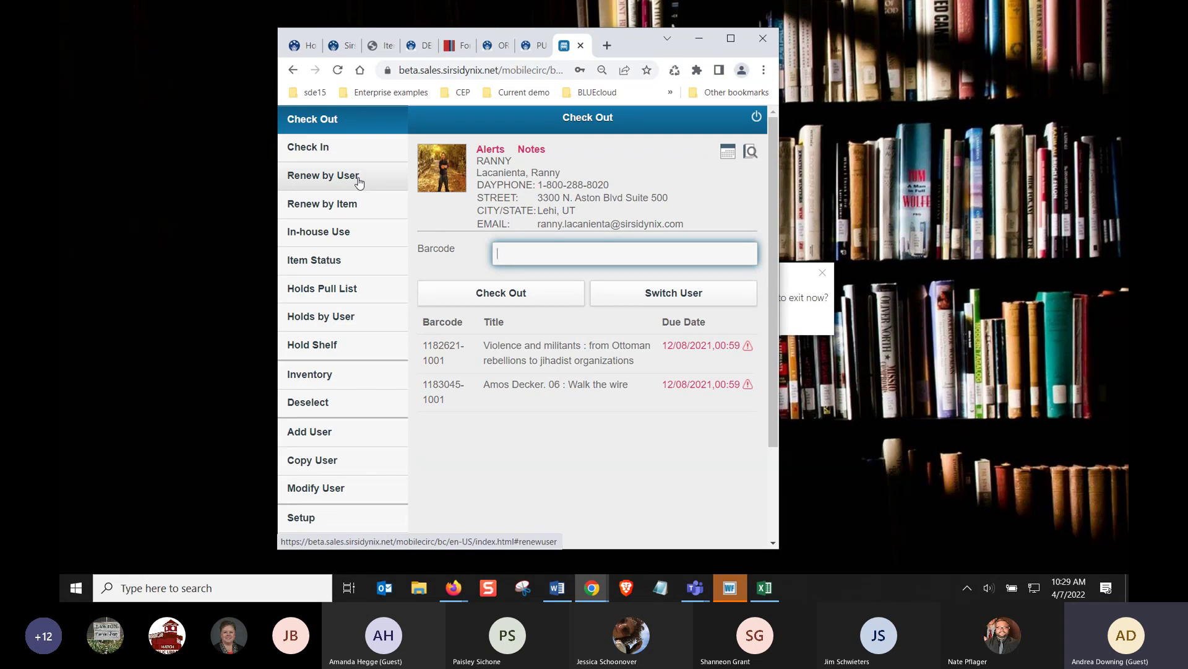
left_click(340, 233)
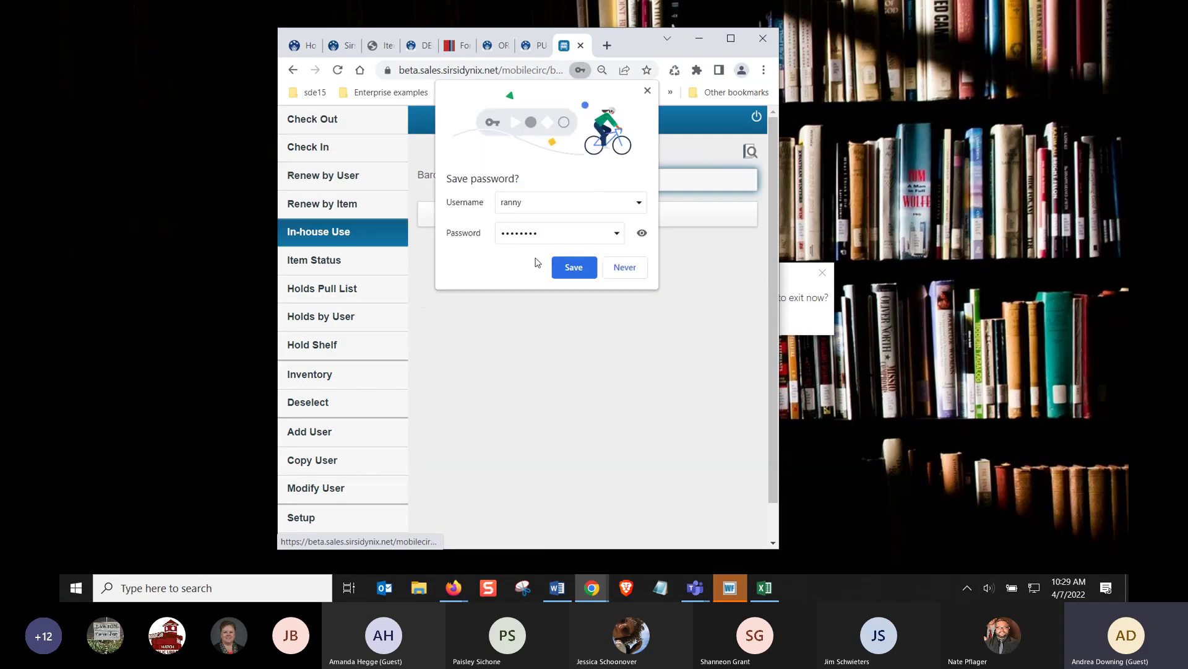
left_click(624, 267)
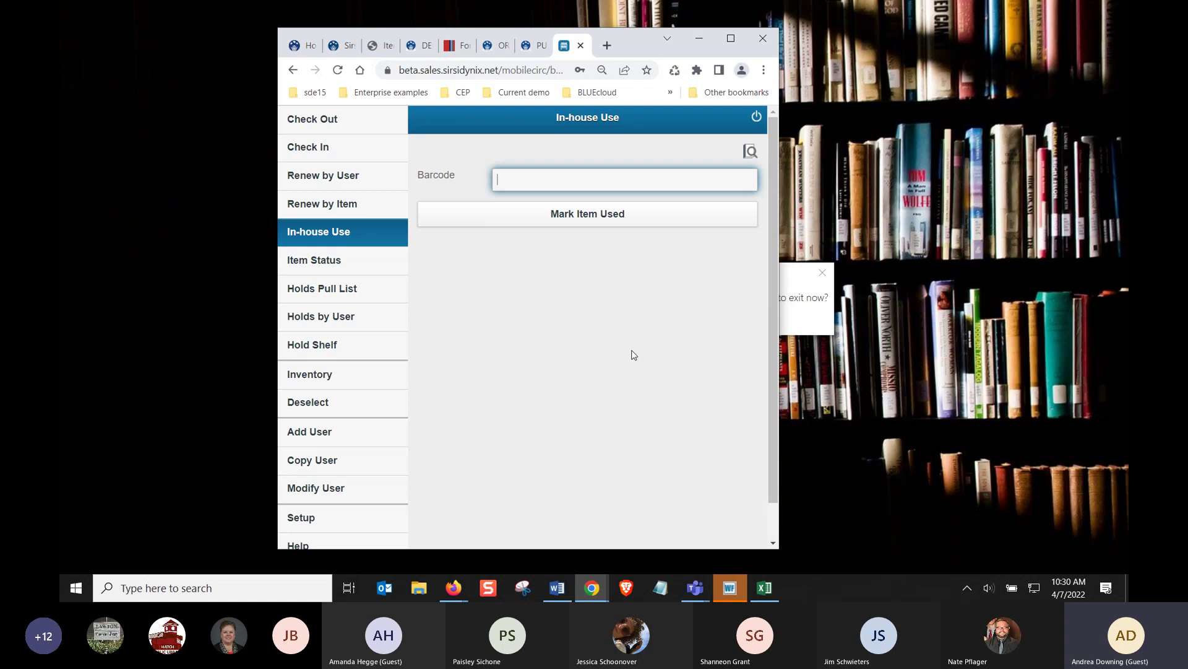
Open Peripherals.pdf in Acrobat Reader from Windows search, then minimize it
left_click(329, 590)
type("per")
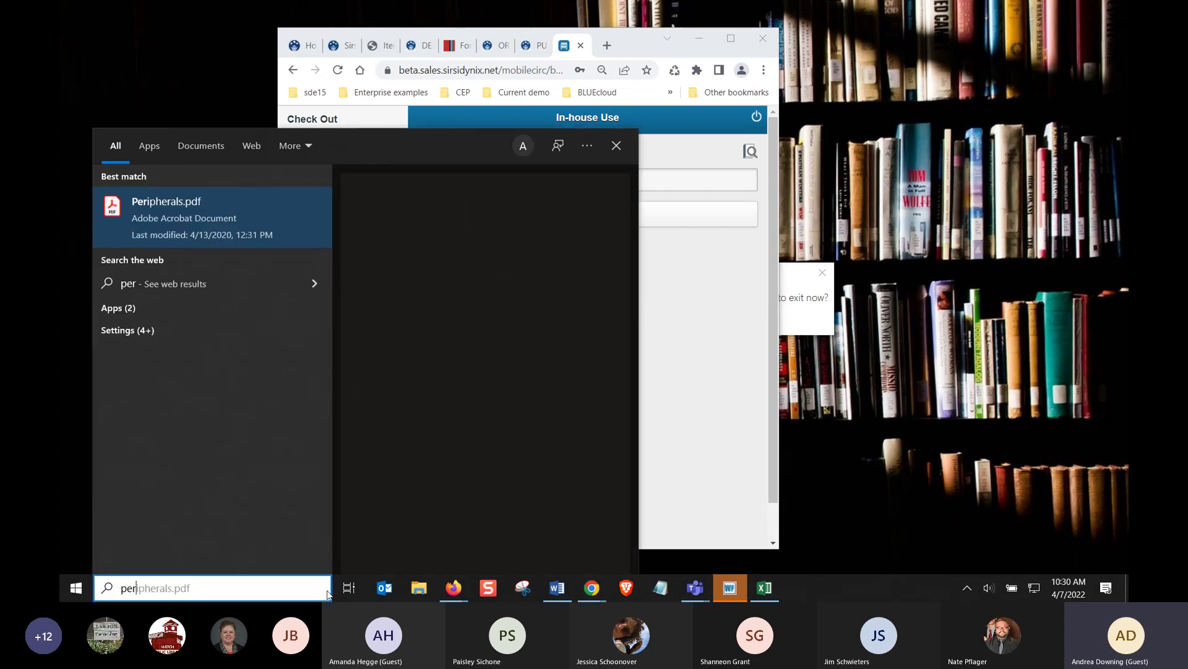
key("Escape")
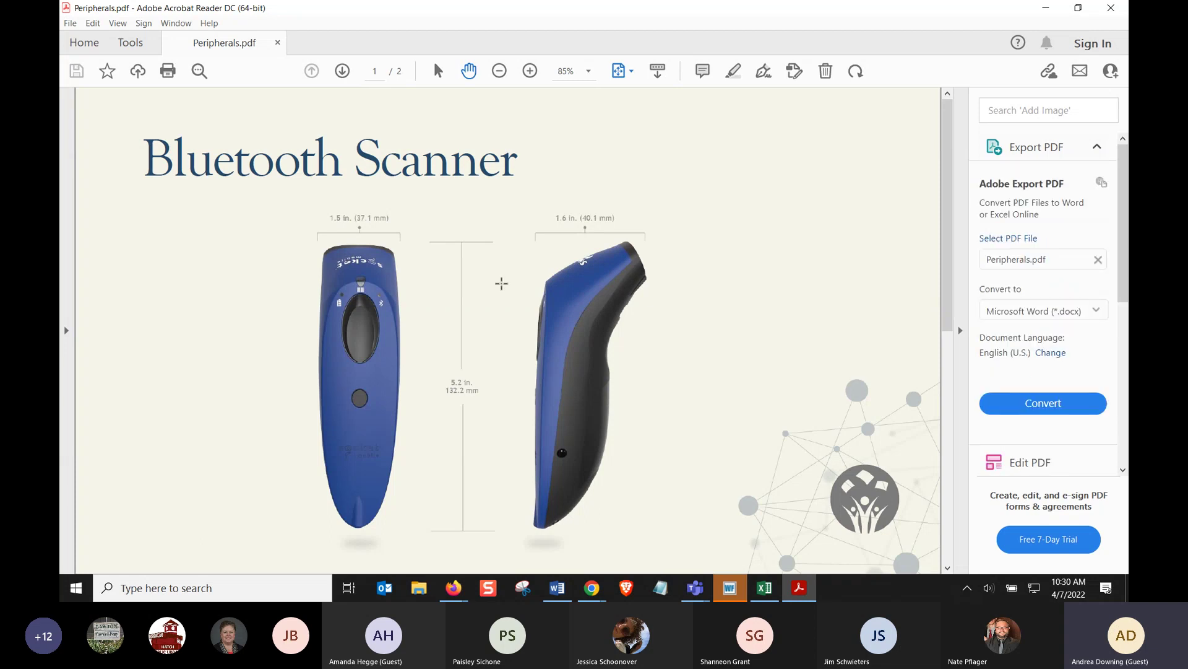
left_click(1046, 13)
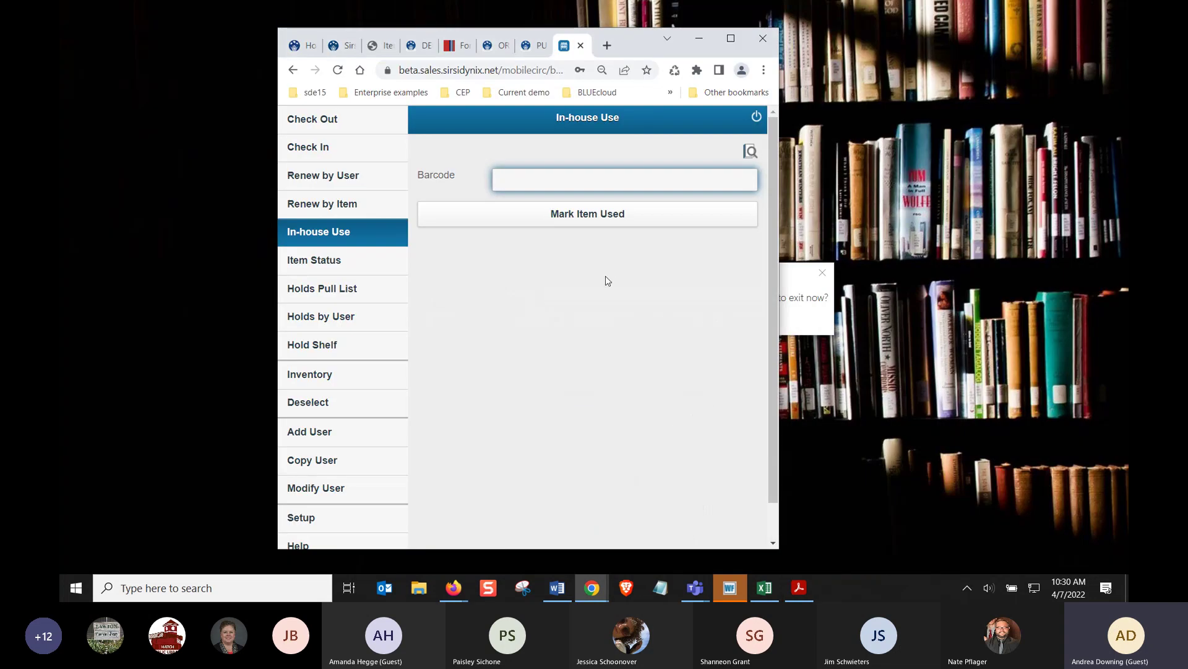
List the on-shelf items on Central's Holds Pull List and scroll through the results
left_click(328, 376)
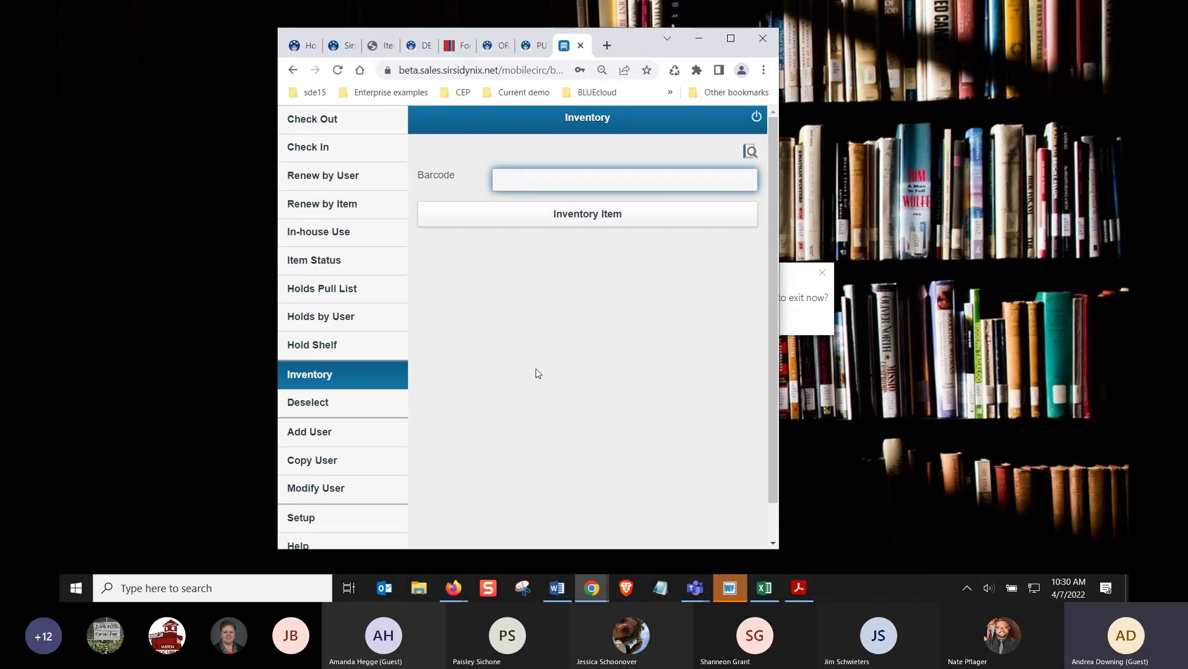
left_click(330, 286)
left_click(470, 317)
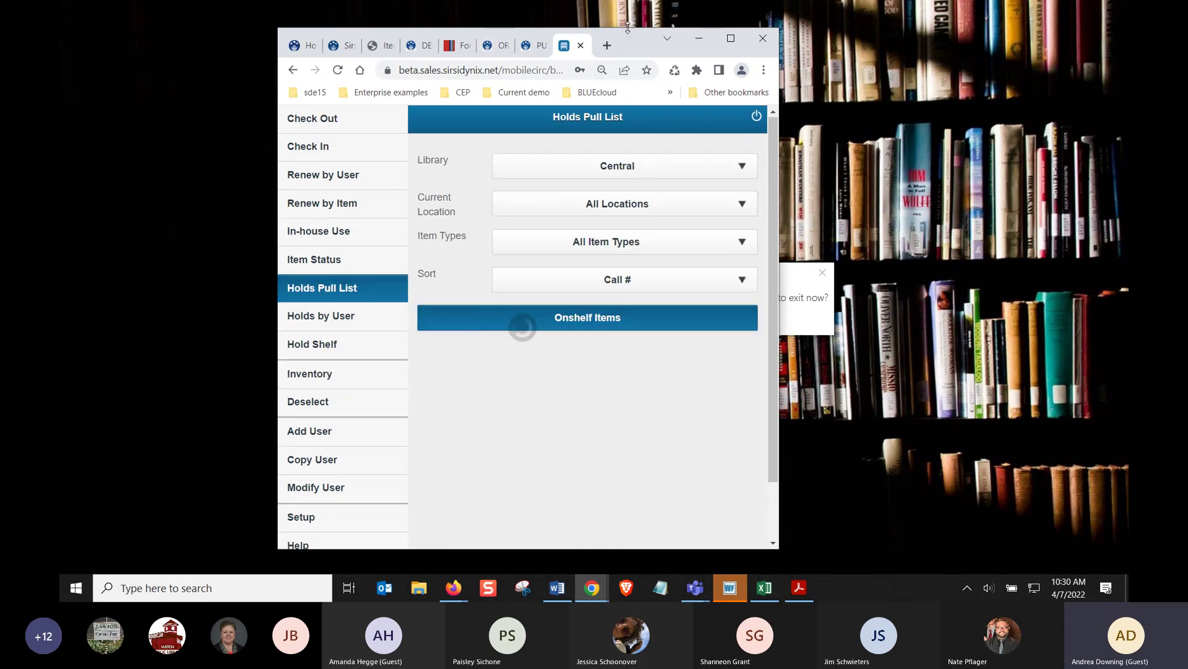
left_click_drag(628, 27, 628, 6)
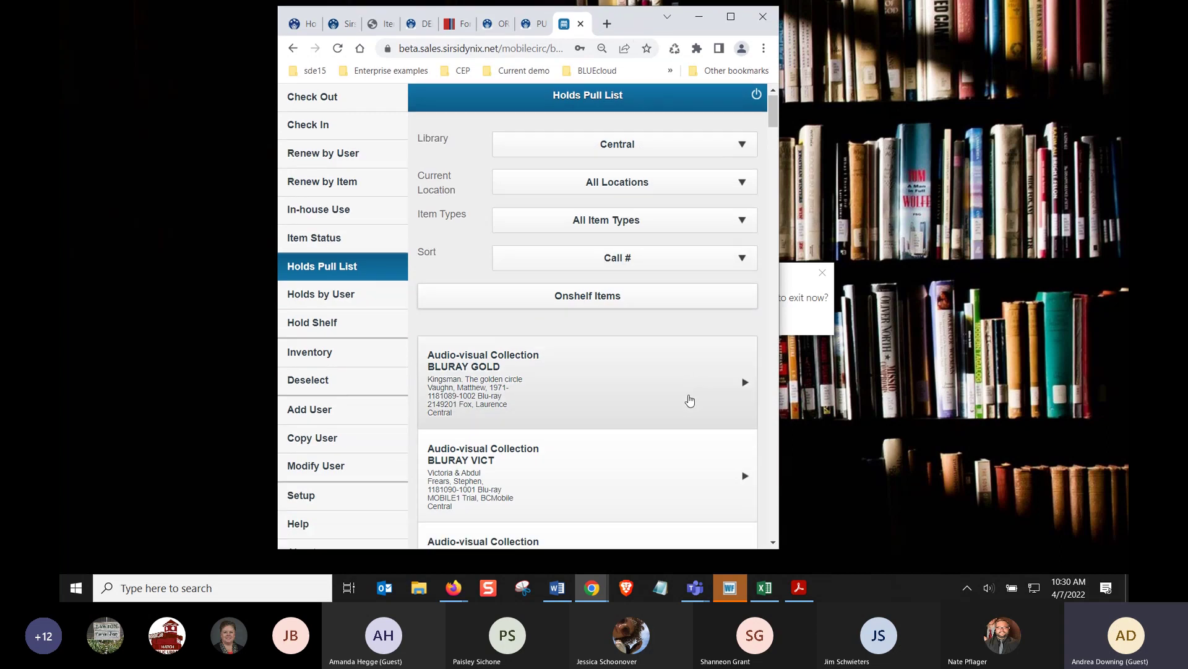
scroll(687, 406, "down", 1)
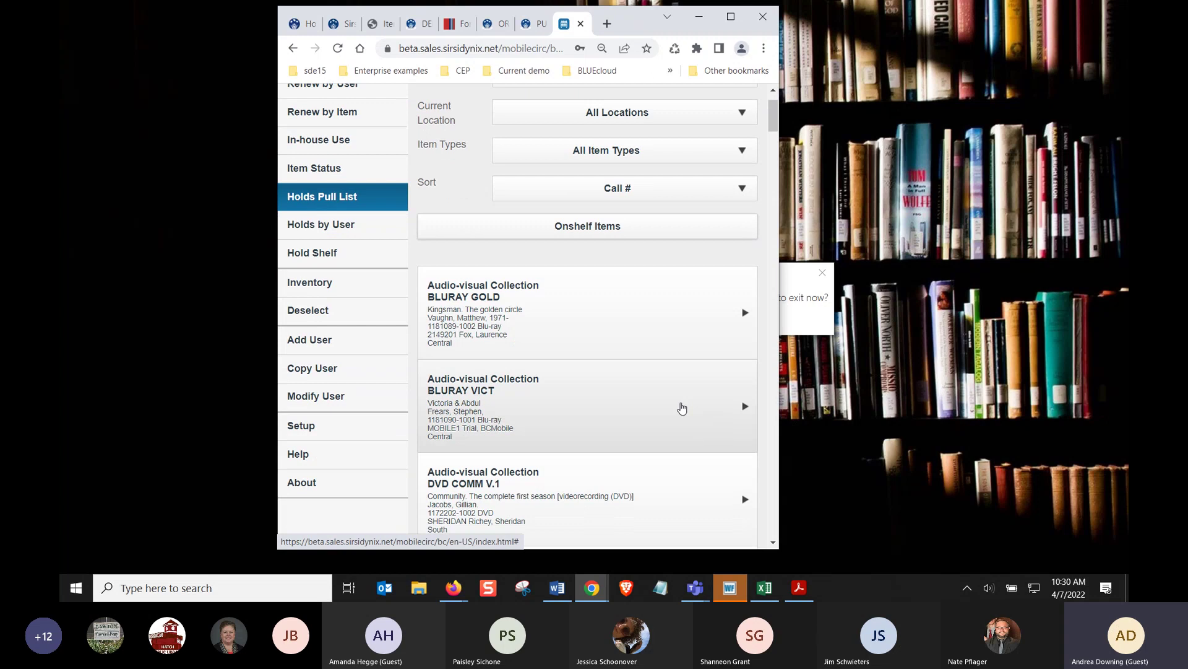
scroll(682, 408, "down", 1)
scroll(671, 409, "down", 1)
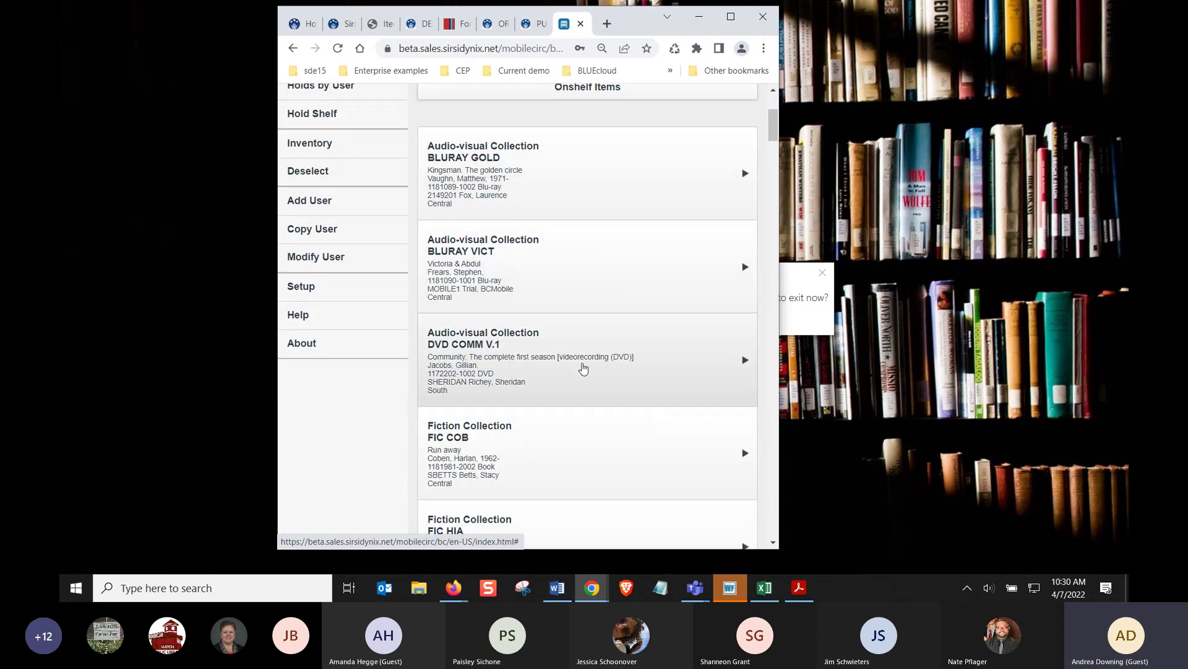
scroll(583, 368, "down", 3)
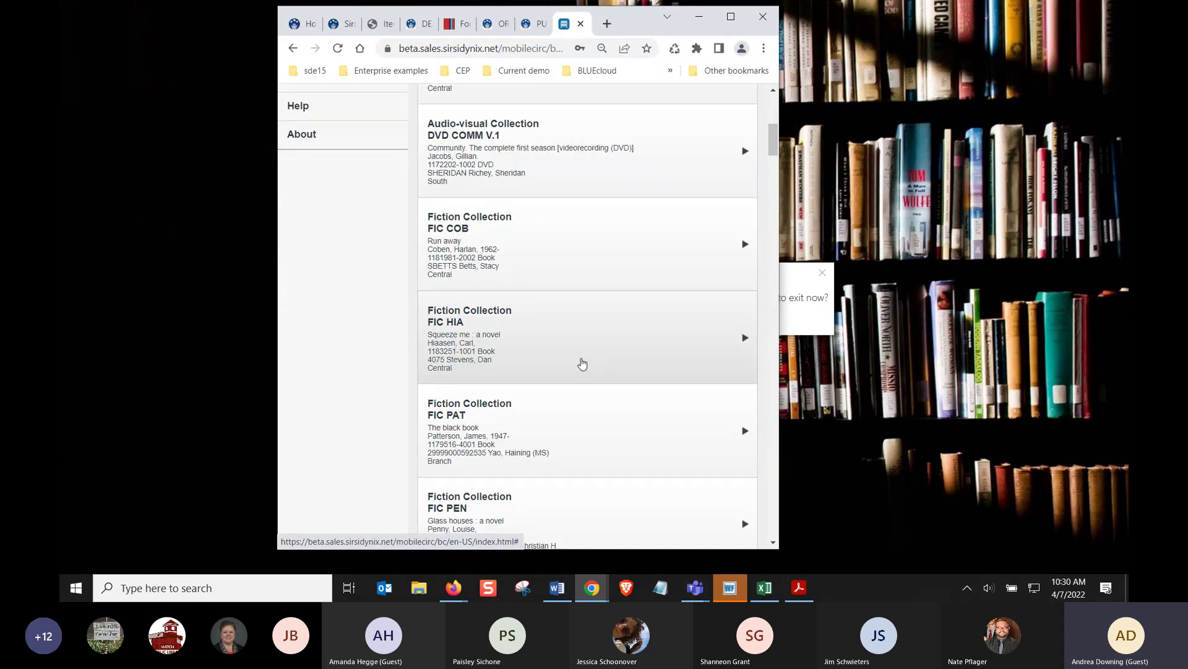
scroll(582, 364, "up", 3)
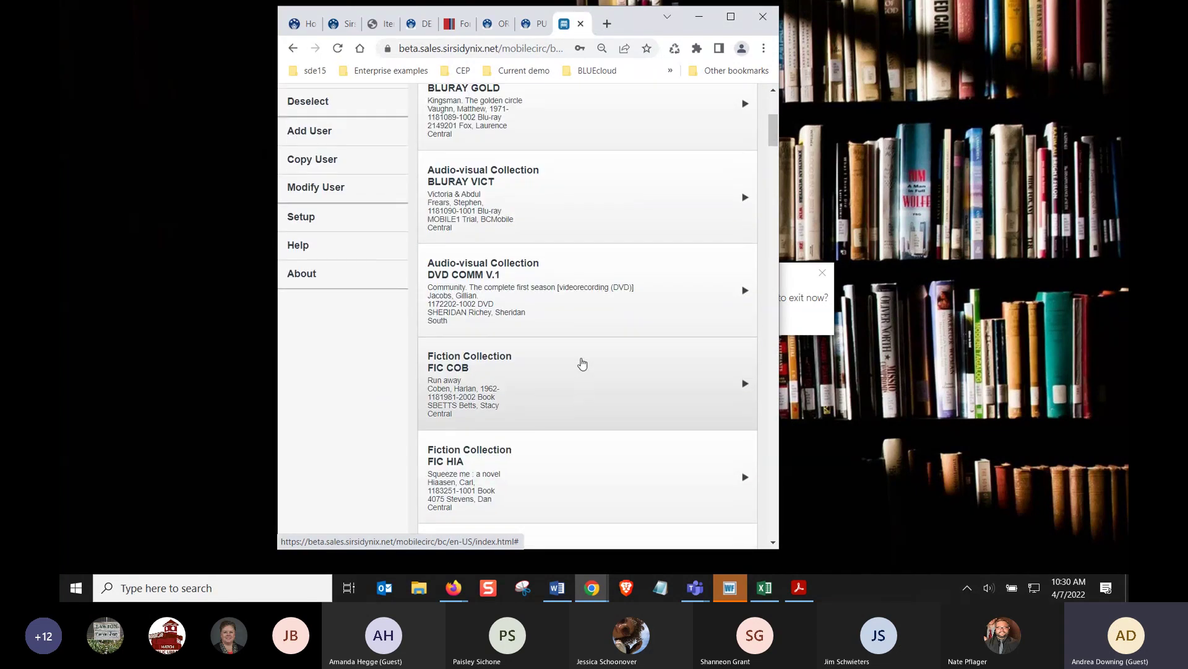
scroll(582, 364, "up", 3)
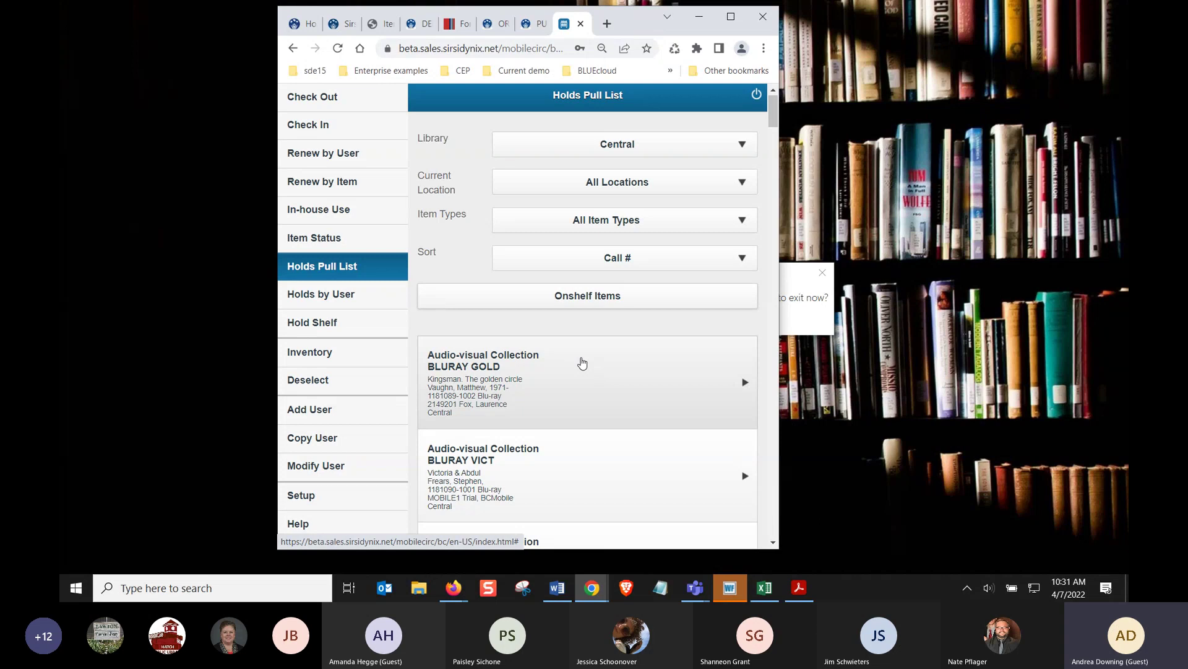
Check the Current Location choices twice, leaving the location unchanged
left_click(597, 186)
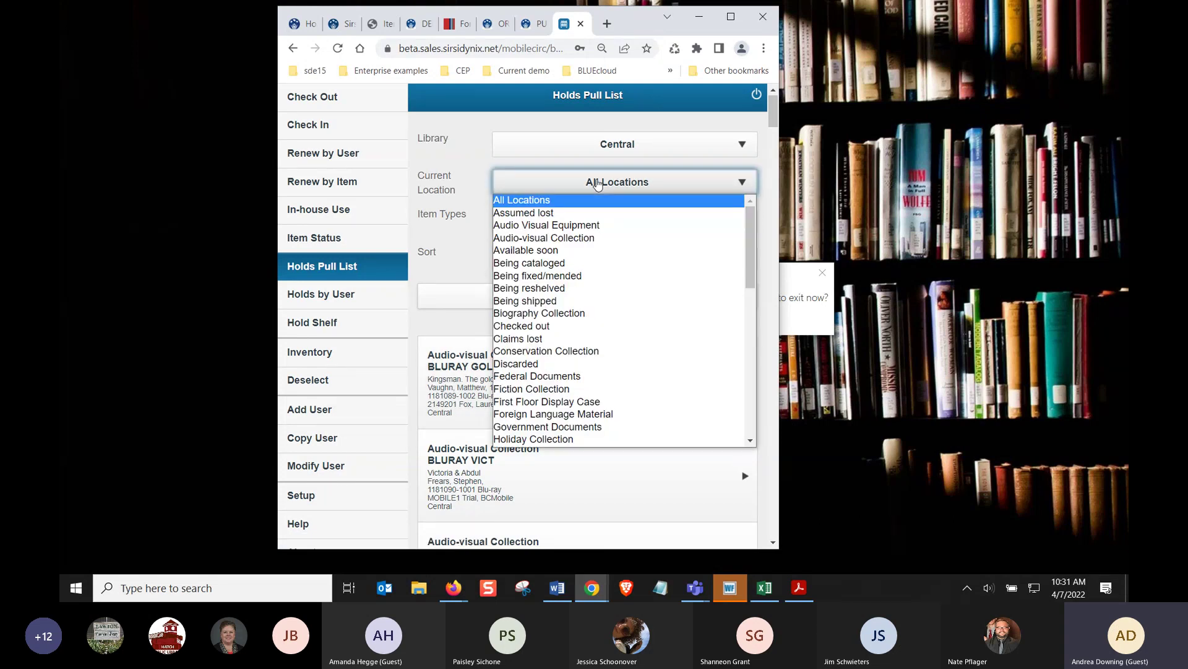
left_click(597, 184)
left_click(597, 185)
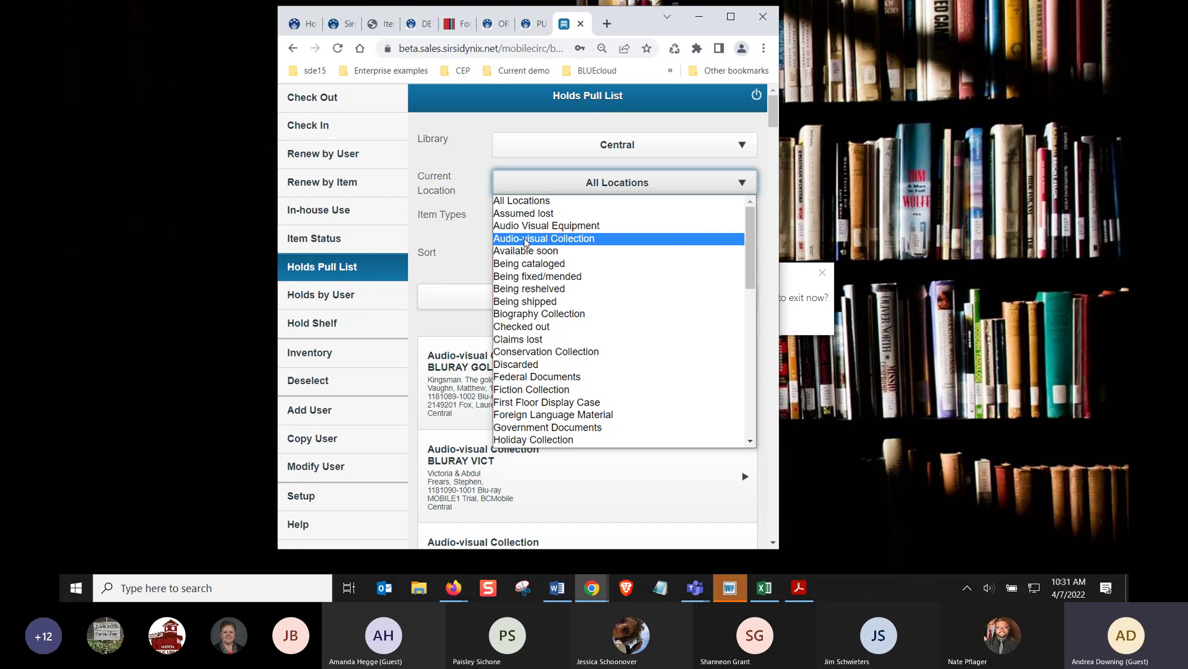
left_click(484, 167)
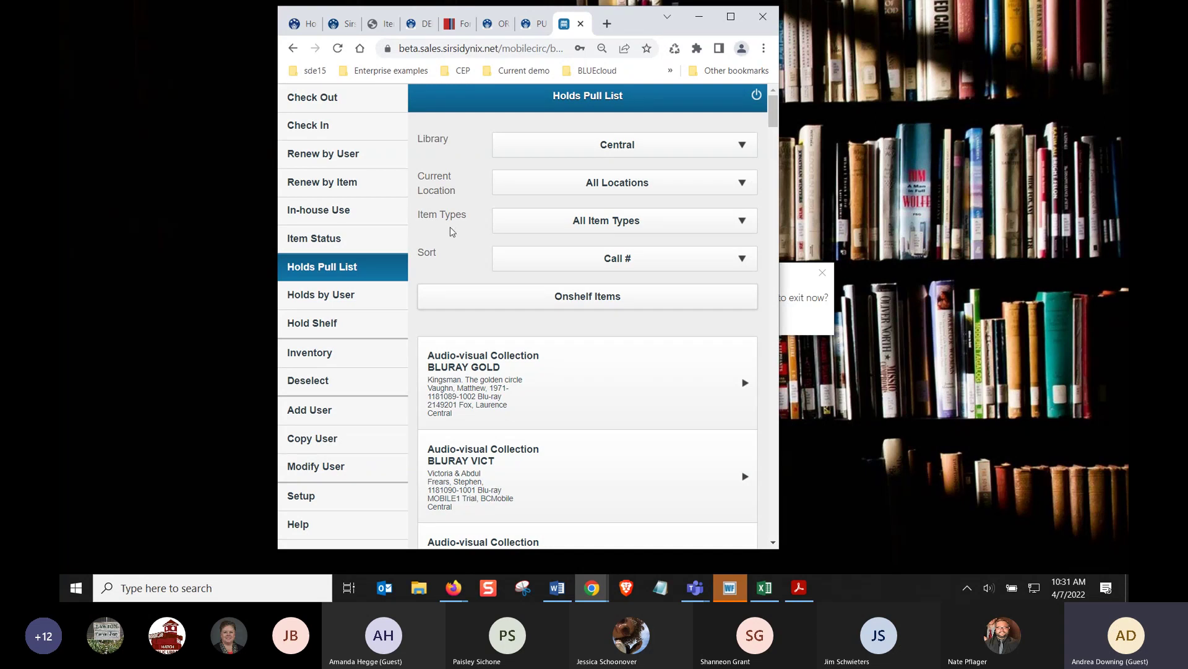
Open the Add User form and try the driver license scan box twice, cancelling it
left_click(320, 419)
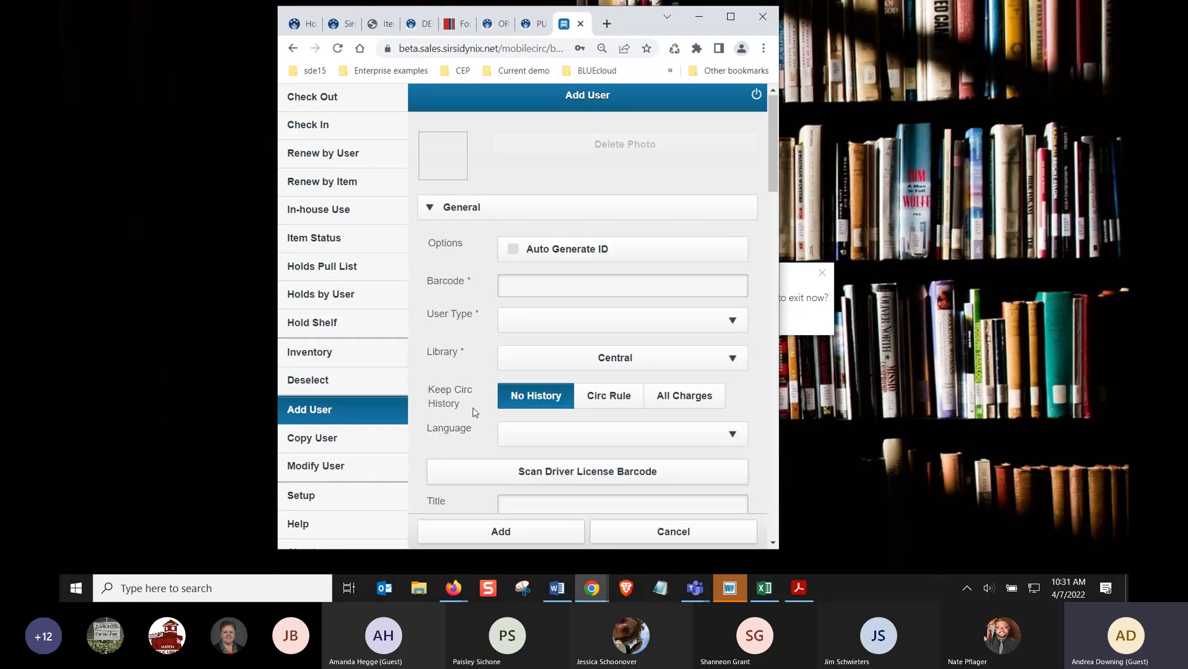
scroll(419, 396, "down", 1)
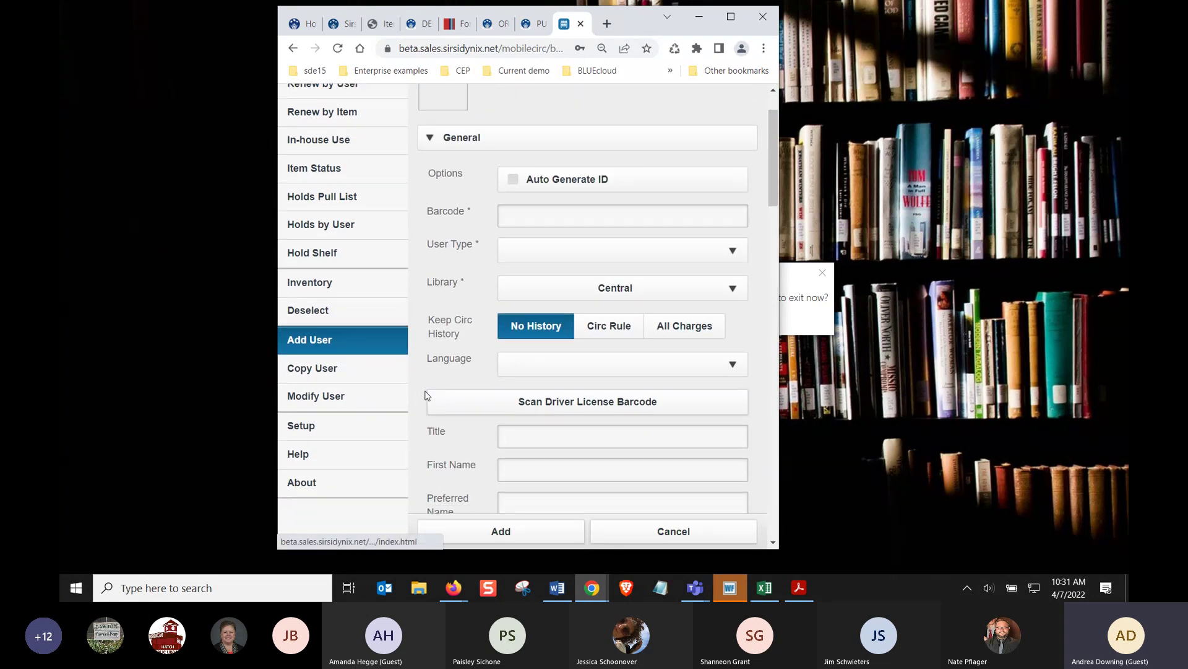
left_click(531, 403)
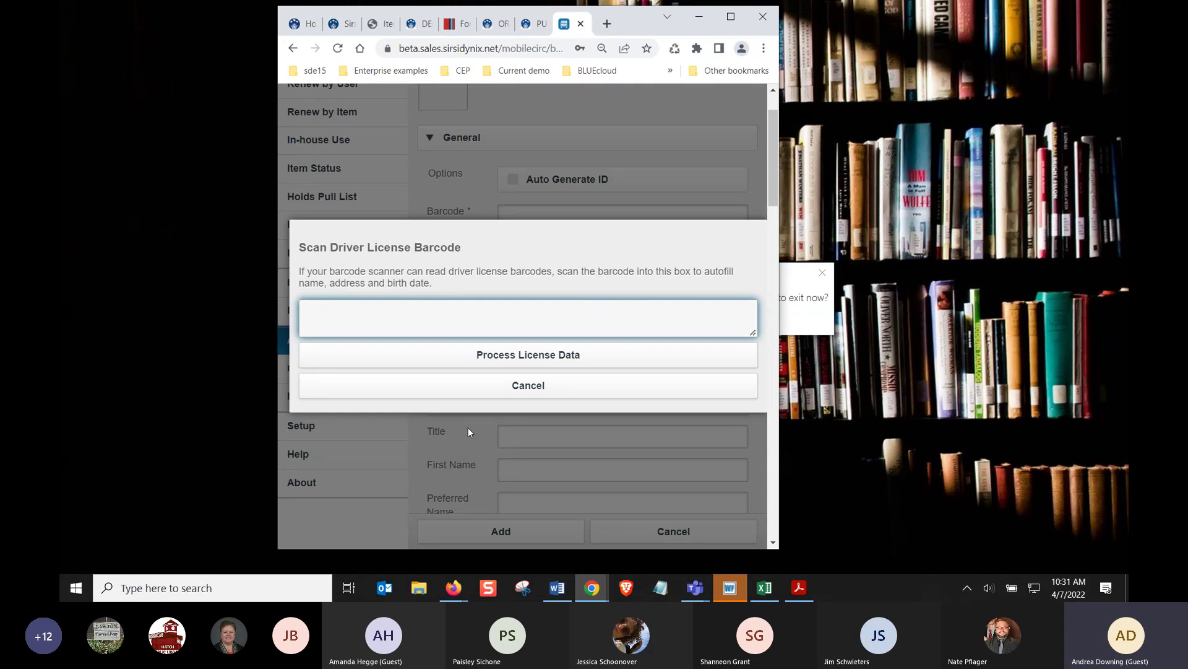
left_click(456, 354)
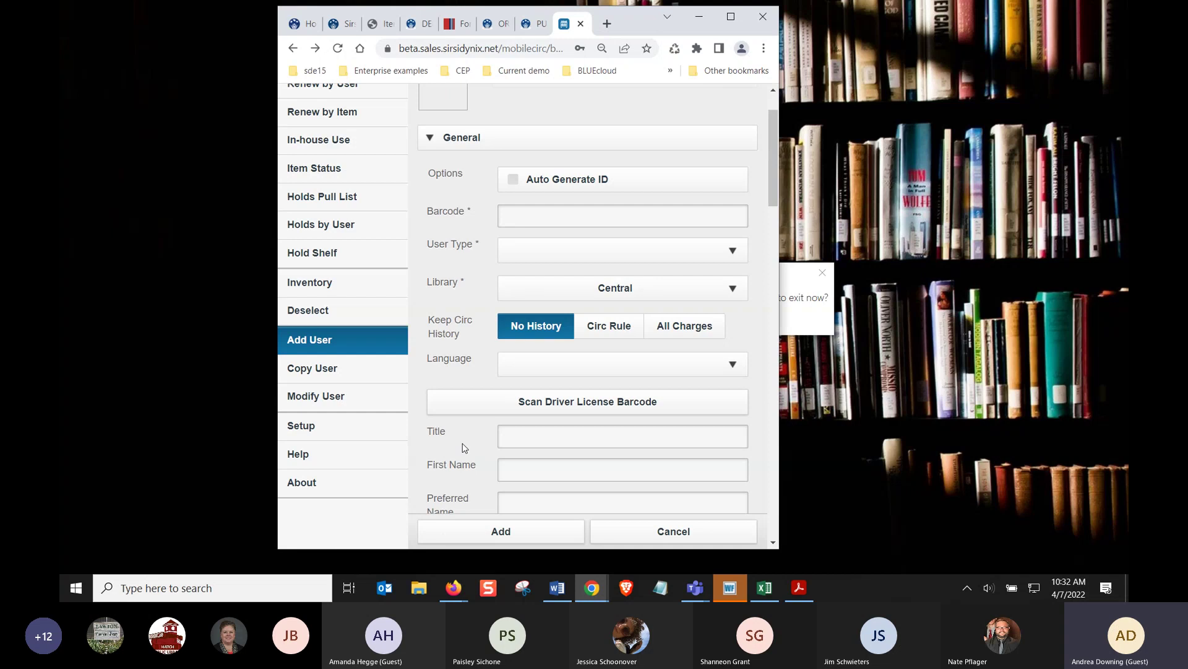
left_click(492, 406)
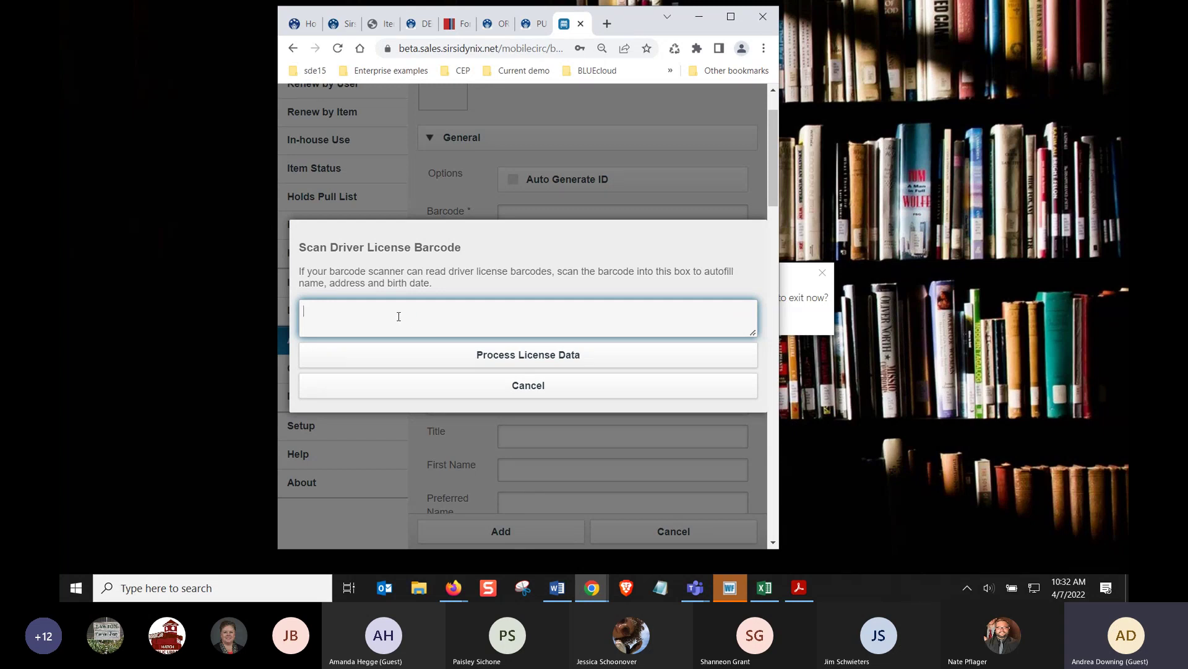
left_click(404, 386)
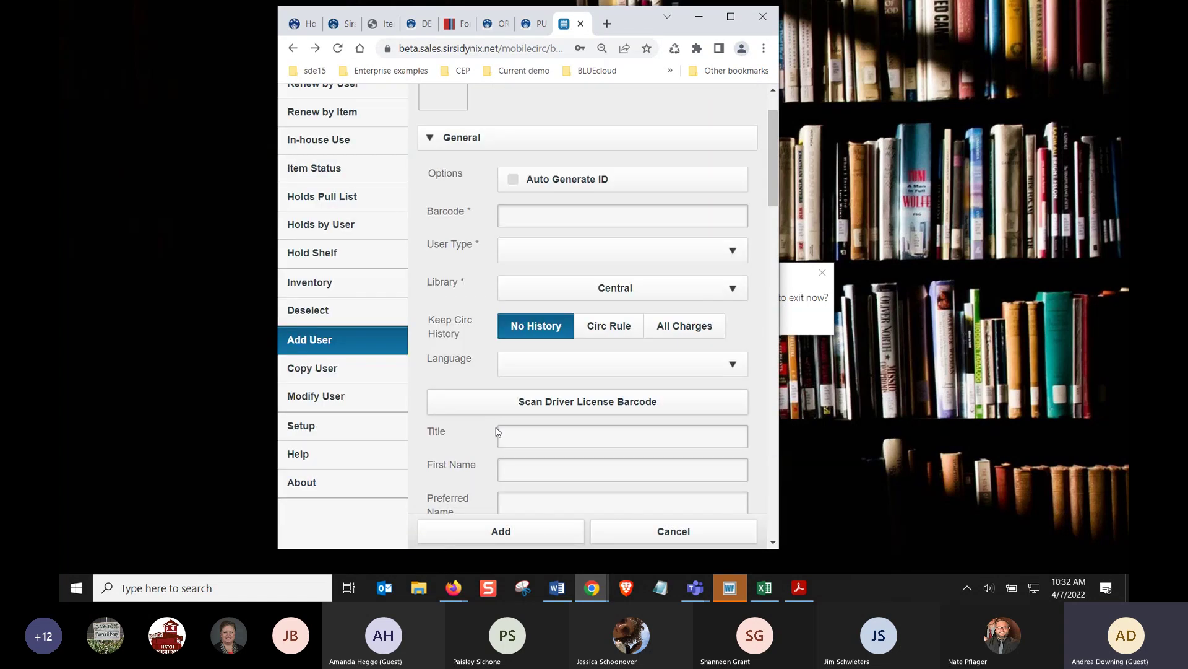
Scroll through the new user's General fields, with Library set to Central
scroll(489, 427, "down", 1)
scroll(479, 440, "down", 7)
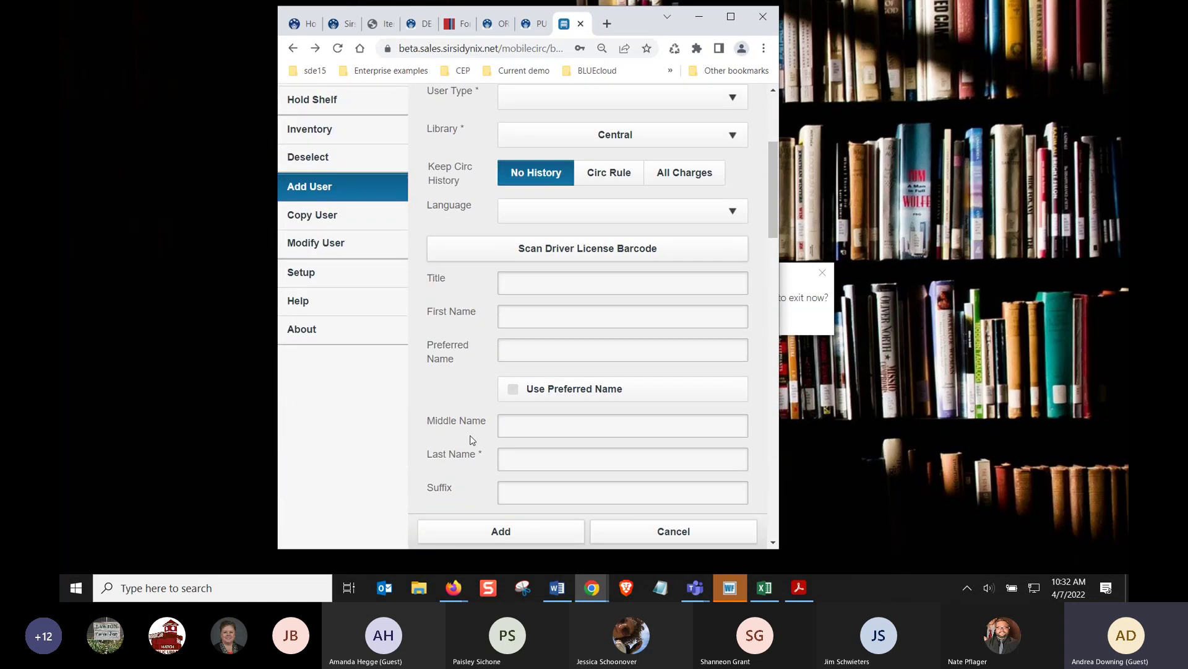
scroll(472, 438, "down", 3)
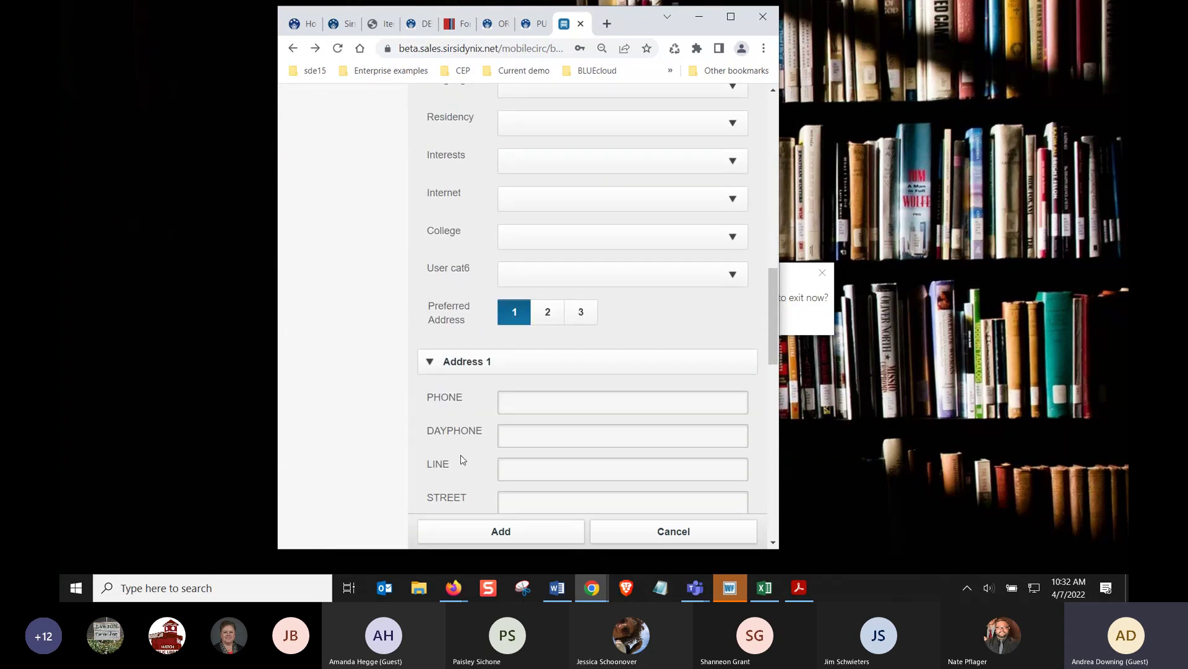
scroll(461, 455, "up", 10)
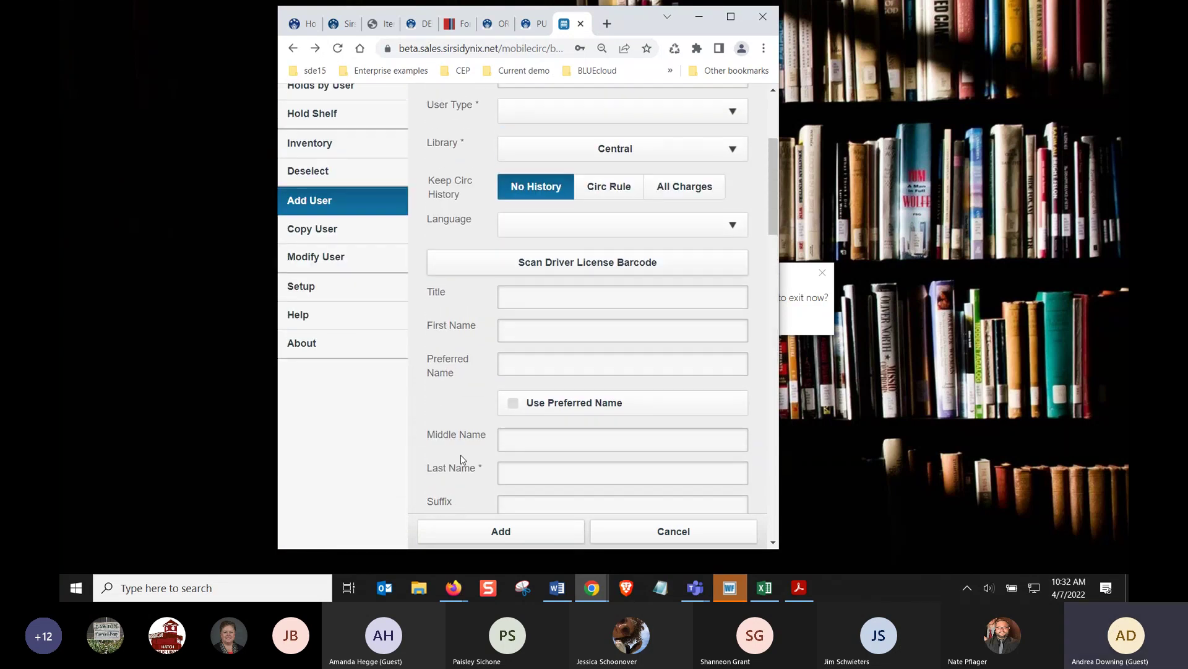
scroll(461, 455, "up", 1)
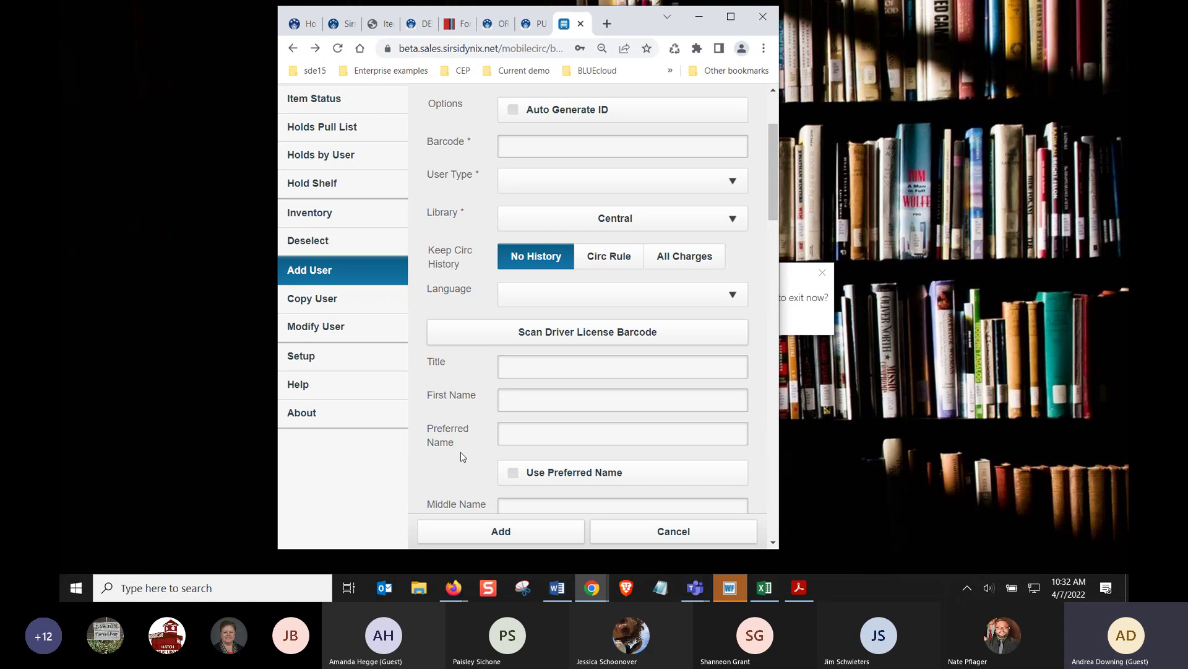
scroll(459, 401, "up", 3)
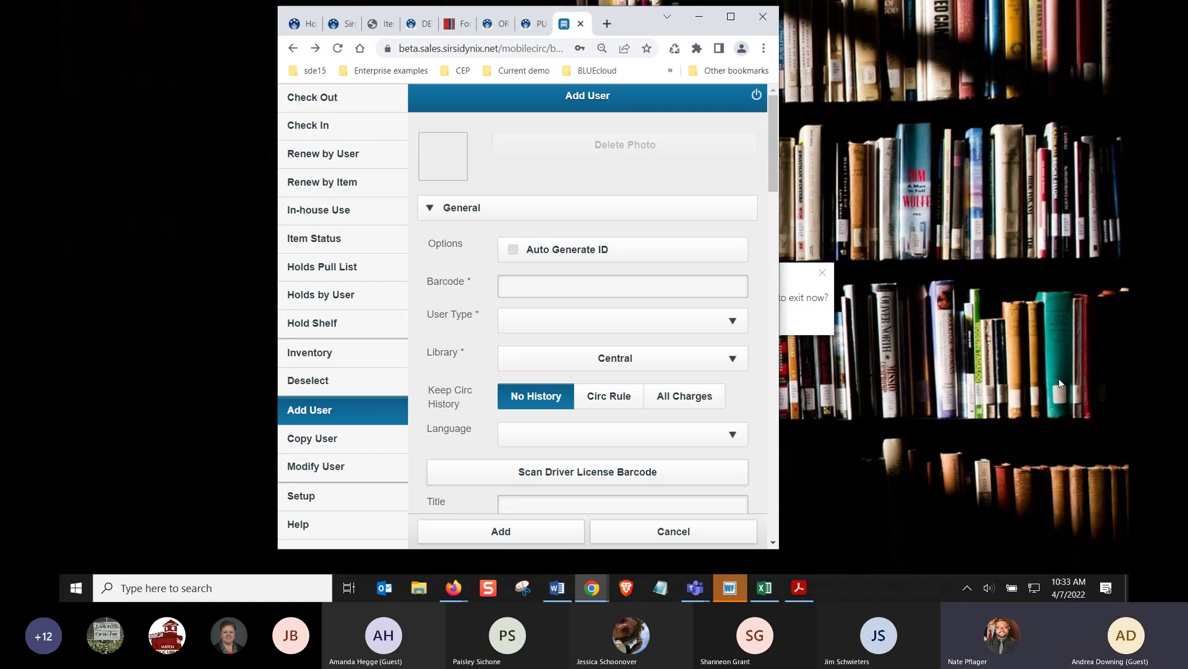
Maximize Chrome on the Symphony WorkFlows tab and close its results dialog
left_click(731, 16)
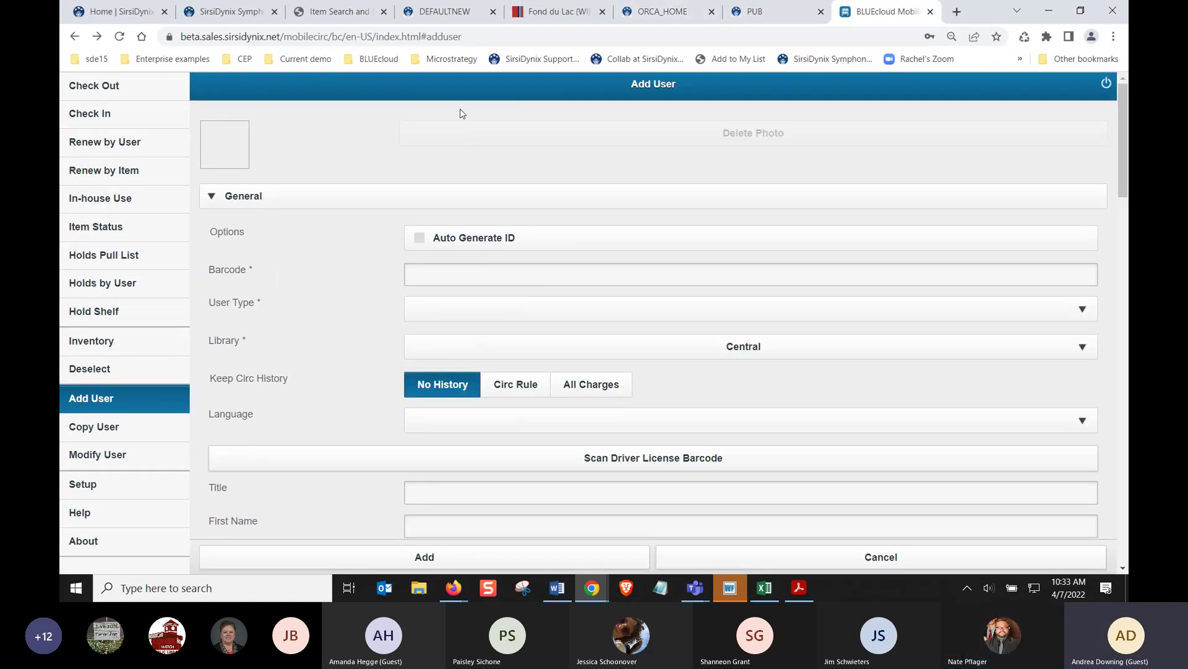
left_click(235, 12)
left_click(798, 556)
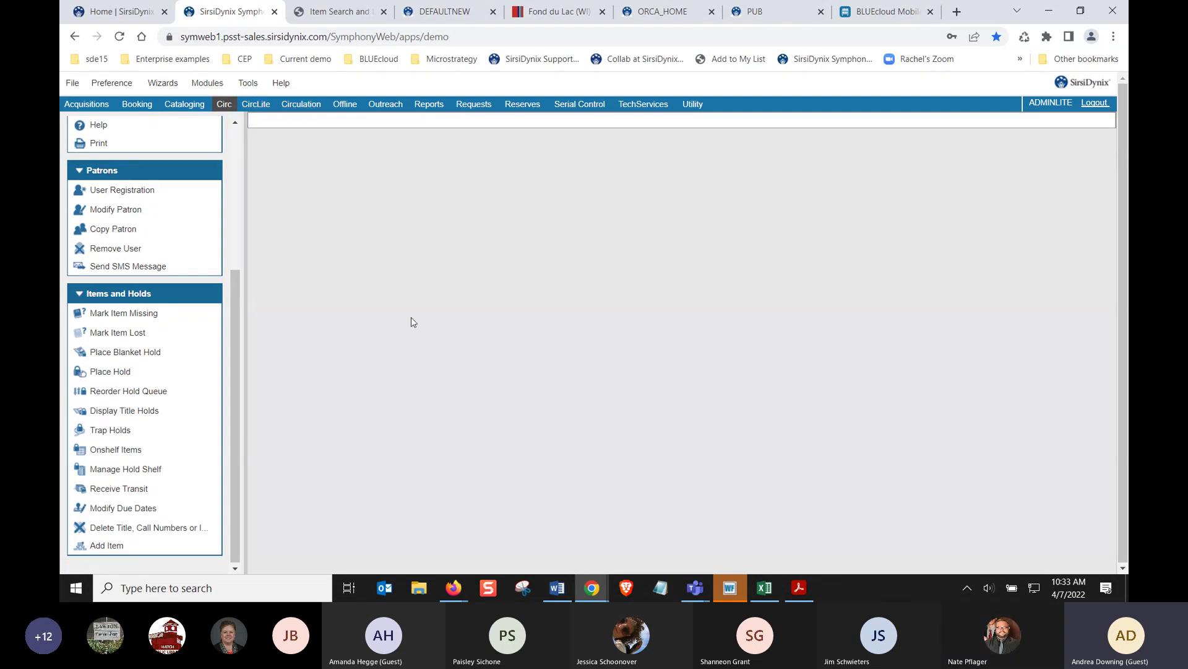
Bring the incognito WorkFlows window to the front from its taskbar preview
mouse_move(608, 573)
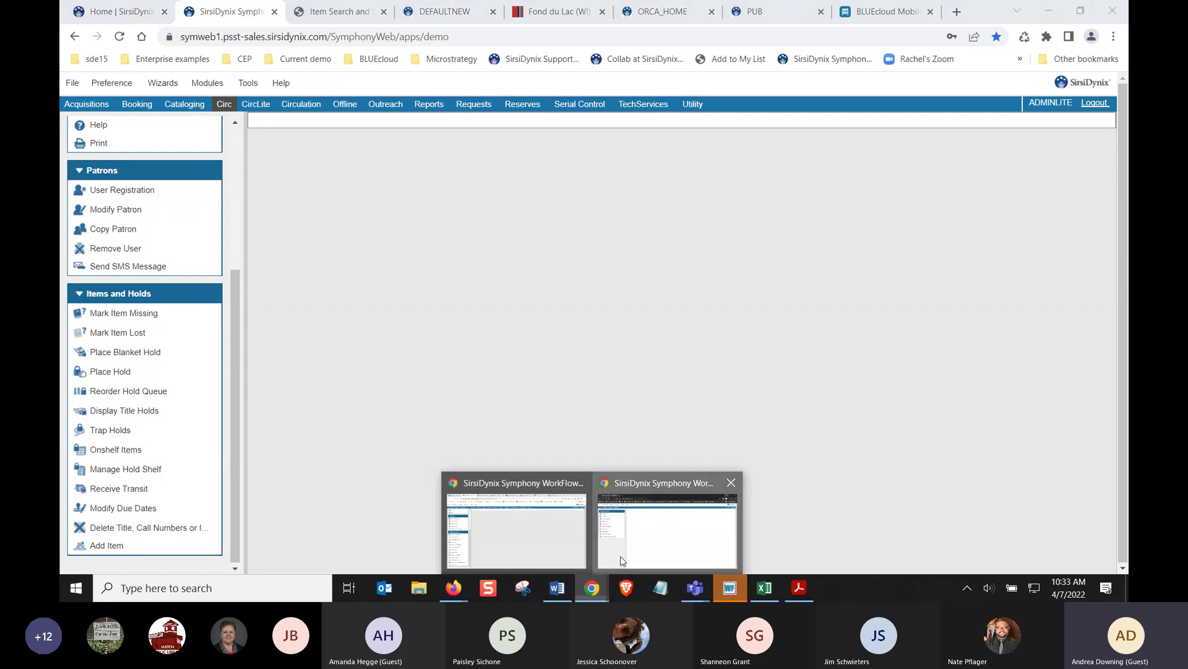
left_click(619, 545)
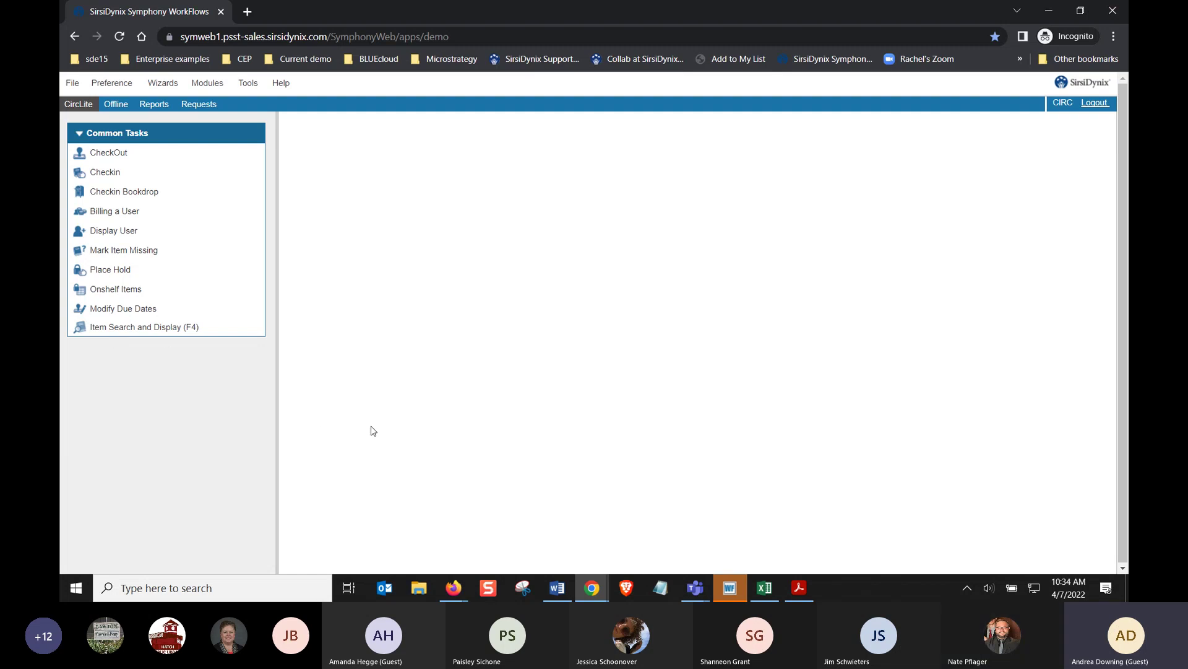
mouse_move(584, 588)
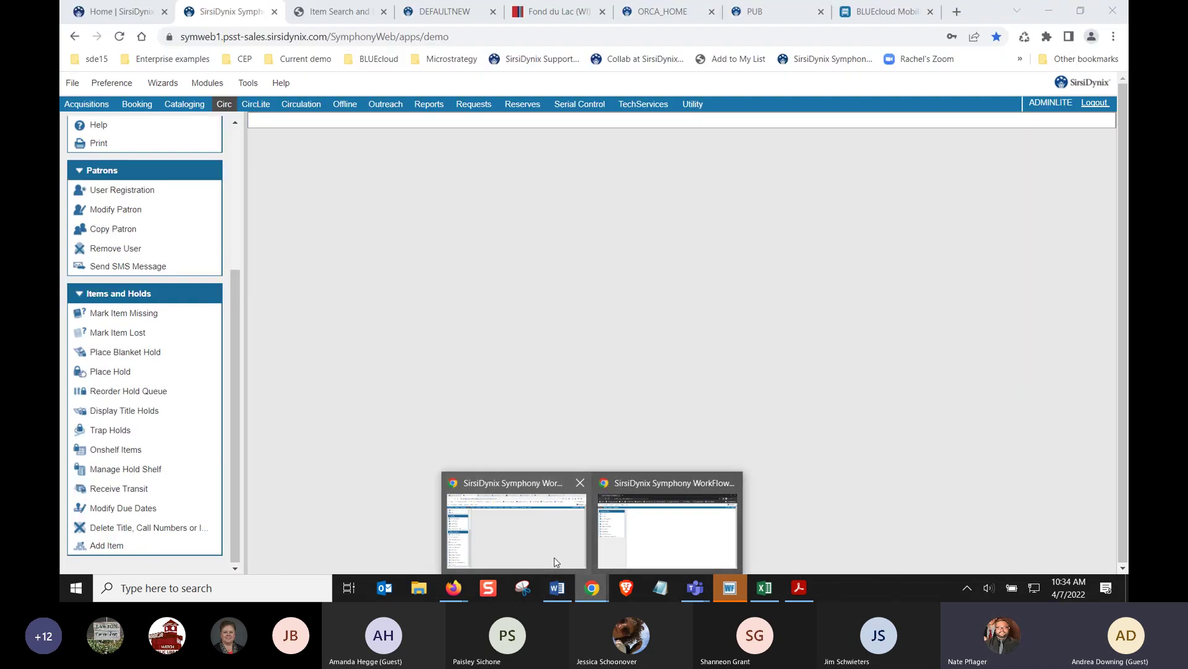
left_click(556, 562)
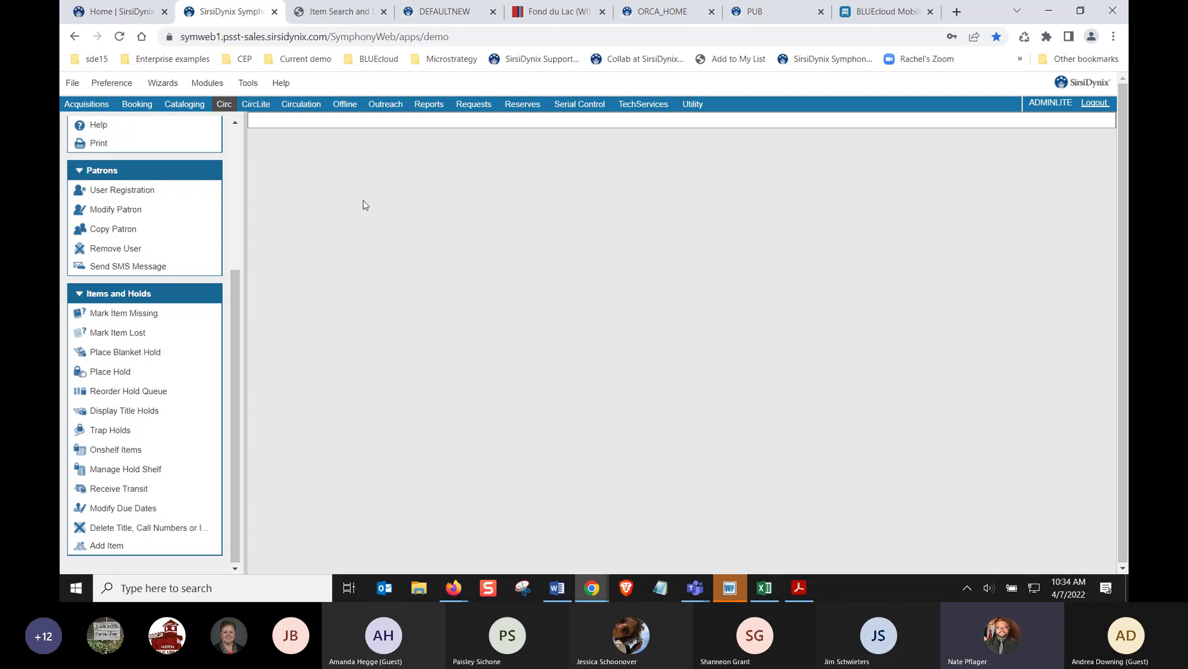
In Acquisitions, review all funds, then close the results and collapse Funds
left_click(106, 109)
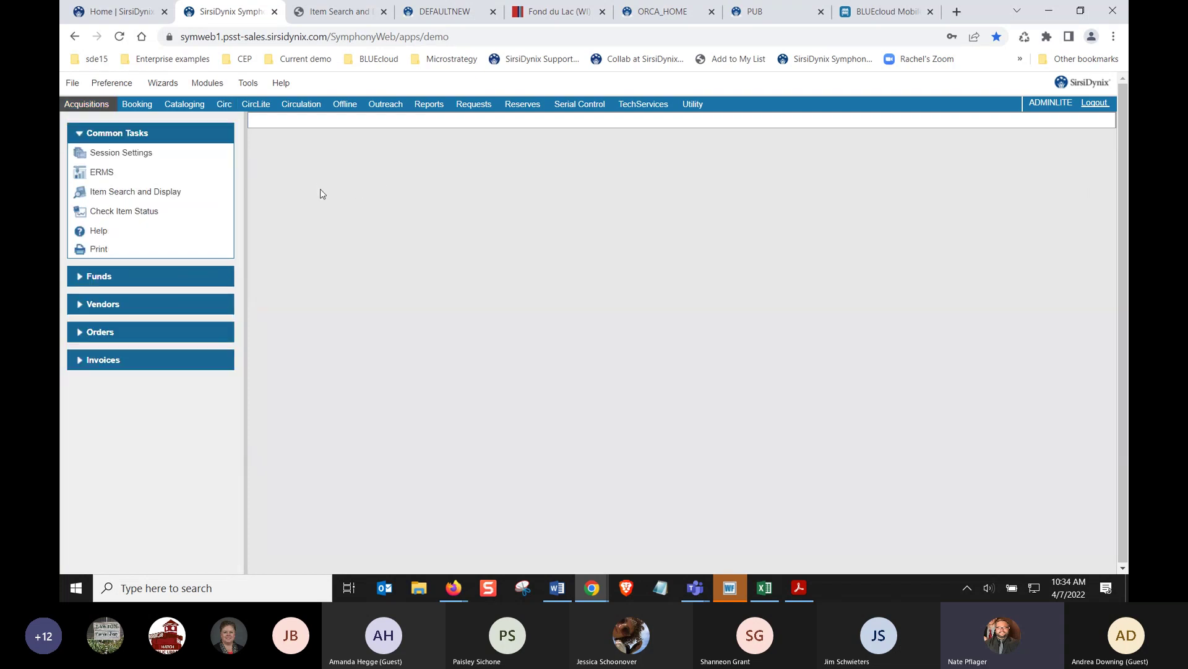
left_click(182, 276)
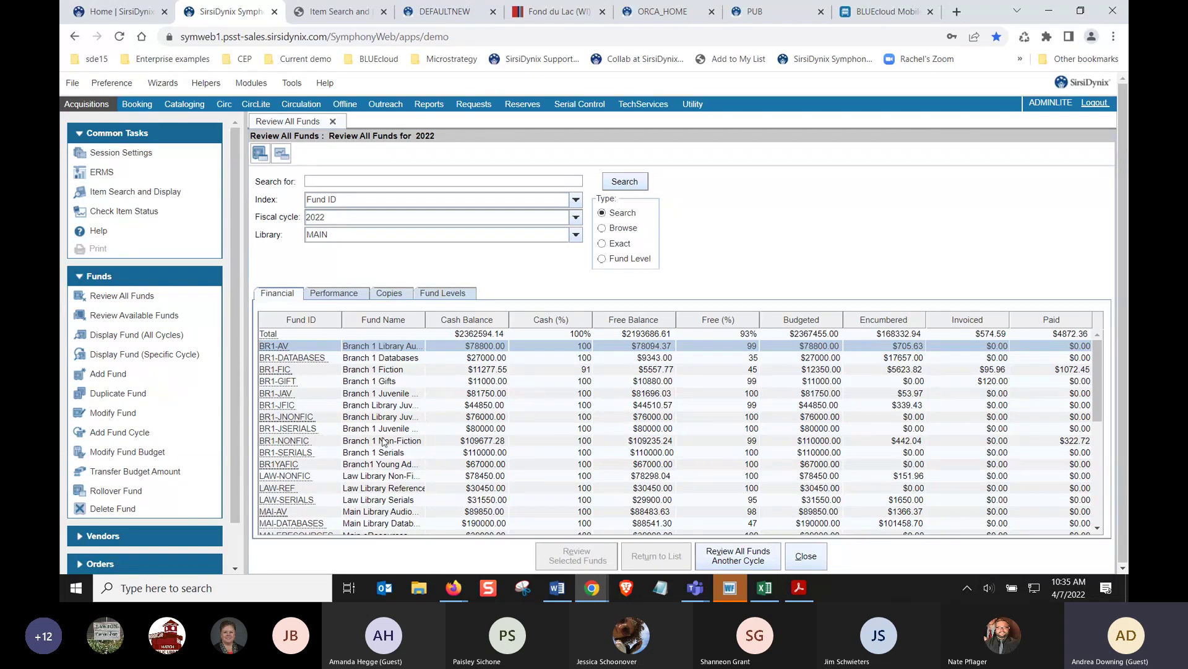
left_click(811, 562)
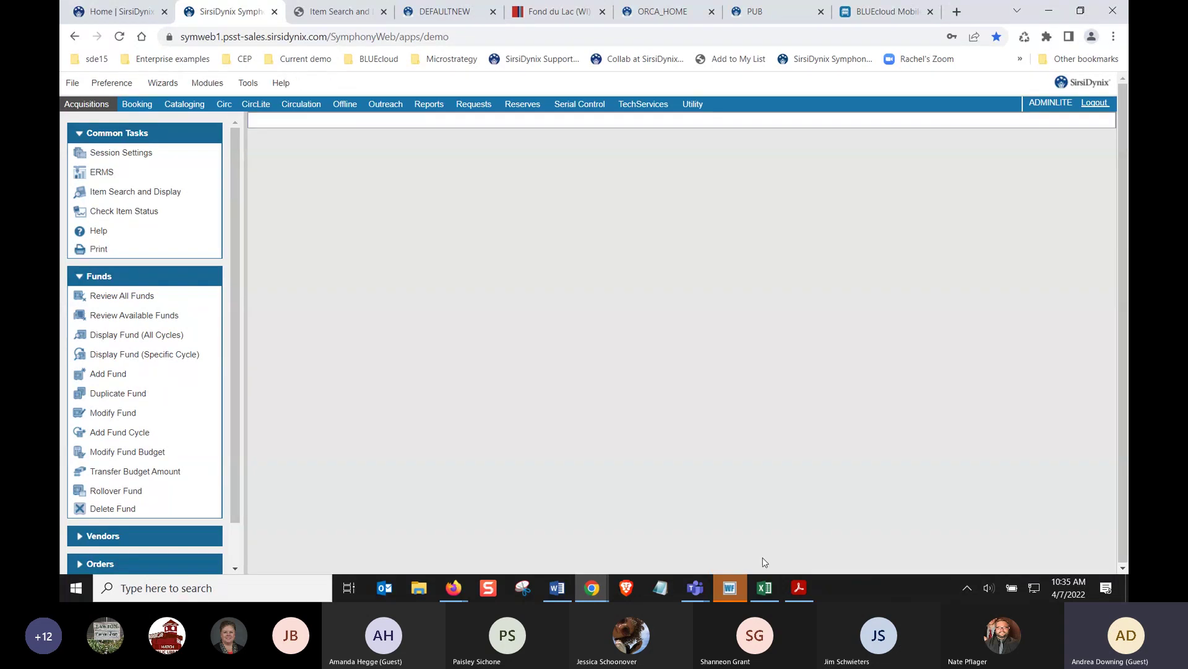
left_click(153, 280)
List all 24 vendors in the Modify Vendor lookup, then close it and collapse Vendors
left_click(142, 304)
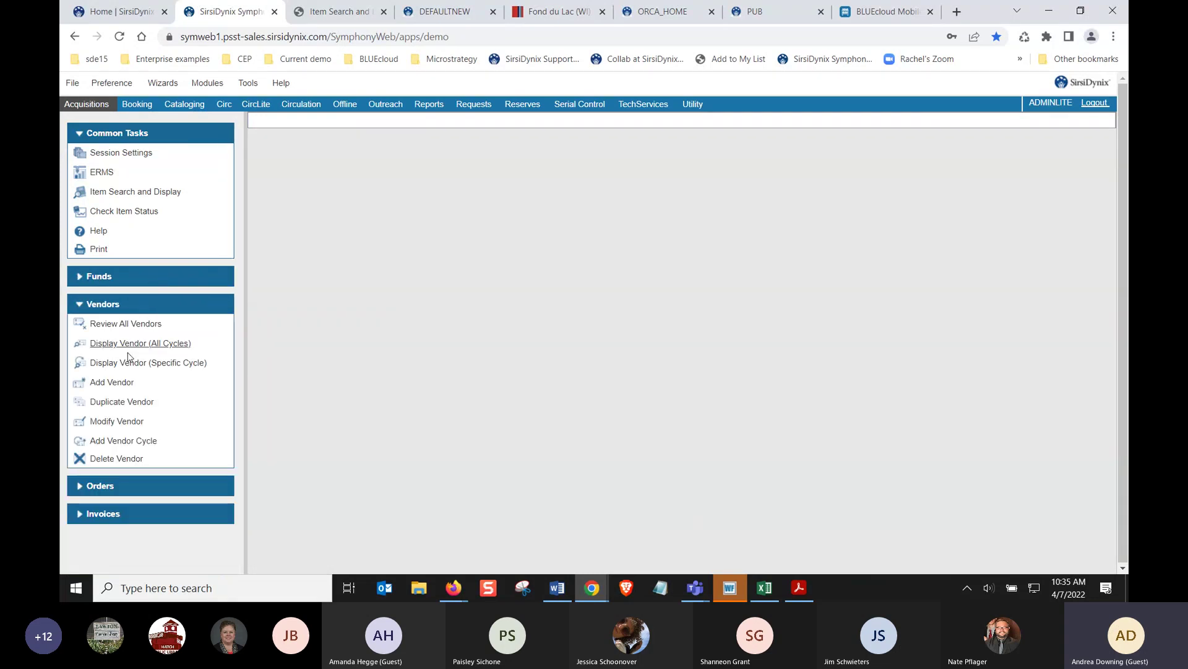
left_click(116, 423)
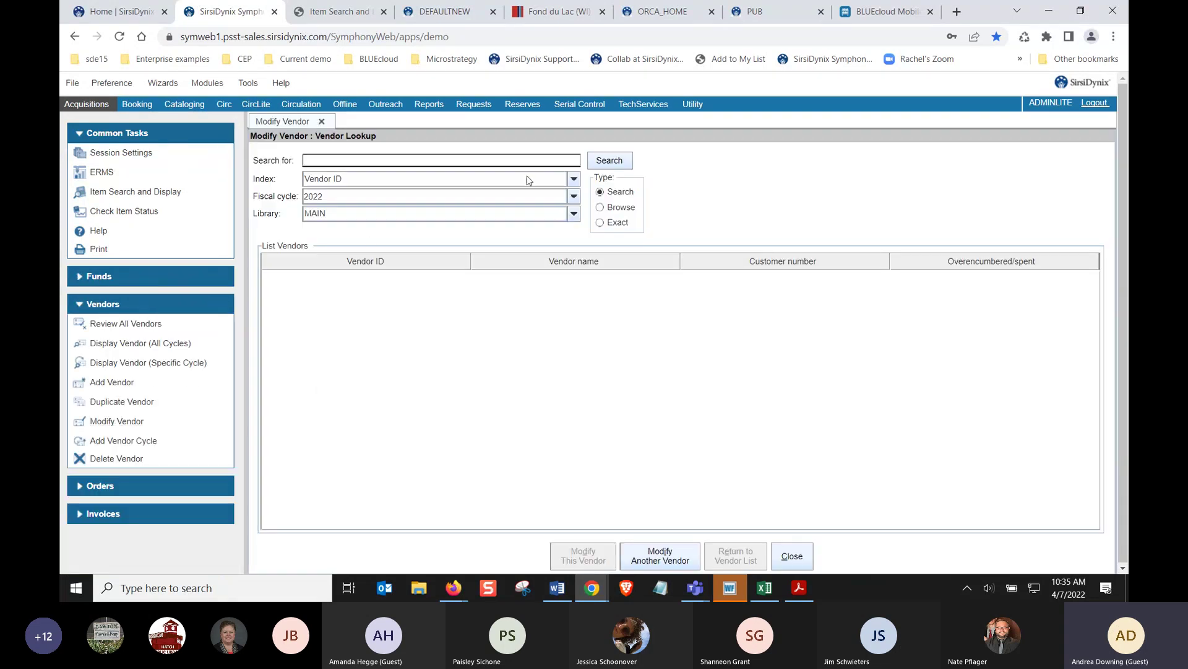
left_click(610, 160)
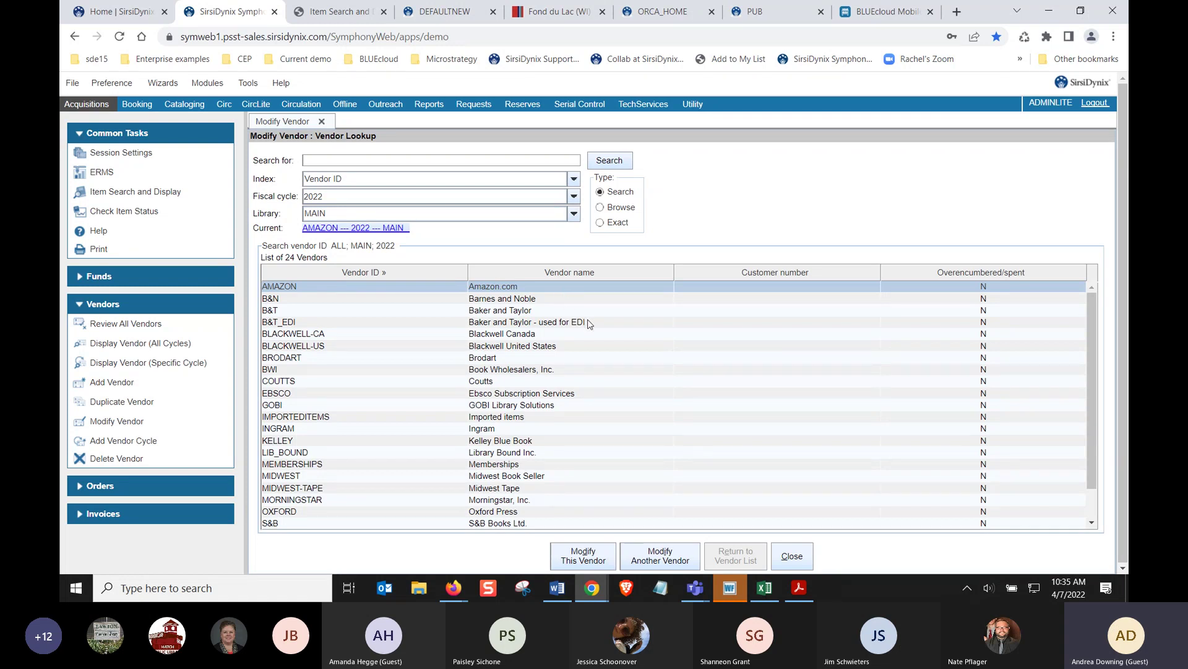
left_click(791, 555)
left_click(217, 307)
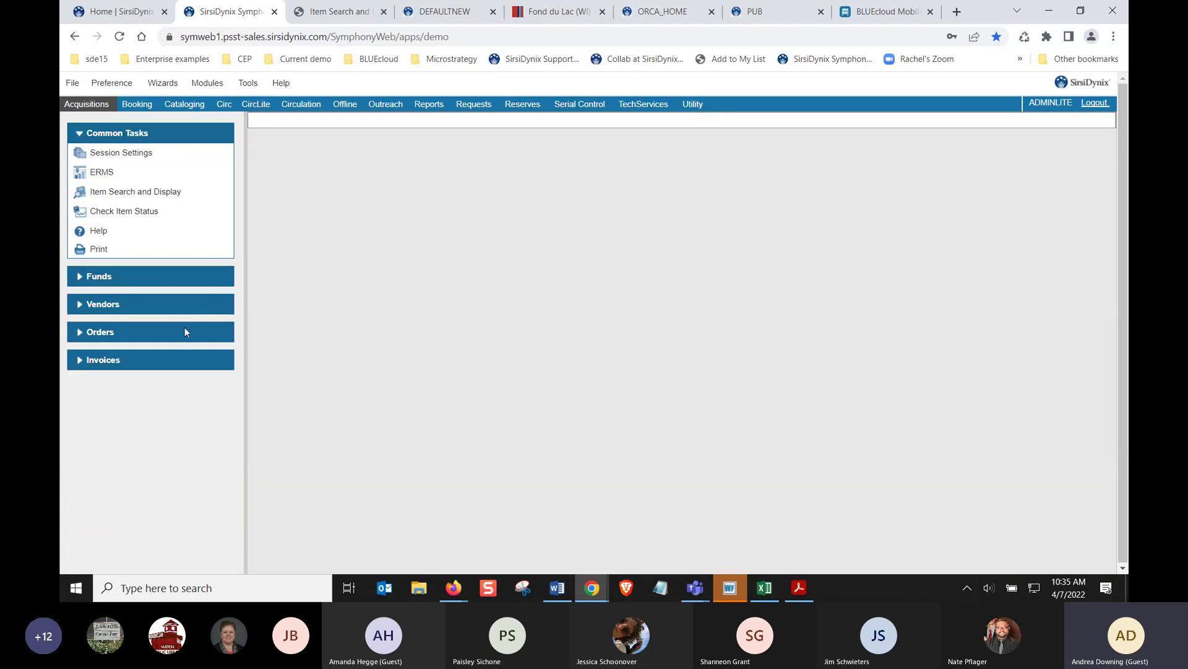
Search for order po-137, abandoning Add Basic Order and using Display Order instead
left_click(183, 334)
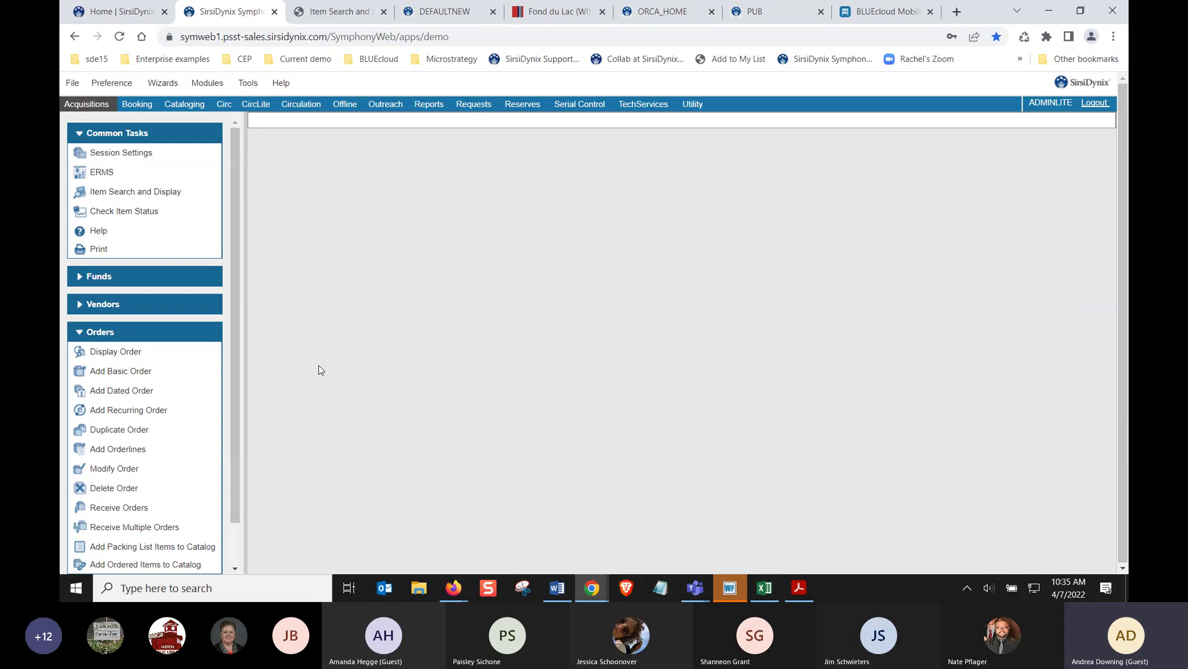
left_click(141, 372)
type("po-137")
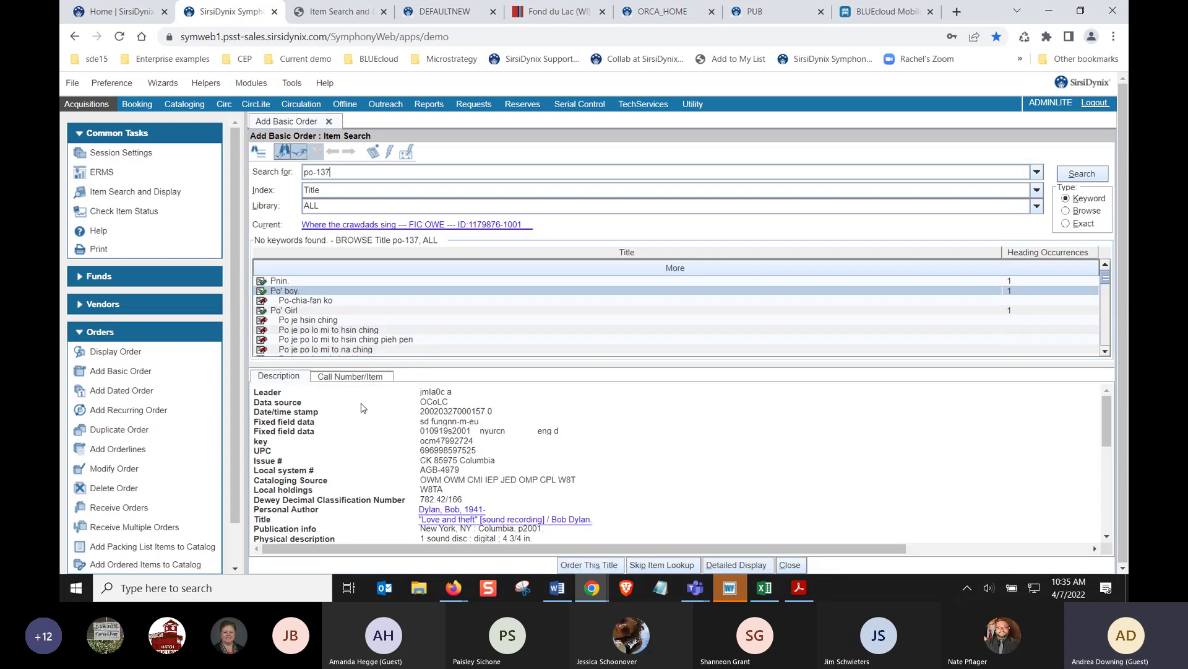
left_click(354, 190)
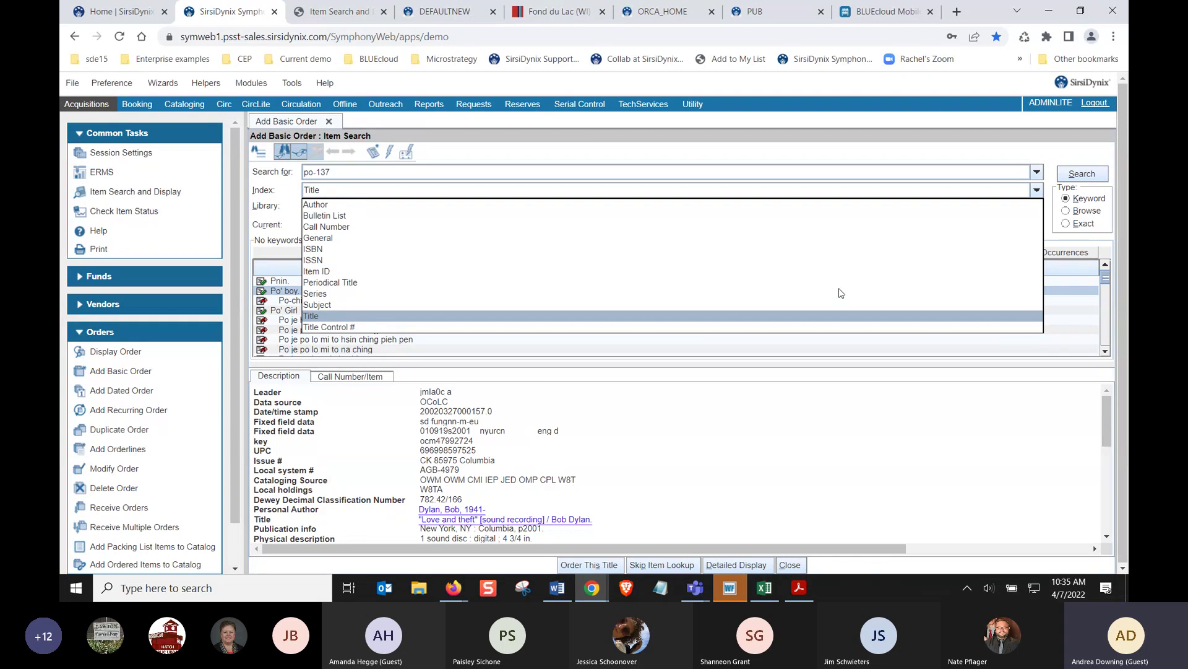
left_click(779, 563)
left_click(116, 351)
type("po-137")
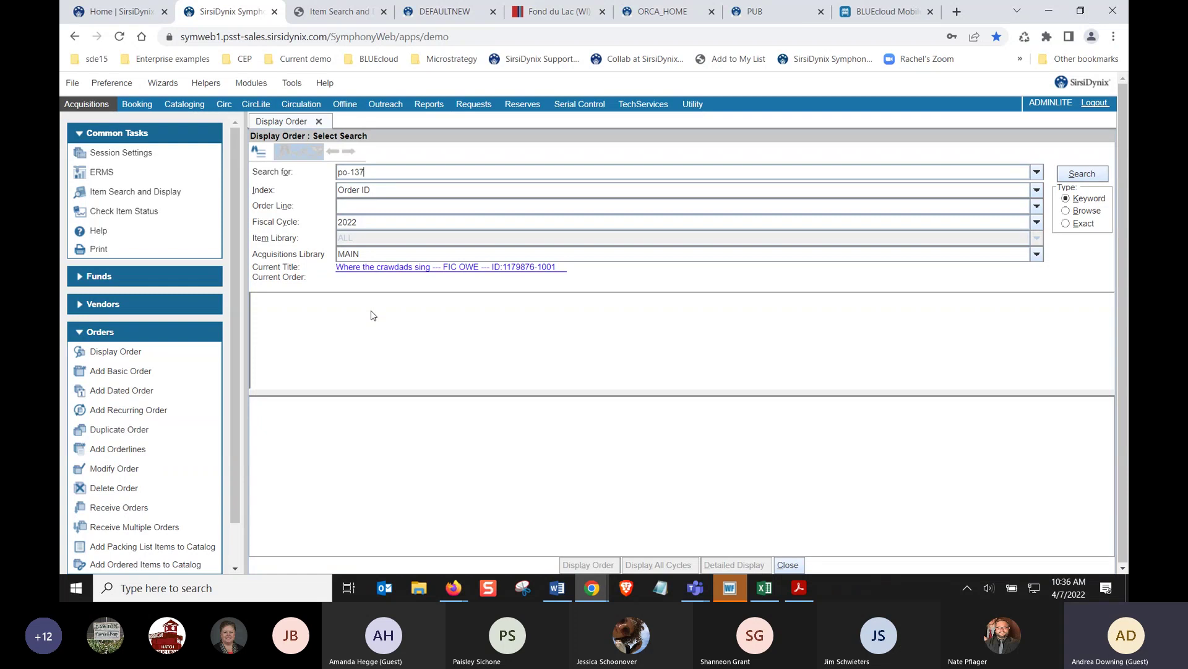
key("Return")
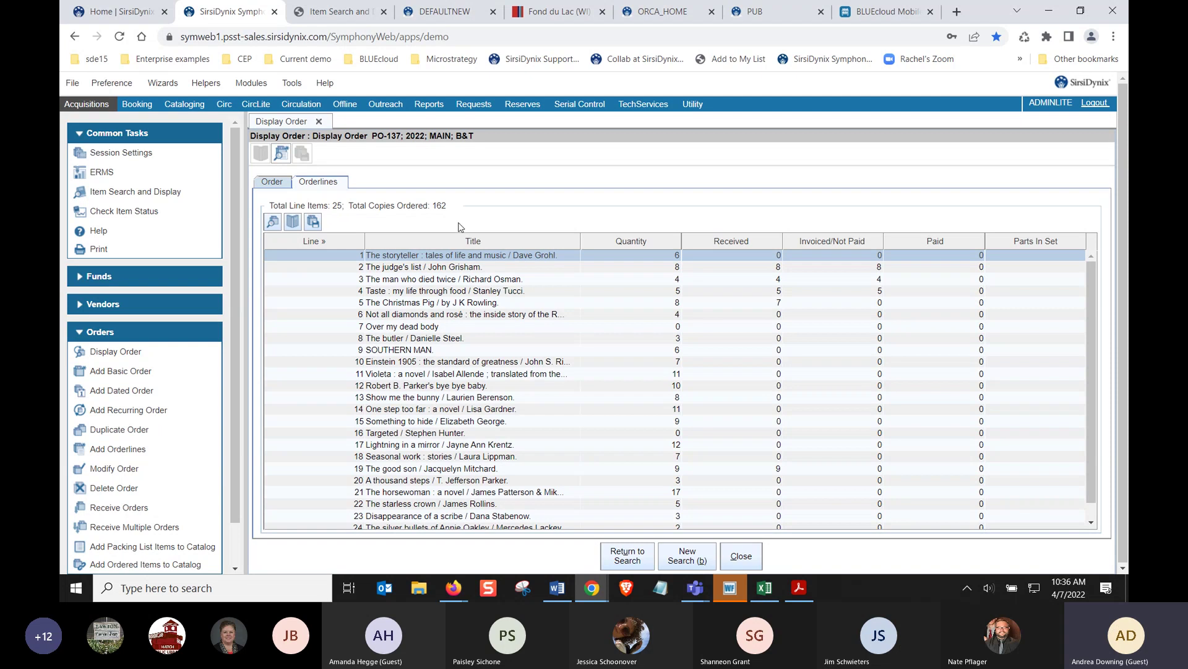
Review orderline 1's SOUTHBOOK, BRNCH1BOOK and MAINBOOK segments, then close the orderline
left_click(273, 227)
left_click(382, 225)
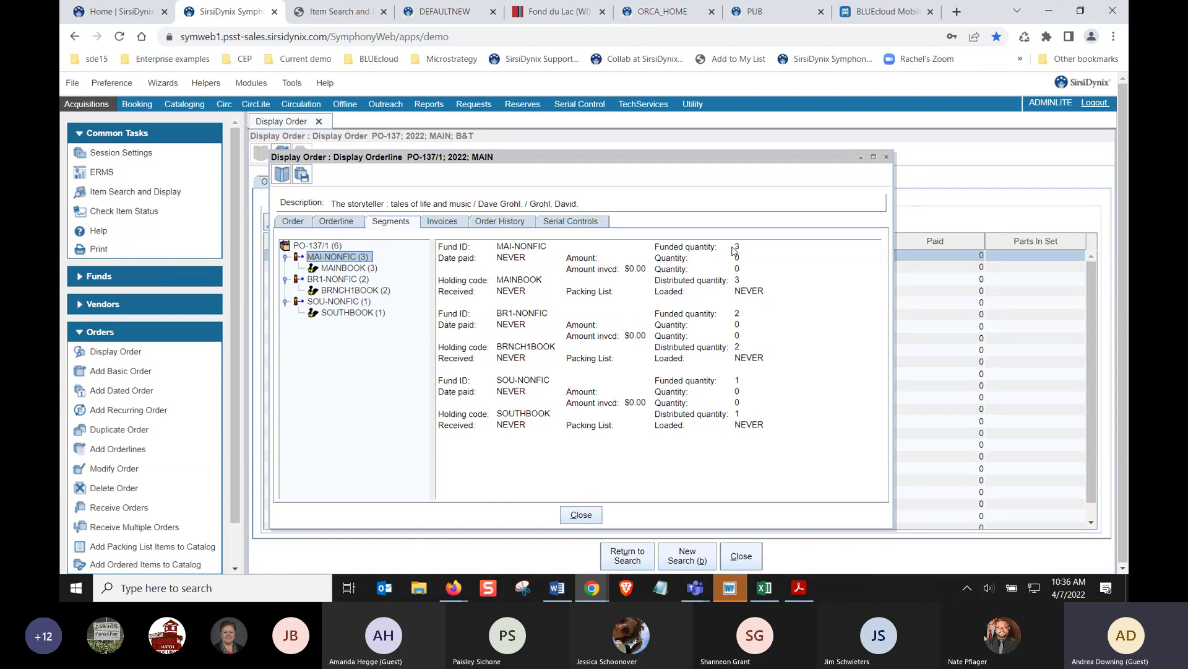
left_click(349, 315)
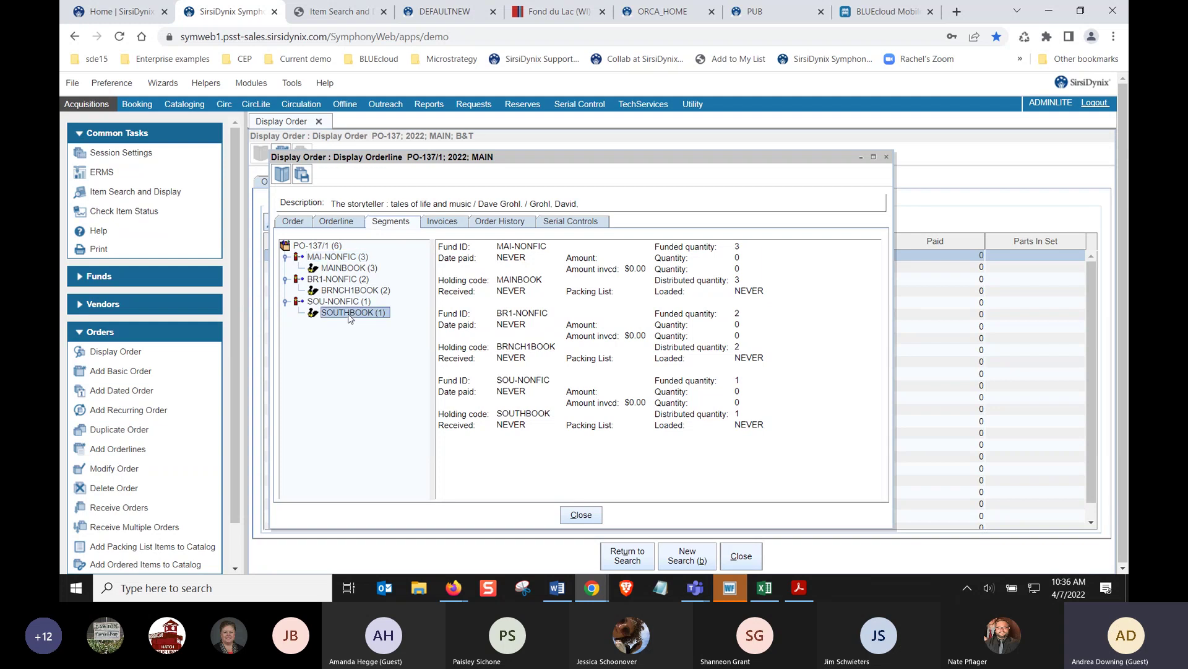
left_click(352, 291)
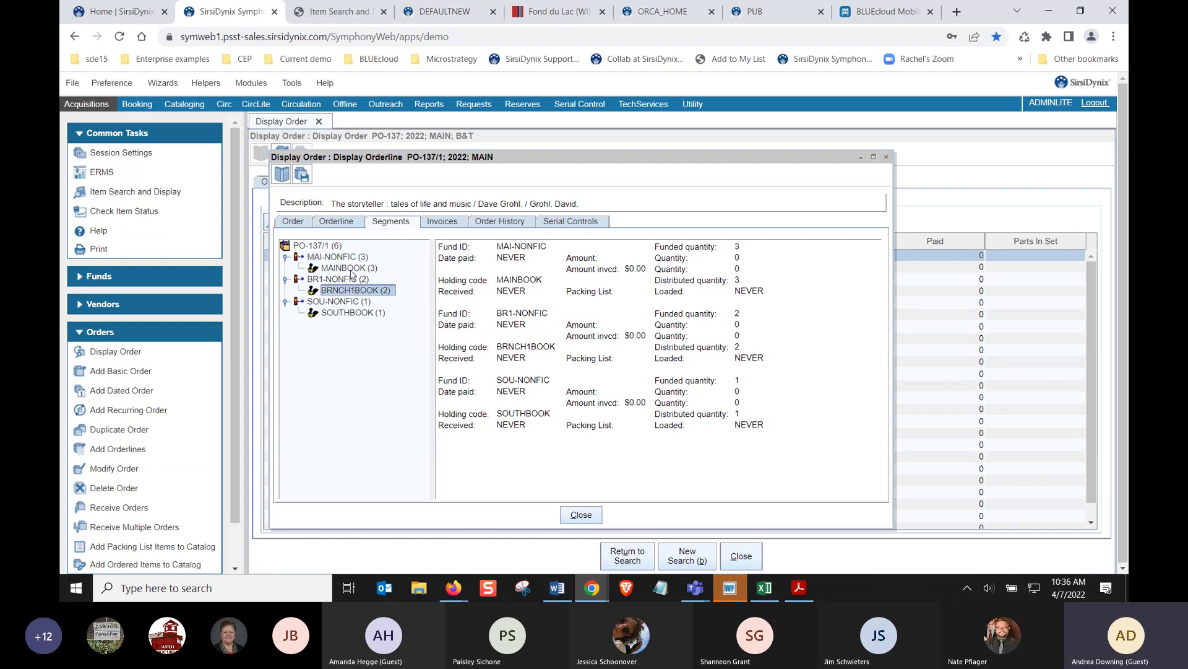
left_click(350, 269)
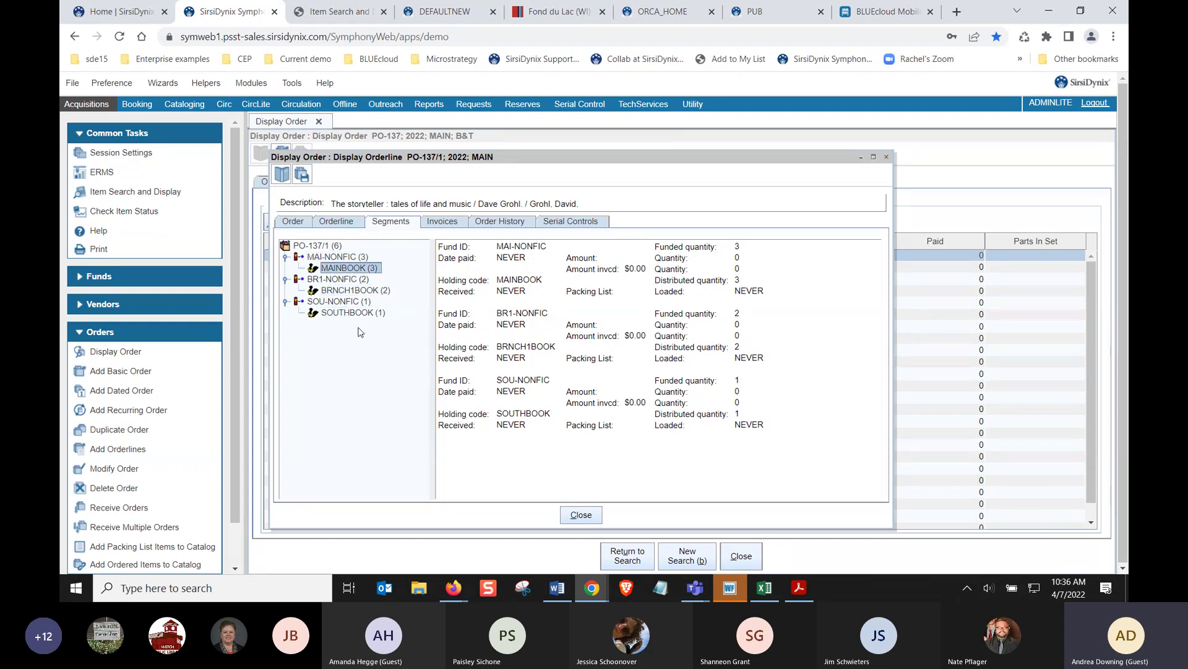
left_click(579, 515)
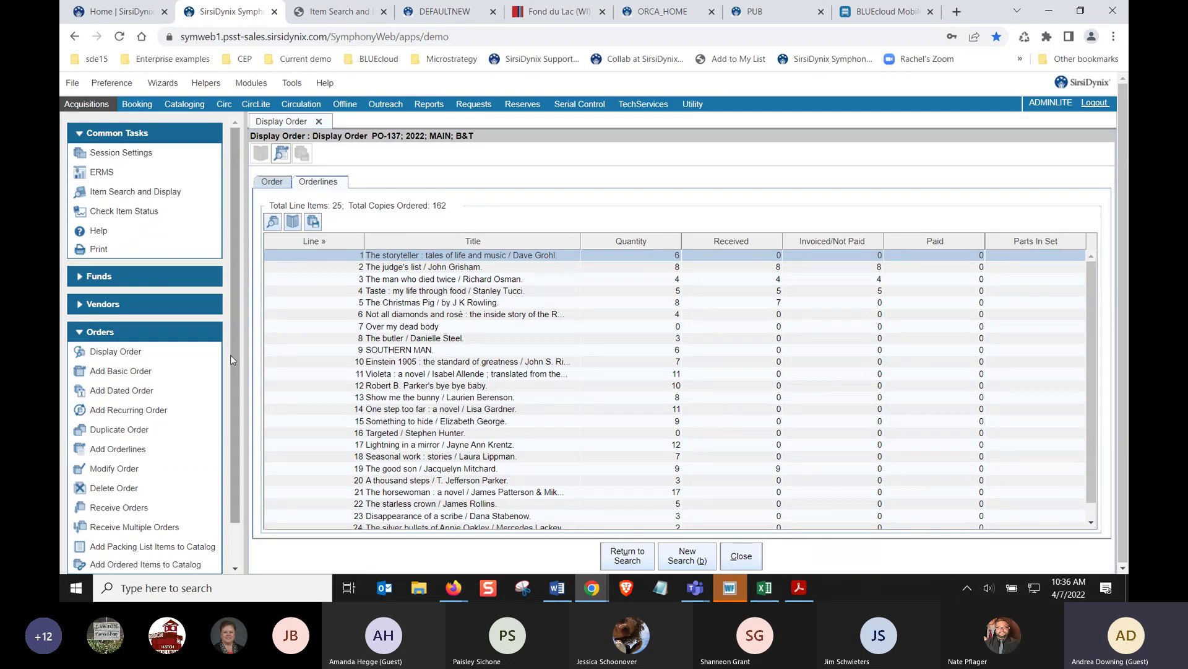
List all invoices in Modify Invoice and open invoice INV-69
left_click(195, 330)
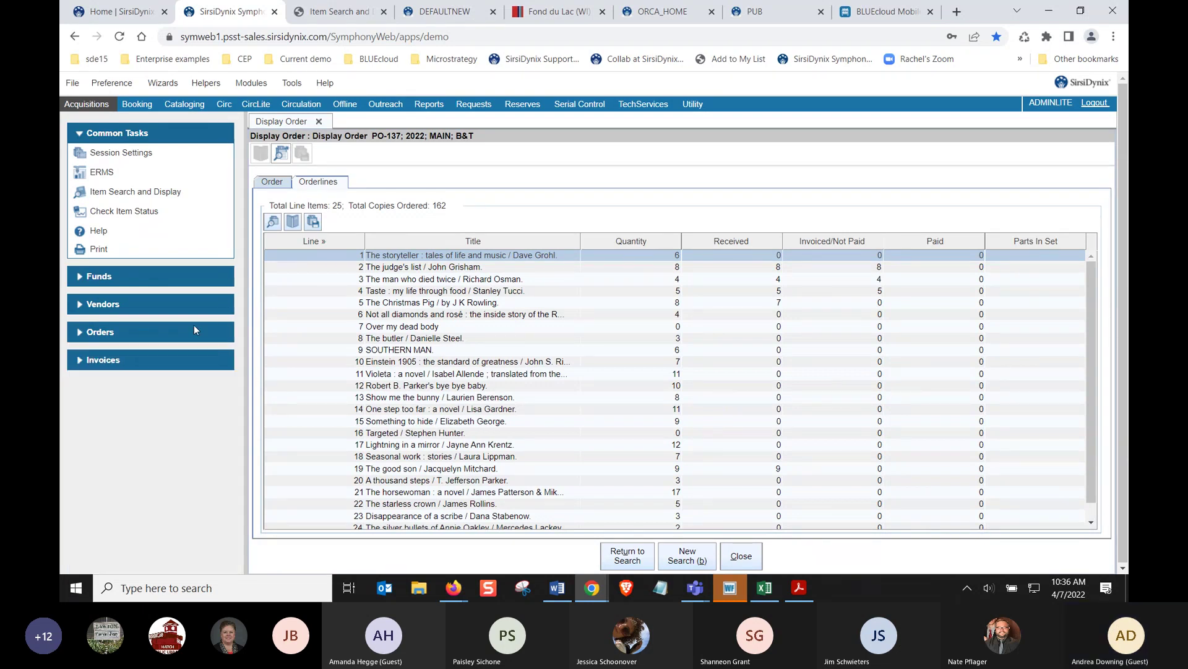
left_click(176, 363)
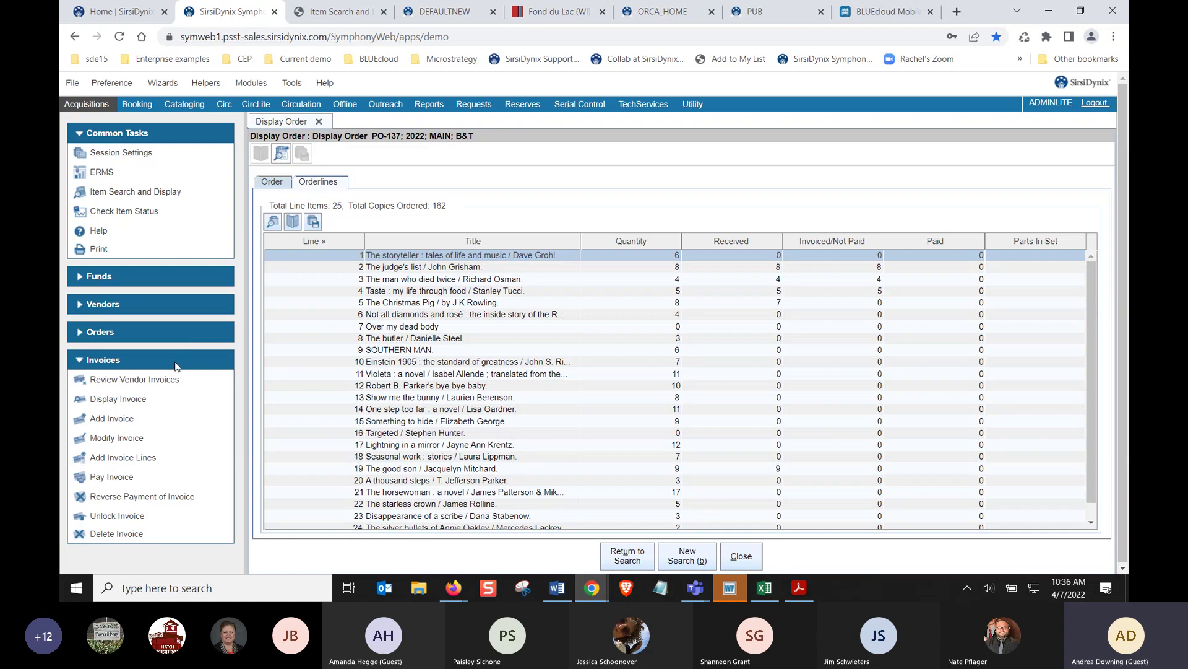
left_click(117, 438)
left_click(1066, 177)
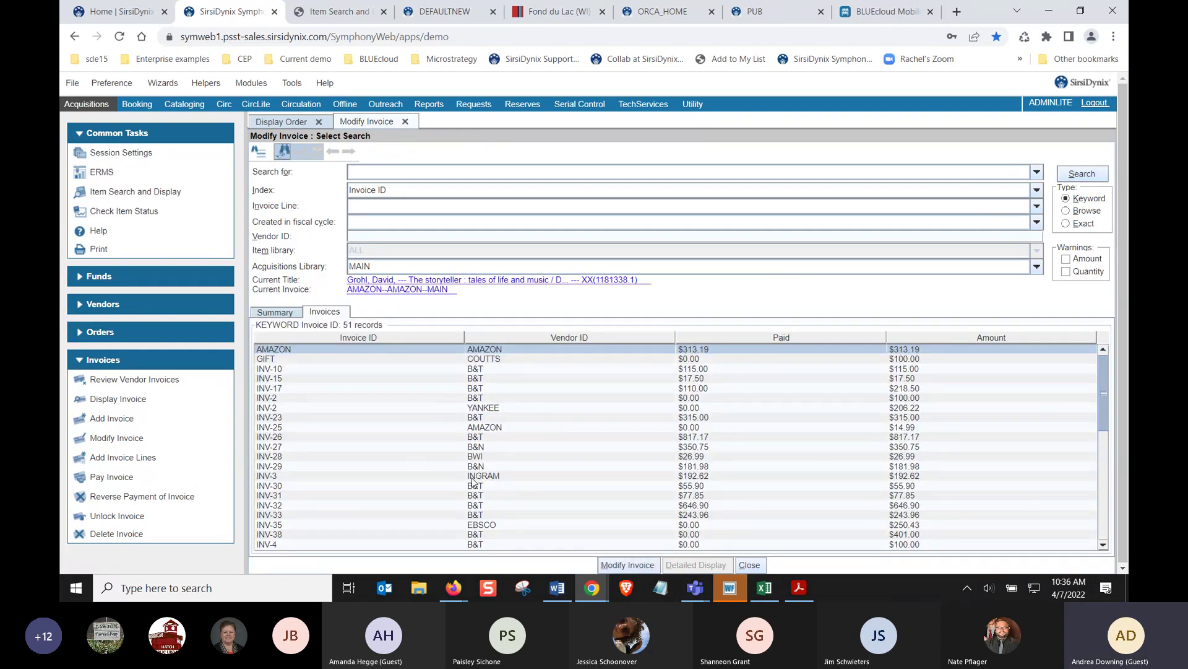
scroll(474, 481, "down", 7)
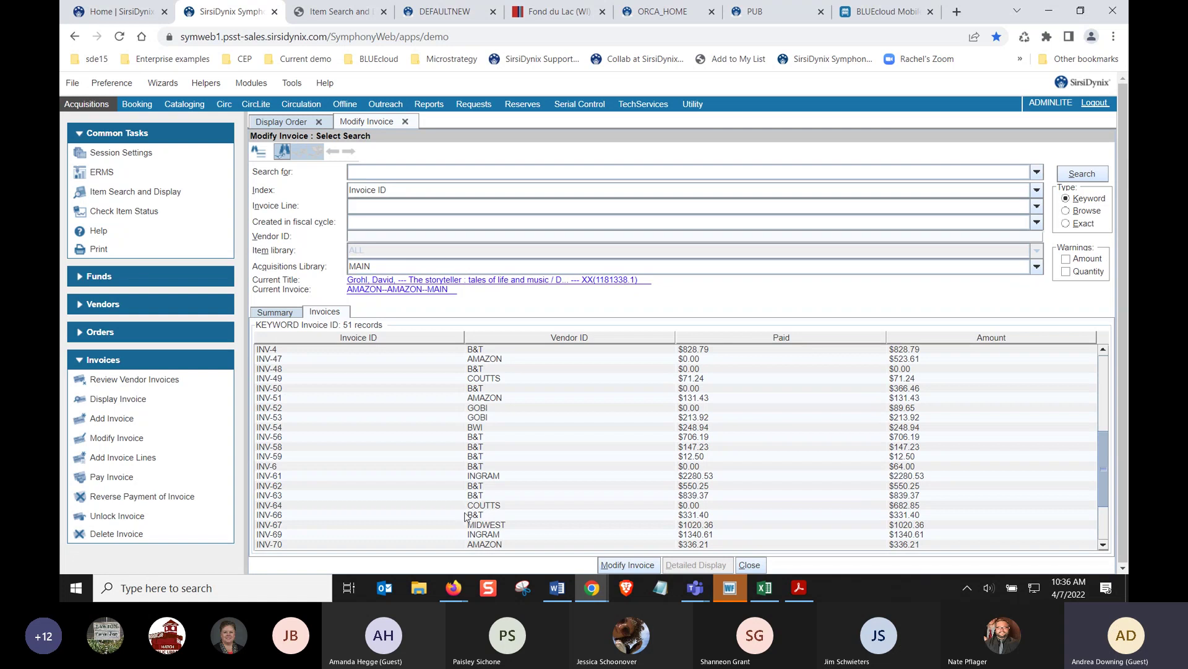
left_click(475, 535)
left_click(608, 565)
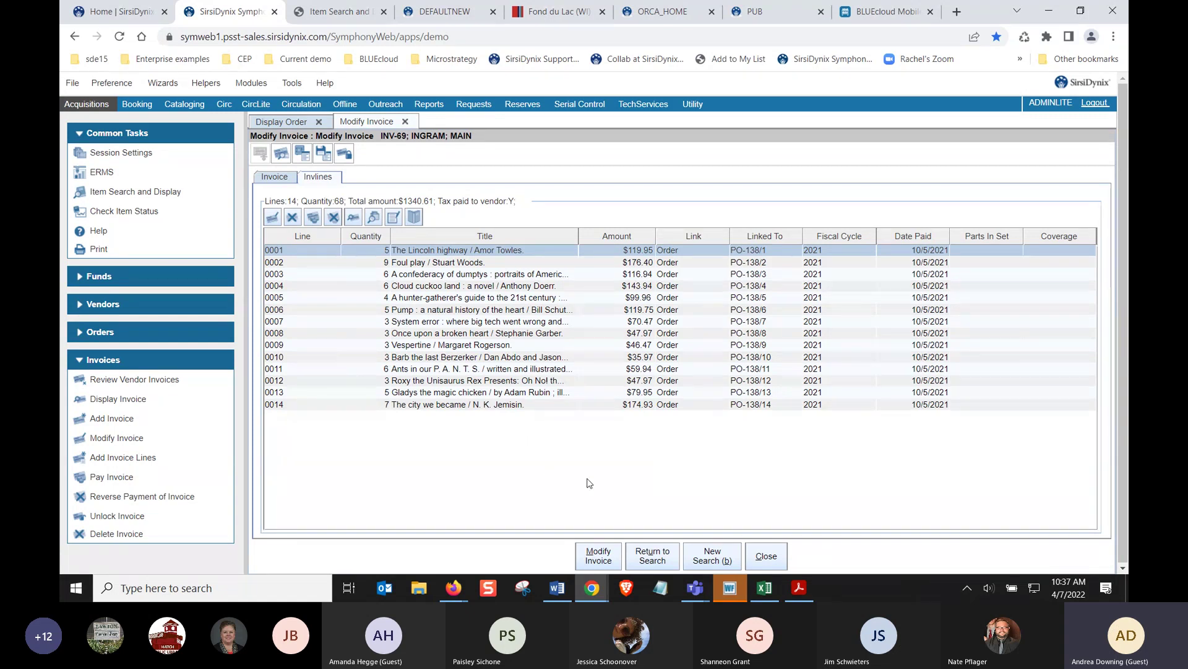
Close the invoice and order displays and the item search tab, then return to Excel
left_click(766, 556)
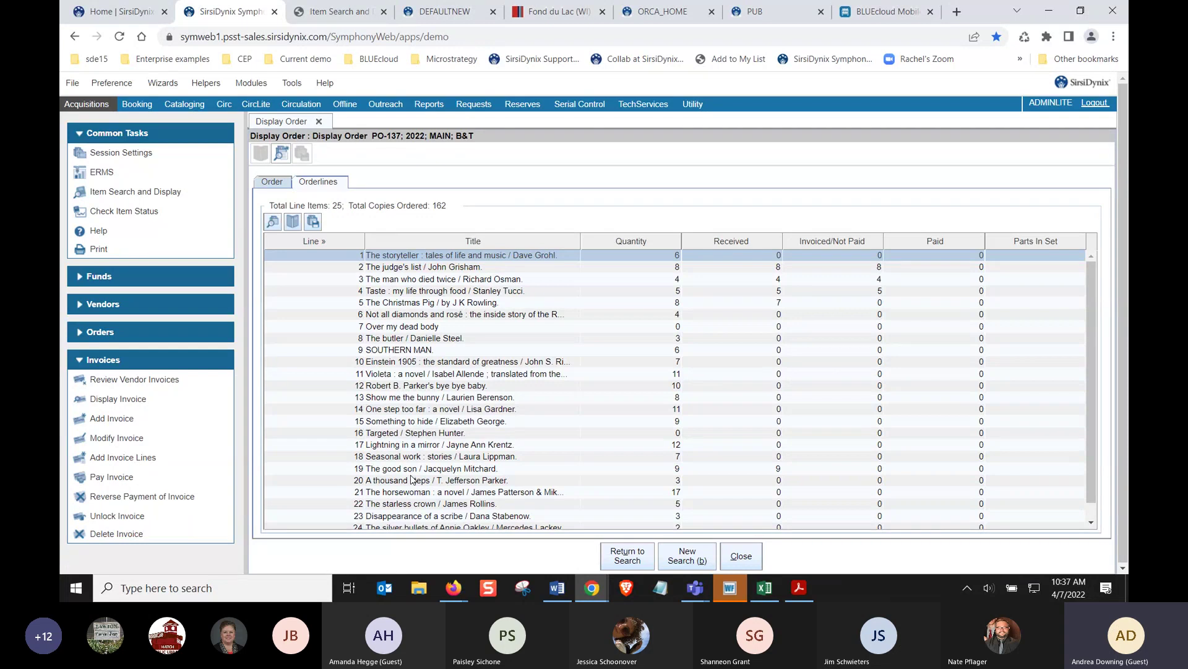
left_click(742, 557)
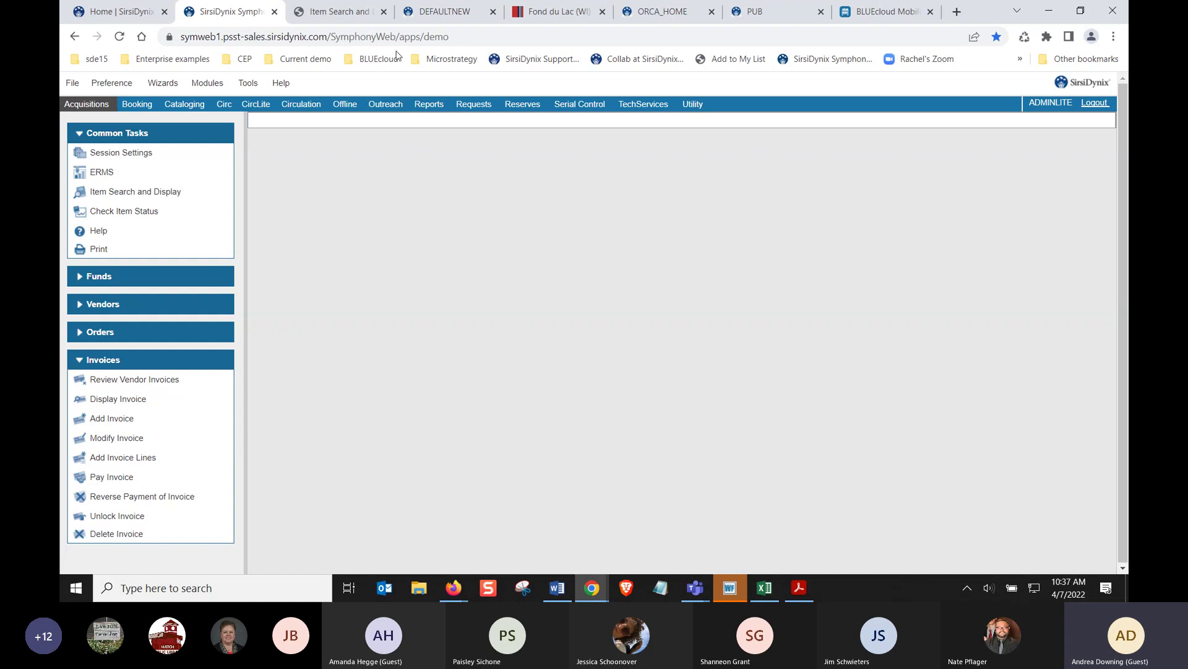
left_click(384, 11)
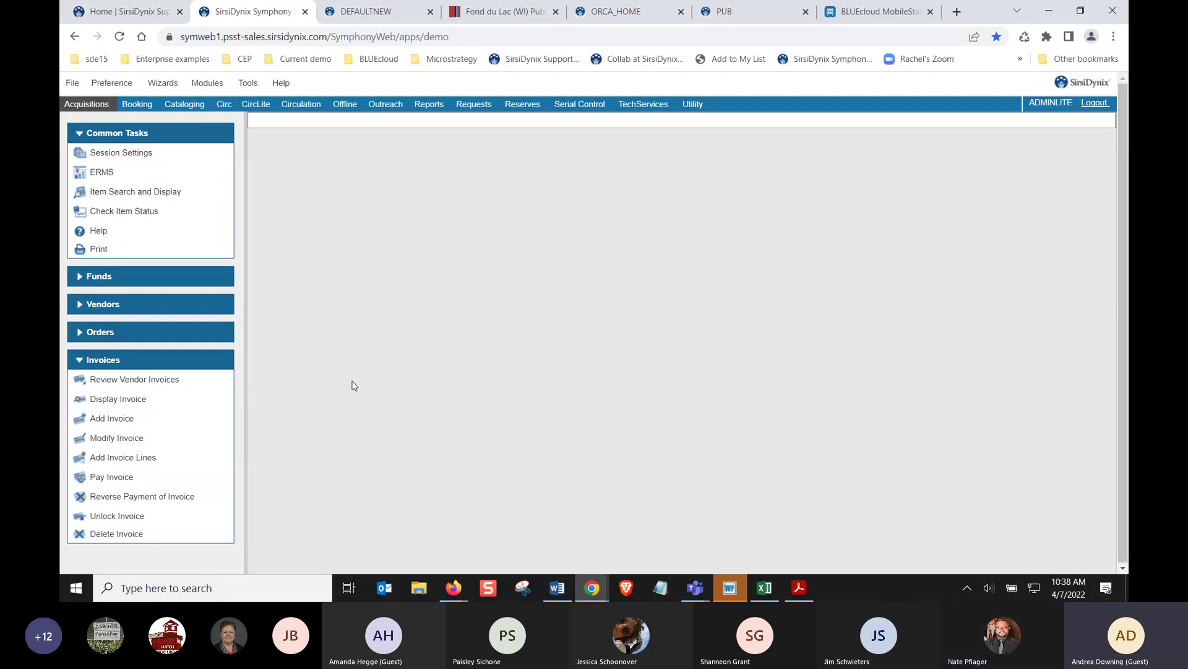
left_click(765, 591)
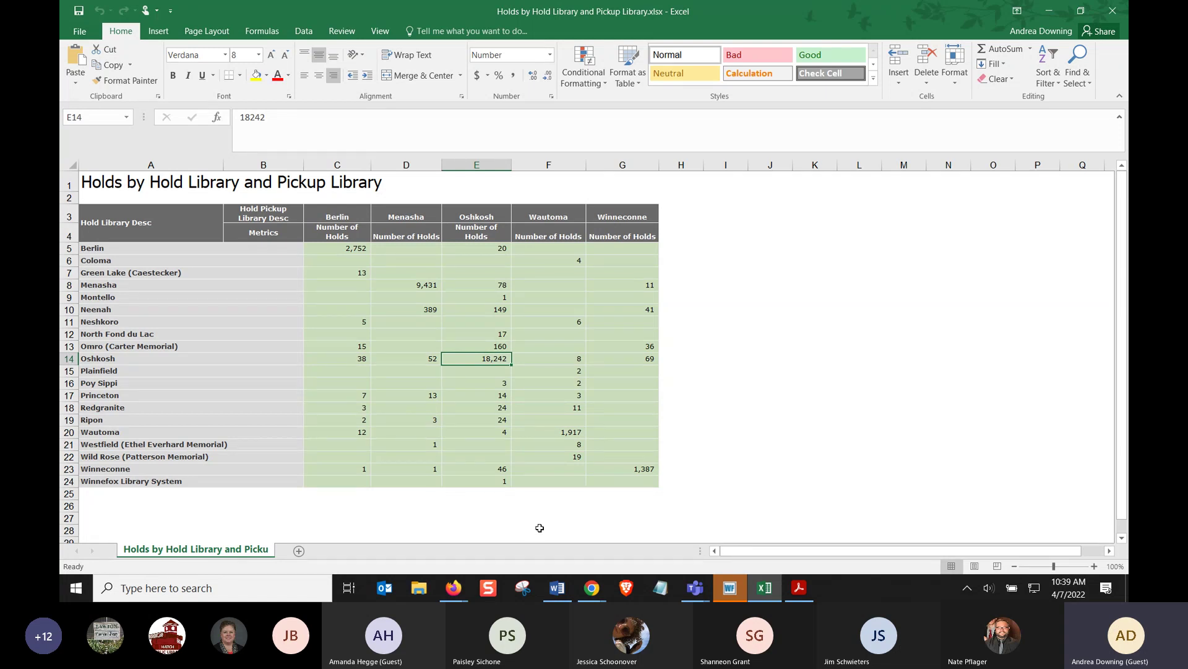
Leave the holds workbook and return to the WorkFlows browser window with Alt+Tab
key("alt+Tab")
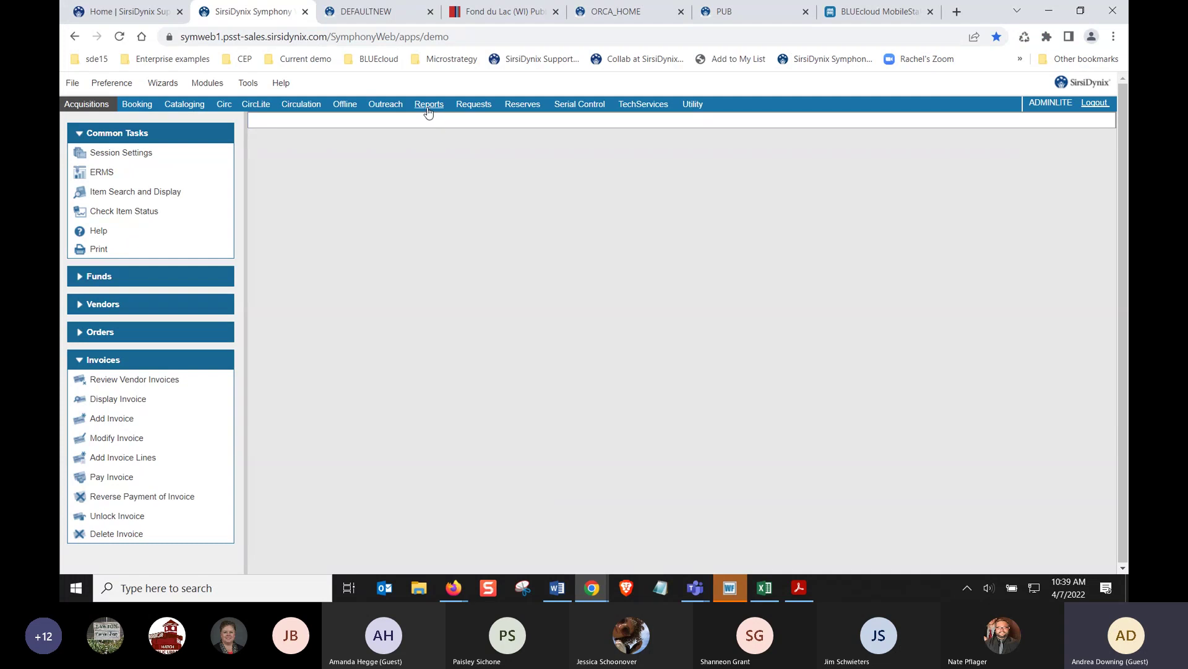
In Reports, browse Bibliographic reports from Count Items through Remove DISCARD Items
left_click(429, 105)
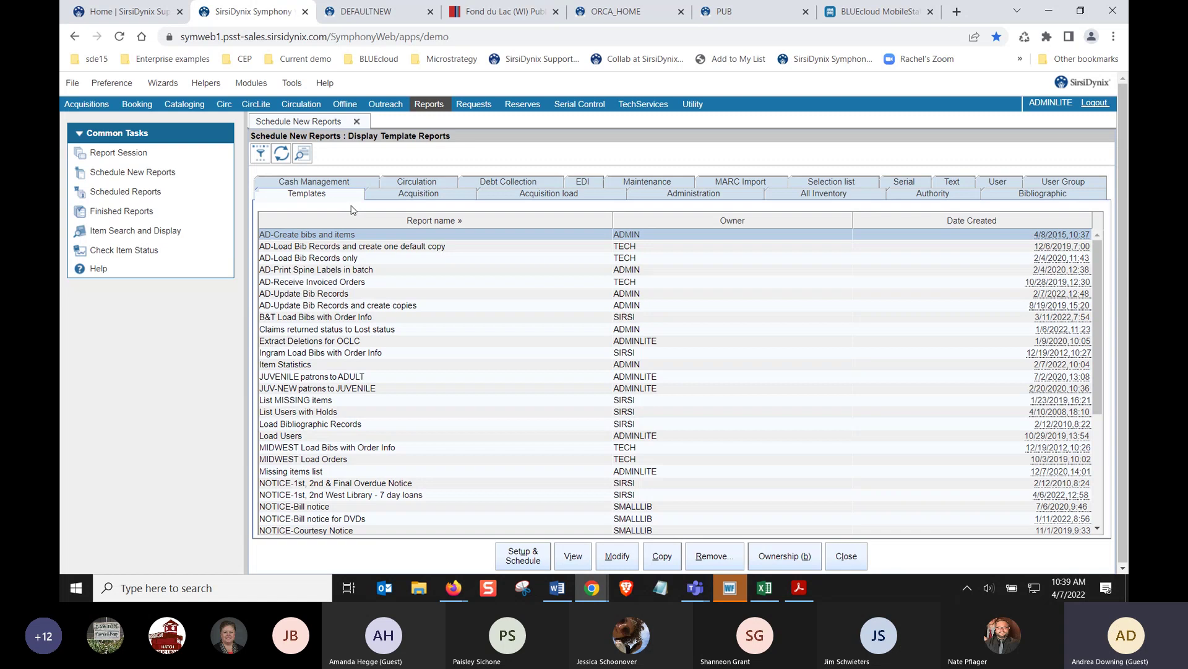
left_click(998, 196)
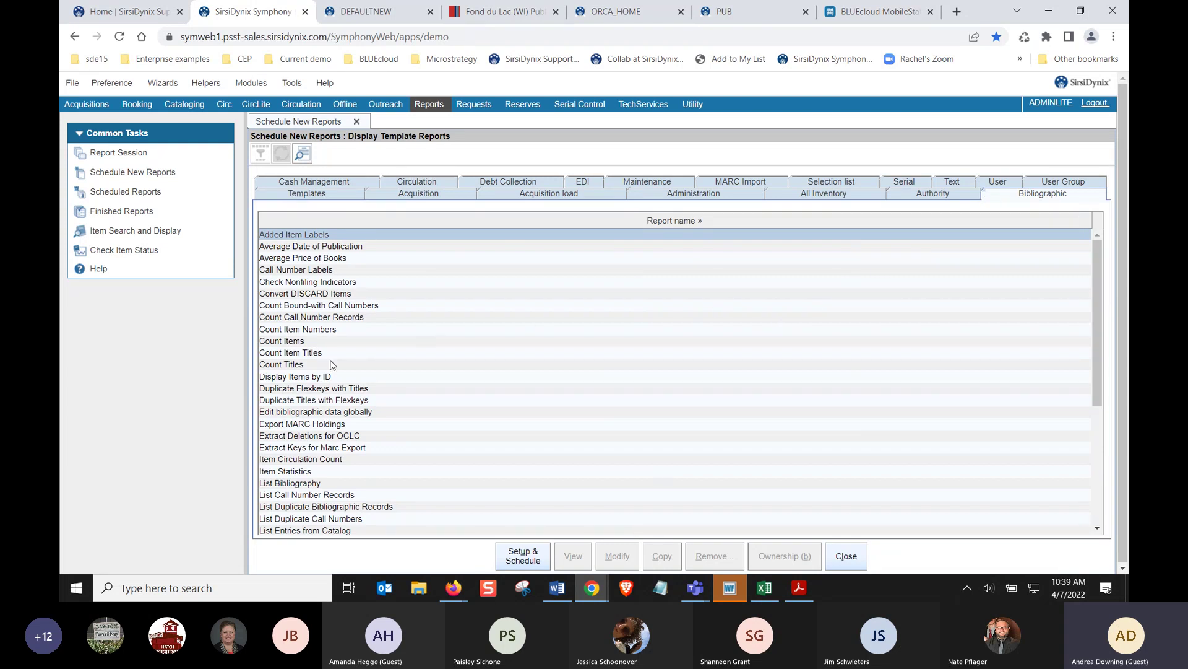
left_click(315, 342)
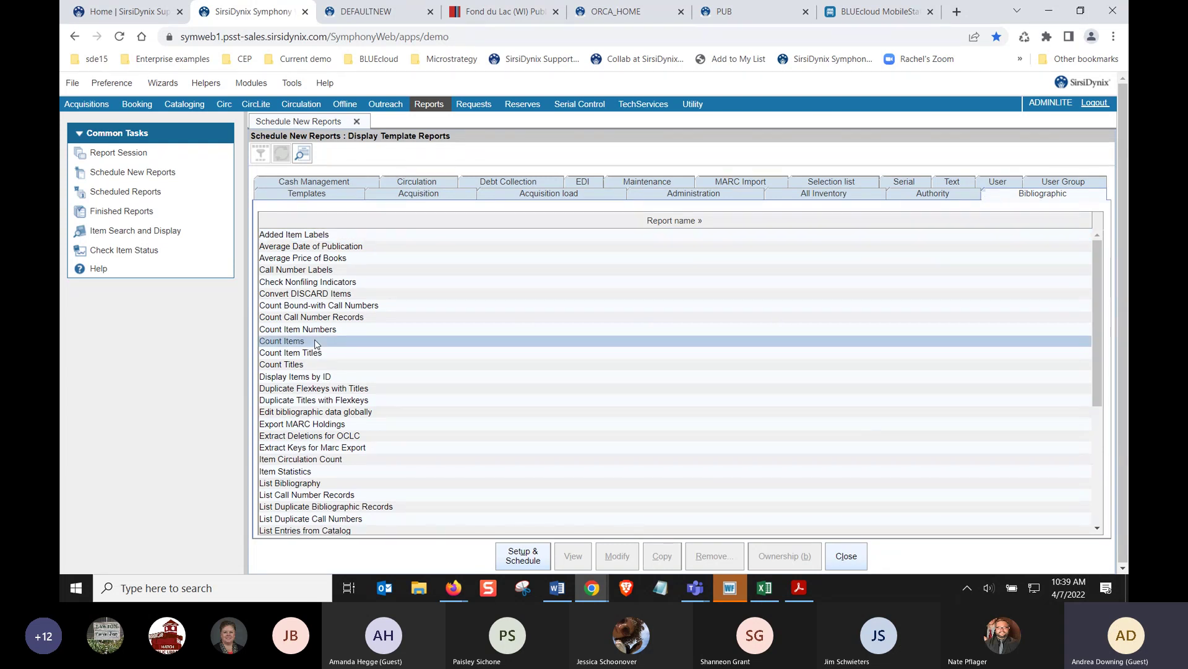
left_click(316, 428)
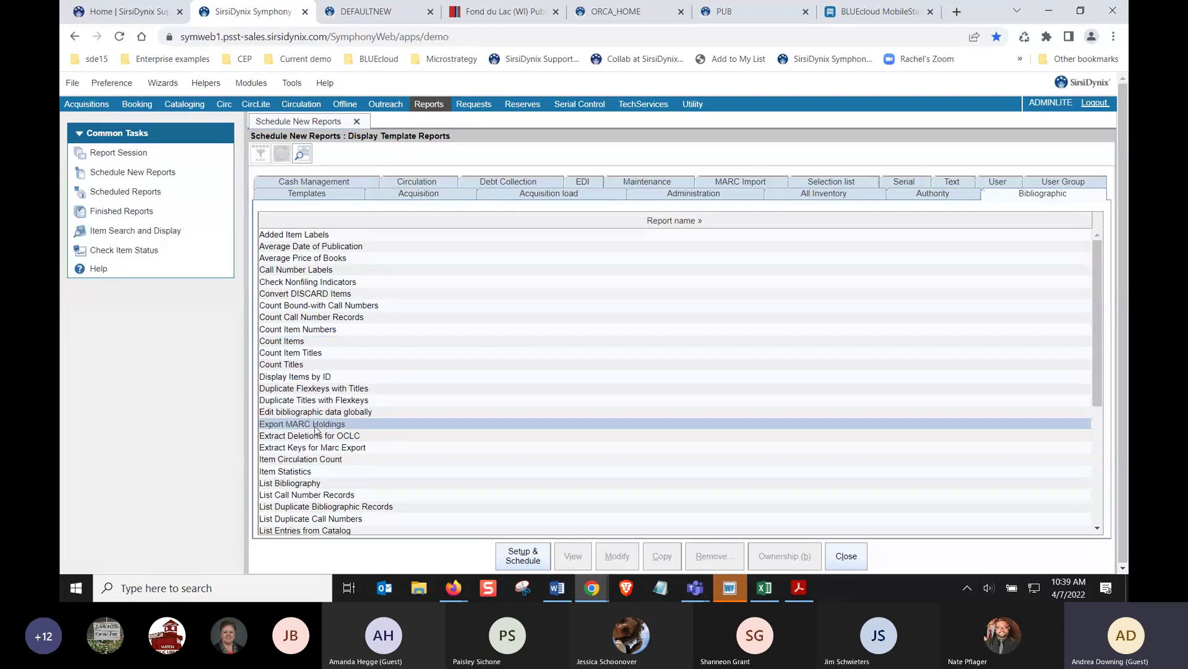
left_click(301, 473)
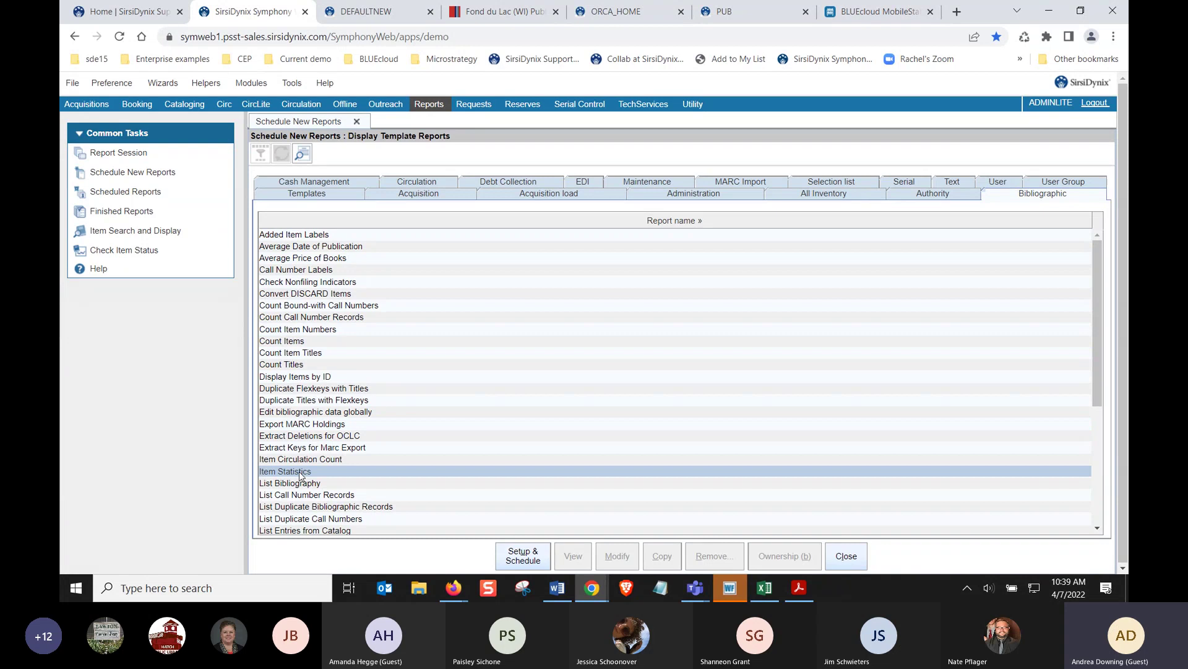
left_click(299, 484)
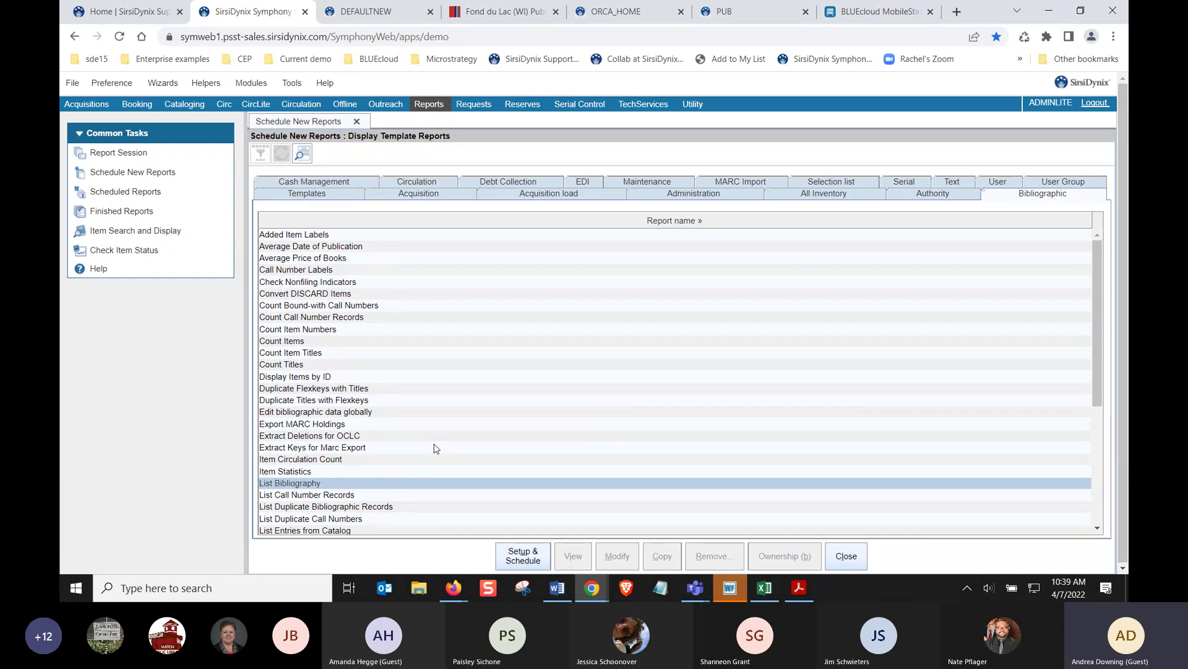
scroll(435, 448, "down", 6)
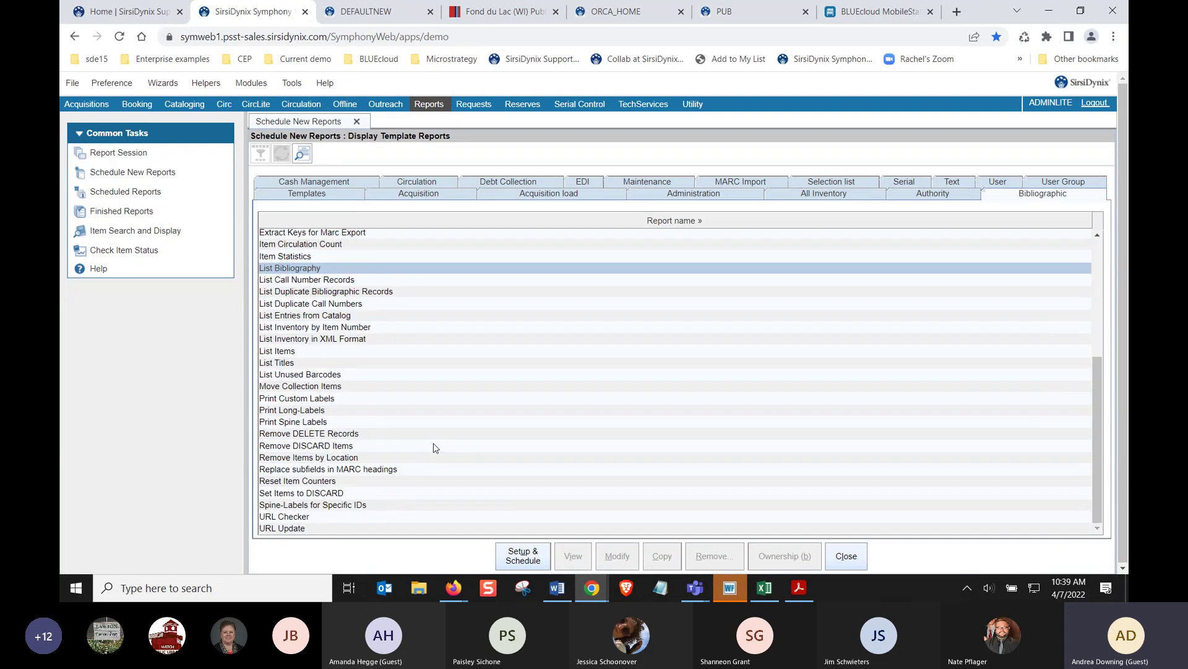
left_click(311, 401)
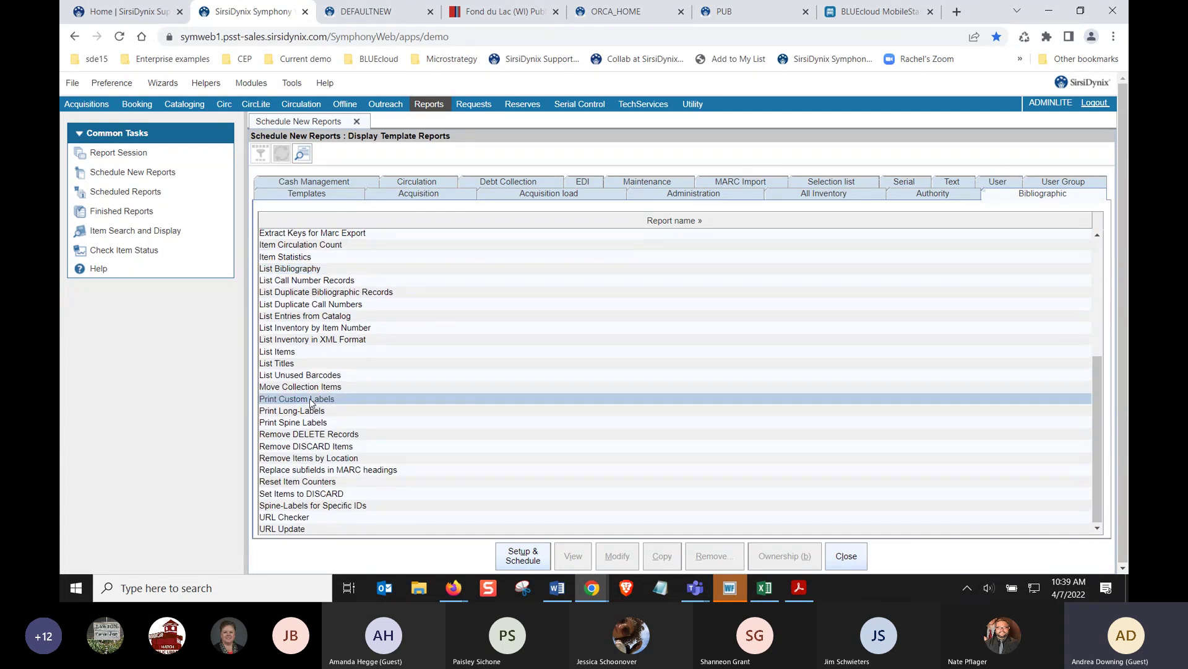
left_click(299, 449)
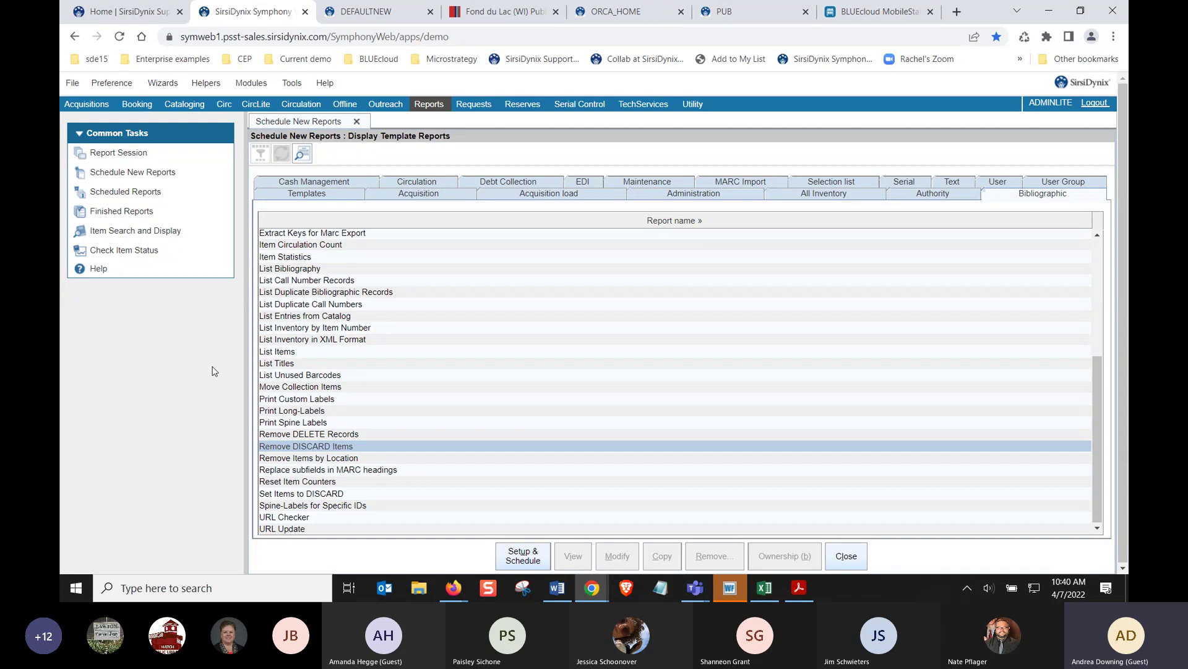
Check owners for the MIDWEST Load Bibs with Order Info template, then cancel without changes
left_click(308, 194)
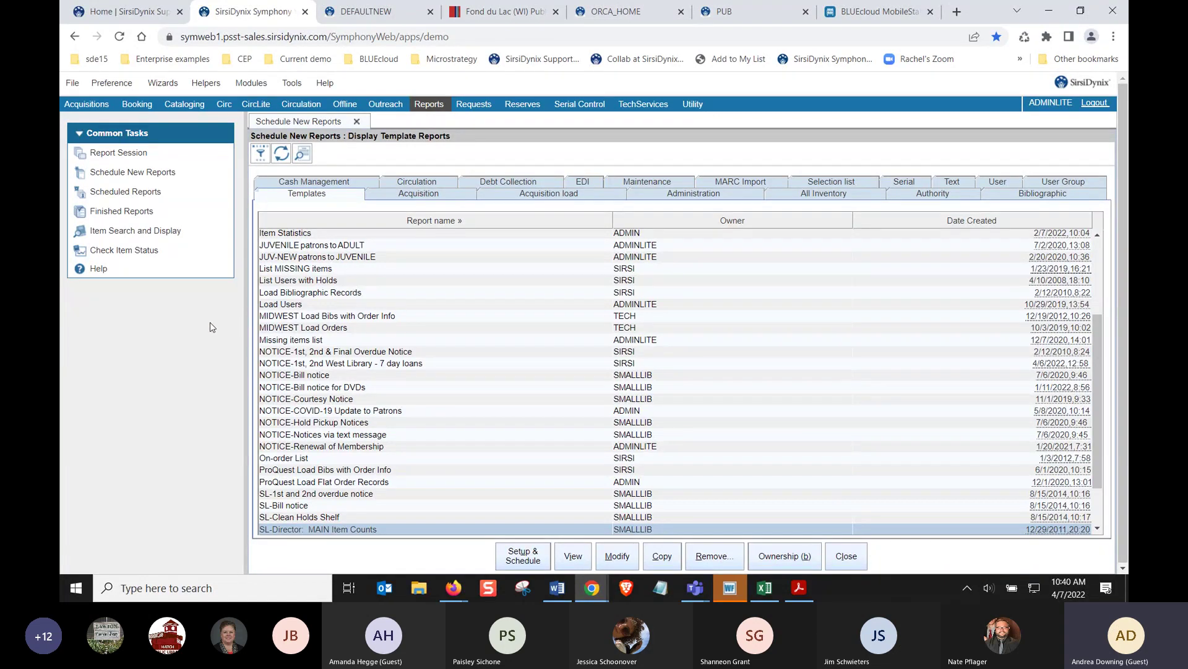
left_click(326, 316)
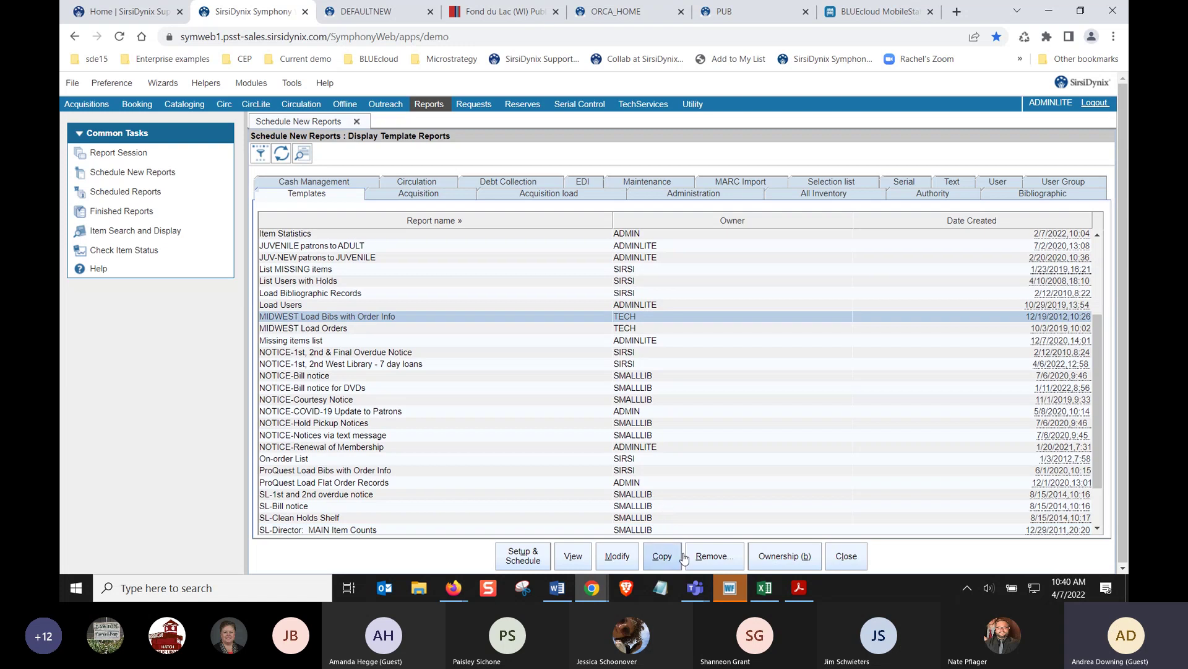
left_click(777, 556)
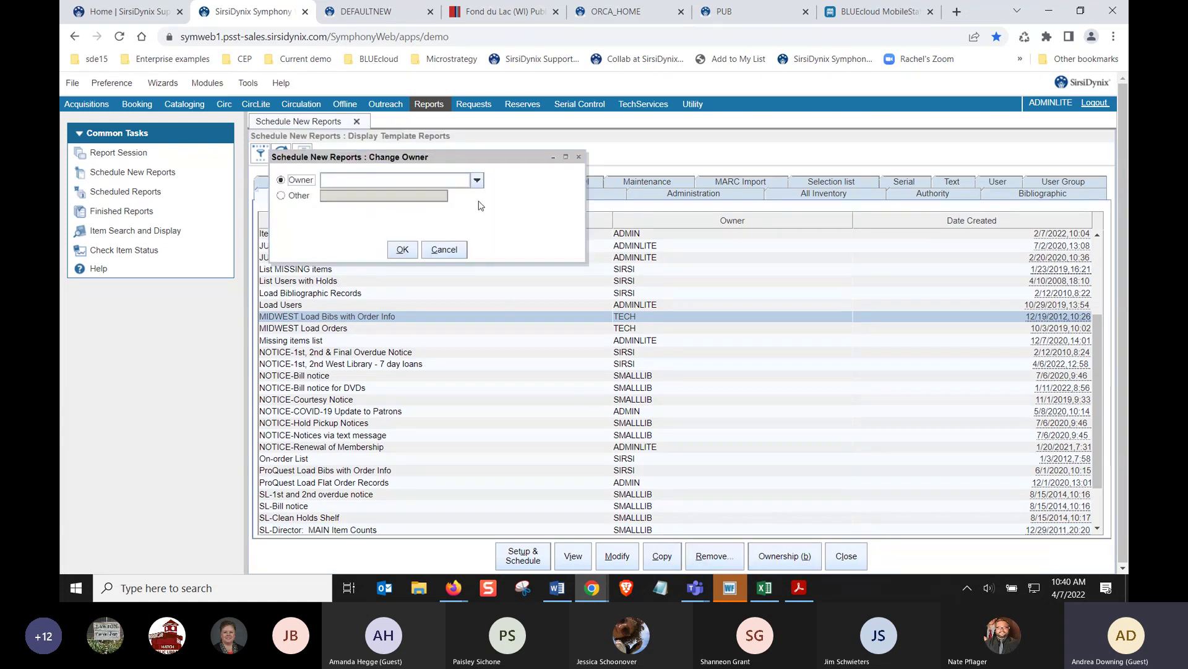
left_click(477, 181)
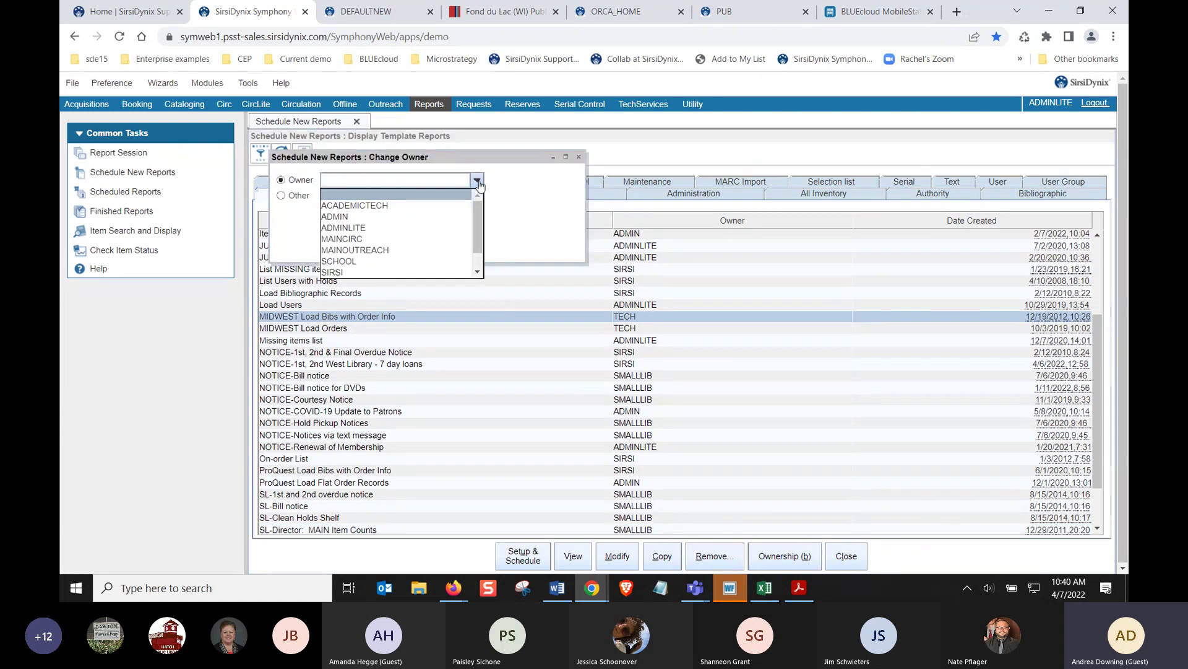
left_click(477, 180)
left_click(450, 252)
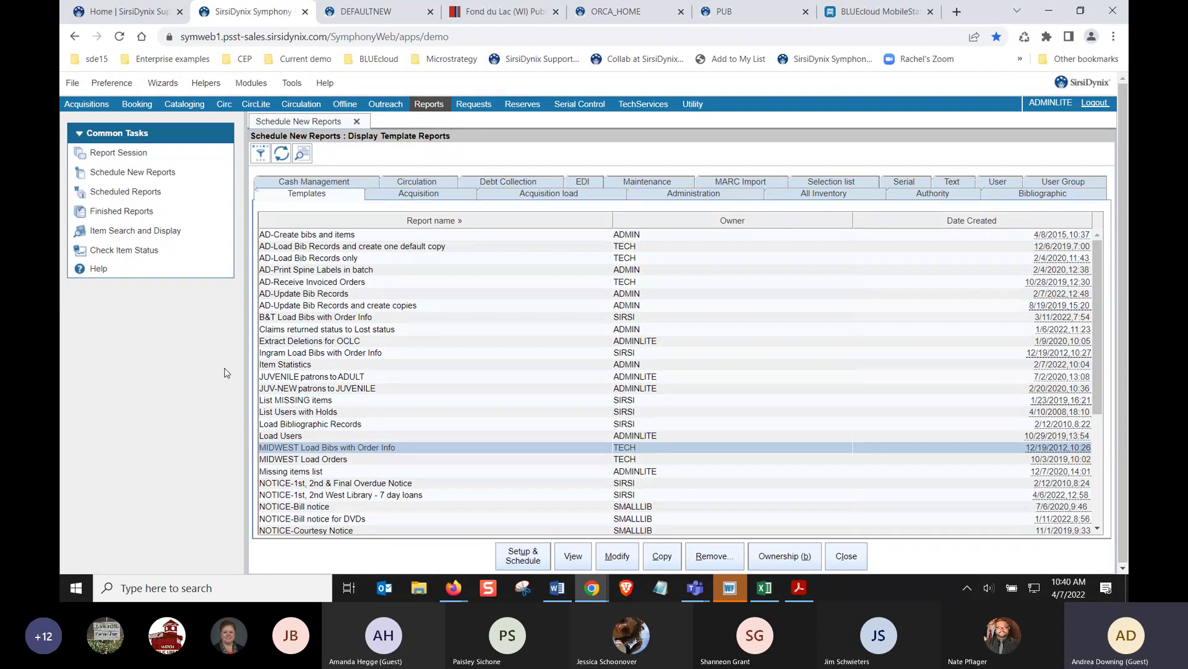
Search the computer for 'ord' and open Order Line List-PO, Fund, and Vendor.xlsx
left_click(207, 586)
type("ord")
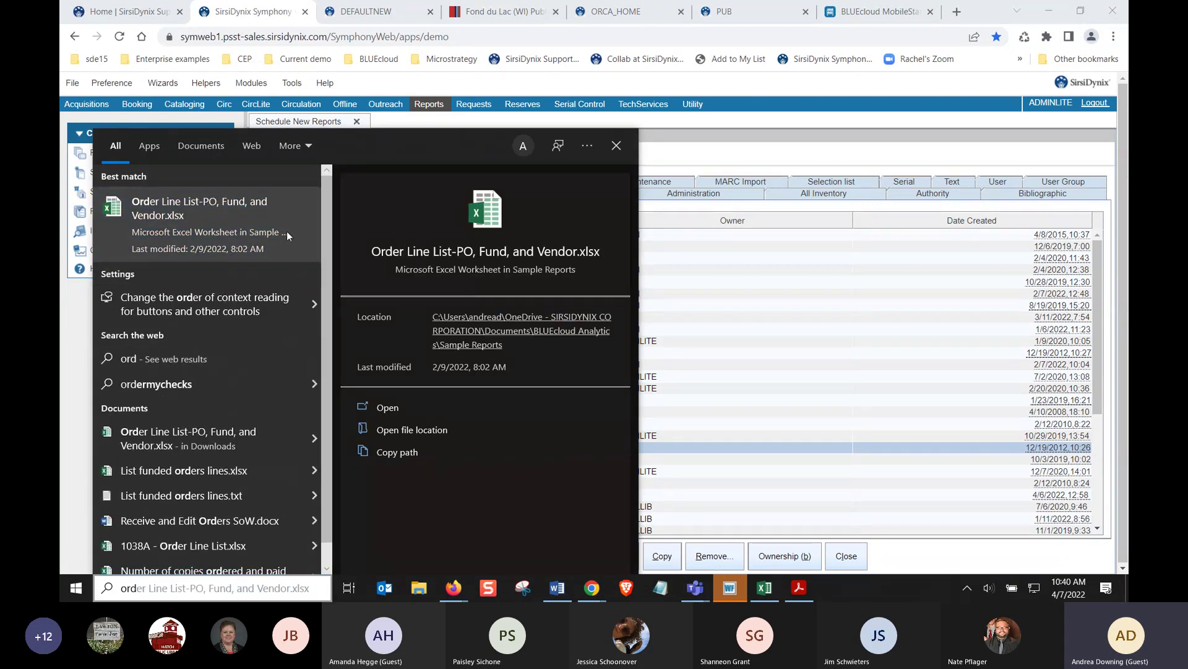
left_click(202, 210)
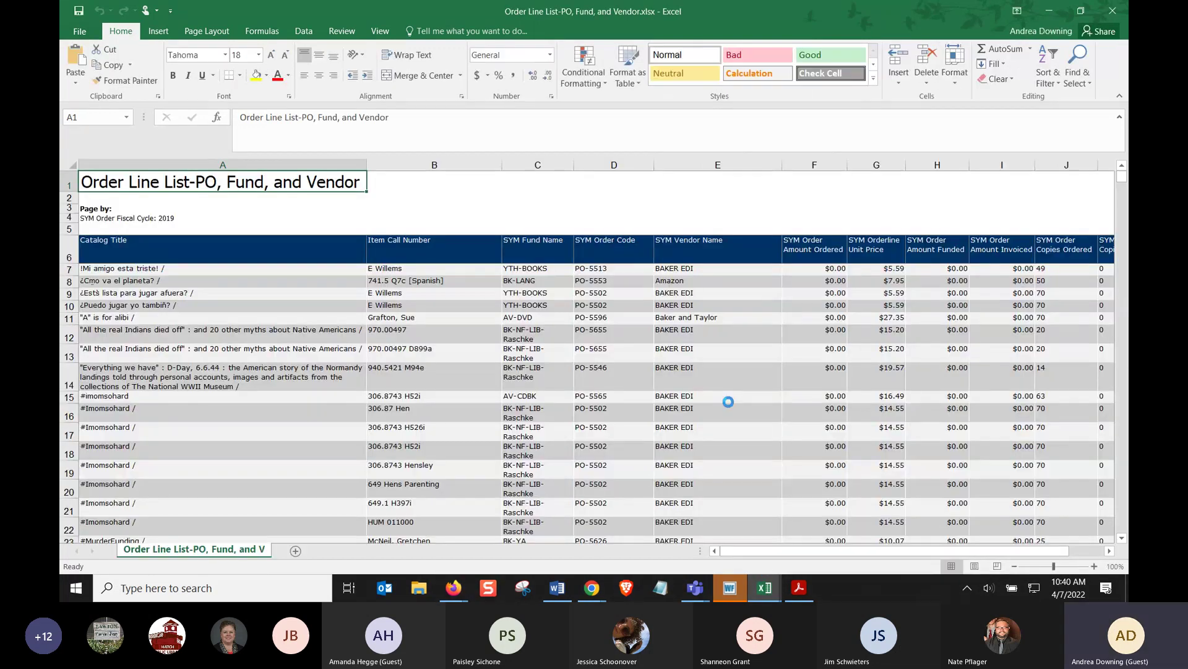
Bring the Order Line List workbook back to the front from the taskbar previews
left_click(766, 588)
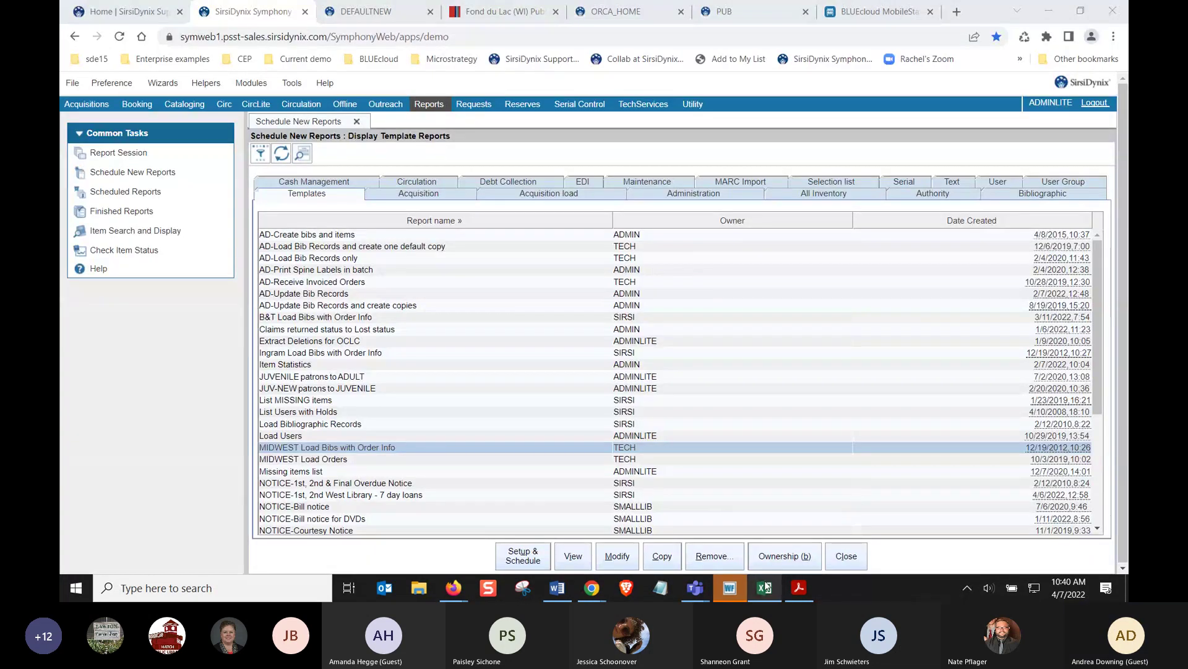
left_click(767, 589)
left_click(766, 589)
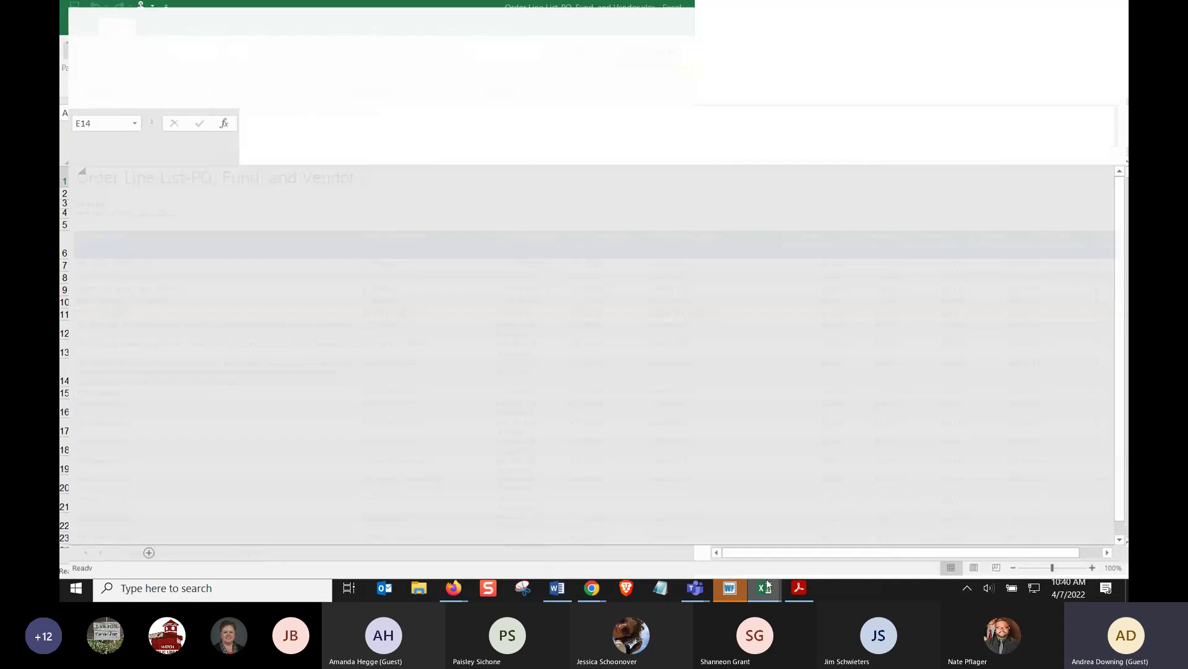
mouse_move(766, 589)
left_click(795, 532)
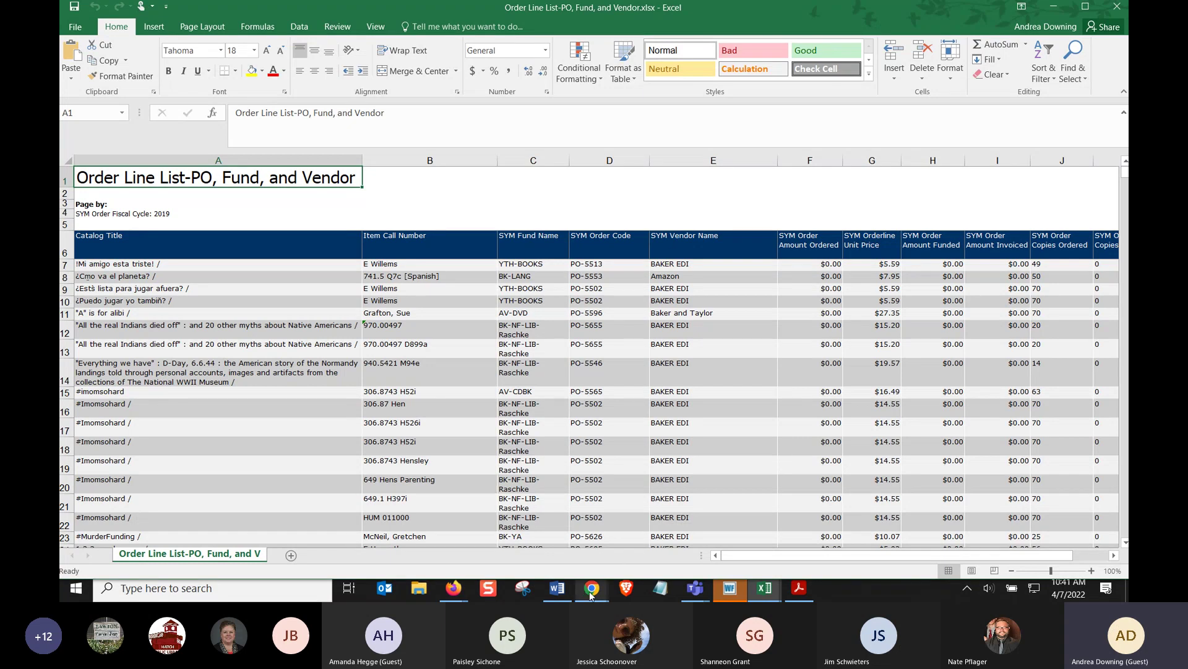
mouse_move(590, 594)
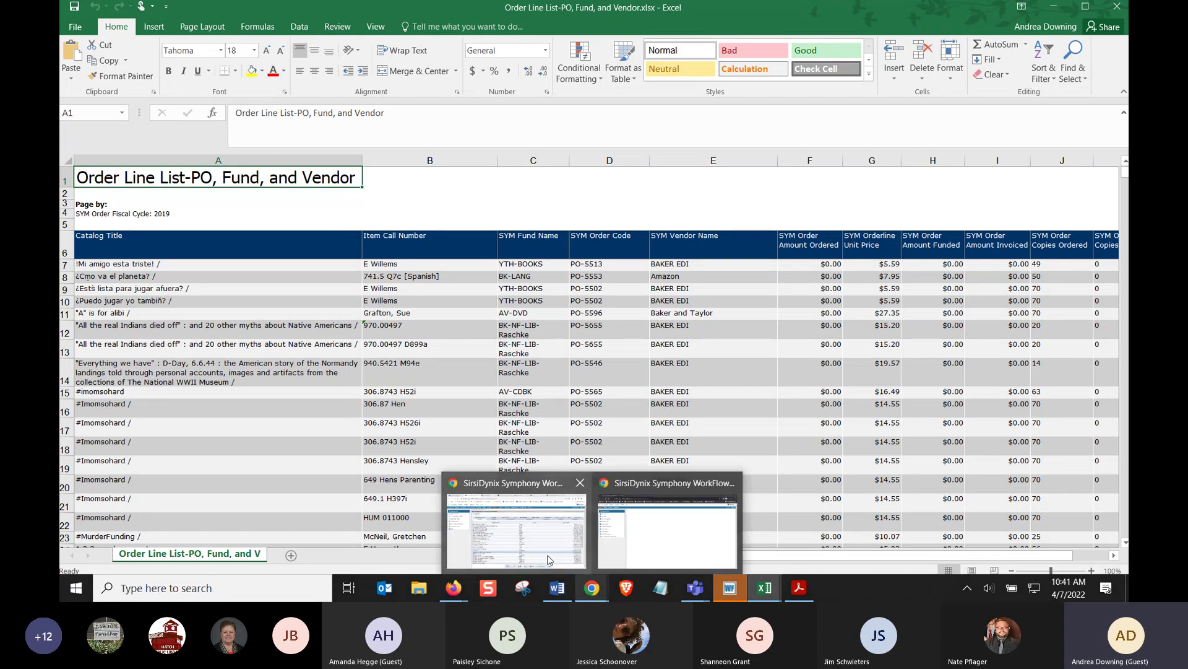
Open the List Users with Holds template, review its user and item selection criteria, then cancel
left_click(548, 560)
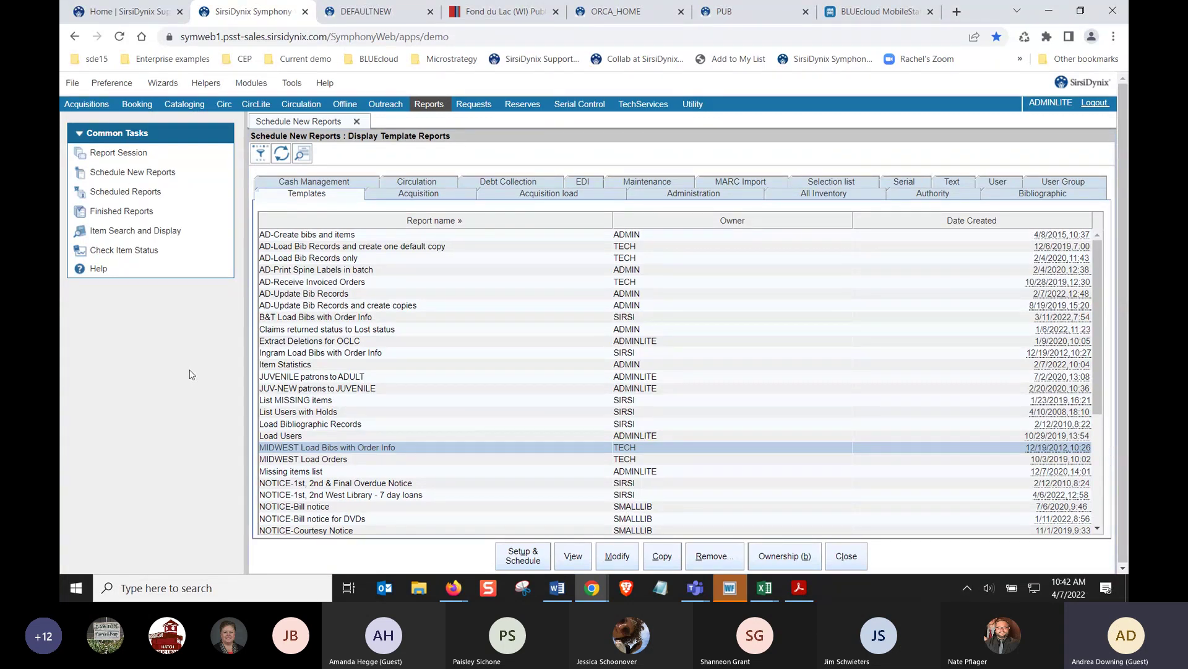
left_click(282, 412)
double_click(283, 413)
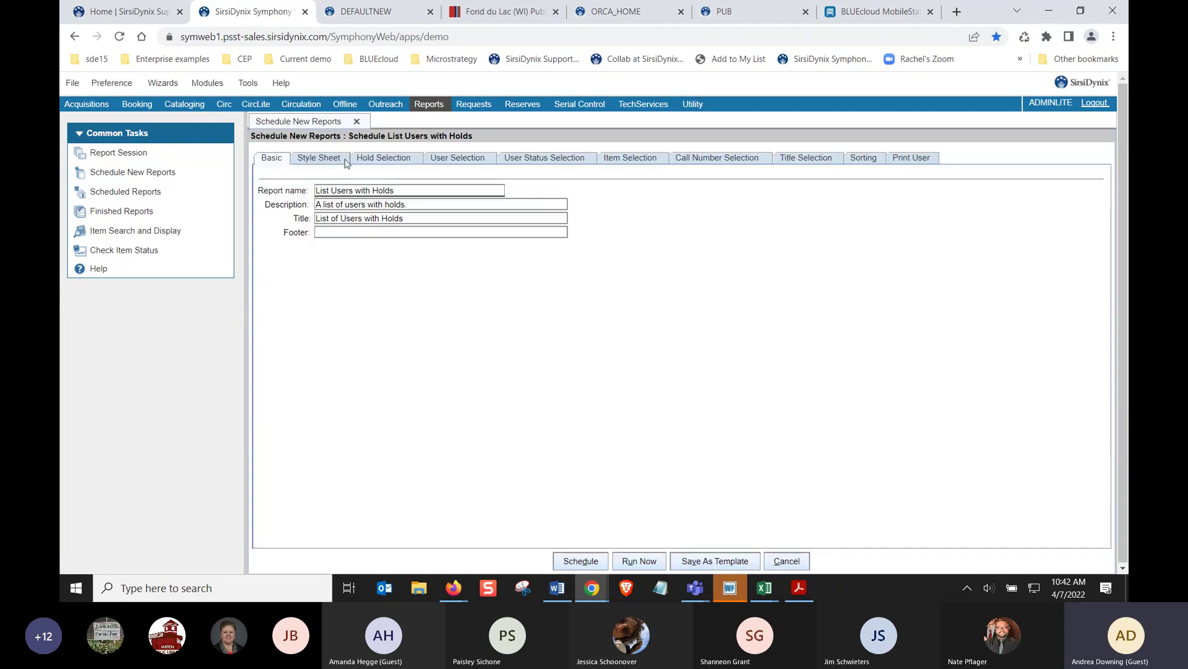
left_click(443, 158)
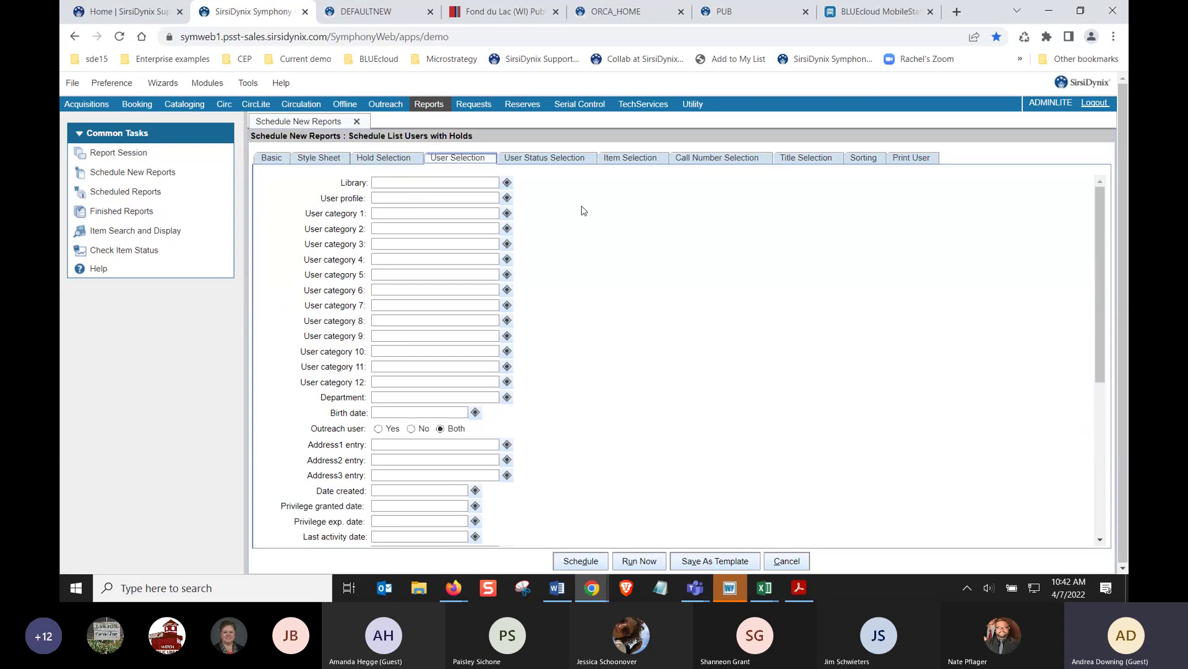
left_click(616, 166)
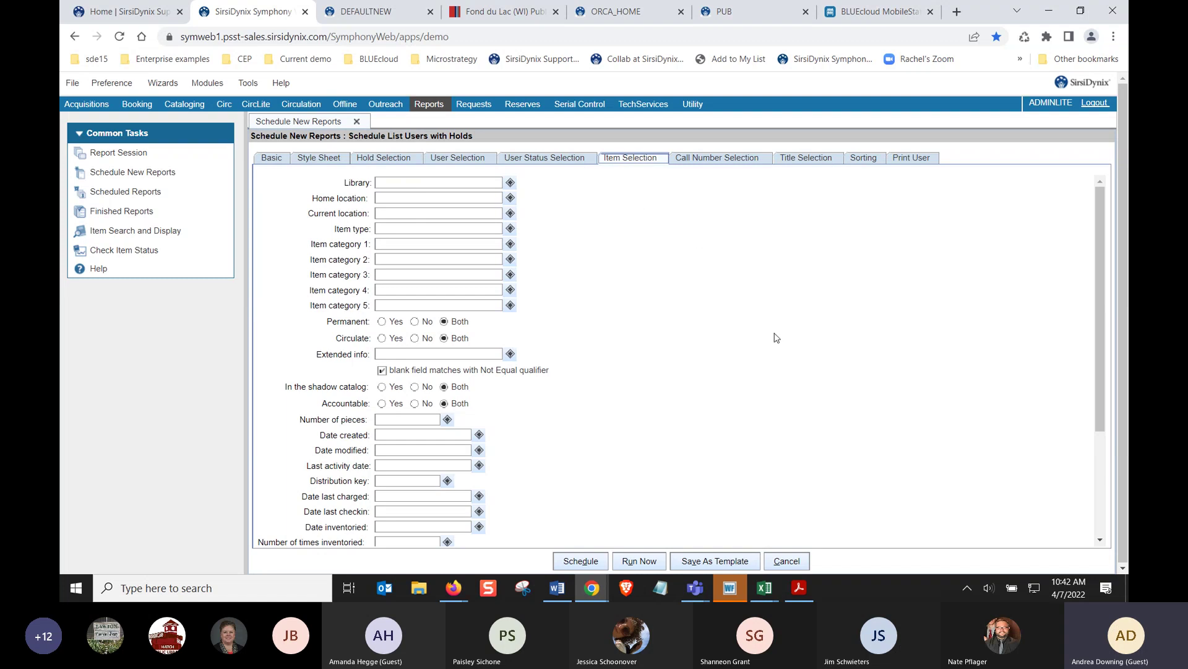
left_click(773, 559)
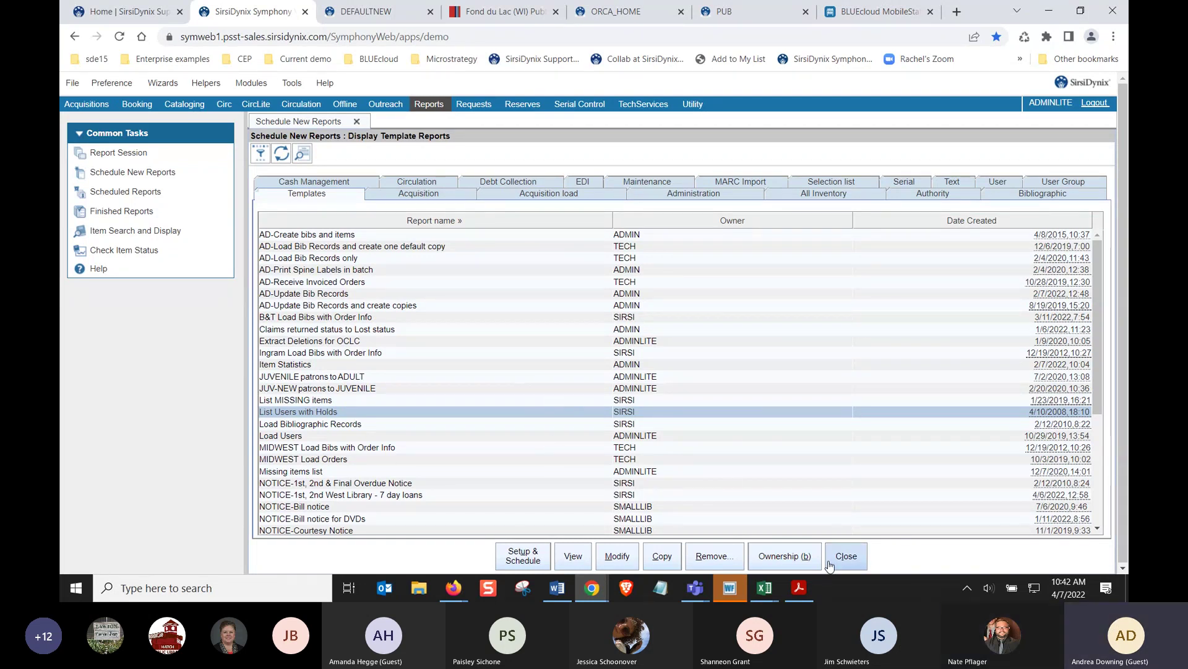
Switch to the DEFAULTNEW tab showing the SHARE 'Please select your library' page
left_click(386, 15)
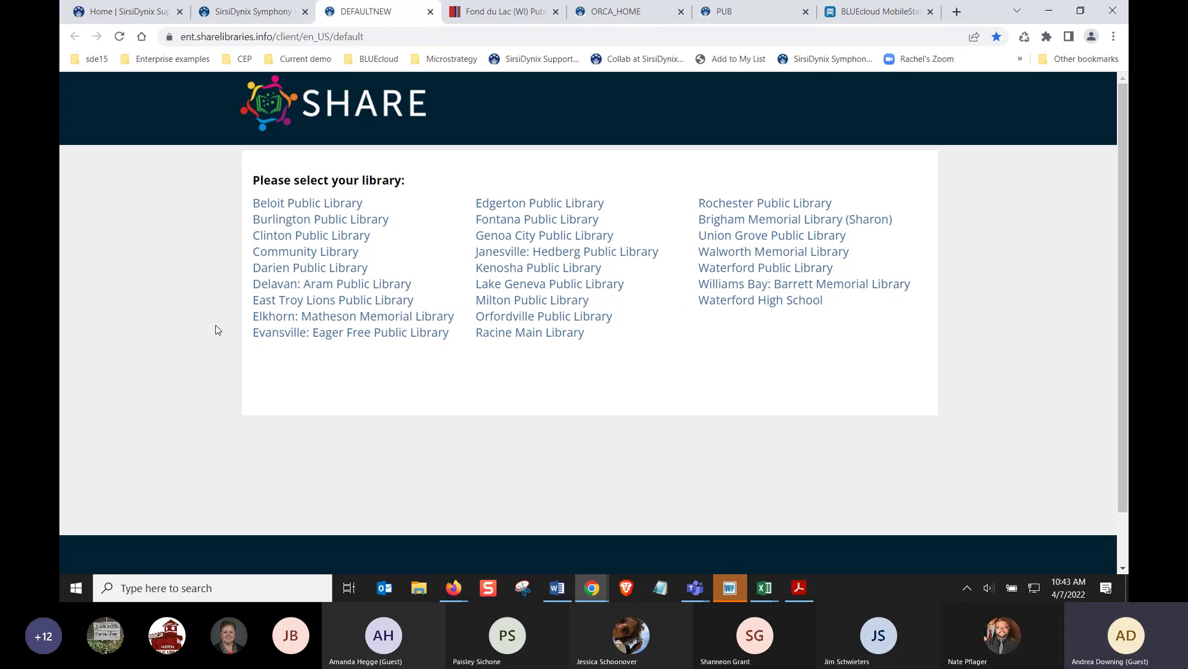
Open the Racine Main Library catalog and highlight 'ent' in its web address
left_click(549, 332)
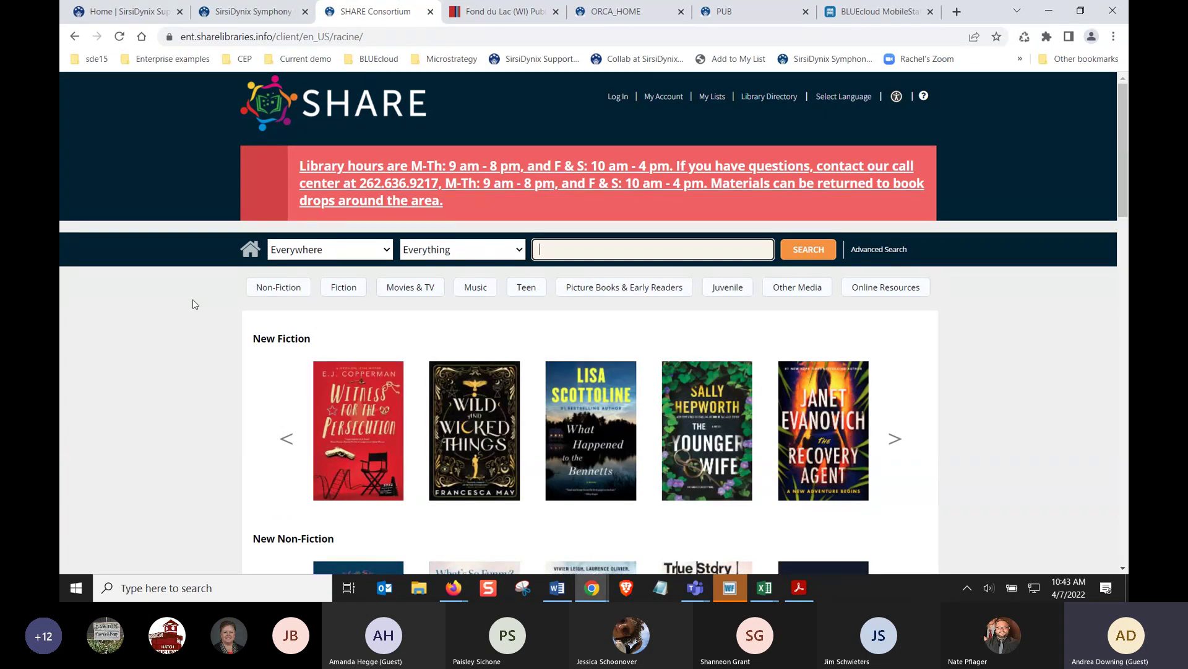
left_click(192, 39)
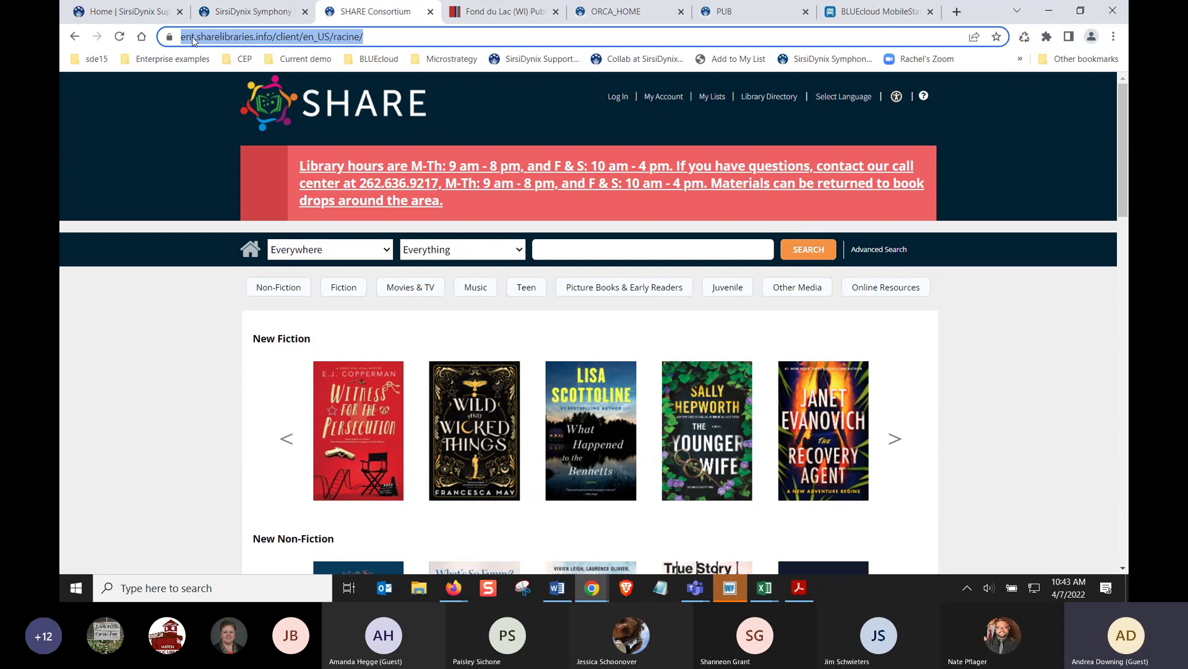
left_click(193, 39)
double_click(217, 37)
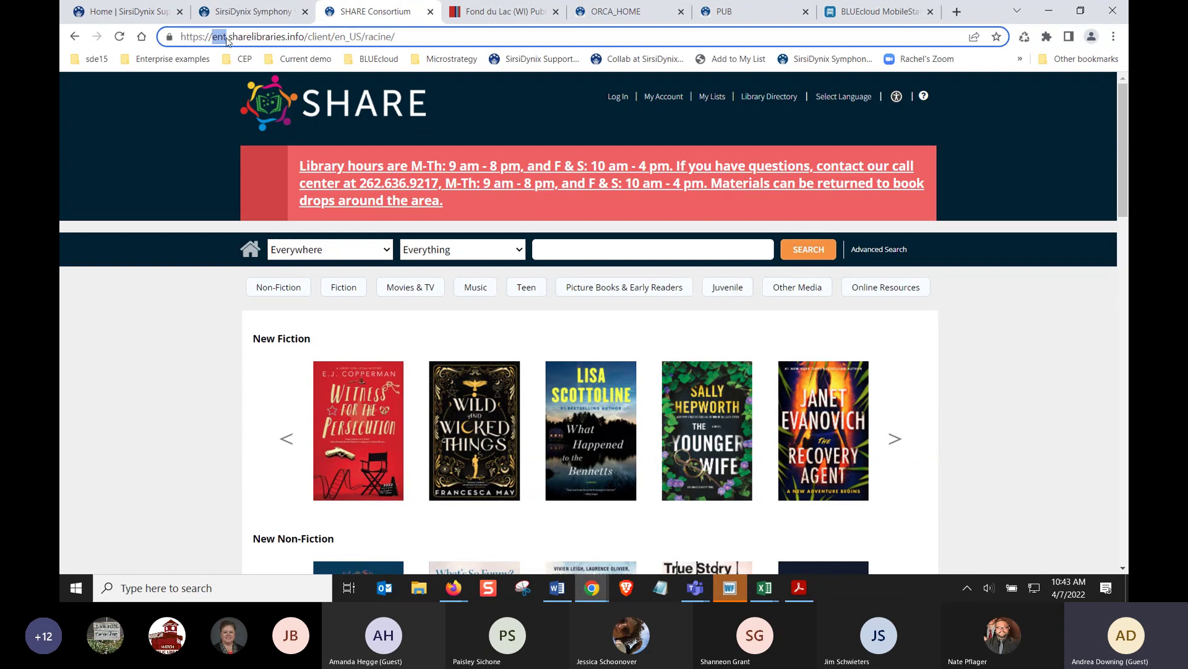
left_click(142, 320)
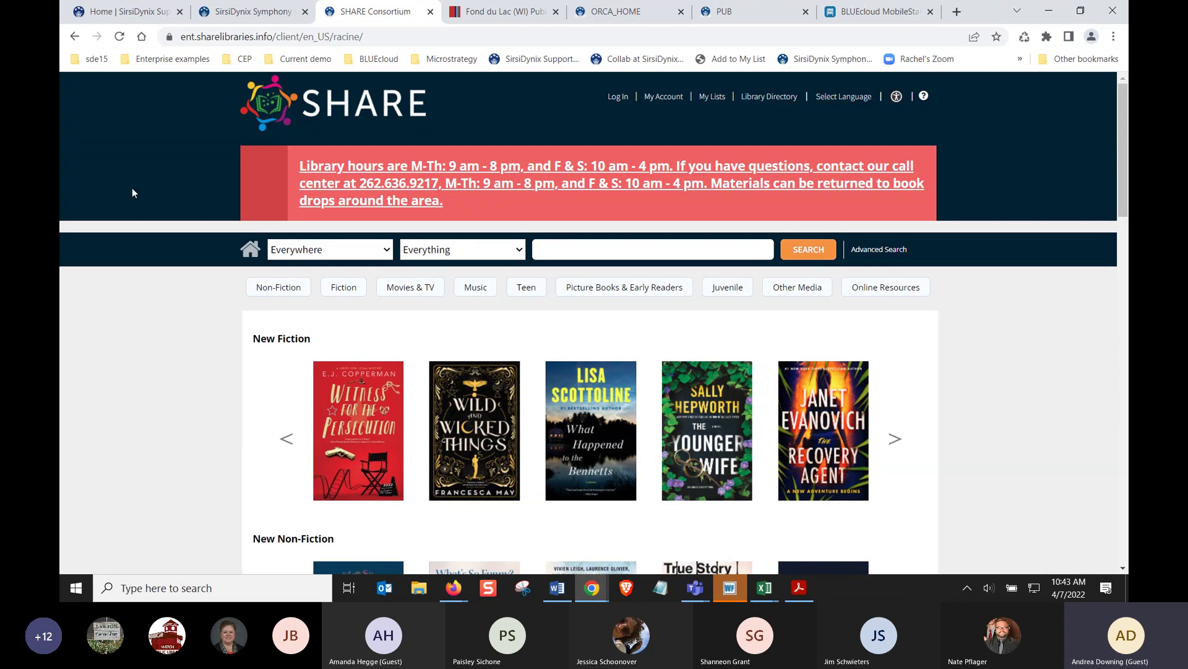
Visit the Fontana and Clinton Public Library catalogs, then reopen Racine Main Library
left_click(75, 37)
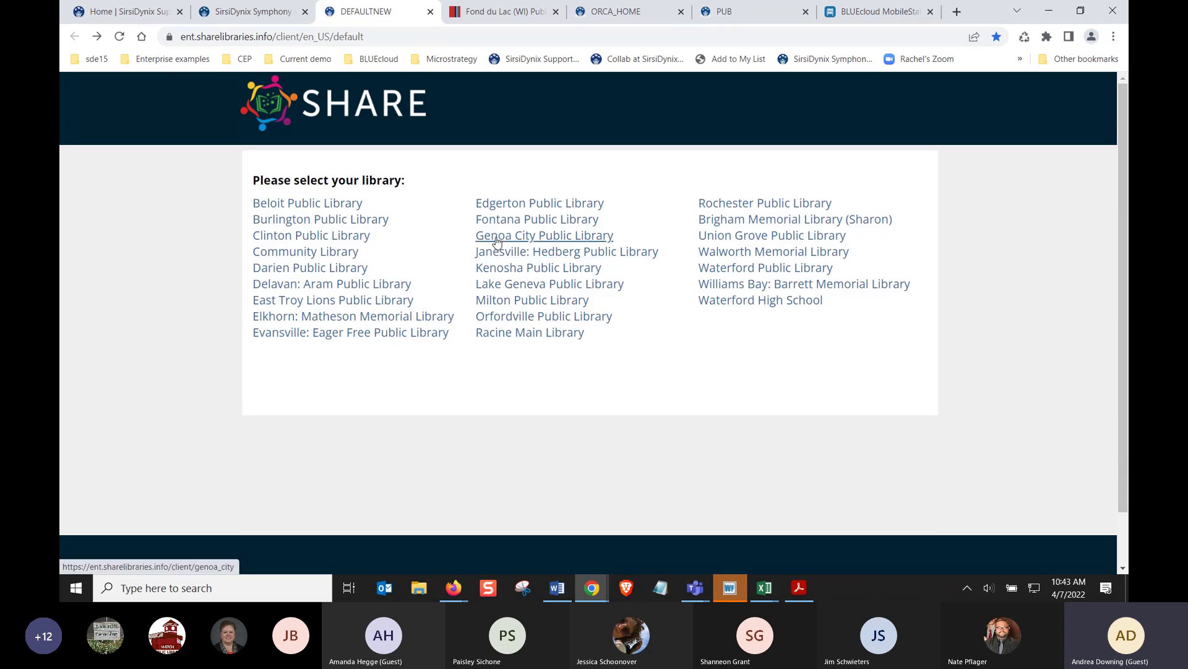
left_click(532, 220)
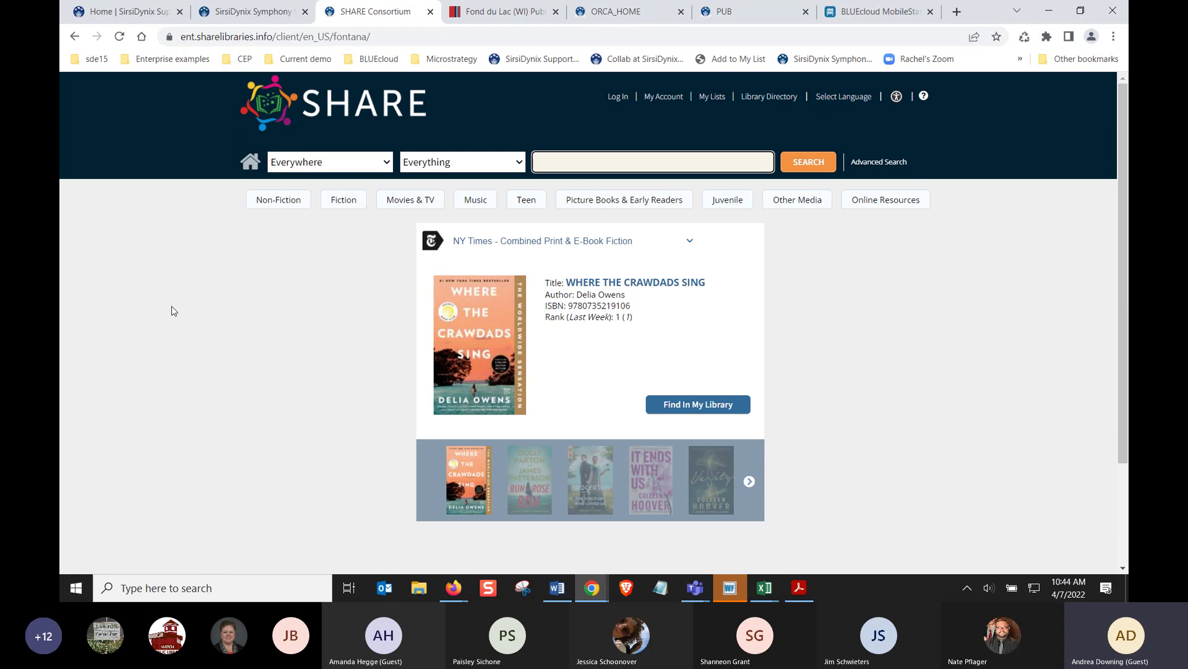
left_click(75, 38)
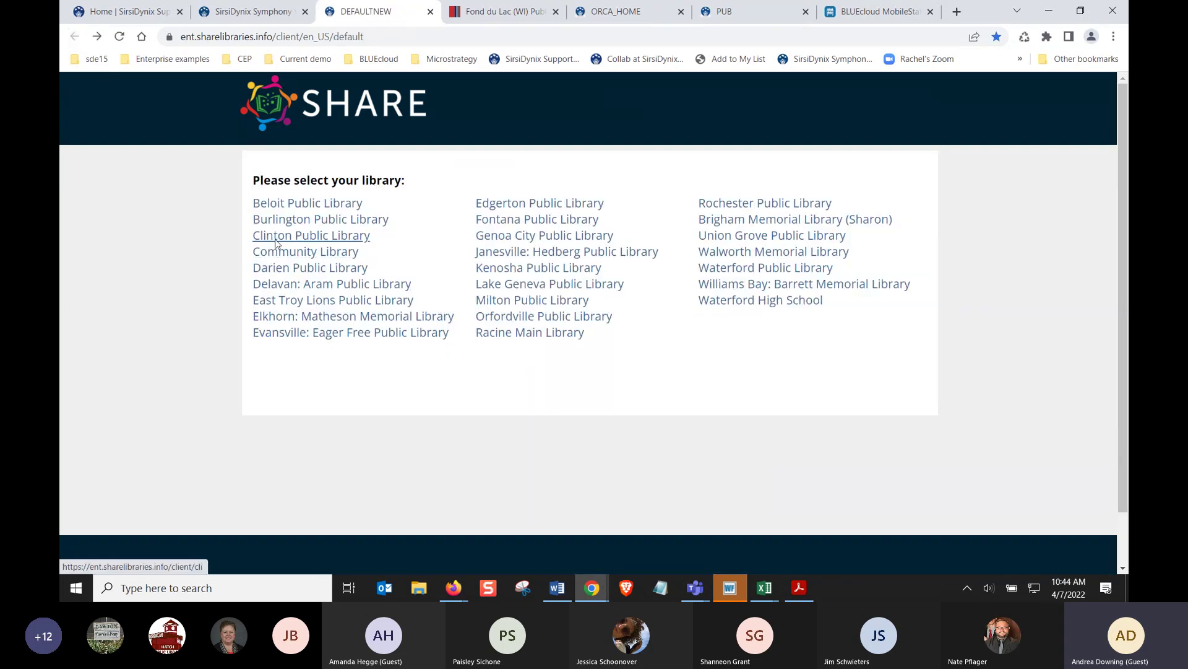
left_click(277, 241)
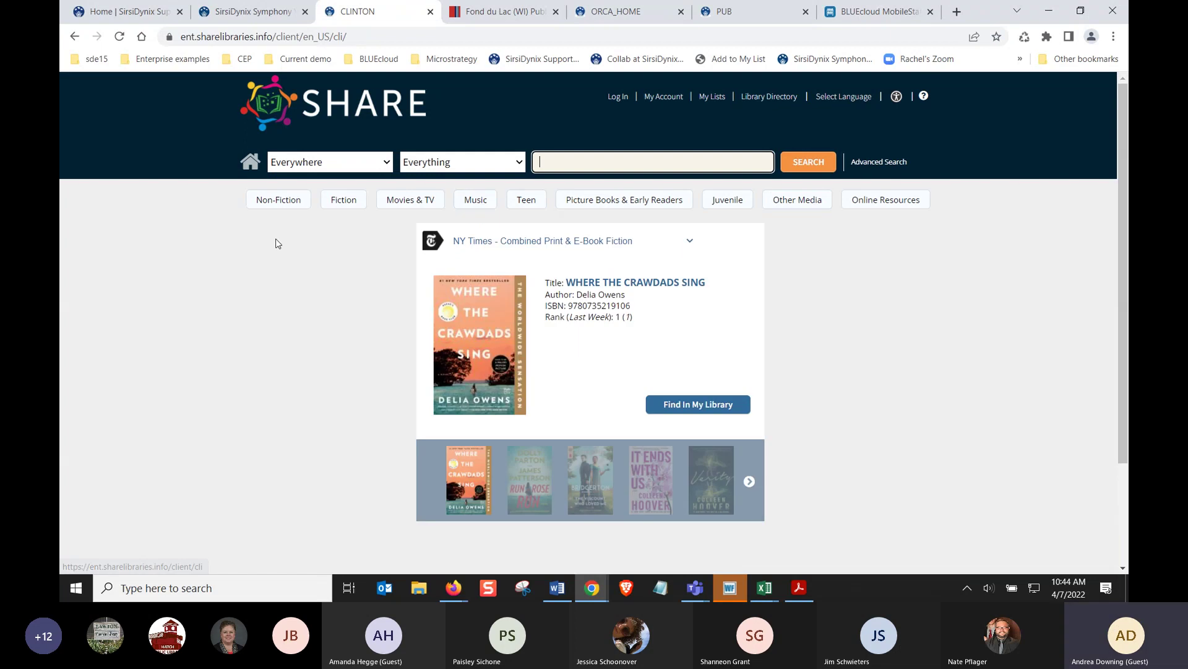
left_click(75, 37)
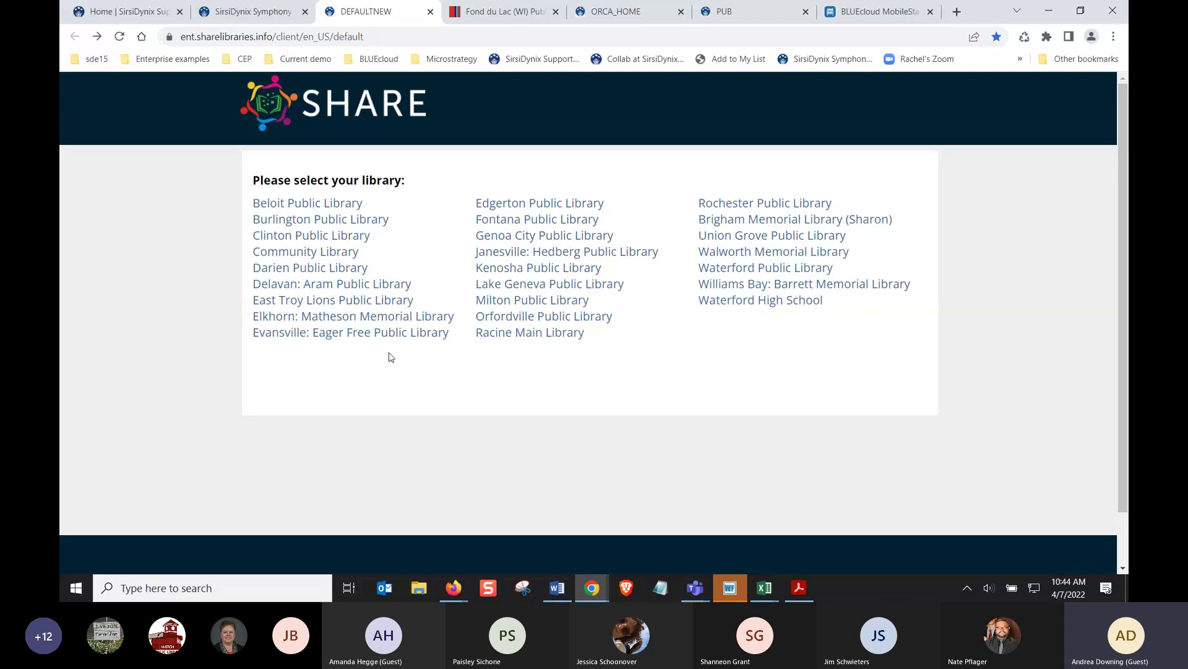
left_click(489, 338)
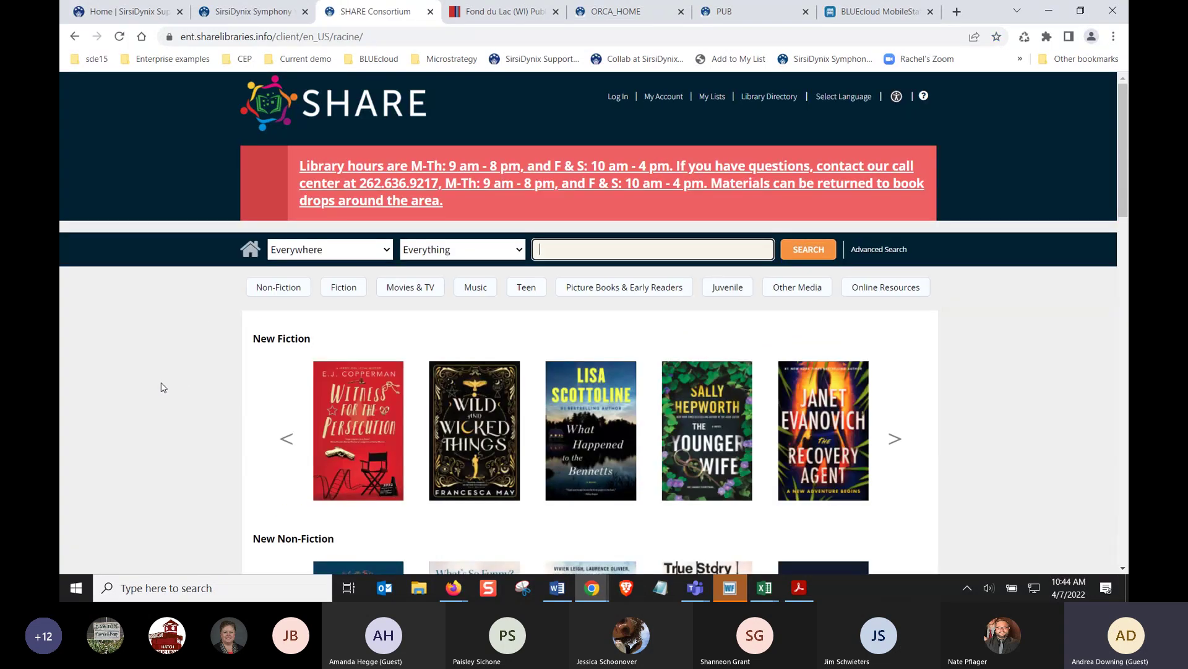
Browse the Racine home page carousels and advance the New DVDS row to its next five covers
scroll(184, 429, "down", 2)
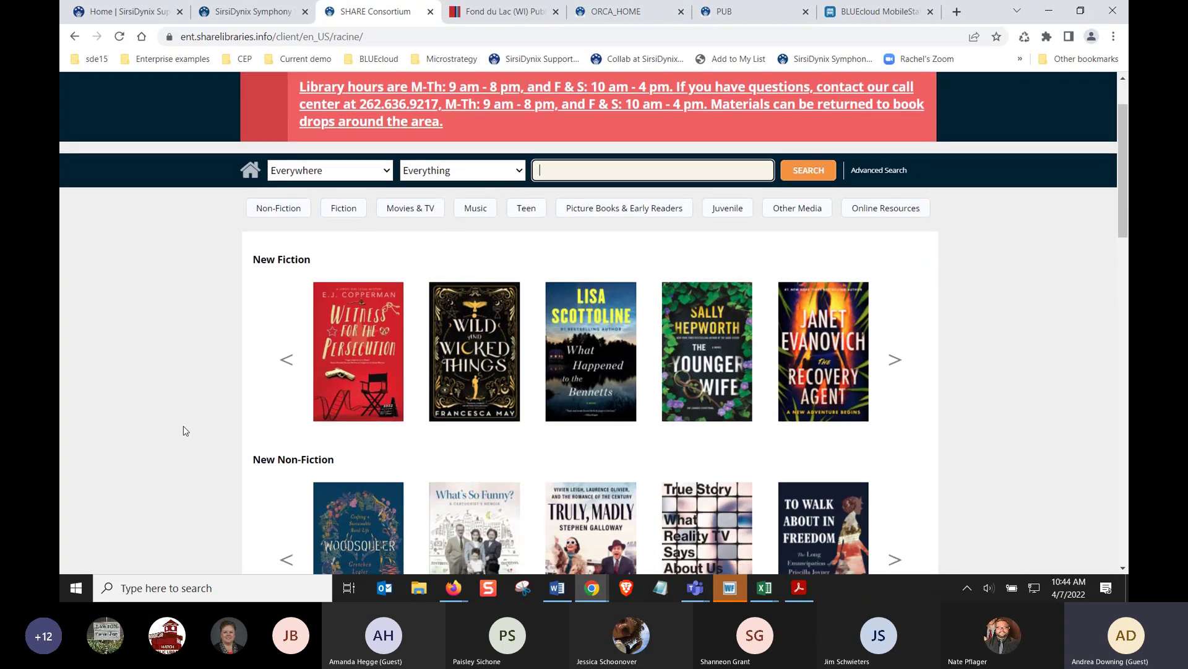
scroll(183, 429, "down", 3)
scroll(183, 428, "up", 5)
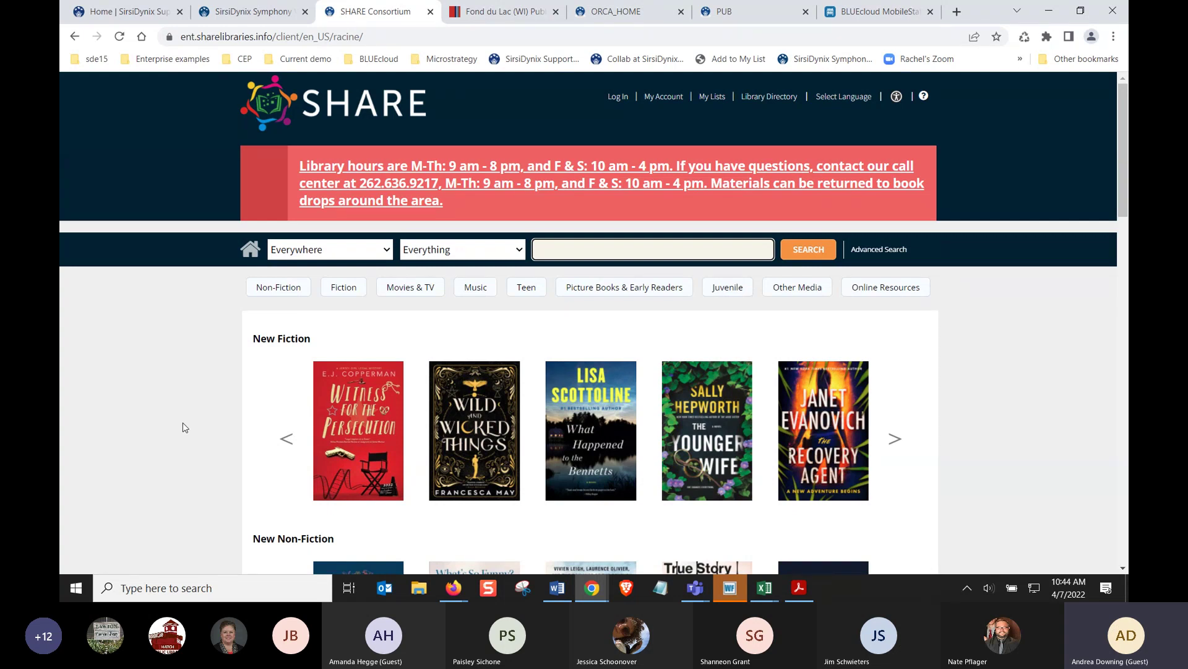
scroll(184, 427, "down", 4)
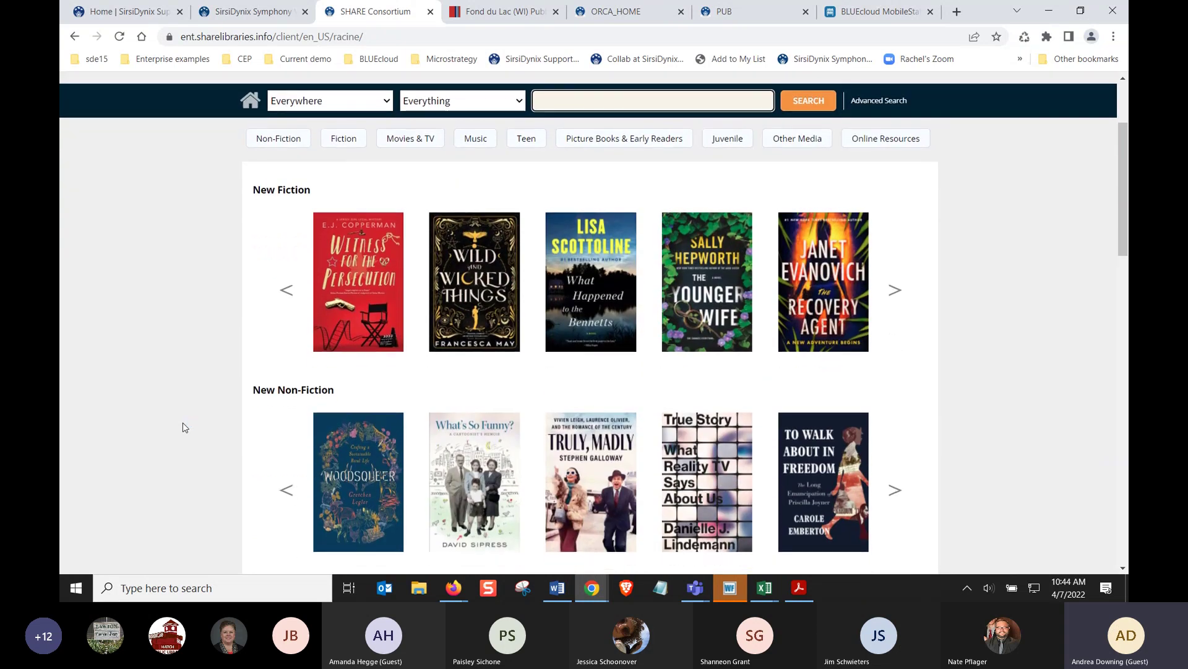
scroll(184, 428, "down", 6)
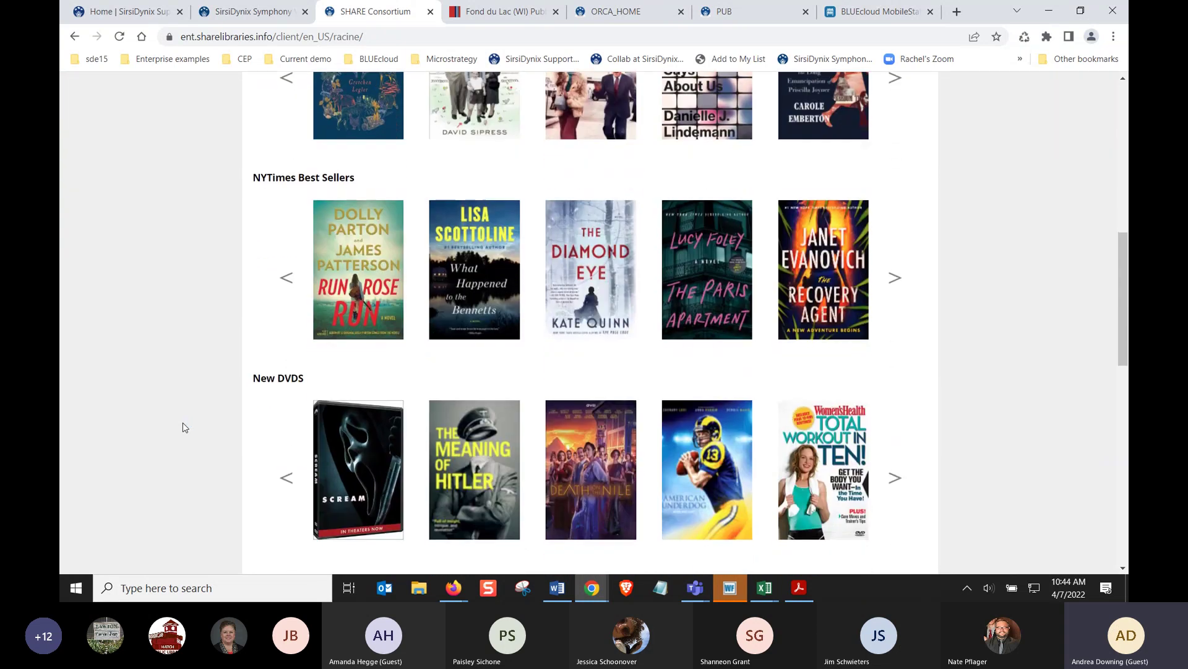
scroll(183, 427, "down", 1)
scroll(183, 427, "up", 1)
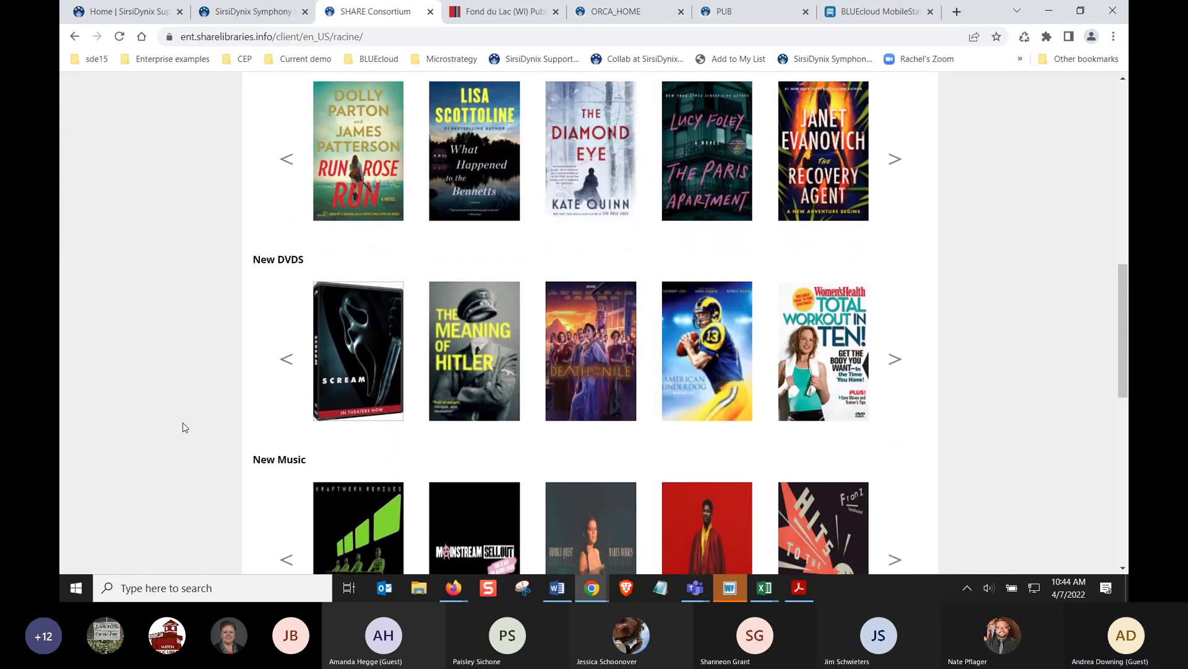
left_click(896, 413)
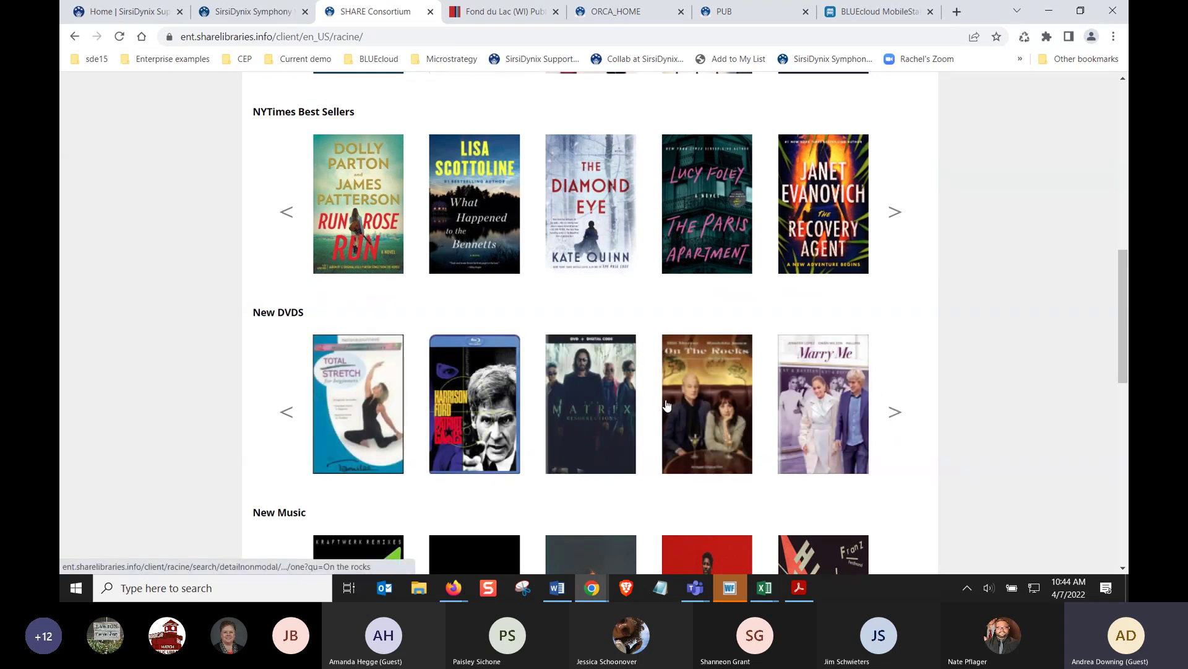
scroll(146, 377, "up", 1)
scroll(147, 377, "up", 5)
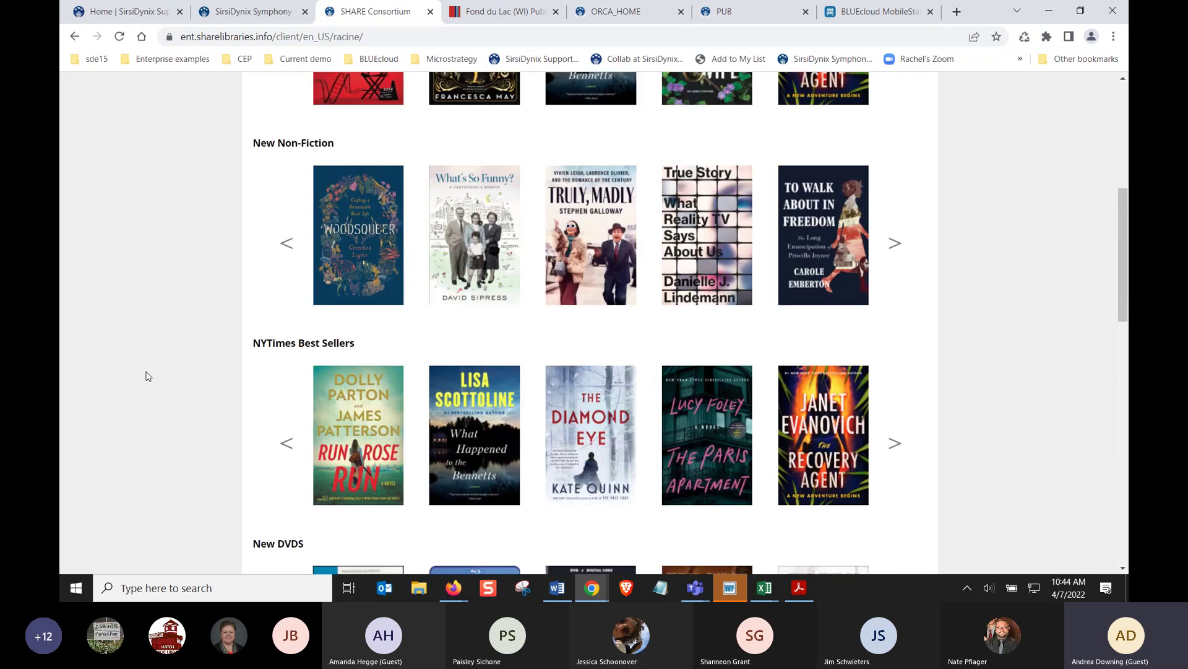
scroll(150, 372, "up", 1)
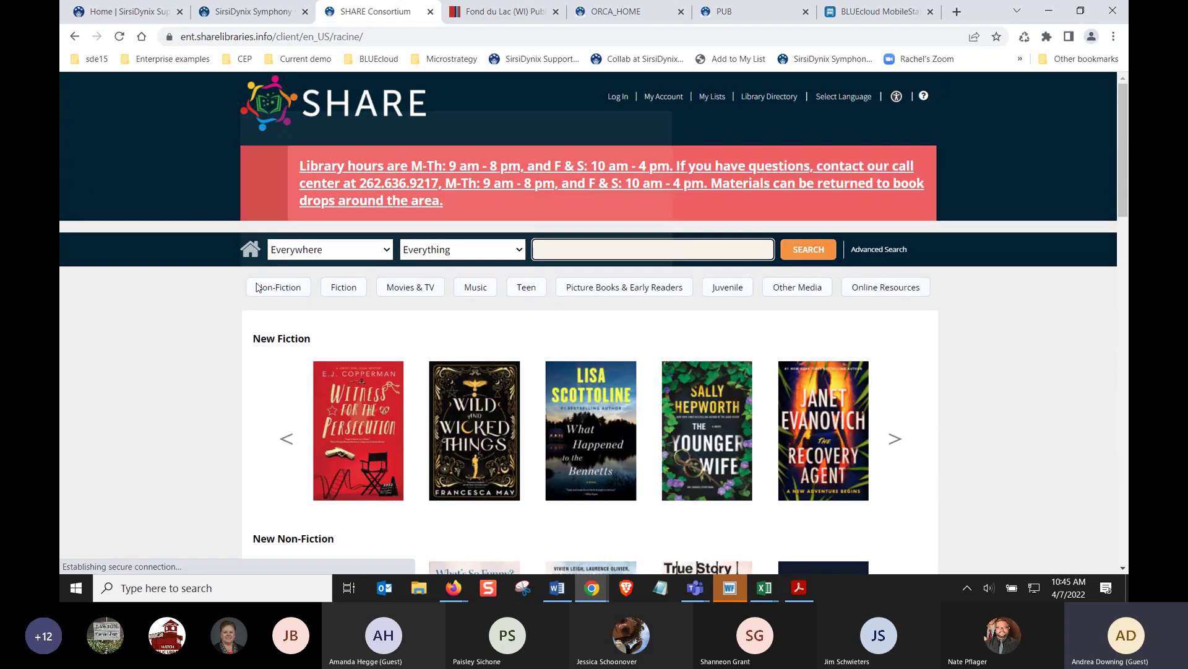
mouse_move(265, 287)
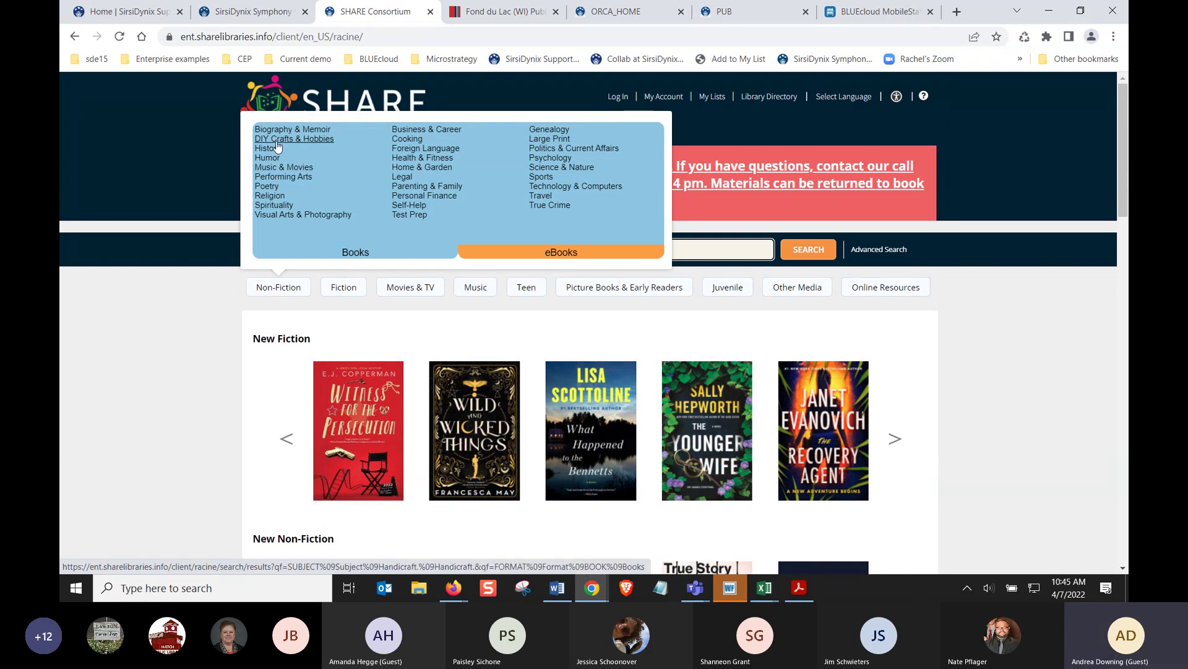
mouse_move(344, 293)
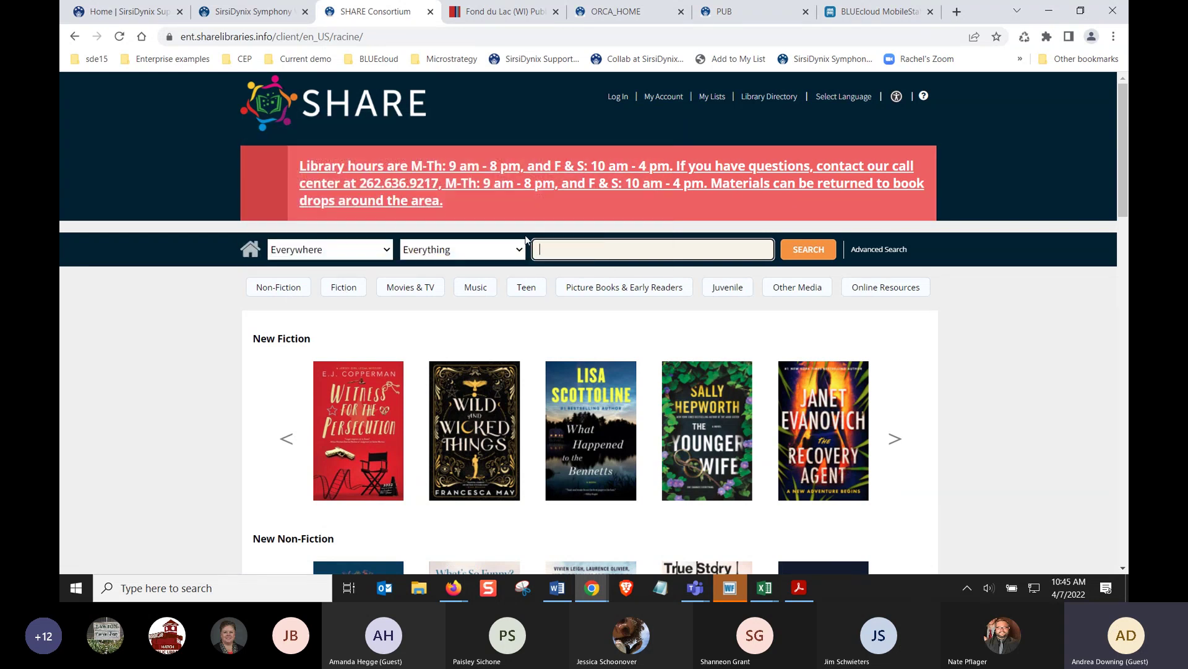
Search the catalog for 'the maid'
type("the ma")
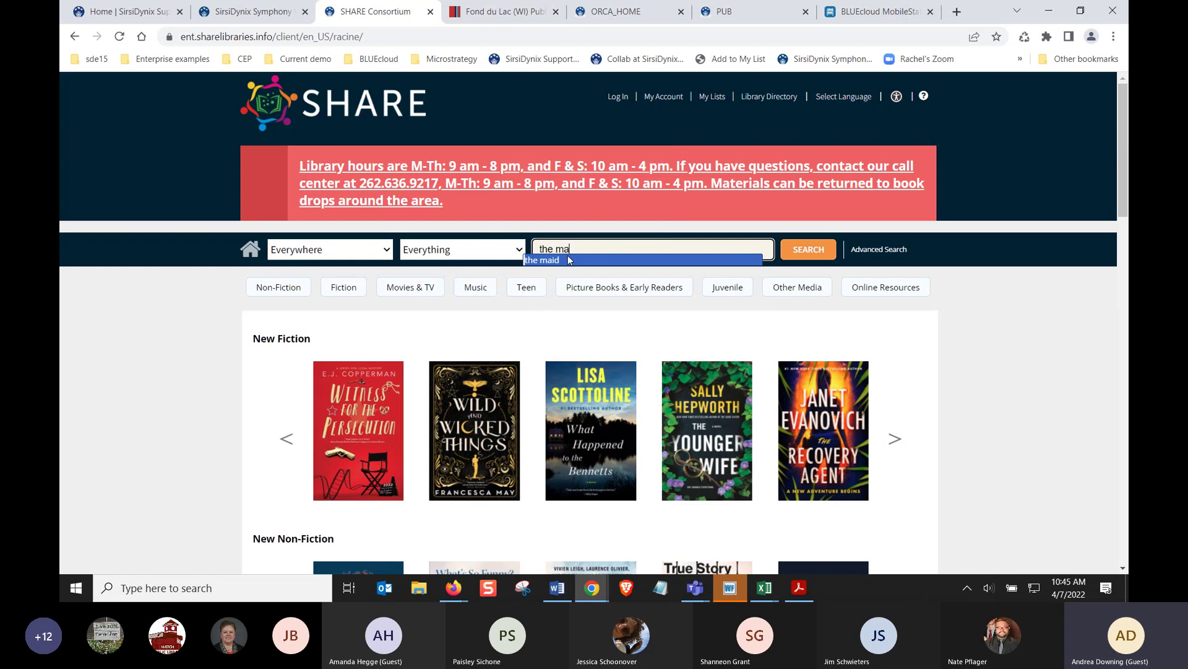
key("BackSpace")
key("BackSpace")
type("aid")
left_click(565, 261)
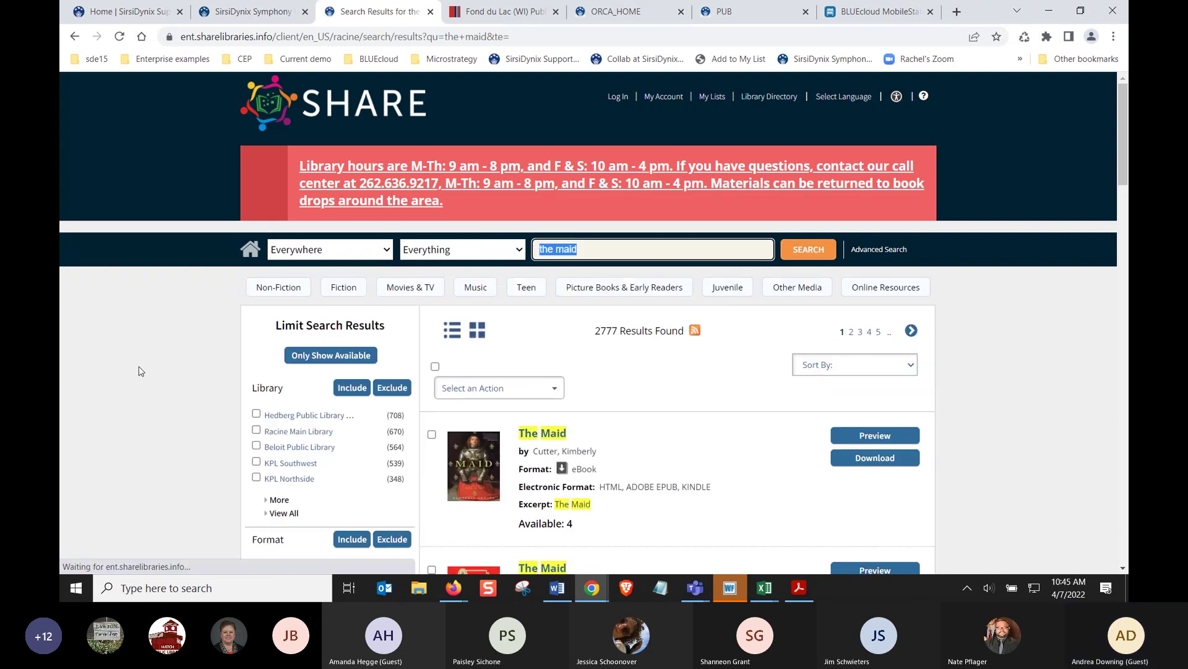
Compare result availability and scroll down to the 2022 Prose, Nita 'The maid' Books record
scroll(144, 367, "down", 1)
scroll(144, 367, "down", 2)
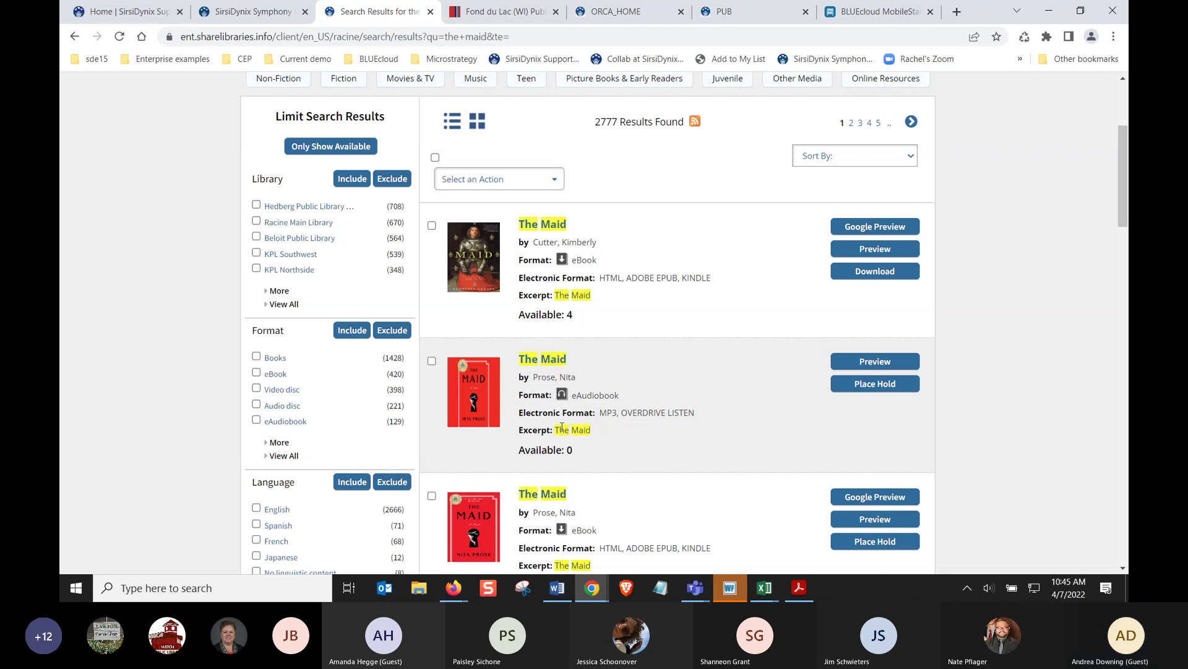
left_click_drag(565, 450, 582, 456)
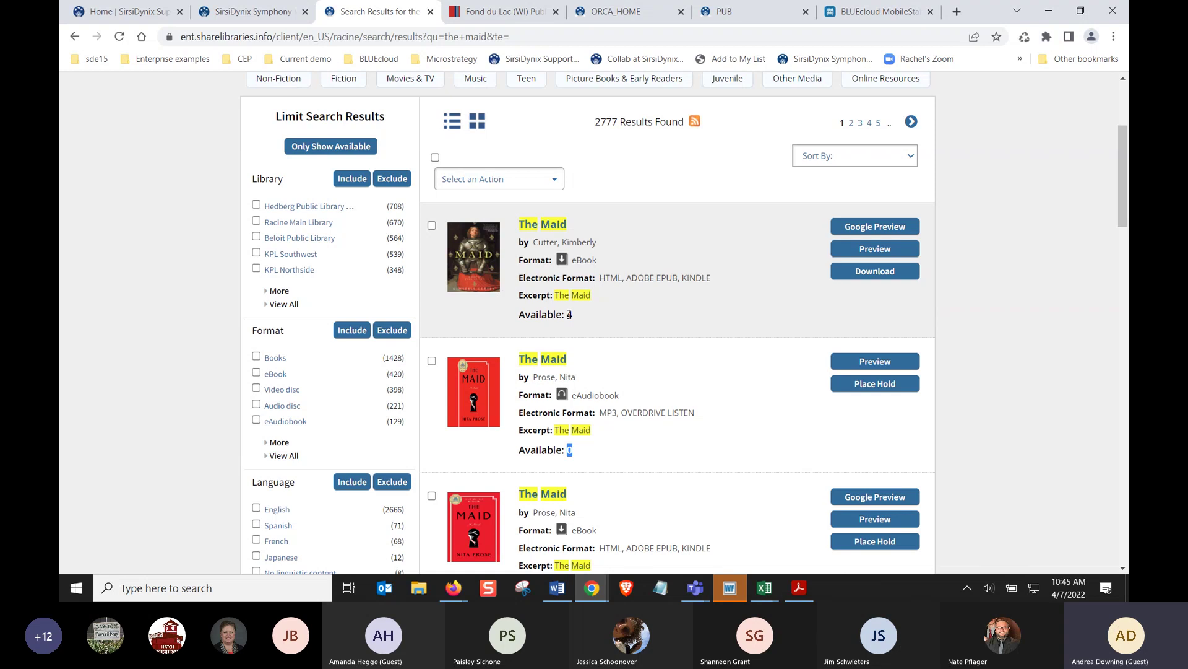
left_click_drag(567, 314, 580, 338)
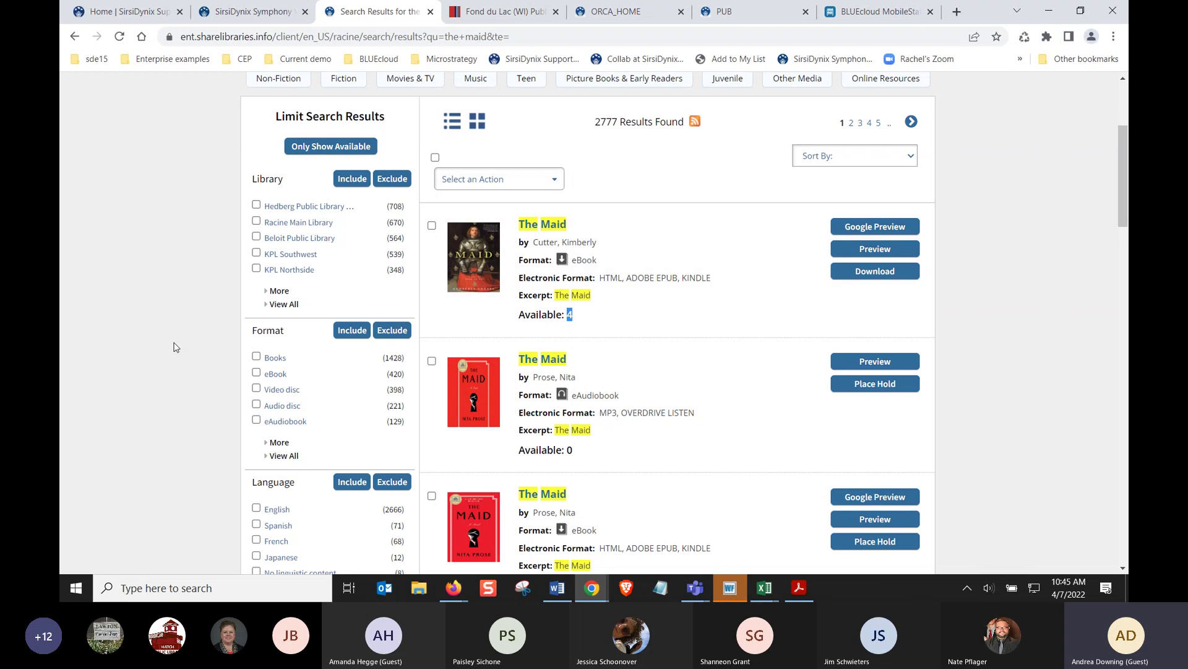
scroll(176, 345, "down", 1)
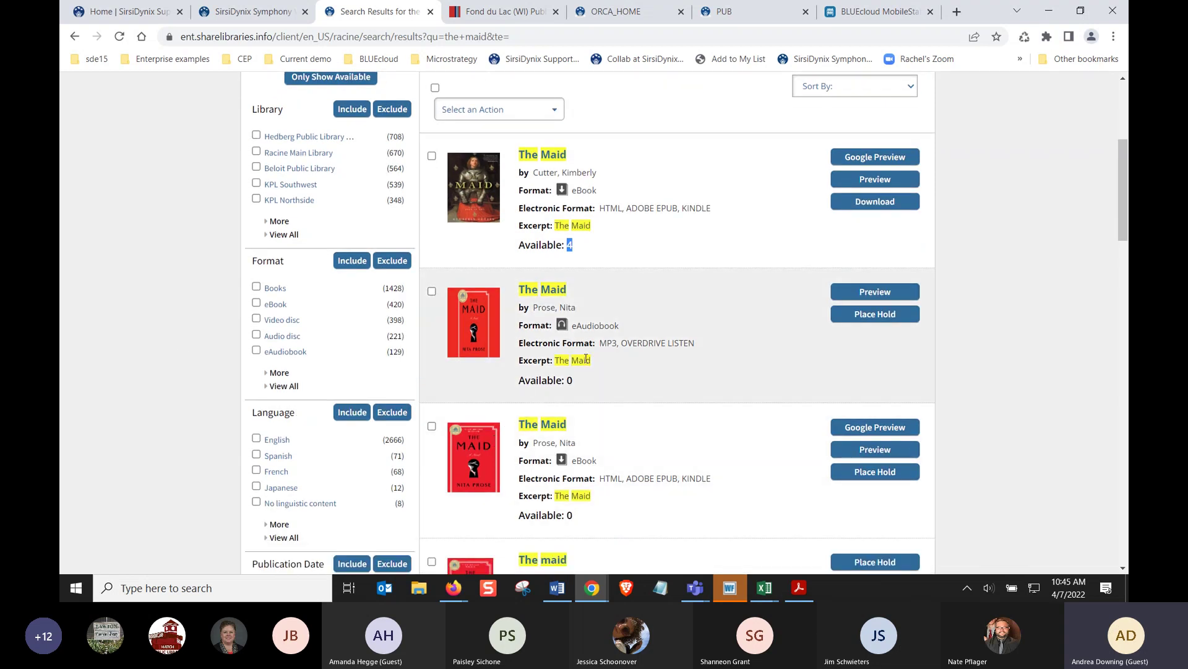
scroll(571, 512, "down", 1)
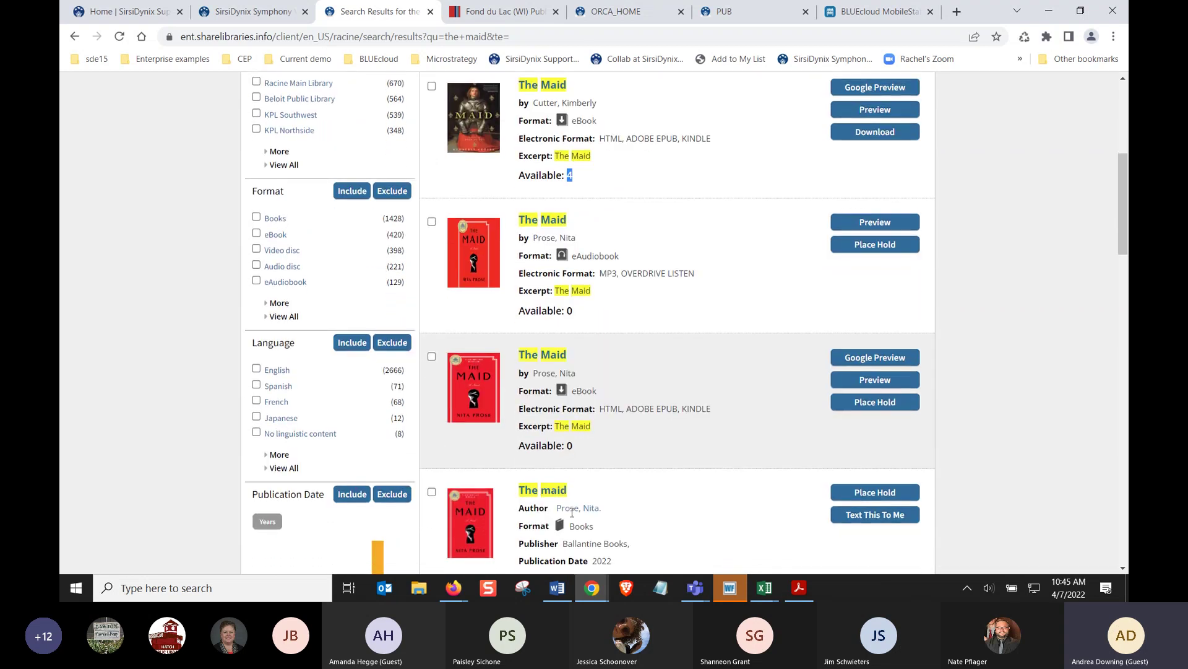
scroll(572, 511, "down", 3)
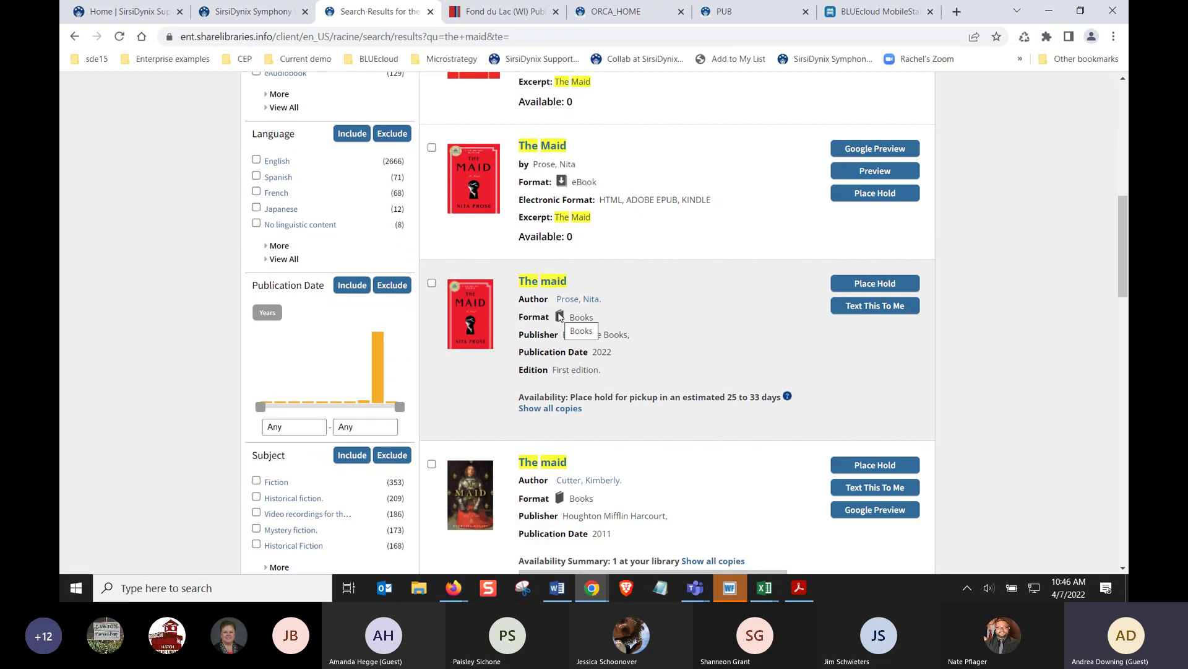
Show all copies of the 2022 edition, try Place Hold, and dismiss the Log In prompt
left_click(551, 410)
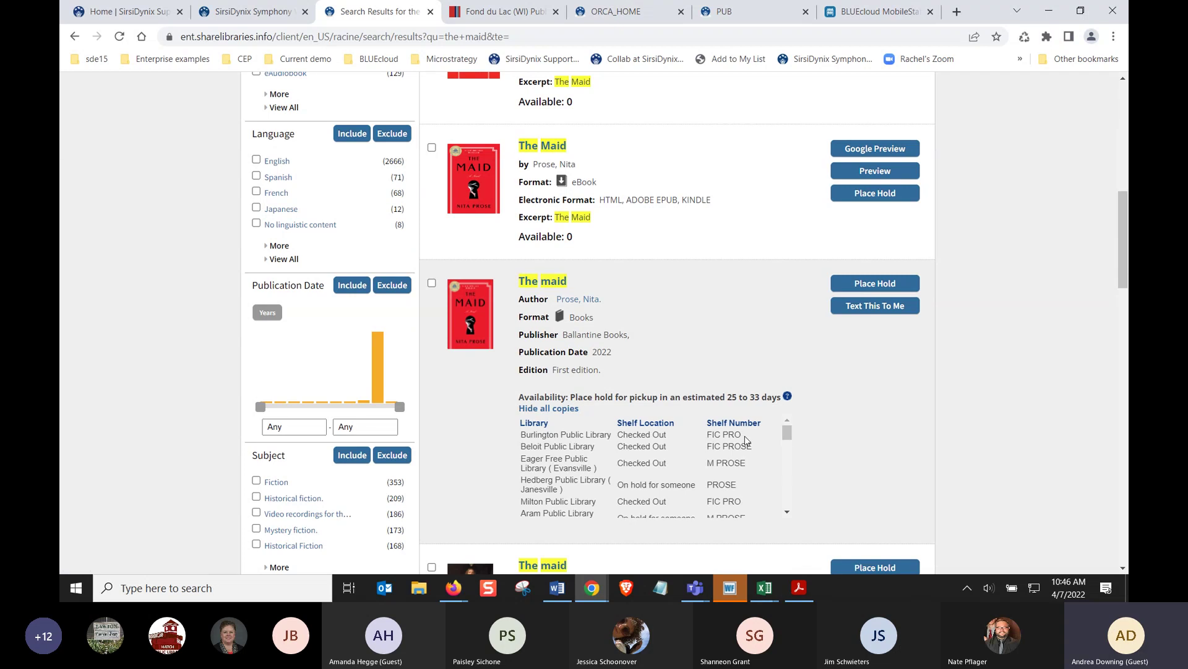
left_click_drag(789, 435, 785, 502)
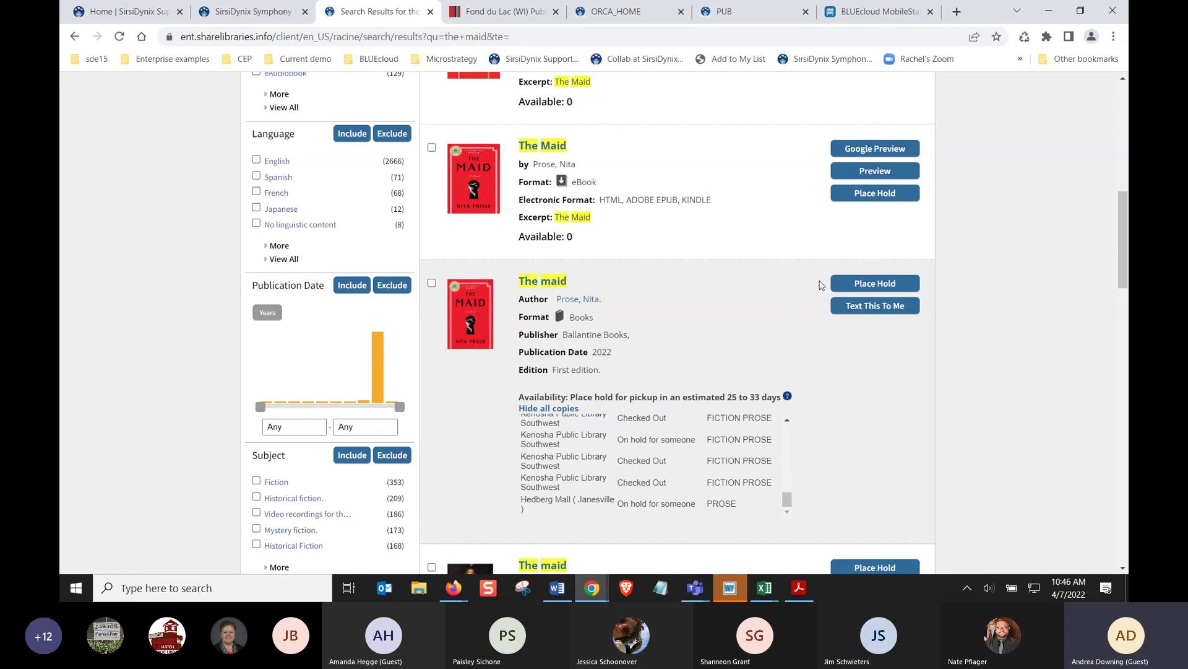
left_click(850, 284)
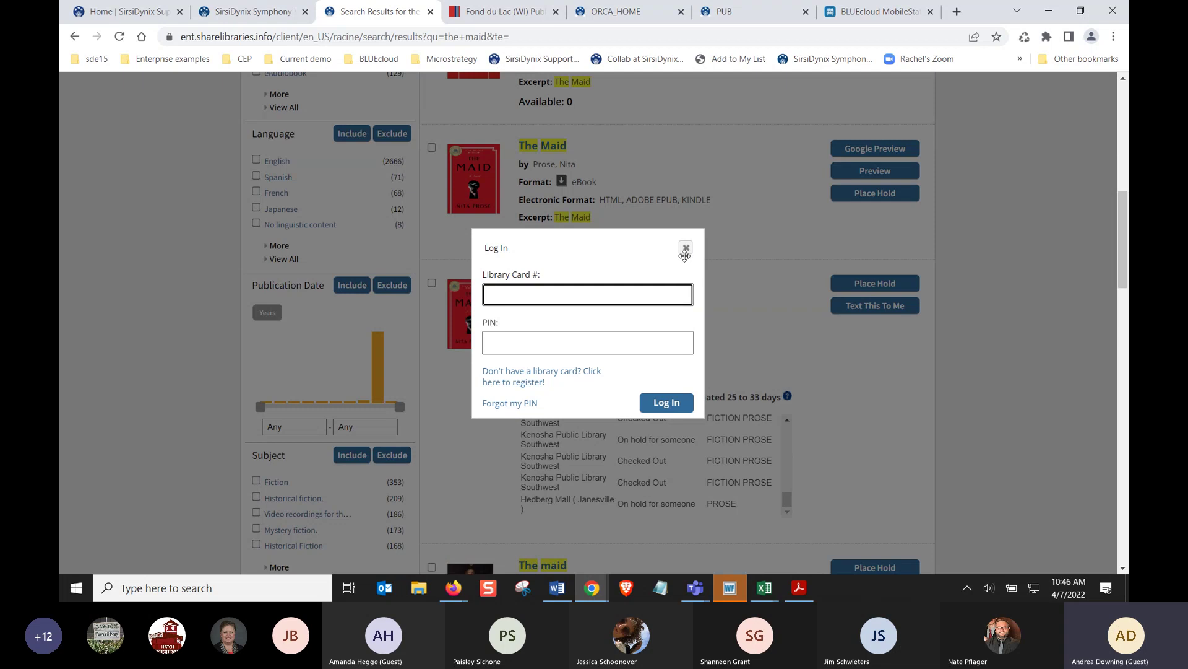
left_click(685, 251)
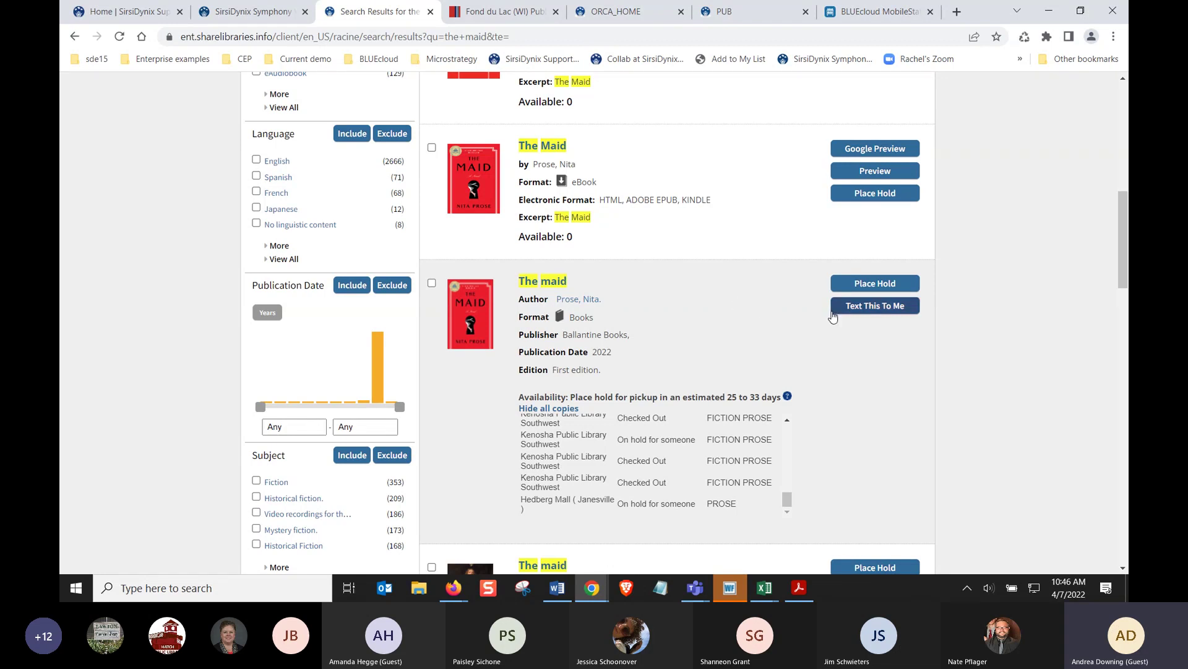
left_click(853, 311)
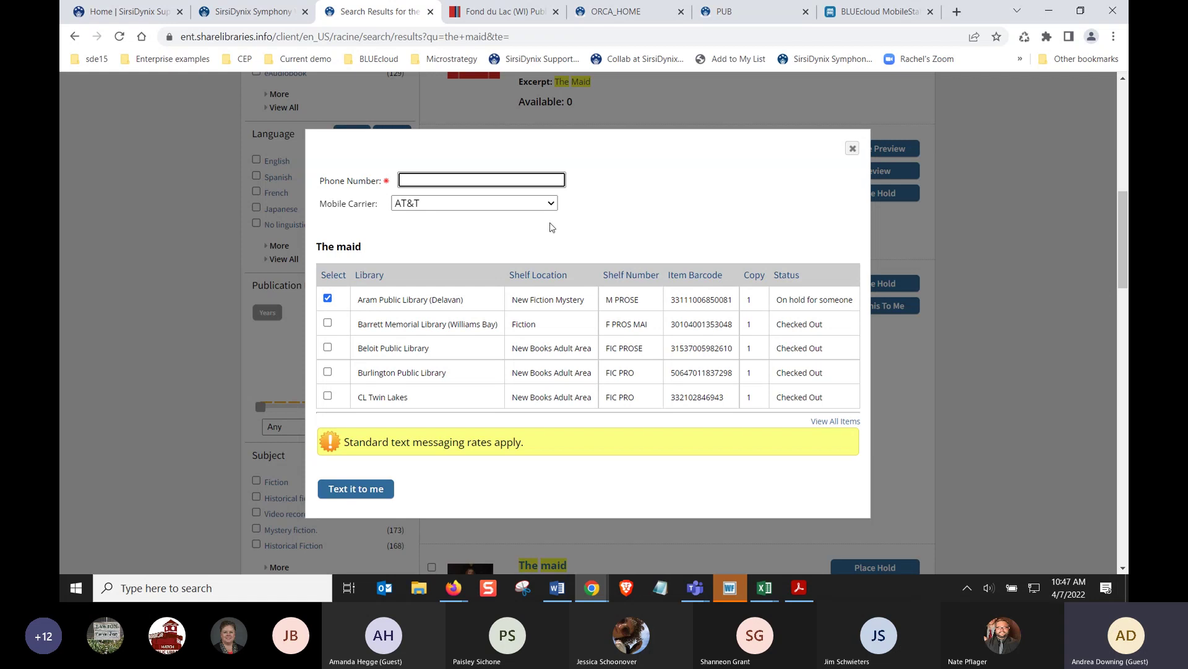
left_click(529, 203)
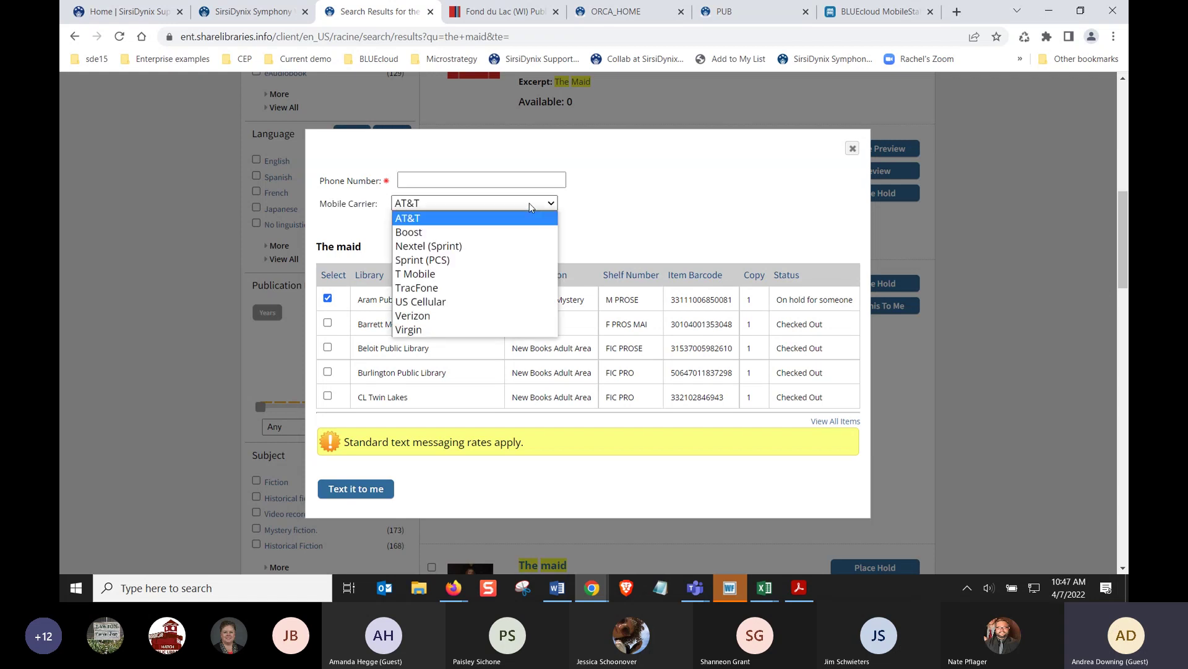
left_click(445, 274)
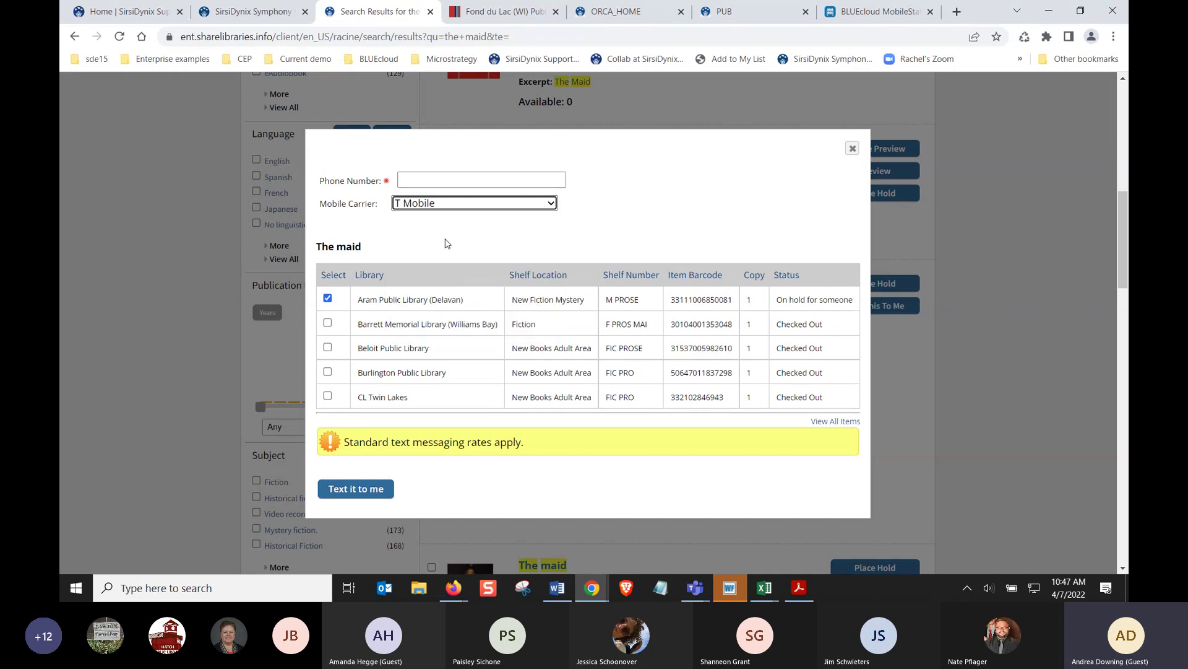
left_click(447, 174)
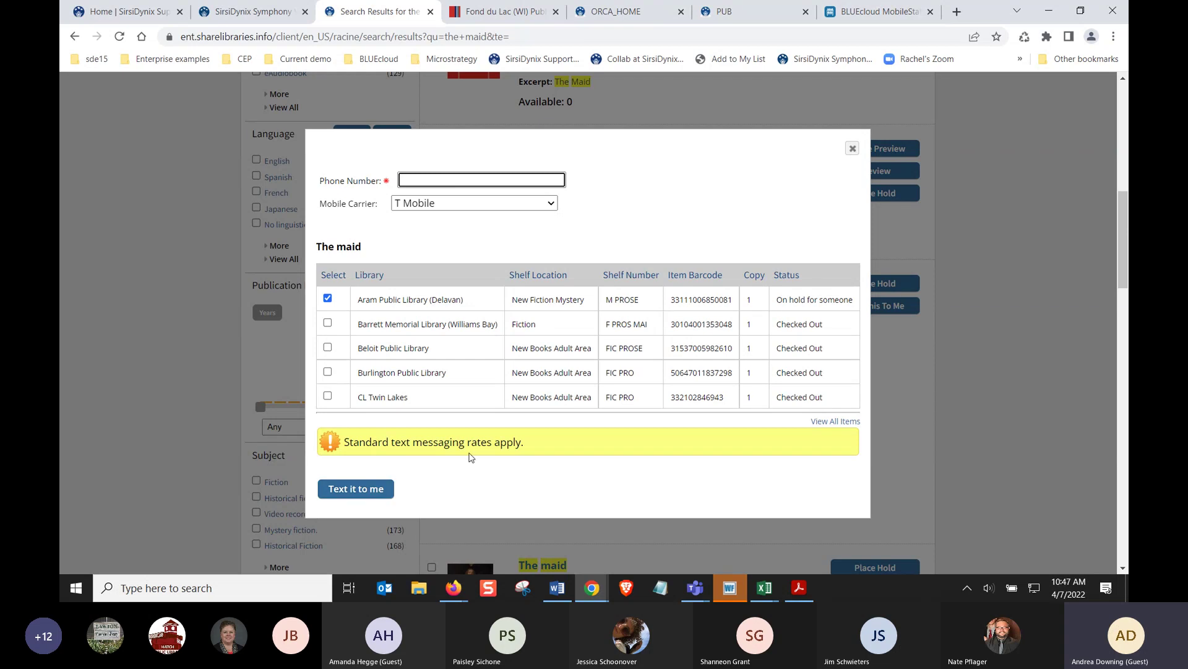
left_click(852, 150)
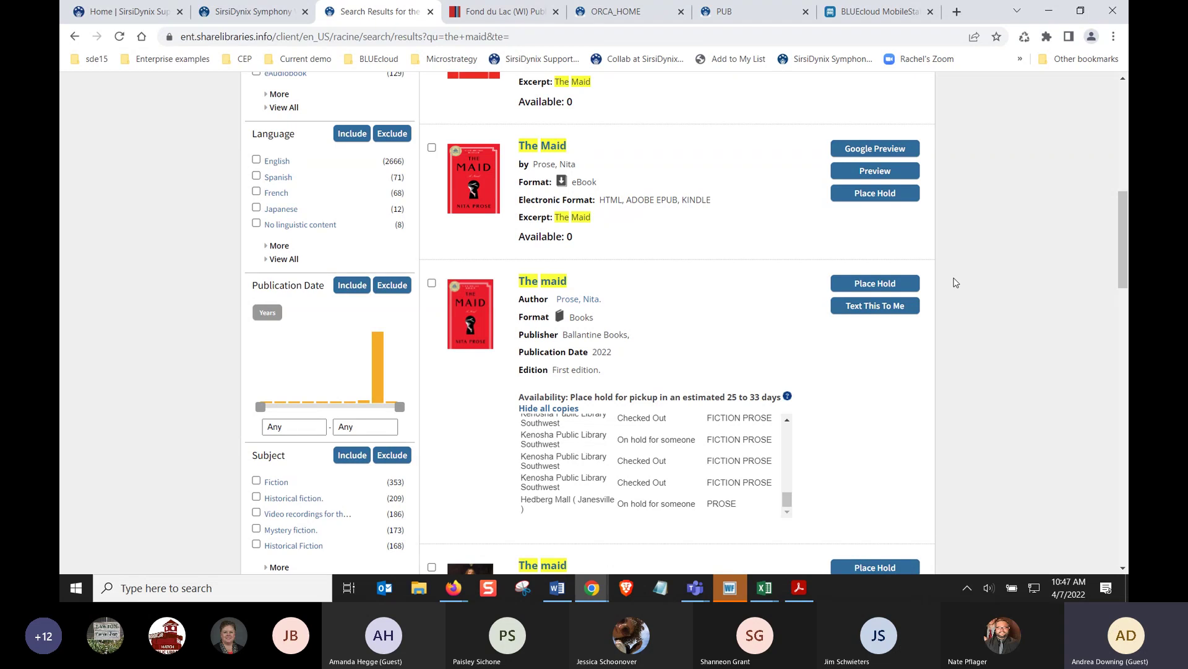
Tick the Cutter eBook and Prose eAudiobook results and view the Select an Action options without choosing
scroll(973, 325, "up", 5)
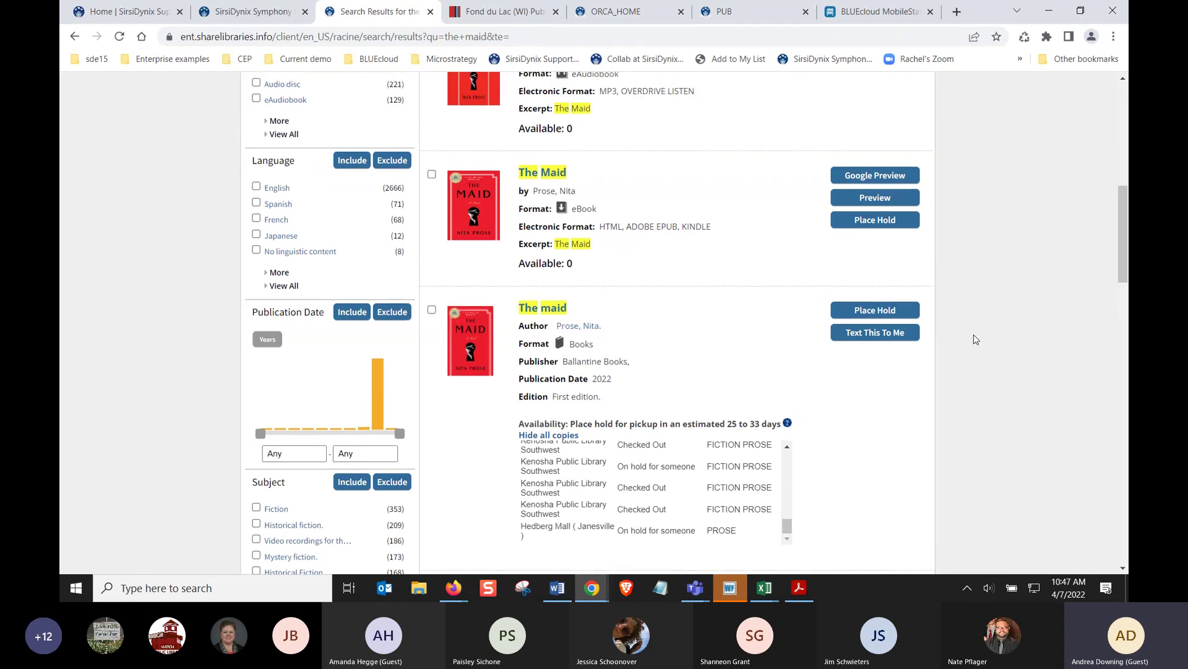
scroll(977, 338, "up", 1)
left_click(431, 225)
left_click(432, 361)
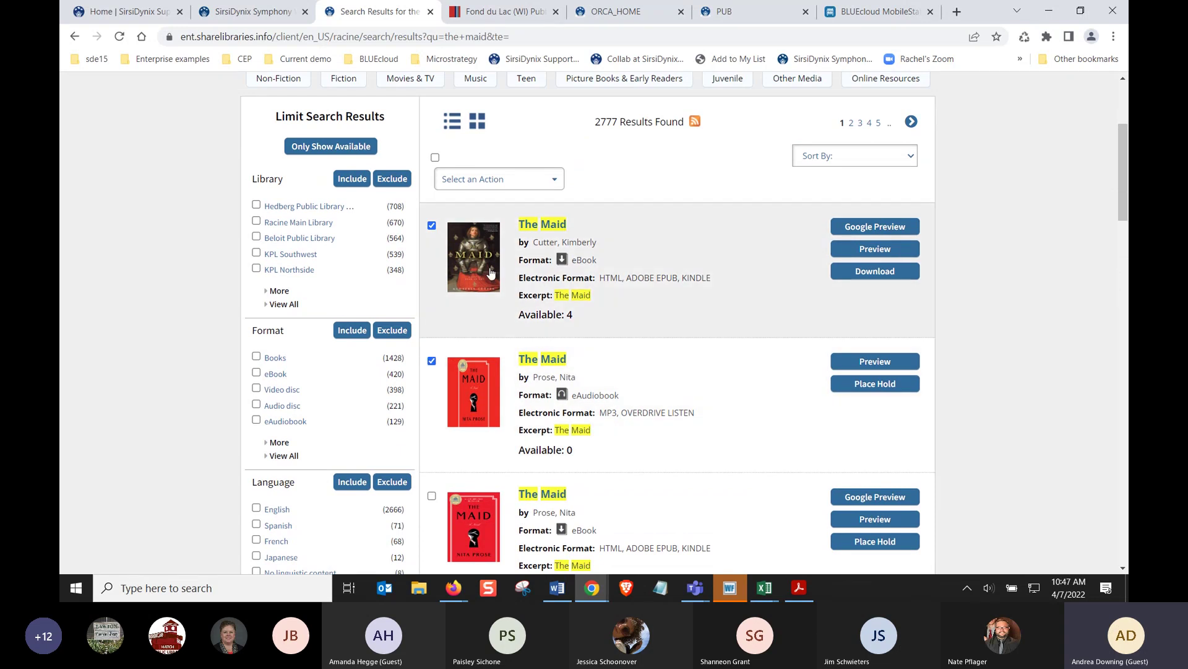
left_click(491, 183)
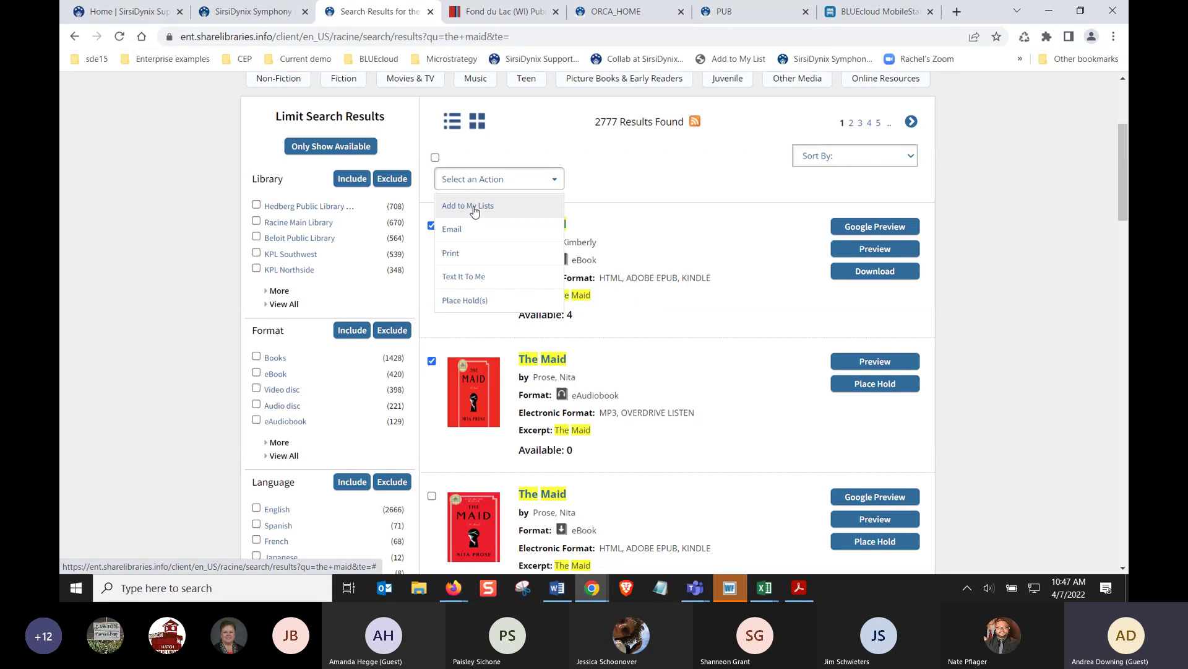
left_click(509, 187)
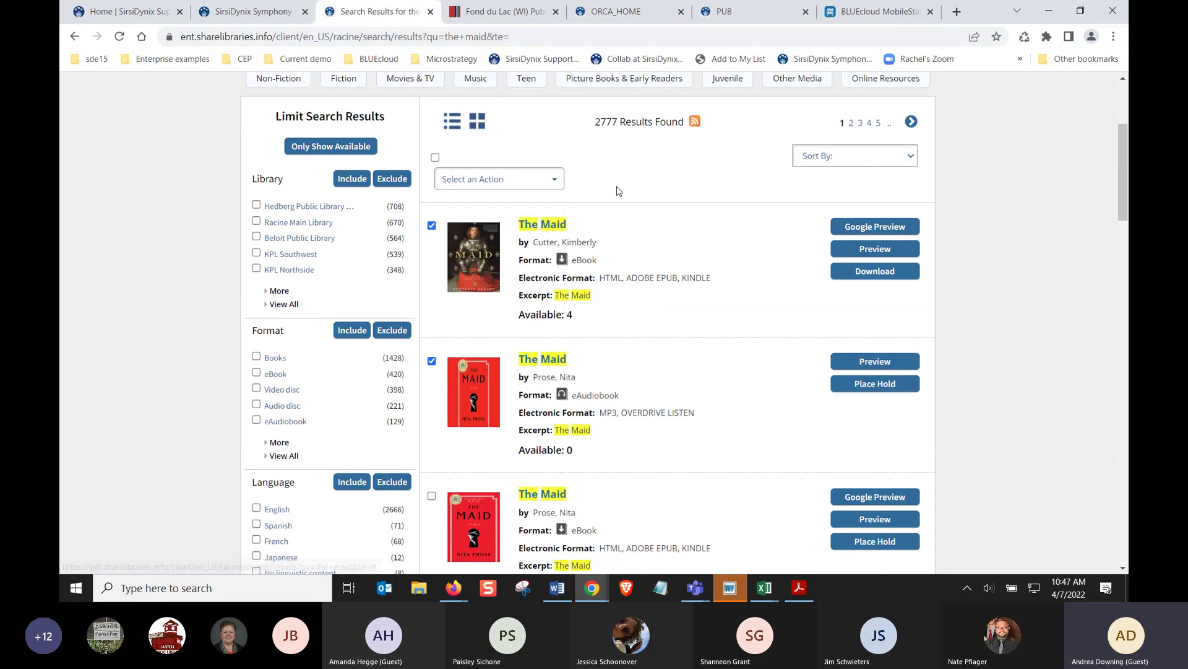
scroll(616, 205, "up", 1)
scroll(617, 204, "up", 3)
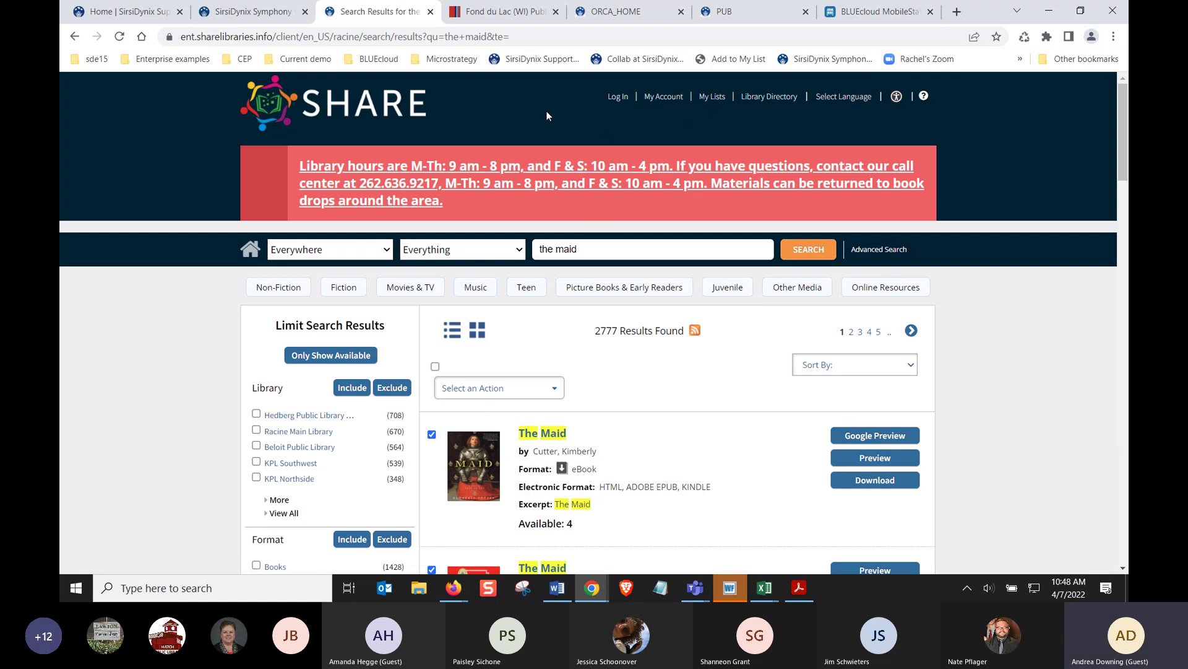
On the Fond du Lac library site, search the catalog for 'judge'
left_click(512, 19)
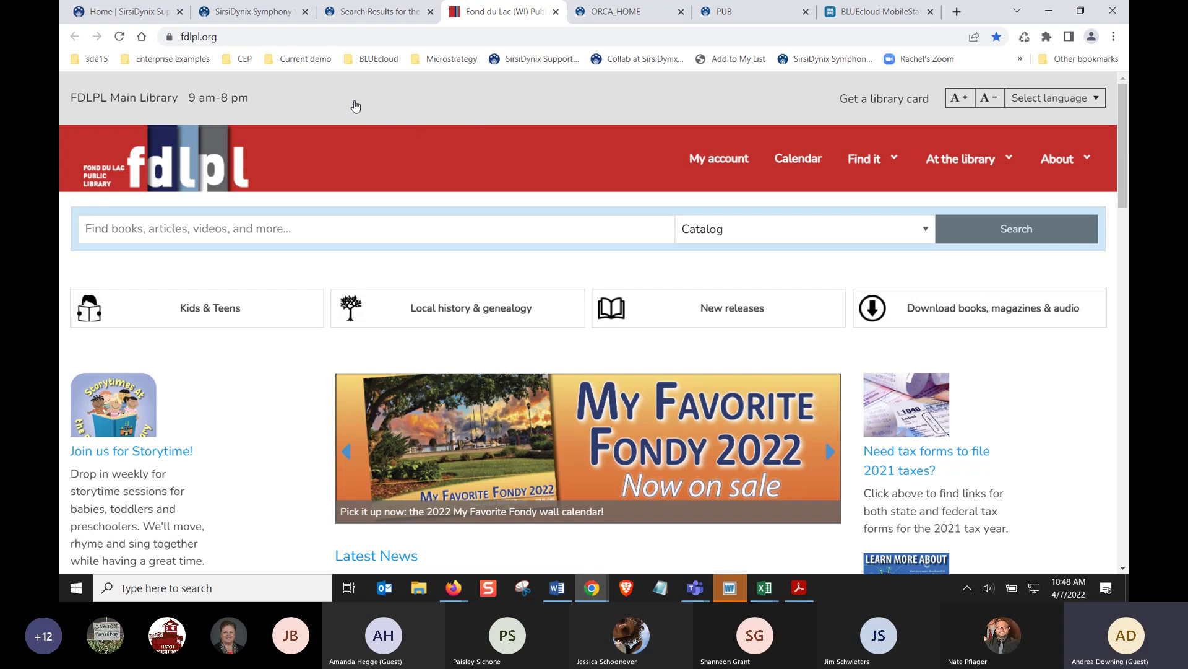
left_click(244, 39)
left_click_drag(229, 38, 179, 37)
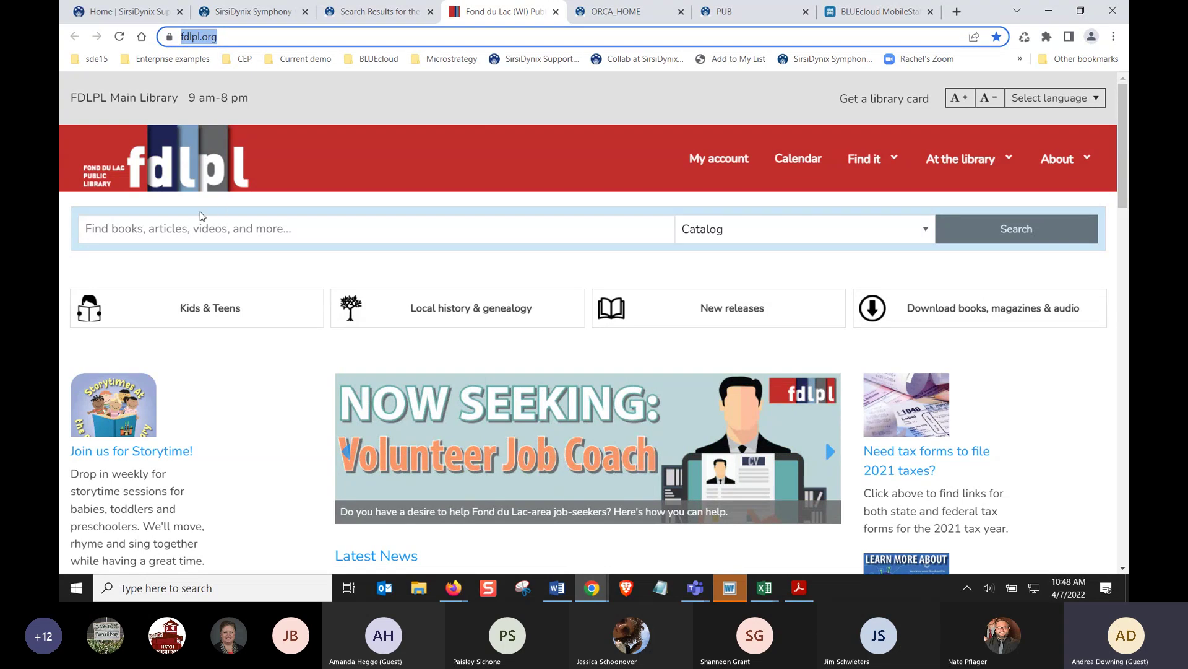
left_click(233, 229)
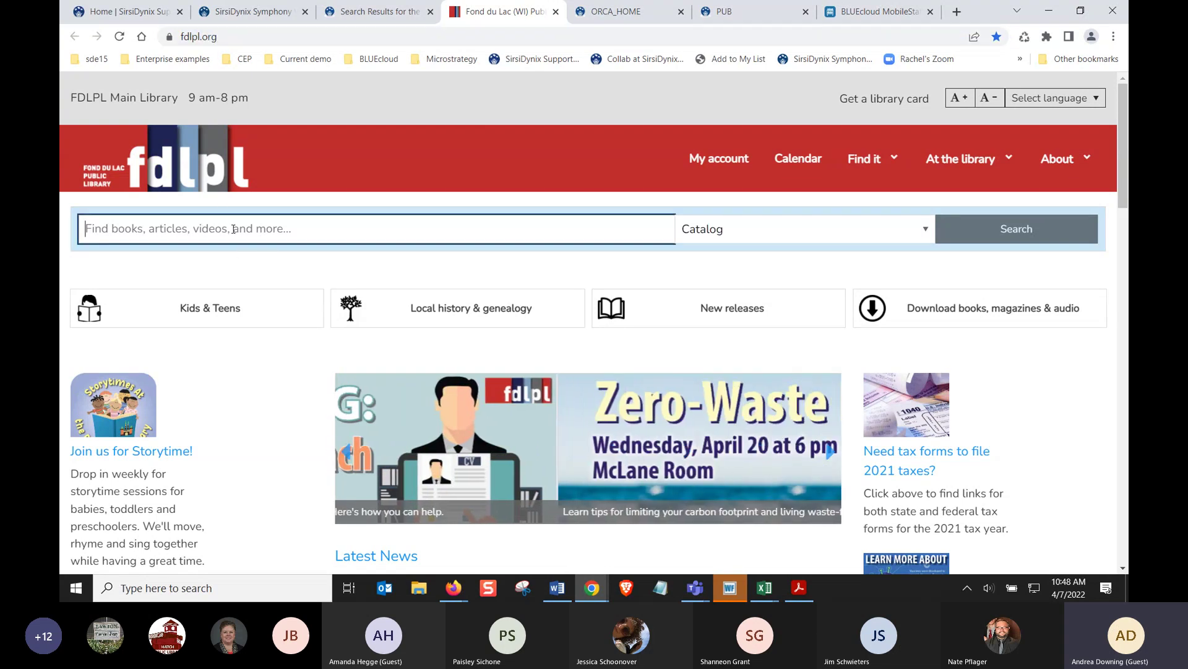
type("judge")
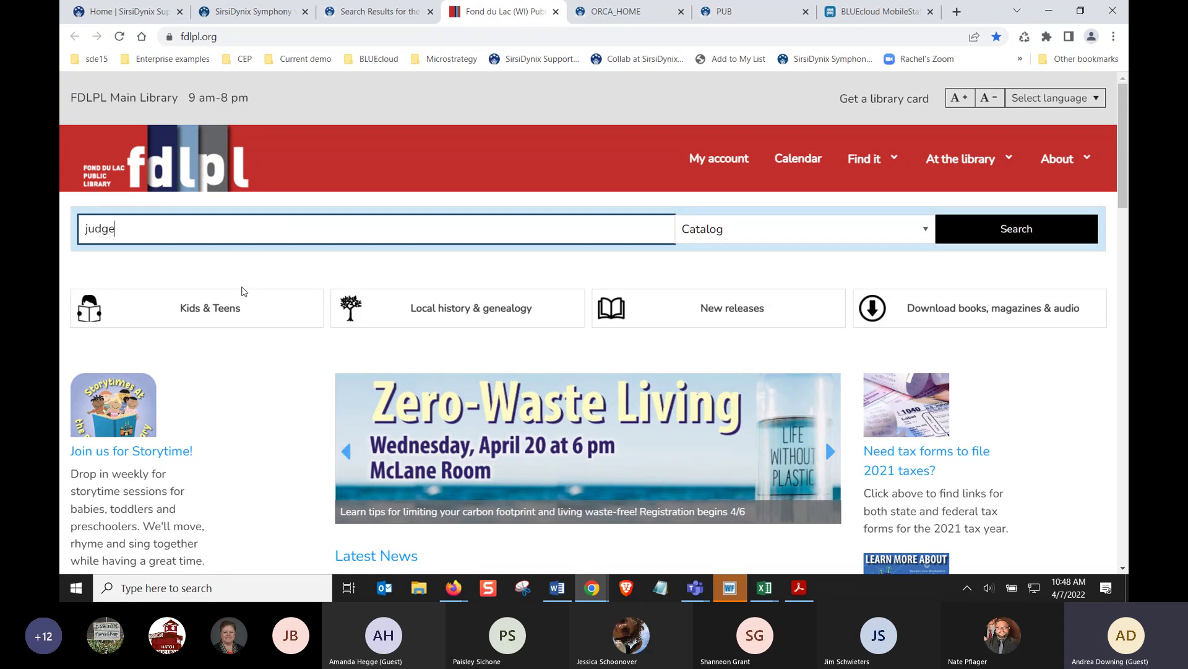
key("Return")
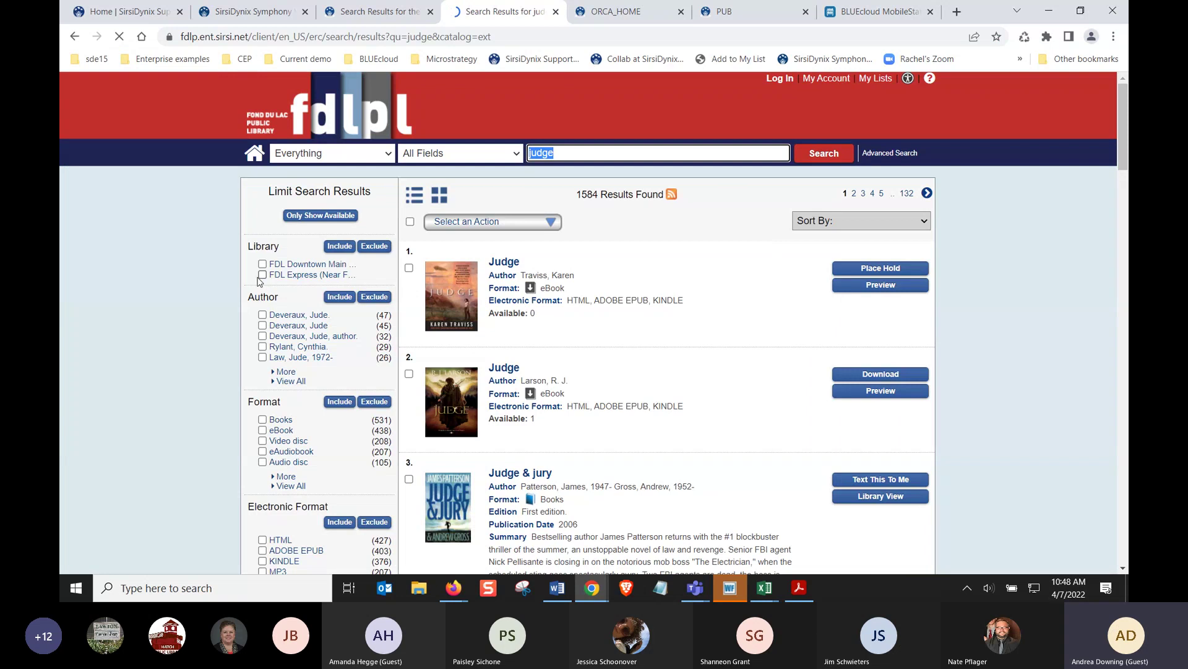
Return to the home page and search the catalog for 'judges list'
left_click(73, 37)
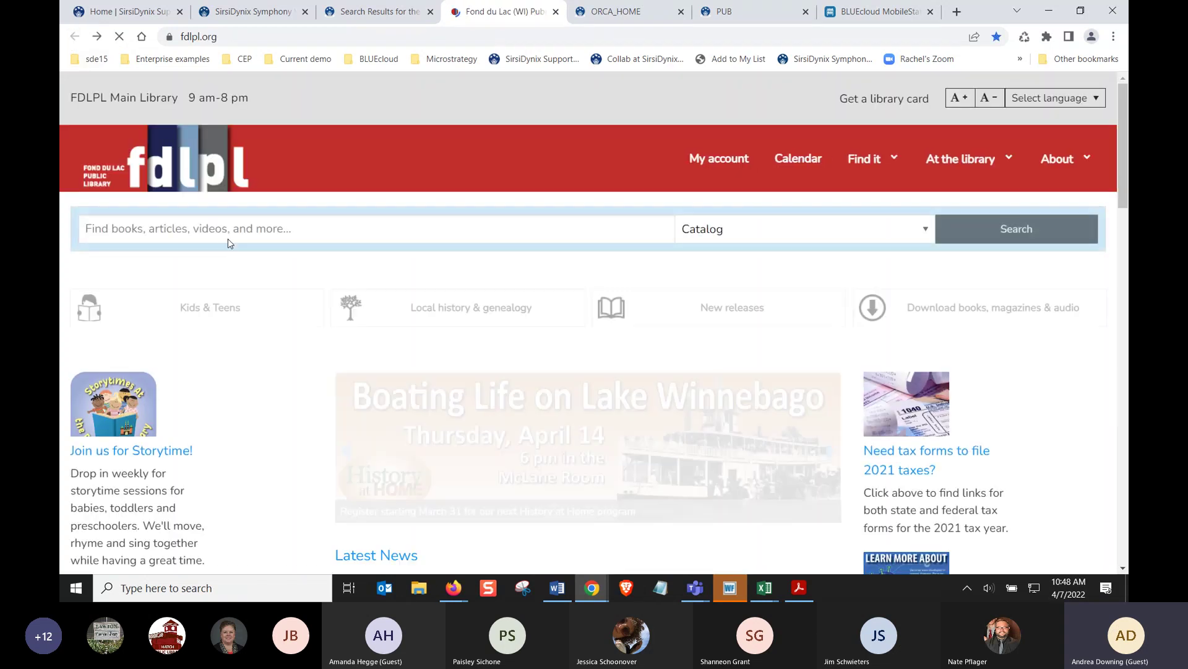
left_click(229, 233)
type("judges list")
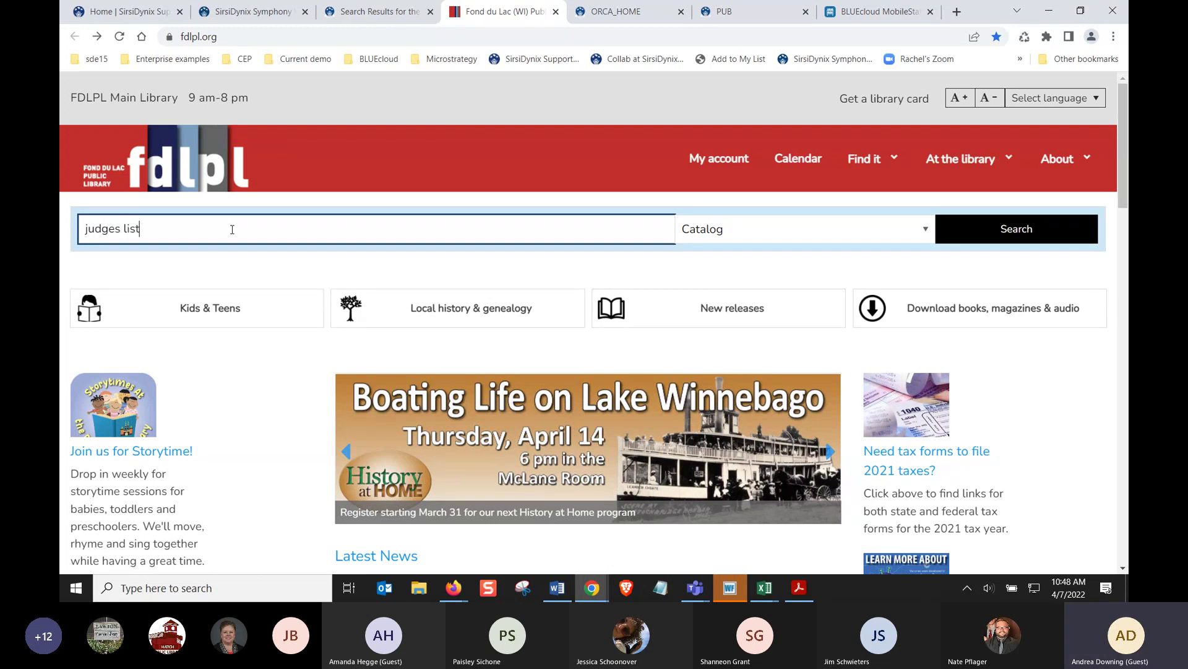
key("Return")
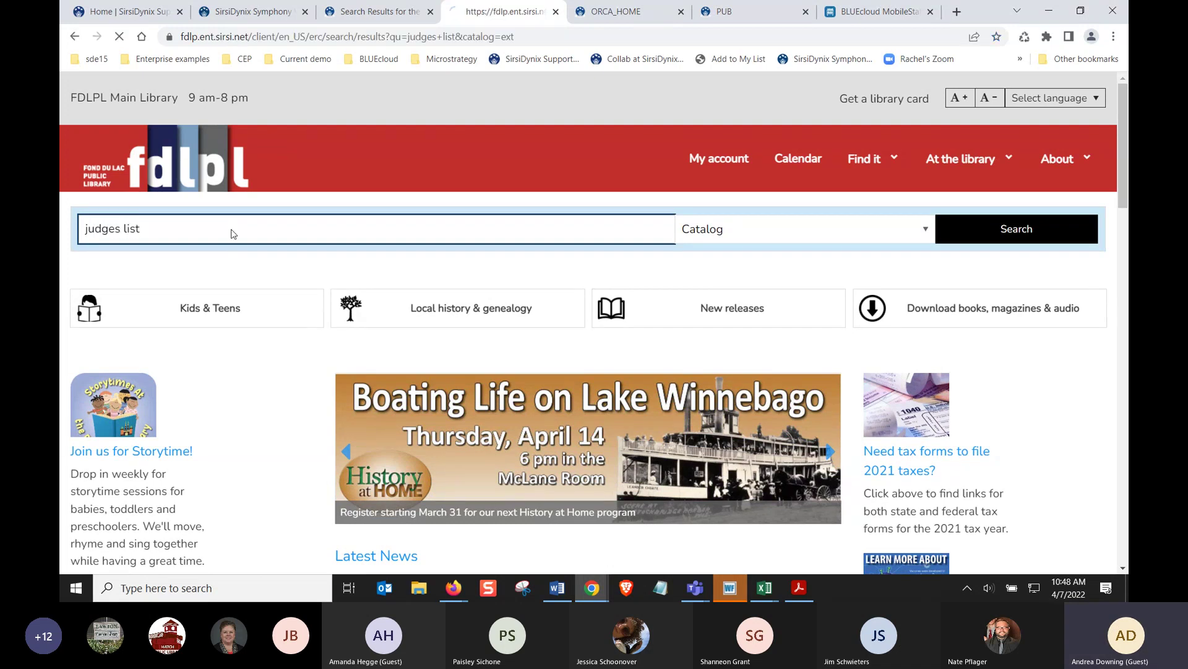
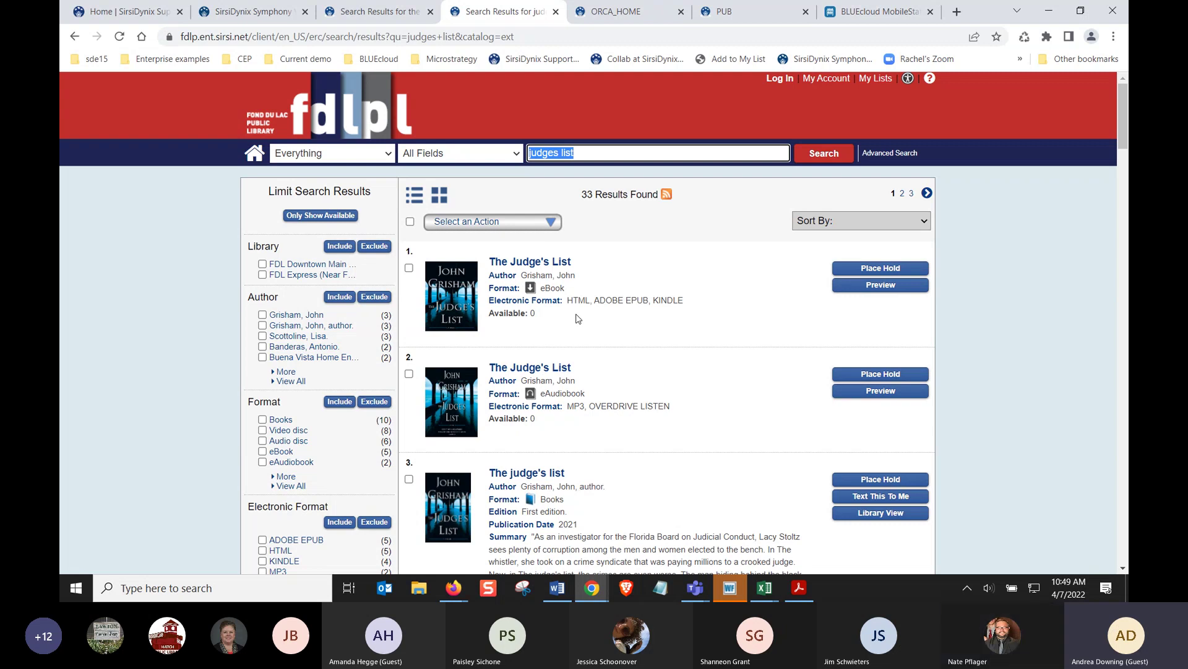
Go back from the SHARE search results to the library selection page and open Clinton Public Library
scroll(216, 402, "down", 5)
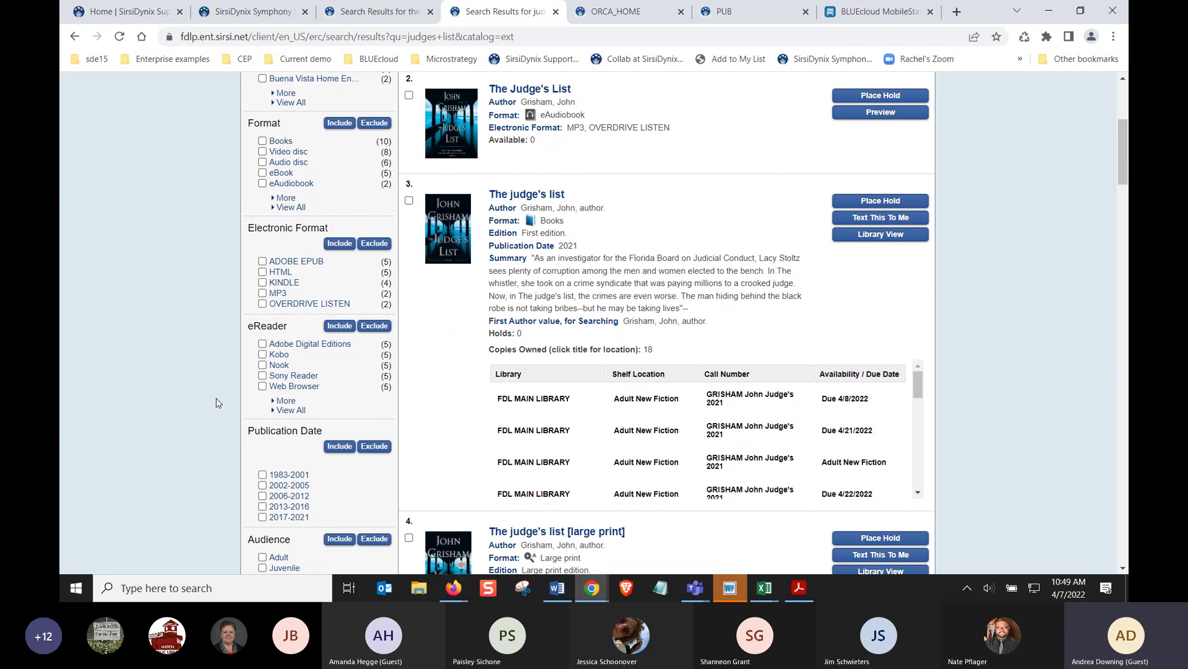
scroll(218, 401, "up", 1)
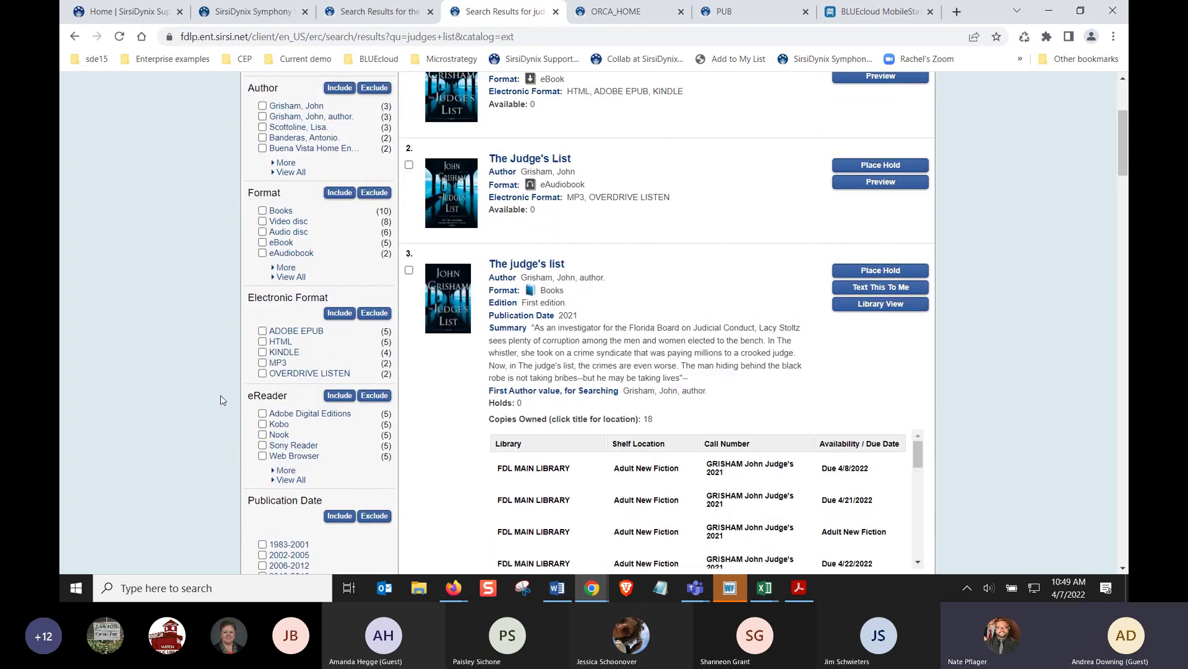
scroll(223, 397, "up", 1)
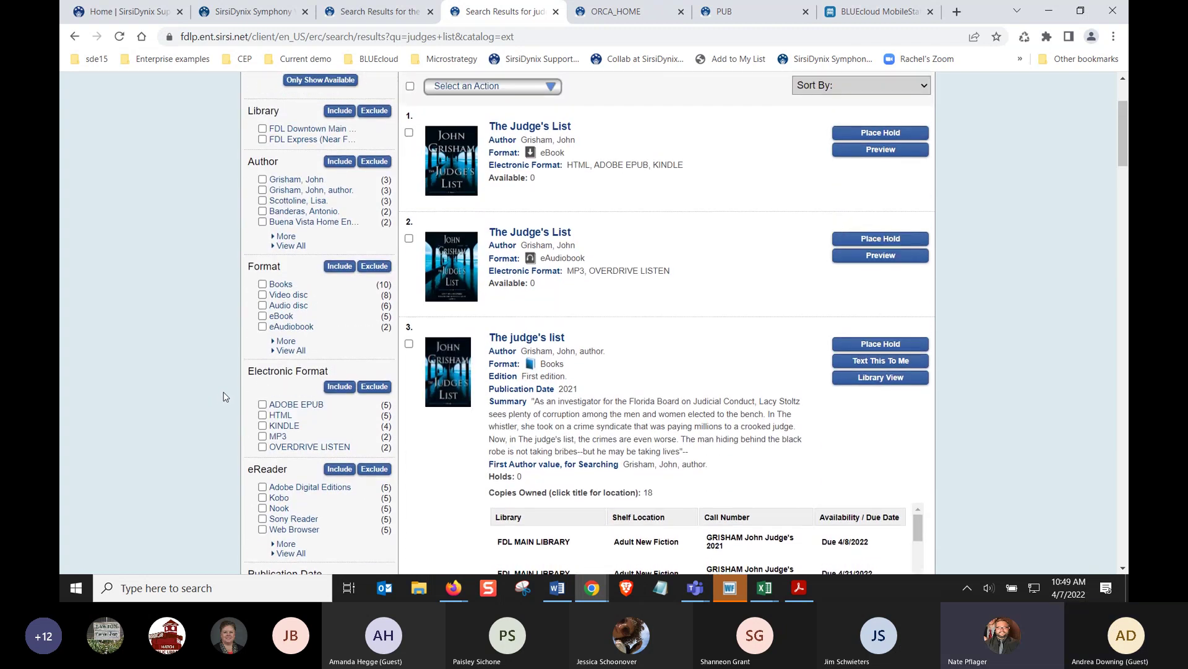
scroll(224, 396, "up", 2)
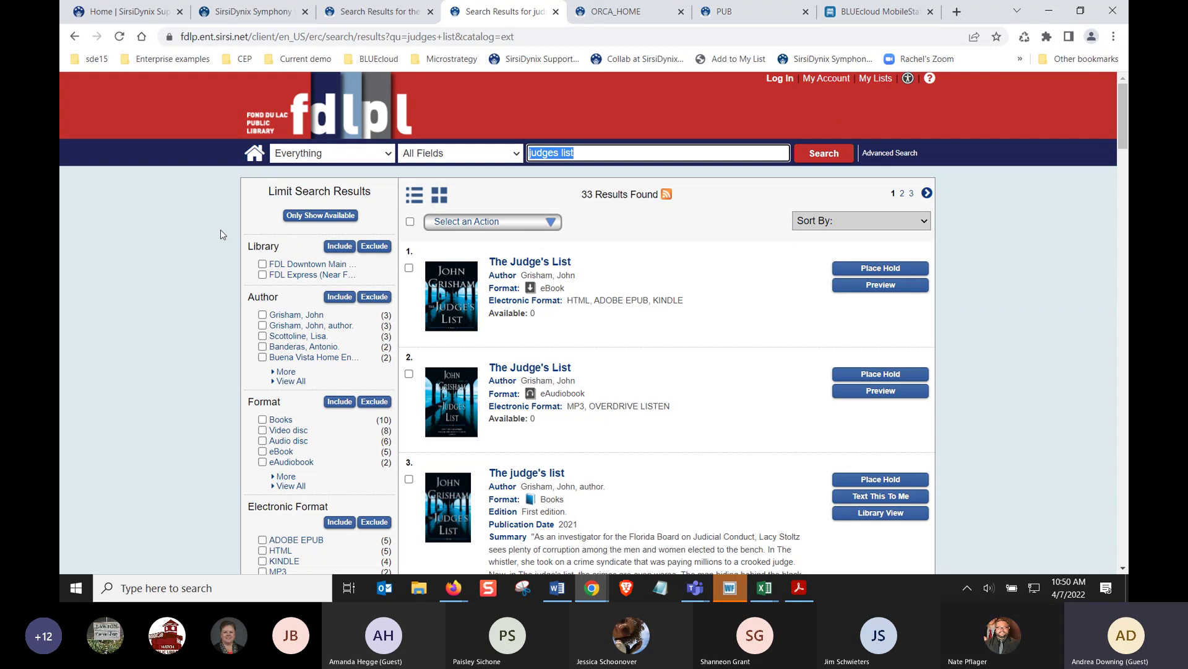
left_click(373, 13)
left_click(74, 38)
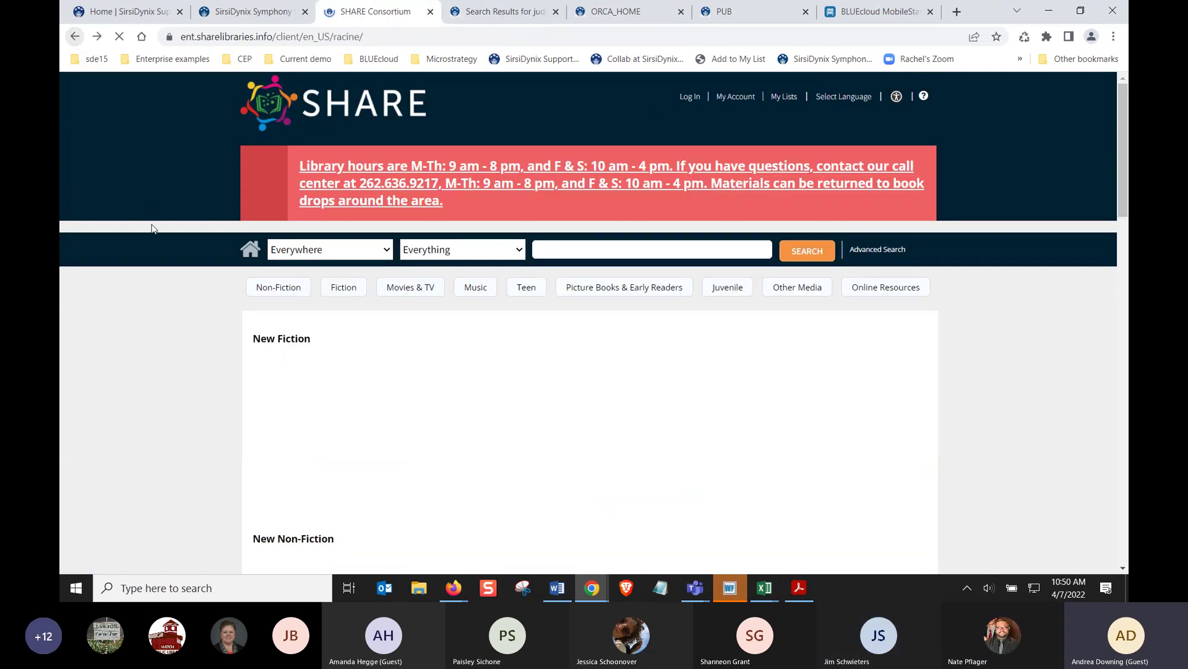
left_click(74, 38)
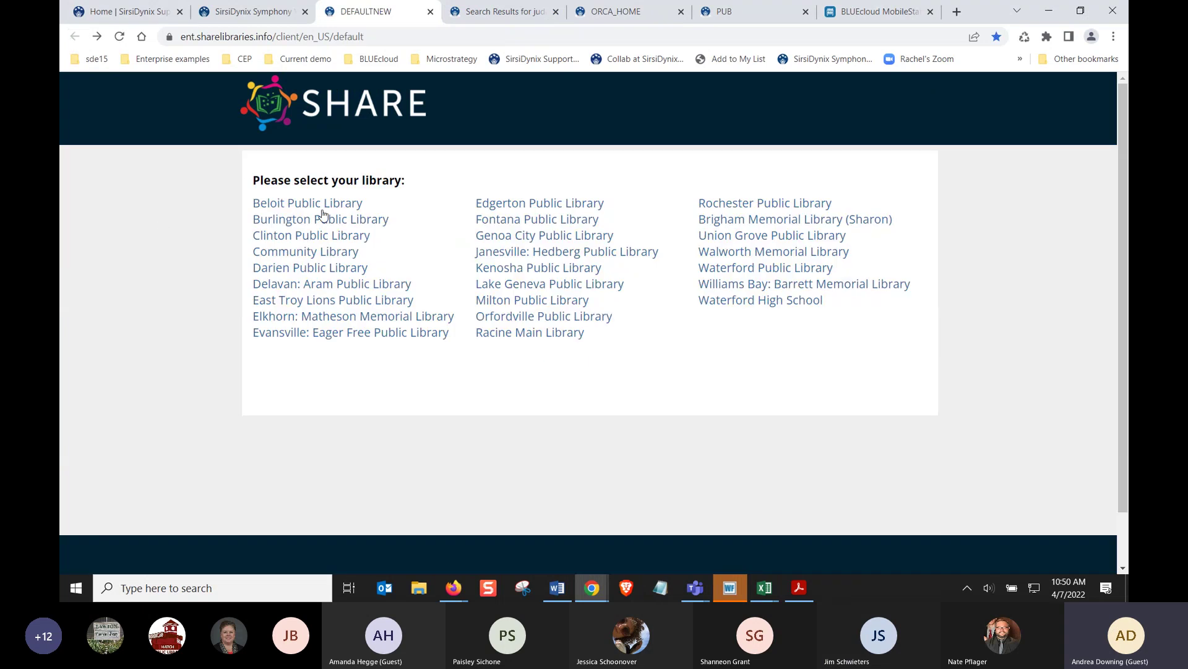
left_click(263, 239)
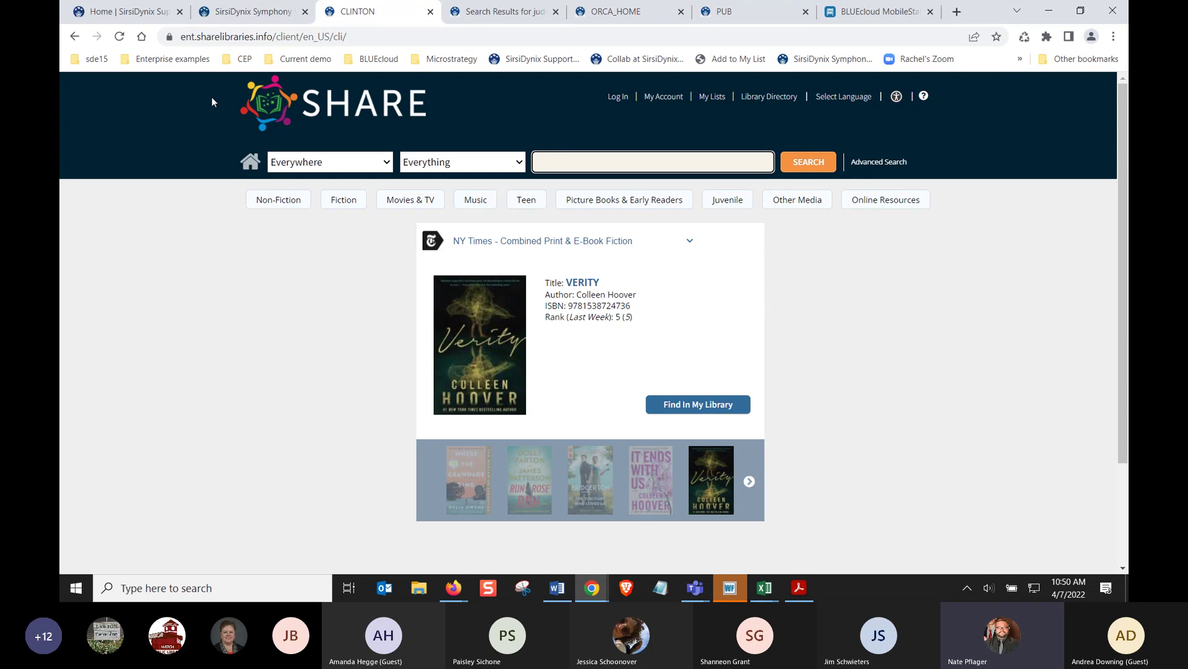
In WorkFlows Item Search and Display, search SOUTH library titles for 'cryptocurrency'
left_click(252, 12)
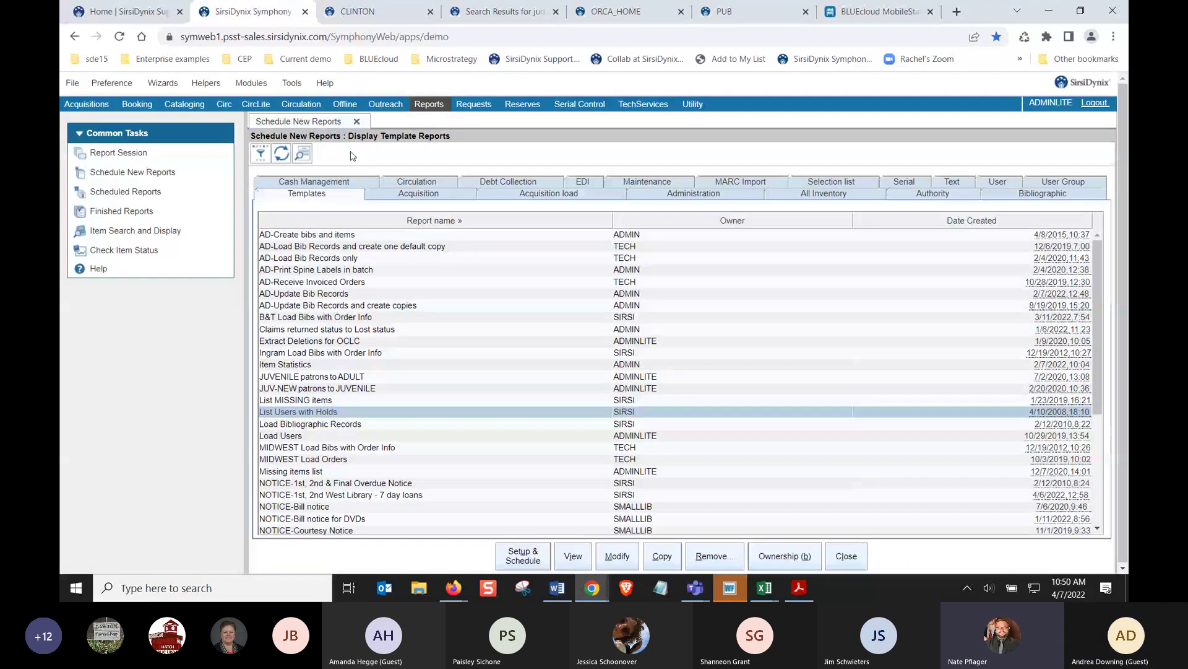
left_click(180, 231)
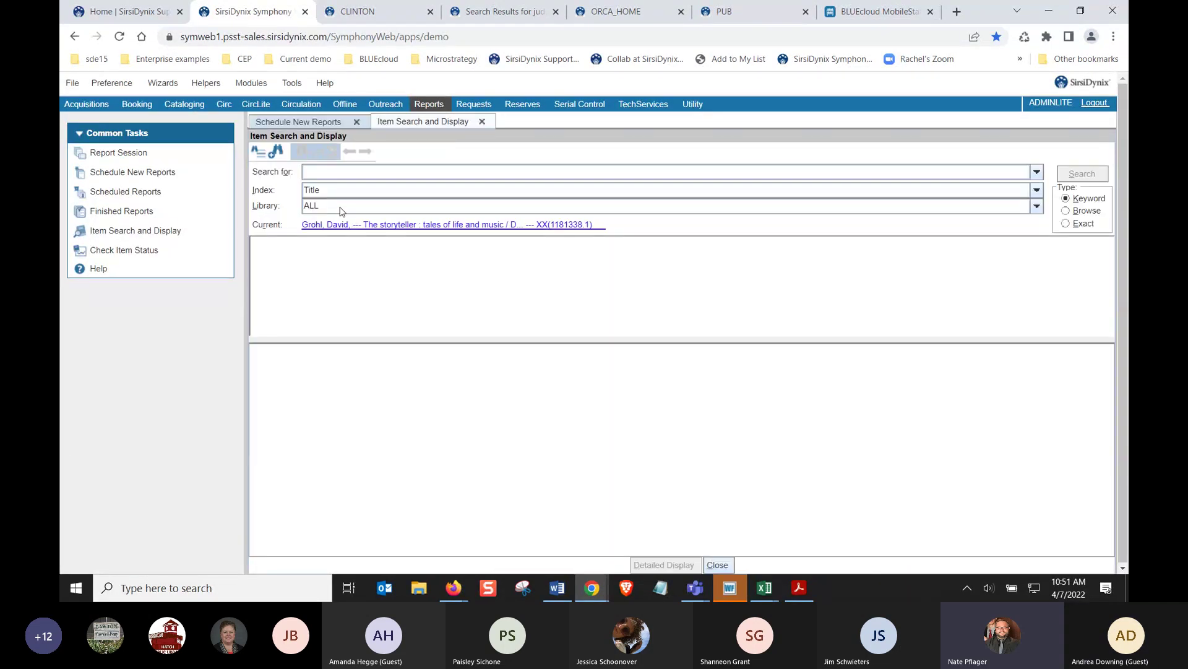
left_click(342, 211)
scroll(325, 291, "down", 5)
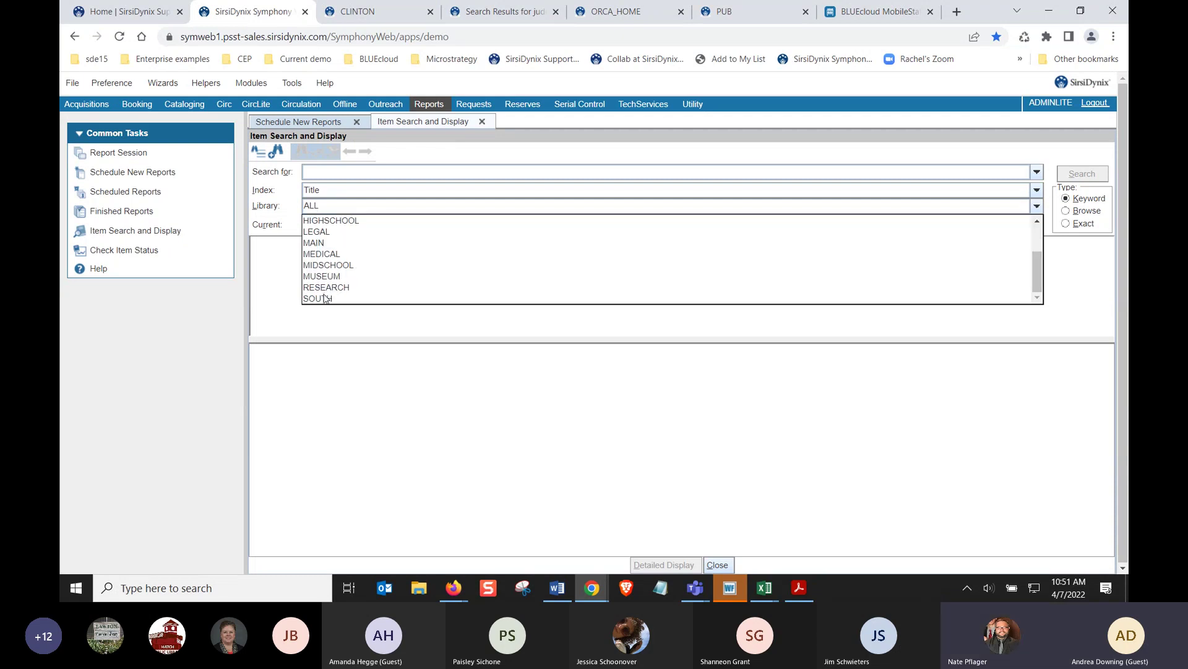
left_click(327, 301)
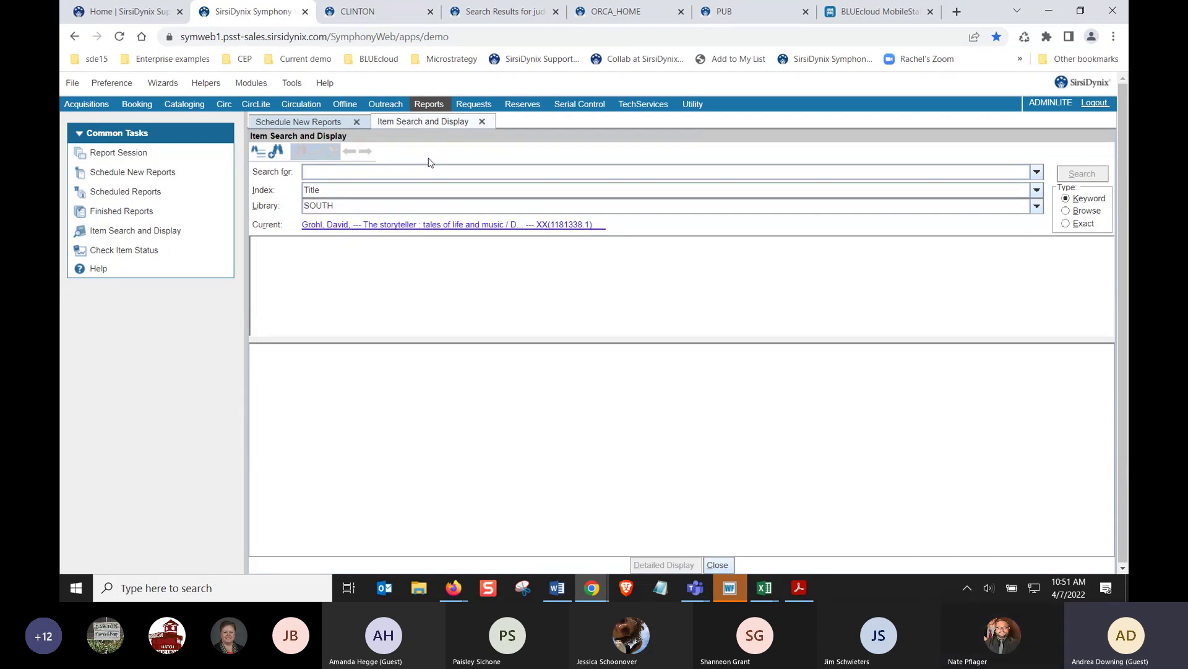
type("cryptocurrency")
key("Return")
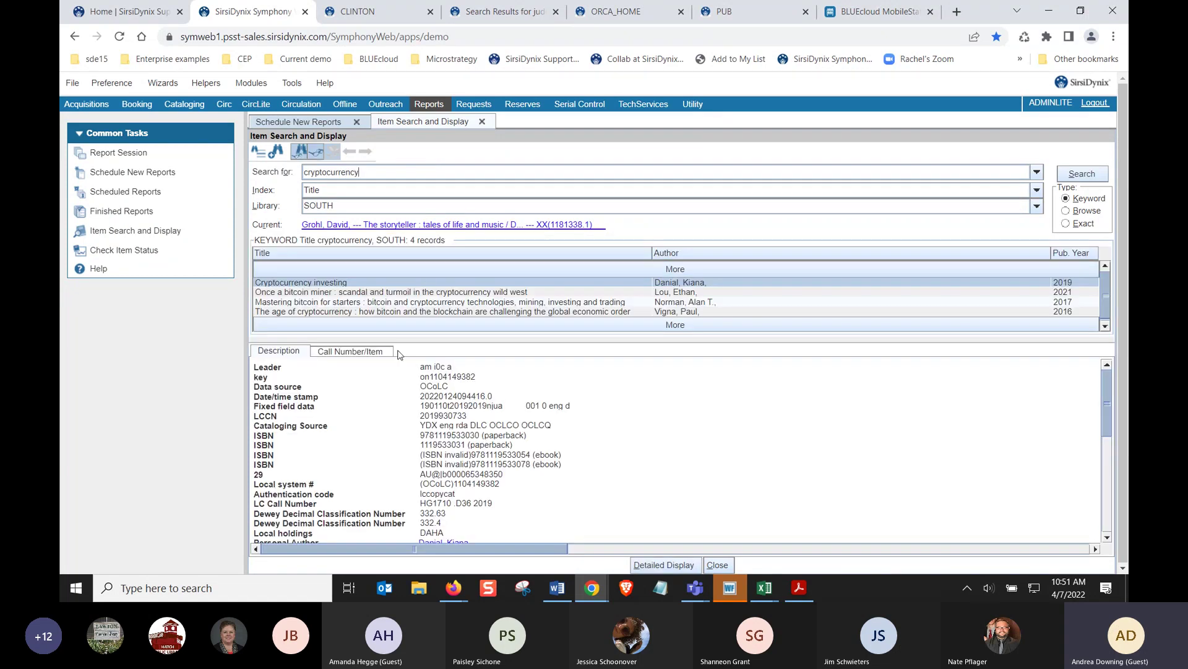
Check the Call Number/Item copies of 'Once a bitcoin miner', then return to the fdlpl judges list results
left_click(367, 352)
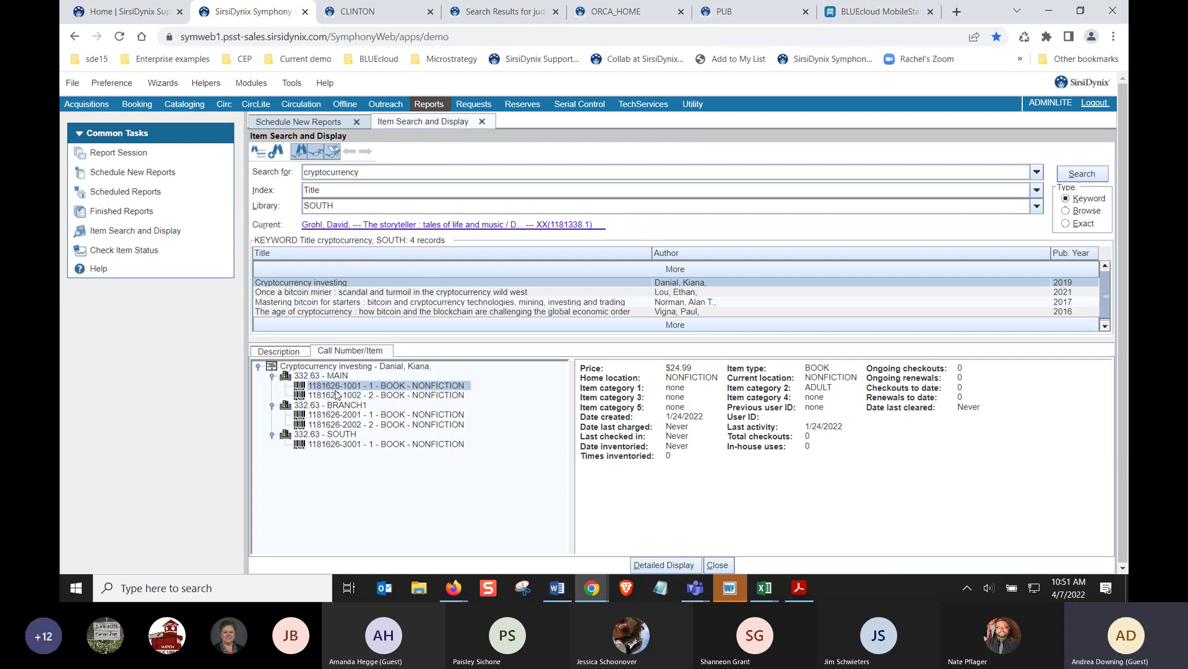
left_click(340, 444)
left_click(342, 292)
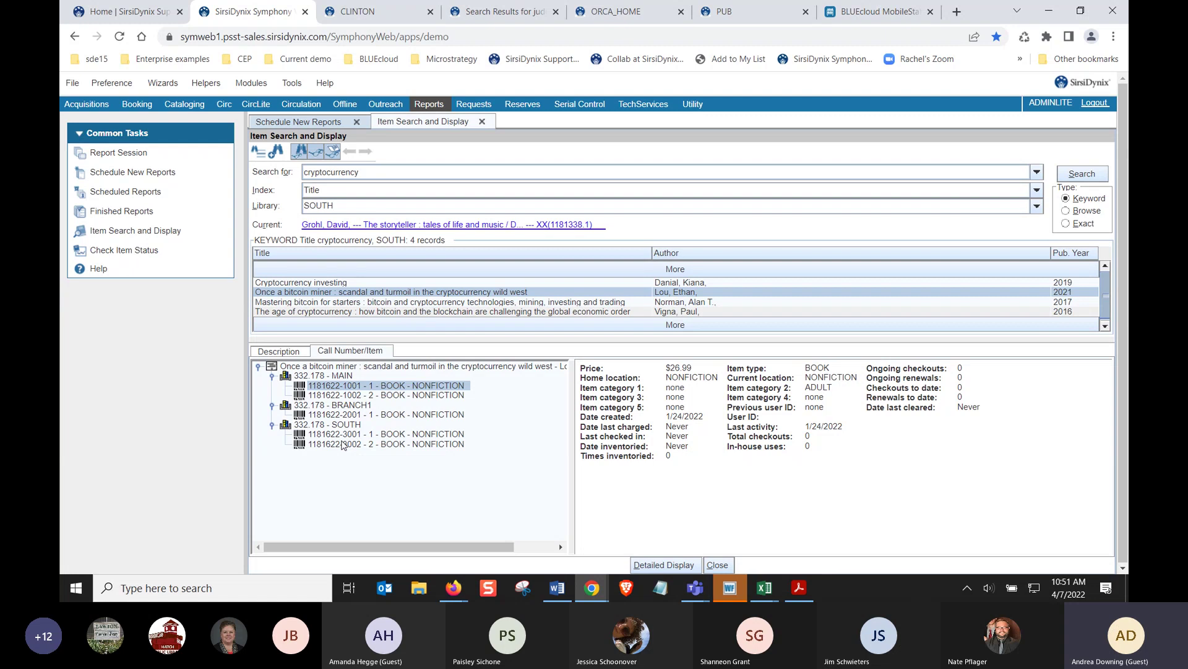
left_click(340, 211)
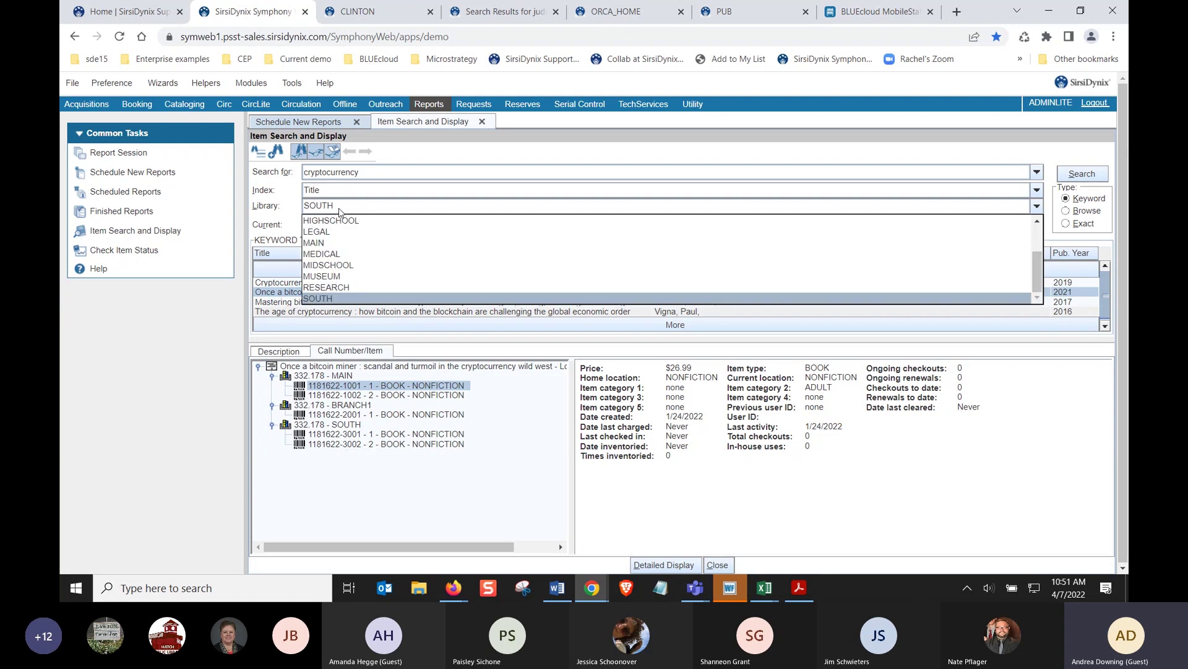
left_click(340, 212)
left_click(504, 11)
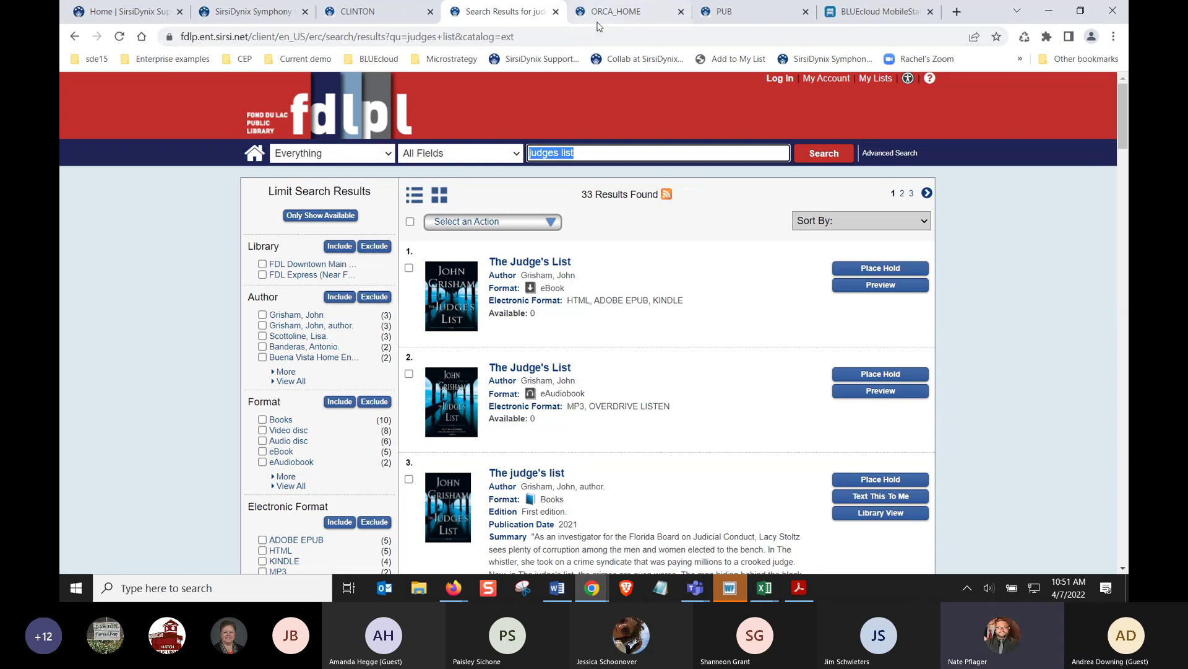
Search the Orange County library catalog for 'judge's list' and scan the results
left_click(615, 15)
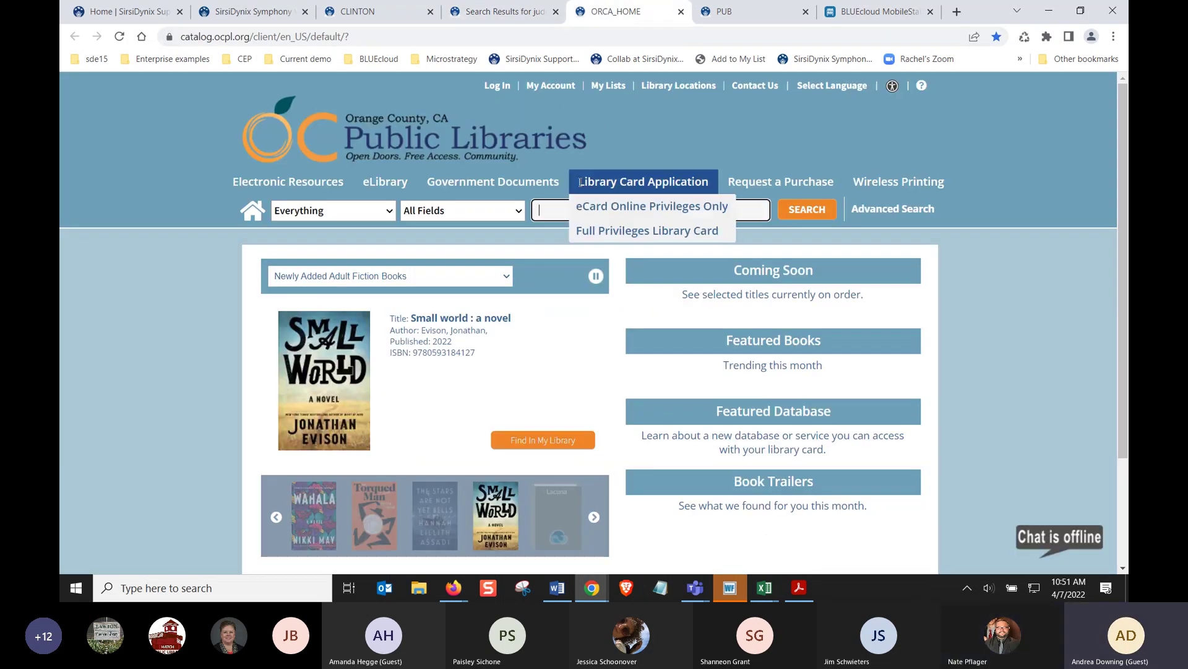
type("jud")
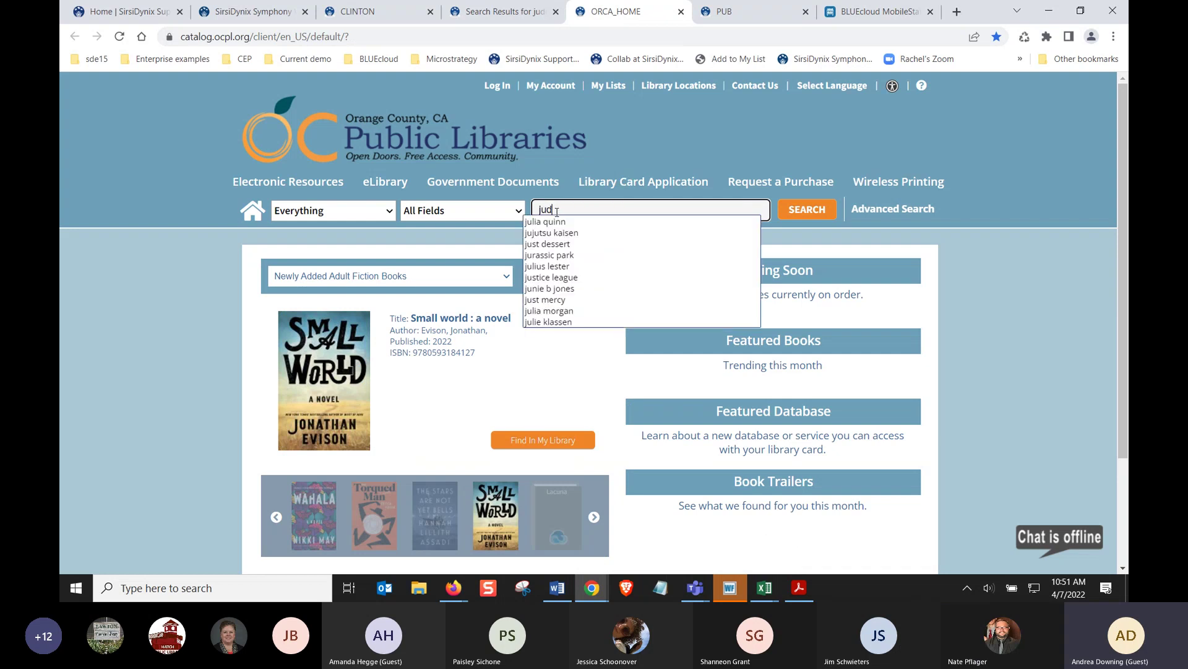
type("ge's list")
key("Return")
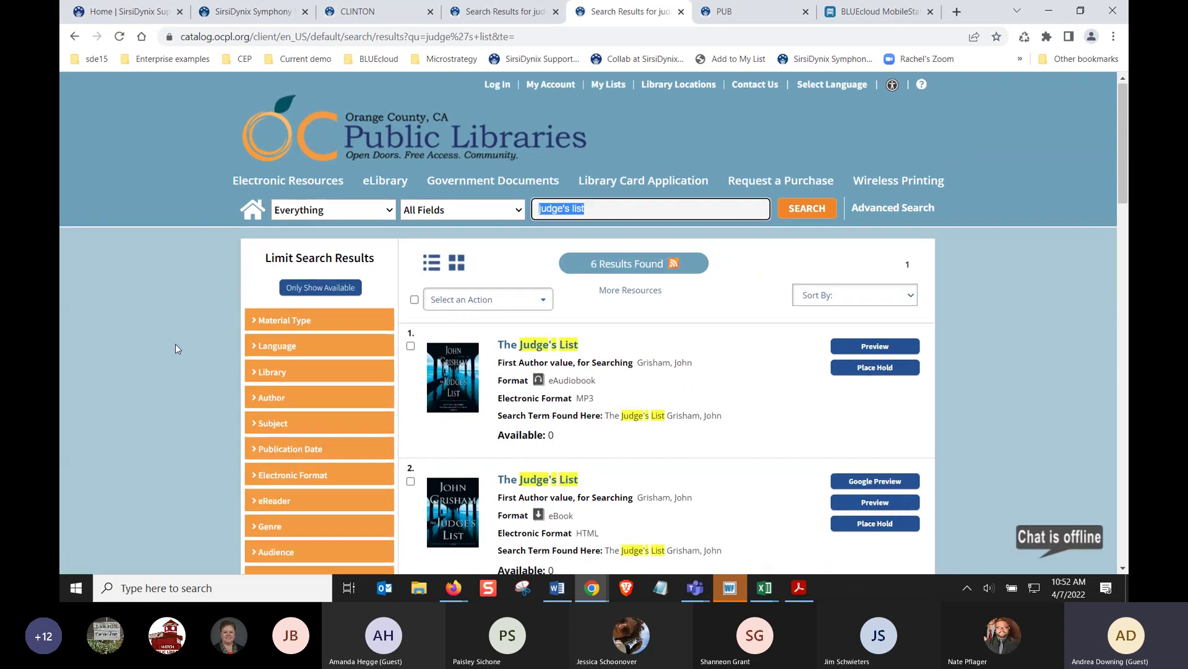
scroll(176, 348, "down", 1)
scroll(176, 344, "down", 5)
scroll(175, 344, "up", 2)
scroll(176, 346, "up", 5)
Search the Summit Library catalog for 'computer programming' (181 results), then go to the SHARE catalog
left_click(723, 11)
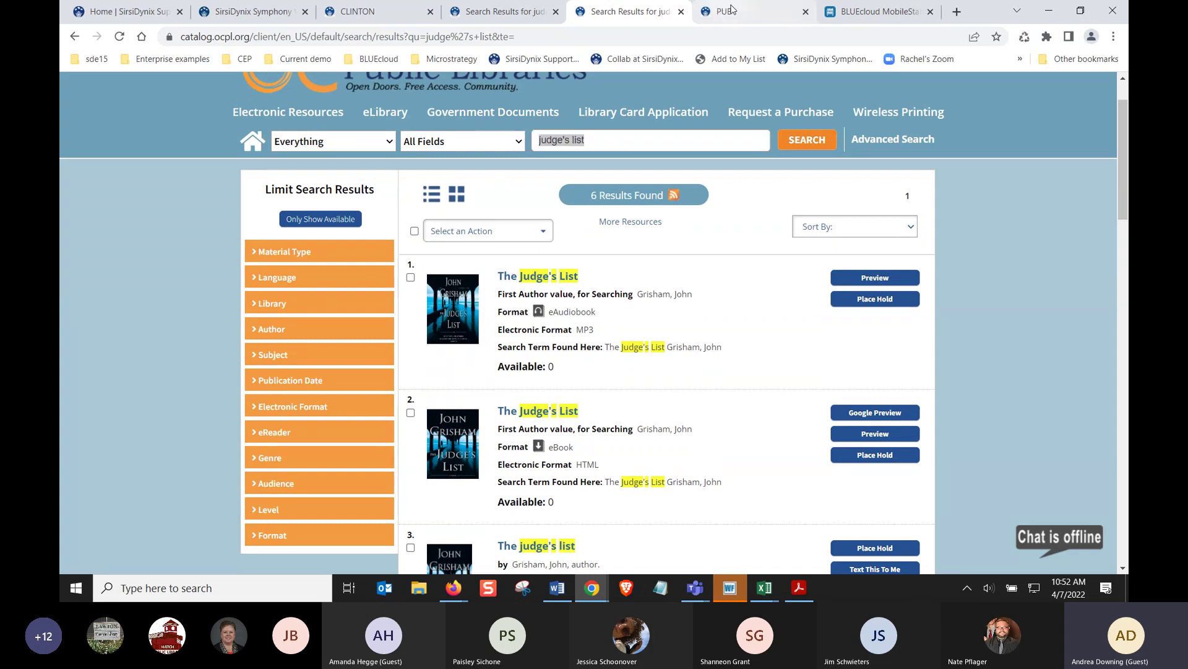
type("computer programming")
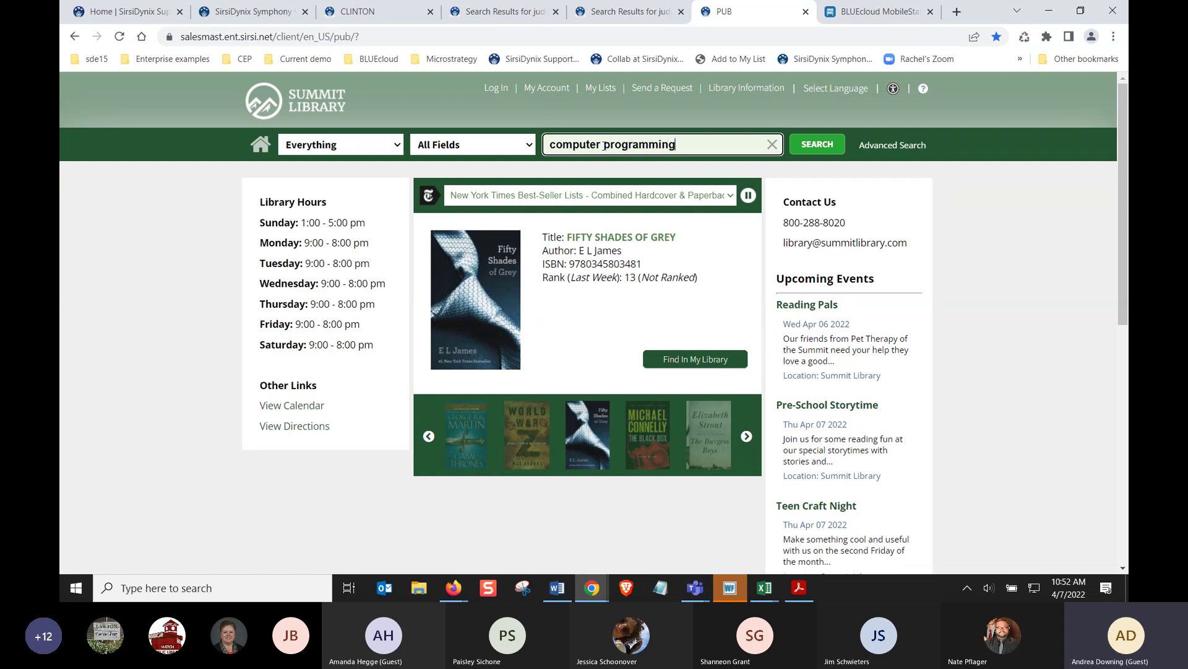
key("Return")
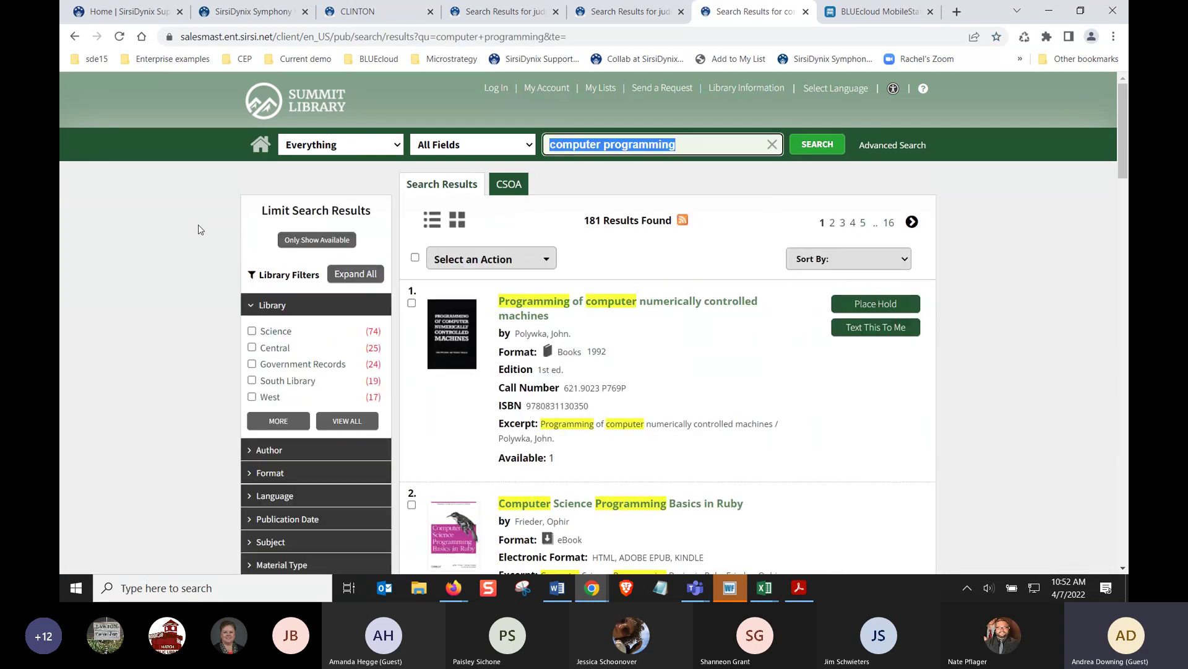
scroll(204, 234, "down", 13)
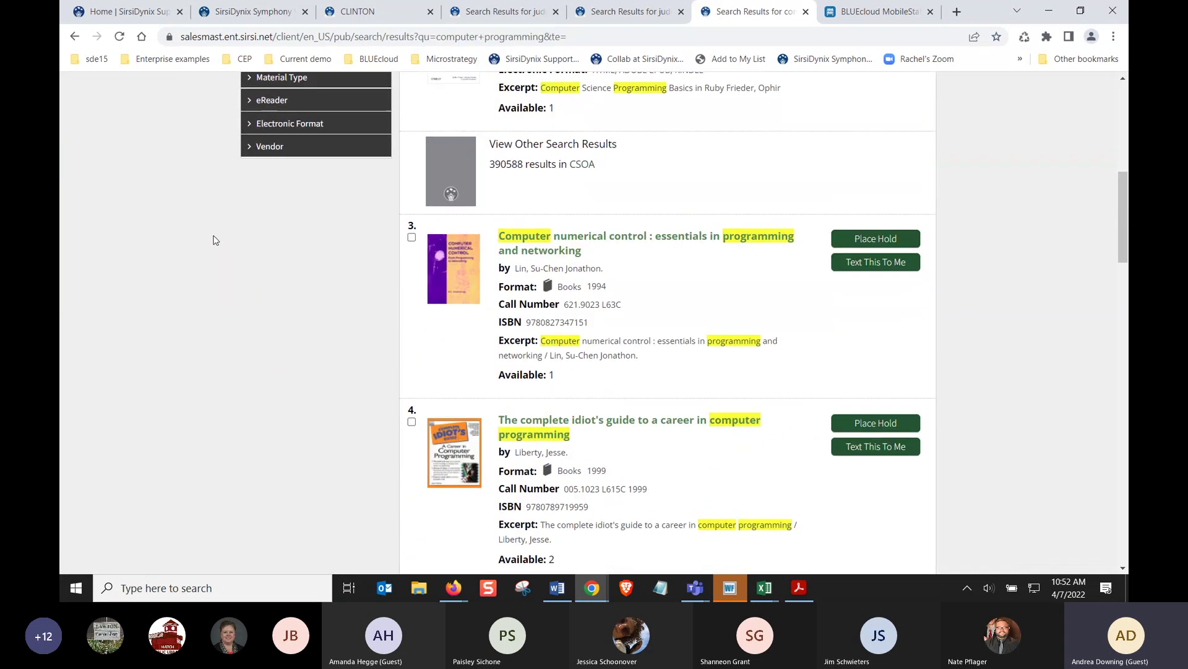
scroll(215, 240, "down", 10)
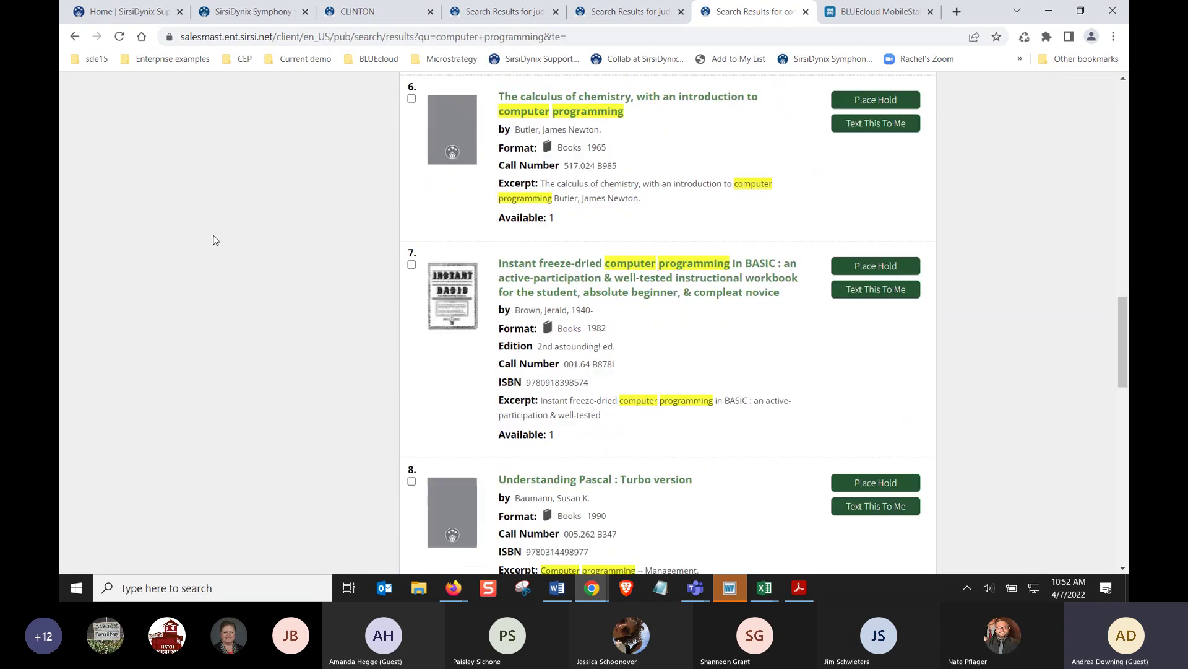
scroll(215, 240, "down", 10)
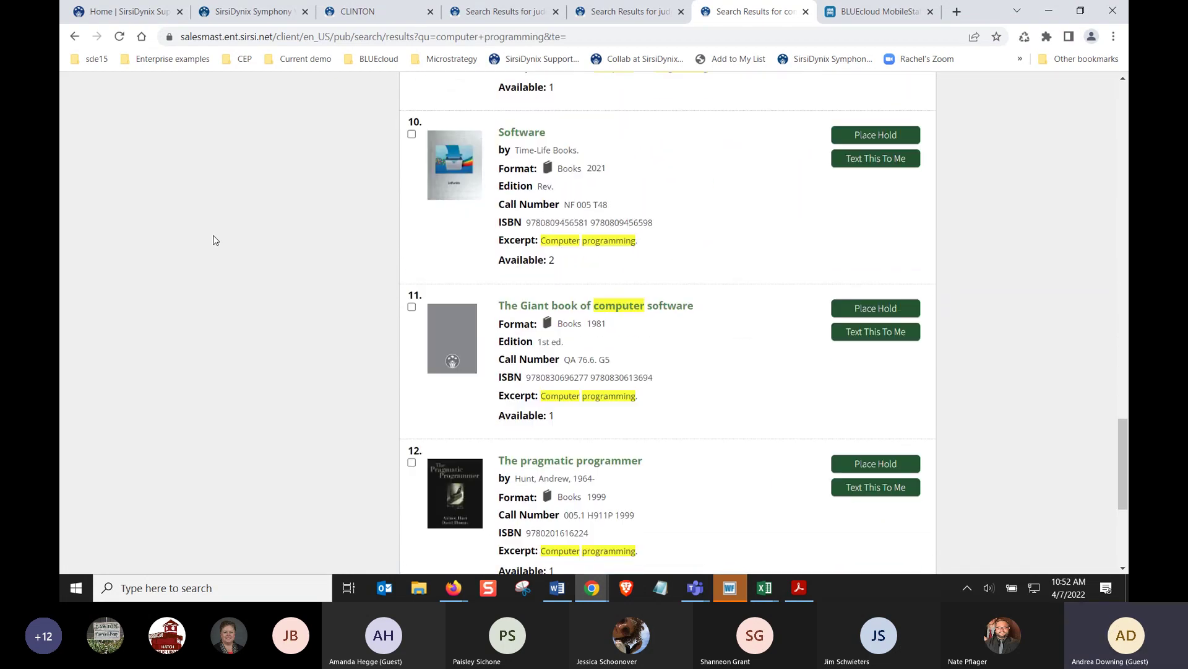
scroll(214, 240, "up", 7)
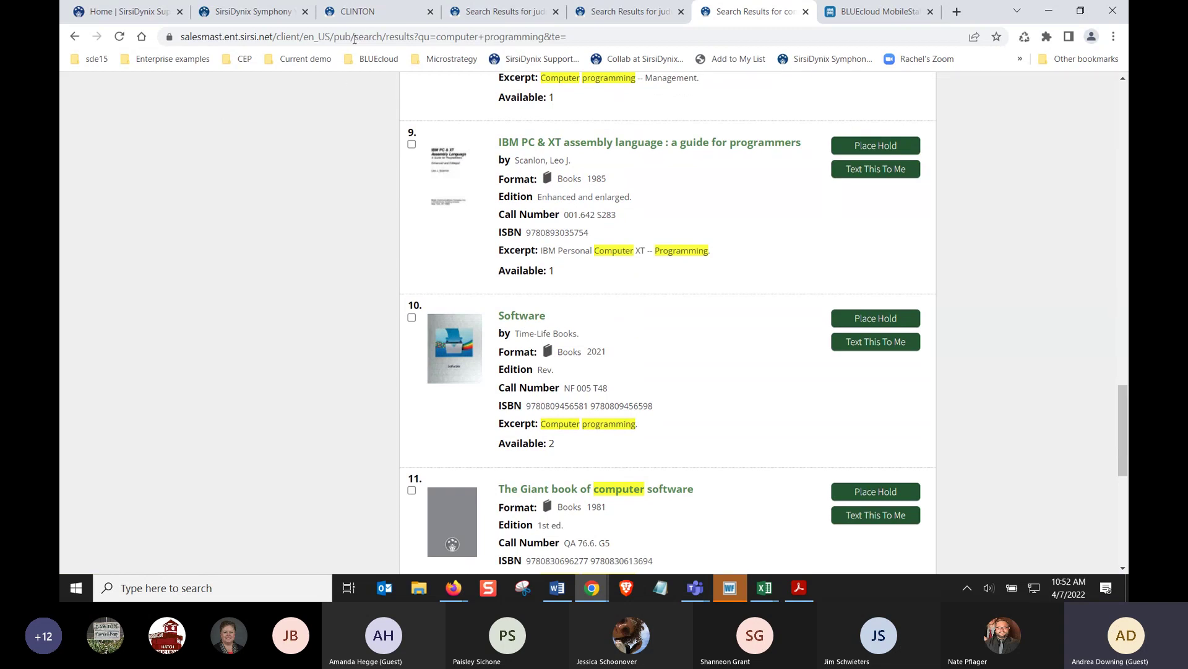
left_click(357, 11)
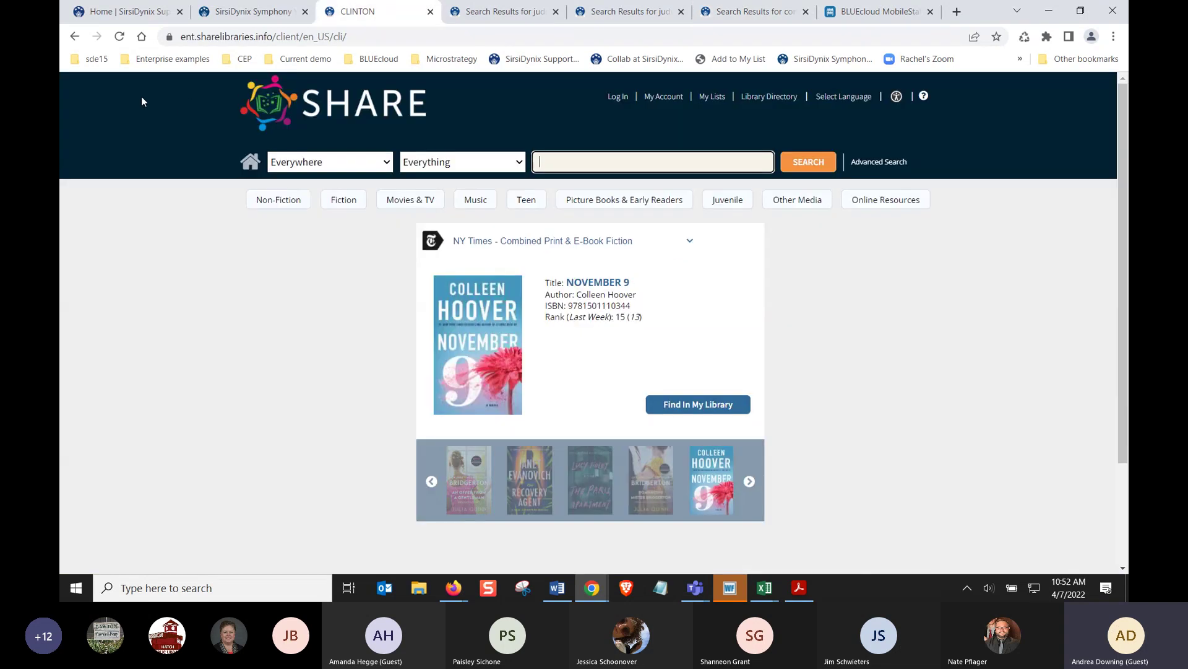
Open the Arrowhead Library System catalog from the Enterprise examples Public bookmarks
left_click(164, 59)
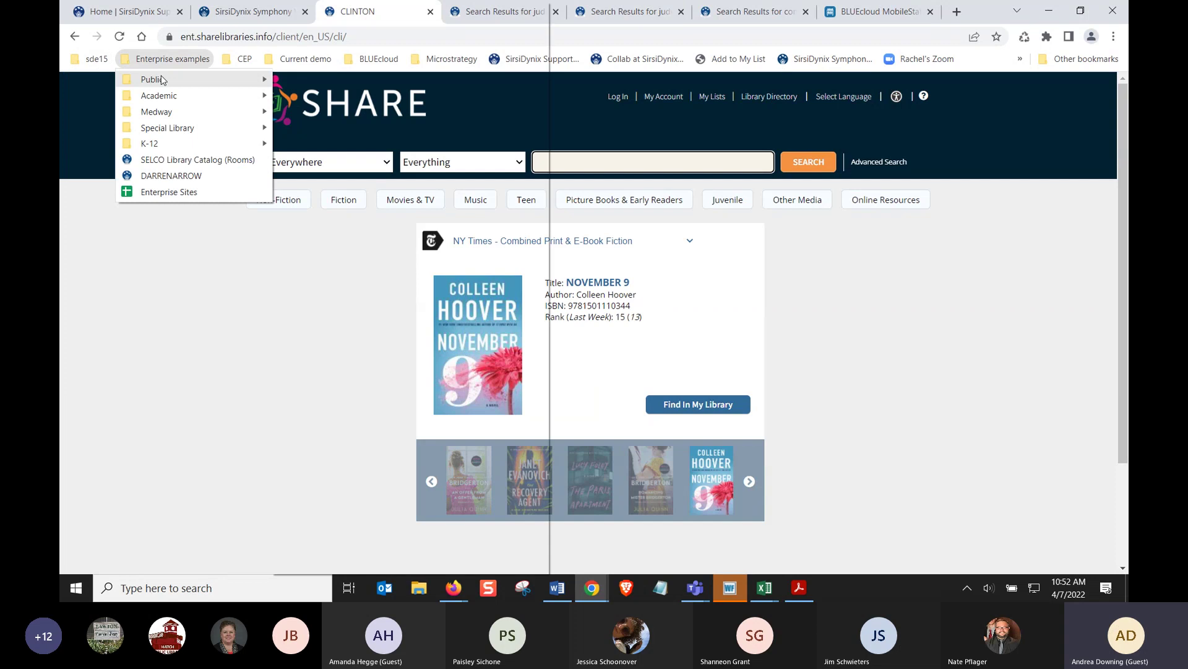
mouse_move(163, 79)
scroll(435, 441, "down", 11)
scroll(445, 454, "down", 8)
scroll(443, 455, "down", 4)
left_click(423, 415)
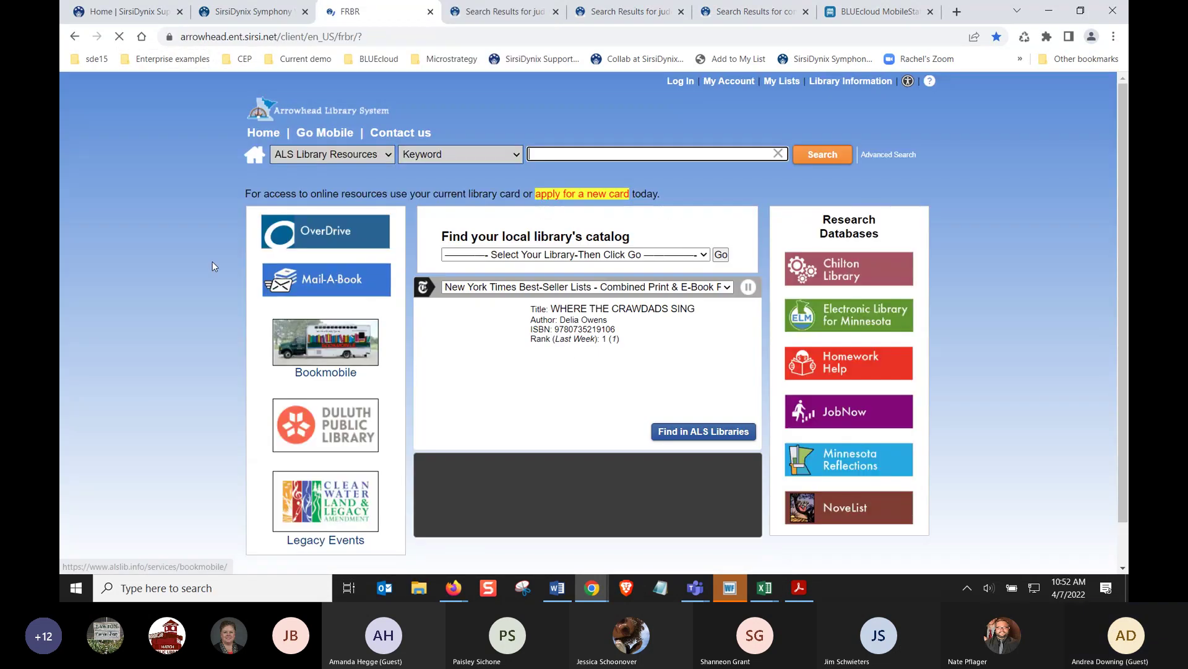
Search the Arrowhead catalog for 'judge's list' and review the 3 results
type("judge's list")
key("Return")
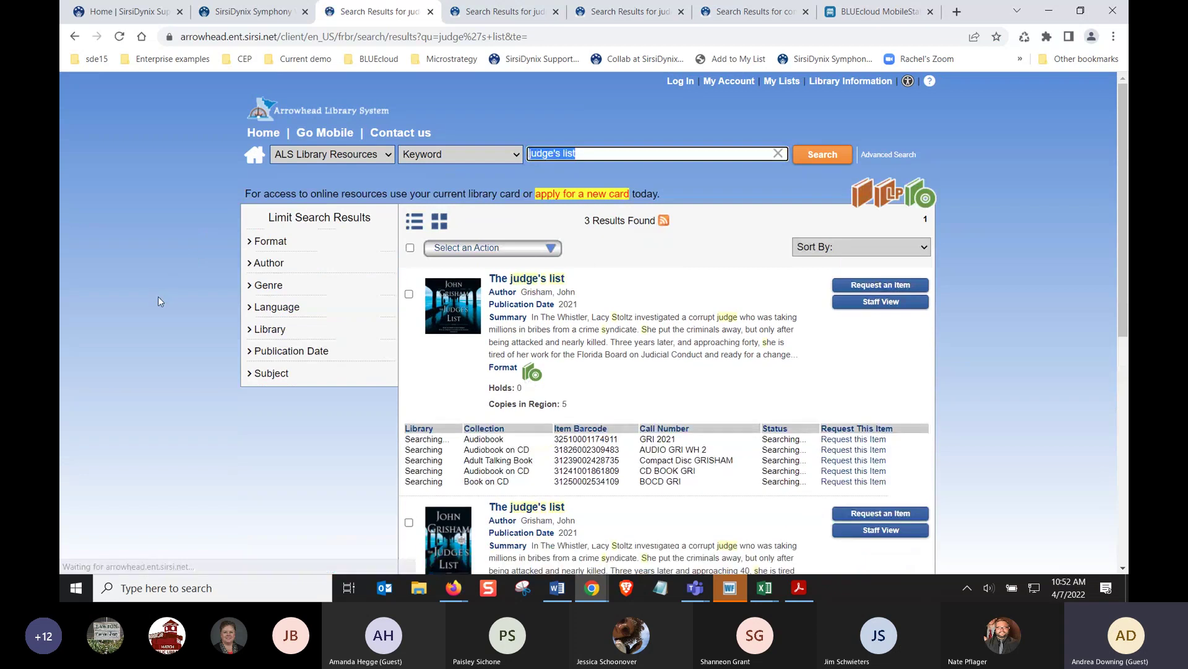
scroll(477, 399, "down", 7)
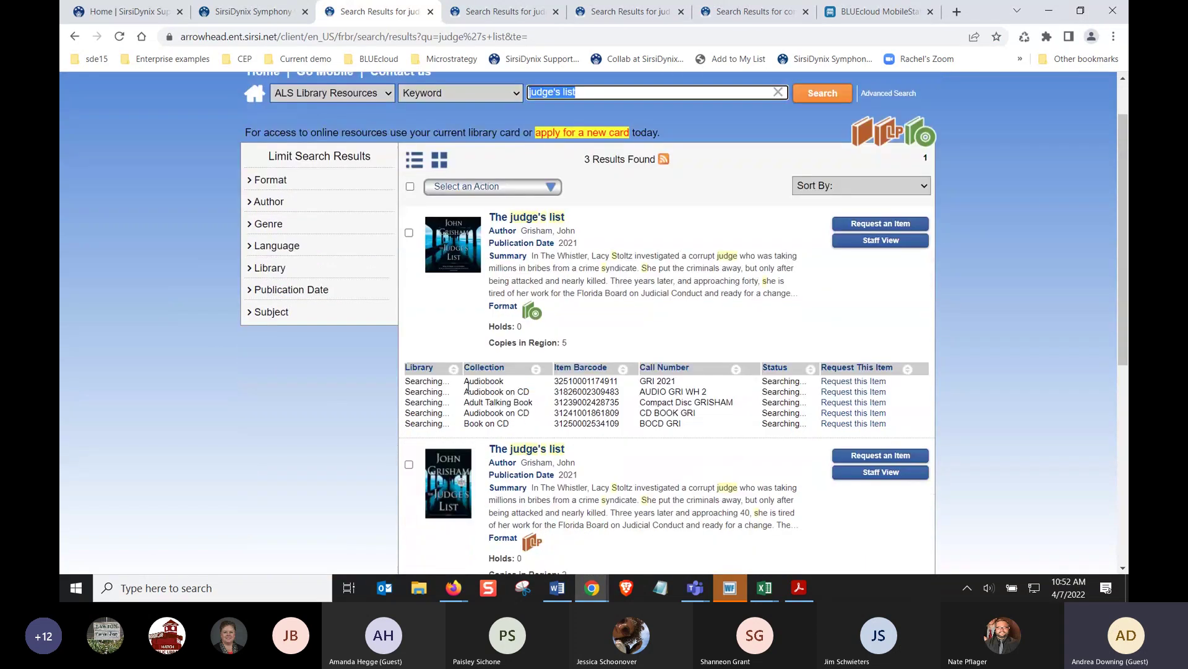
scroll(361, 362, "up", 4)
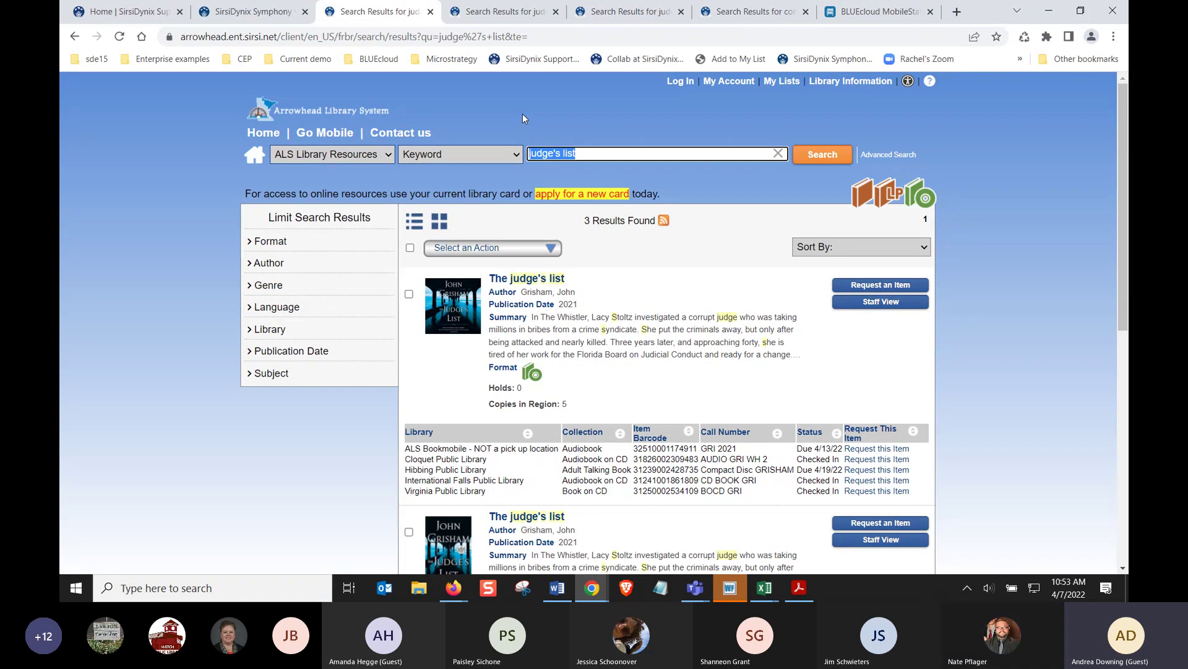
On the fdlpl tab, open the Wells County Public Library site from the Current demo bookmarks
left_click(525, 15)
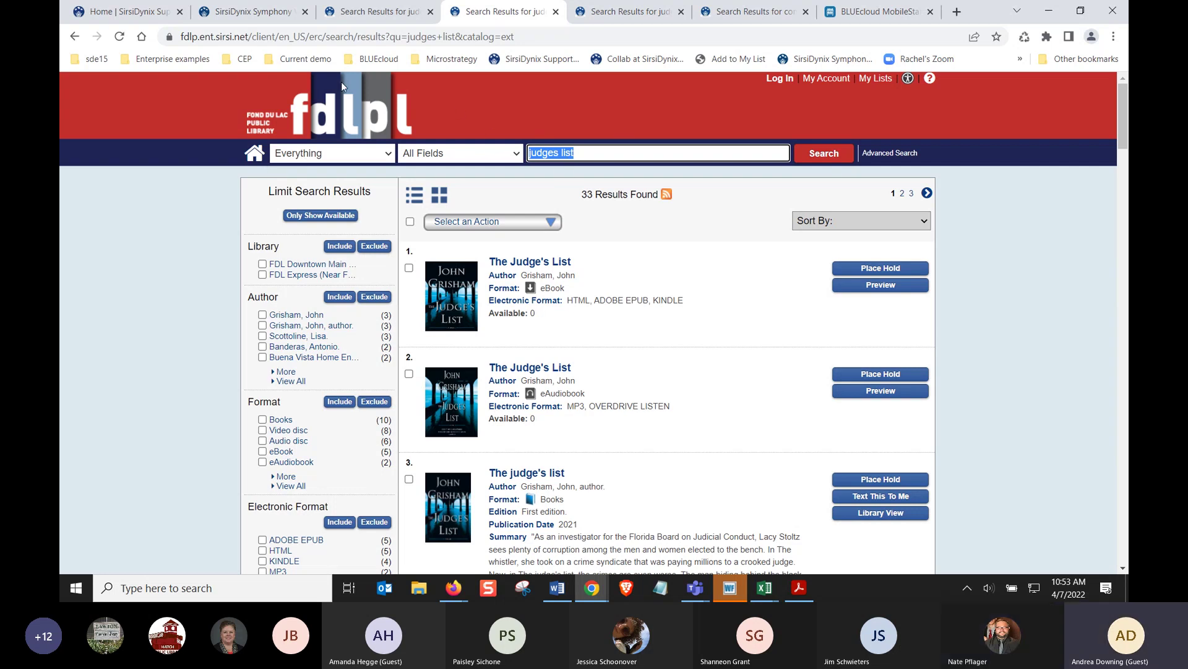
left_click(303, 59)
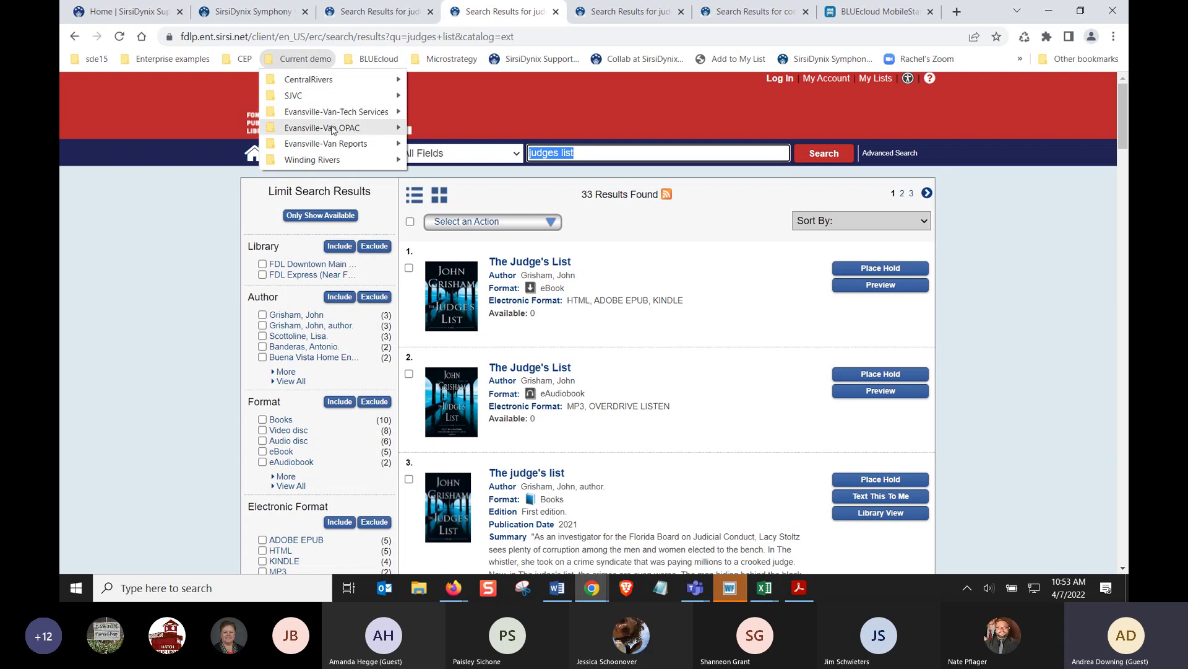
mouse_move(333, 129)
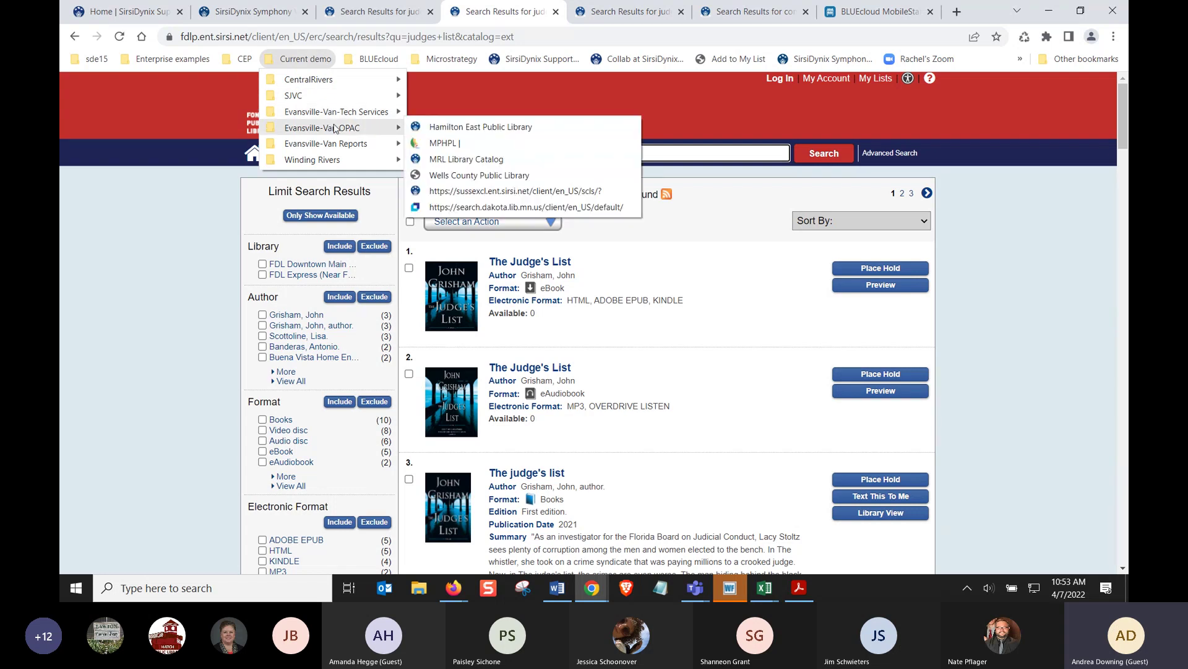
left_click(489, 177)
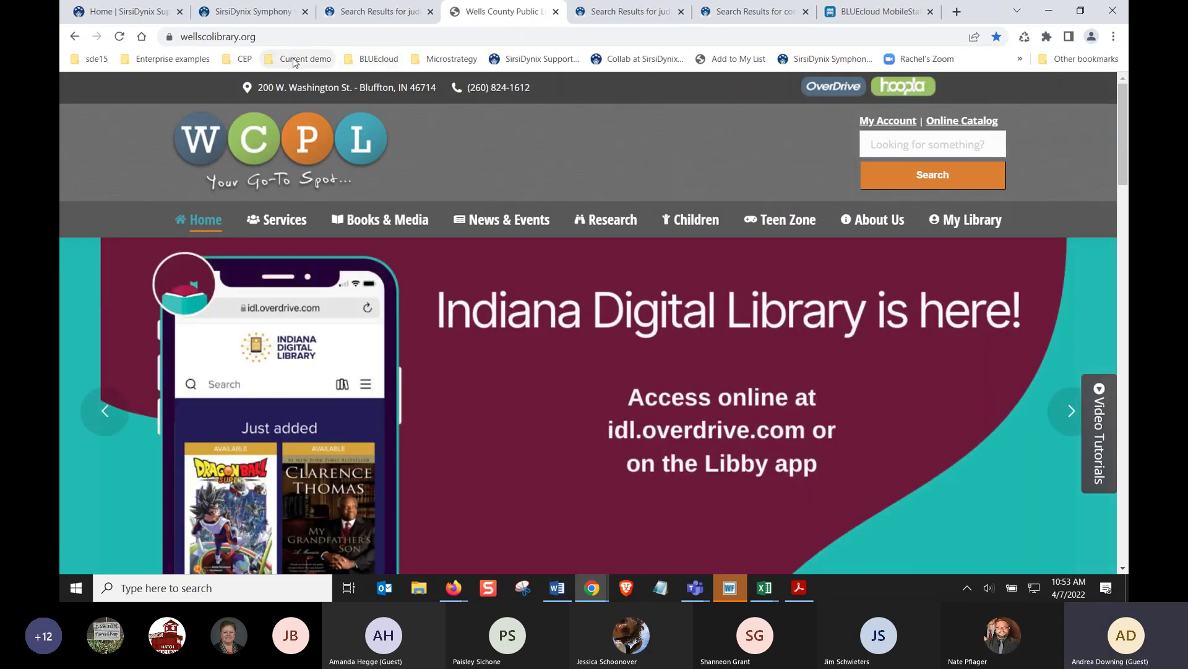
Open the MRL Library Catalog from the Current demo Evansville-Van OPAC bookmarks
left_click(294, 60)
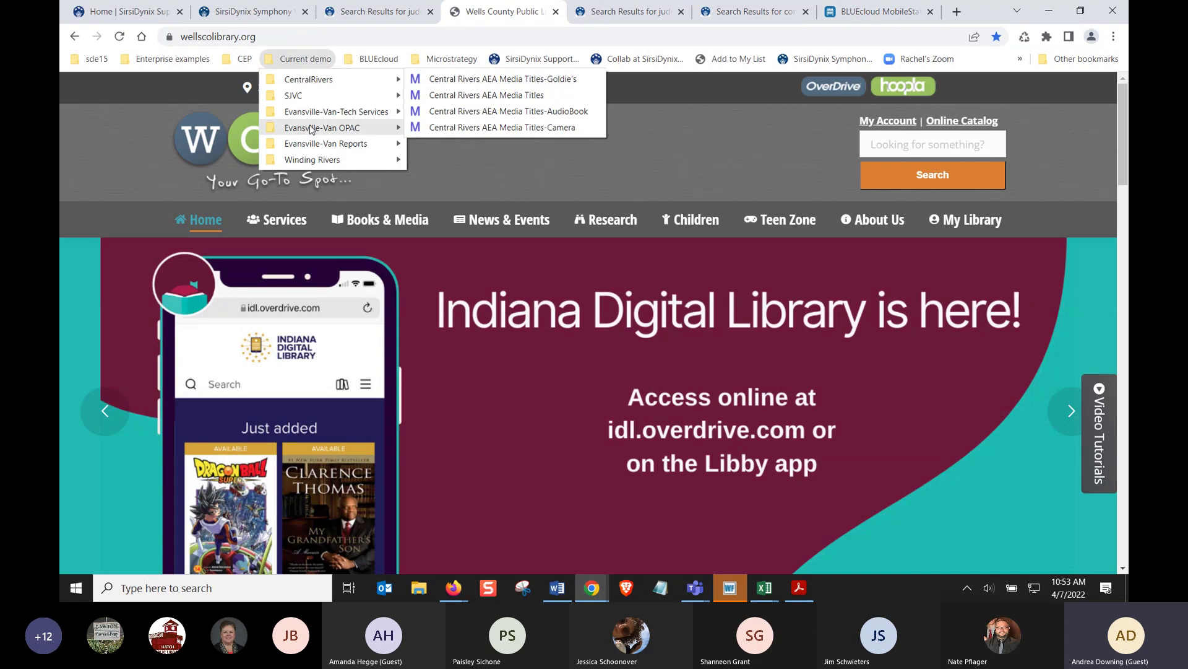
mouse_move(317, 130)
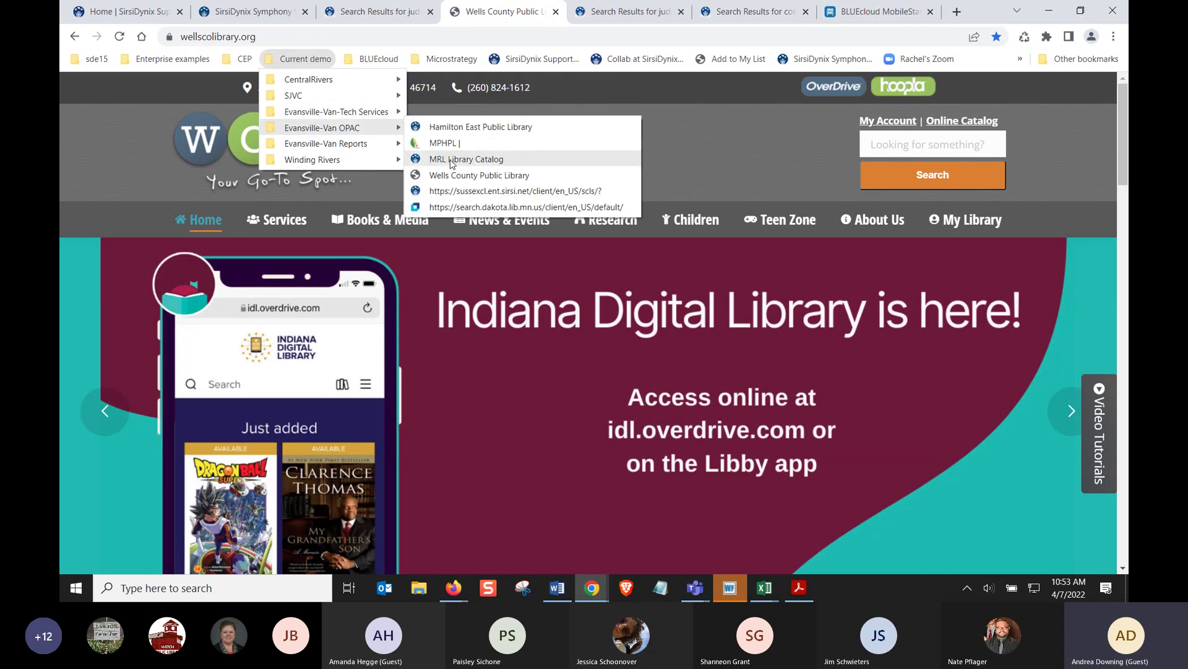
left_click(452, 160)
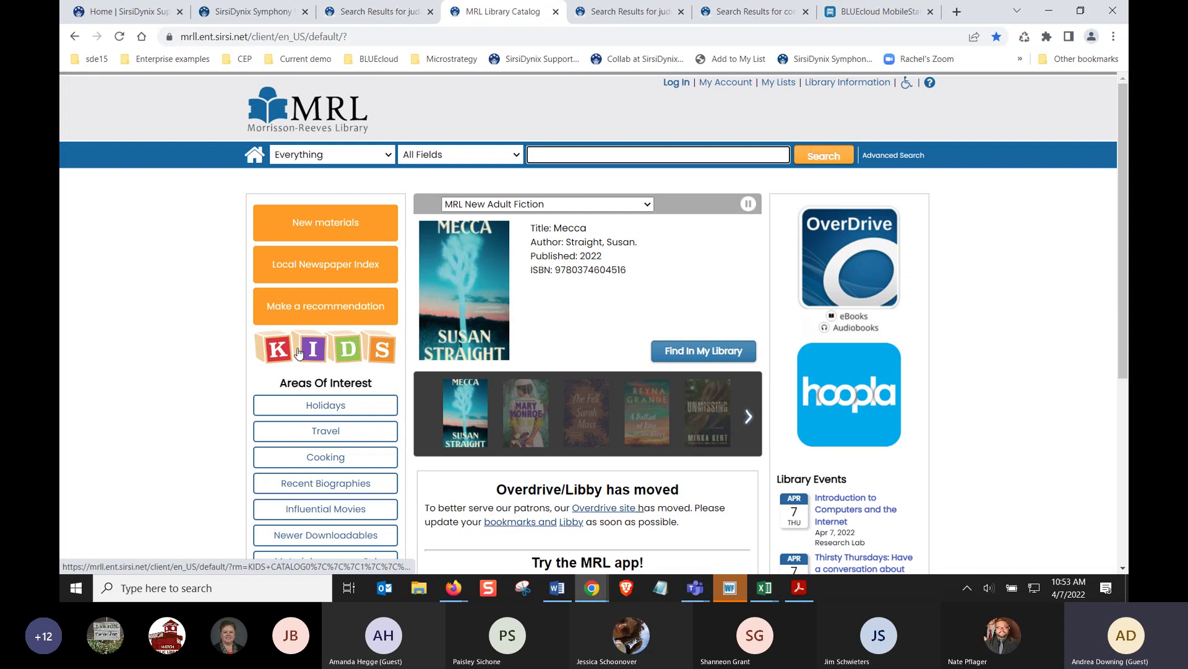
In the MRL Kids catalog, browse Animals > Bears and scan the 424 results
left_click(322, 351)
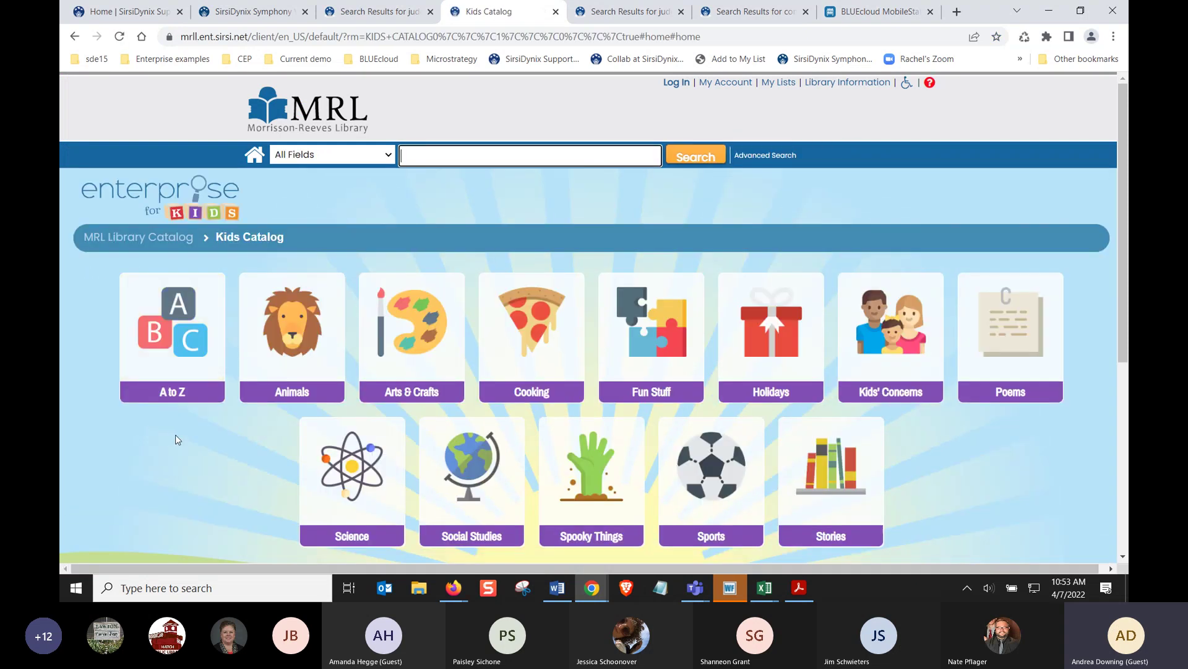
scroll(176, 434, "down", 1)
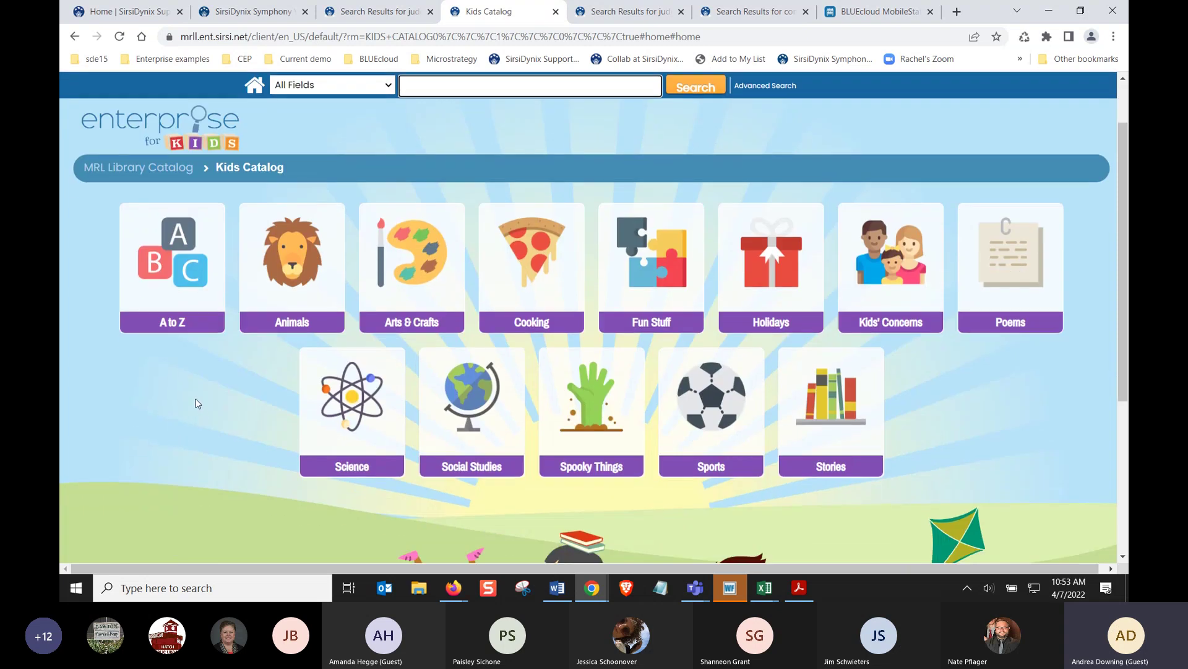
left_click(296, 265)
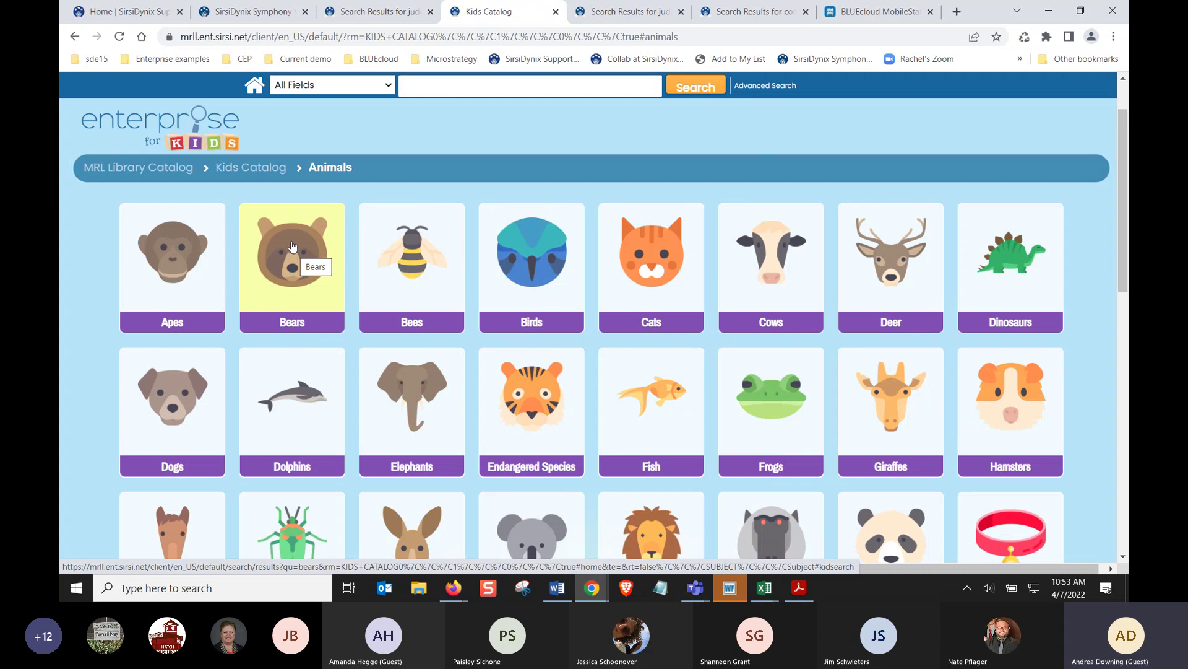
left_click(293, 246)
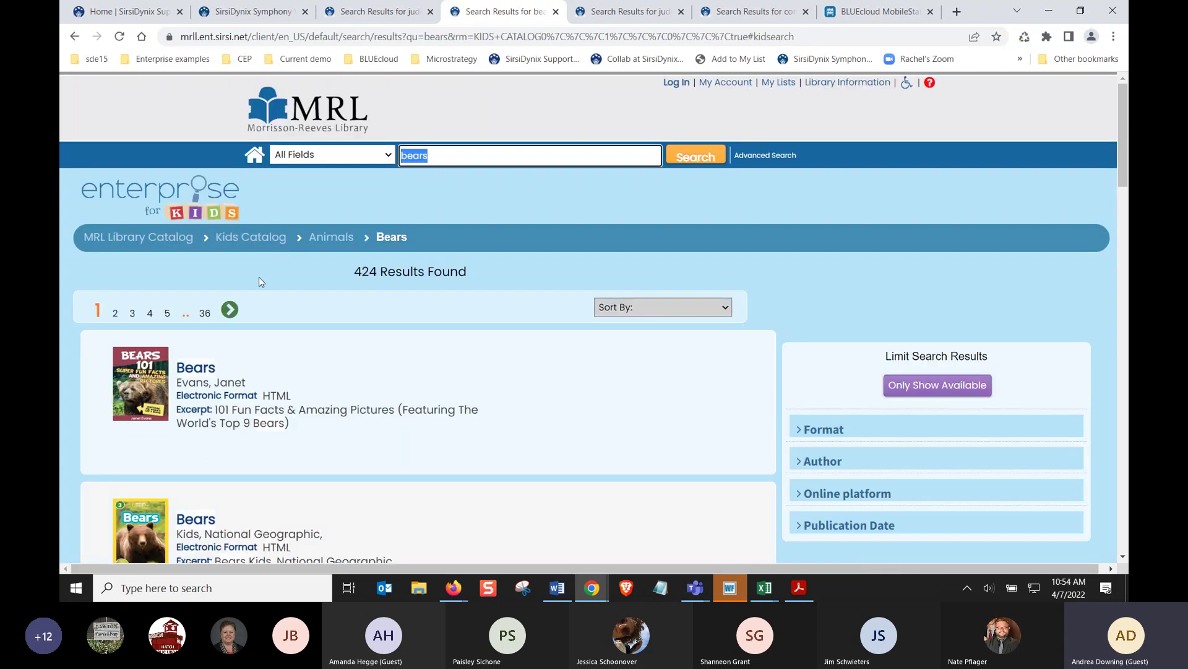
scroll(259, 276, "down", 3)
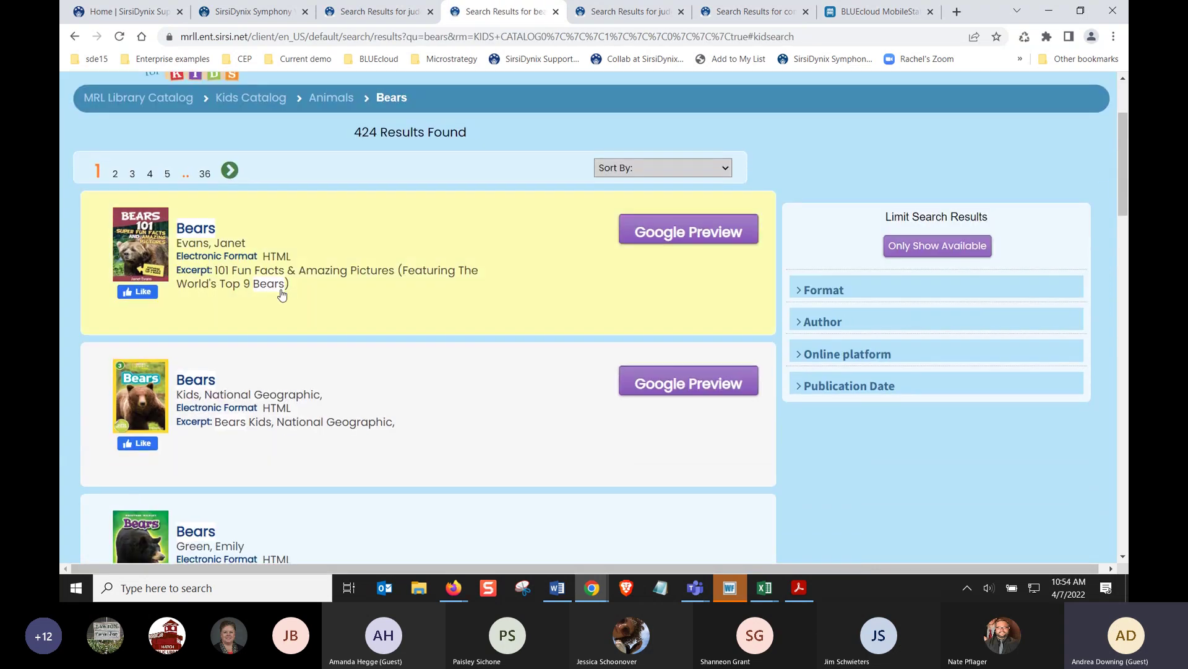
scroll(281, 295, "down", 3)
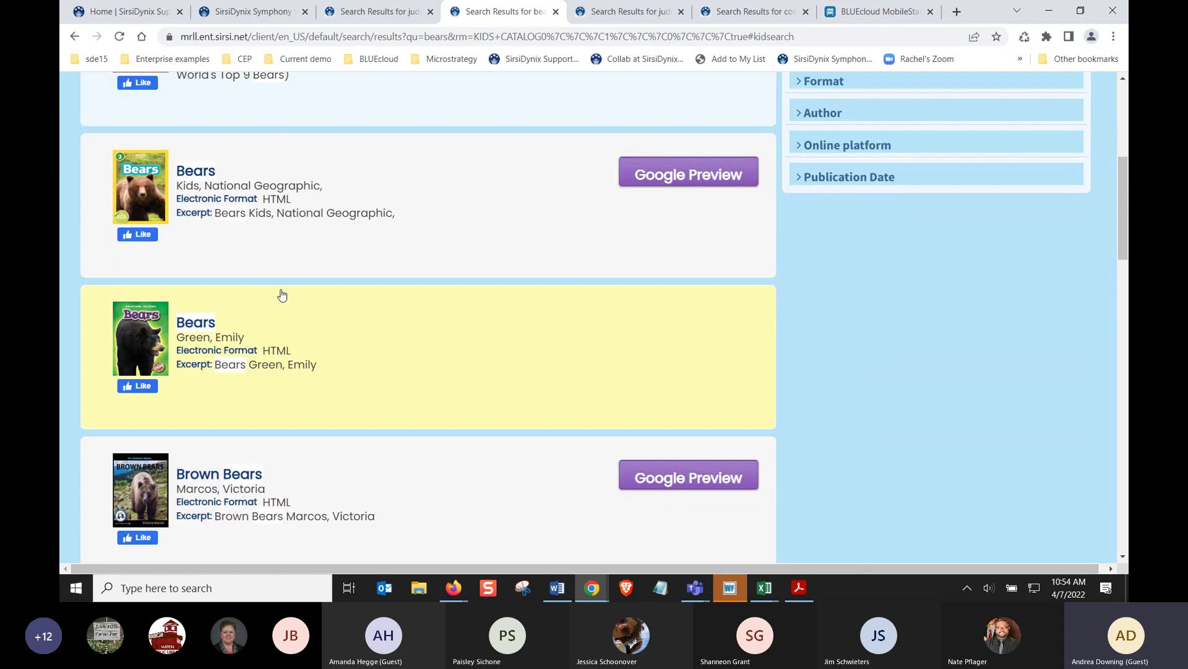
scroll(282, 295, "up", 3)
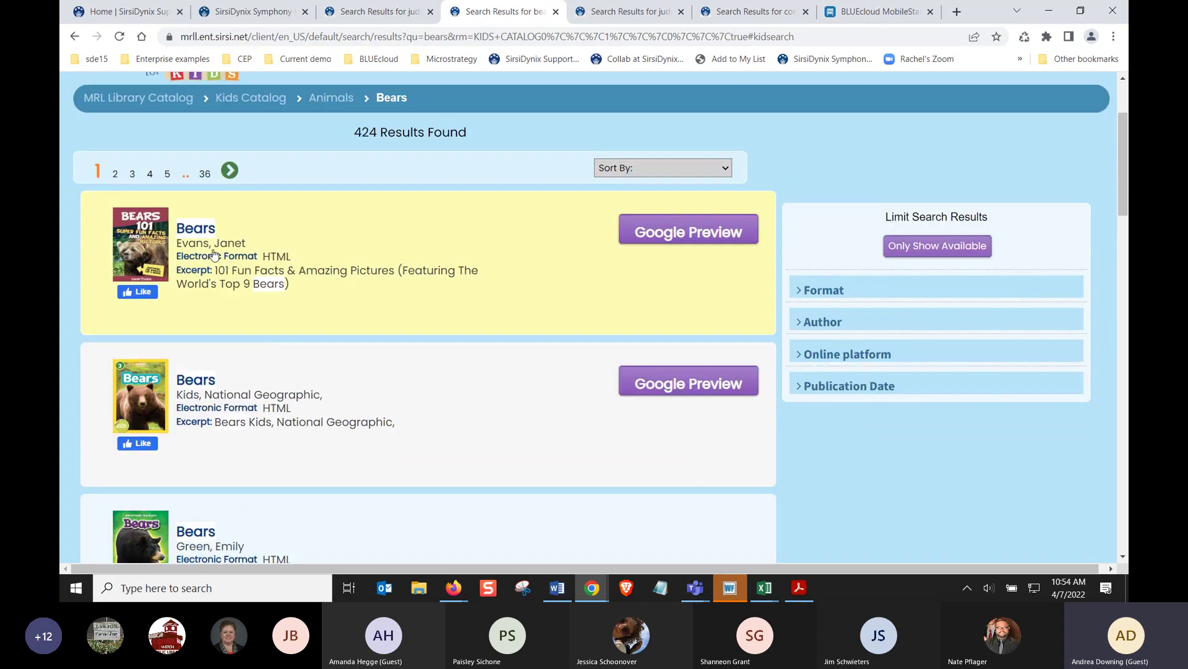
View the first Bears book's details, close them, and return to the Kids Catalog page
left_click(203, 238)
scroll(463, 403, "down", 3)
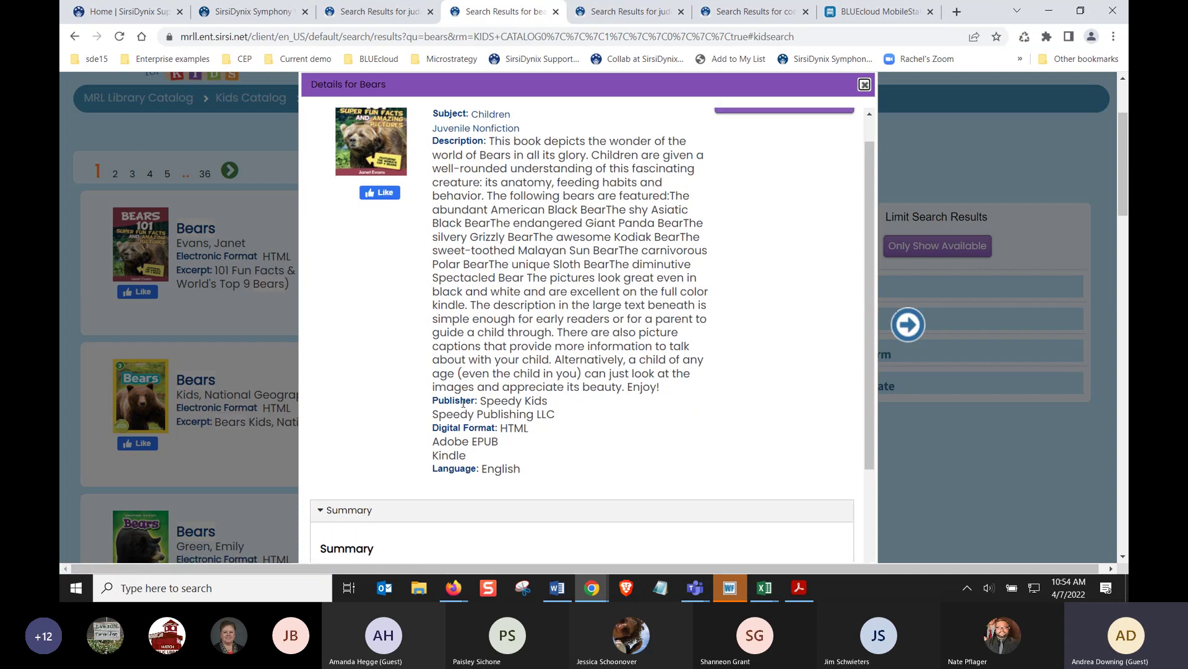
scroll(465, 406, "up", 8)
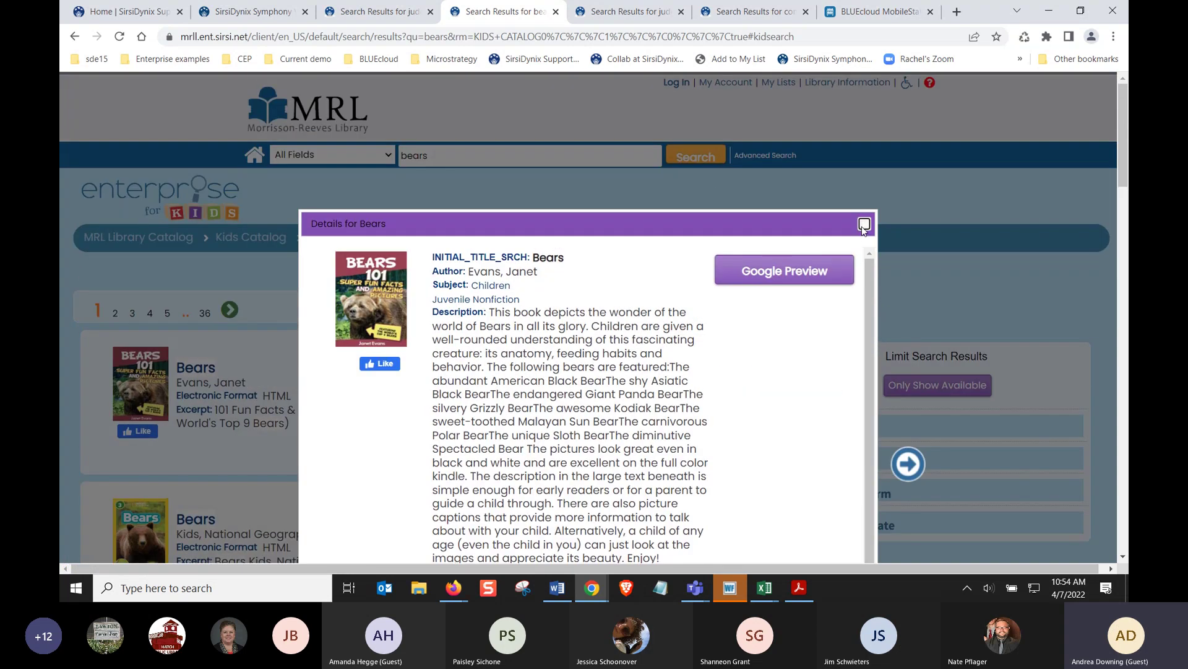
left_click(864, 223)
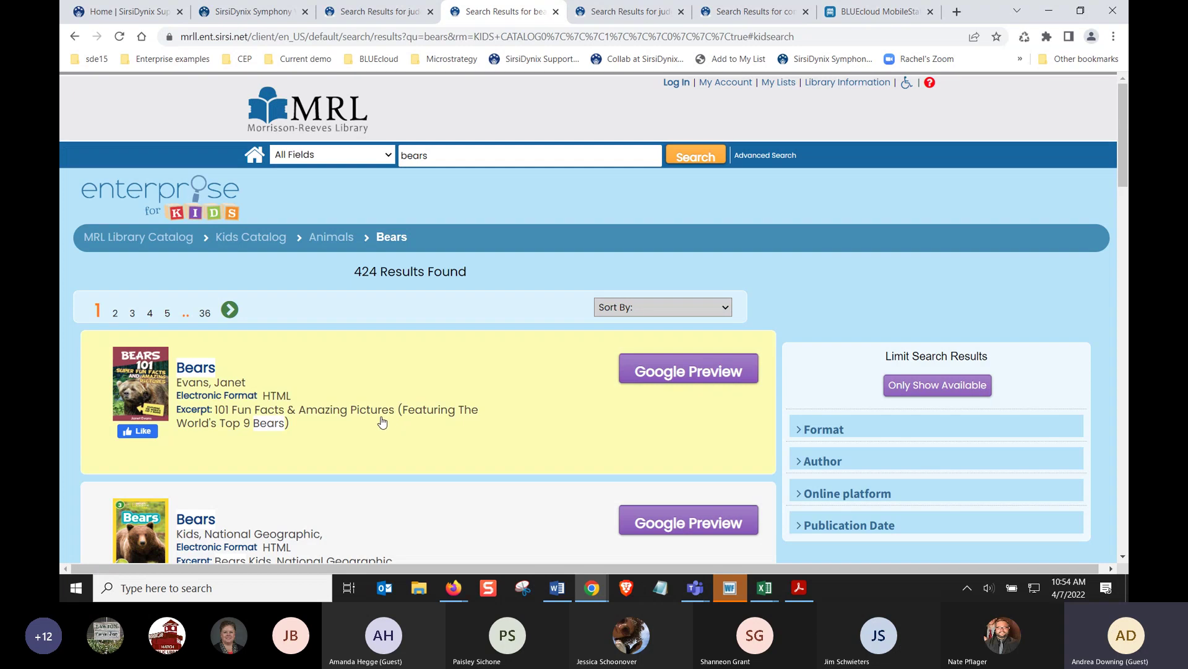
left_click(258, 246)
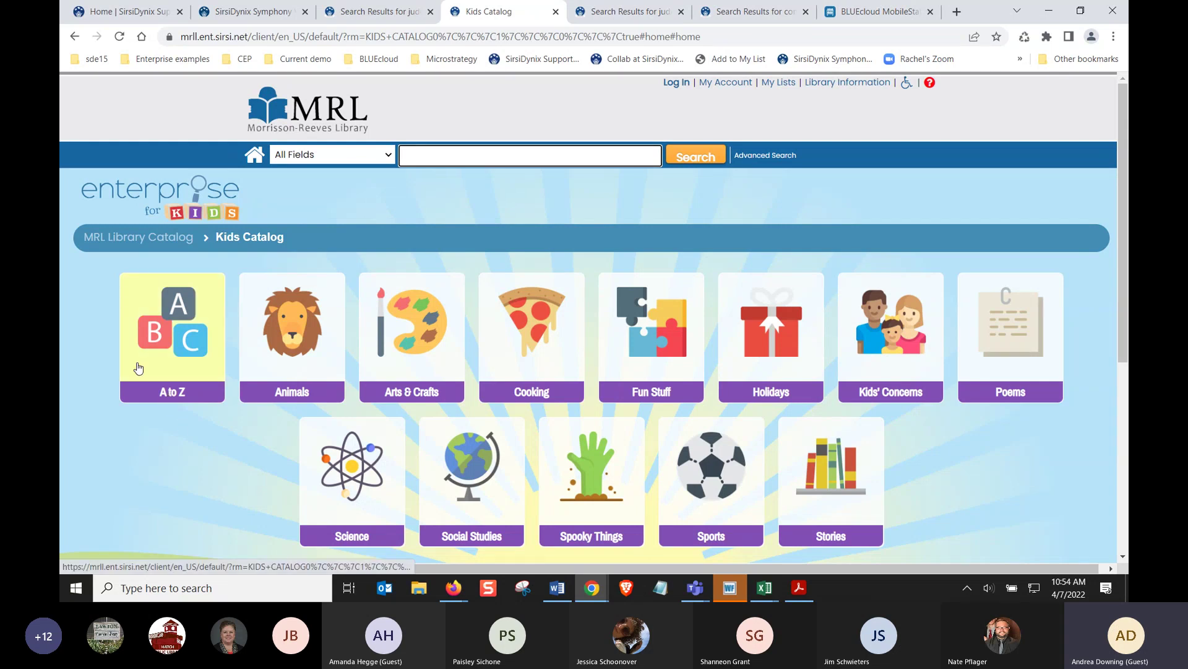
Return to the main MRL catalog and run the Large Print Areas Of Interest search
left_click(187, 203)
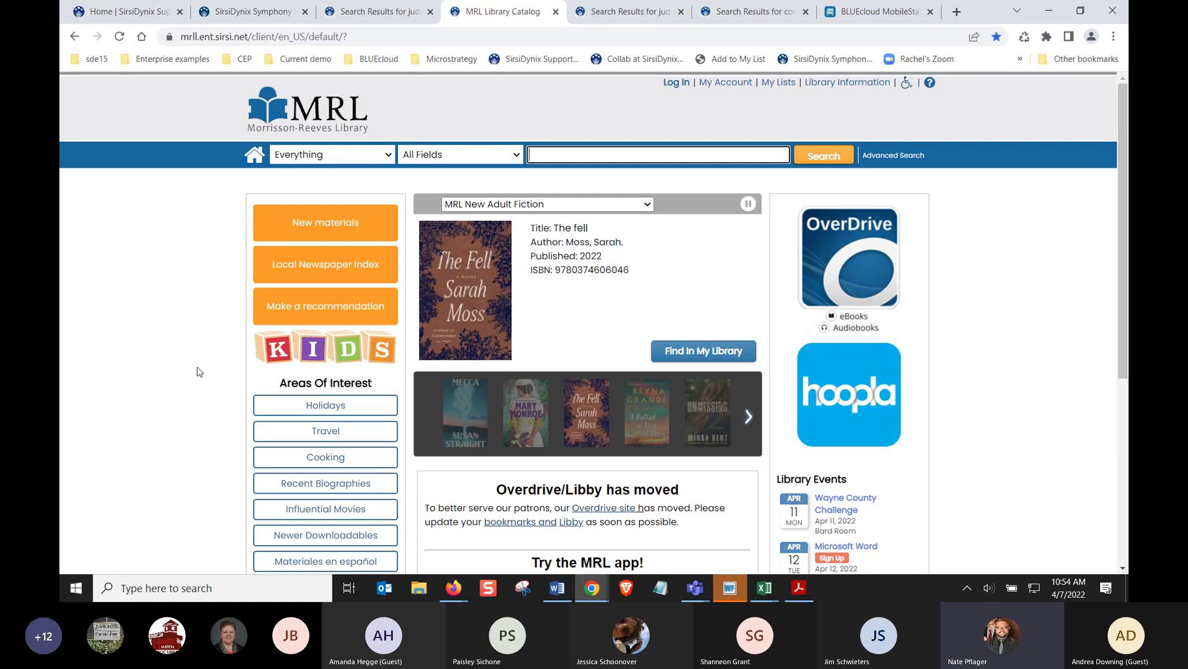
scroll(198, 370, "down", 1)
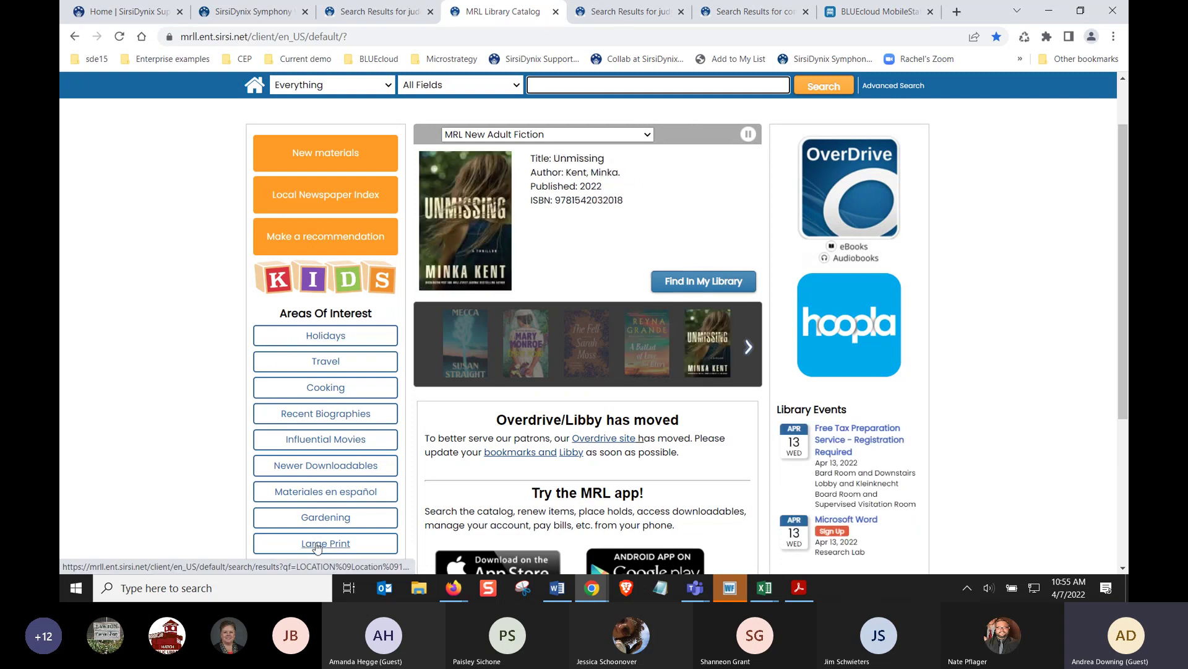
left_click(315, 545)
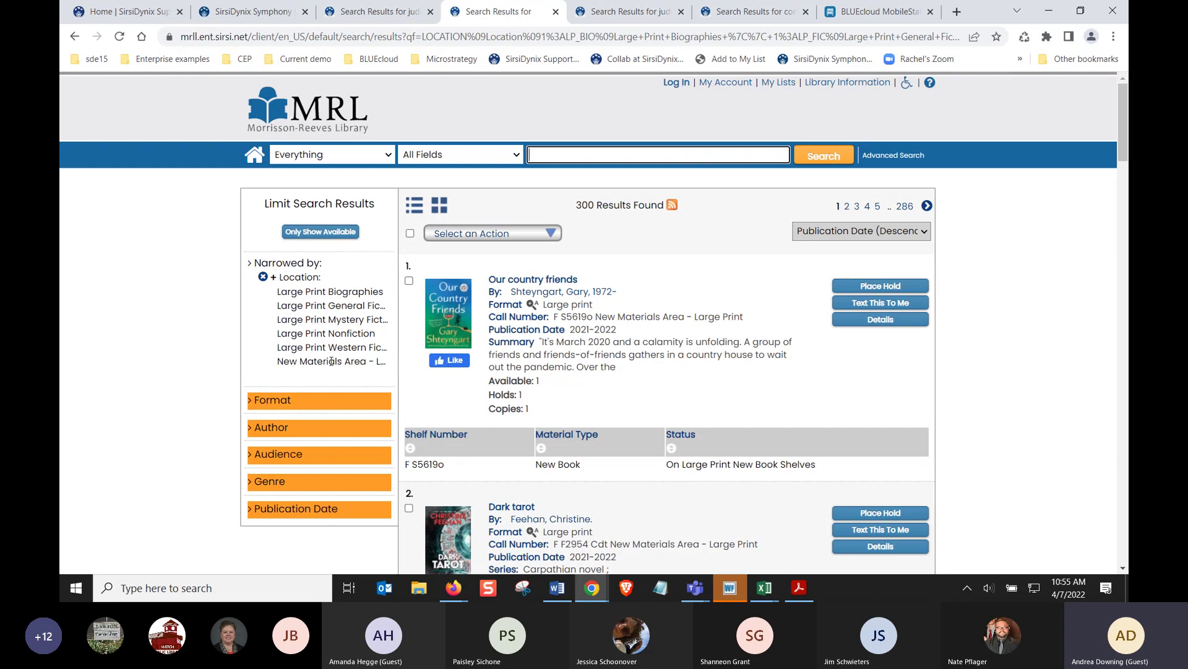
Browse the 300 Large Print results and return to the MRL catalog home page
scroll(207, 375, "down", 2)
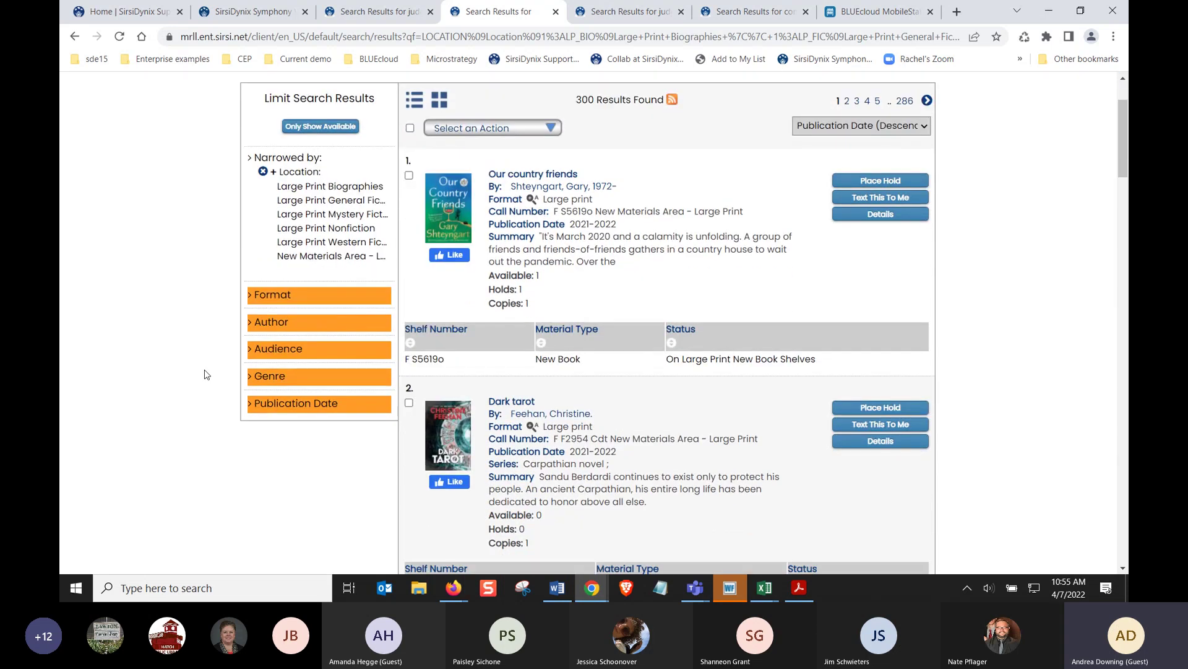
scroll(206, 374, "up", 2)
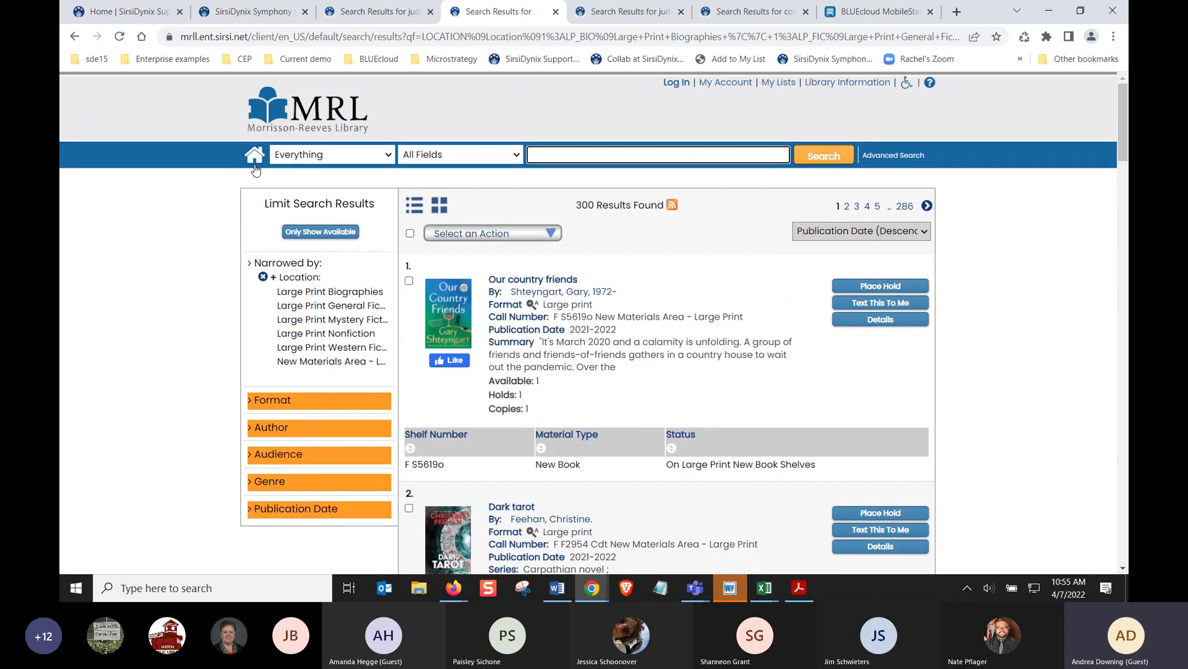
left_click(255, 162)
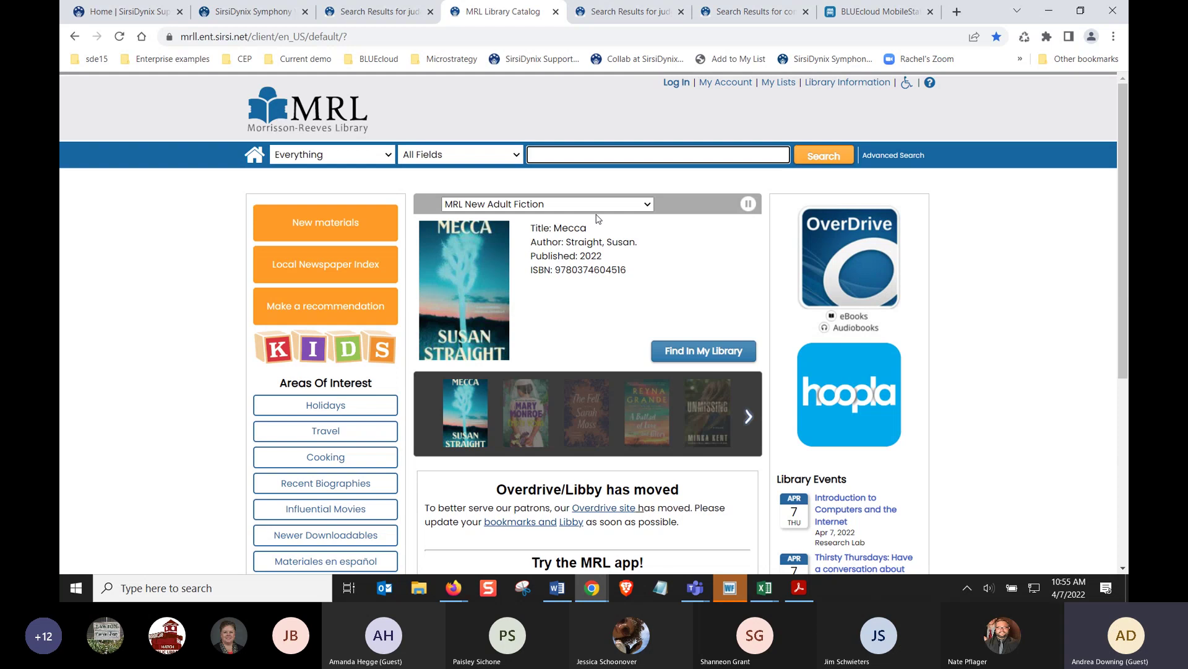
left_click(598, 208)
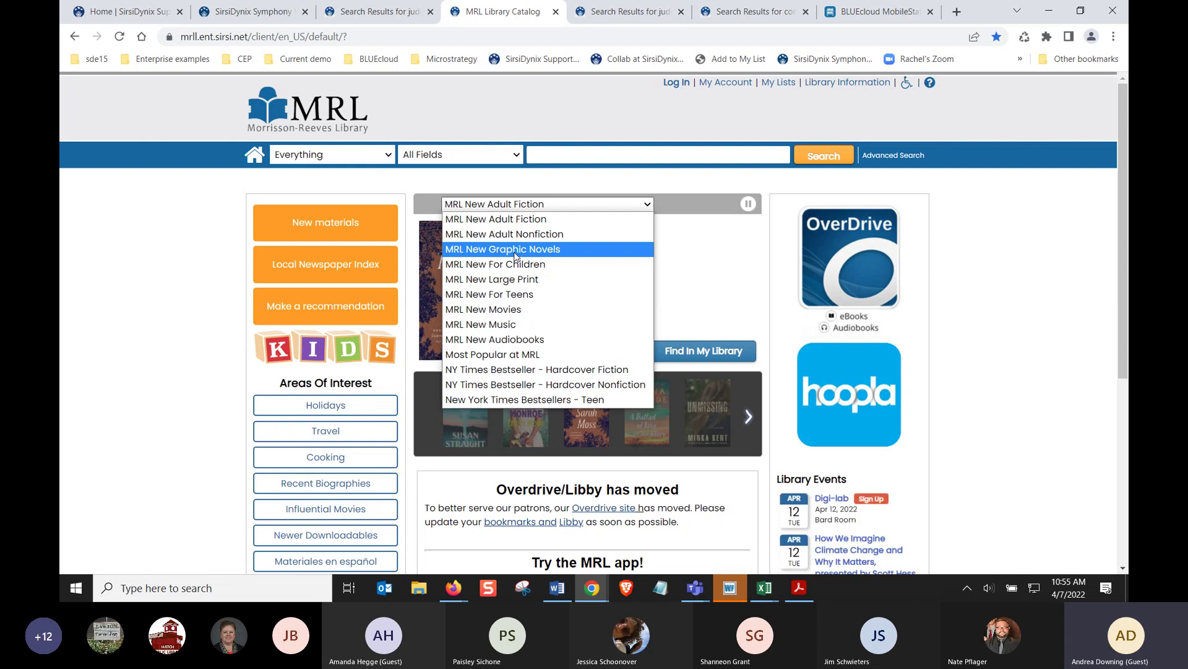
left_click(519, 205)
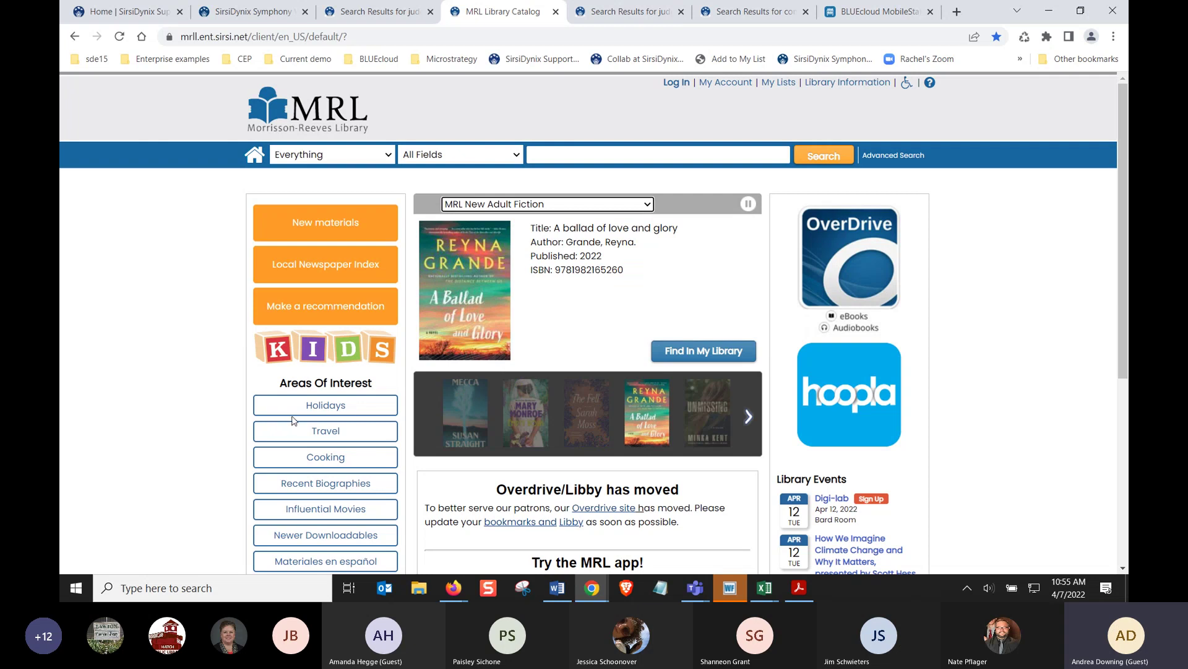
scroll(292, 421, "down", 2)
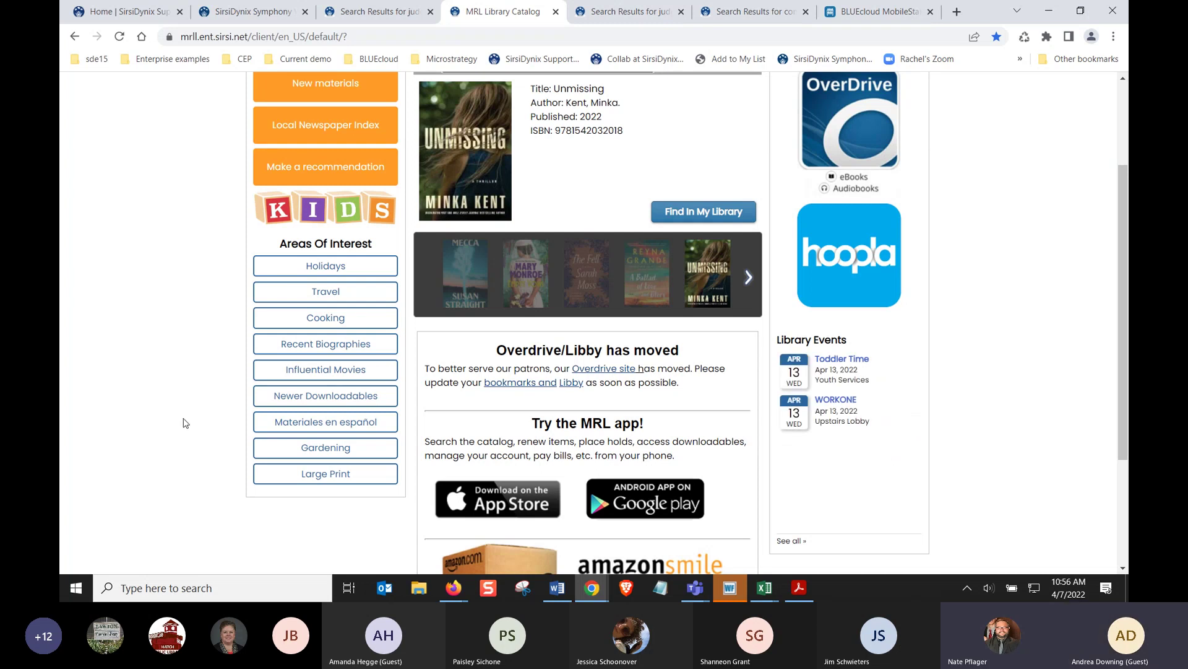
scroll(185, 421, "up", 3)
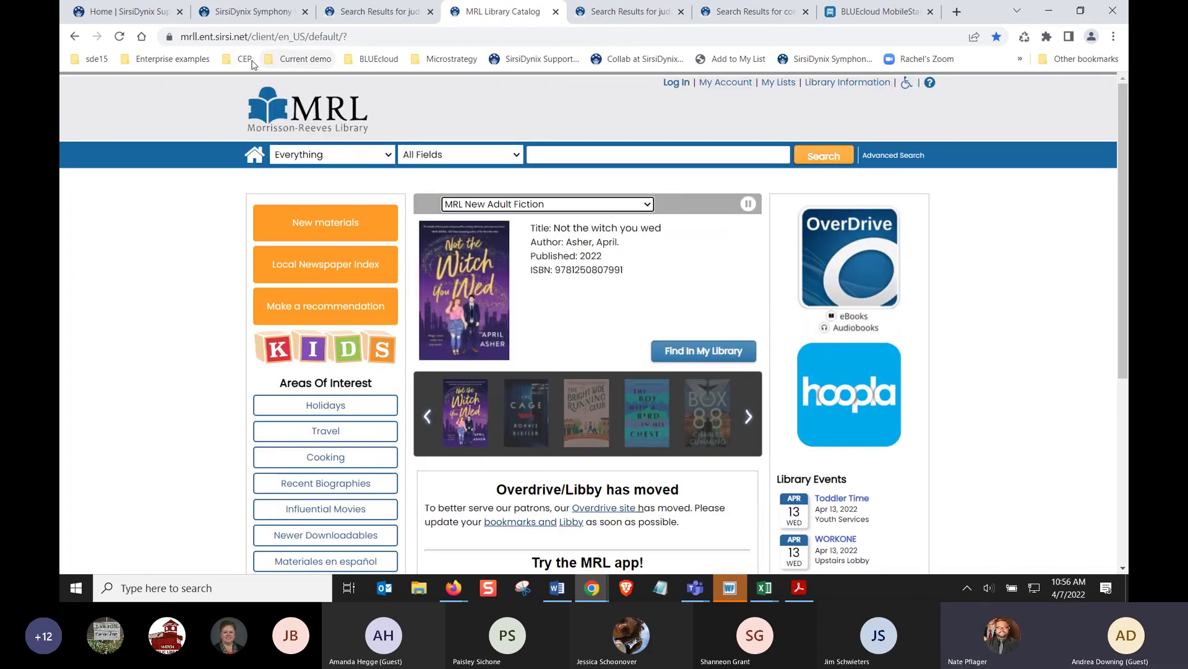
Open the Hamilton East Public Library catalog from Enterprise examples and list its On Order items
left_click(196, 60)
mouse_move(158, 79)
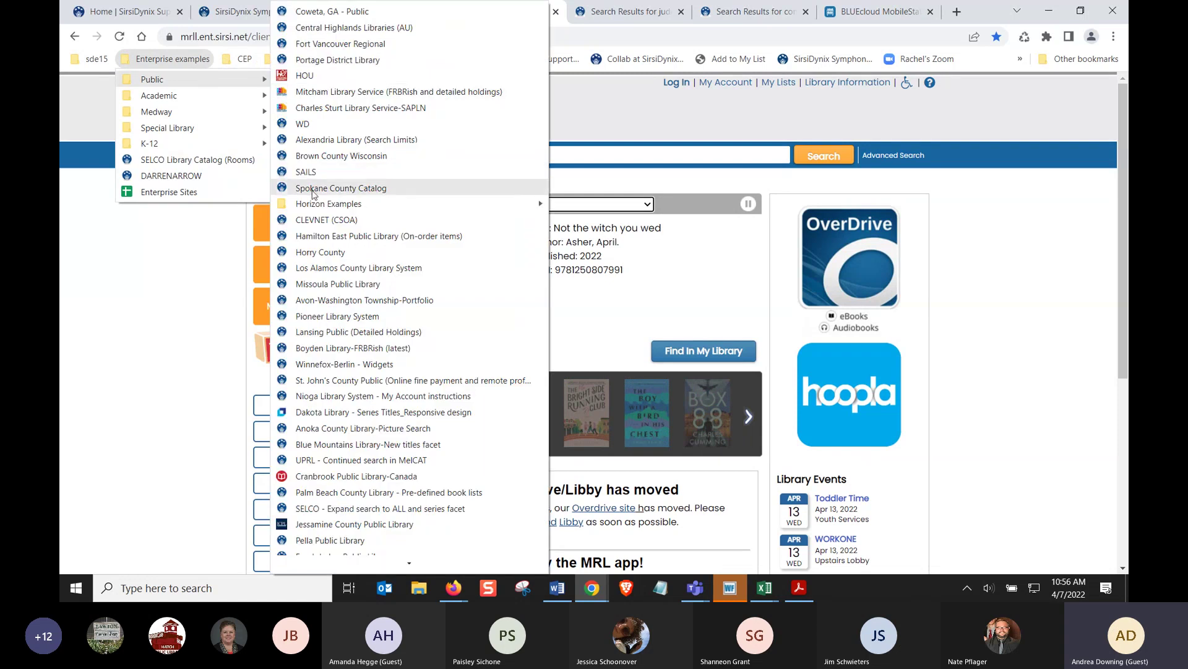
left_click(322, 237)
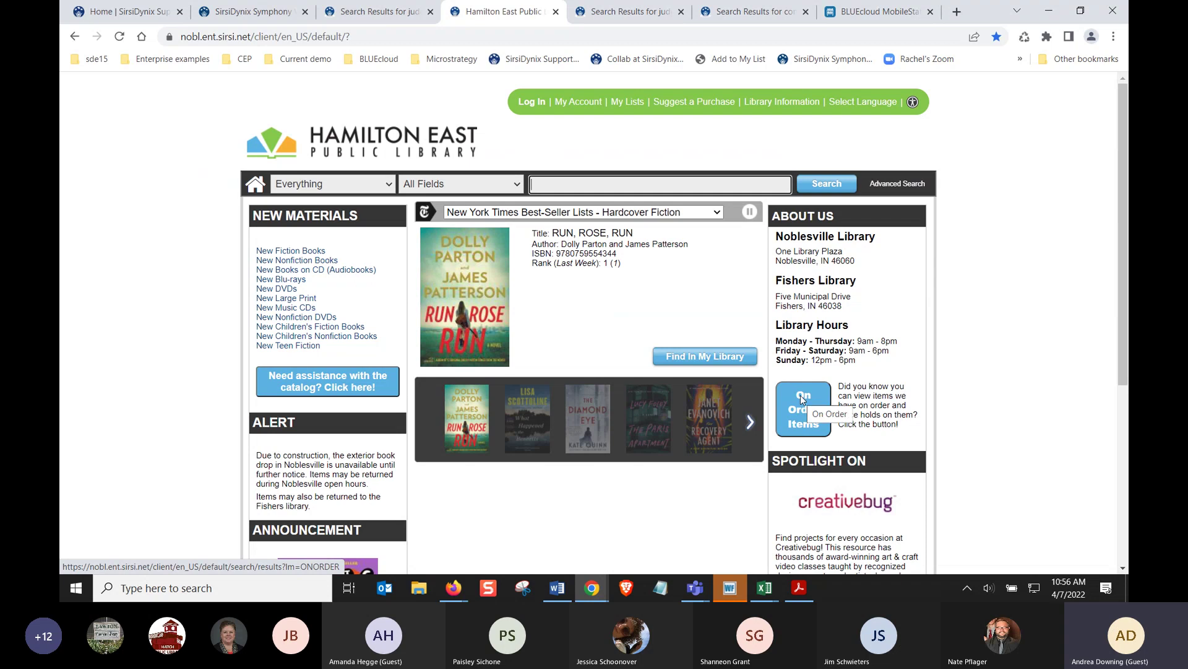
left_click(802, 400)
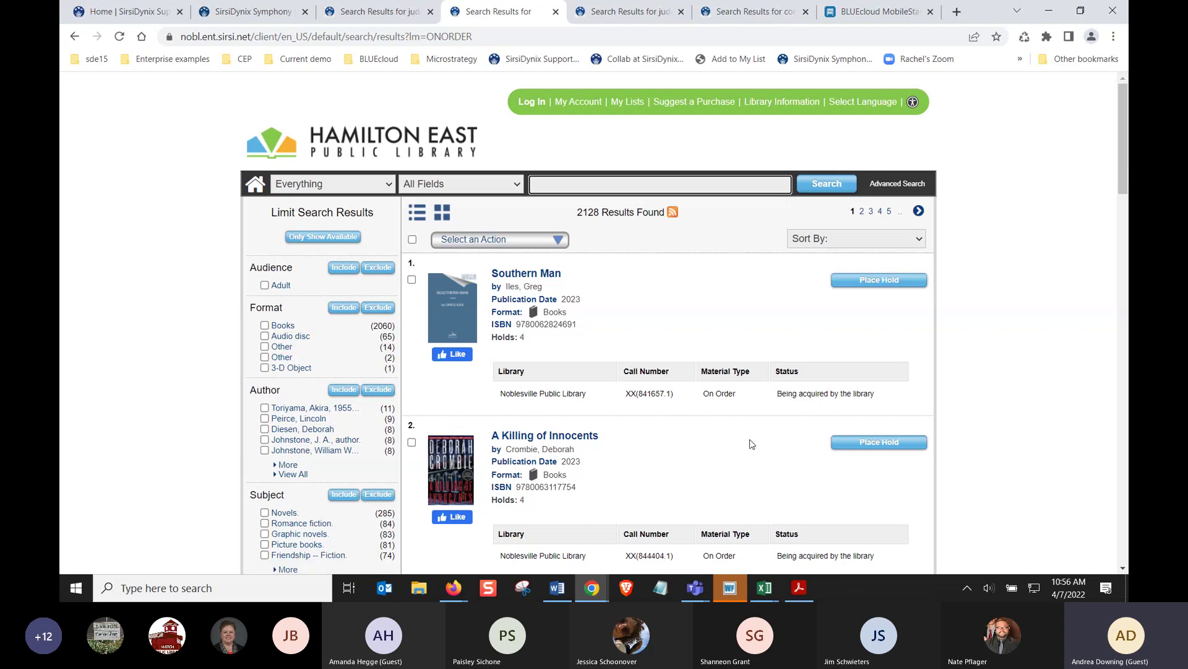
scroll(749, 444, "down", 2)
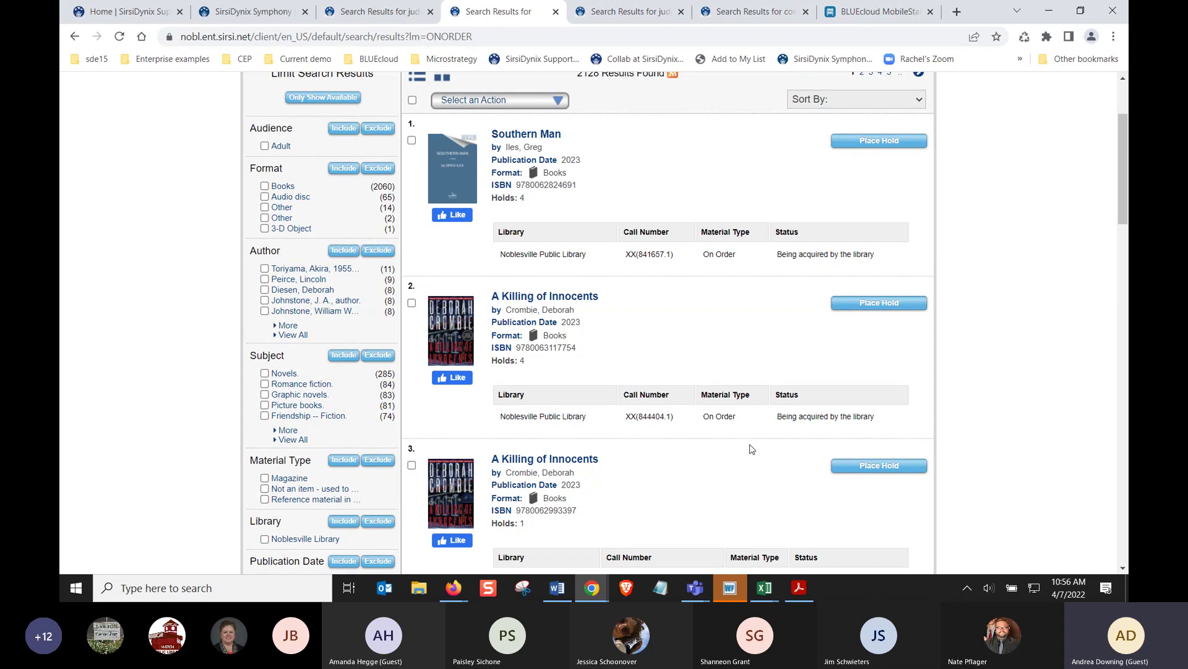
Open and dismiss the patron Log In dialog, then browse the on-order results
left_click(848, 310)
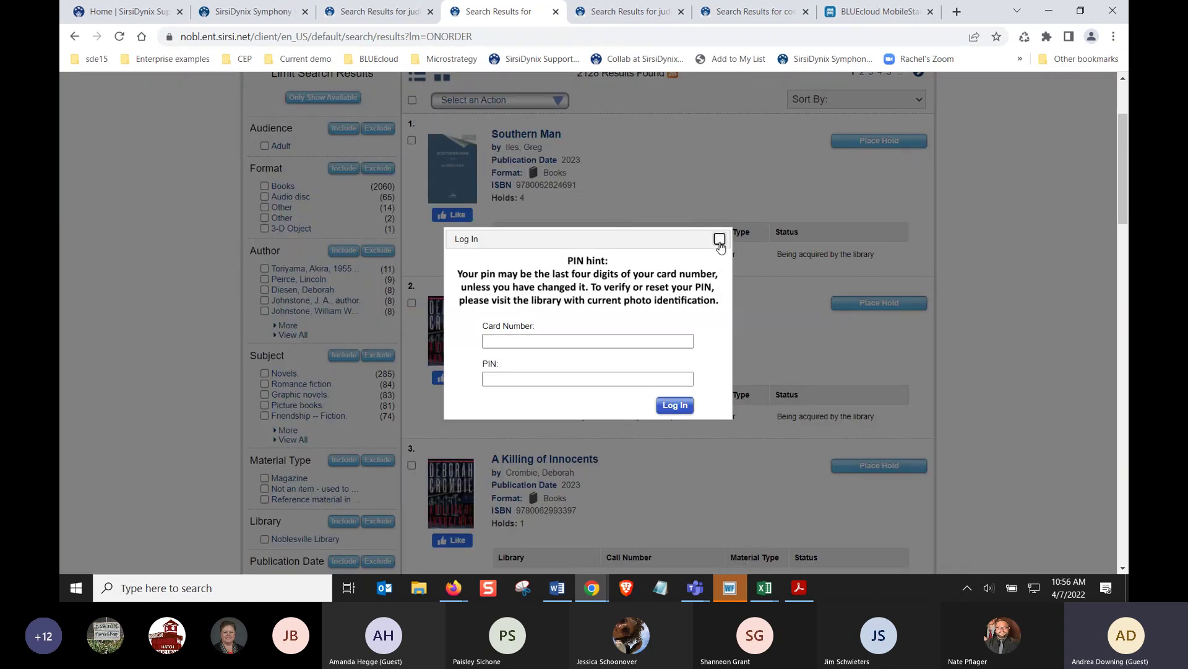
left_click(720, 240)
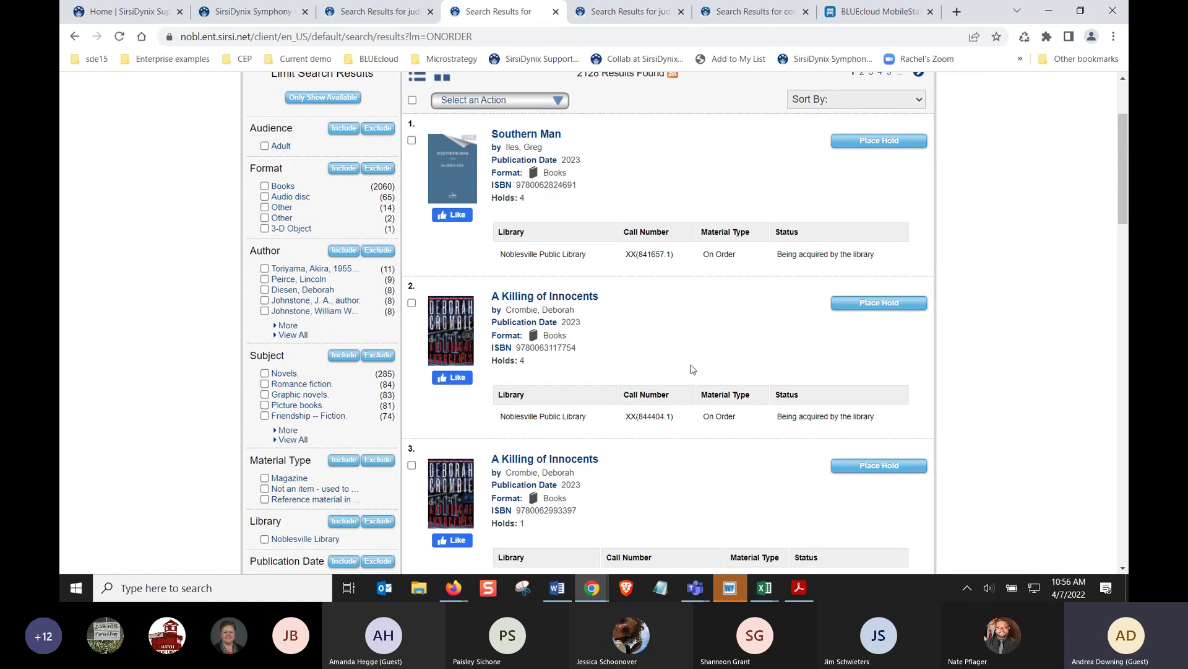
scroll(692, 369, "down", 1)
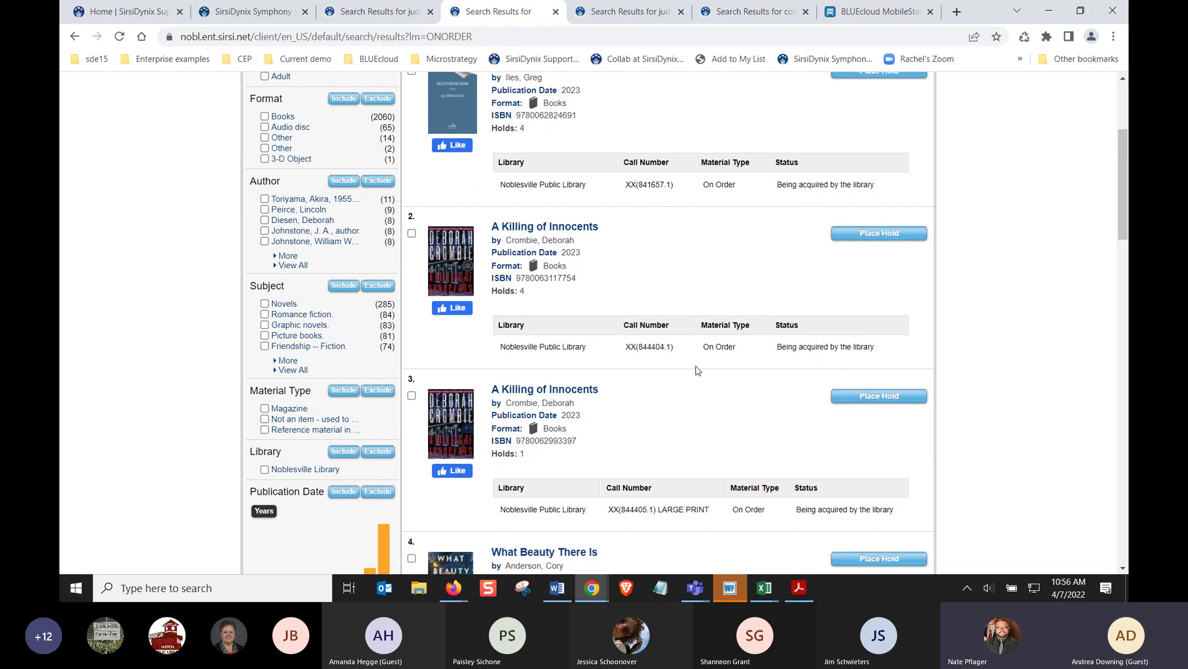
scroll(696, 370, "up", 3)
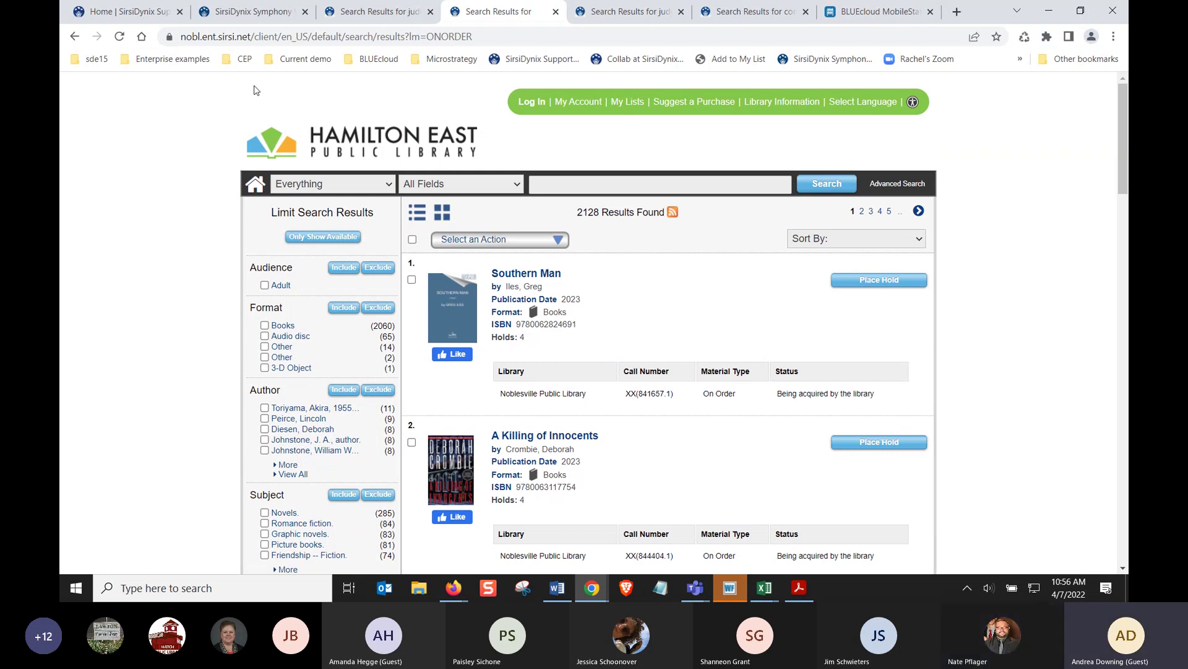
Back in Symphony WorkFlows, open the Circulation module and expand its Holds tasks
left_click(244, 11)
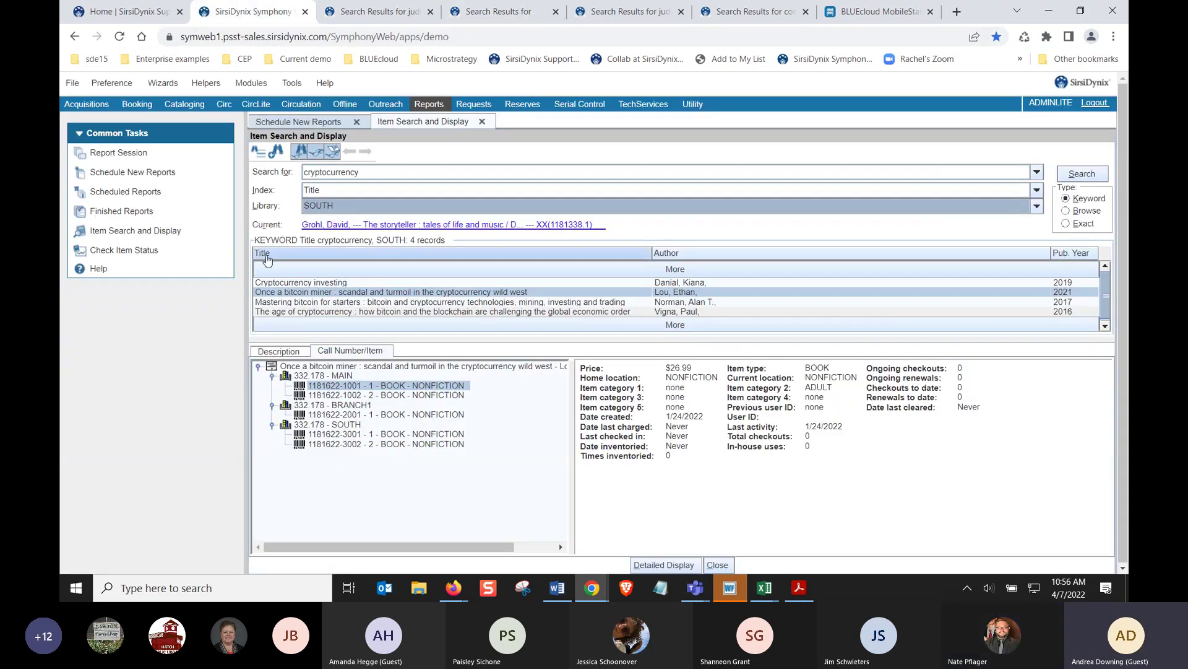
left_click(292, 105)
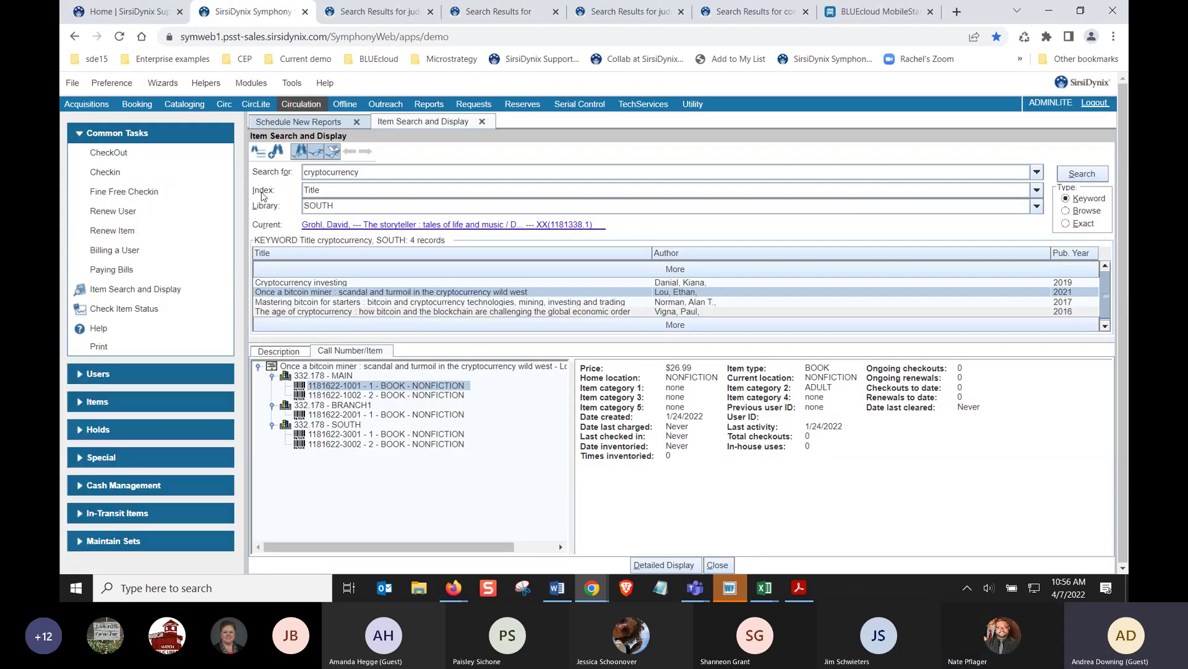
left_click(125, 370)
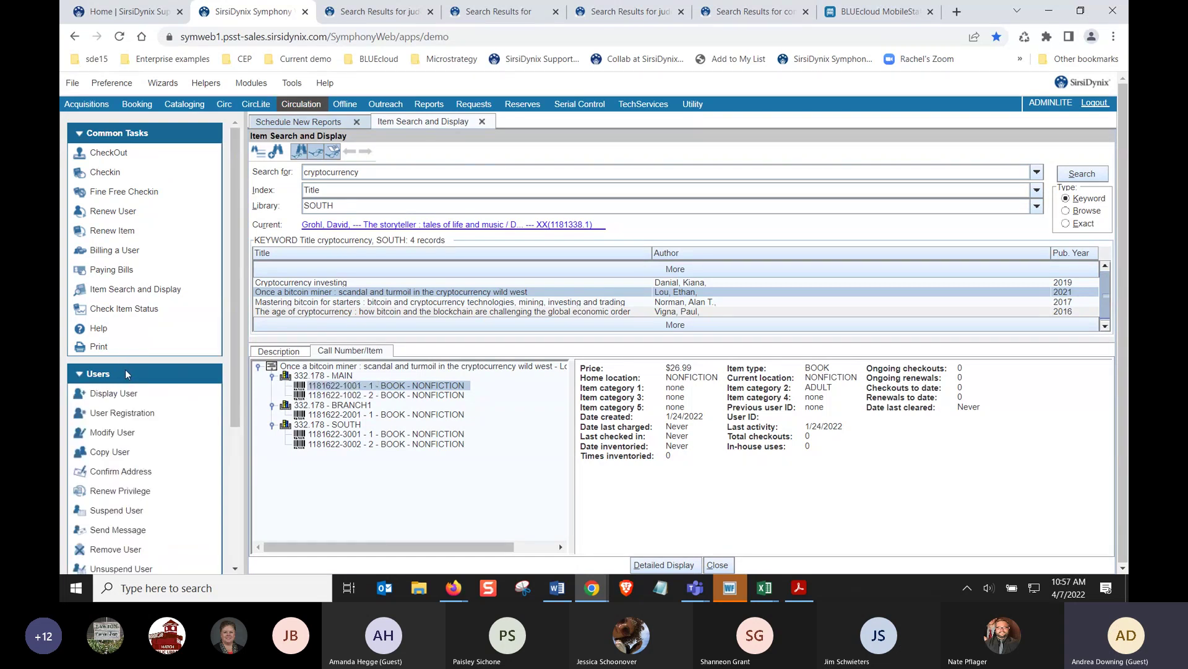
left_click(99, 374)
left_click(104, 432)
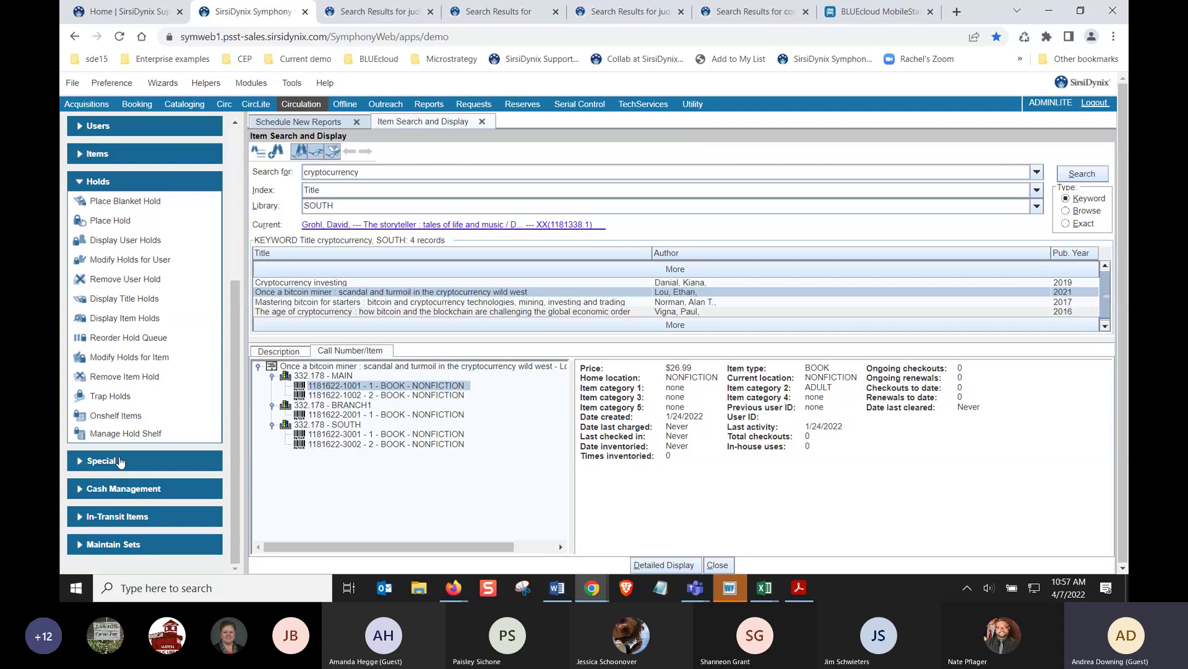
Filter Manage Hold Shelf to expired holds only, then check the Dog Man hold's actions
left_click(123, 436)
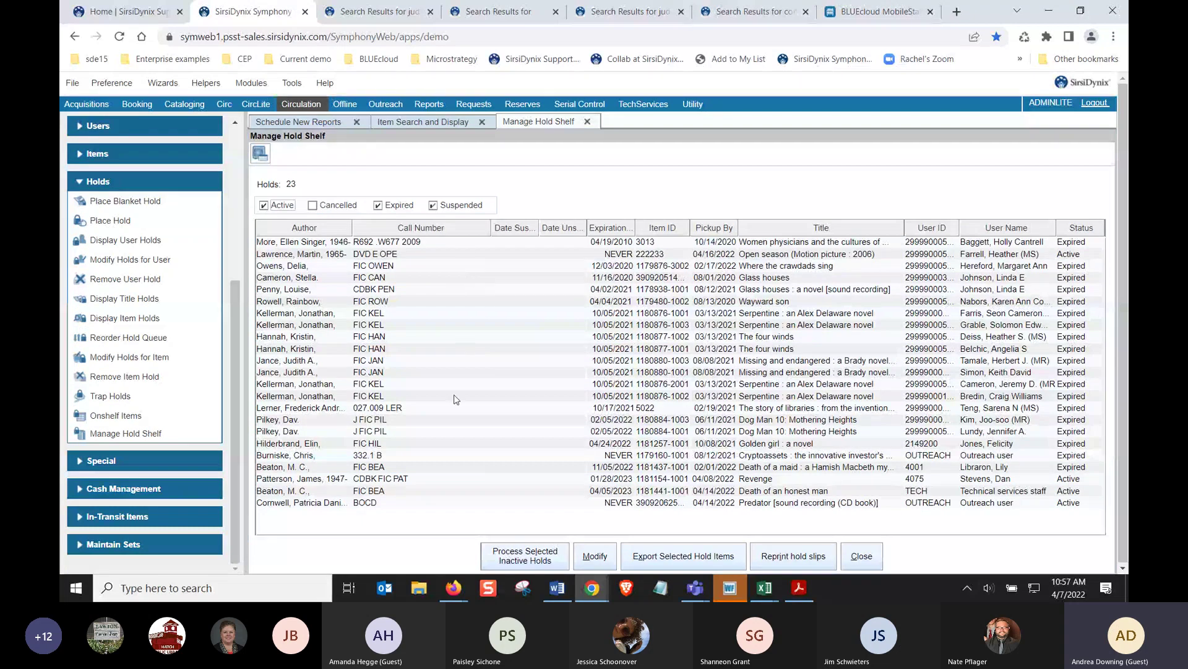
left_click(434, 205)
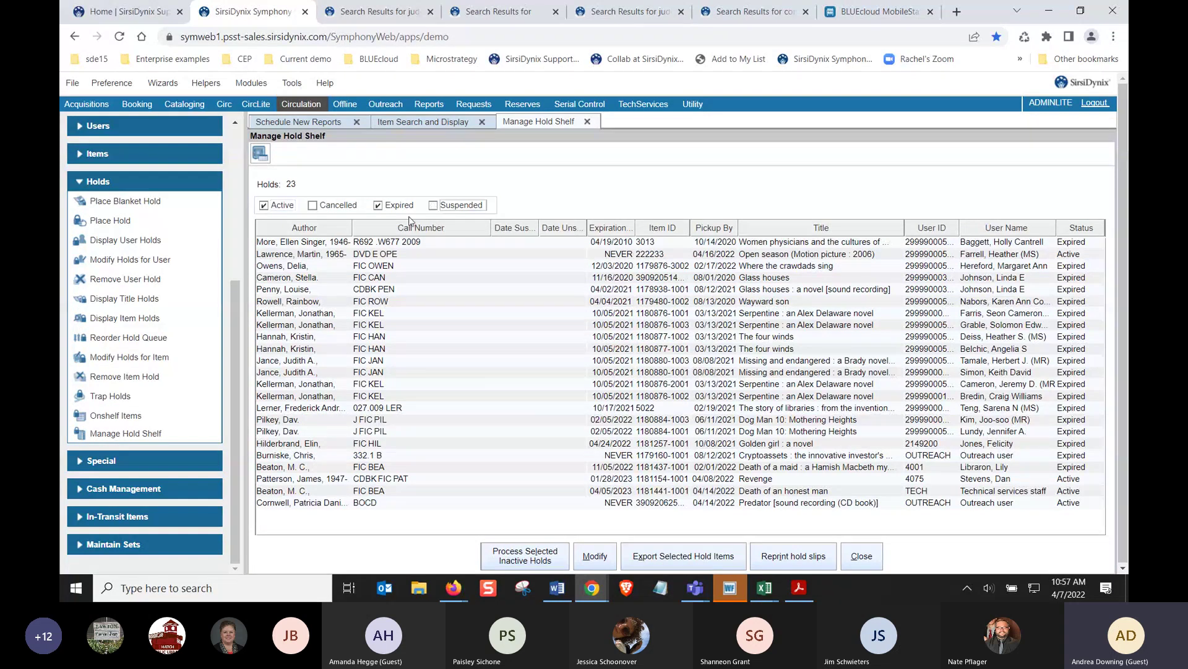
left_click(270, 209)
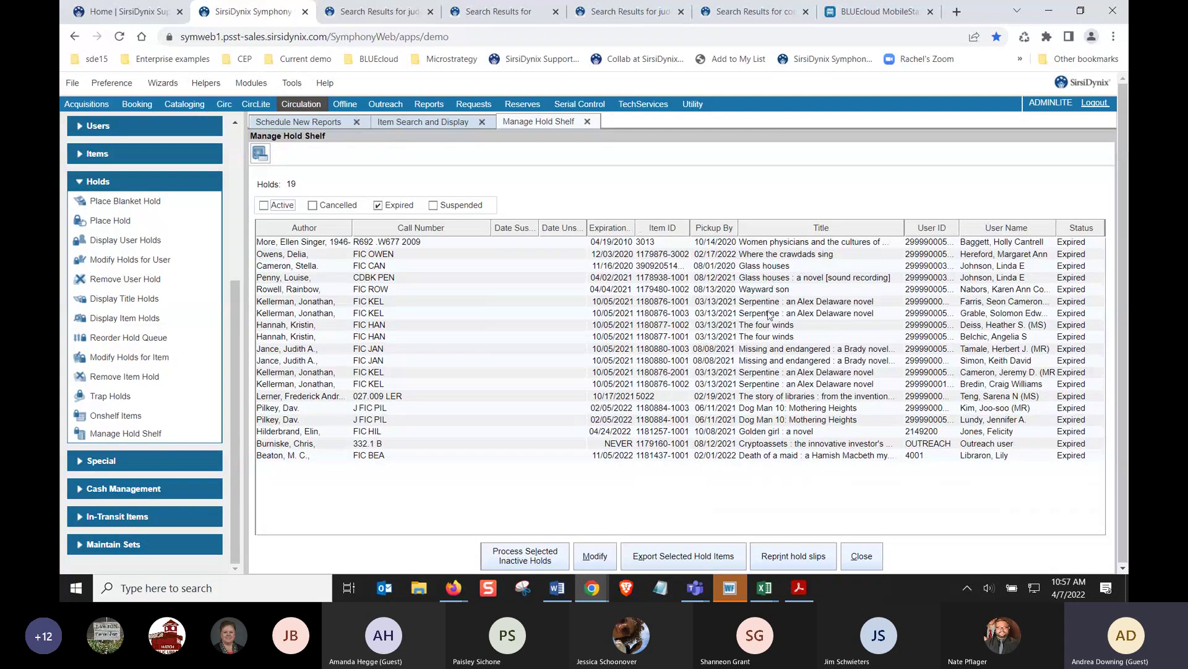
right_click(753, 420)
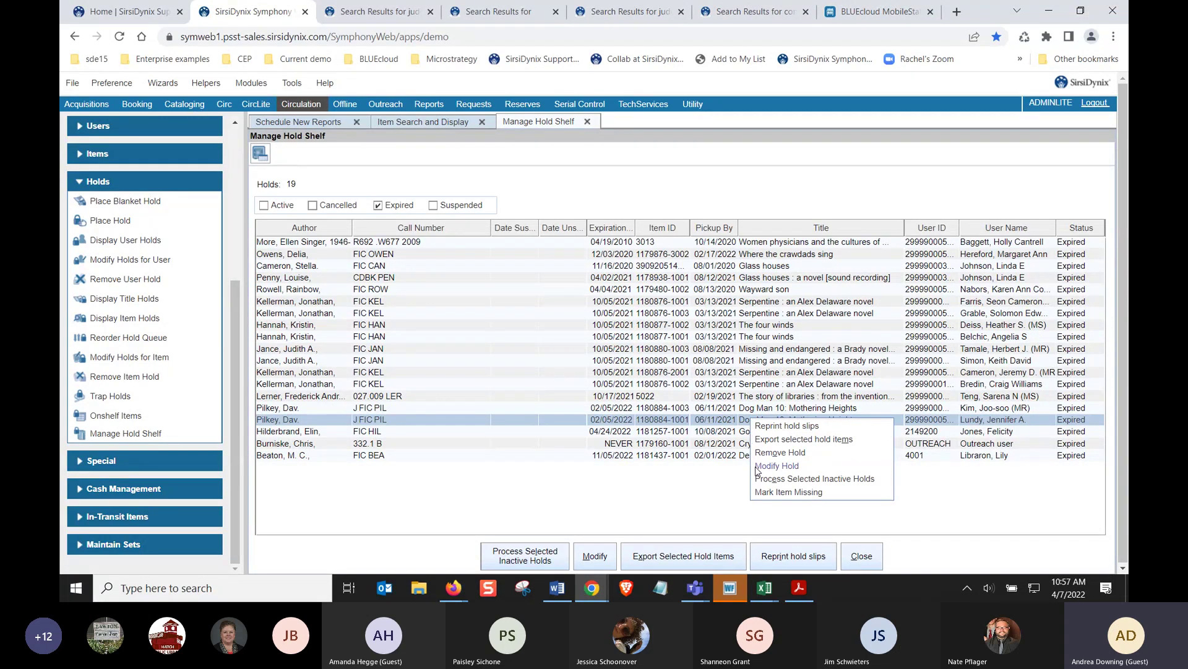
left_click(690, 494)
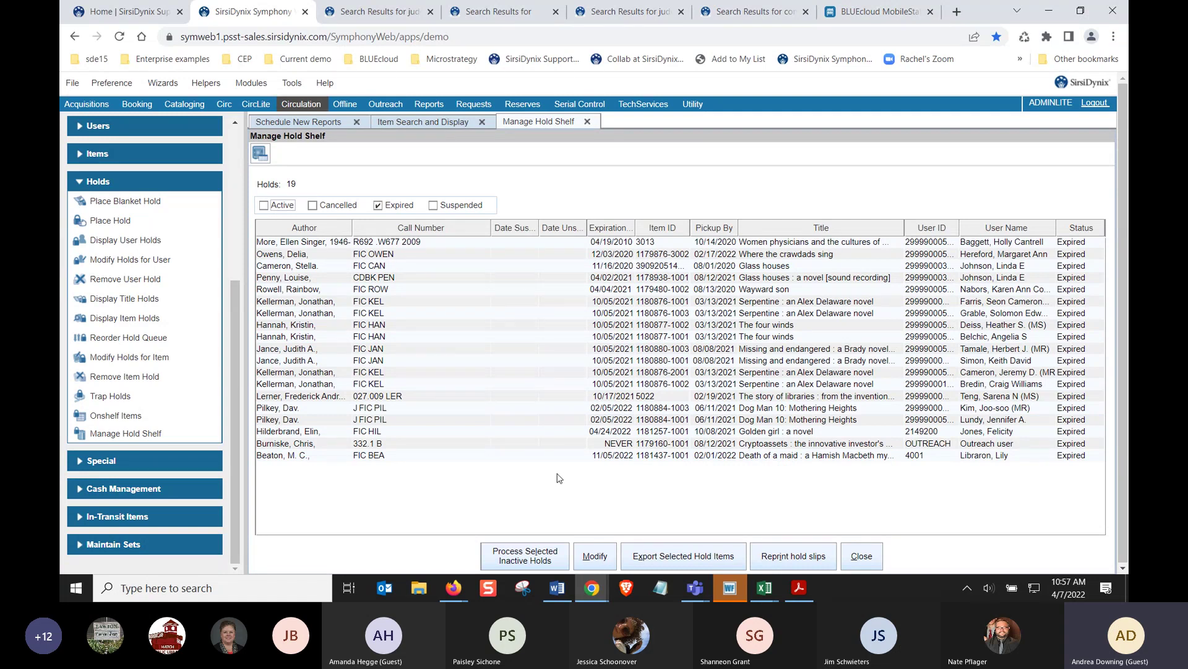
In a new tab, go to support.sirsidynix.com and open the Community Enhancements Forum
left_click(957, 11)
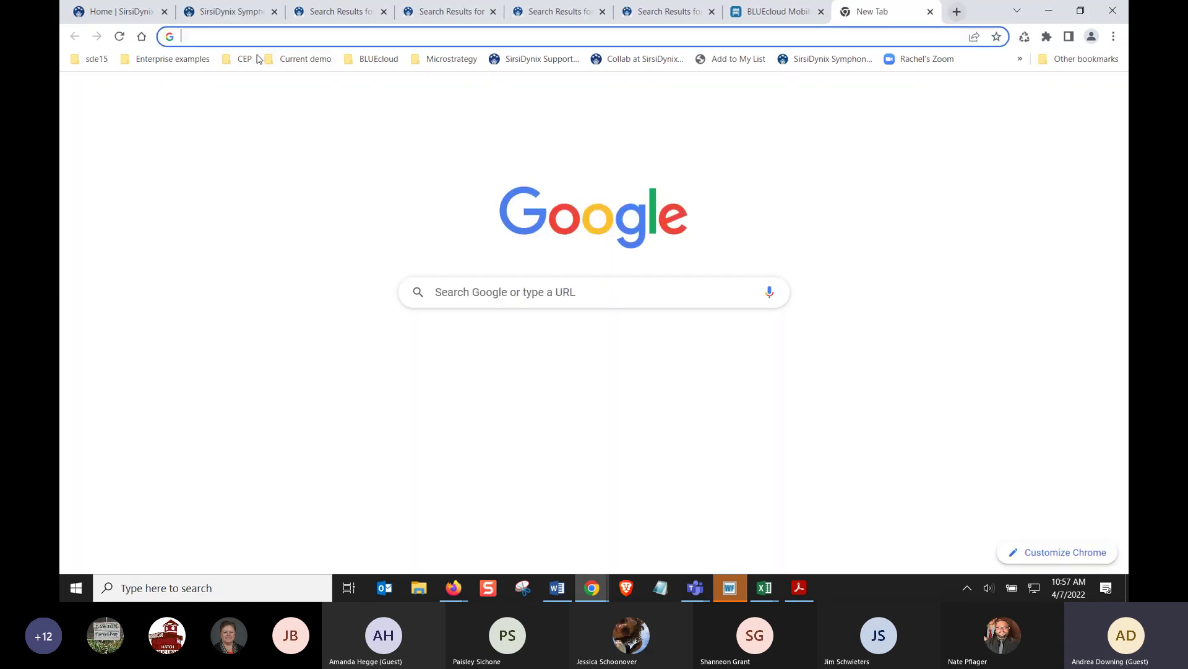
type("support.sirsidynix.com")
key("Return")
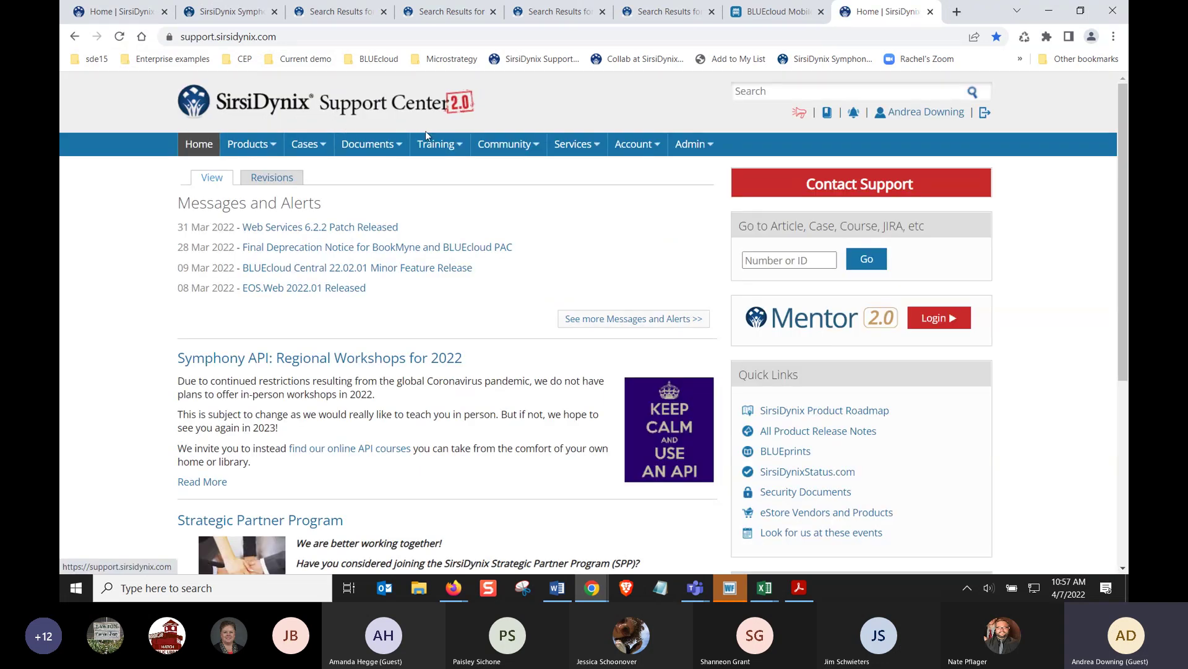
left_click(505, 143)
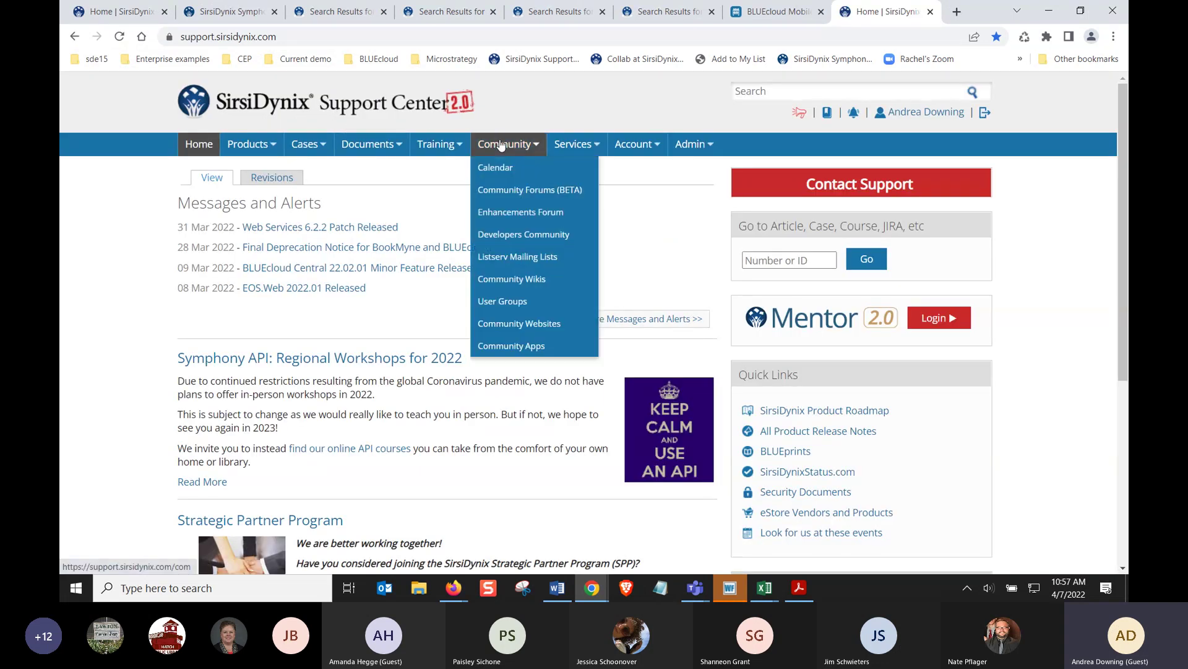
left_click(506, 215)
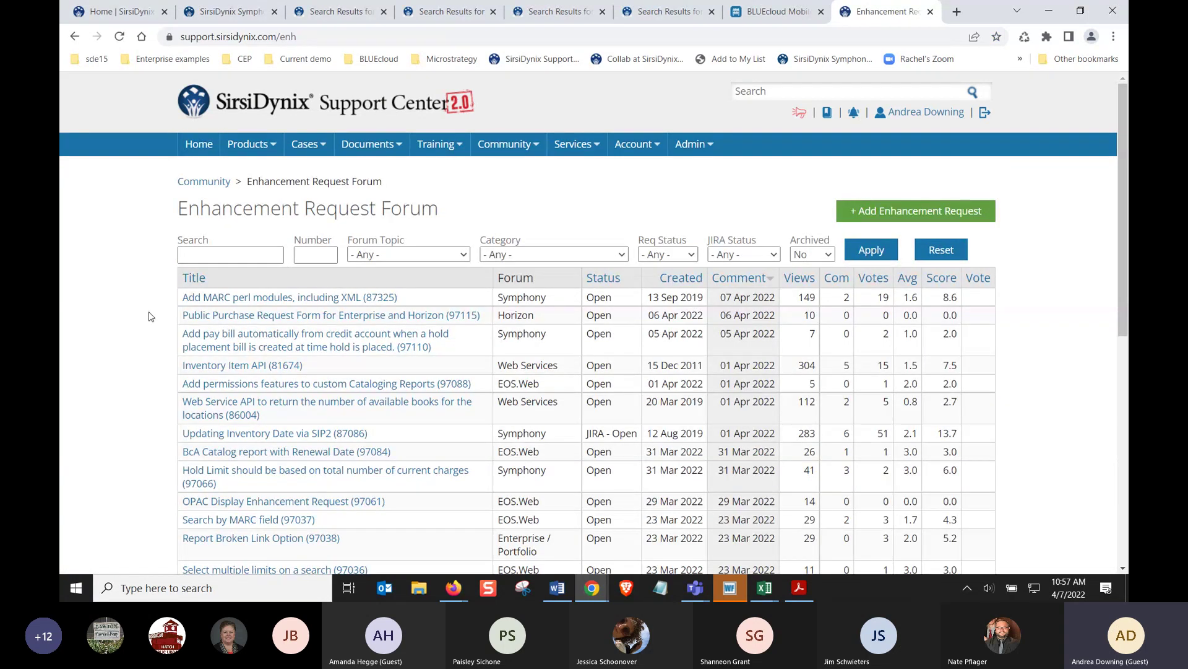
Filter the Enhancement Request Forum to the Symphony topic, then return to the WorkFlows hold shelf
scroll(149, 316, "down", 1)
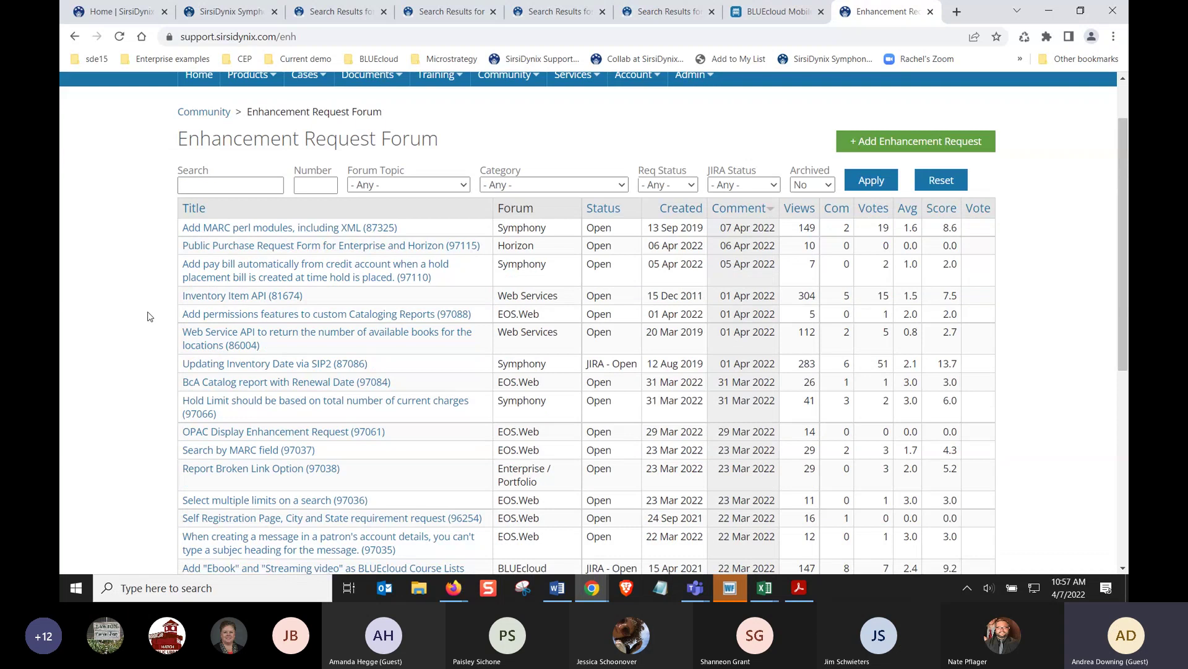
scroll(149, 316, "down", 1)
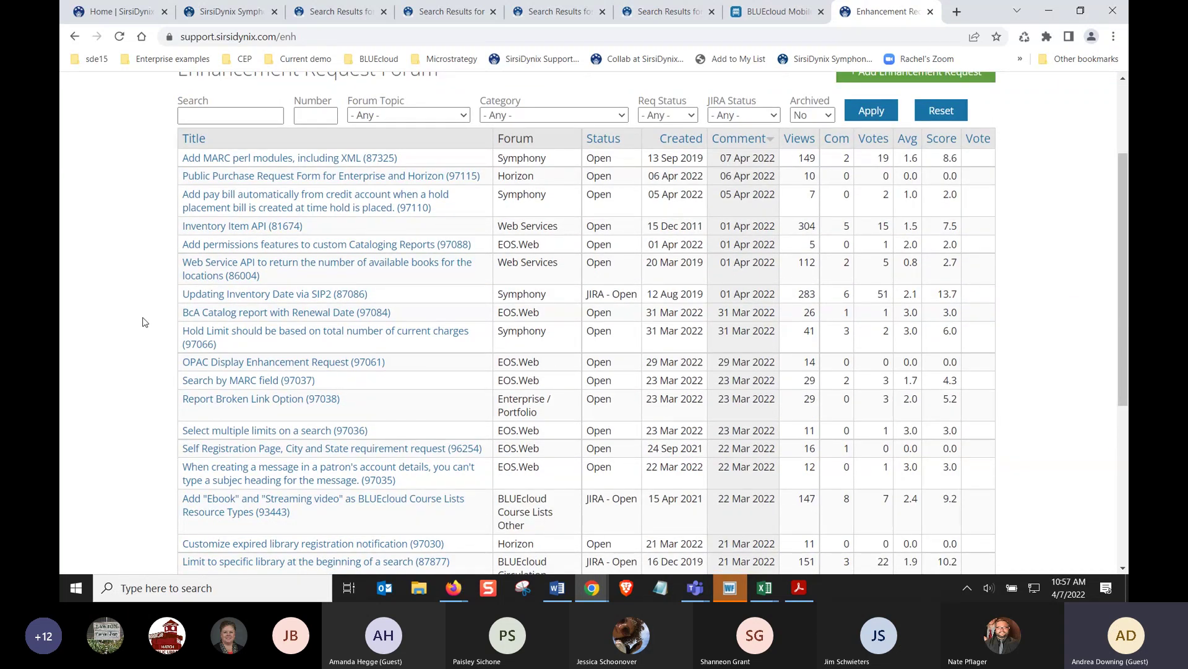
scroll(144, 321, "down", 1)
scroll(143, 321, "up", 2)
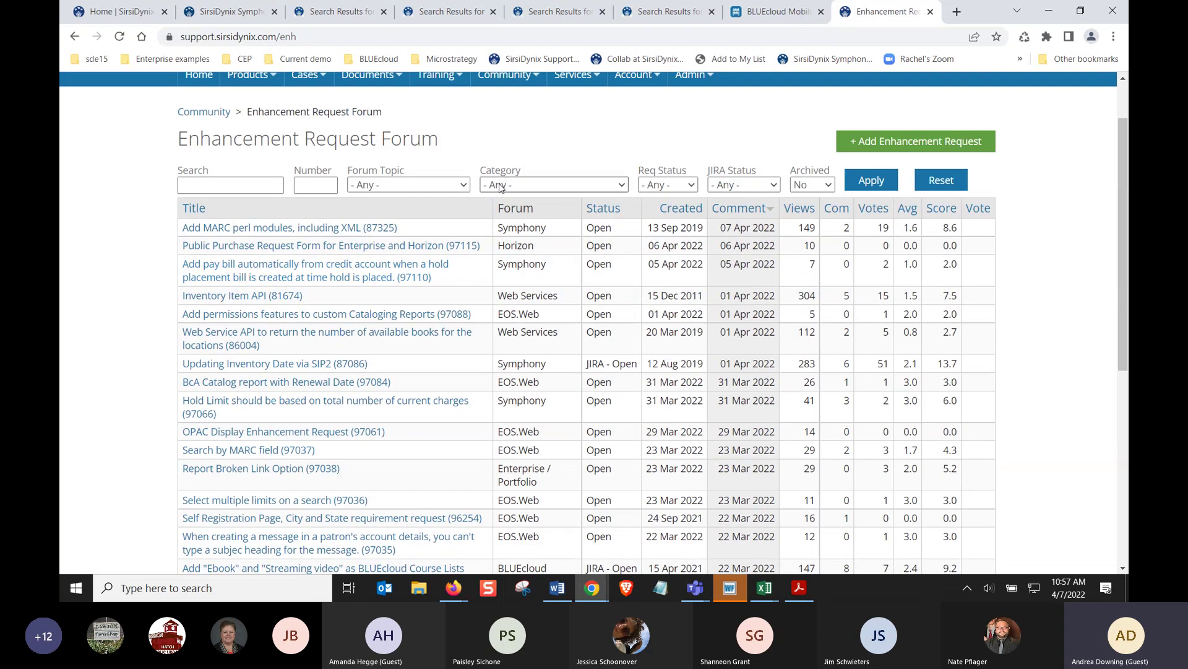
left_click(431, 187)
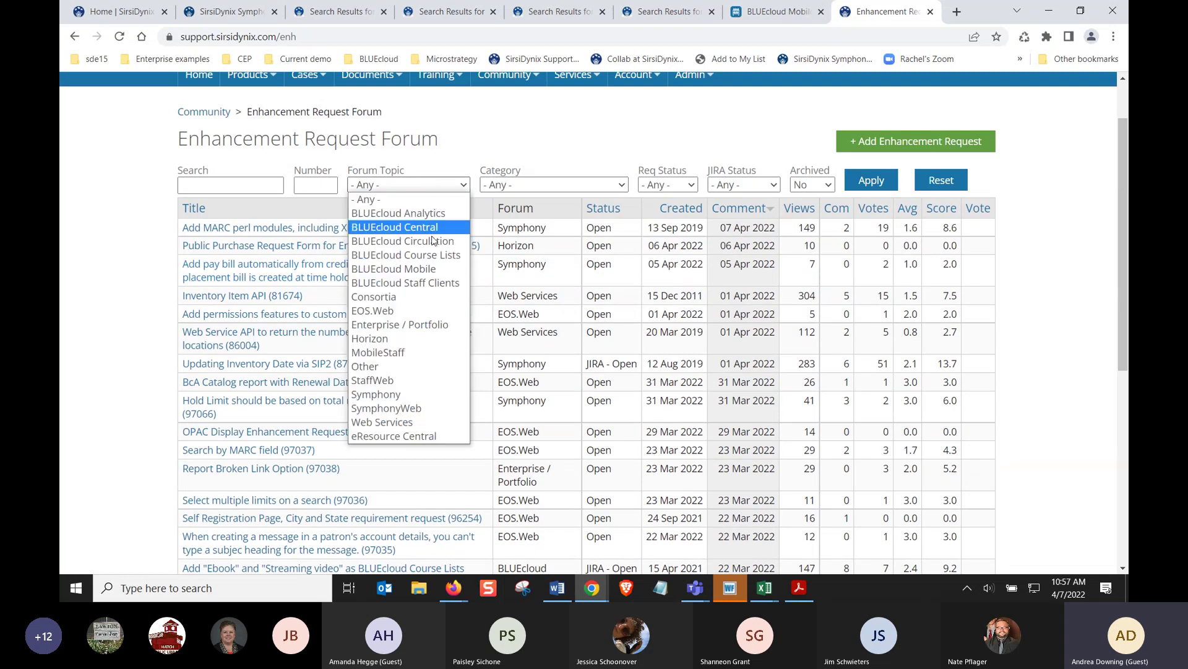
left_click(397, 395)
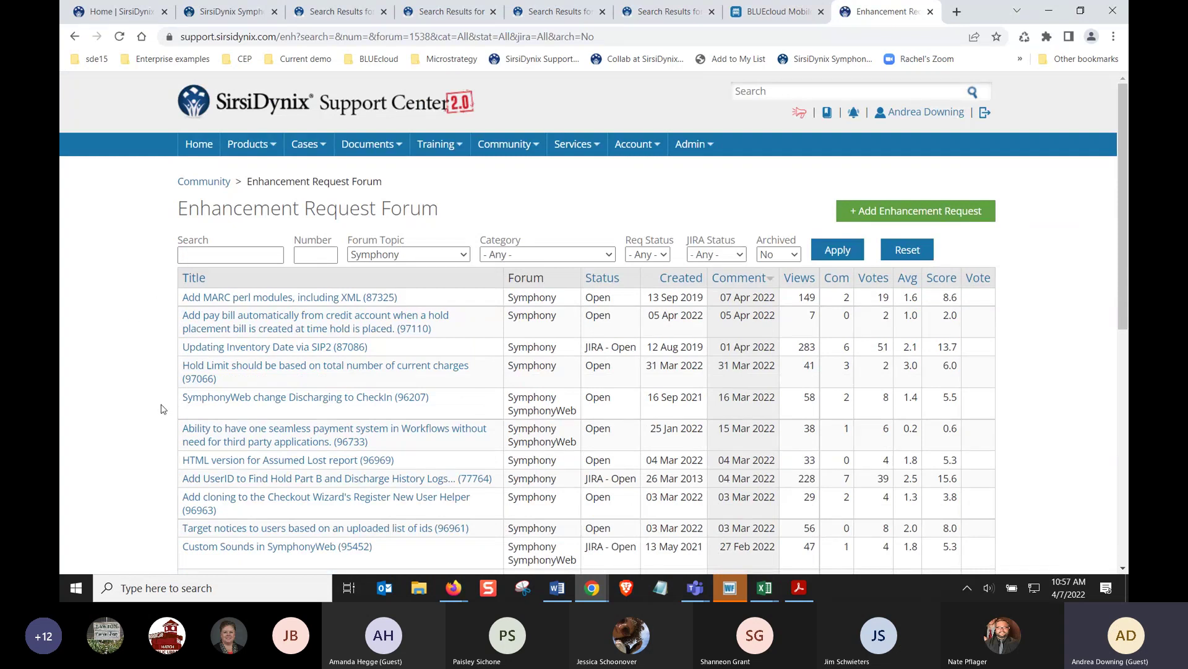
scroll(164, 409, "down", 2)
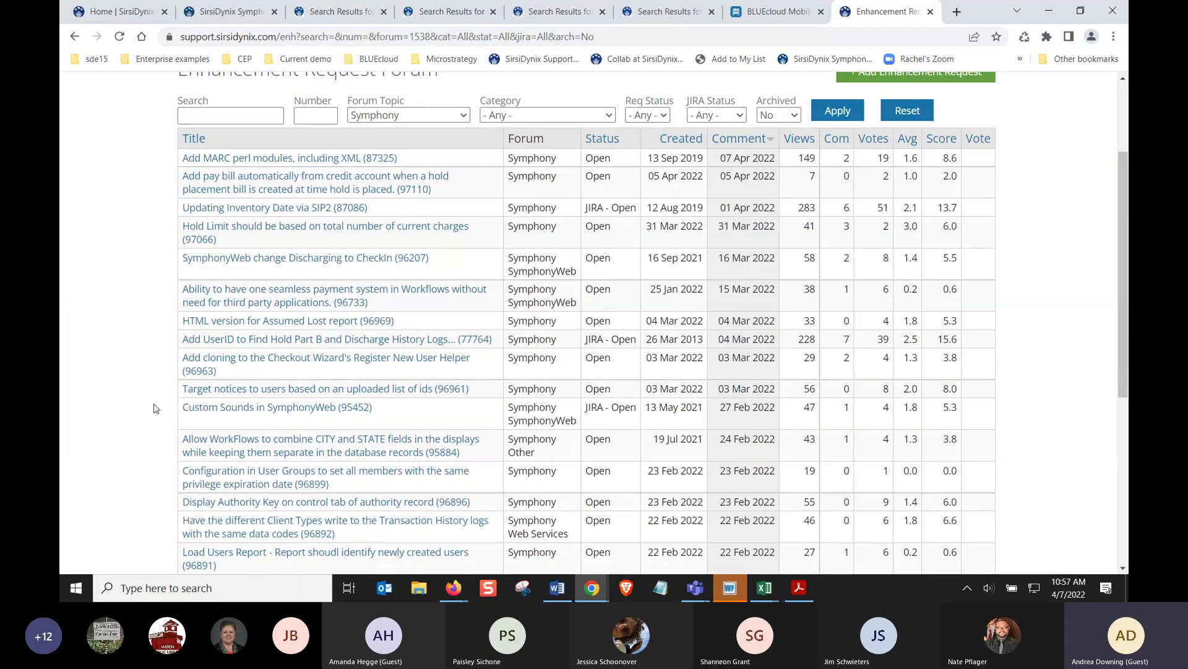
left_click(217, 10)
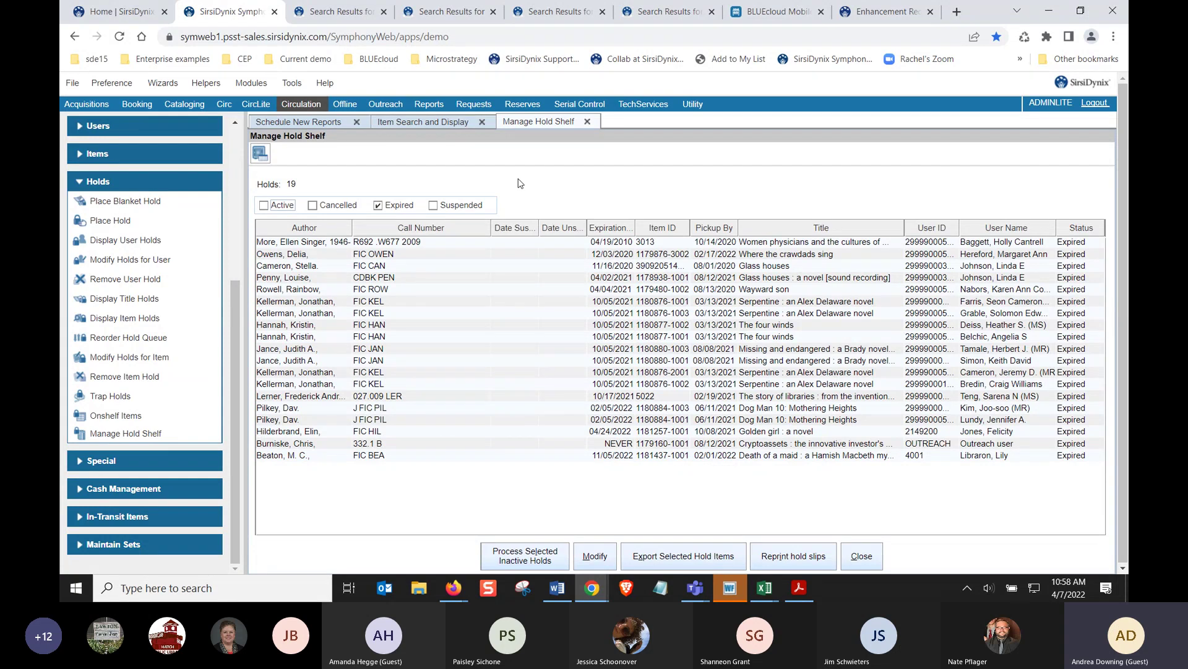
Close Manage Hold Shelf, show Acquisitions Orders tasks, and close Item Search and Schedule New Reports
left_click(846, 551)
left_click(86, 104)
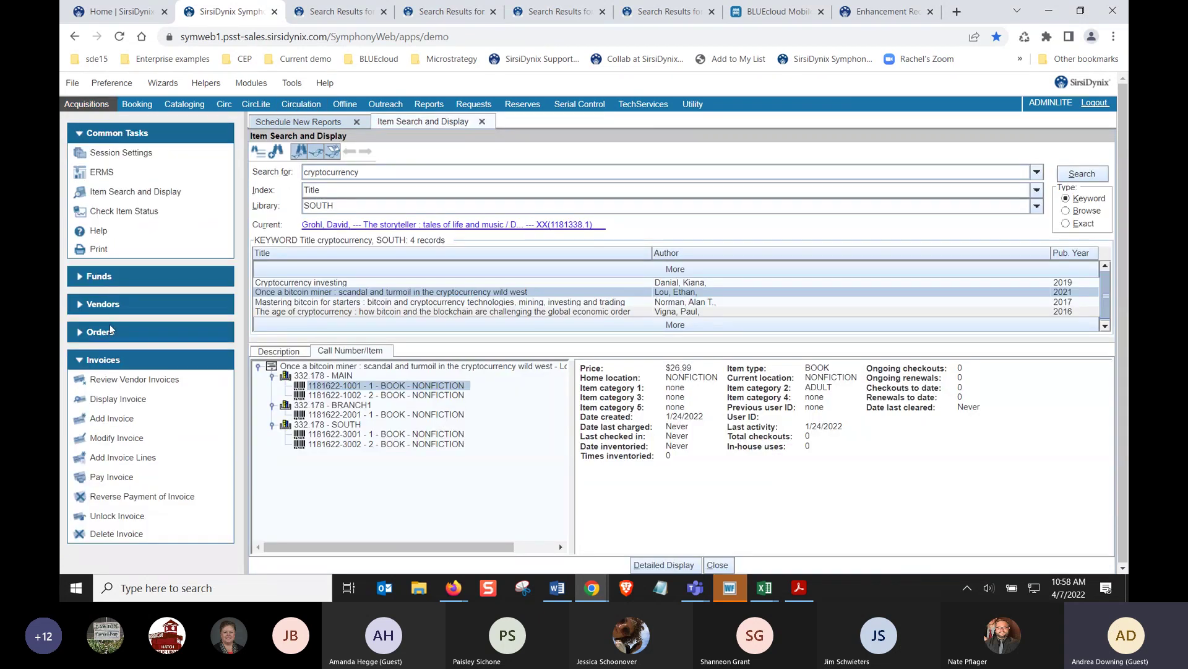
left_click(112, 331)
scroll(115, 319, "down", 3)
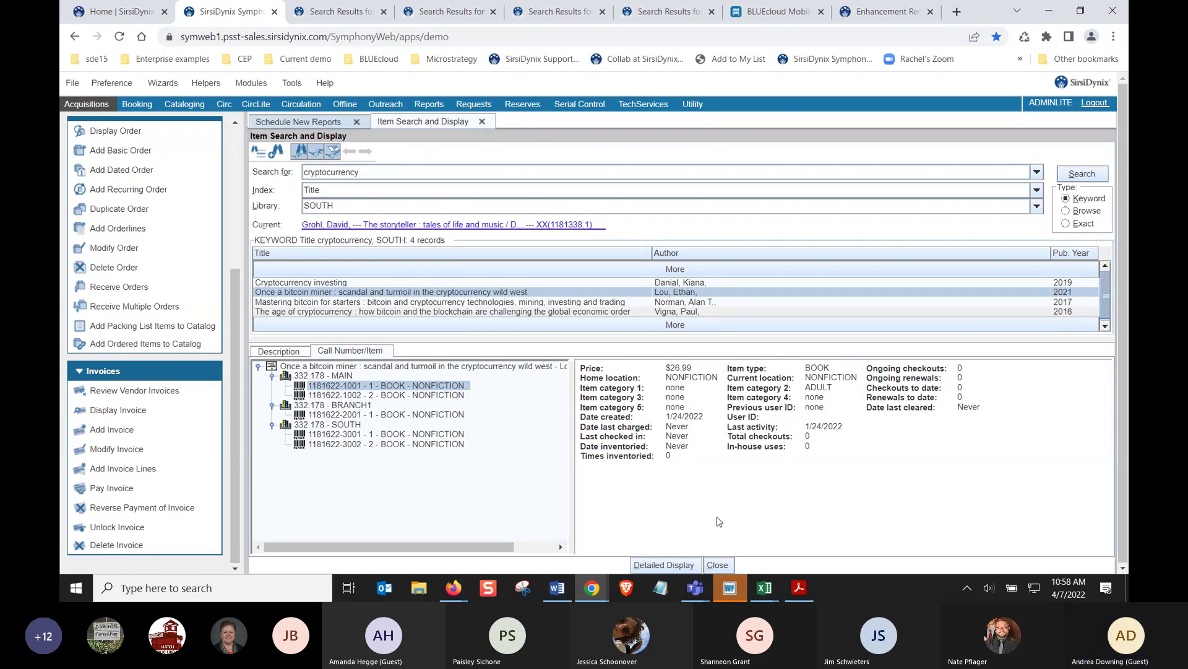
left_click(718, 564)
left_click(846, 560)
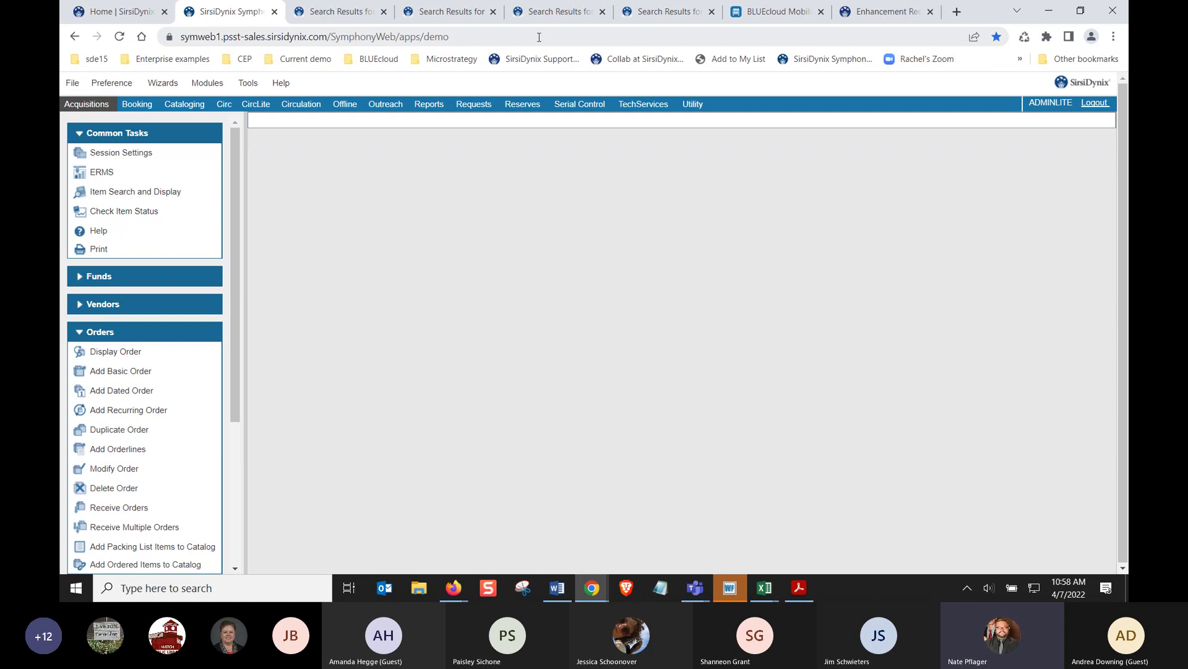
Log in to Summit Library's My Account with the patron's username and PIN
left_click(643, 14)
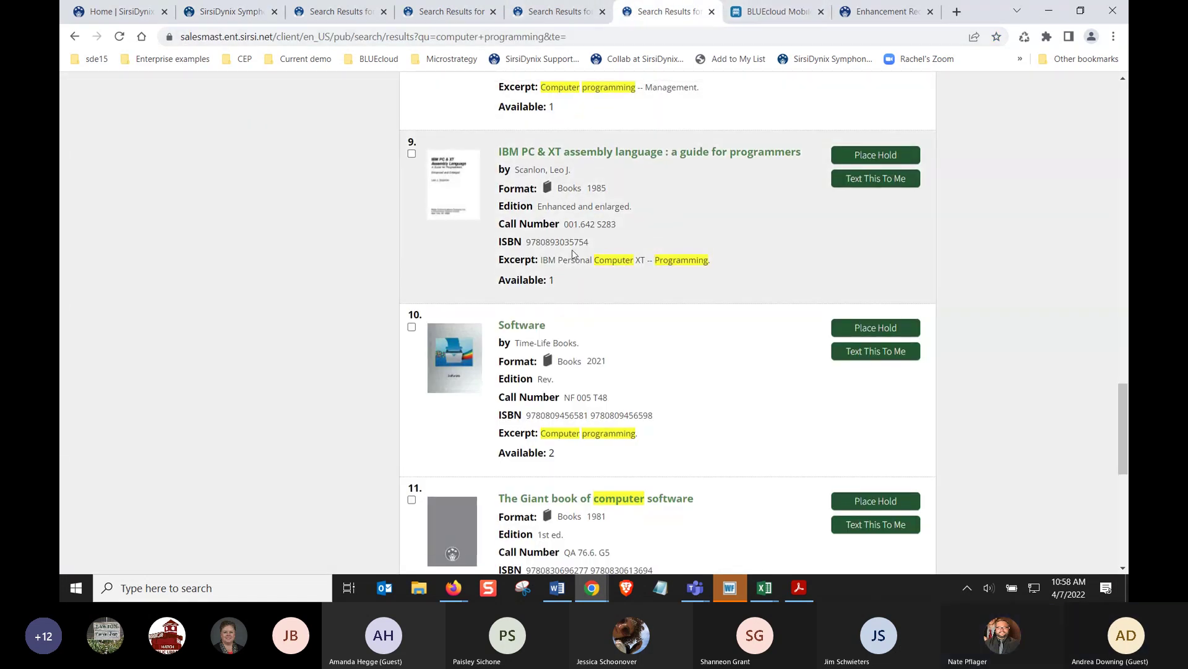
scroll(572, 250, "up", 20)
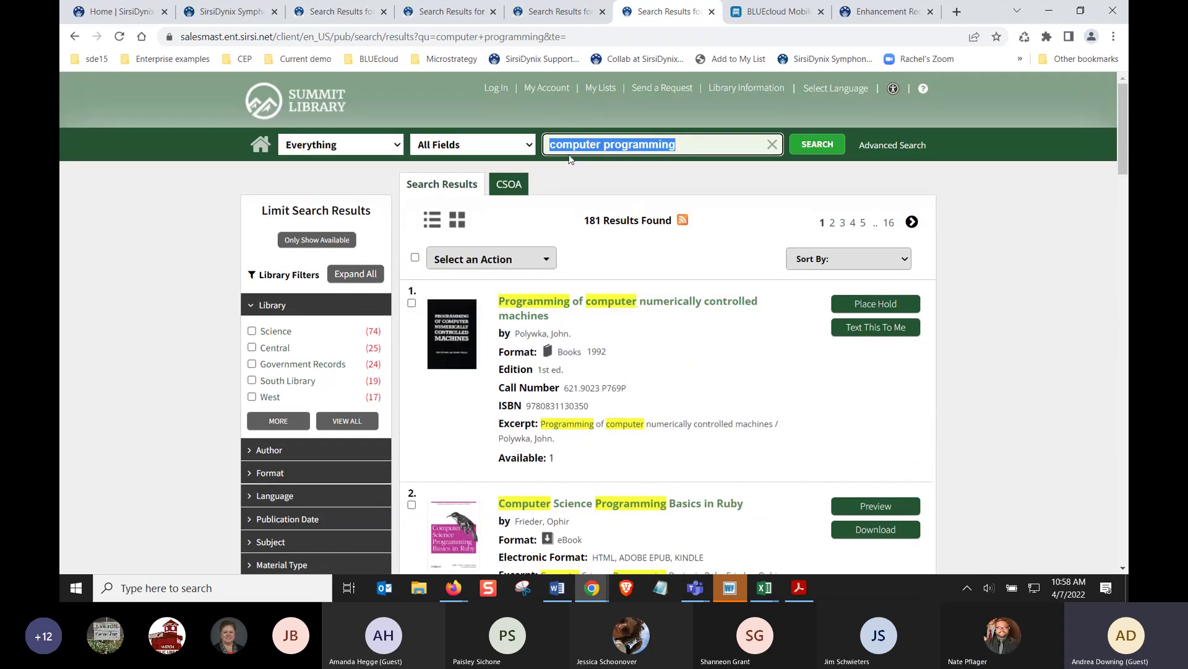
left_click(547, 90)
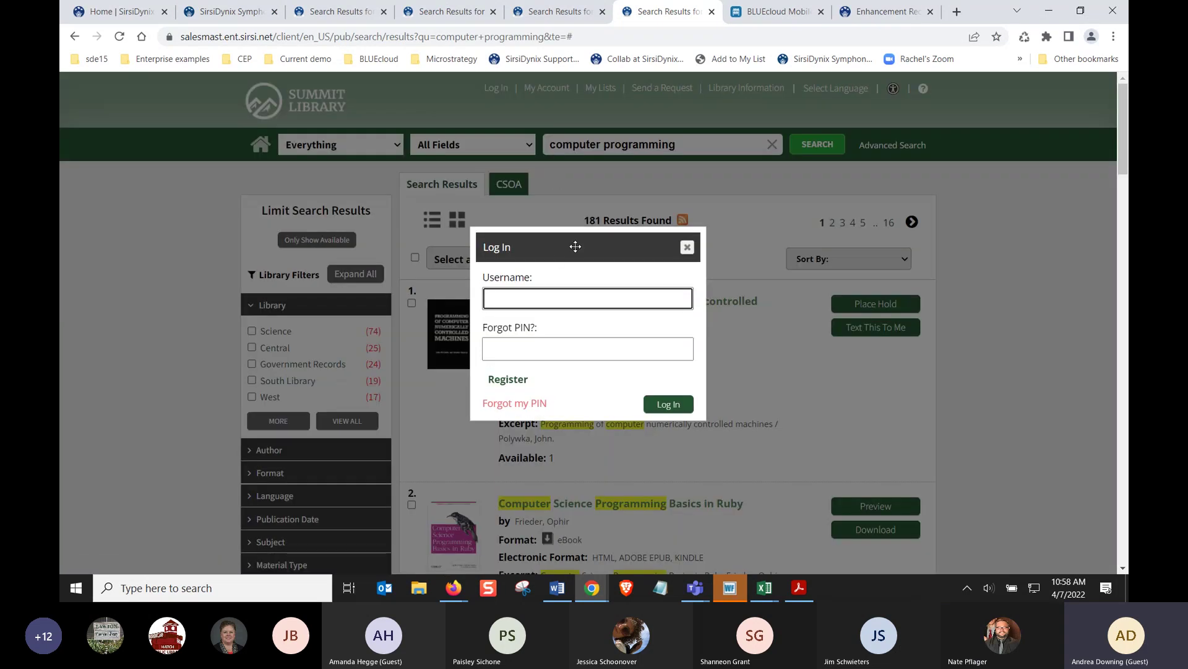
type("si")
key("BackSpace")
key("BackSpace")
type("sirsidynixtest5")
key("Tab")
type("1234")
key("Return")
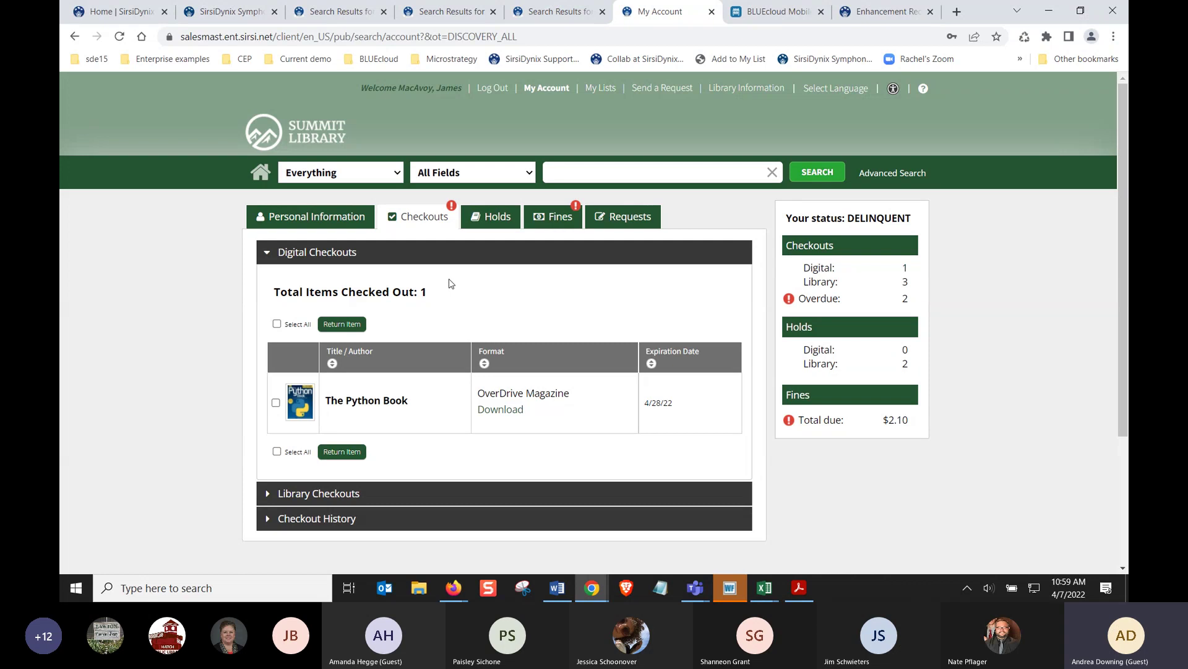
Review the patron's fines, then expand Checkout History and Library Checkouts
left_click(545, 218)
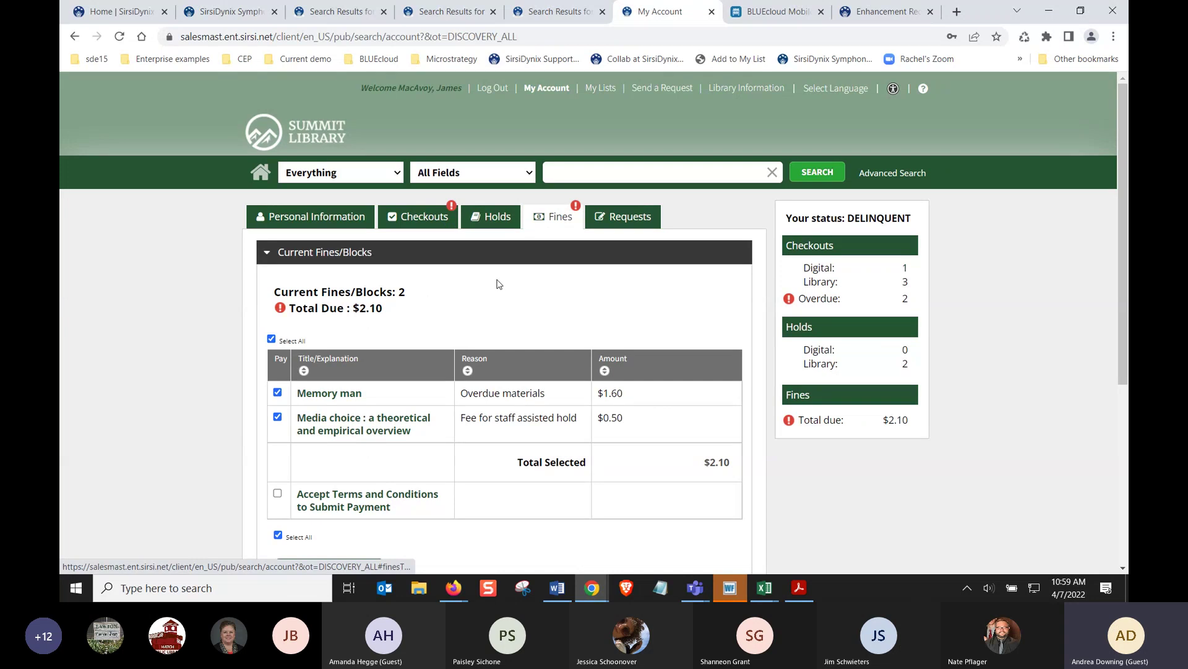
scroll(495, 288, "down", 1)
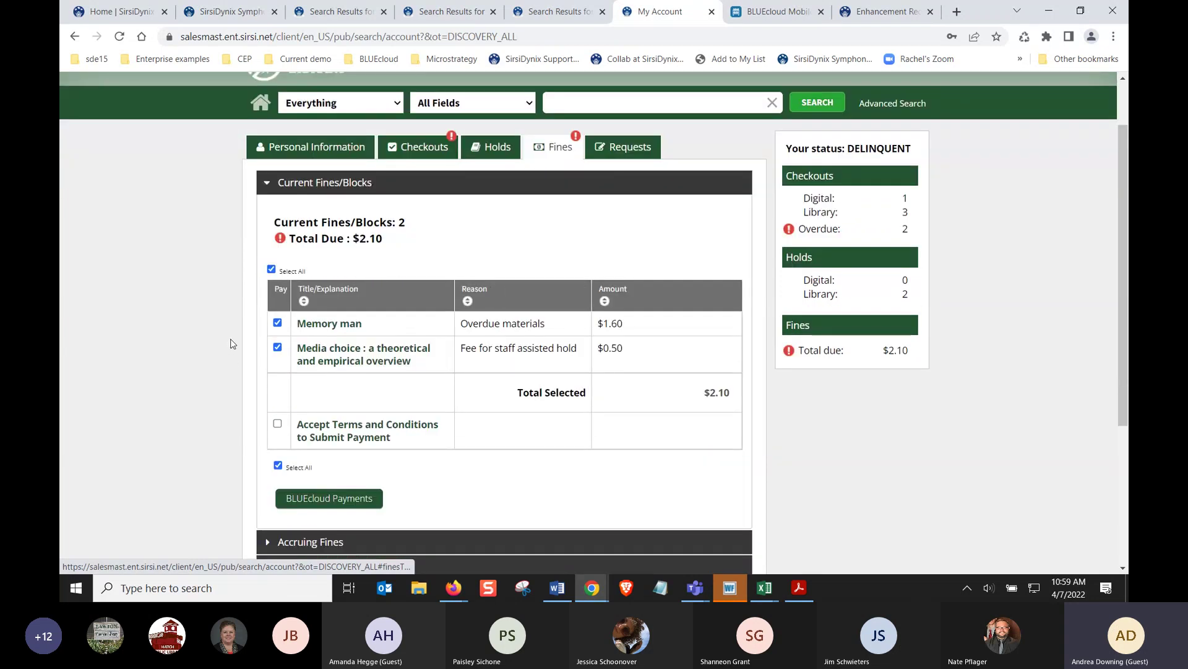
left_click(416, 154)
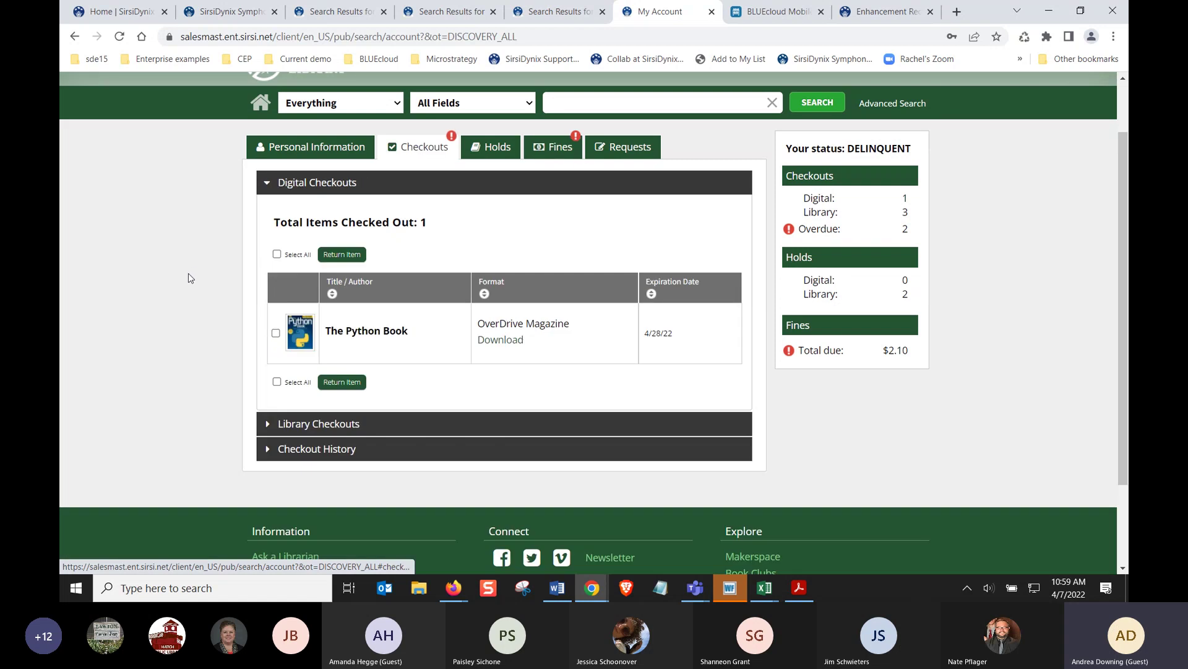
scroll(189, 278, "up", 1)
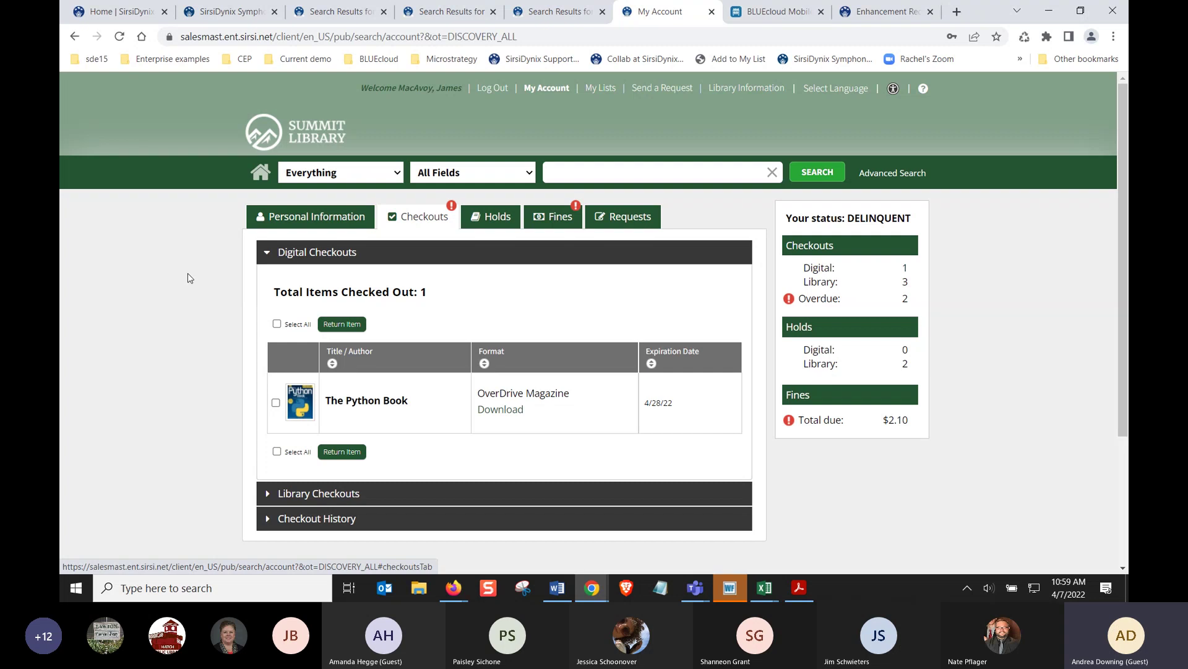
left_click(259, 519)
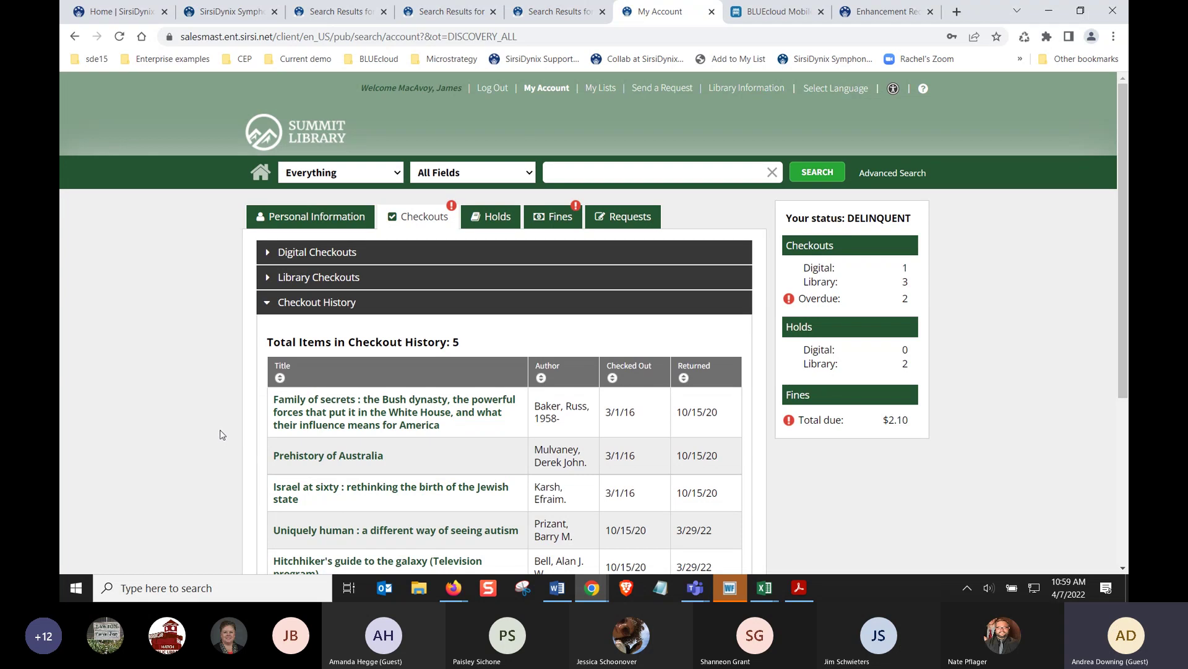
left_click(383, 280)
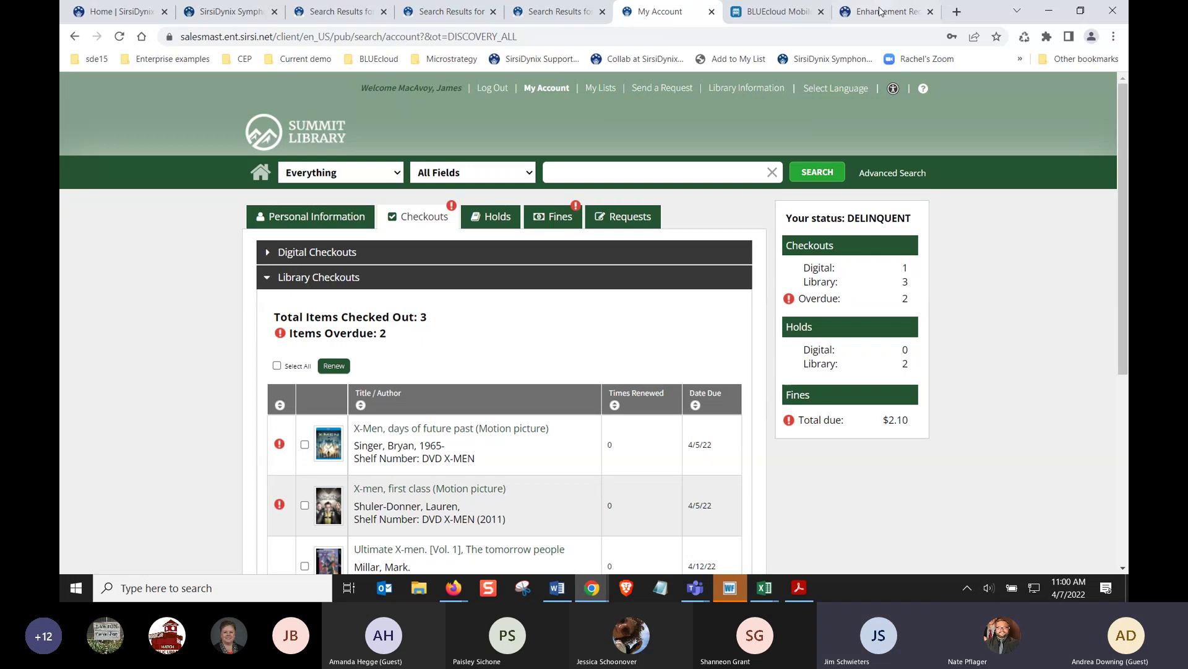
Minimize the patron-account browser, both Excel spreadsheets, and the WorkFlows window
left_click(1051, 8)
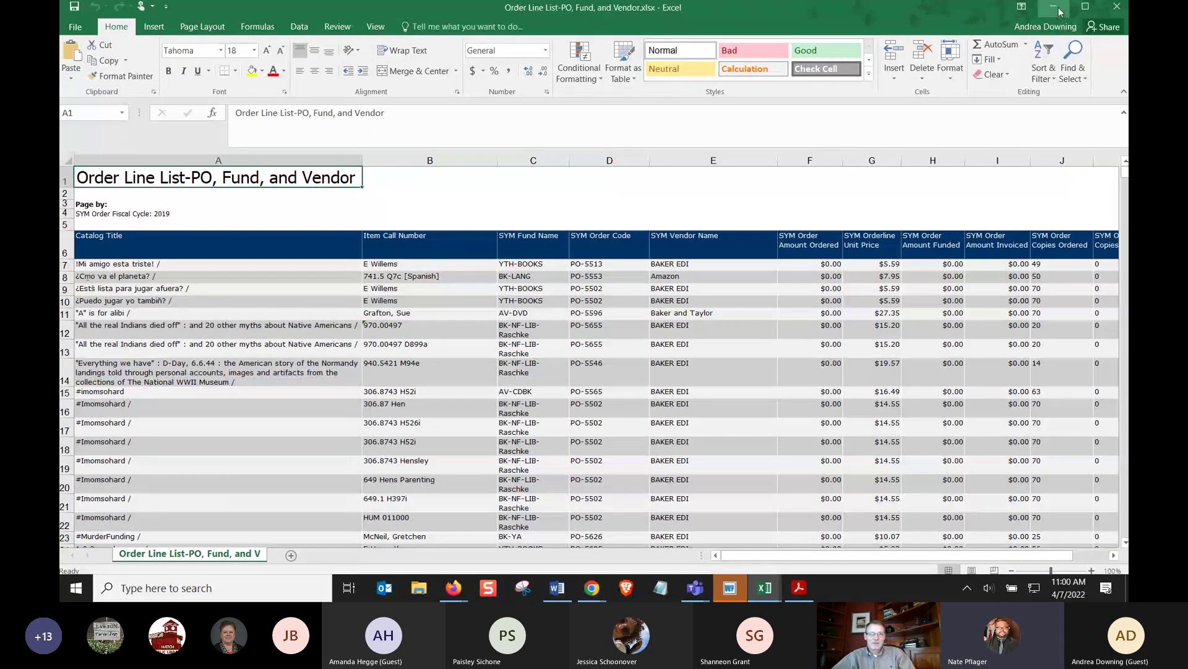
left_click(1052, 9)
left_click(1052, 10)
left_click(1050, 14)
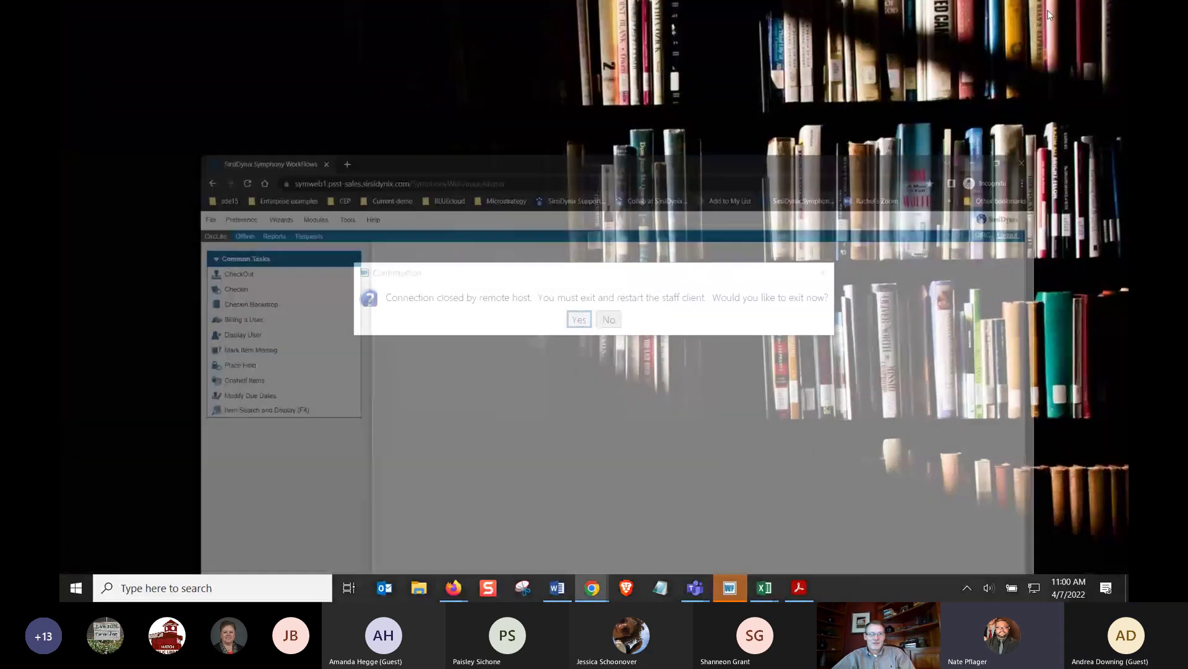